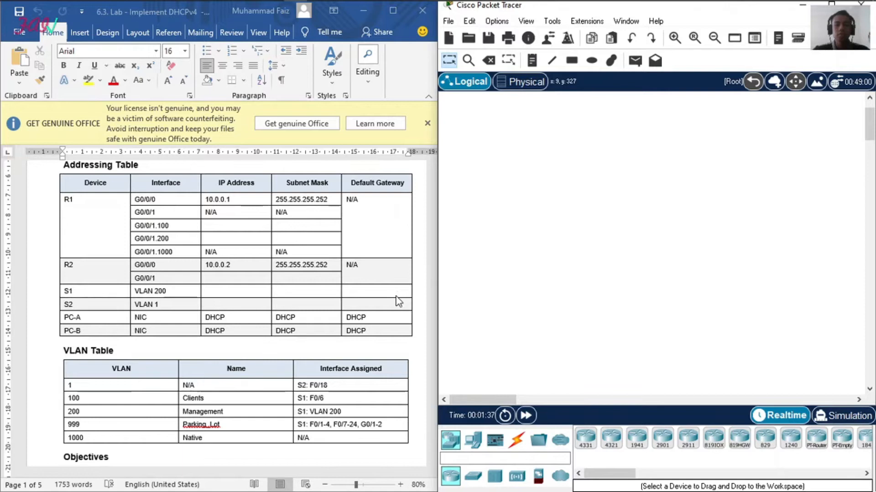
Step: Review the lab's topology diagram, addressing table, VLAN table and objectives
scroll(395, 297, "up", 3)
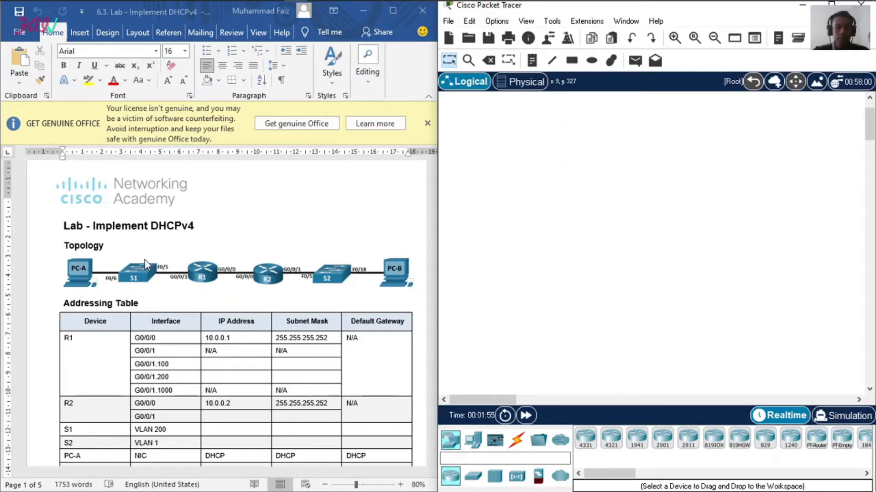
scroll(144, 259, "down", 2)
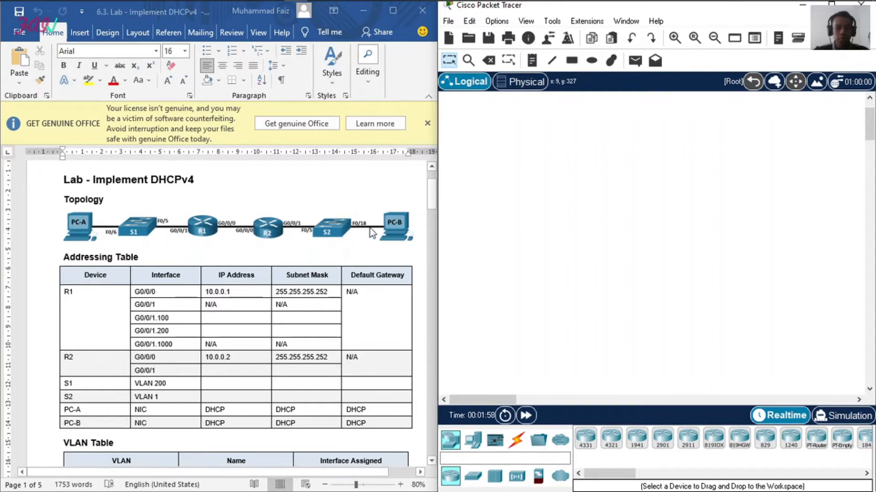
scroll(273, 269, "down", 3)
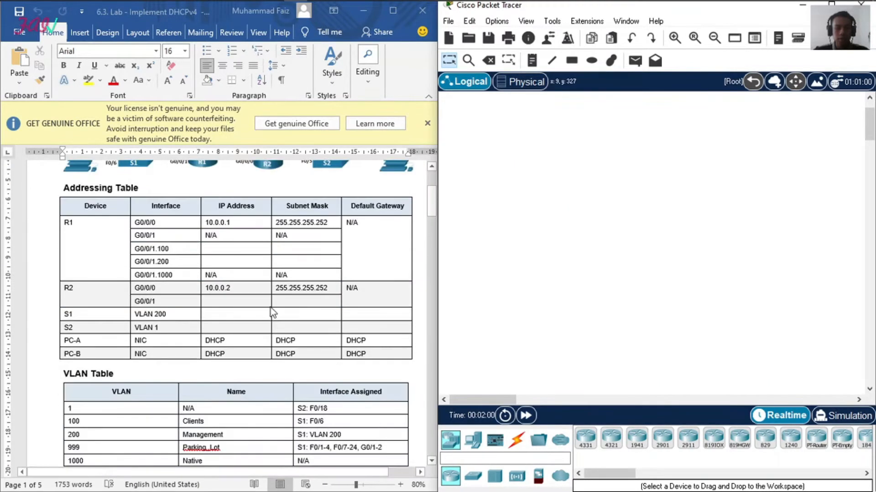
scroll(185, 284, "up", 1)
scroll(152, 367, "down", 3)
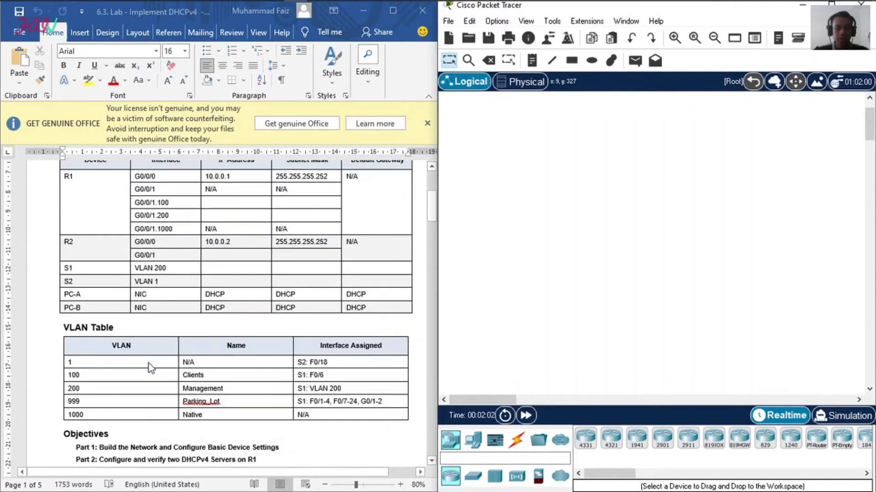
scroll(165, 339, "down", 3)
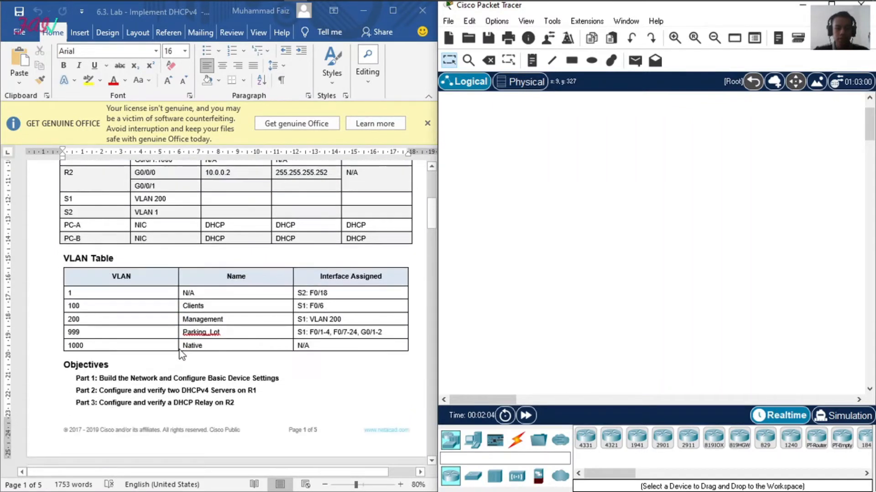
scroll(47, 352, "down", 4)
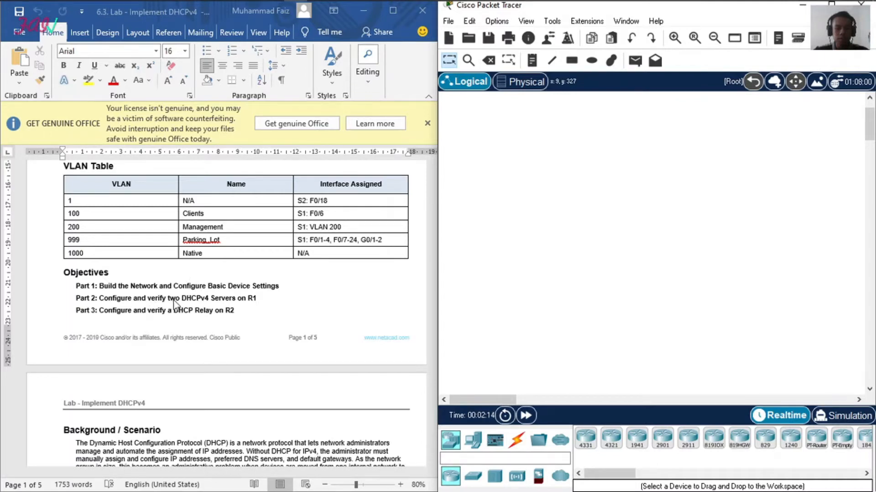
scroll(203, 304, "down", 1)
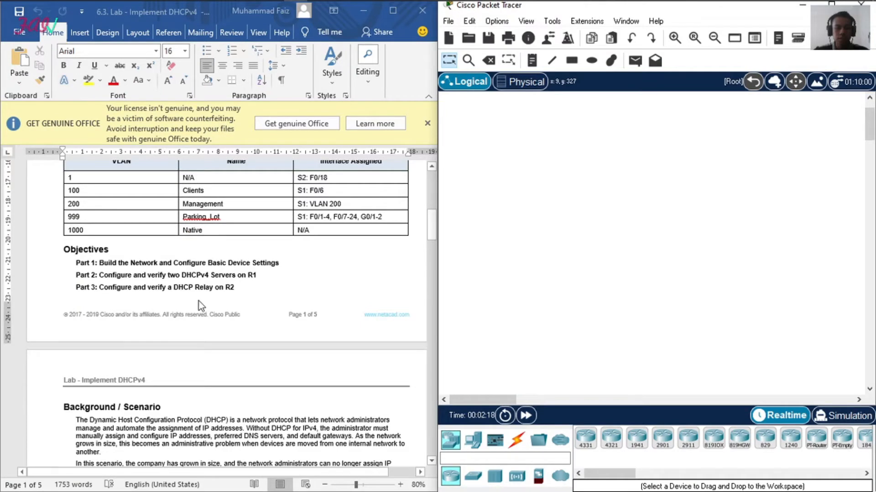
Step: Read the lab's background scenario, required resources and the Part 1 instructions on the addressing scheme
scroll(199, 302, "down", 6)
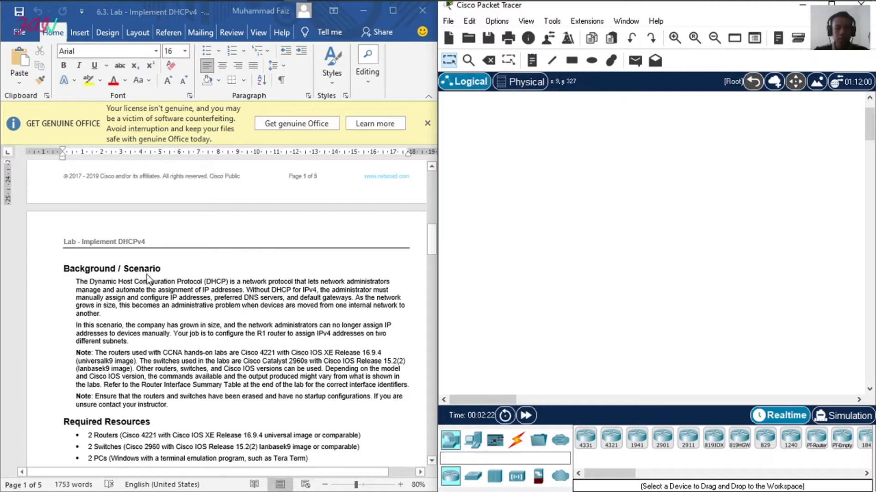
scroll(225, 280, "down", 1)
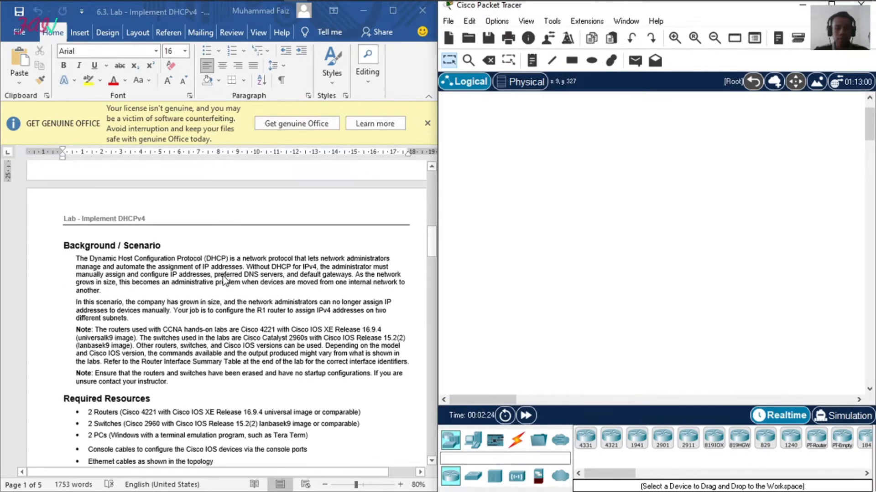
scroll(223, 279, "down", 5)
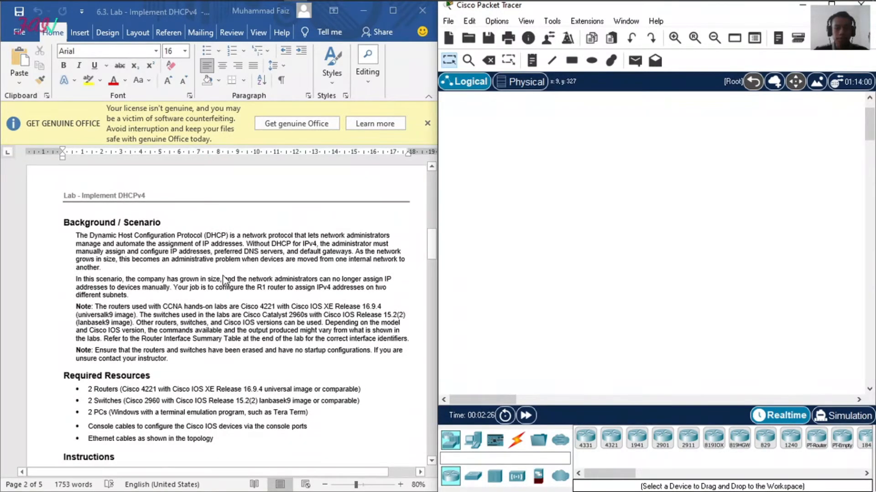
scroll(217, 283, "down", 1)
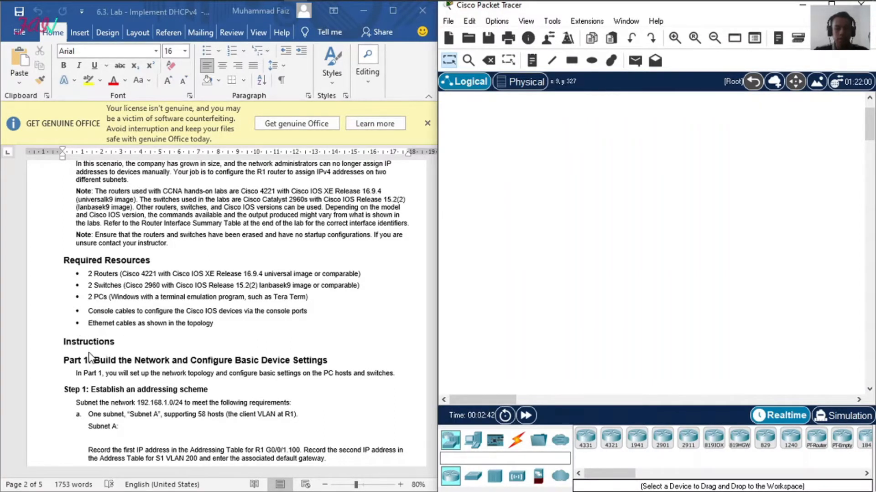
scroll(90, 357, "down", 1)
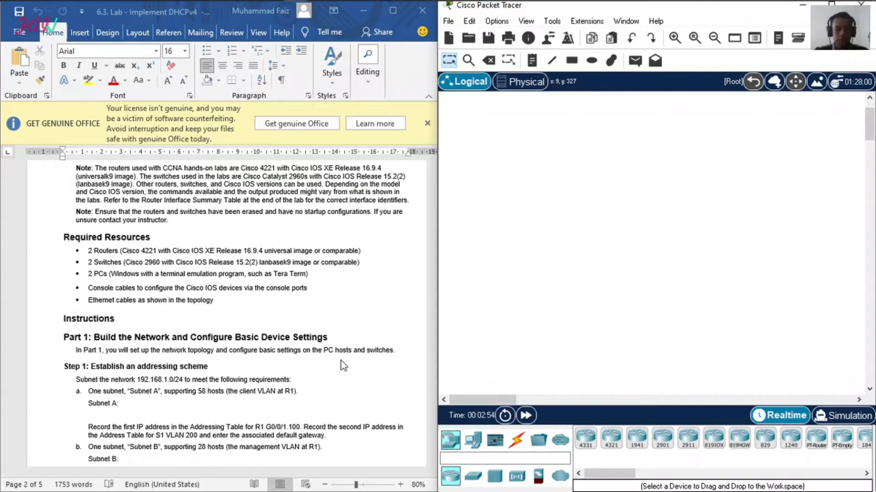
scroll(218, 354, "up", 15)
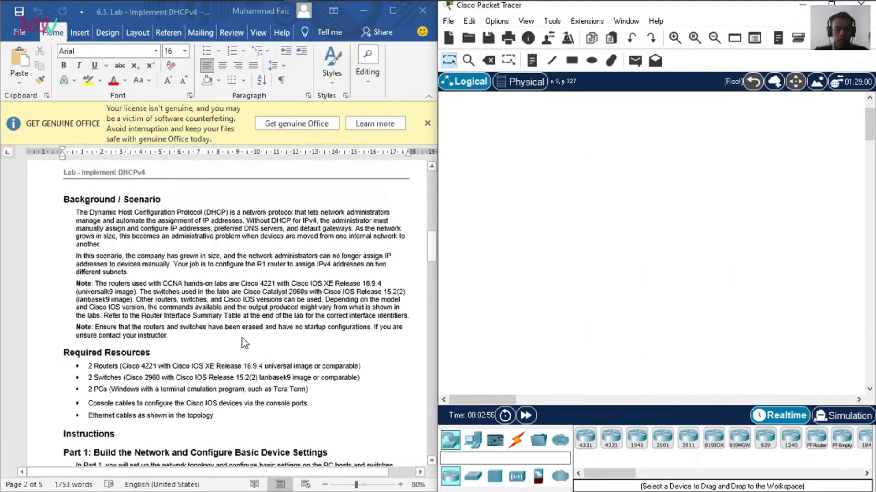
Step: Place two 4331 routers side by side in the middle of the logical workspace, following the lab topology
scroll(245, 338, "up", 3)
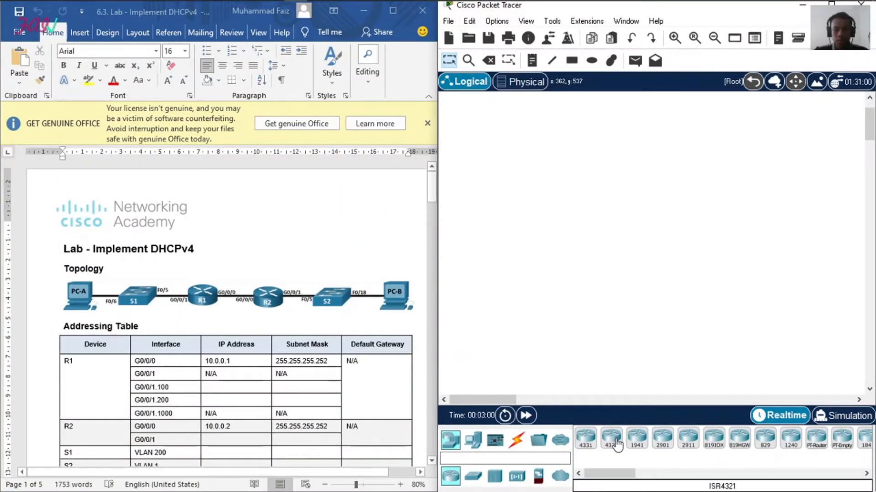
left_click_drag(608, 474, 573, 482)
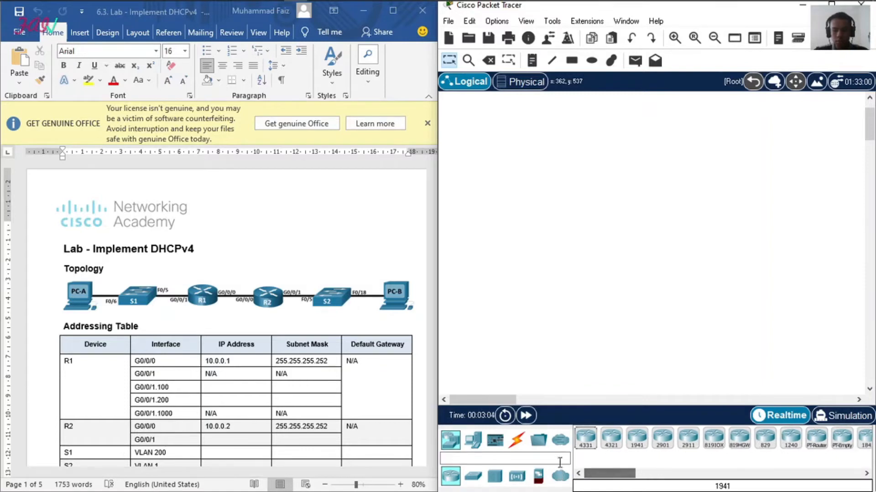
left_click_drag(585, 439, 613, 246)
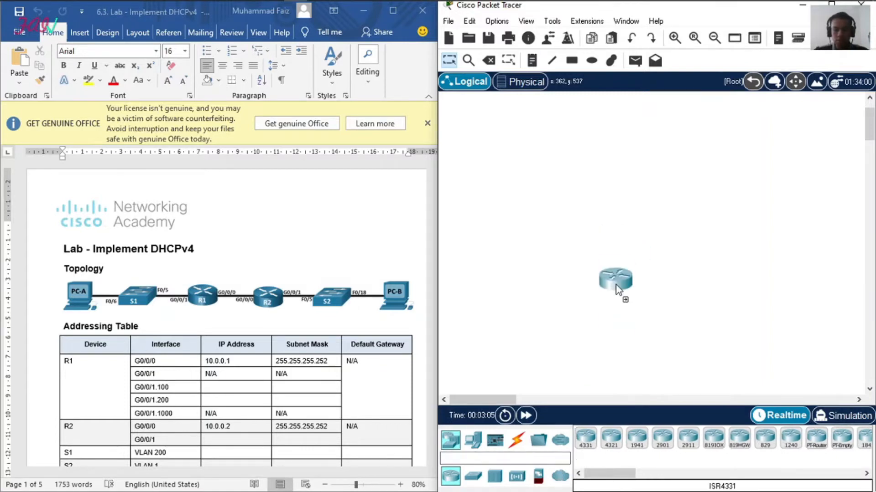
left_click_drag(585, 438, 690, 245)
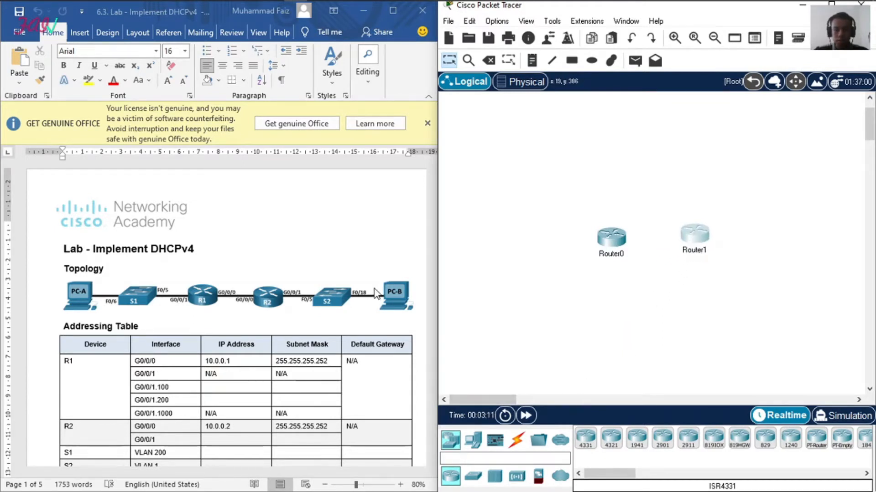
Step: Place two 2960 switches in the workspace, one on the outer side of each router, level with the routers
scroll(311, 304, "down", 15)
scroll(312, 304, "down", 3)
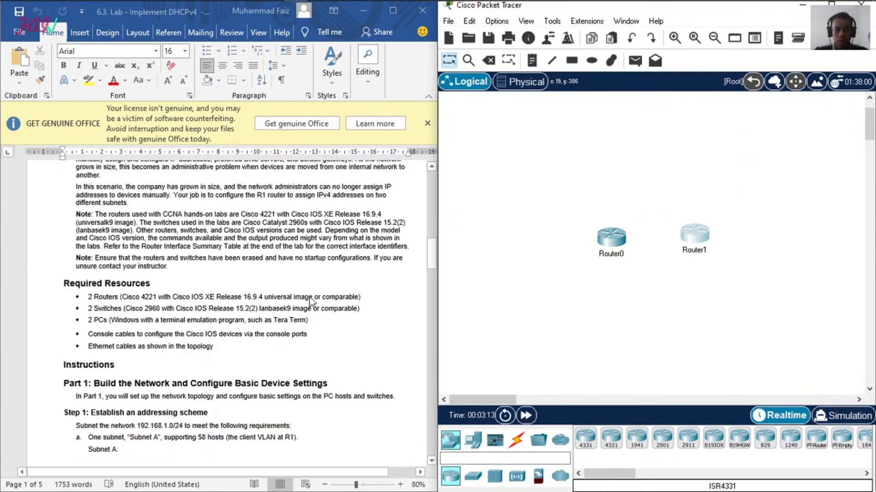
scroll(312, 305, "up", 8)
left_click(473, 440)
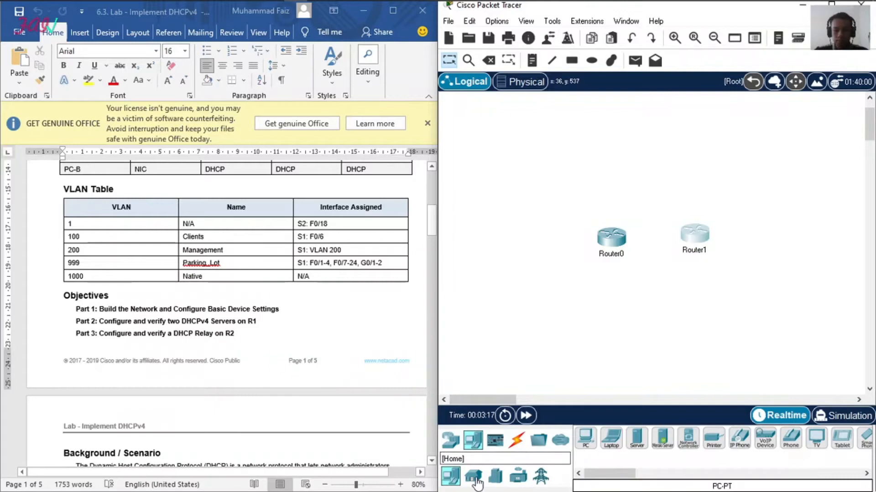
left_click(450, 440)
left_click(473, 477)
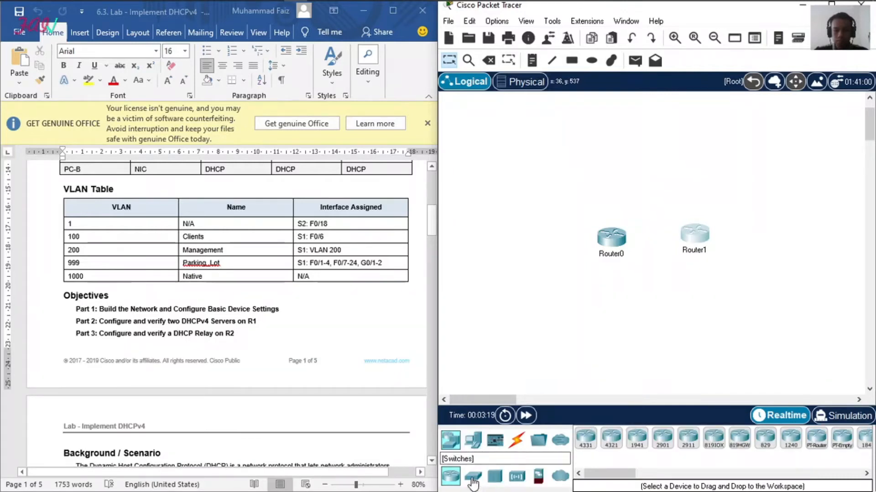
left_click(585, 439)
left_click(547, 252)
left_click(586, 439)
left_click(748, 259)
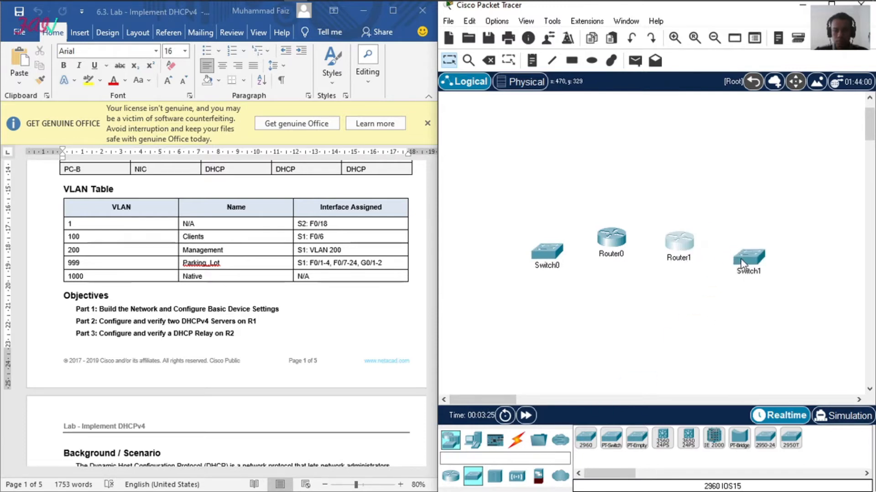
left_click_drag(748, 258, 742, 244)
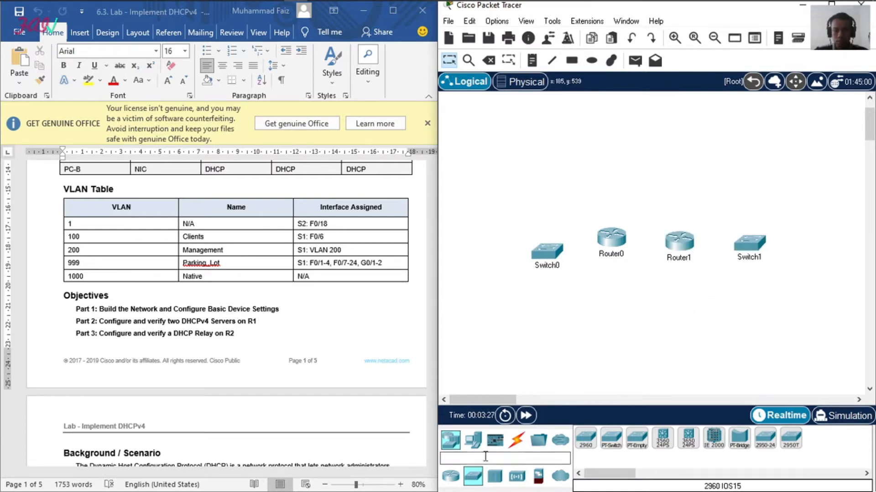
Step: Place a PC at each end of the device row and line up Router0, Switch0 and PC0
left_click(473, 440)
left_click(585, 439)
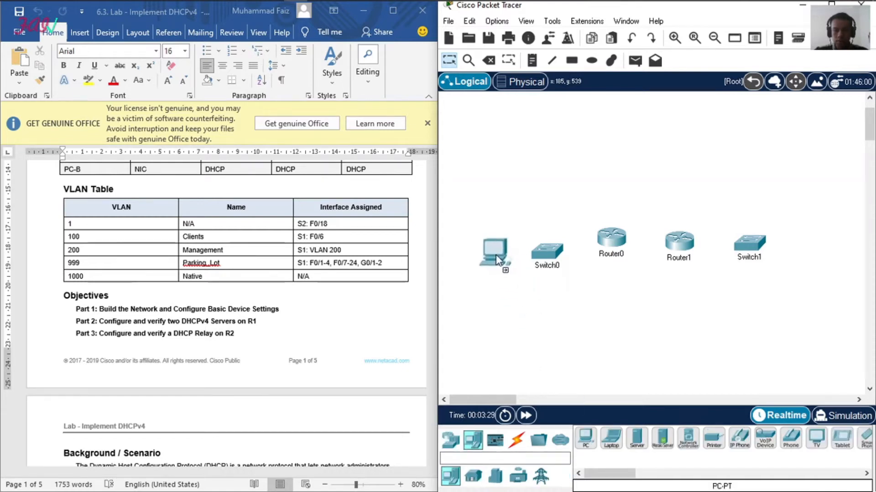
left_click(585, 439)
left_click(803, 253)
left_click_drag(624, 243, 625, 259)
left_click_drag(544, 248, 545, 240)
left_click_drag(501, 258, 495, 250)
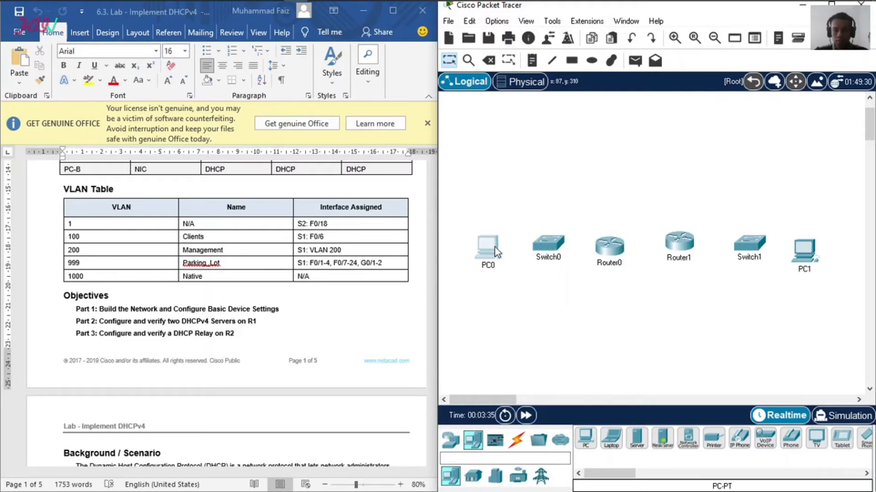
Step: Connect Switch0 FastEthernet0/6 to PC0 FastEthernet0 with a copper straight-through cable
left_click(517, 440)
scroll(351, 246, "up", 10)
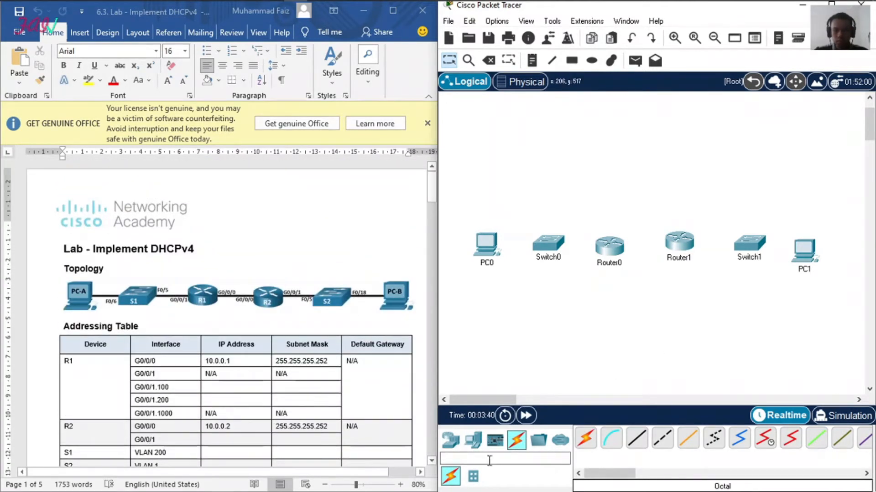
left_click(637, 440)
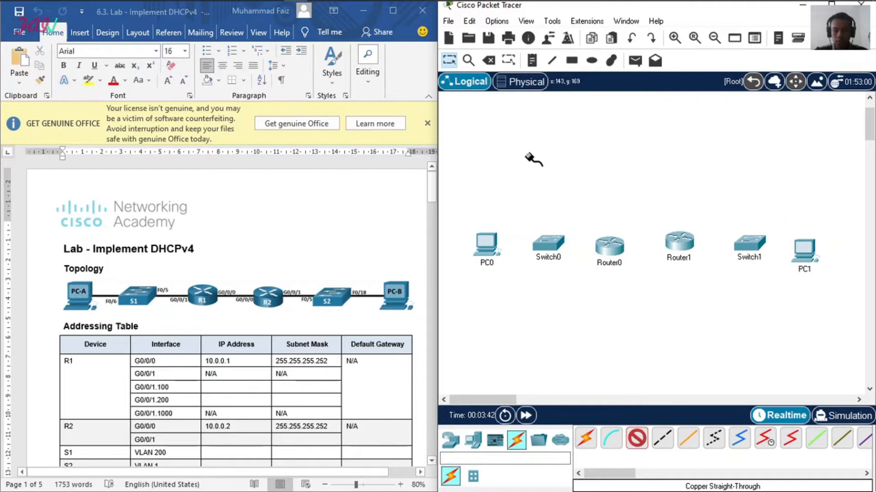
left_click(549, 240)
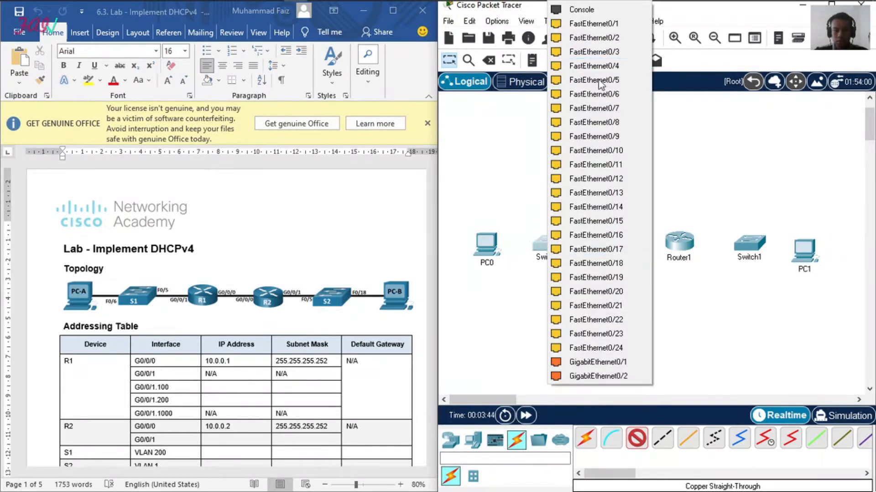
left_click(595, 95)
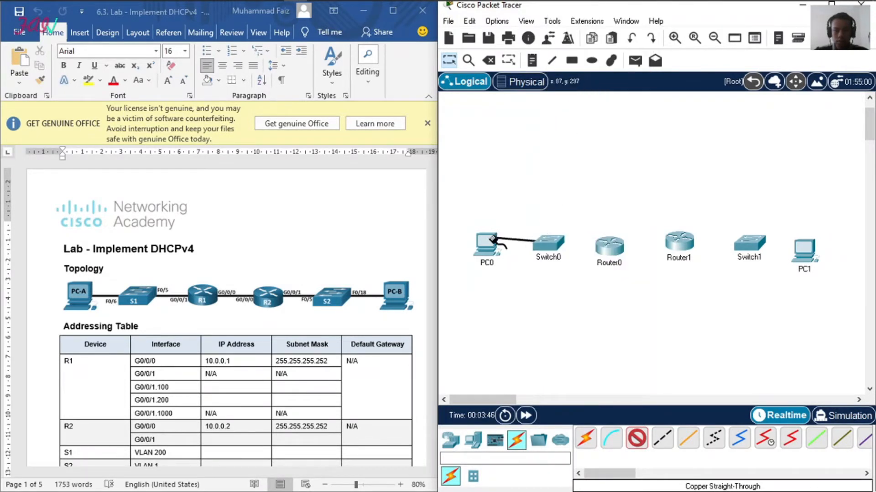
left_click(505, 231)
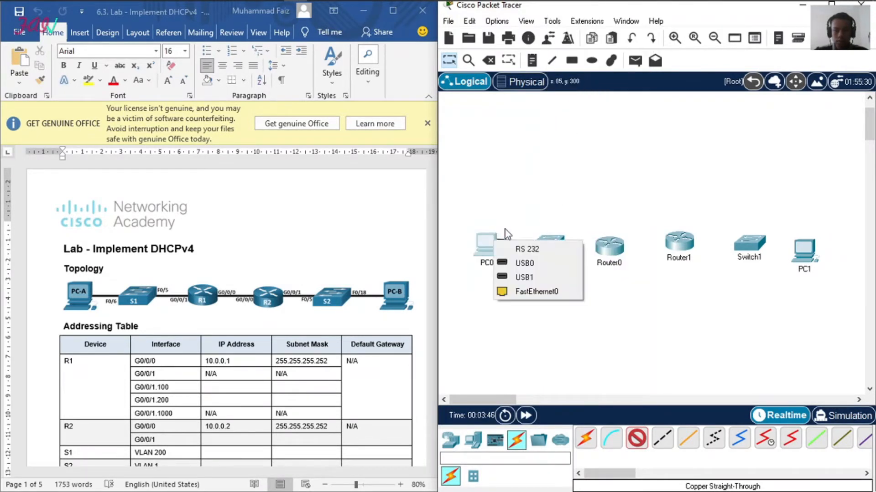
left_click(533, 291)
Step: Connect Switch1 to PC1 FastEthernet0 with a copper straight-through cable
left_click(636, 438)
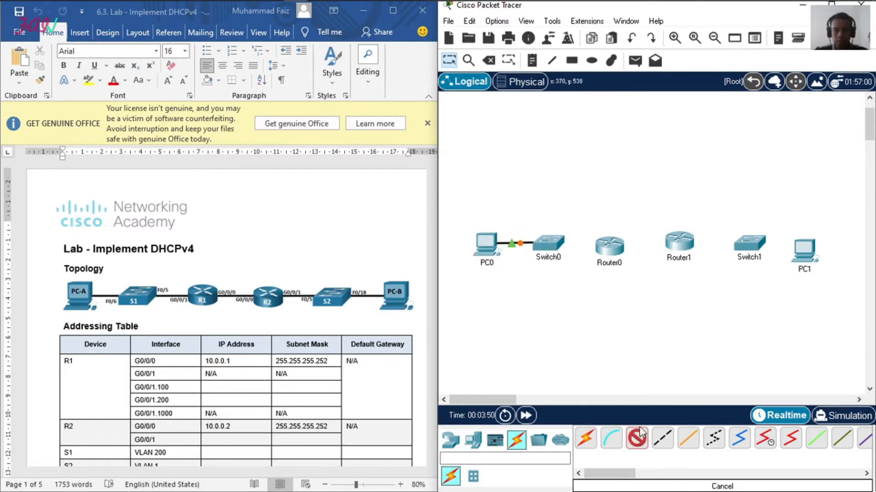
left_click(749, 245)
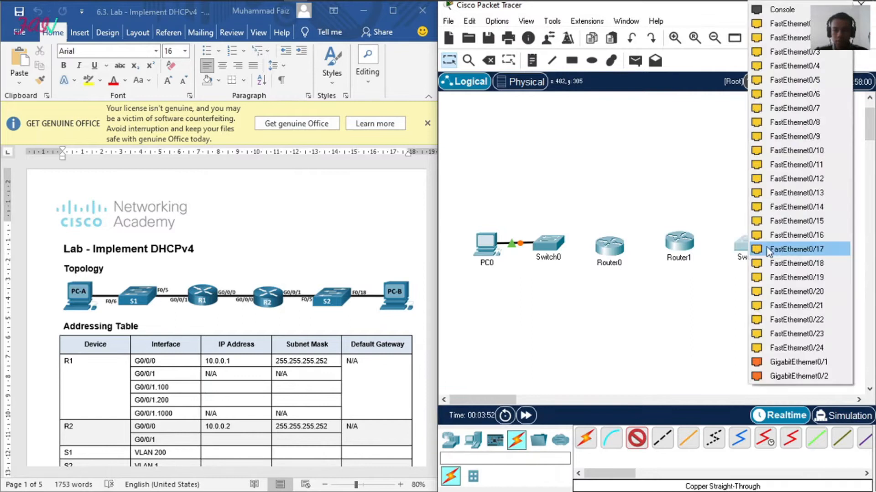
left_click(792, 254)
left_click(804, 247)
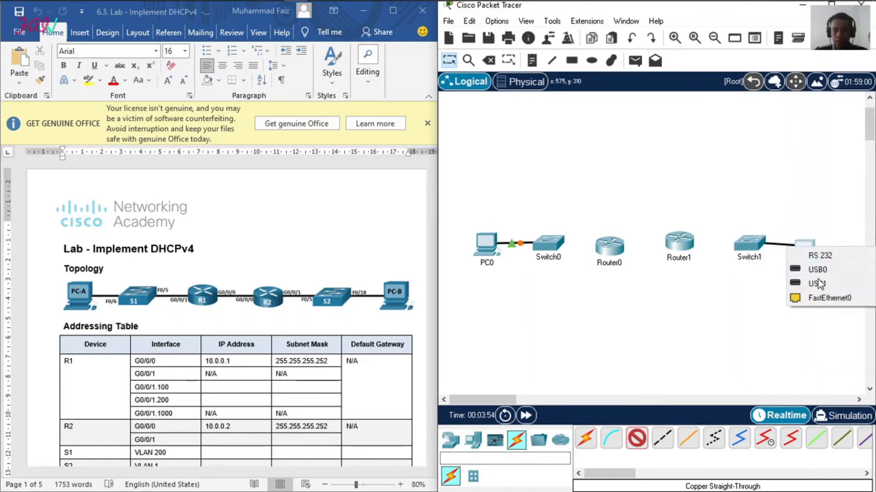
left_click(822, 304)
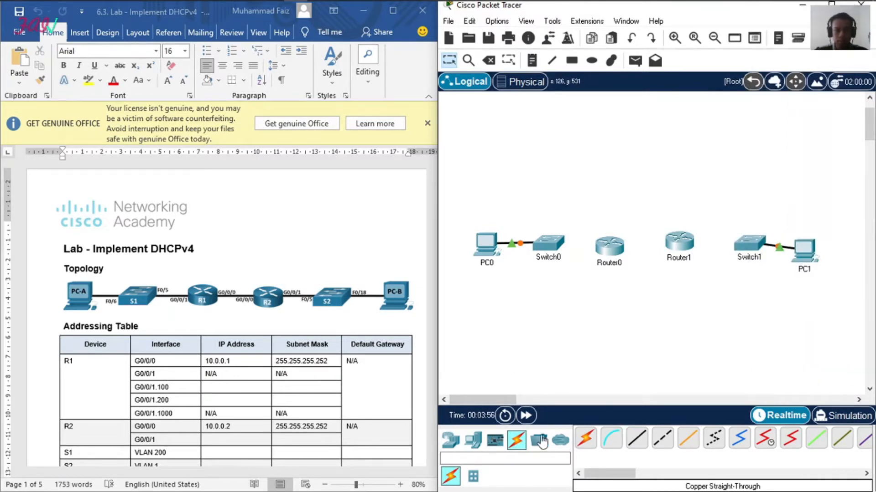
Step: Connect Switch0 FastEthernet0/5 to Router0 GigabitEthernet0/0/1 with a copper straight-through cable
left_click(636, 438)
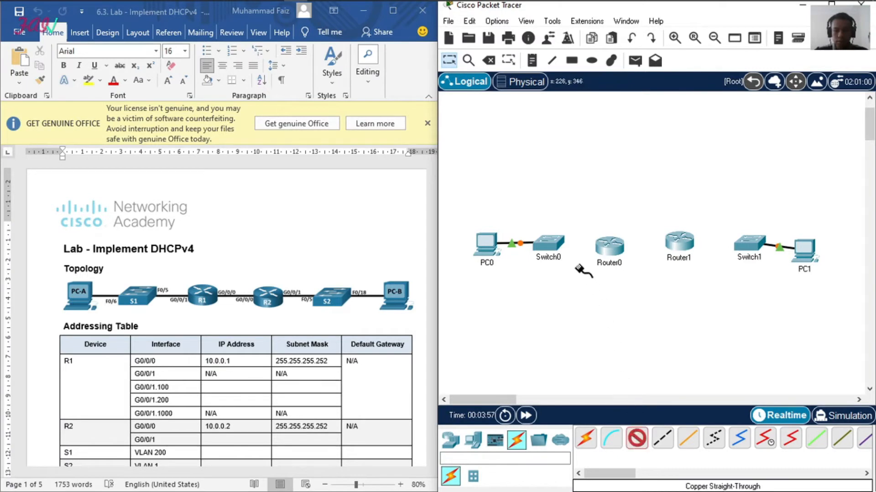
left_click(549, 244)
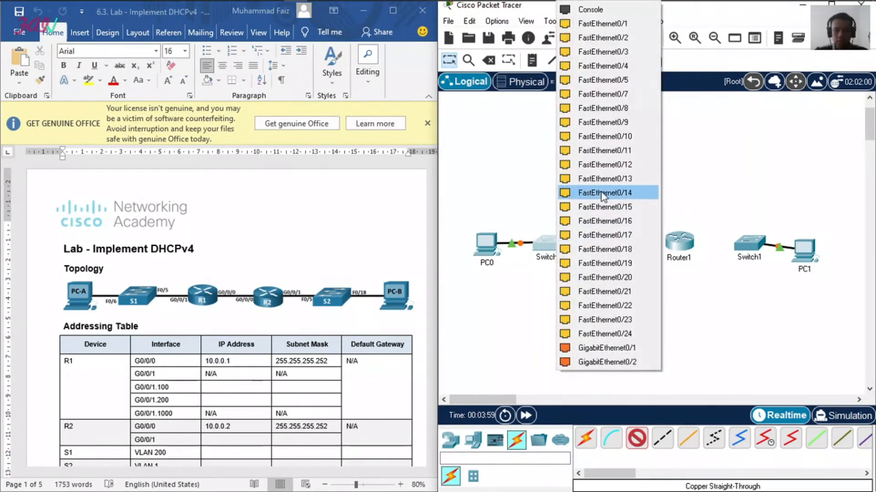
left_click(605, 80)
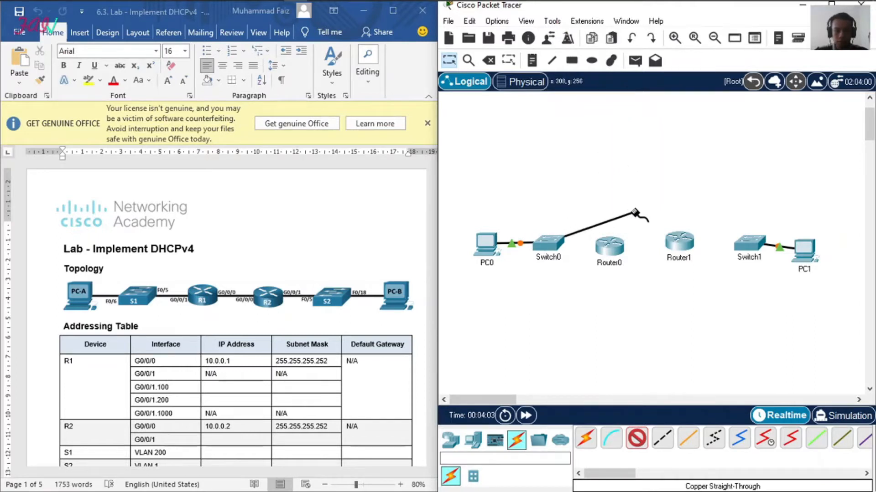
left_click(611, 249)
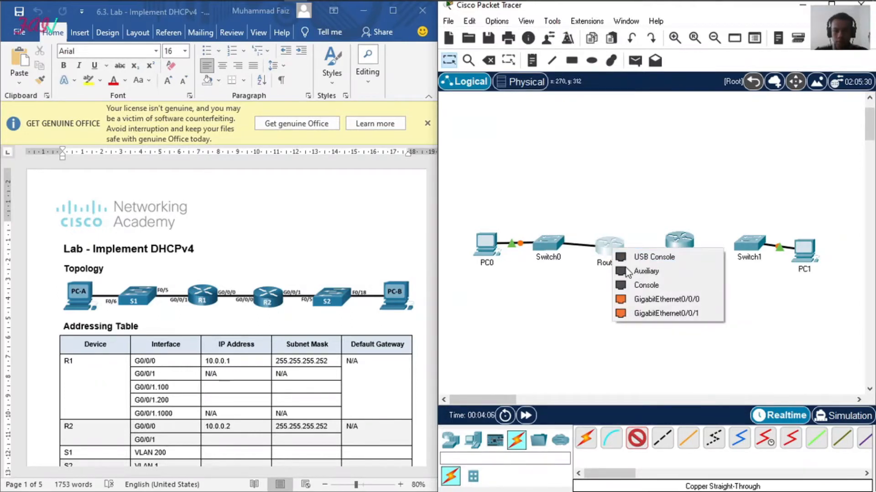
left_click(643, 314)
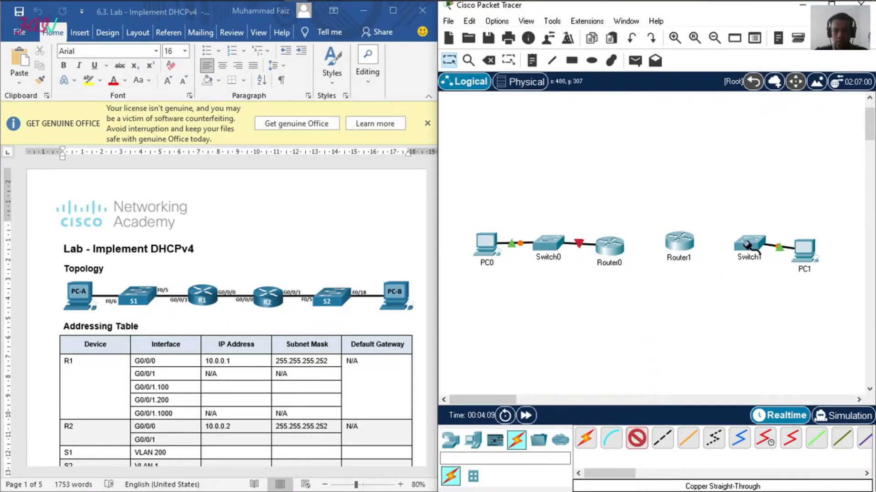
Step: Connect Switch1 FastEthernet0/5 to Router1 GigabitEthernet0/0/1 with a copper straight-through cable
left_click(744, 248)
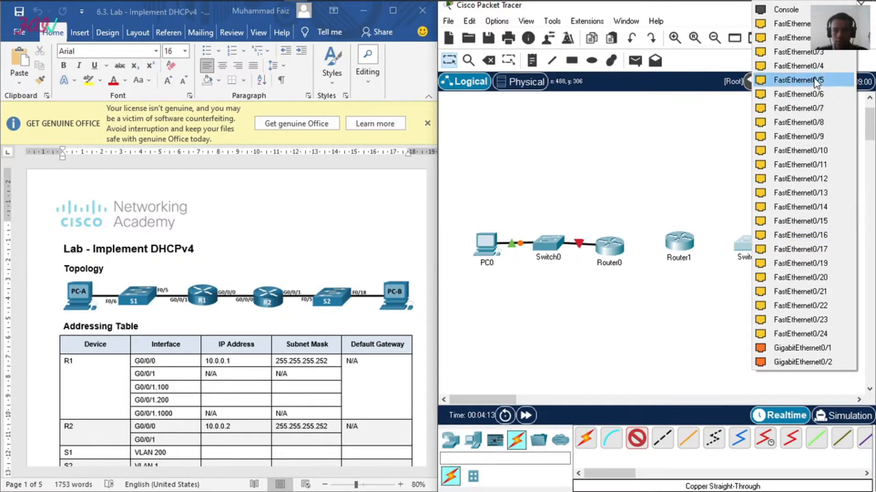
left_click(798, 80)
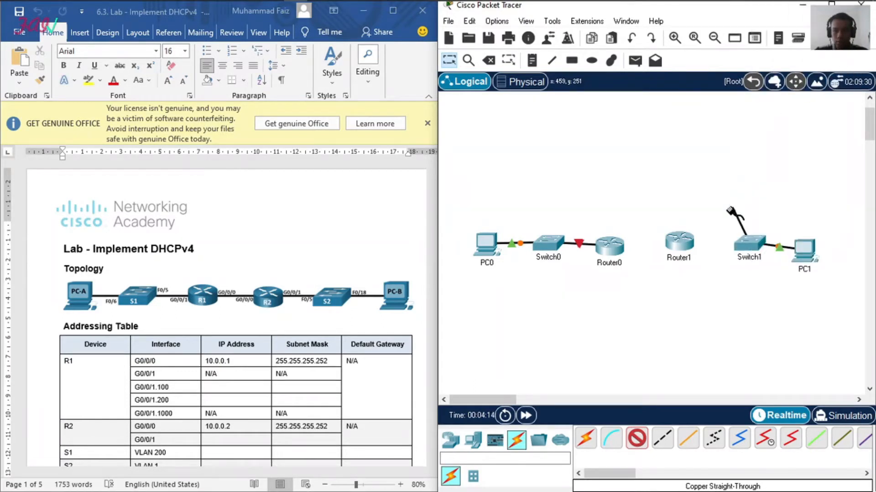
left_click(683, 243)
left_click(709, 306)
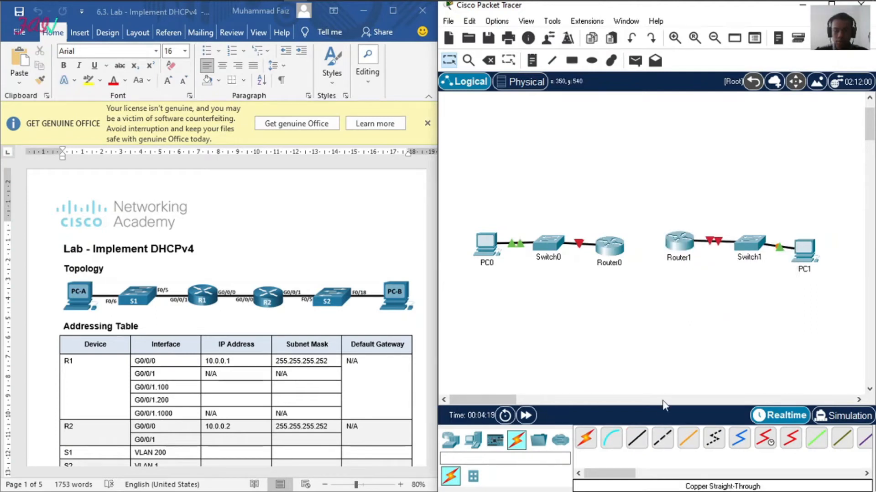
Step: Link Router0 GigabitEthernet0/0/0 to Router1 GigabitEthernet0/0/0 with a copper cross-over cable
left_click(663, 439)
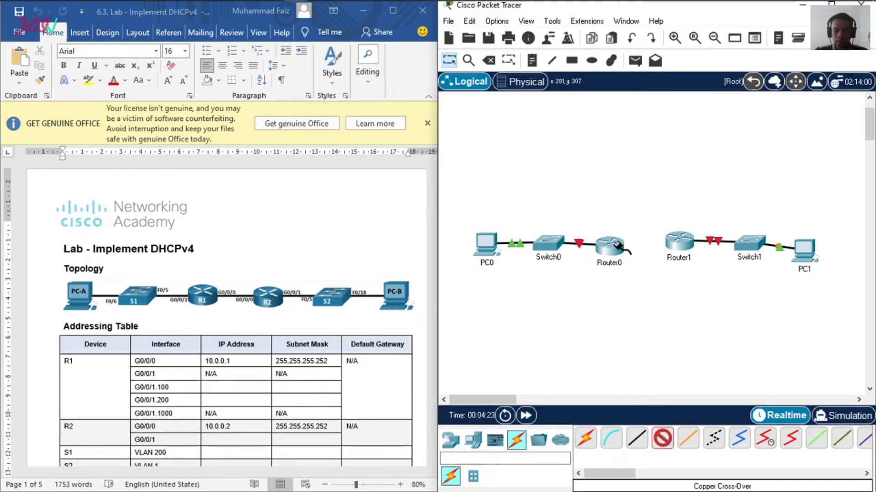
left_click(618, 246)
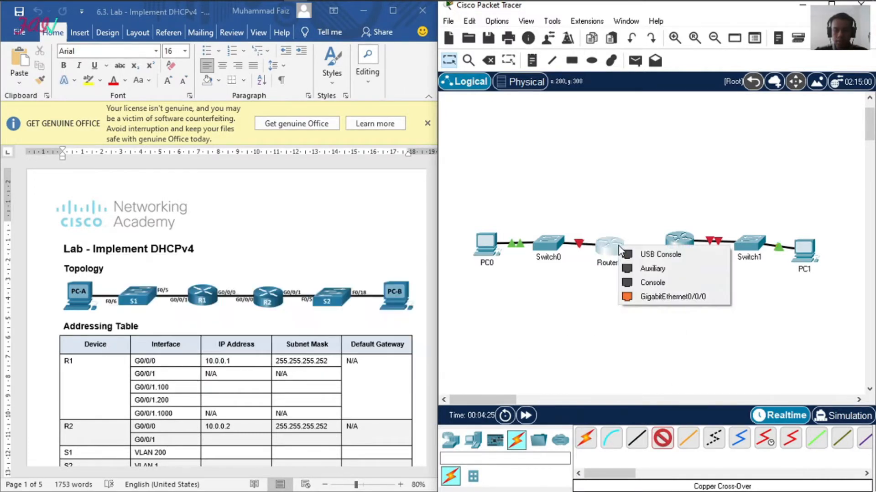
left_click(655, 297)
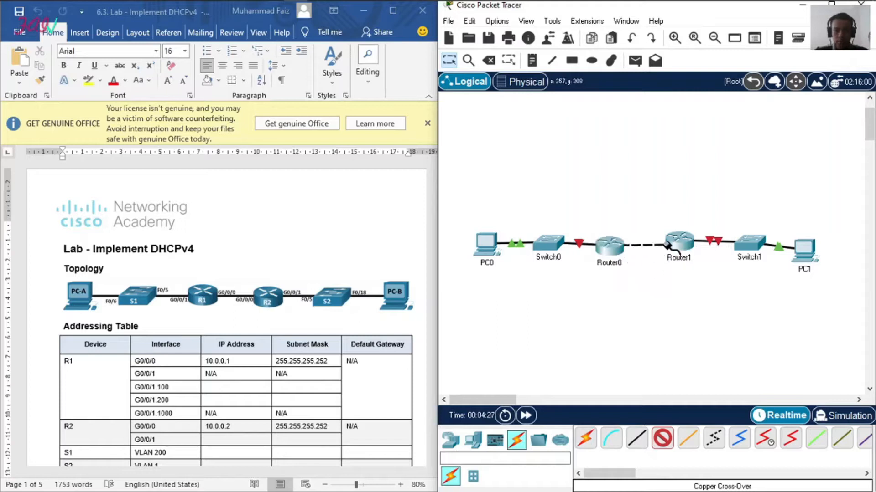
left_click(679, 241)
left_click(687, 293)
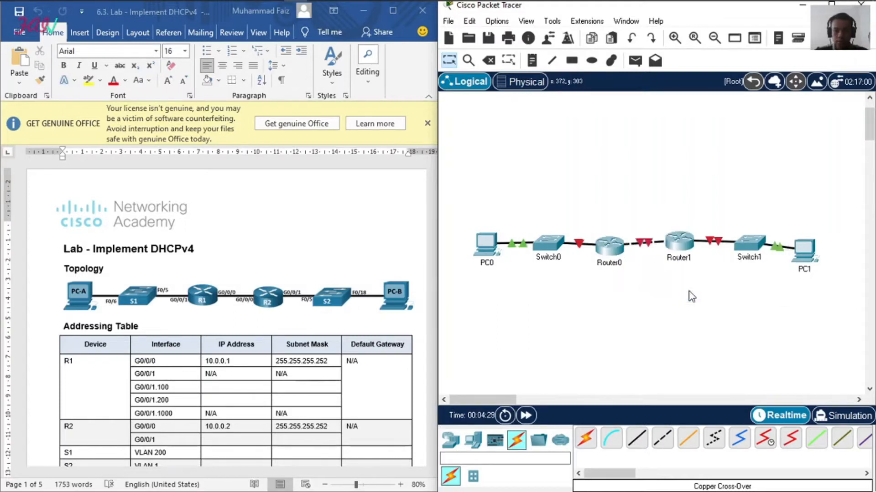
Step: Rename PC0 as PC-A in the topology
left_click(495, 265)
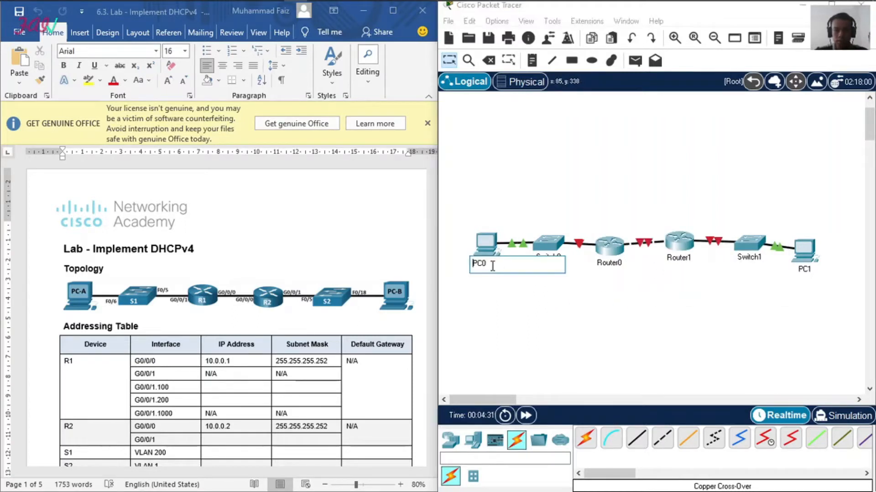
key("BackSpace")
type("-a")
key("BackSpace")
type("A")
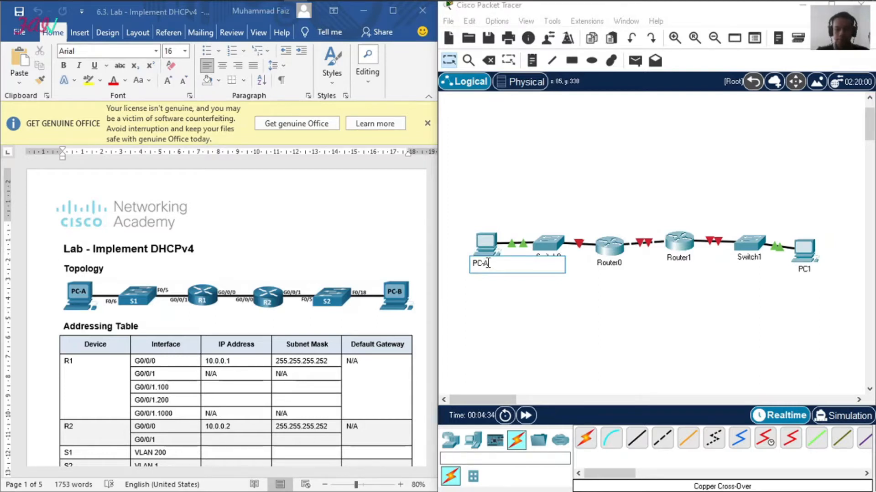
key("Return")
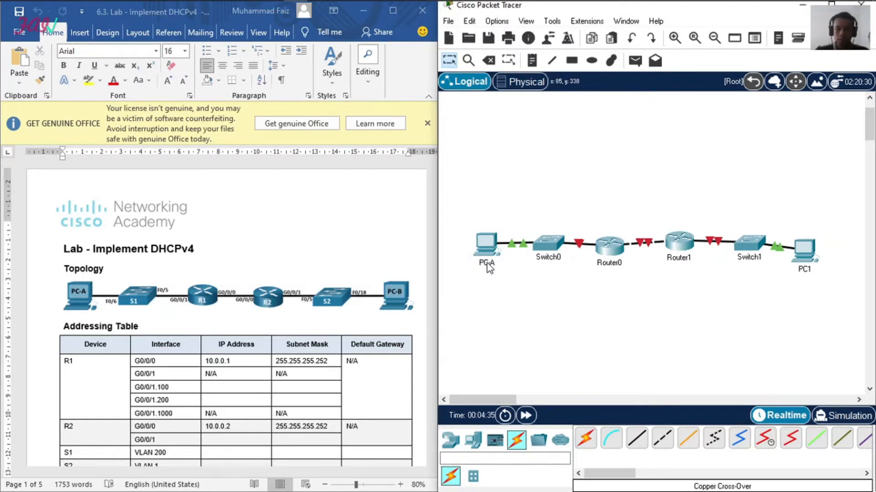
Step: Rename Switch0 as S1 to match the lab topology
left_click(548, 258)
left_click_drag(557, 258, 518, 259)
type("AS")
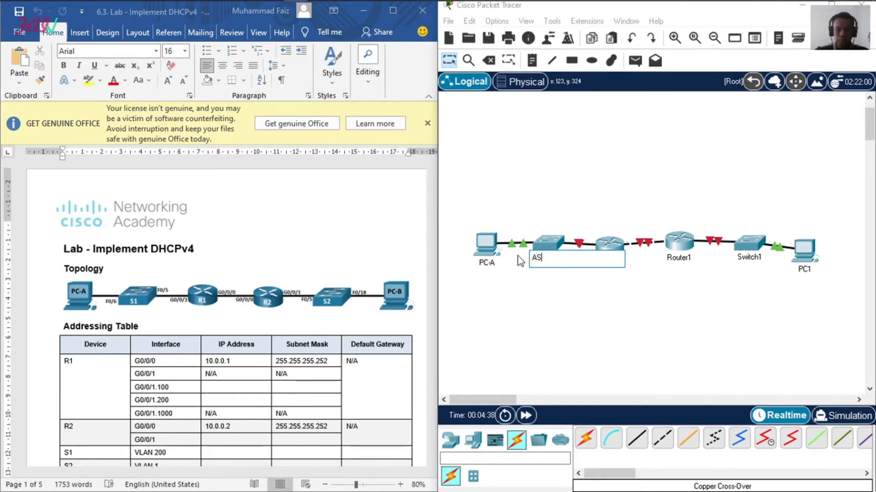
type("1")
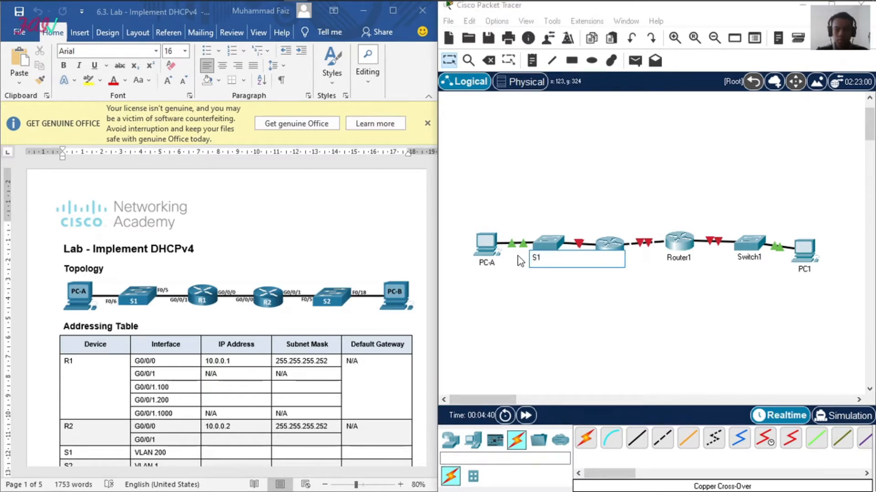
key("Return")
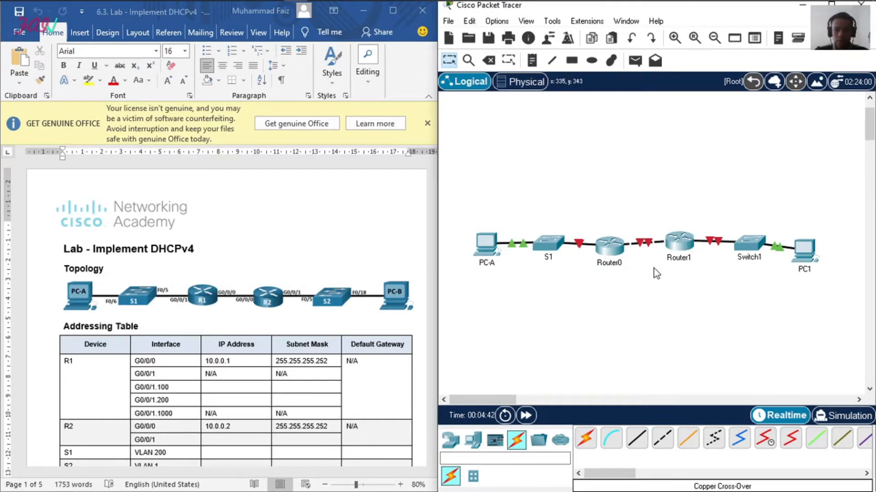
Step: Rename Router0 as R1 and Router1 as R2 to match the lab topology
left_click(619, 263)
double_click(593, 264)
type("R1")
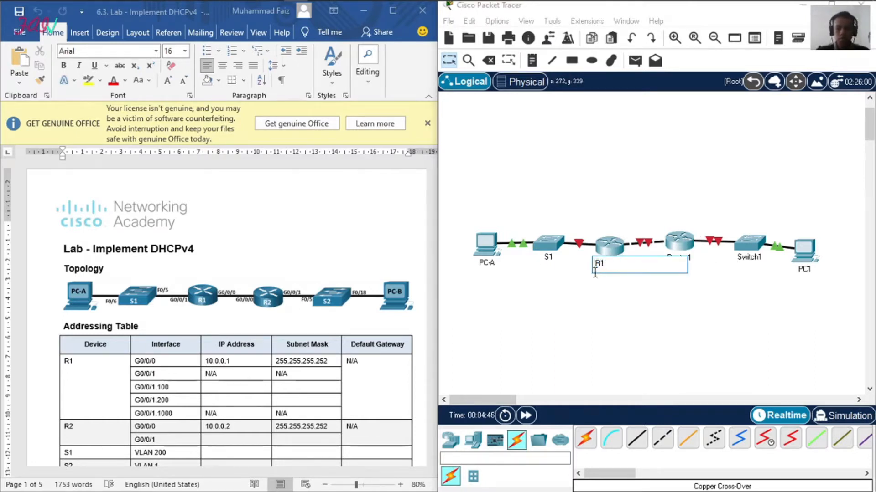
key("Return")
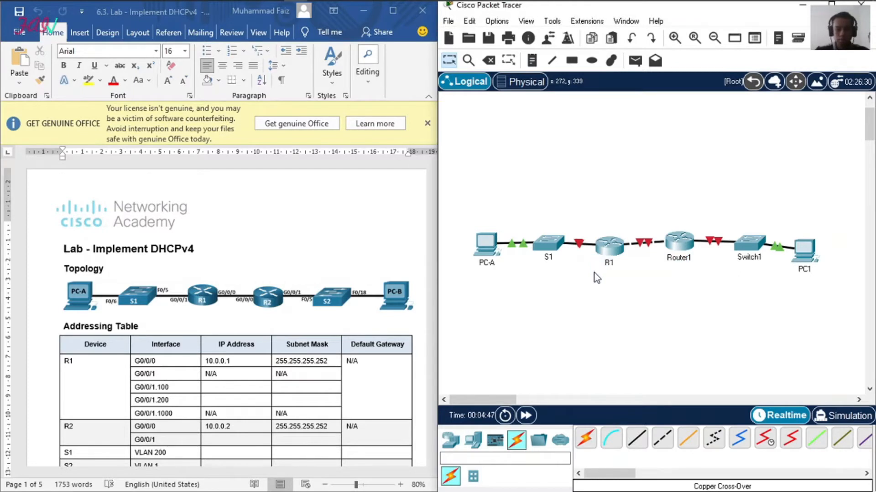
left_click(678, 258)
left_click_drag(688, 258, 653, 259)
type("R2")
key("Return")
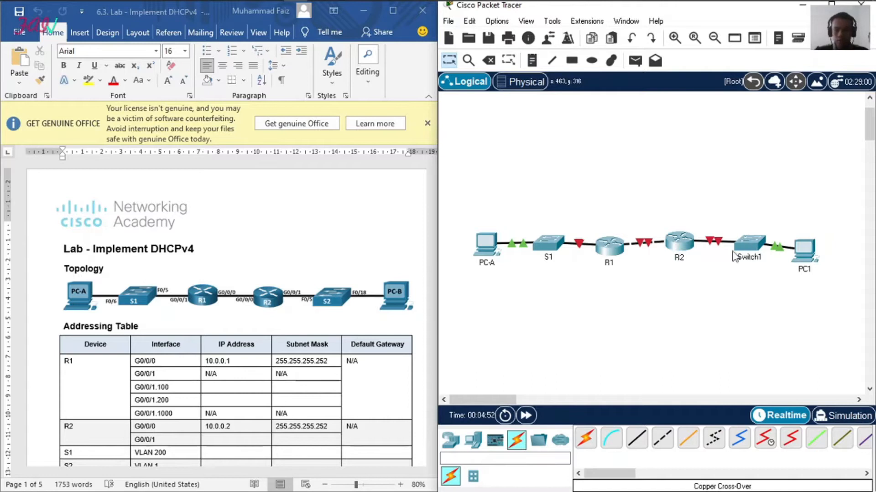
Step: Rename Switch1 as S2 to match the lab topology
left_click(750, 258)
left_click_drag(757, 257, 726, 246)
type("S2")
key("Return")
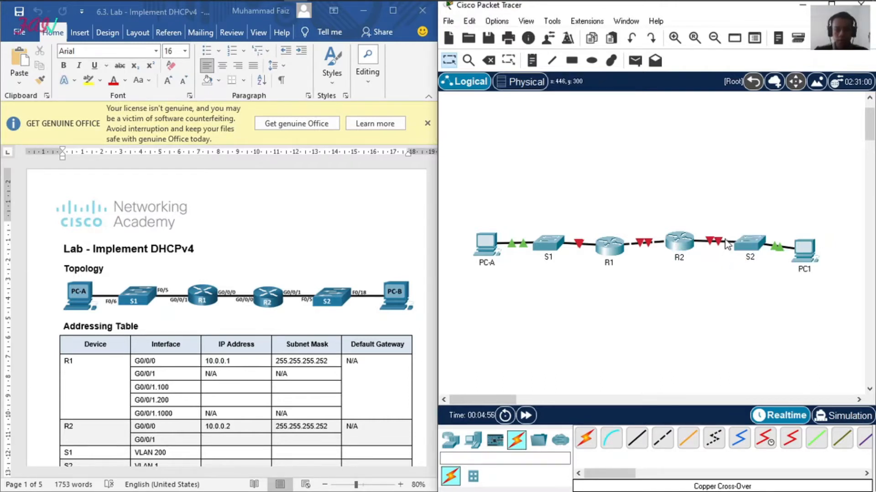
Step: Rename PC1 as PC-B in the topology
left_click(804, 270)
double_click(810, 270)
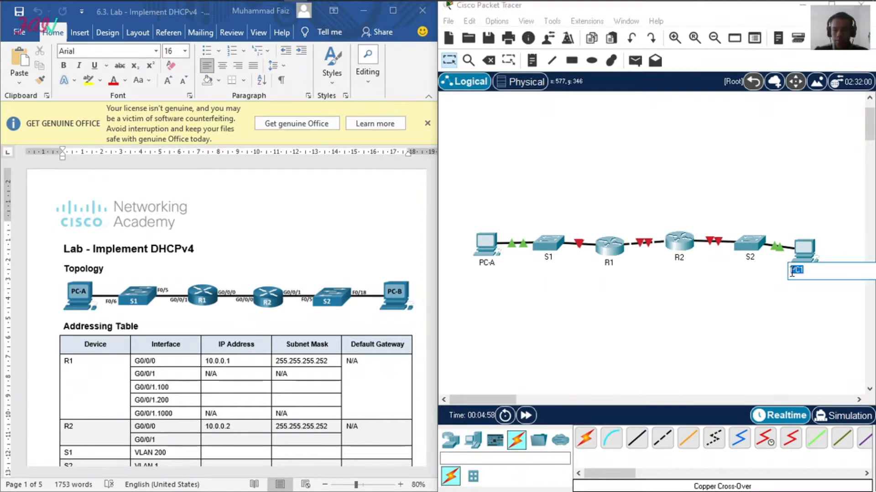
type("PC-B")
key("Return")
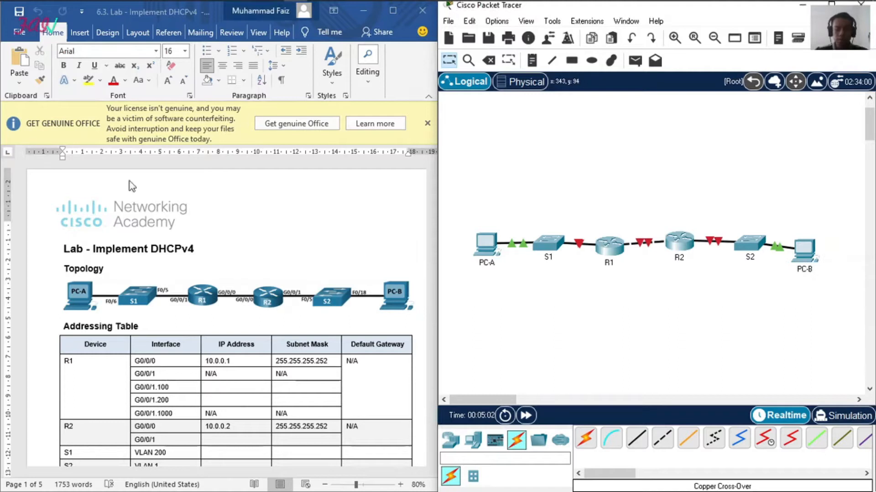
Step: Switch to the Book1 workbook in Excel and show it beside the lab document's Step 1 addressing instructions at 70% zoom
scroll(159, 230, "down", 15)
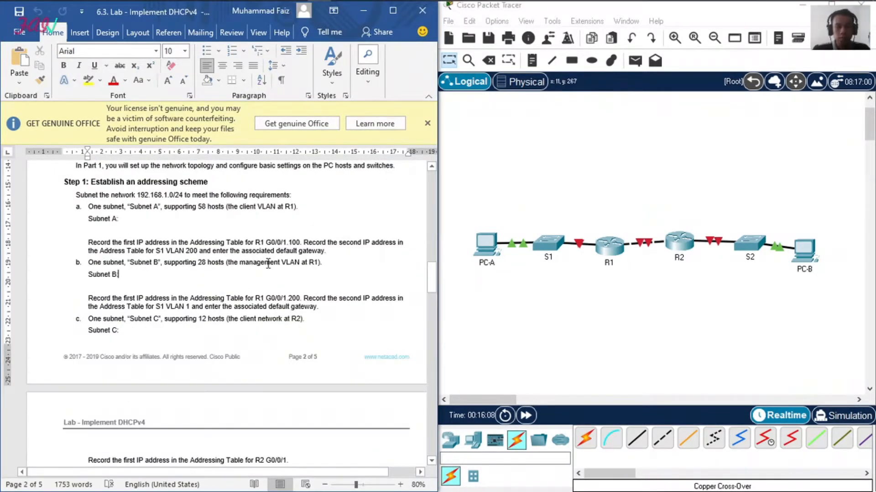
scroll(268, 264, "up", 2)
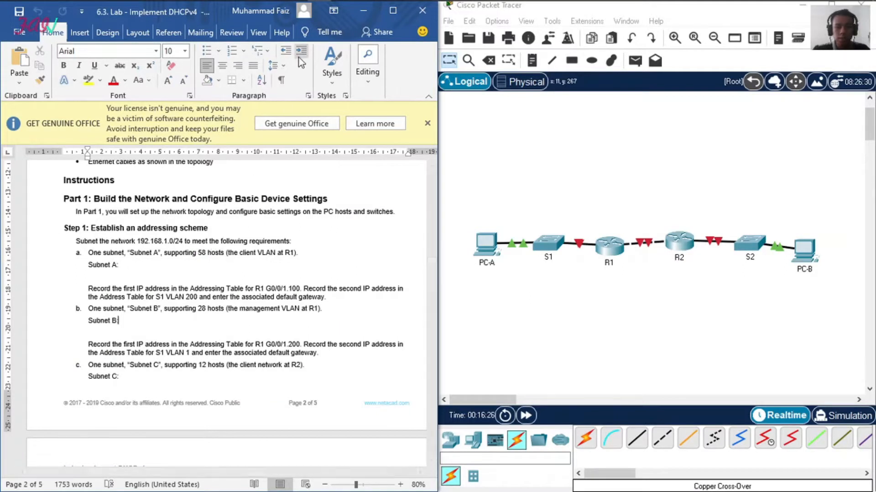
left_click(341, 9)
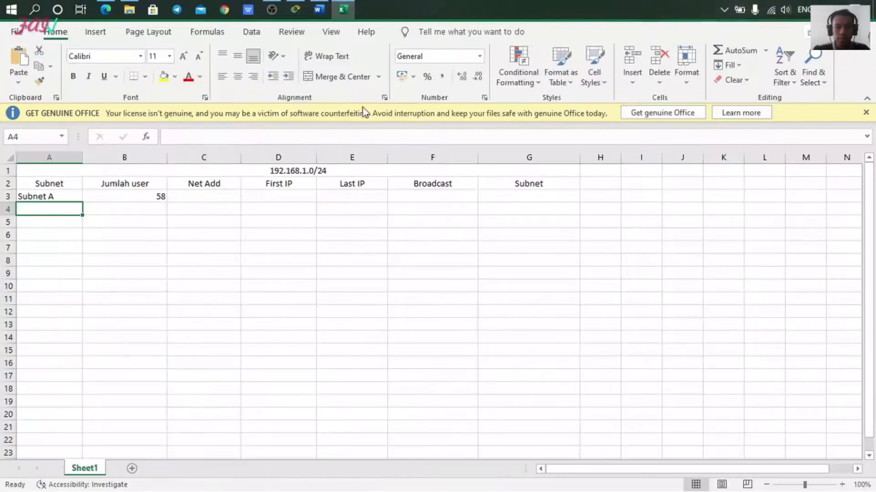
key("super+Right")
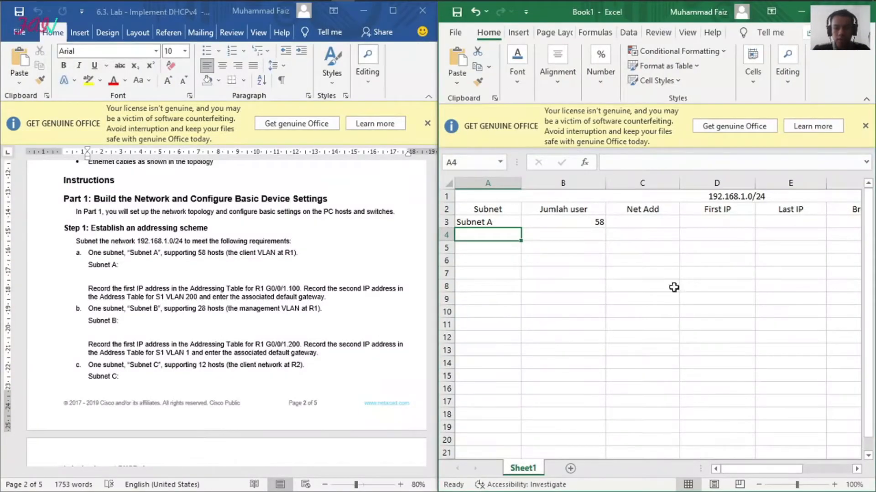
scroll(668, 241, "down", 2)
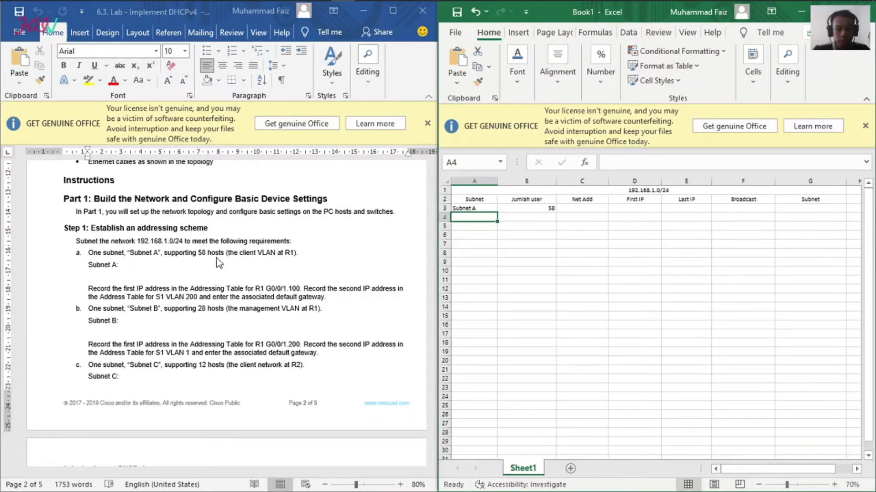
Step: Highlight the words "first IP address" in yellow in the Subnet A instruction of the lab document in Word
left_click(237, 265)
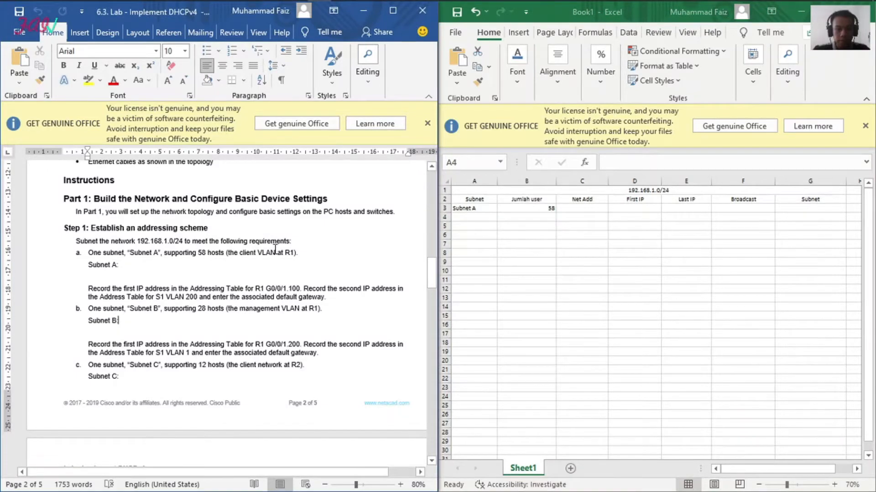
scroll(274, 254, "down", 2)
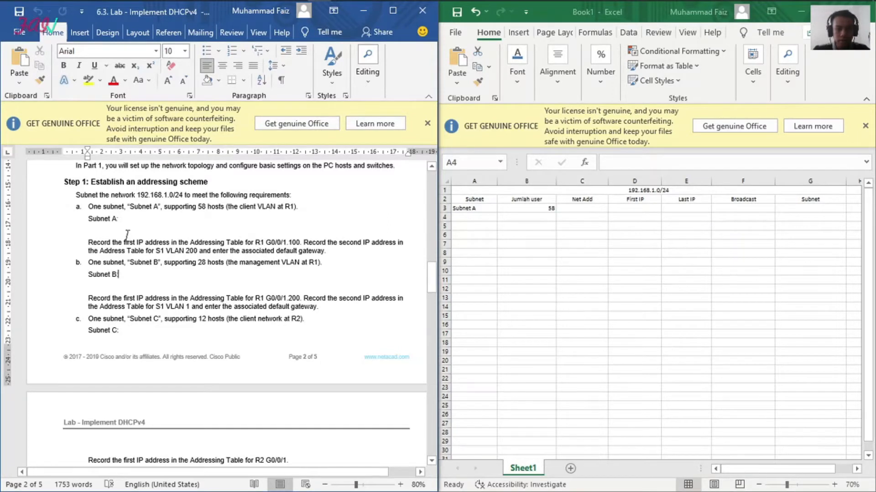
left_click_drag(128, 242, 170, 243)
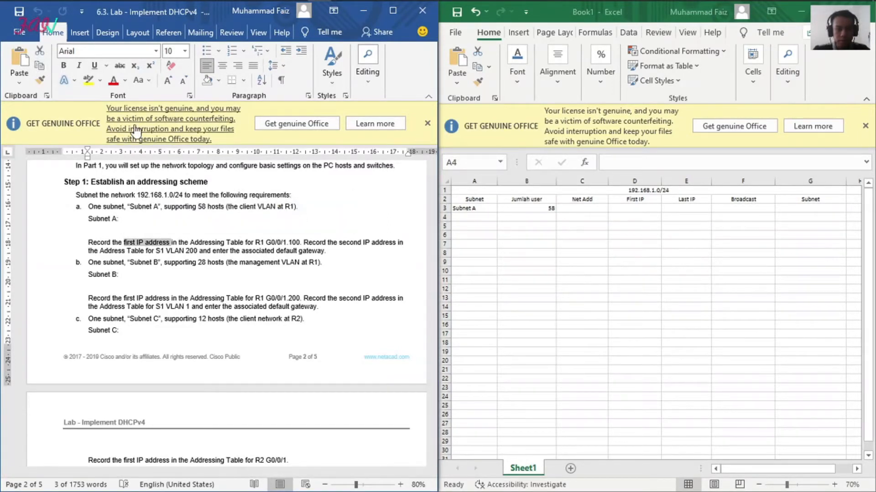
left_click(94, 89)
left_click(169, 231)
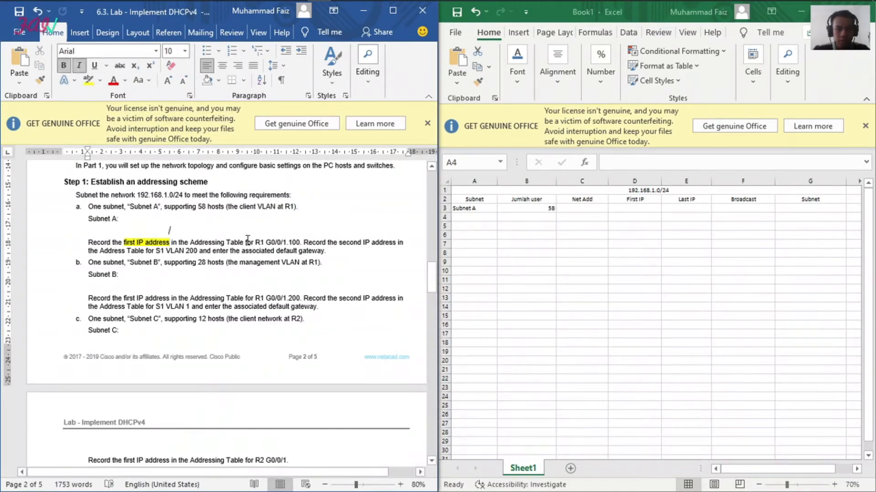
left_click(287, 242)
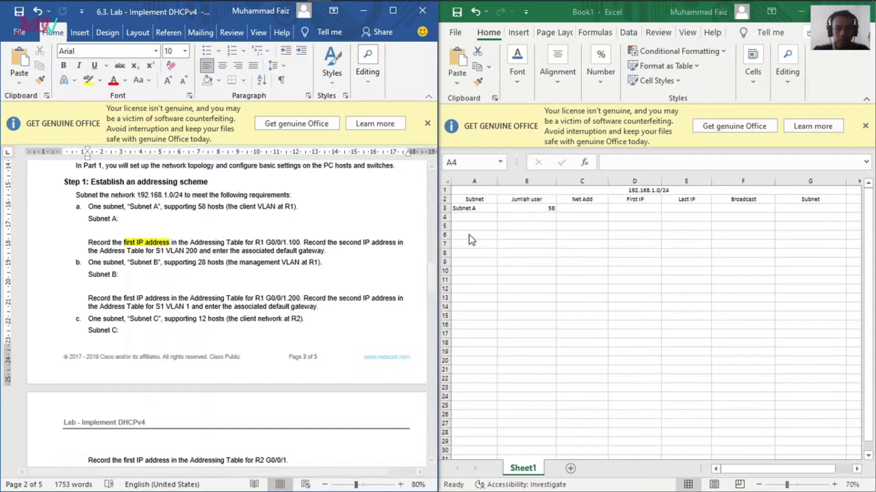
Step: Add Subnet B with 28 users in row 4 of the Excel subnet table
left_click(478, 218)
type("Subnet B")
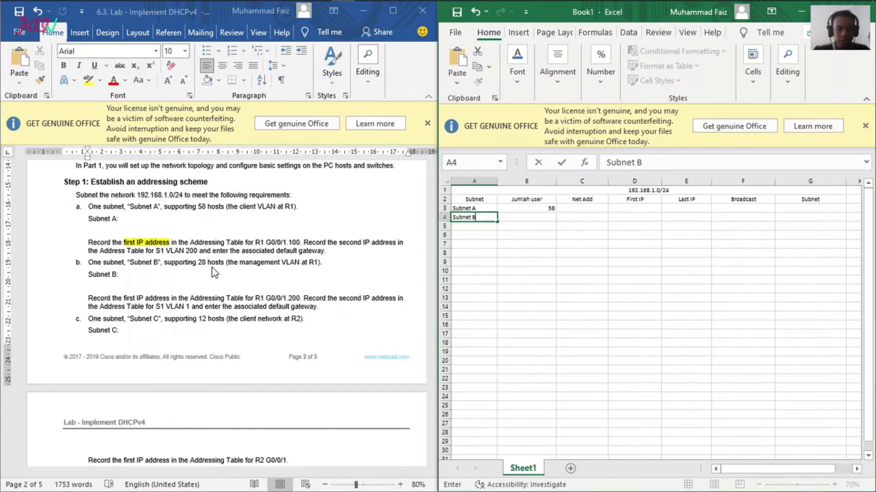
left_click(541, 217)
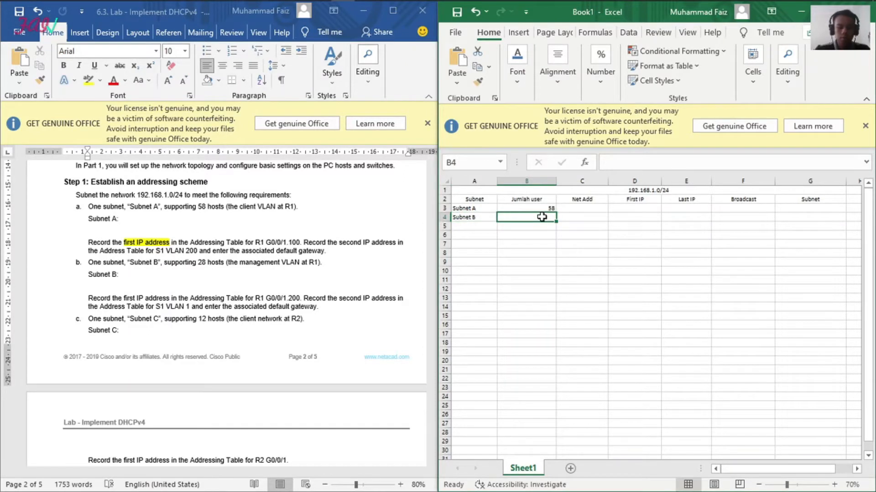
type("28")
left_click(535, 251)
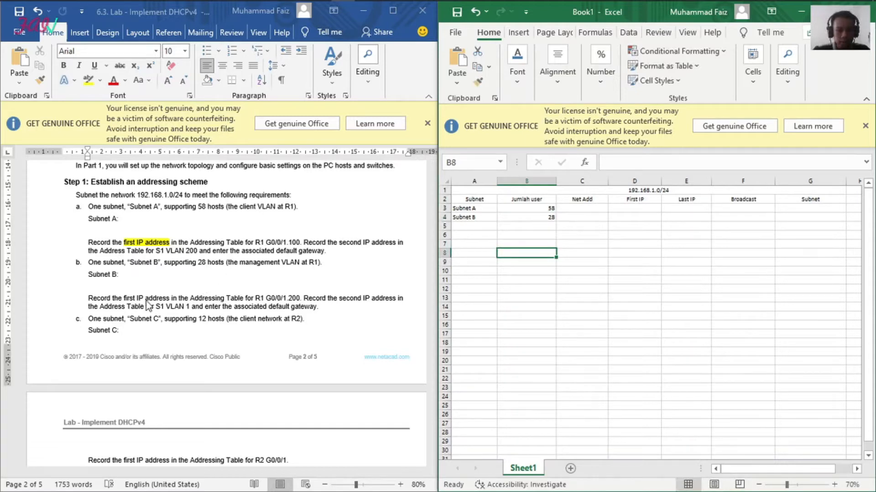
Step: Highlight the words "first IP address" in yellow in the Subnet B instruction of the Word lab document
left_click_drag(124, 298, 169, 299)
left_click(88, 80)
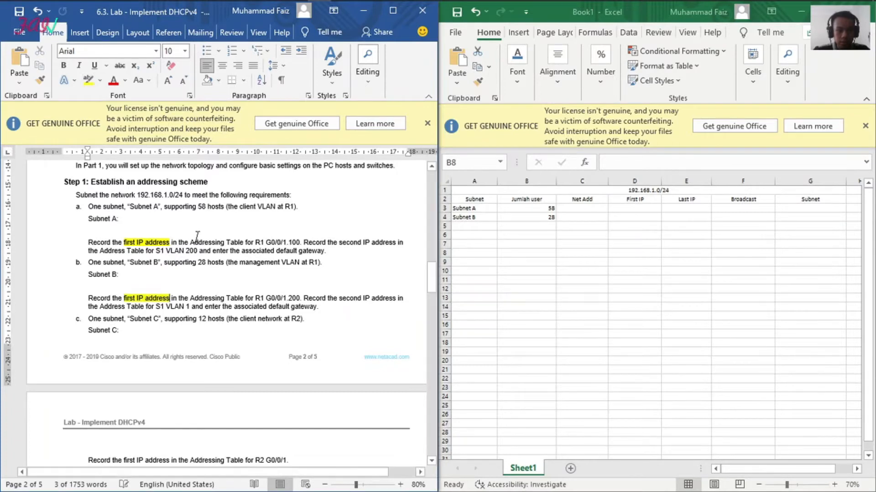
left_click(233, 304)
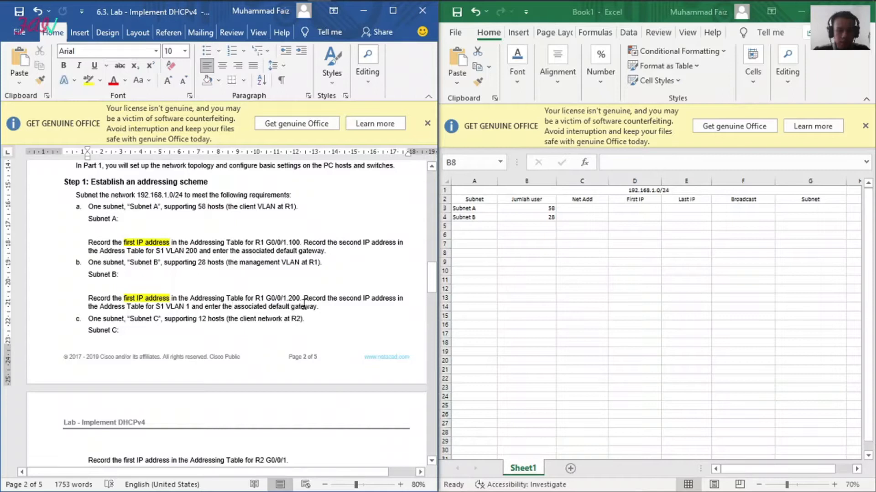
Step: Add Subnet C with 12 users in row 5 of the Excel subnet table
scroll(212, 306, "down", 3)
scroll(121, 287, "up", 2)
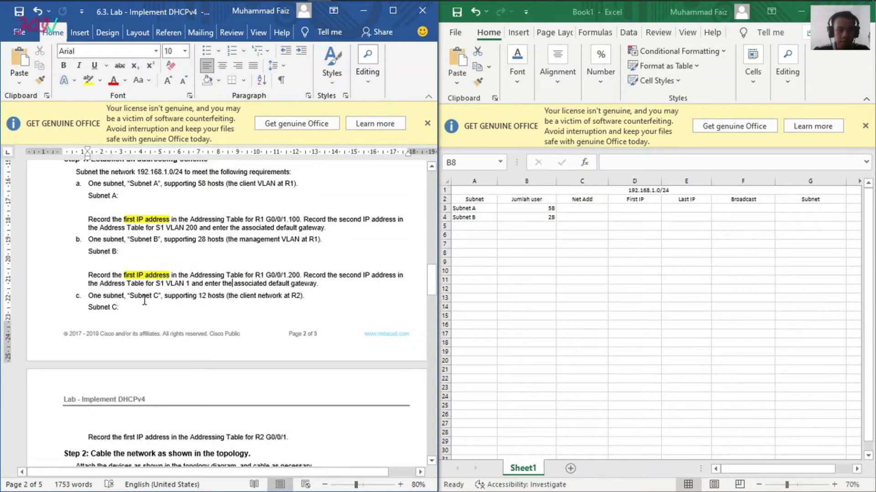
left_click(470, 219)
left_click(473, 218)
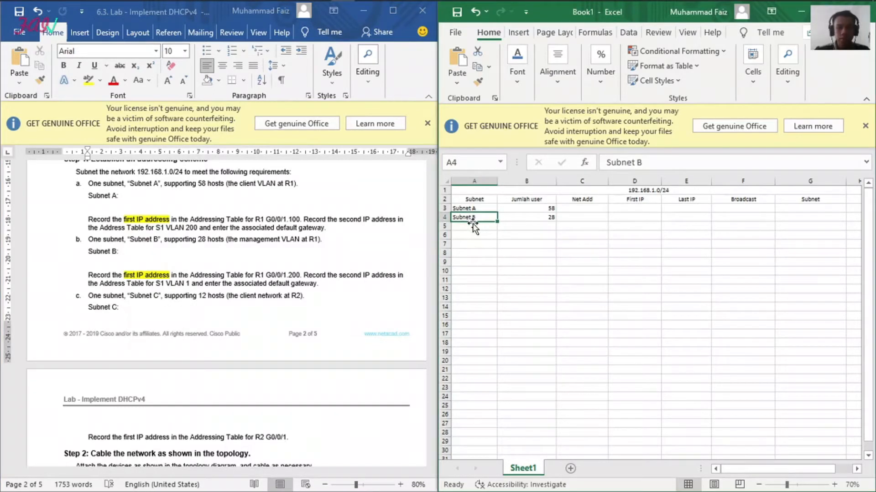
left_click(473, 226)
type("Su")
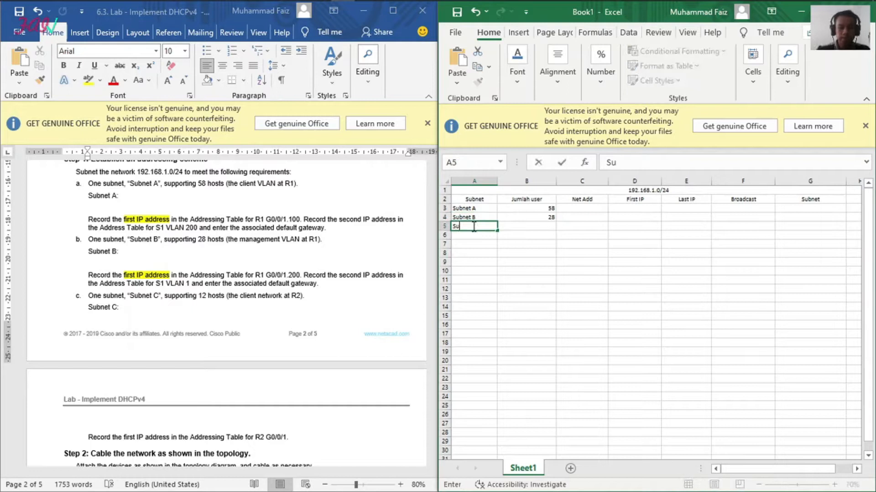
type("bnet C")
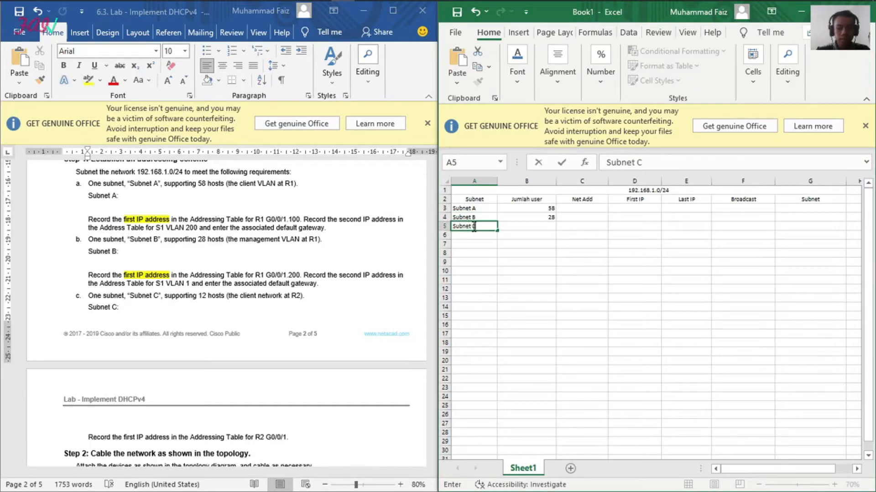
key("Tab")
type("12")
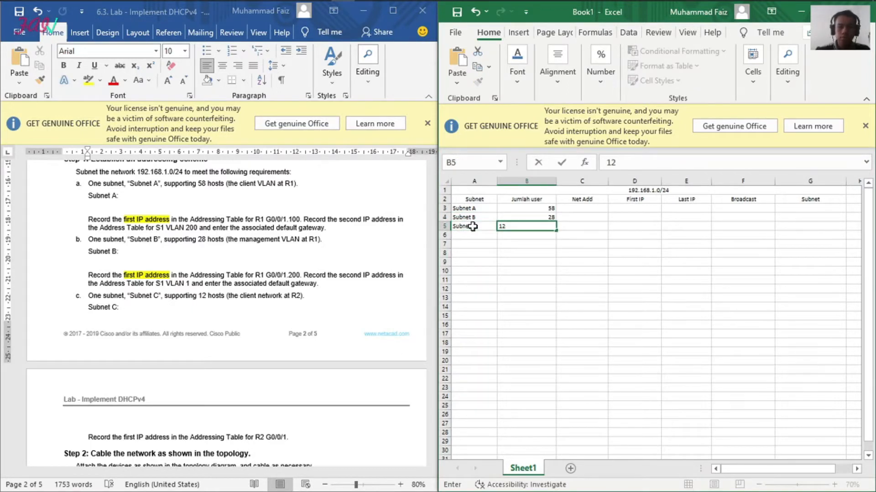
left_click(595, 334)
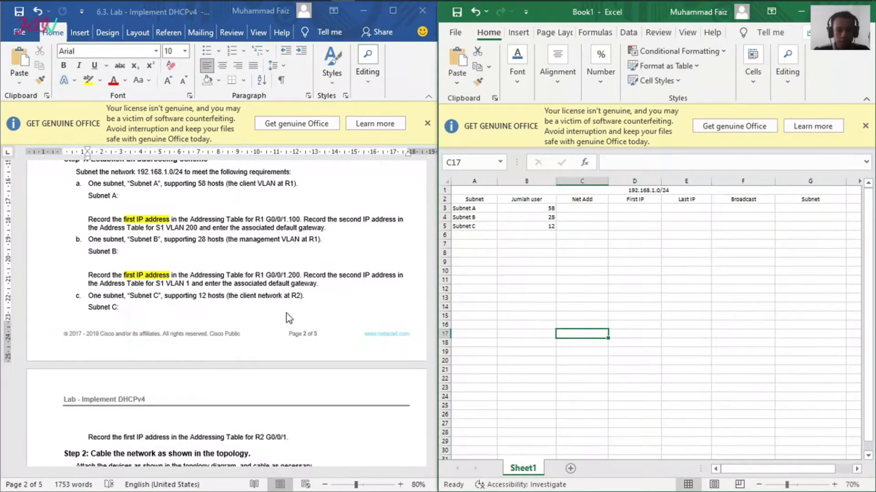
scroll(270, 297, "down", 1)
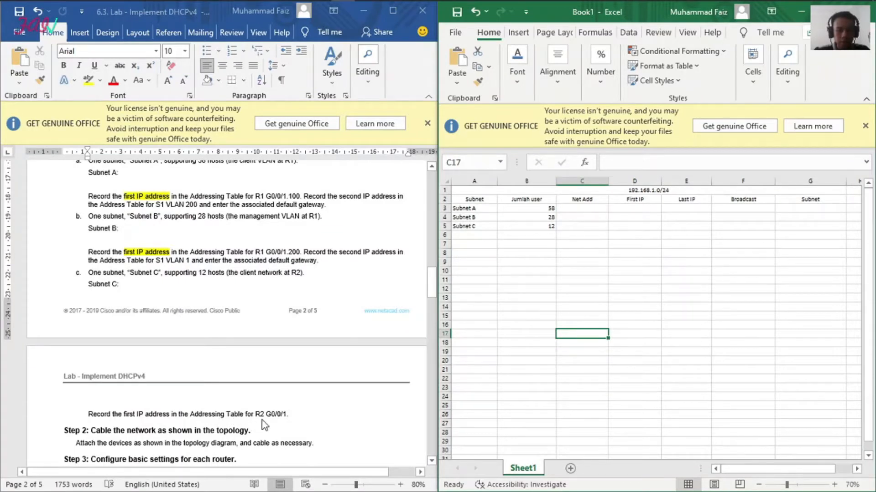
left_click(664, 236)
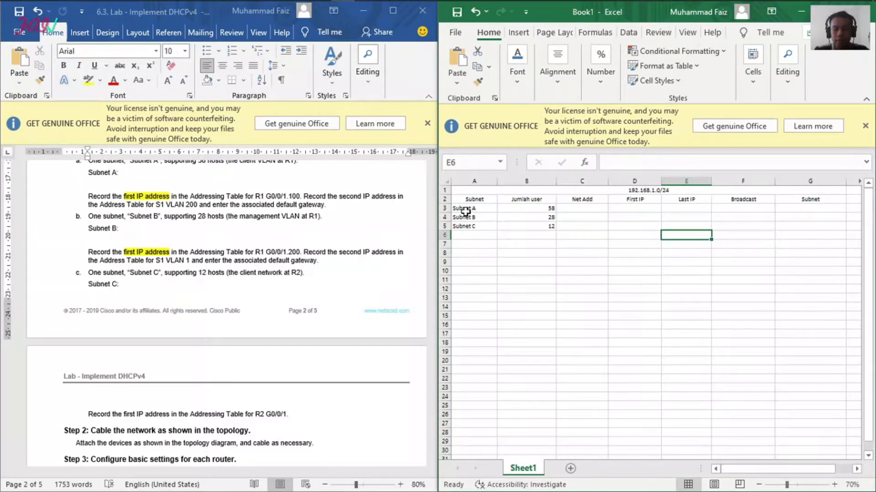
left_click(606, 220)
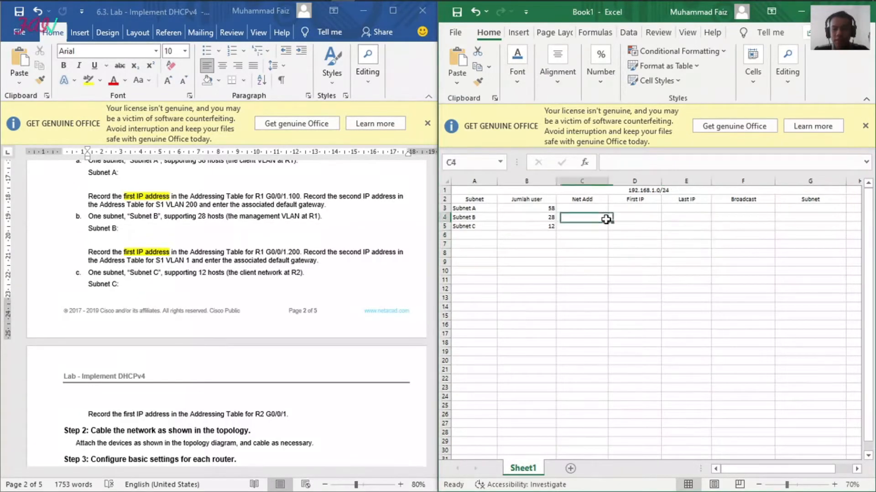
left_click(645, 192)
left_click(709, 282)
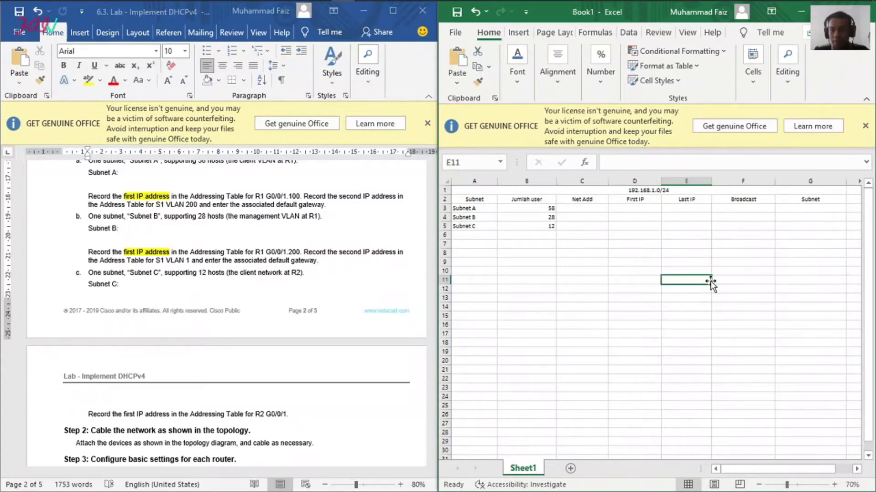
Step: Enter the prefix length /26 for Subnet A in cell H3, beside the Subnet column
left_click(796, 210)
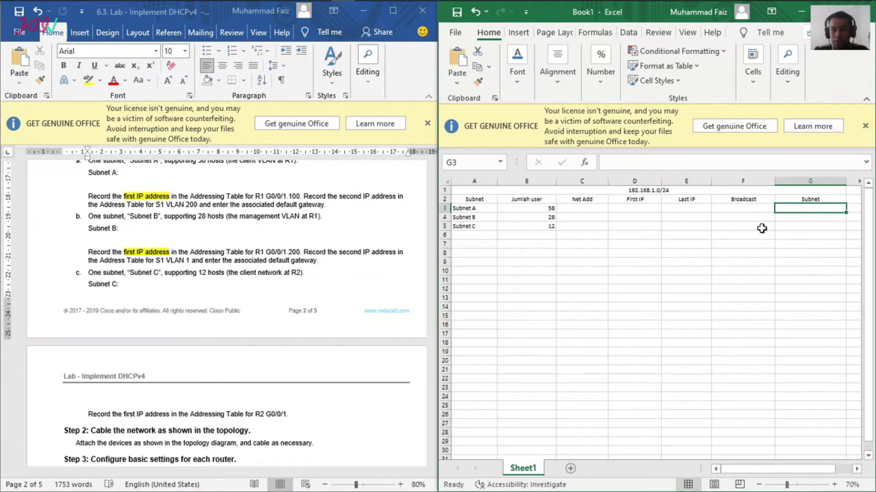
left_click(850, 210)
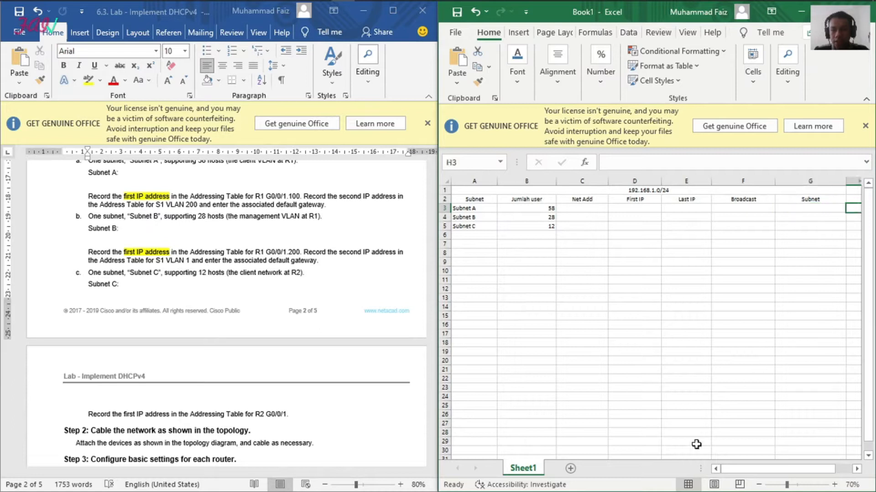
left_click_drag(741, 470, 757, 475)
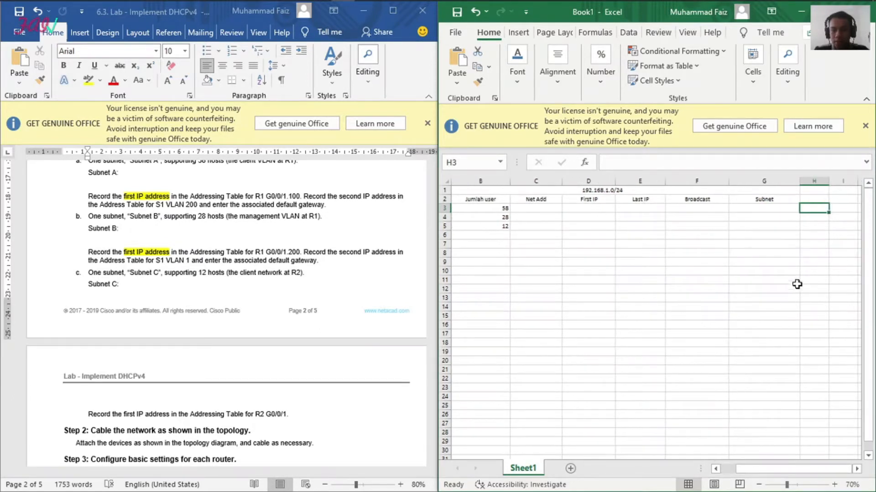
key("alt")
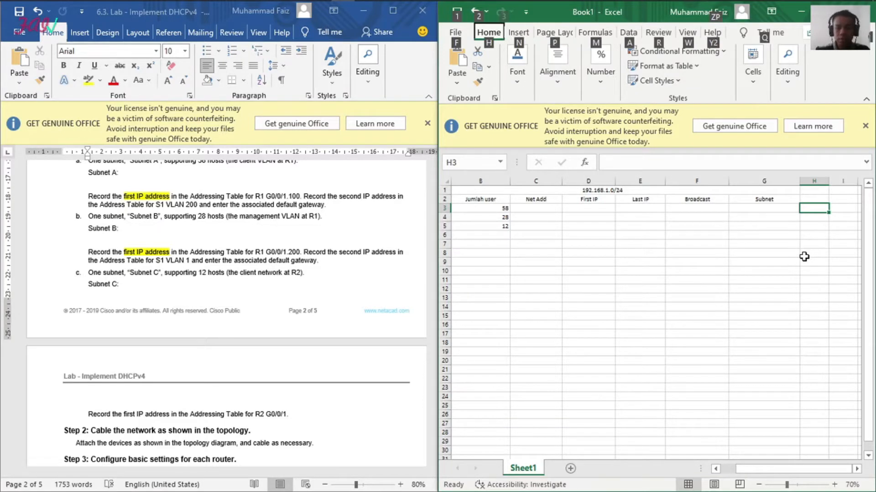
left_click(691, 199)
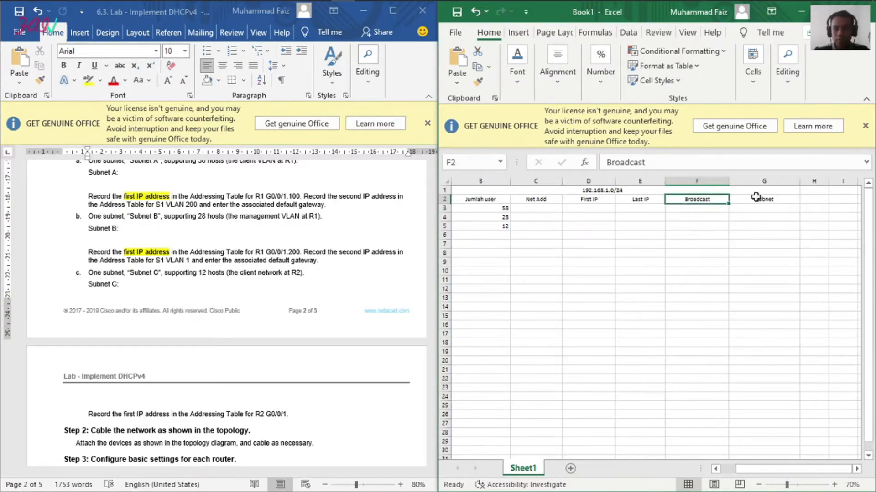
left_click(811, 210)
left_click(649, 164)
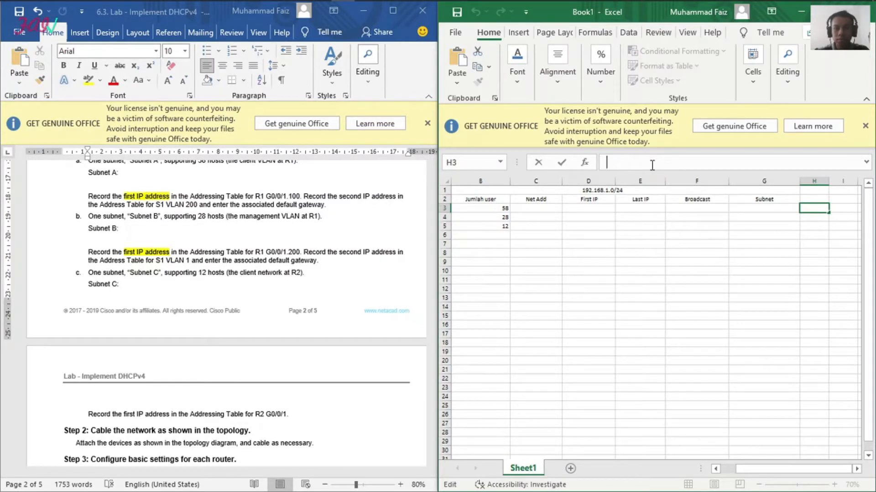
type("/26")
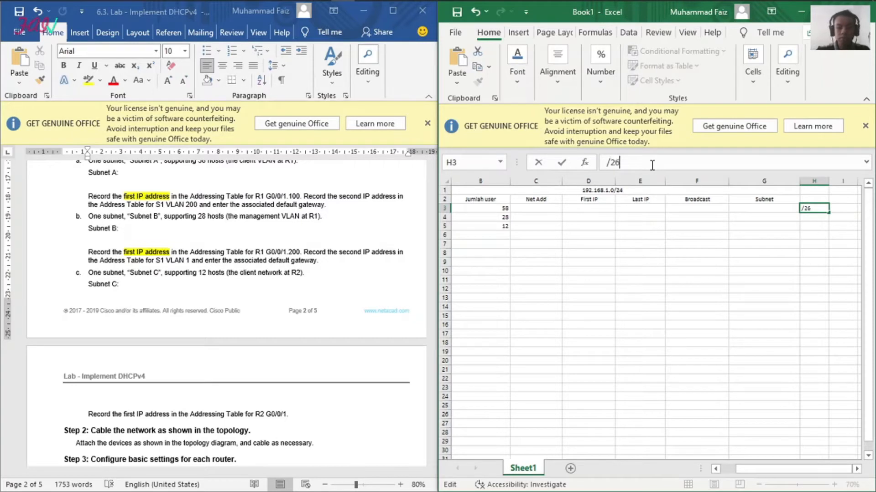
left_click(817, 271)
Step: Enter the prefix lengths /27 for Subnet B in H4 and /28 for Subnet C in H5
left_click(821, 217)
left_click(644, 164)
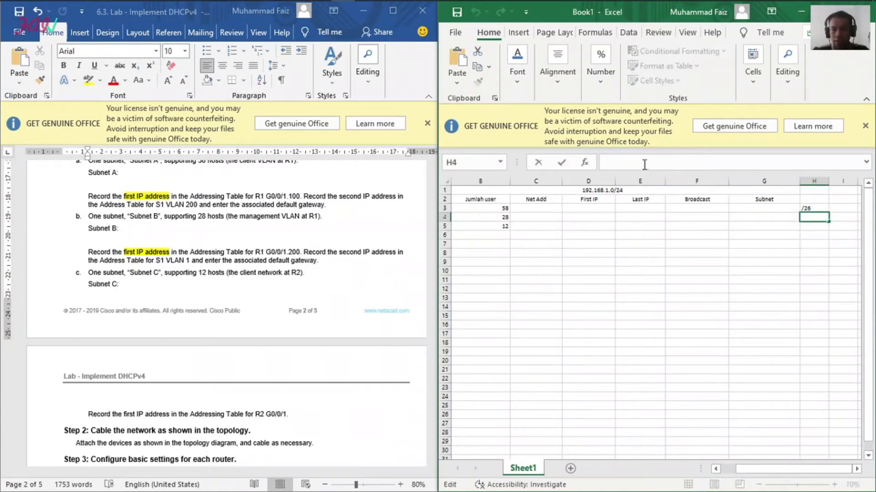
type("/27")
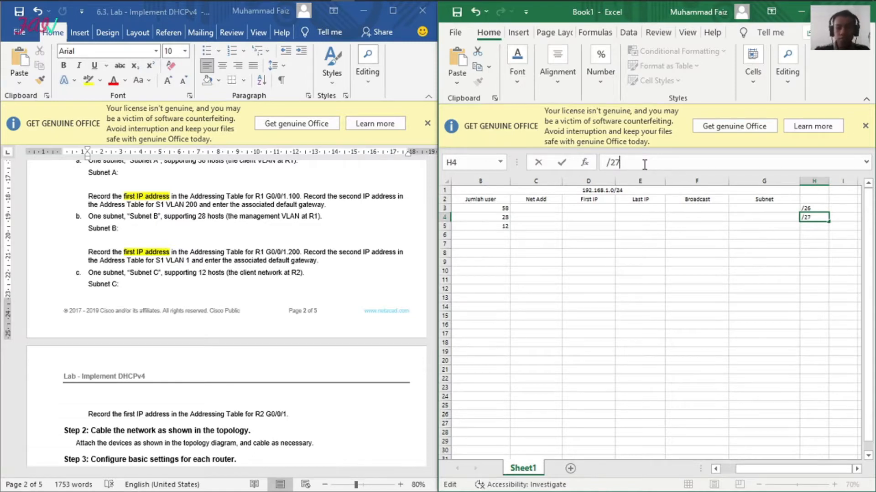
left_click(803, 231)
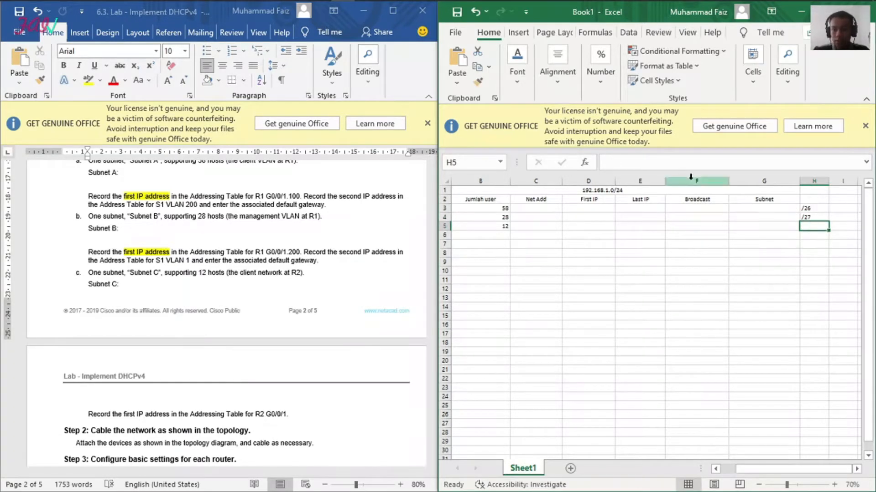
left_click(654, 165)
type("/28")
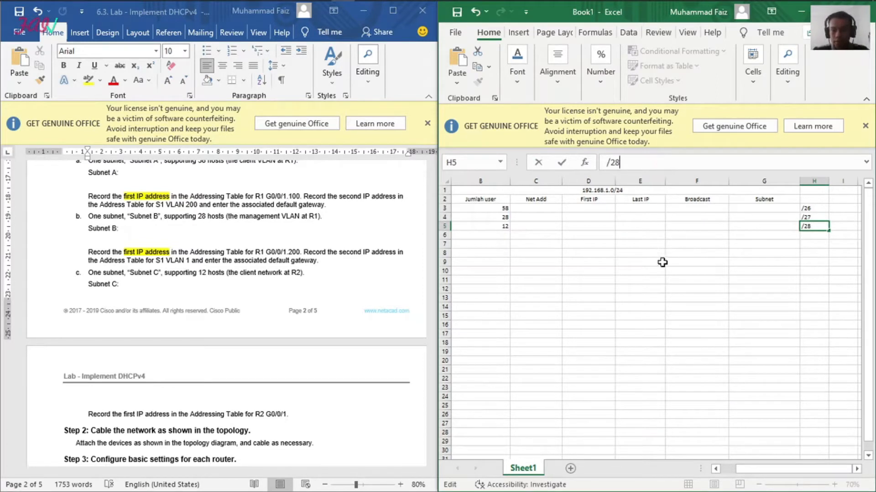
left_click(624, 272)
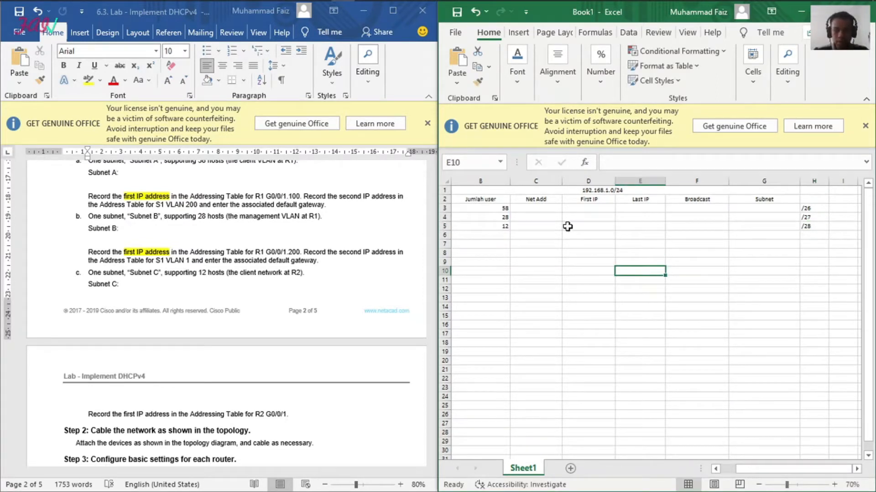
Step: Enter 192.168.1.0 as Subnet A's network address in cell C3
left_click(547, 209)
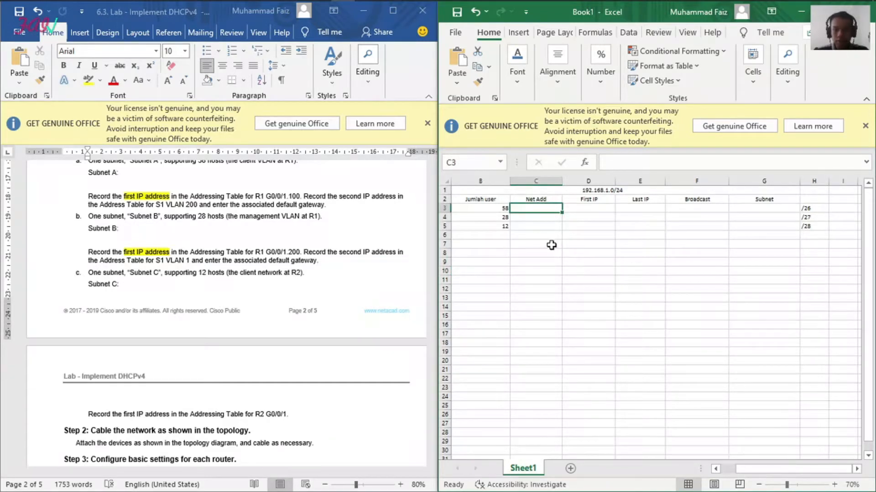
type("192.168.1.")
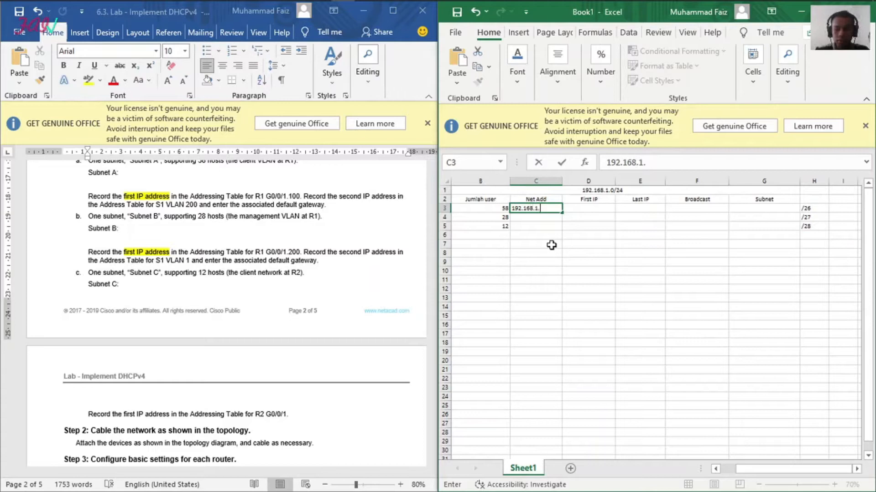
left_click(556, 263)
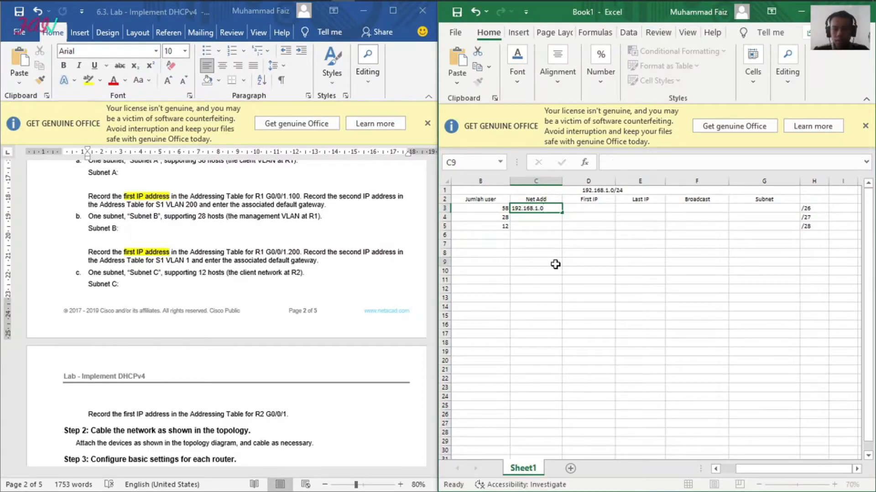
Step: Copy Subnet A's network address into its First IP cell D3 and change it to 192.168.1.1
left_click(534, 209)
key("ctrl+c")
left_click(593, 209)
key("ctrl+v")
left_click(658, 161)
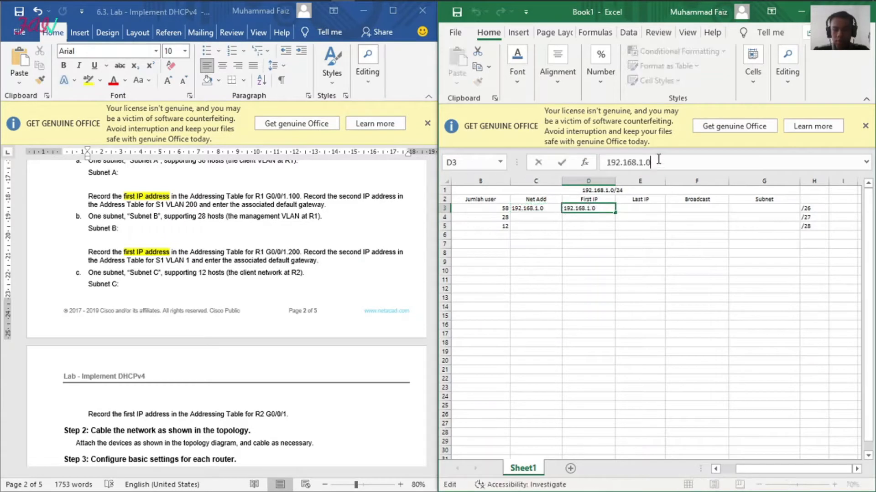
key("BackSpace")
type("1")
left_click(641, 210)
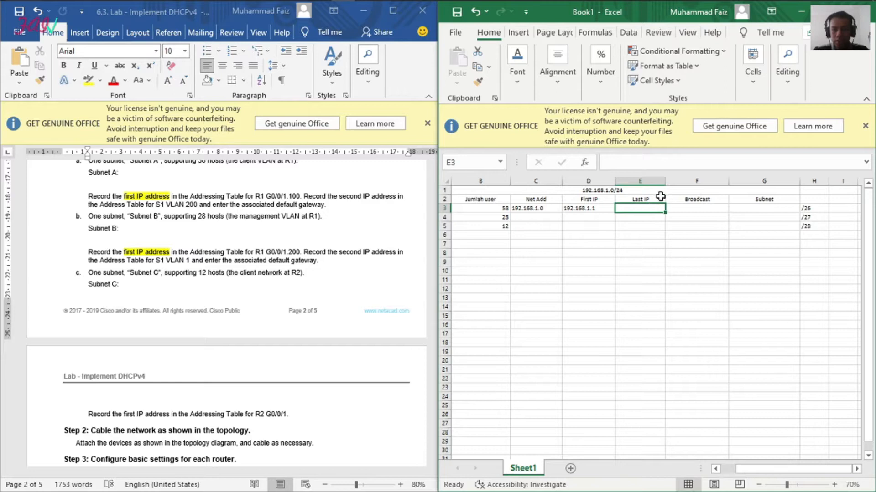
Step: Copy Subnet A's network address from C3 into the Last IP cell E3 and change it to 192.168.1.63
left_click(602, 207)
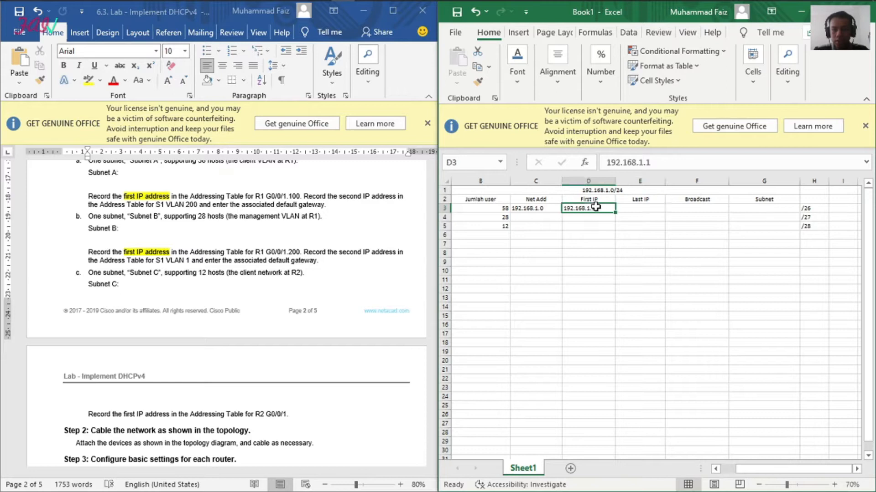
left_click(537, 208)
key("ctrl+c")
left_click(645, 211)
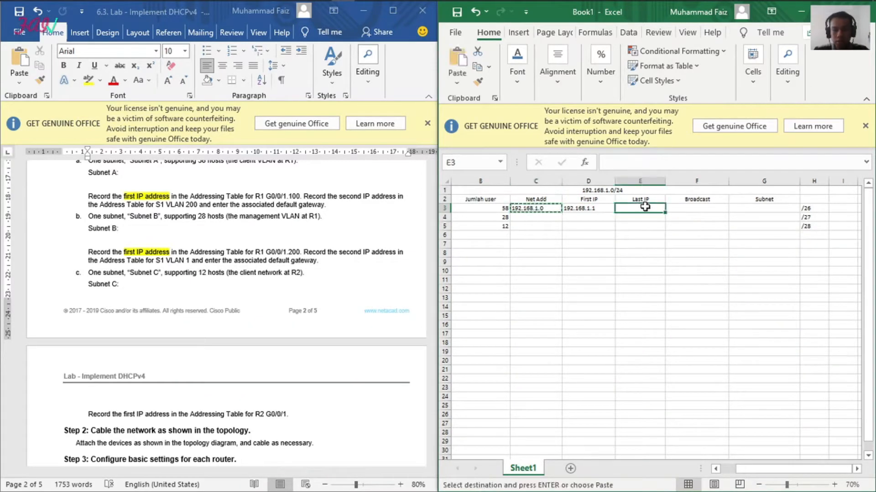
key("ctrl+v")
left_click(651, 163)
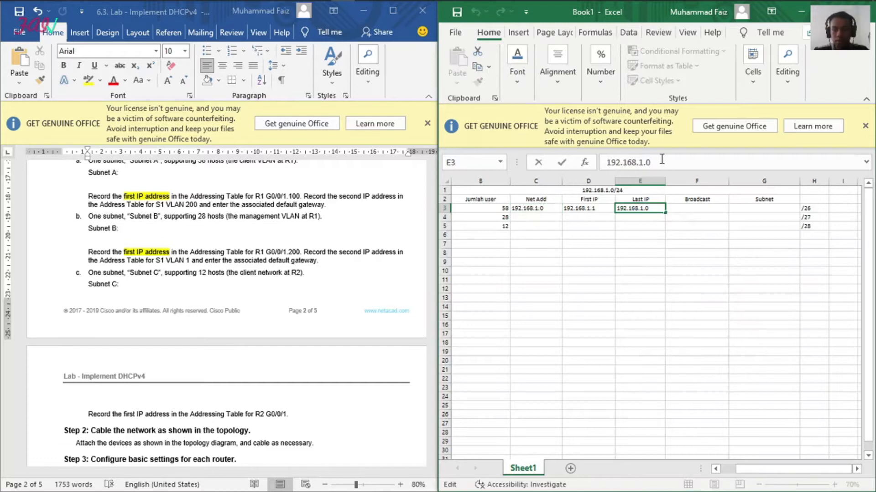
key("BackSpace")
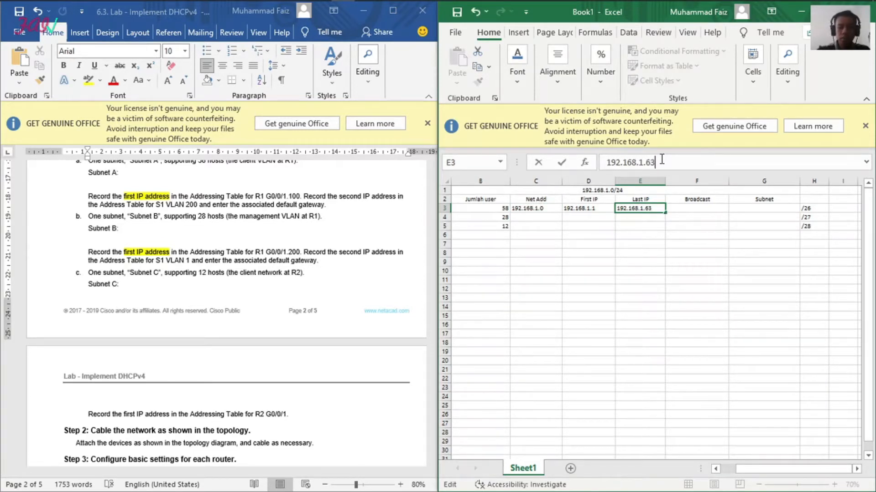
left_click(744, 235)
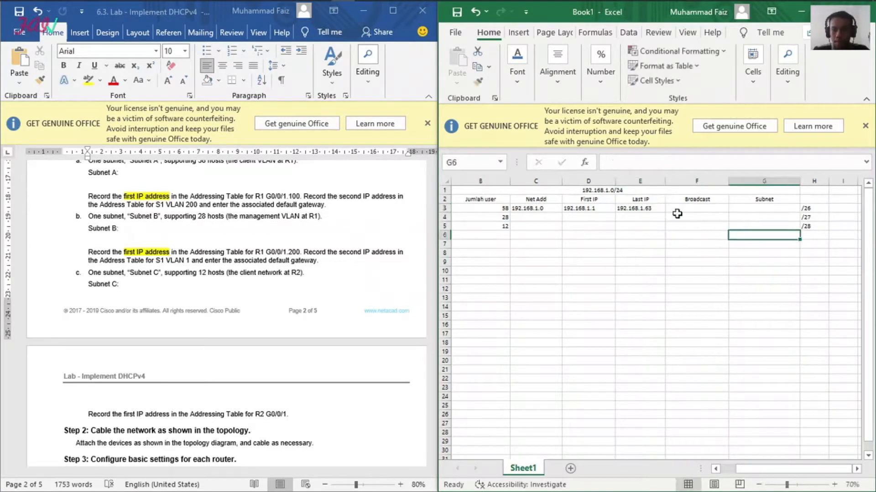
Step: Move the address 192.168.1.63 from the Last IP cell E3 to Subnet A's Broadcast cell F3
left_click(678, 211)
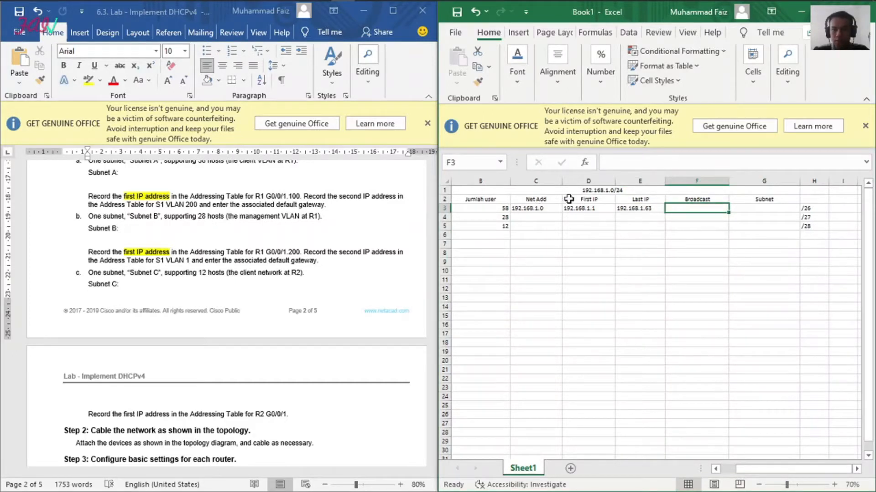
left_click(650, 208)
key("ctrl+c")
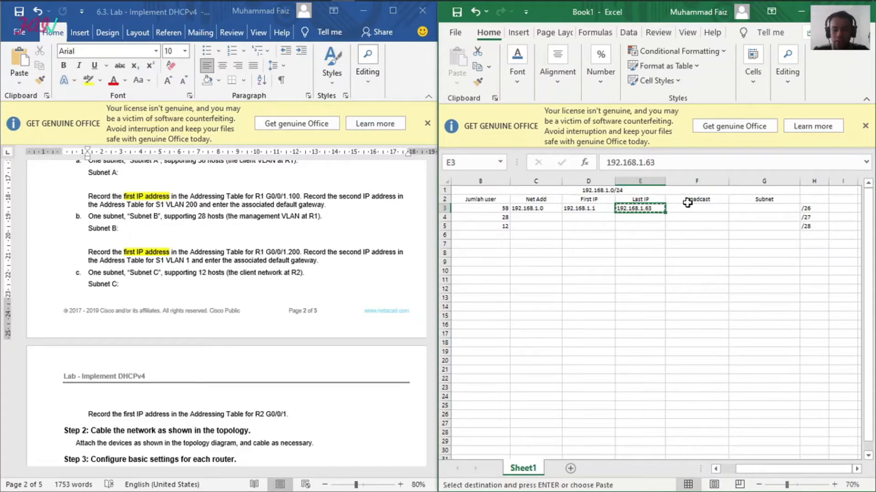
left_click(693, 207)
key("ctrl+v")
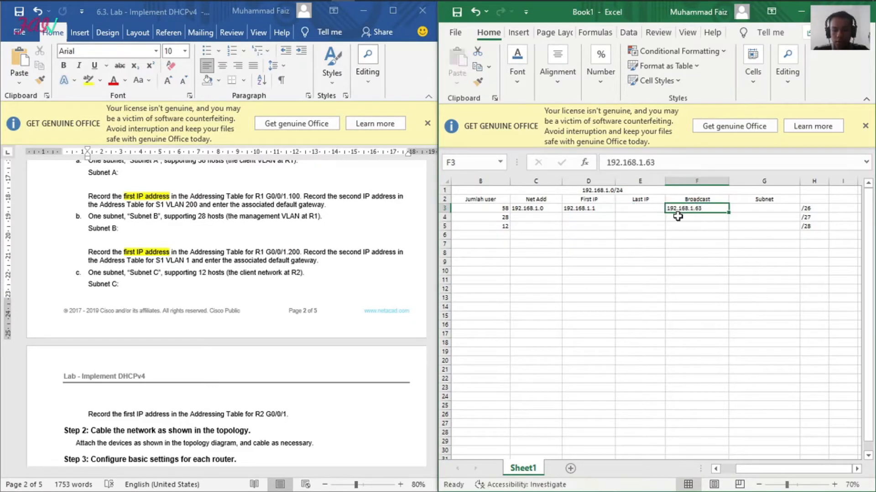
Step: Copy Subnet A's broadcast address from F3 into the Last IP cell E3 and change it to 192.168.1.62
left_click(648, 210)
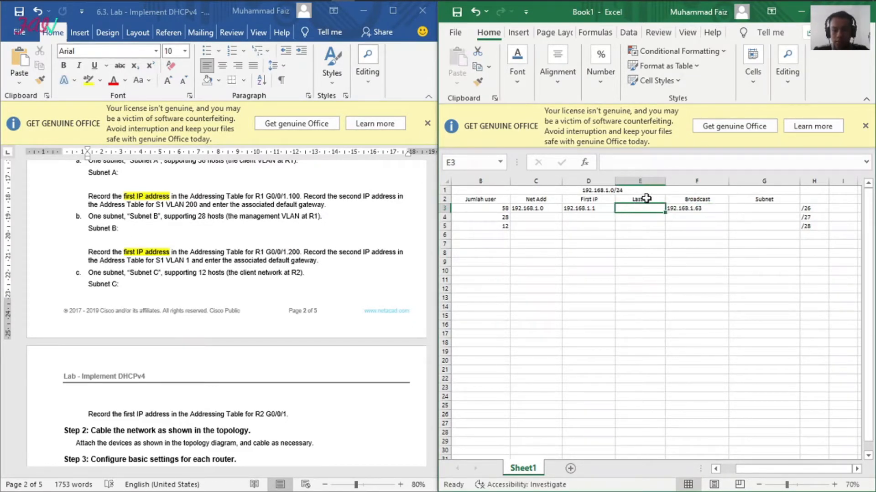
left_click(668, 208)
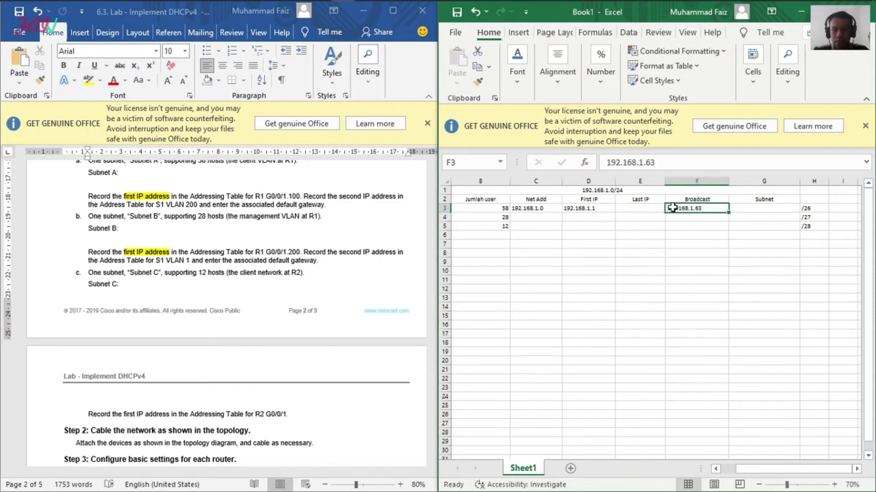
key("ctrl+c")
left_click(637, 210)
key("ctrl+v")
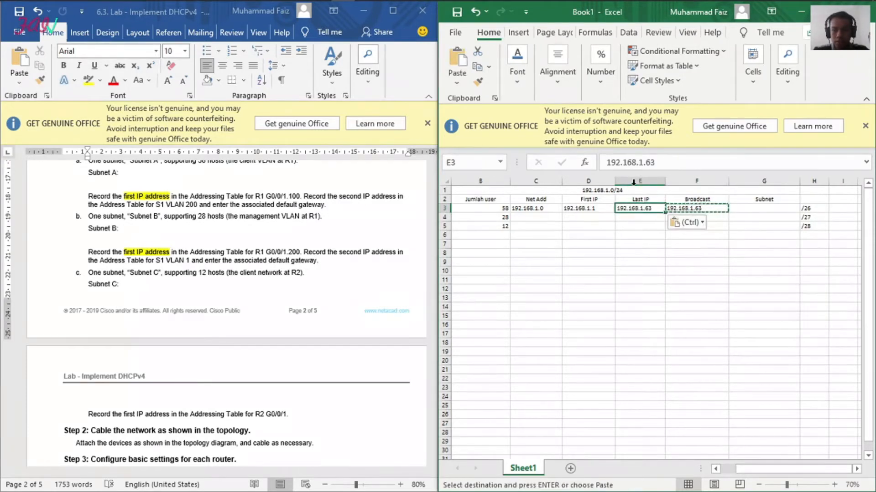
left_click(663, 166)
type("2")
left_click(725, 250)
Step: Enter the subnet mask 255.255.255.192 for Subnet A in cell G3
left_click(762, 211)
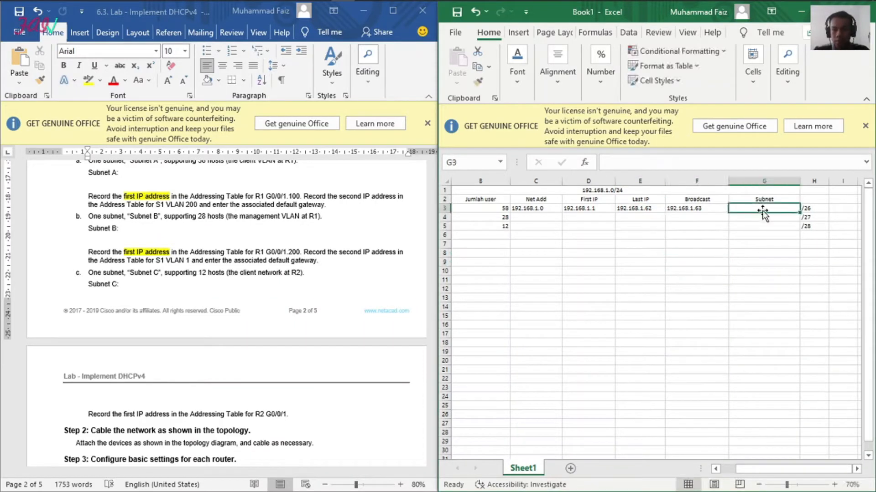
type("255.255.255.192")
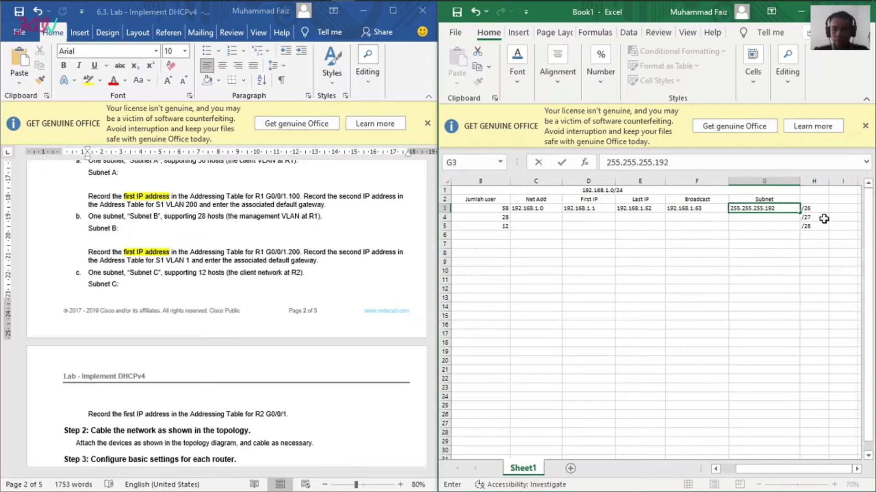
left_click(761, 318)
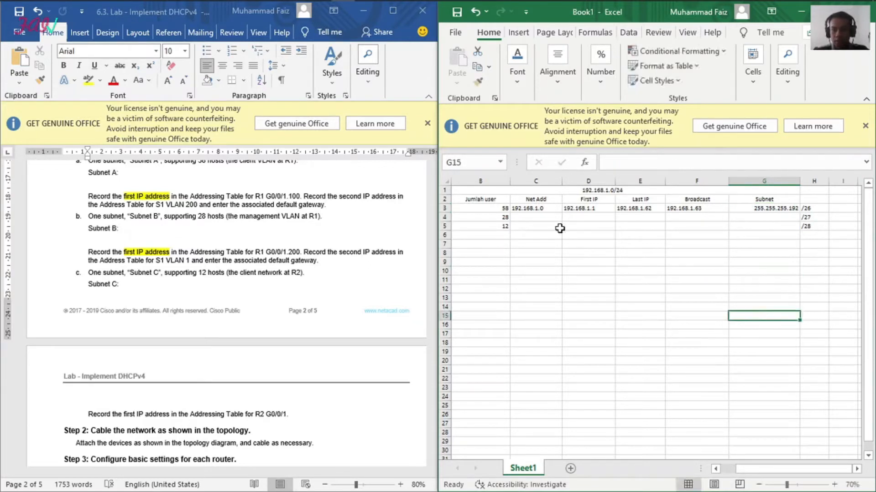
Step: Paste the copied address into Subnet B's Net Add cell C4 and change it to 192.168.1.64
left_click(549, 218)
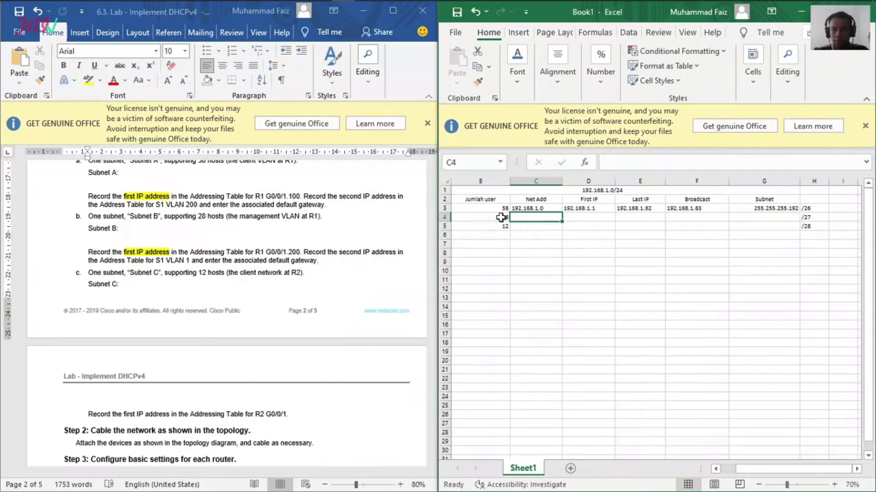
mouse_move(757, 472)
left_mouse_down()
mouse_move(734, 473)
mouse_move(758, 472)
left_mouse_up()
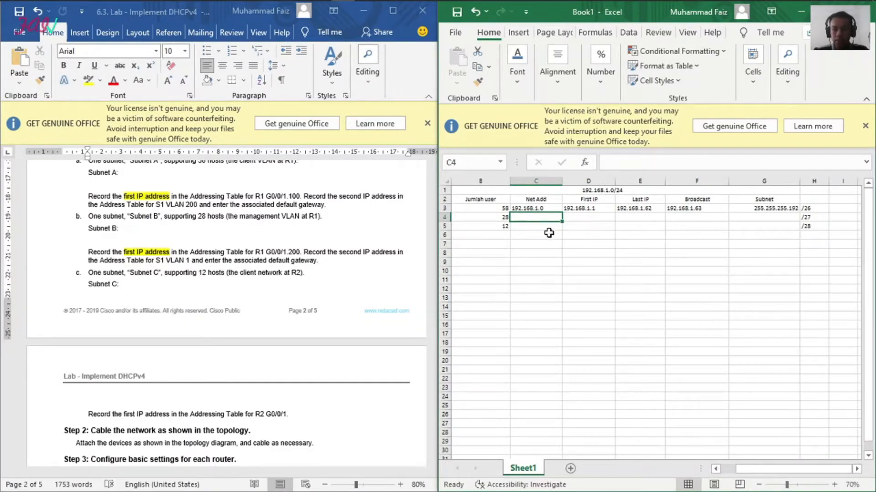
left_click(697, 208)
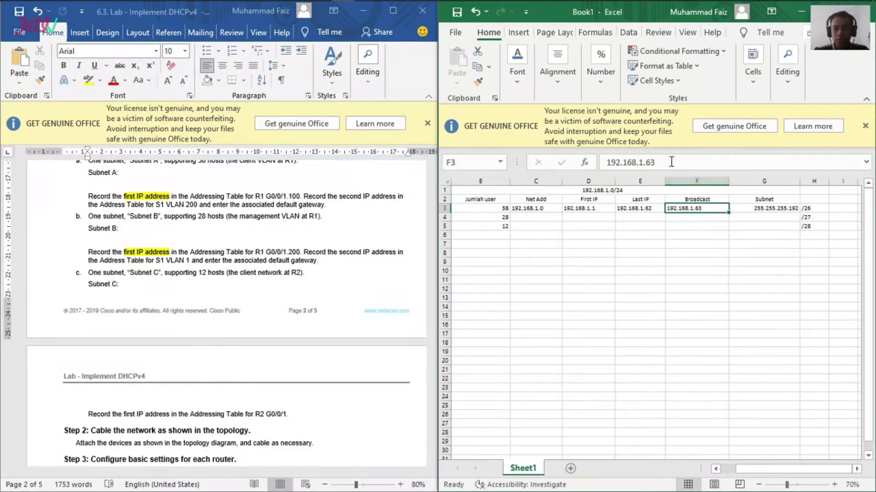
left_click(539, 217)
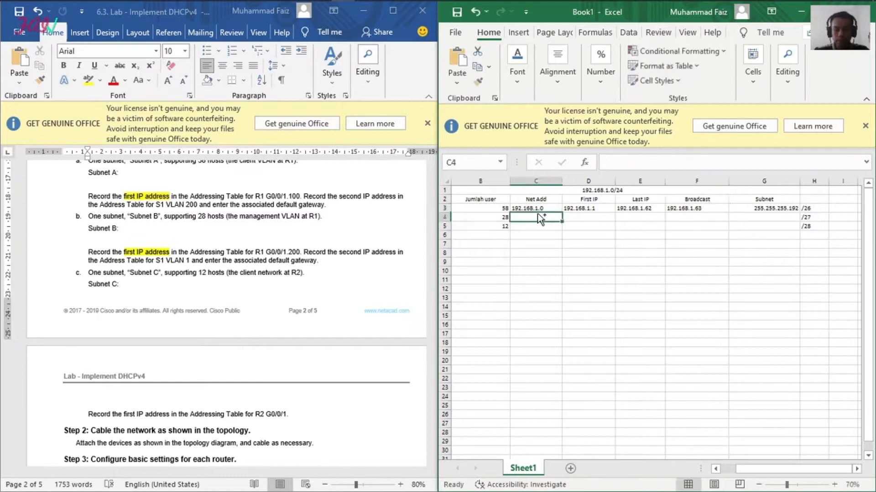
key("ctrl+v")
left_click(657, 163)
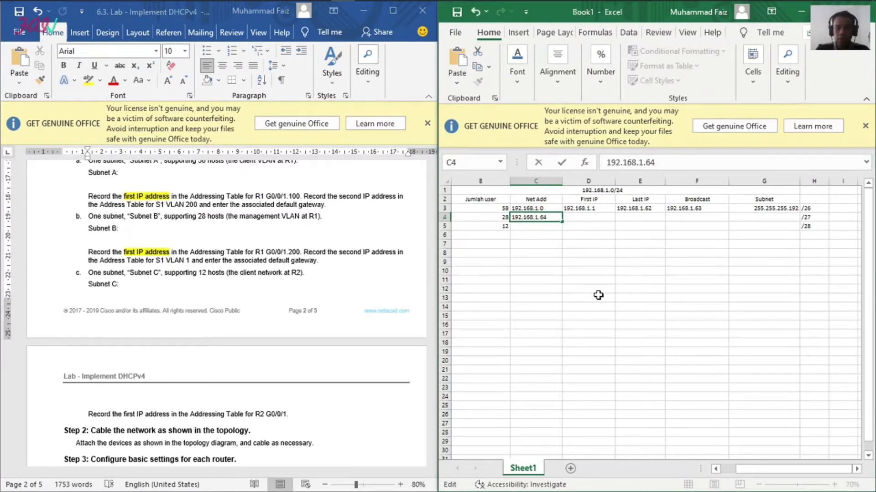
left_click(583, 289)
Step: Paste the copied address into Subnet B's First IP cell D4 and change it to 192.168.1.65
left_click(595, 218)
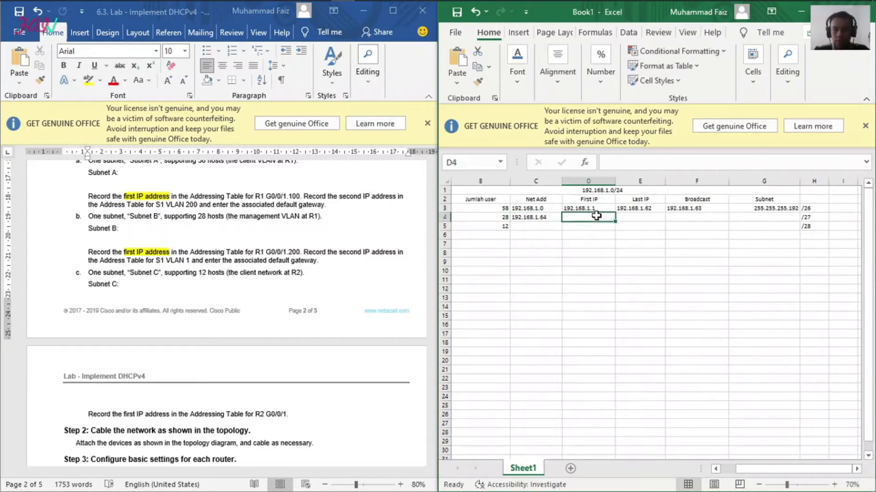
key("ctrl+v")
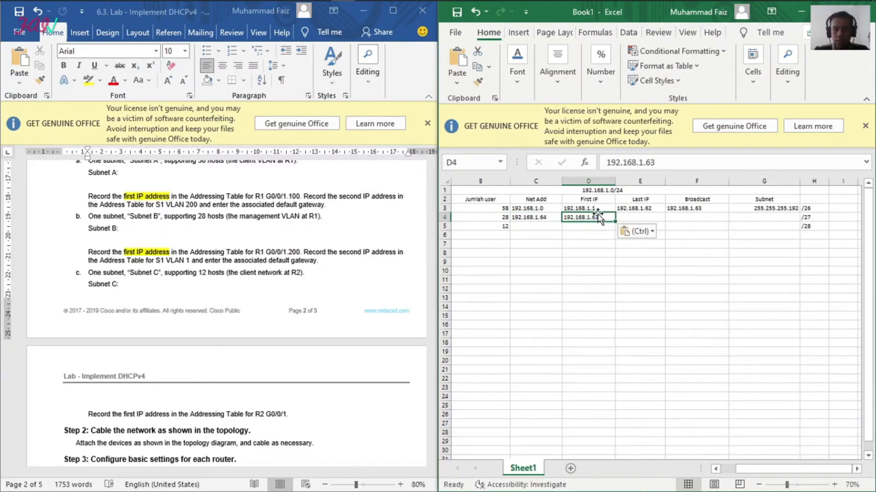
left_click(660, 165)
type("5")
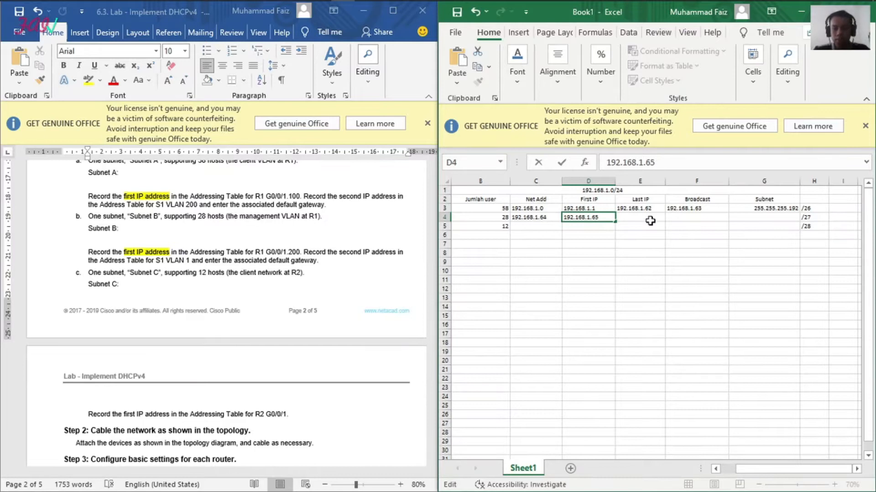
left_click(640, 253)
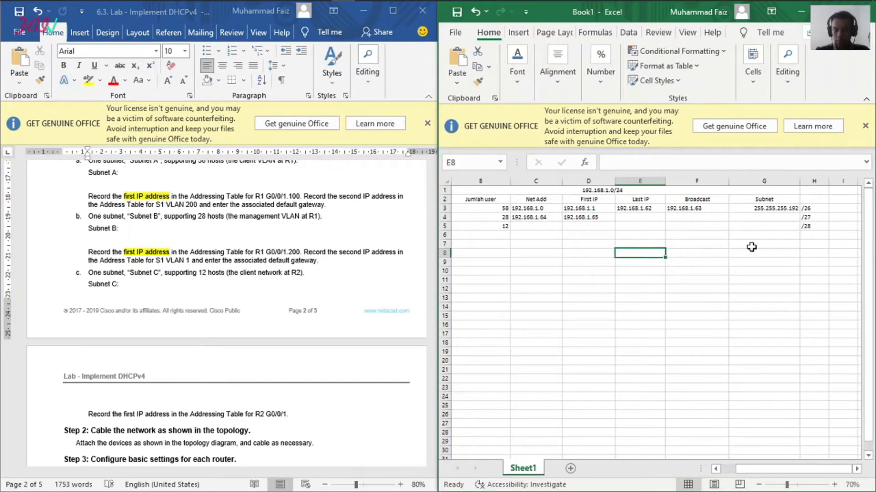
Step: Paste the copied address into Subnet B's Broadcast cell F4 and change it to 192.168.1.95
left_click(696, 217)
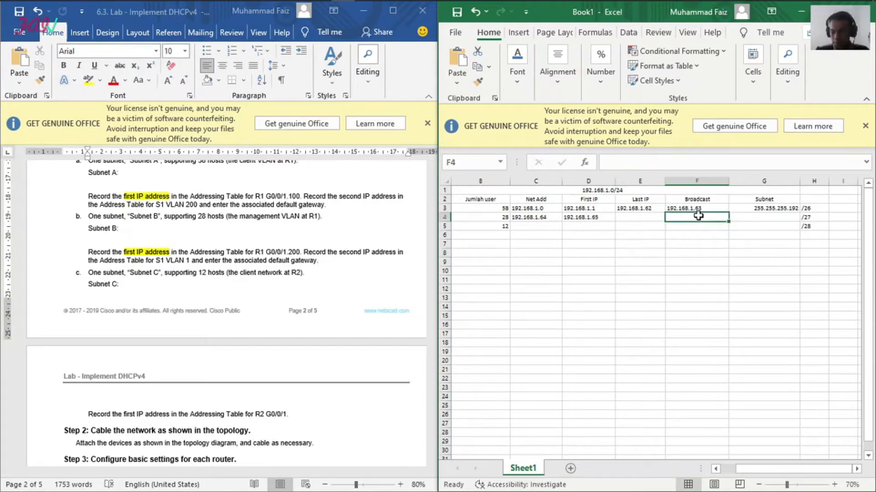
left_click(690, 159)
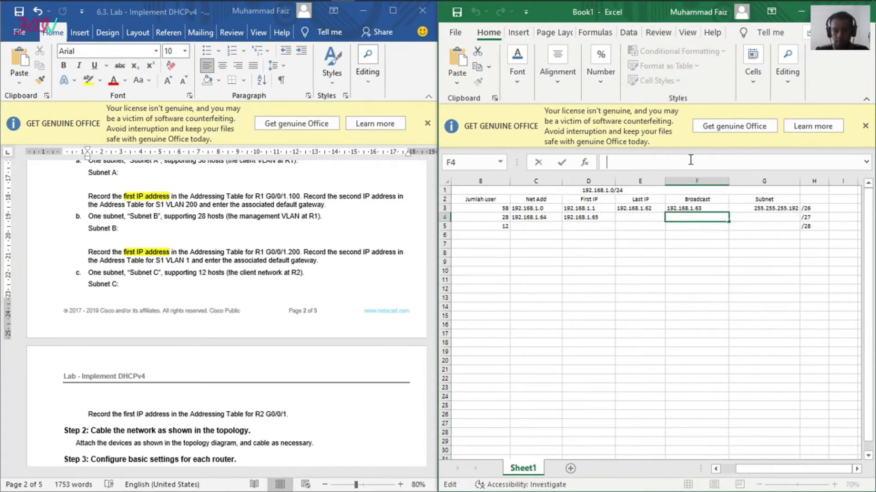
type("192.168.1.63")
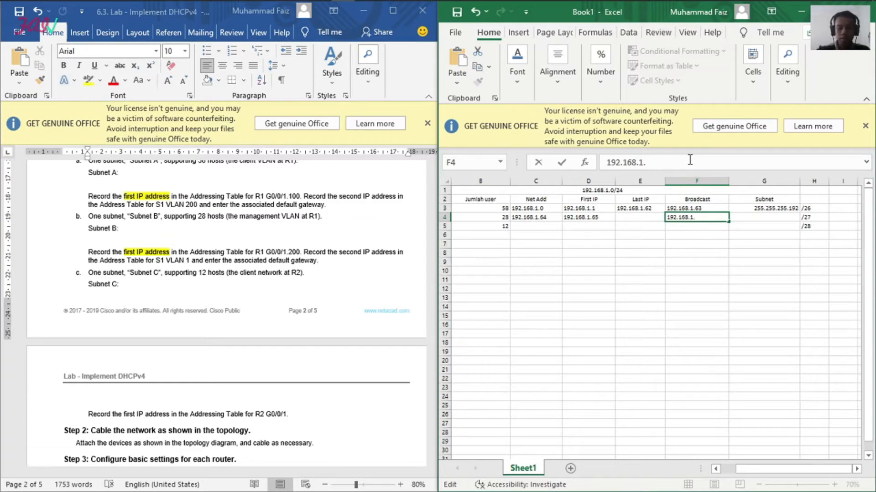
key("Return")
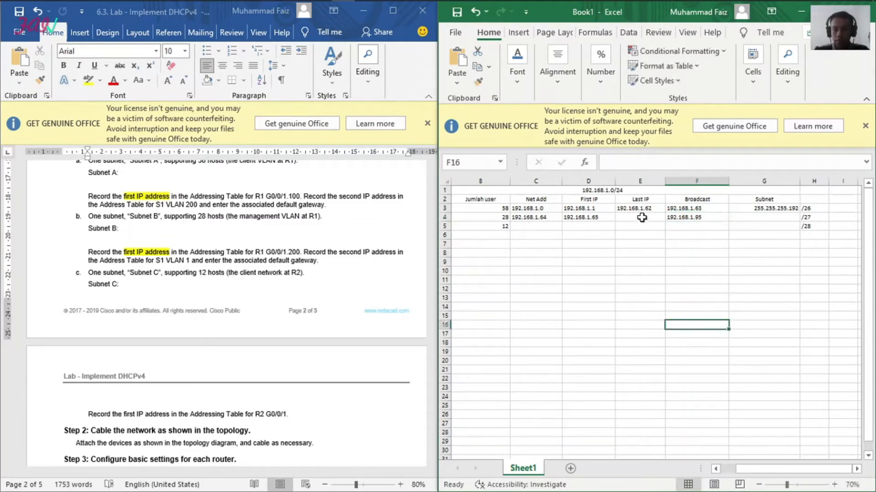
Step: Paste the copied address into Subnet B's Last IP cell E4 and change it to 192.168.1.94
left_click(640, 217)
left_click(631, 164)
type("192.168.1.63")
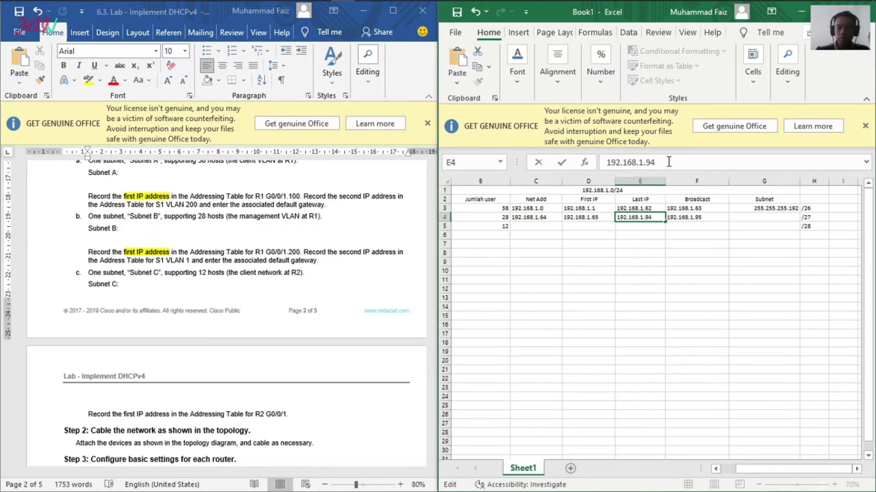
Step: Enter the subnet mask 255.255.255.224 for Subnet B in cell G4
left_click(776, 218)
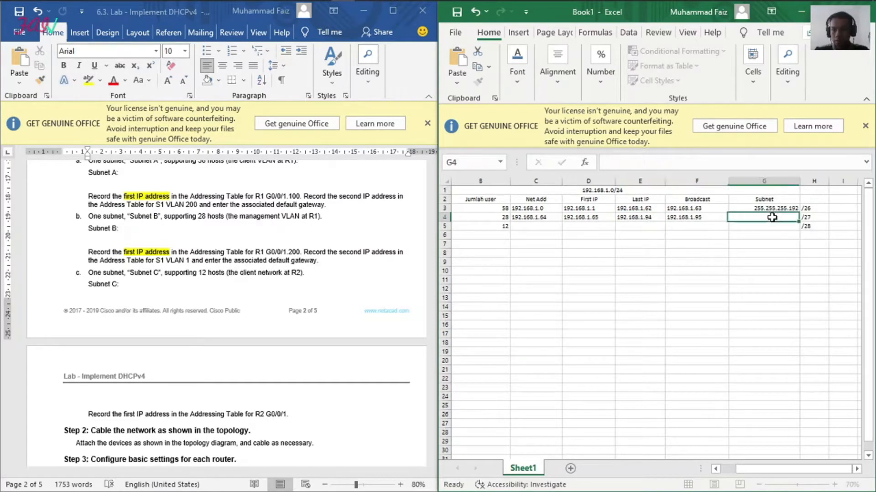
type("255")
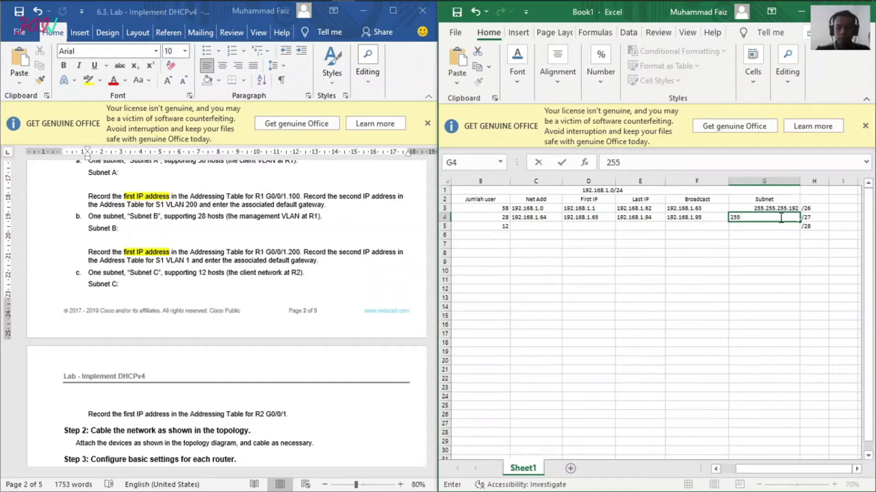
type(".255.255.224")
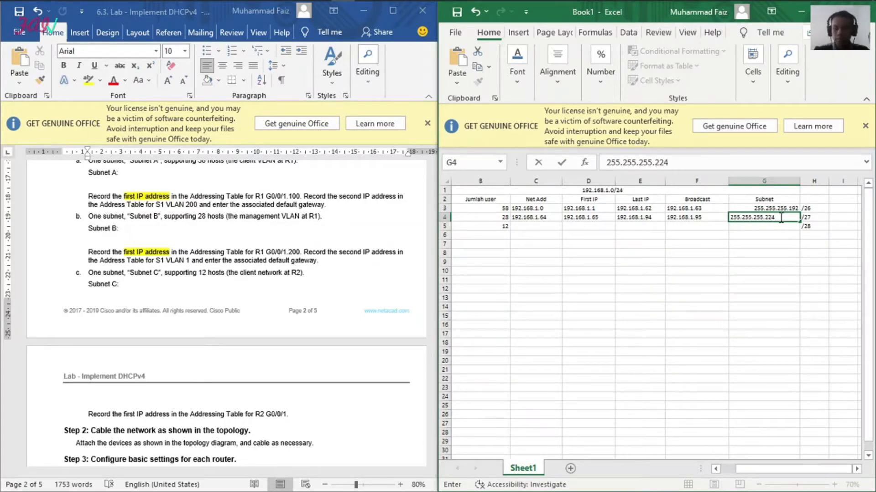
left_click(755, 291)
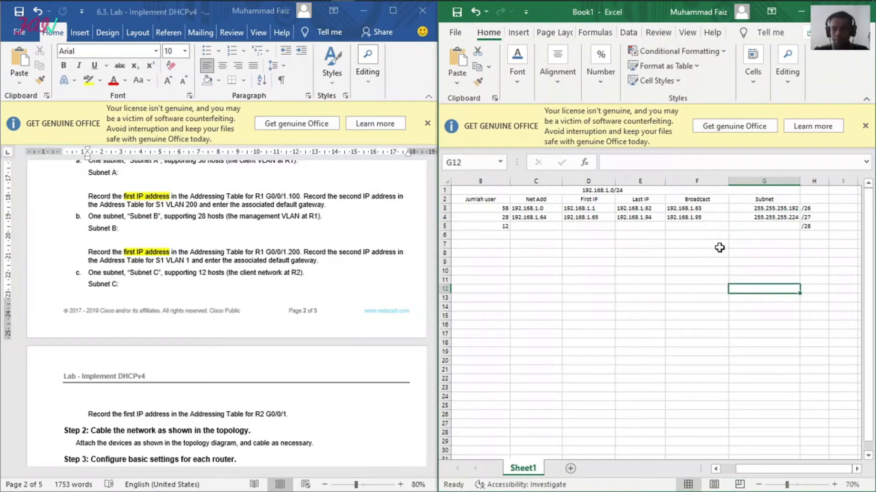
Step: Paste the copied address into Subnet C's Net Add cell C5 and change it to 192.168.1.96
left_click(550, 226)
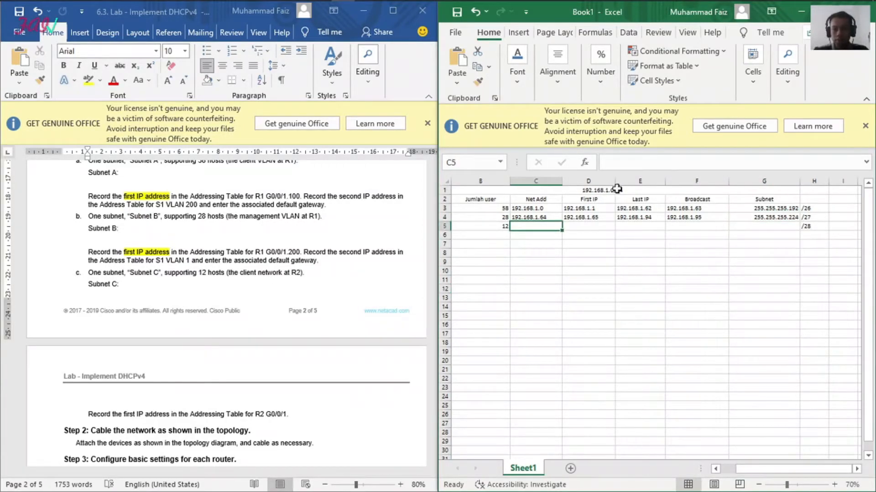
left_click(623, 163)
type("192.168.1.63")
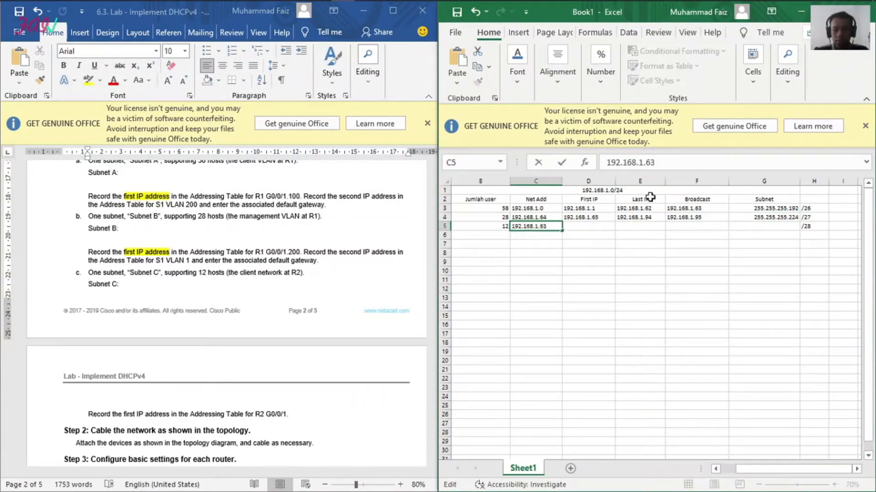
key("BackSpace")
key("BackSpace")
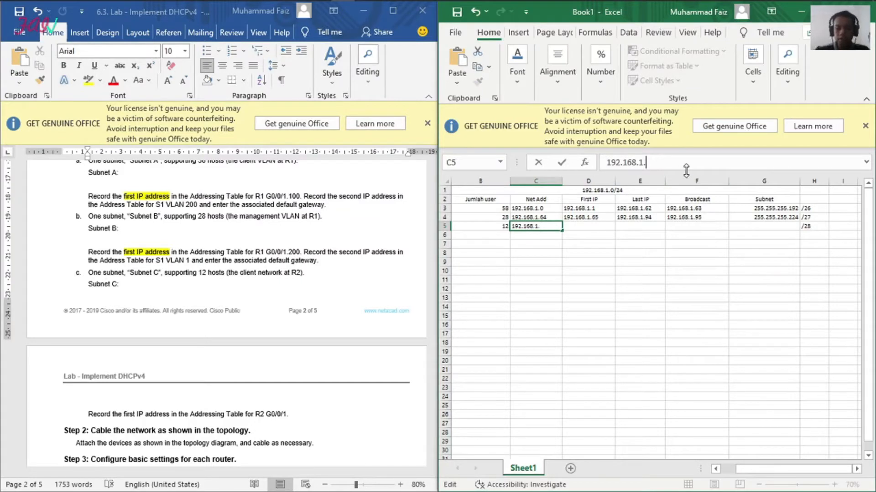
type("96")
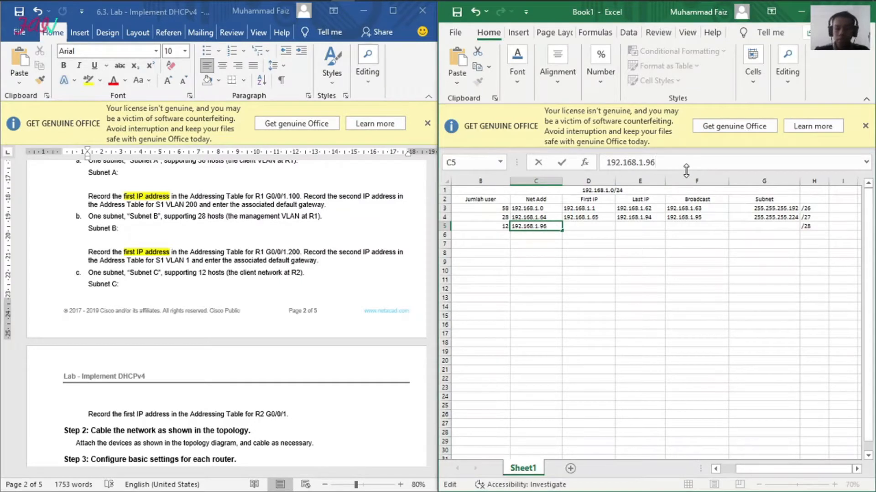
left_click(714, 324)
Step: Paste the copied address into Subnet C's Broadcast cell F5 and change it to 192.168.1.111
key("Up")
key("Up")
key("Up")
key("Up")
key("Up")
key("Up")
key("Up")
key("Up")
key("Up")
key("Up")
key("Up")
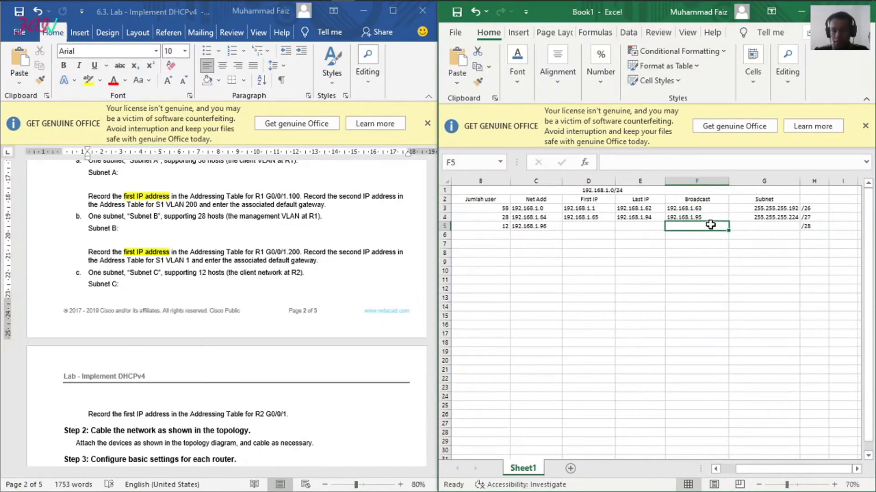
left_click(642, 163)
type("192.168.1.63")
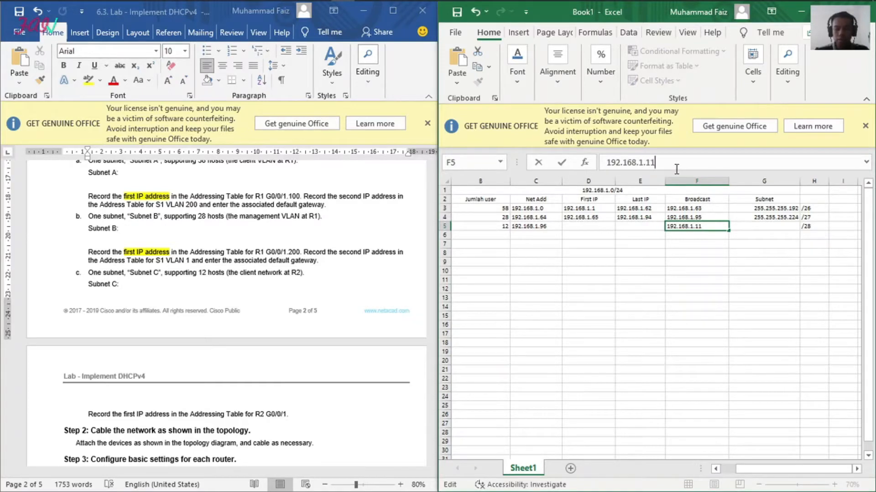
key("Return")
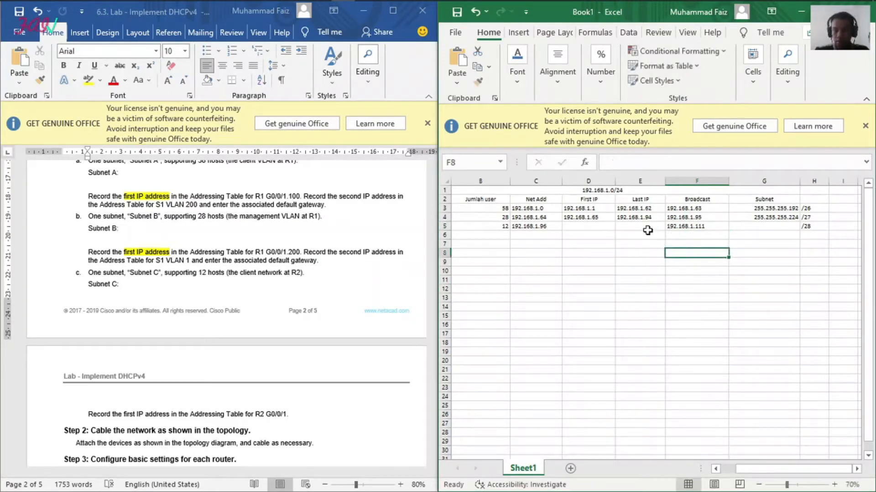
Step: Paste the copied address into Subnet C's Last IP cell E5 and change it to 192.168.1.110
left_click(643, 227)
left_click(622, 160)
type("192.168.1.63")
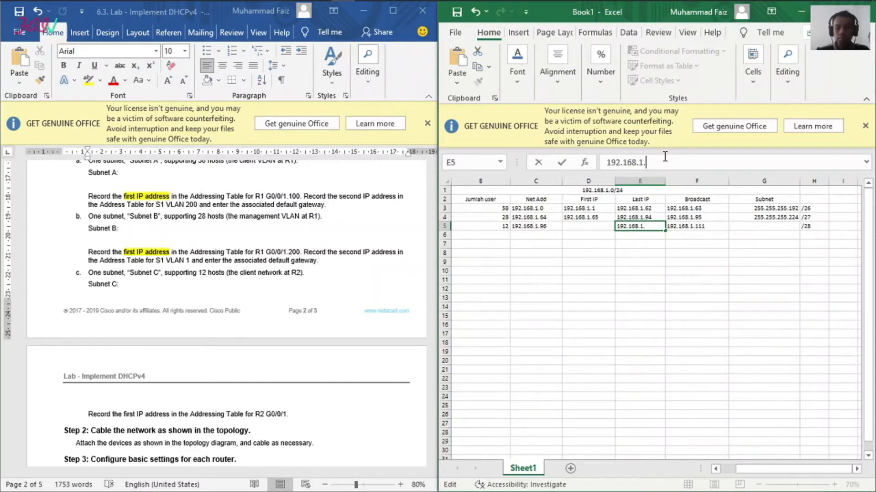
left_click(620, 261)
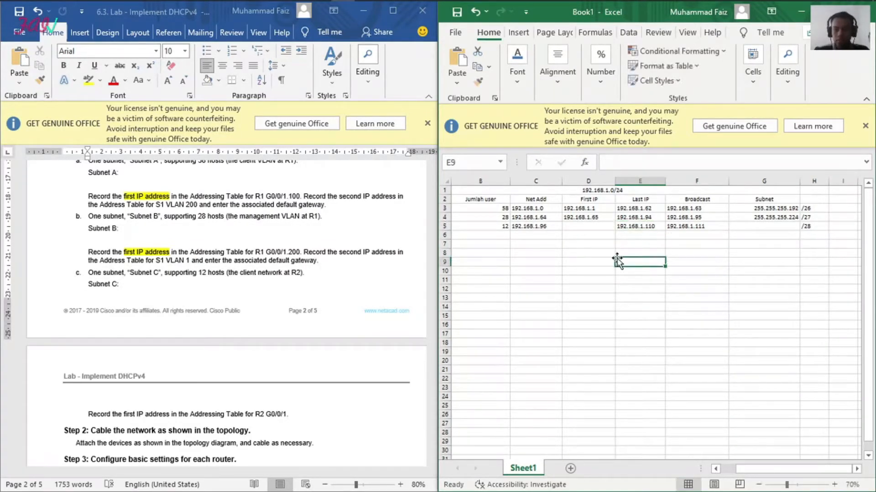
Step: Paste the copied address into Subnet C's First IP cell D5 and change it to 192.168.1.97
left_click(593, 228)
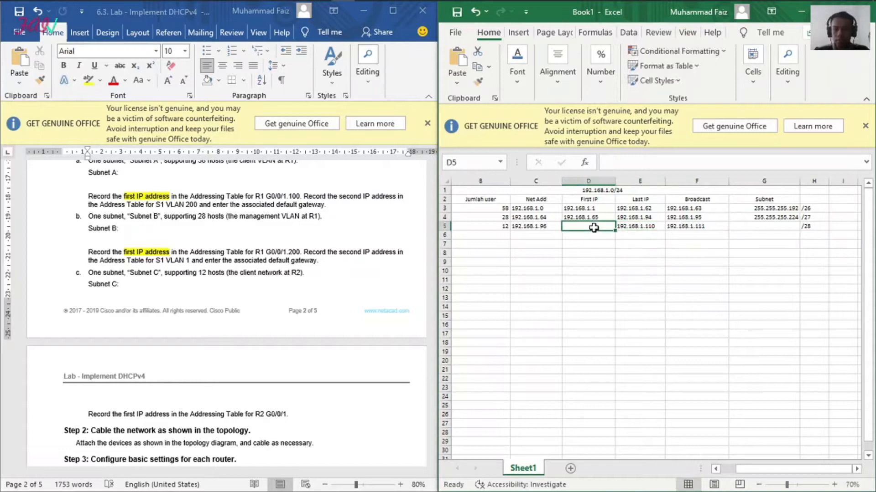
left_click(618, 165)
type("192.168.1.63")
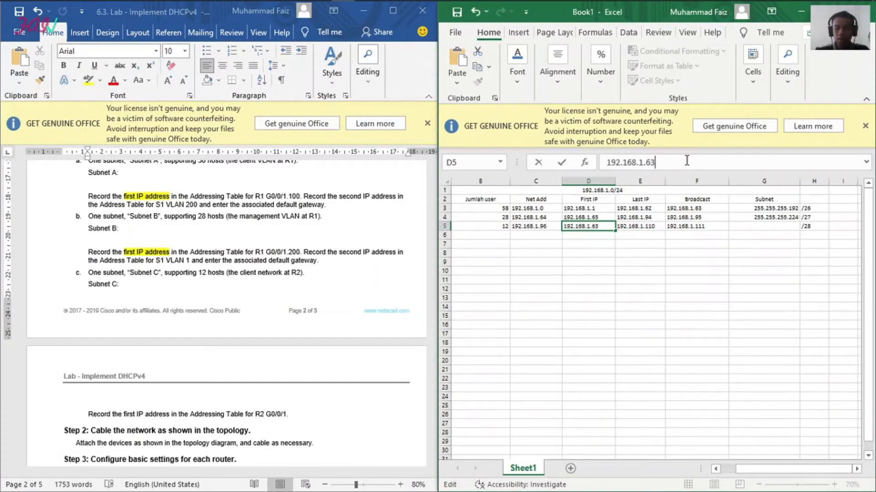
type("97")
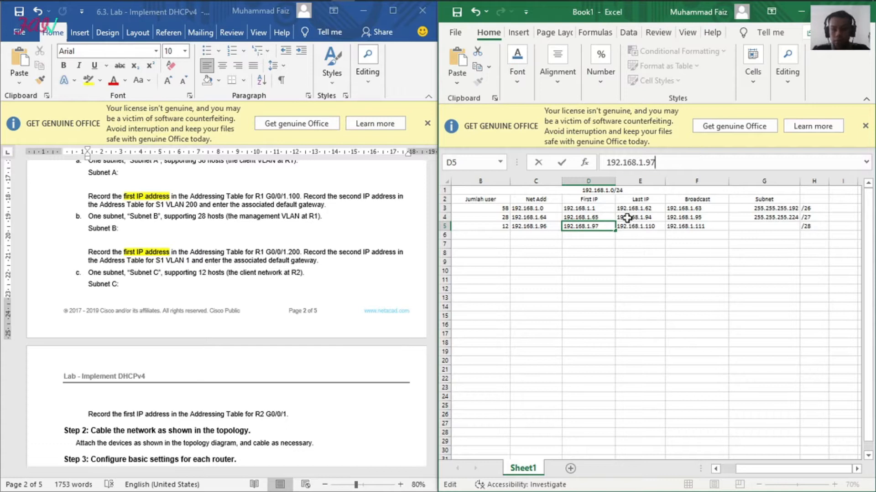
left_click(626, 271)
Step: Copy the whole Addressing Table from the lab document and paste it into the worksheet starting at cell B10
scroll(290, 306, "up", 15)
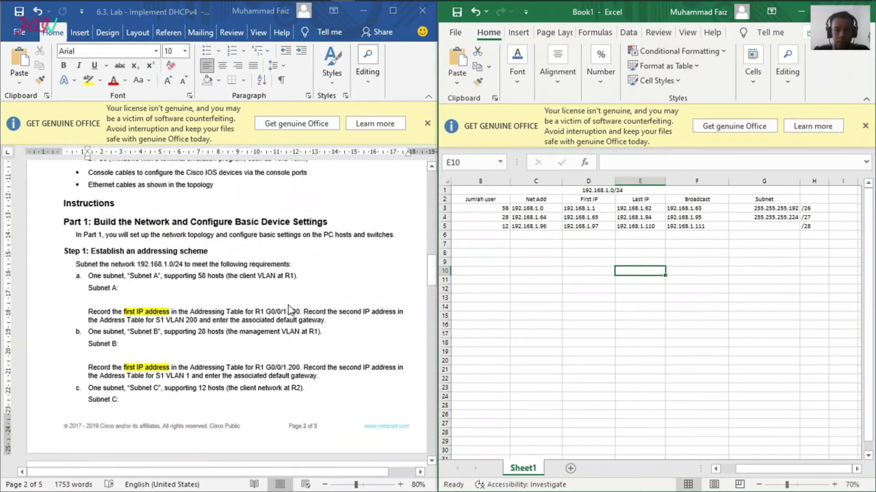
scroll(293, 294, "up", 6)
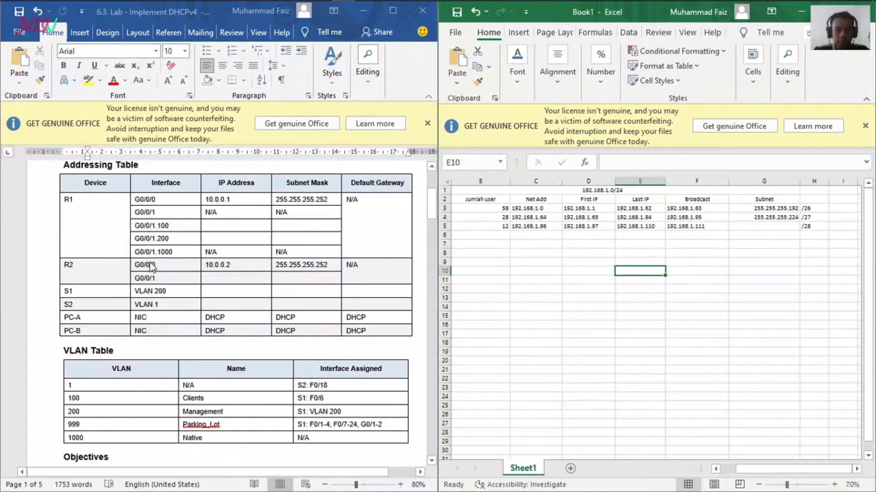
left_click(140, 238)
left_click(54, 169)
key("ctrl+c")
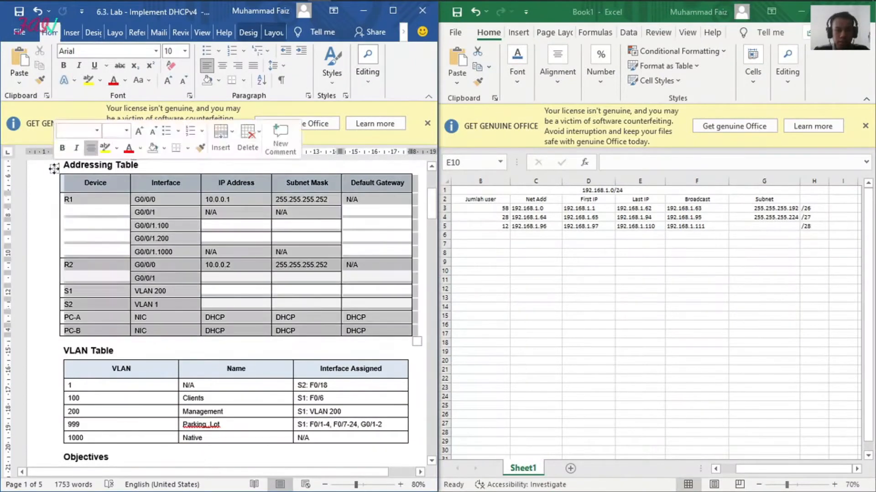
left_click(570, 341)
left_click(488, 271)
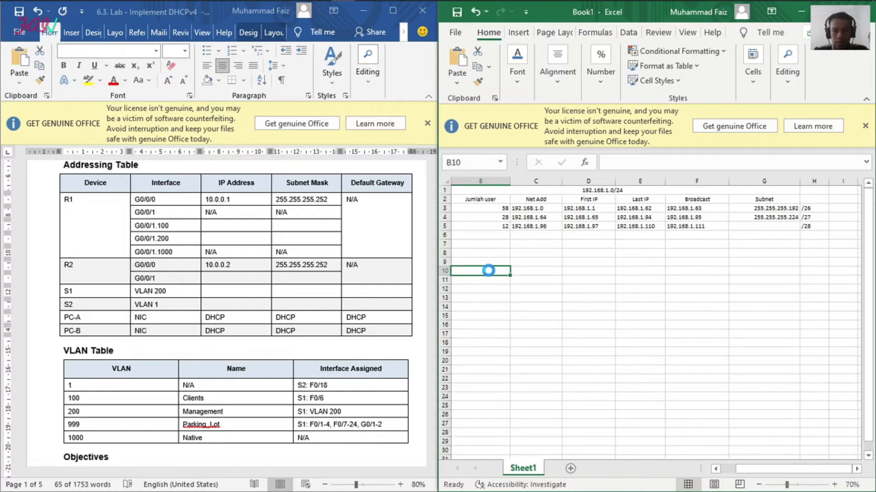
key("ctrl+v")
left_click(598, 404)
left_click(595, 301)
left_click(843, 349)
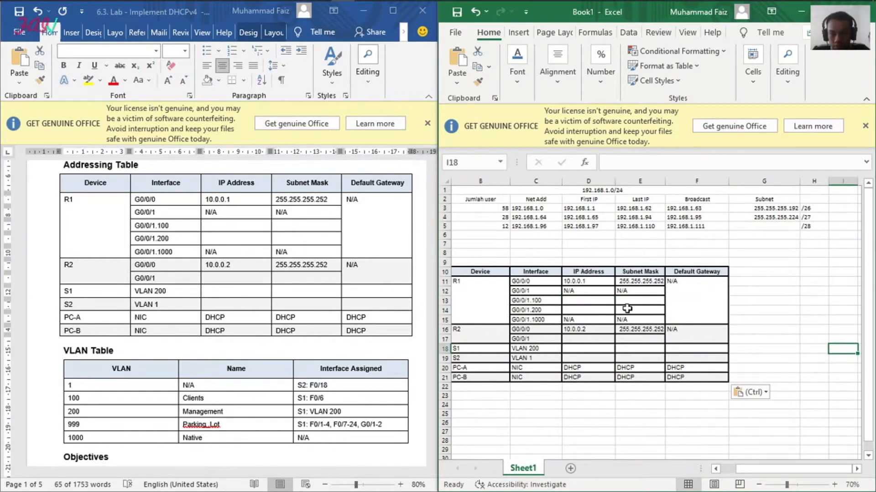
Step: Copy Subnet A's first IP address, 192.168.1.1, into the IP Address cell D13 of R1 G0/0/1.100
scroll(331, 325, "down", 3)
scroll(331, 325, "down", 15)
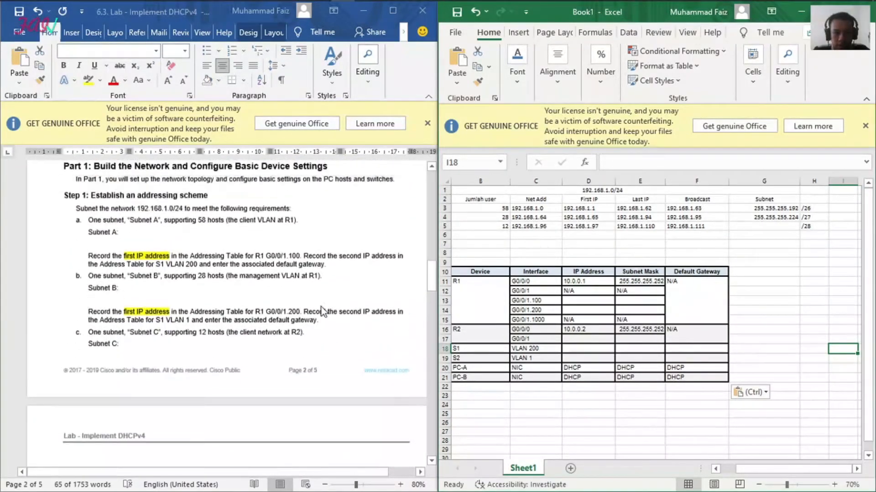
scroll(323, 312, "up", 2)
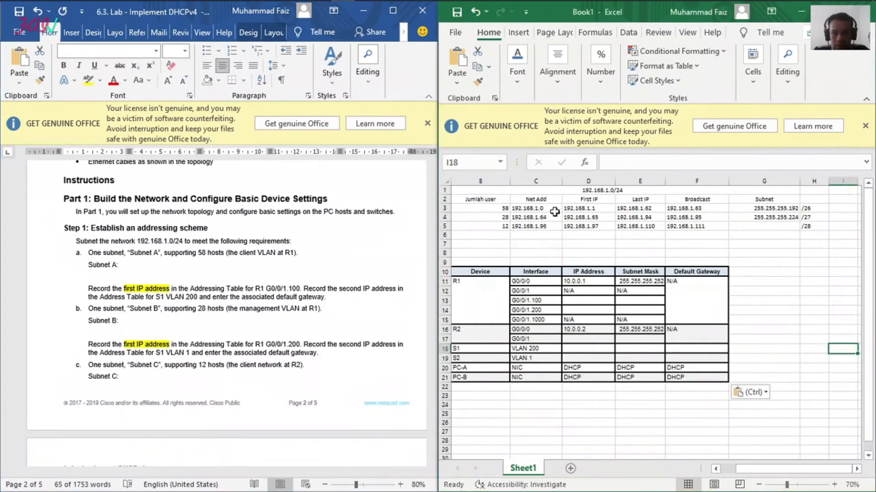
left_click(589, 208)
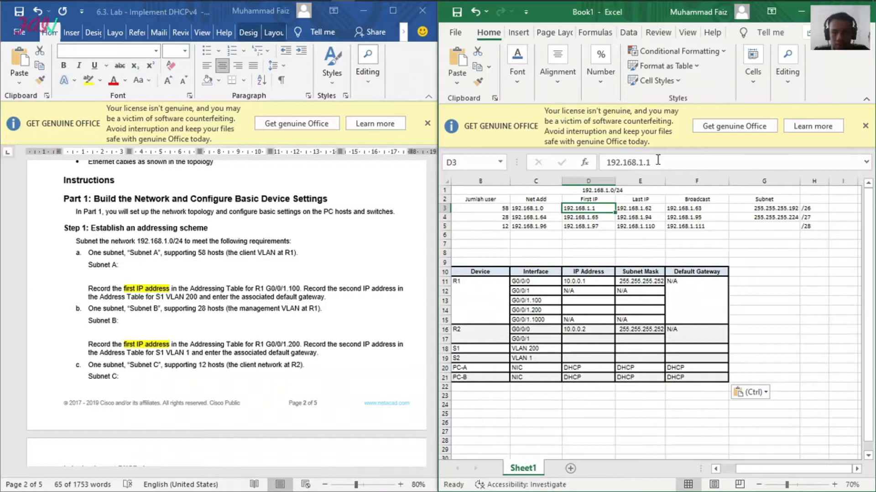
left_click_drag(657, 163, 604, 163)
key("ctrl+c")
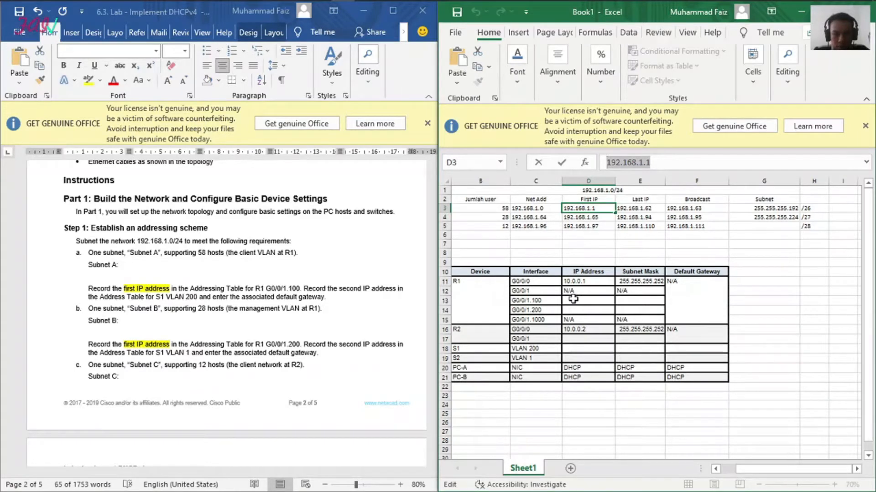
left_click(574, 300)
key("ctrl+v")
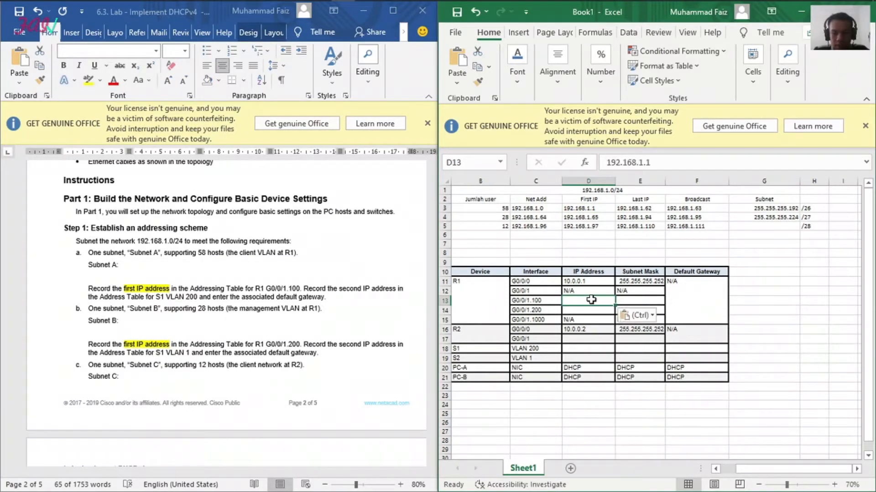
Step: Try to retype the IP address of R1 G0/0/1.100 directly in cell D13
left_click(768, 285)
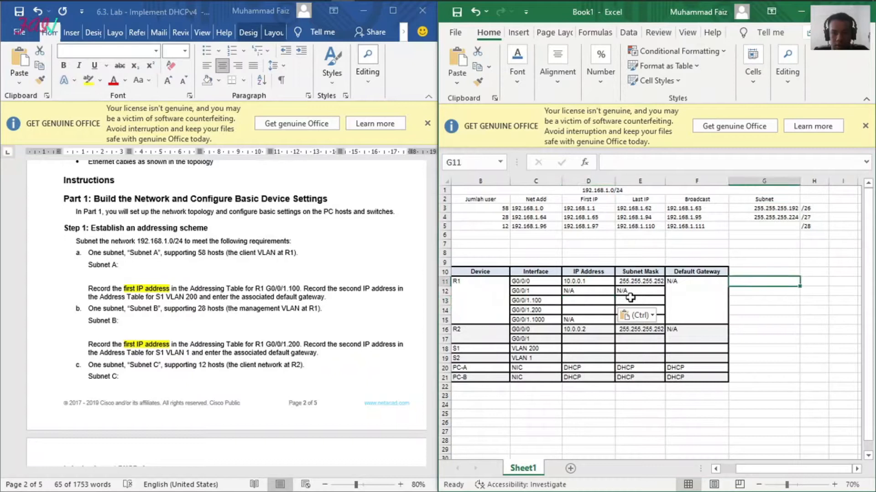
left_click(577, 301)
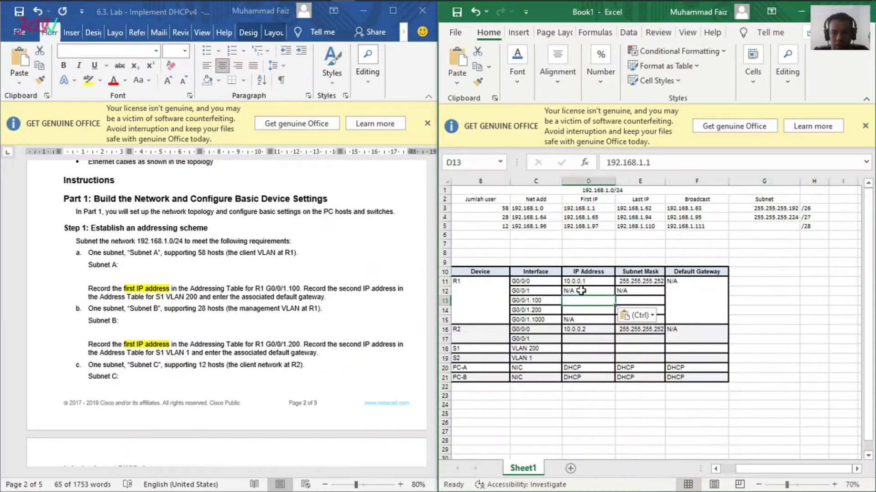
left_click(630, 263)
left_click(590, 300)
type("19")
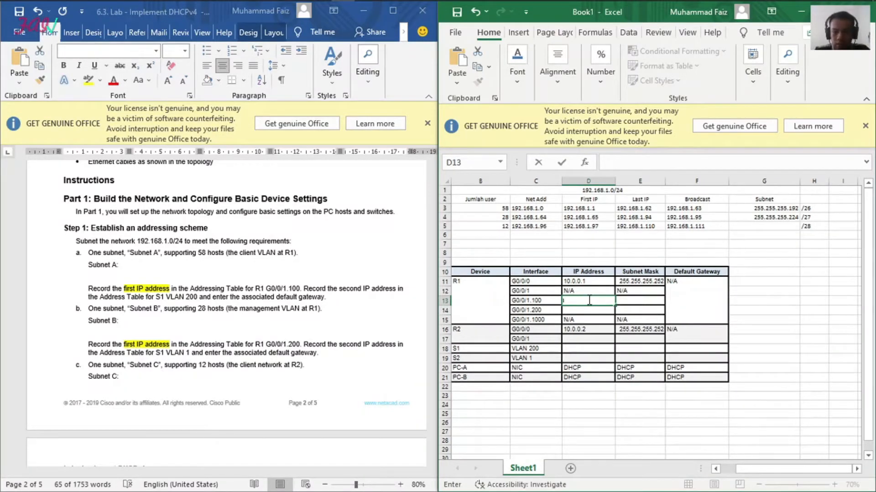
left_click(791, 387)
Step: Enlarge the workbook window and select the pasted addressing table's body, B11:F21, to check its formatting
left_click_drag(567, 302, 634, 310)
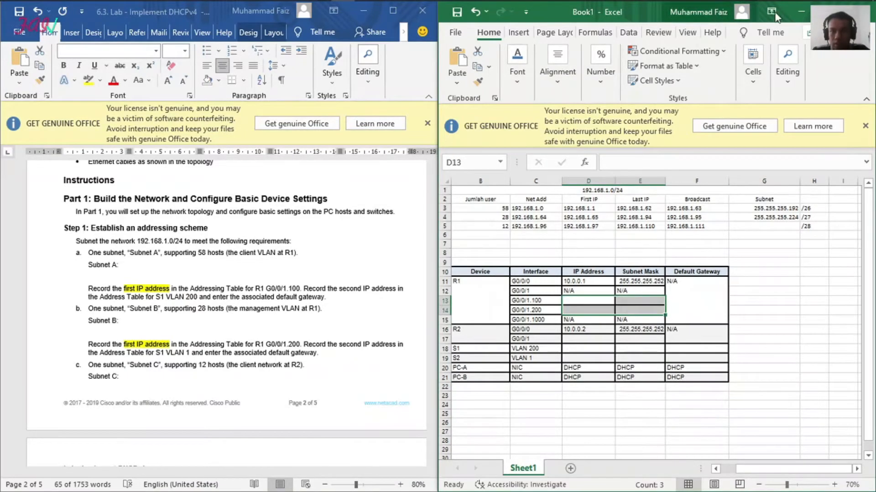
left_click(831, 11)
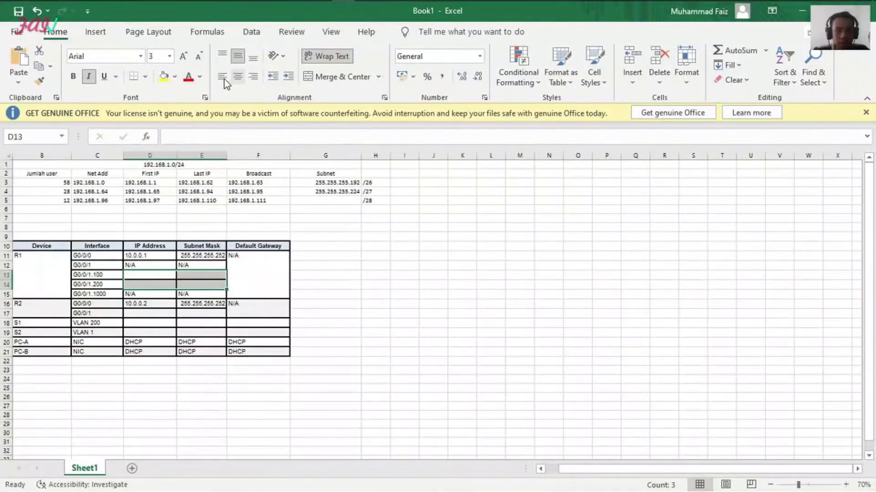
left_click(305, 421)
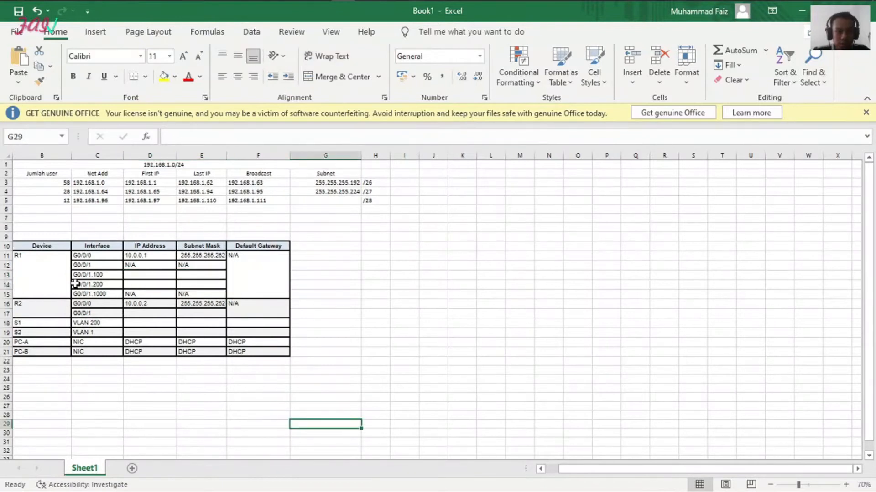
left_click_drag(37, 254, 270, 342)
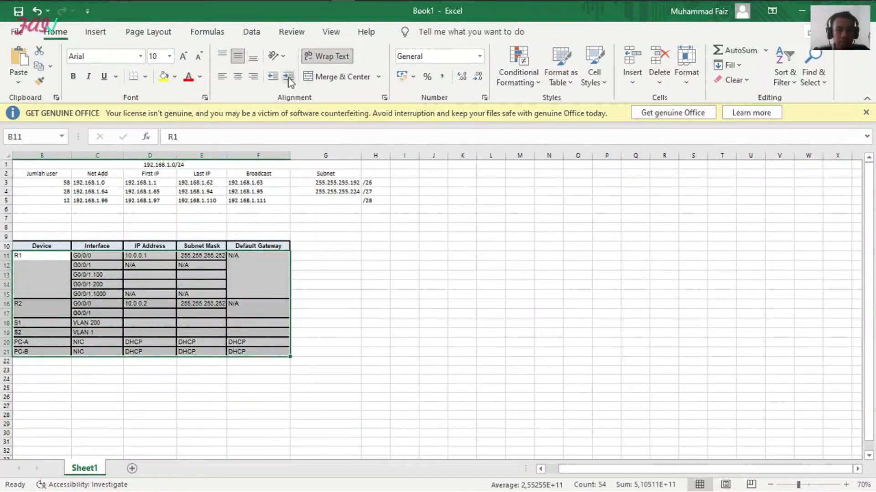
mouse_move(340, 8)
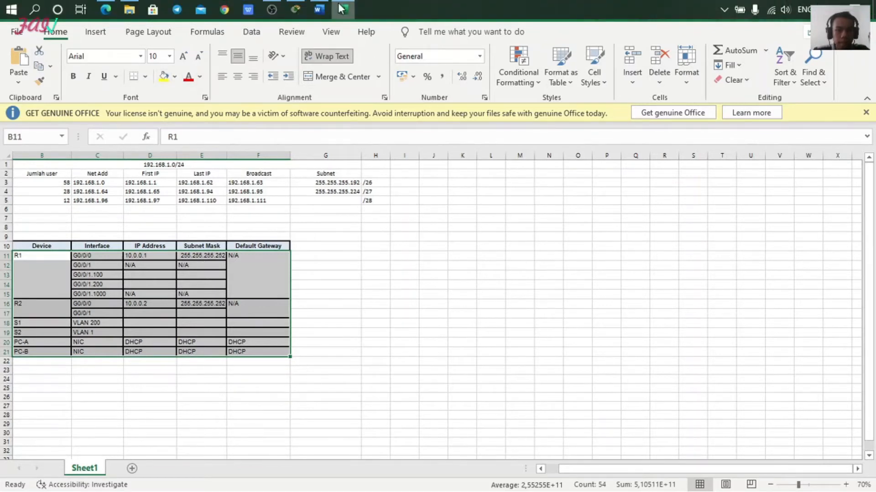
left_click(271, 9)
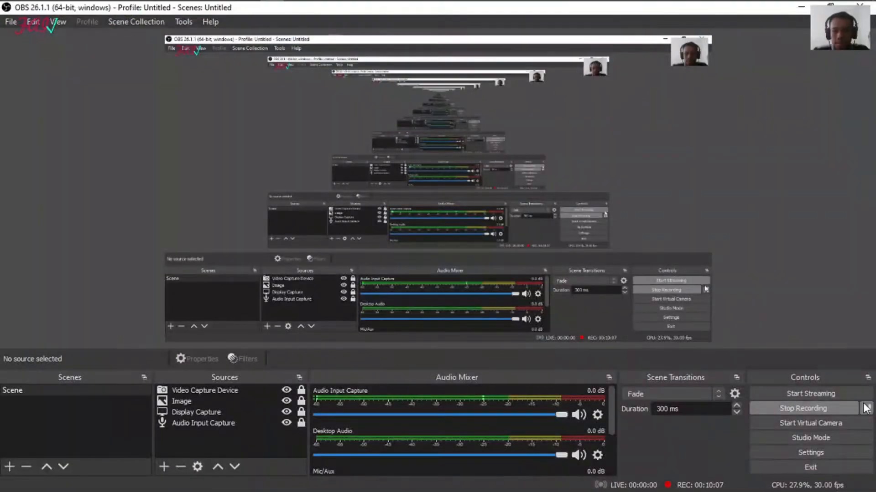
left_click(804, 8)
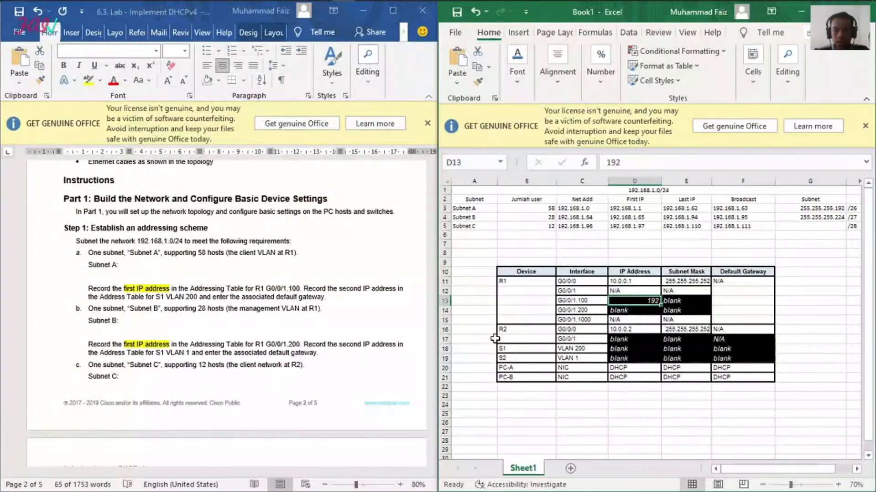
Step: Set the IP address of R1 G0/0/1.100 in cell D13 to 192.168.1.1
left_click(625, 403)
left_click(641, 301)
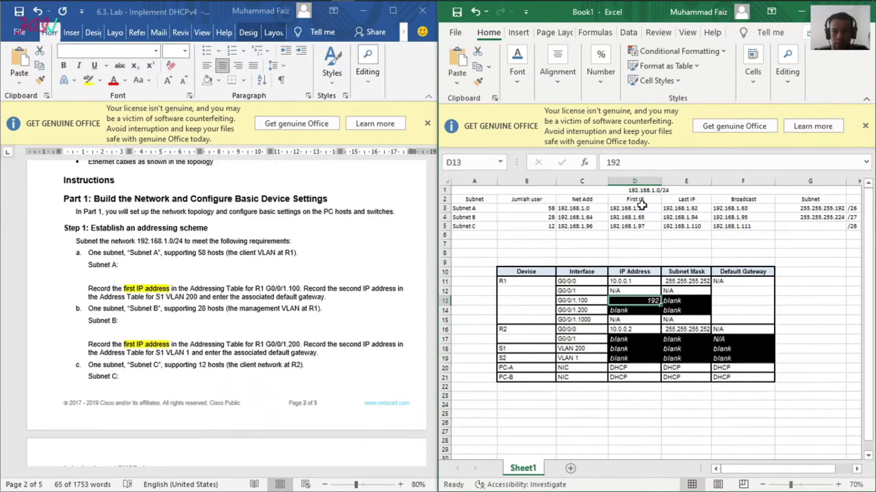
left_click(639, 162)
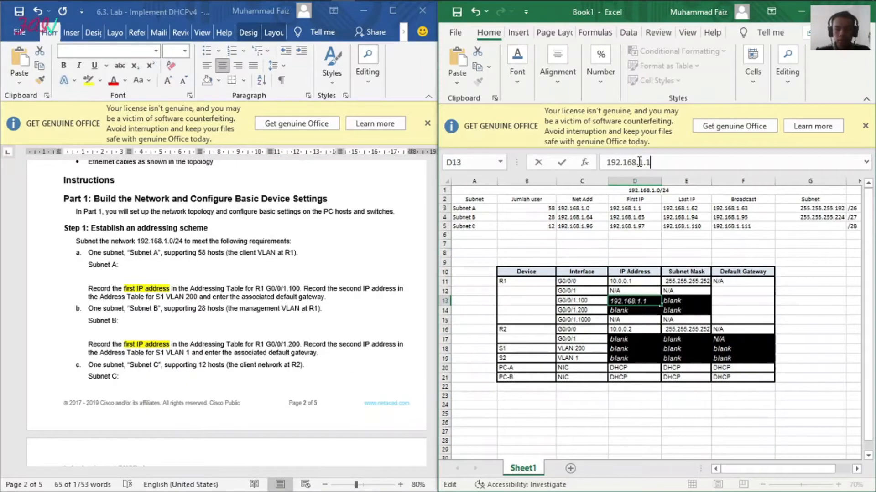
left_click(617, 430)
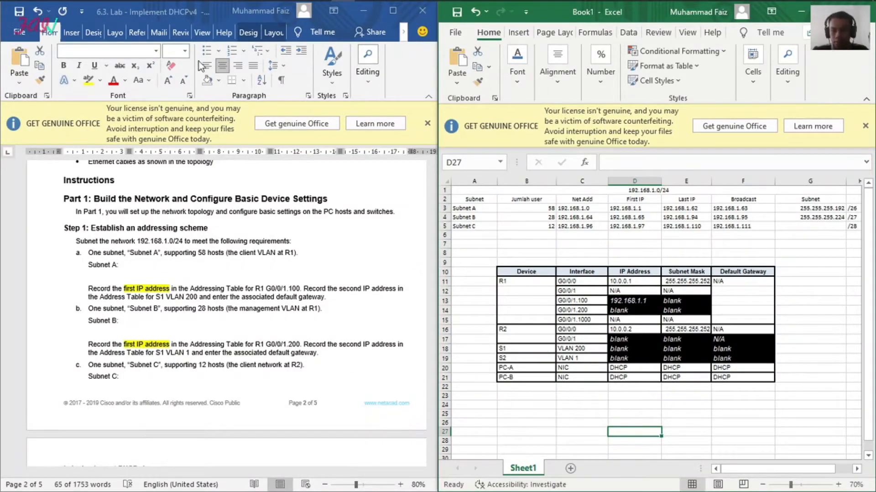
Step: Enter 255.255.255.240 as Subnet C's mask in cell G5 of the subnet plan
left_click(804, 210)
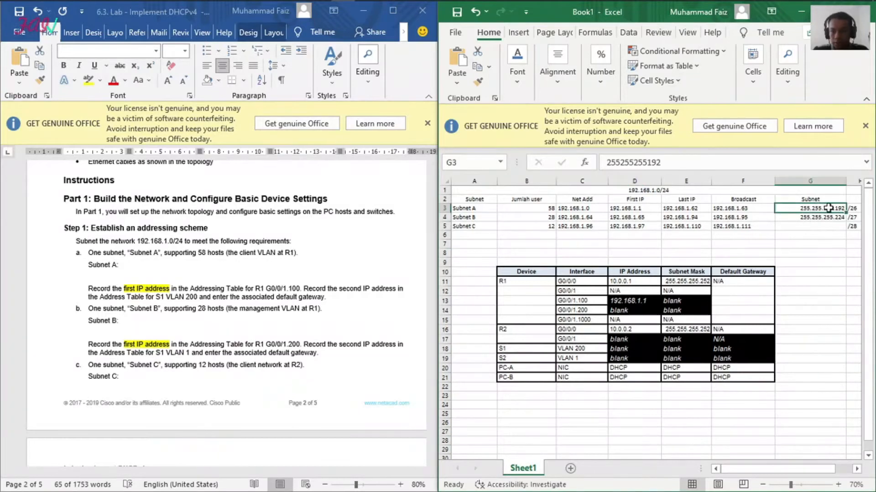
left_click(817, 229)
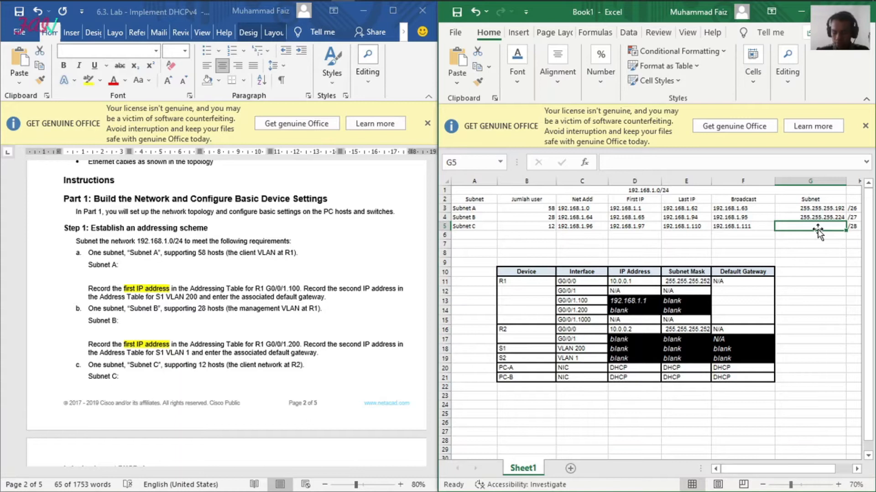
type("255.255.255.240")
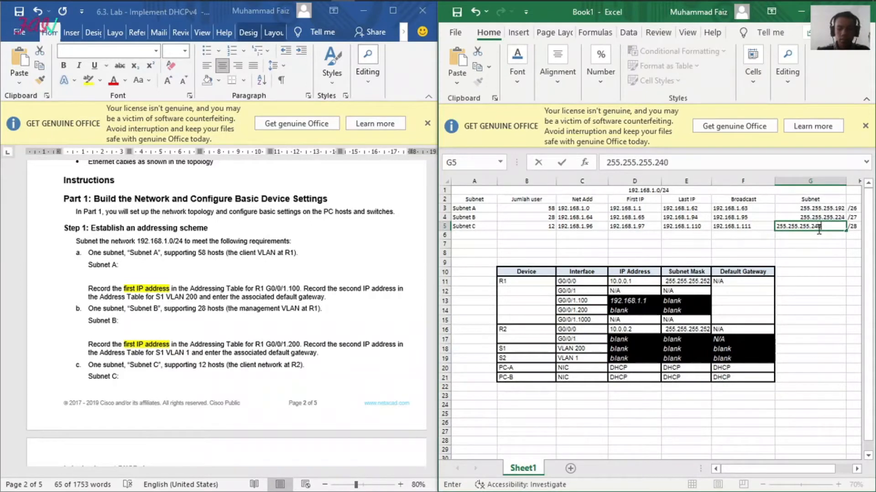
key("Return")
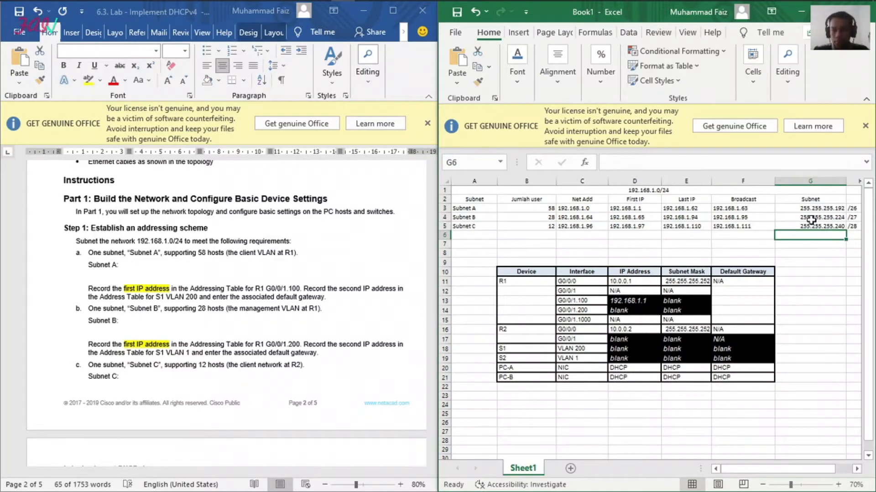
Step: Copy Subnet A's mask, 255.255.255.192, from G3 into the Subnet Mask cell E13 of R1 G0/0/1.100
left_click(810, 208)
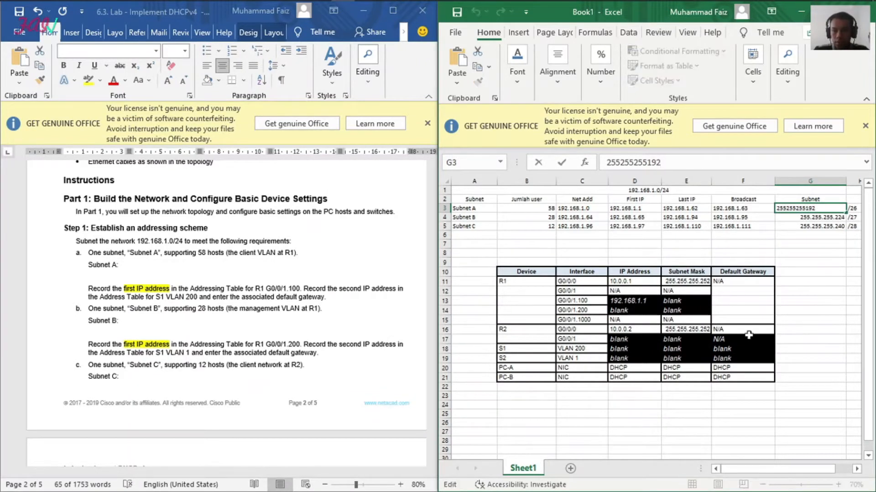
left_click(805, 245)
left_click(819, 208)
key("ctrl+c")
left_click(700, 300)
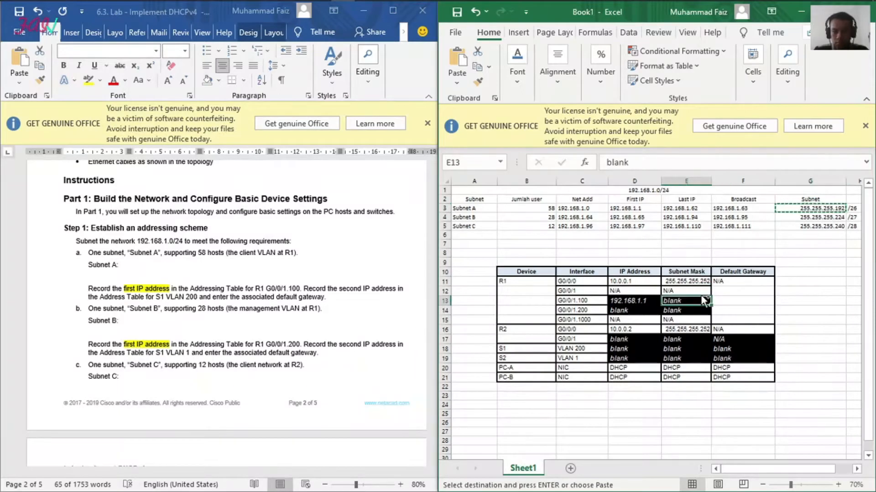
key("ctrl+v")
left_click(814, 386)
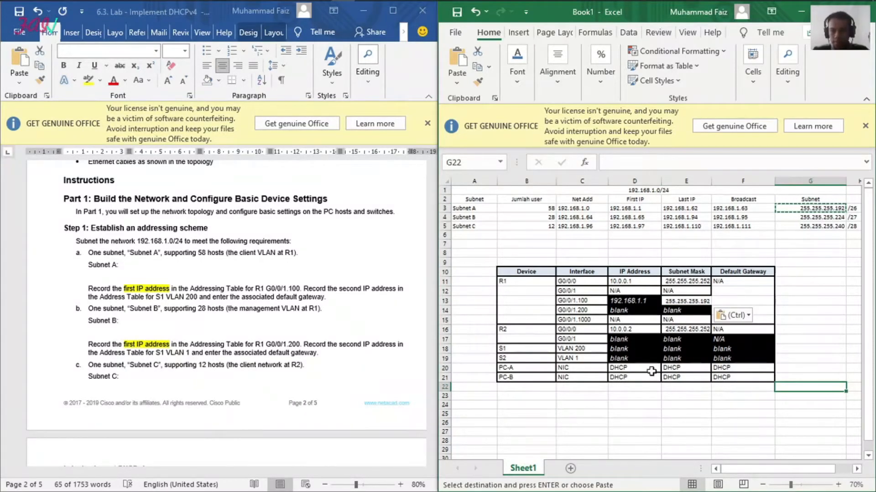
Step: Highlight "the second IP address" in yellow in the lab document's Subnet A instruction for S1 VLAN 200
left_click(212, 304)
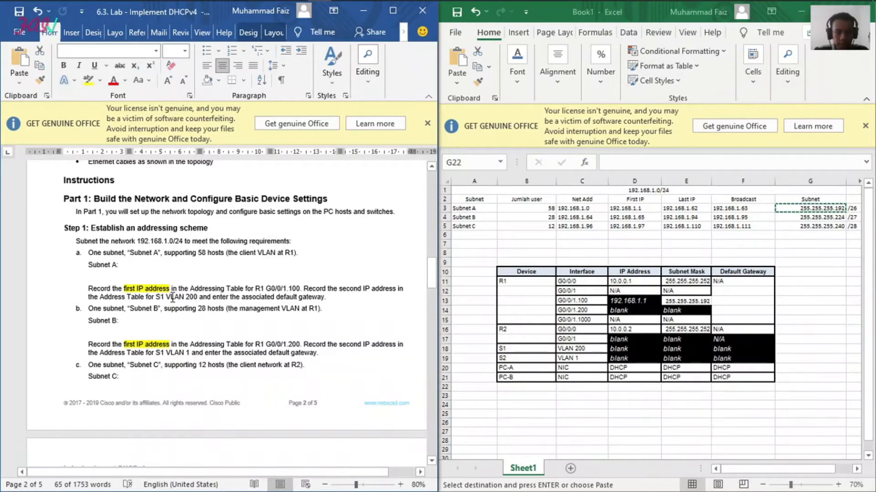
left_click(615, 350)
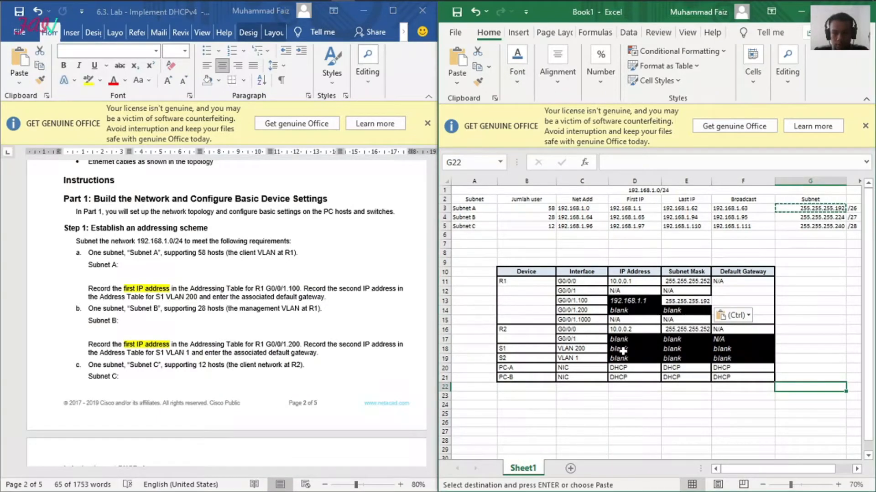
left_click(625, 351)
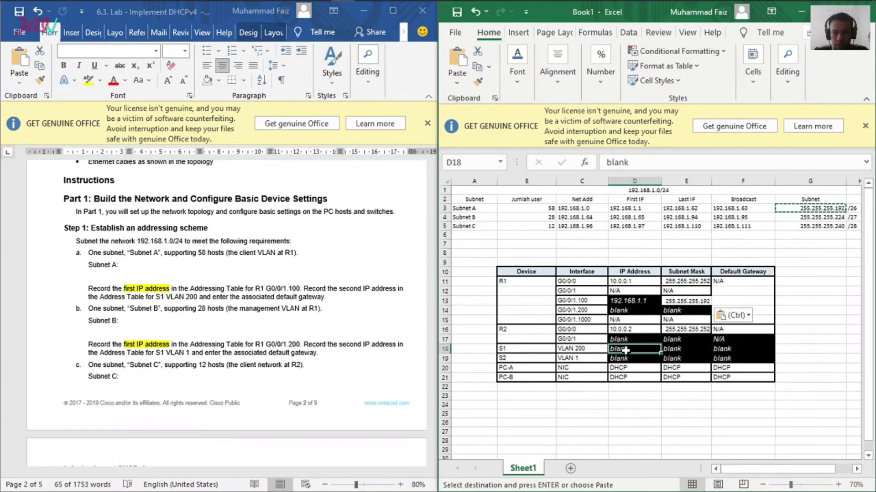
left_click(358, 287)
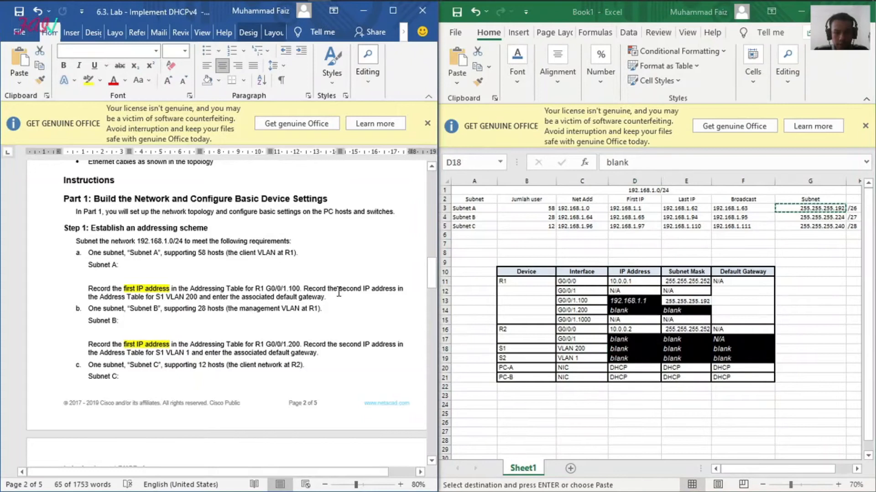
left_click_drag(339, 292, 396, 293)
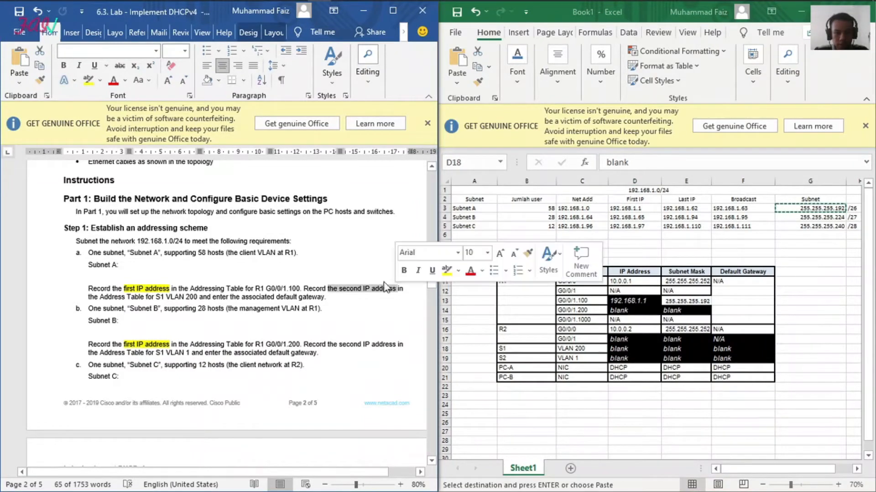
left_click(88, 82)
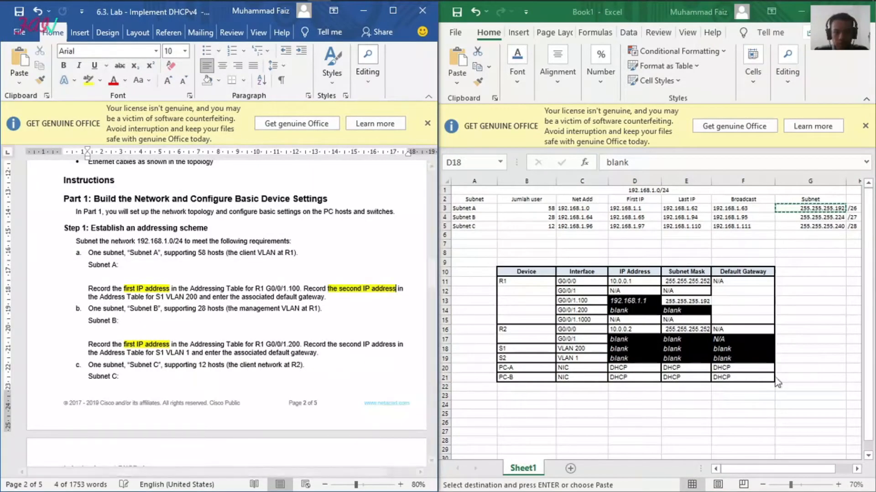
left_click(769, 411)
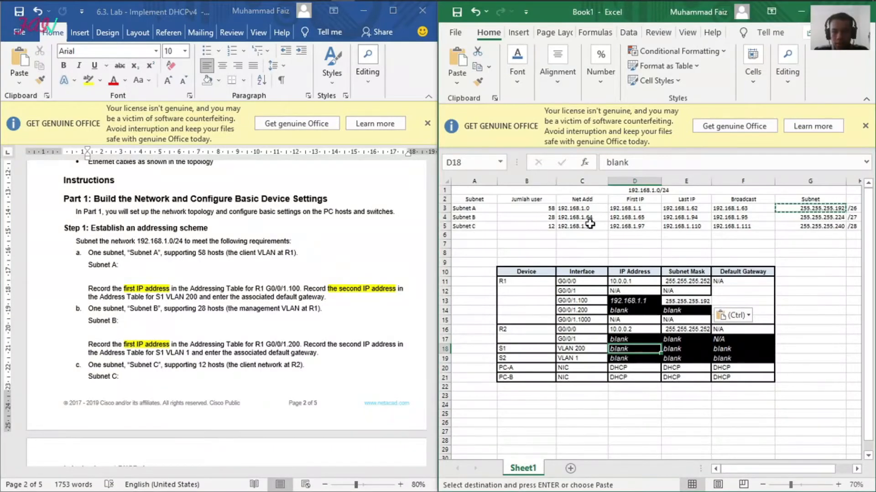
Step: Copy Subnet B's first IP address from D4 into S1 VLAN 200's cell D18 and change it to 192.168.1.66
left_click(634, 217)
left_click_drag(664, 163, 606, 163)
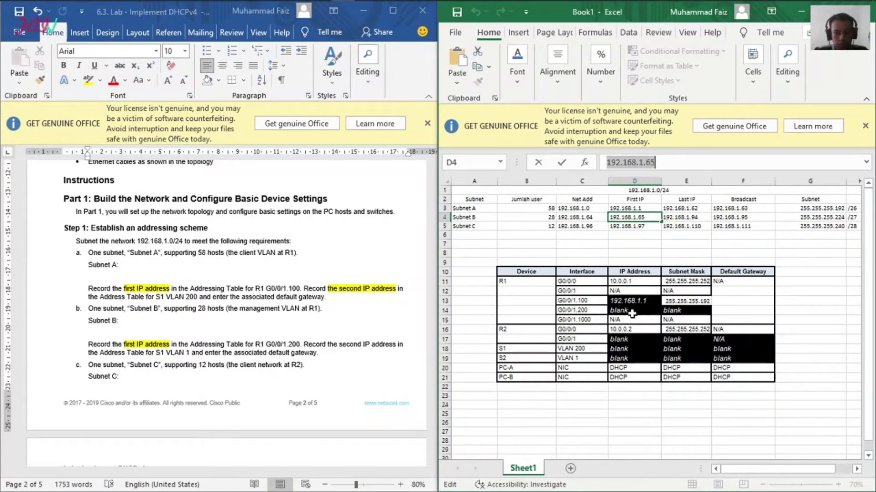
left_click(631, 348)
key("ctrl+v")
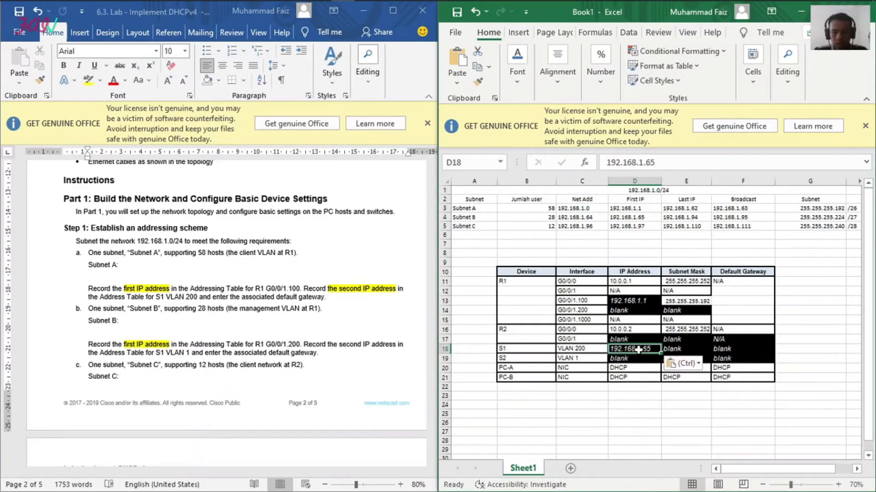
left_click(655, 167)
key("BackSpace")
type("6")
key("Return")
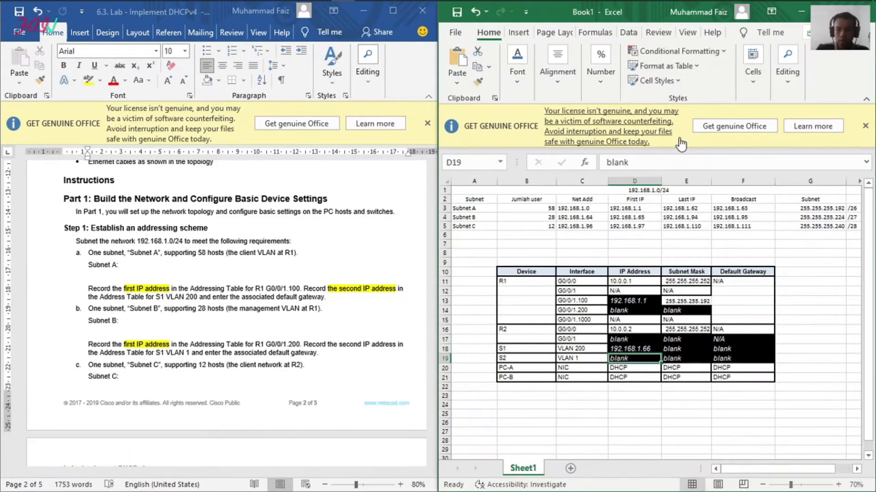
Step: Copy the subnet mask 255.255.255.192 from E13 into the Subnet Mask cell E18 of S1 VLAN 200
left_click(684, 351)
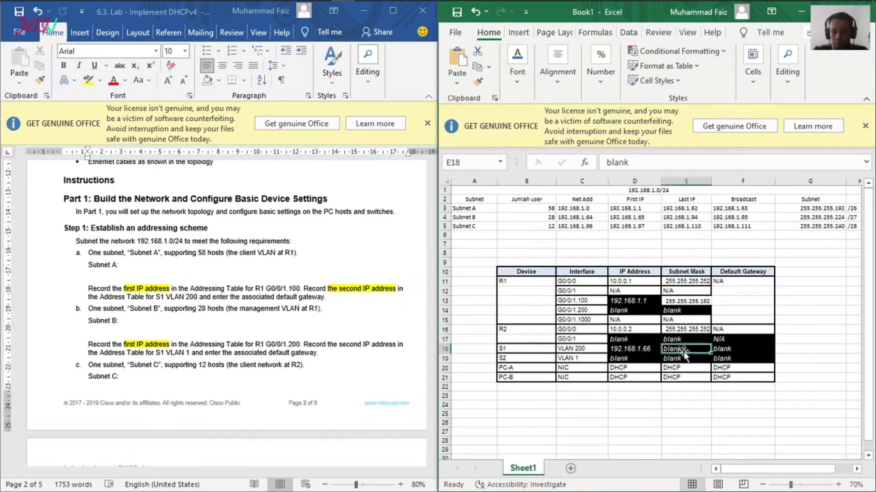
left_click(689, 302)
key("ctrl+c")
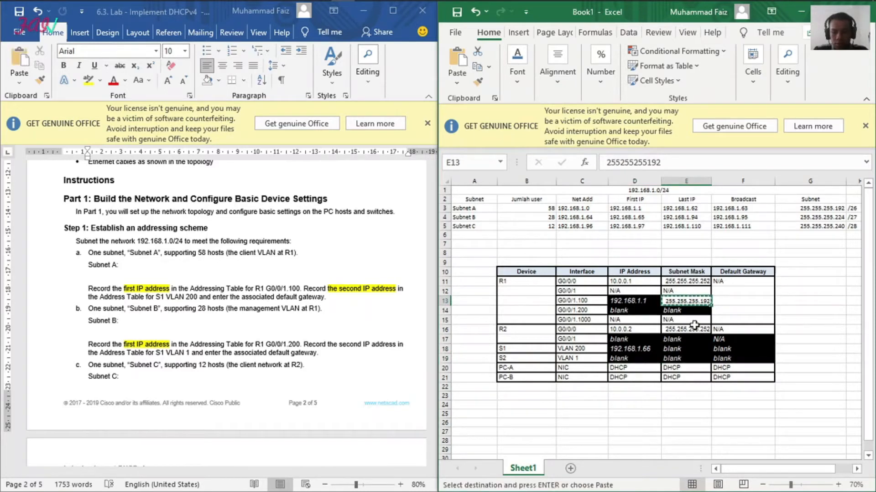
left_click(688, 347)
key("ctrl+v")
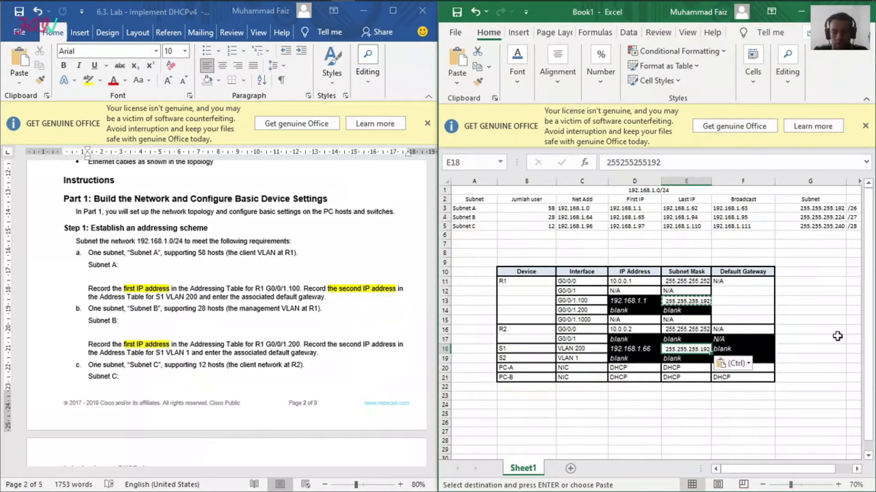
left_click(822, 342)
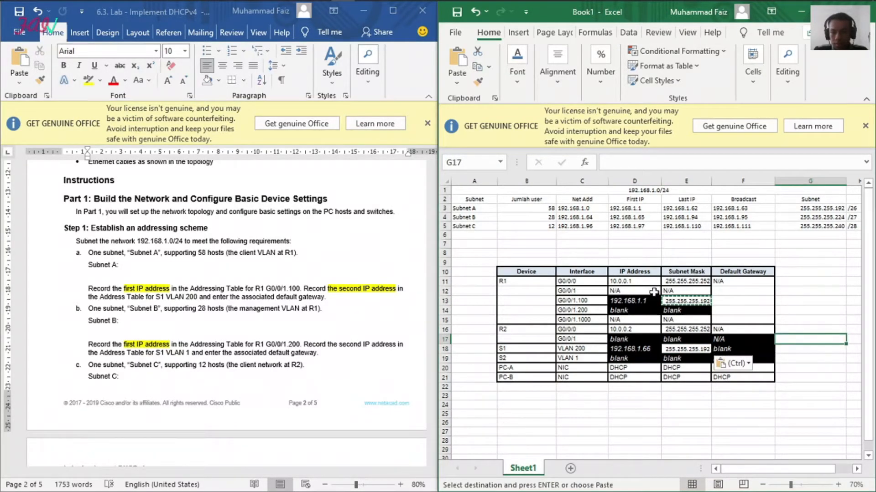
Step: Copy R1 G0/0/1.100's address, 192.168.1.1, from D13 into the Default Gateway cell F18 of S1 VLAN 200
left_click(641, 301)
key("ctrl+c")
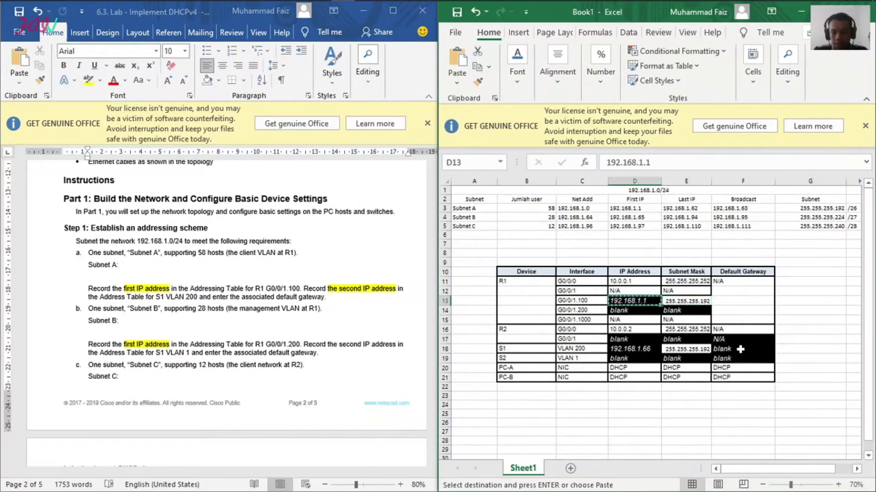
left_click(738, 348)
key("ctrl+v")
left_click(807, 321)
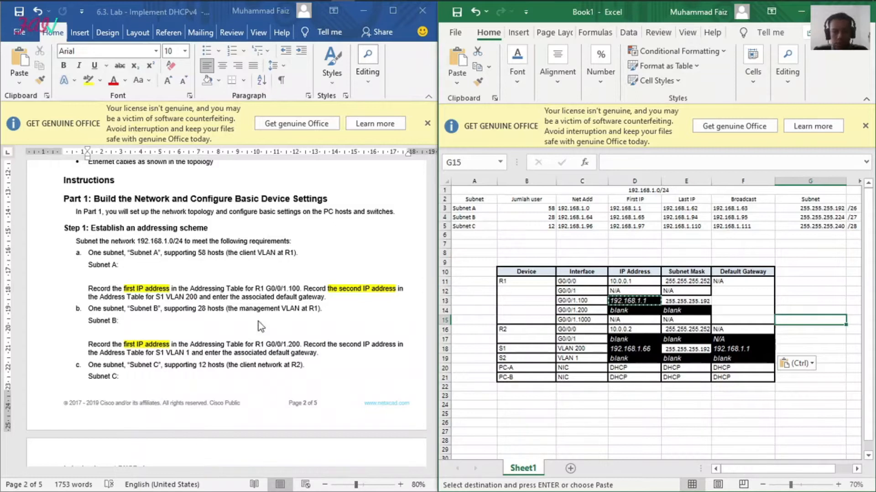
Step: Read the lab document's Subnet B instructions and copy Subnet B's first IP address, 192.168.1.65, from cell D4
left_click(219, 313)
scroll(109, 296, "down", 2)
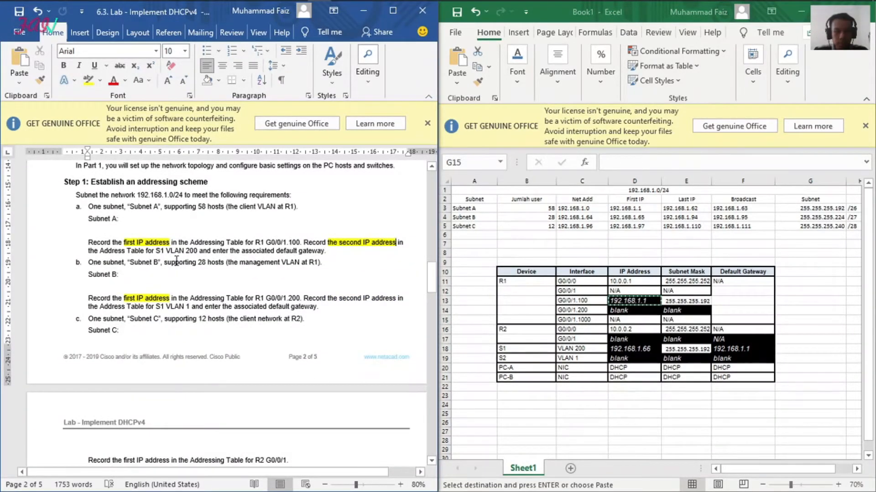
left_click(271, 267)
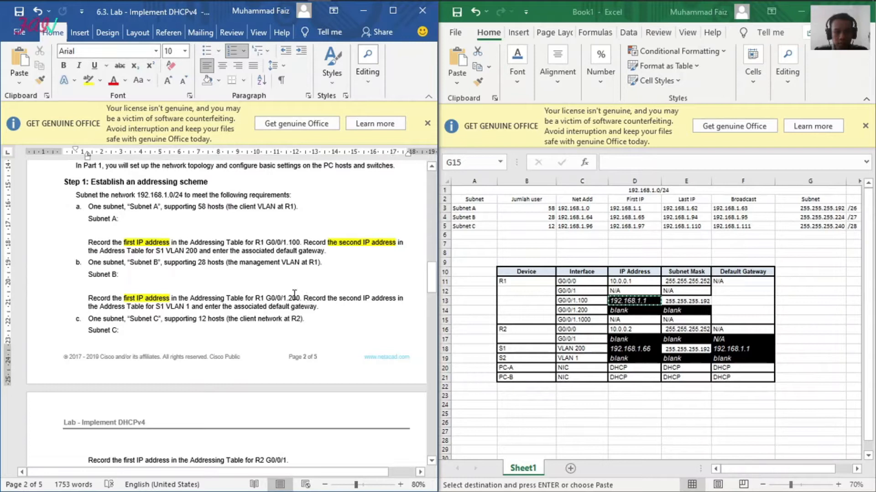
scroll(294, 296, "up", 2)
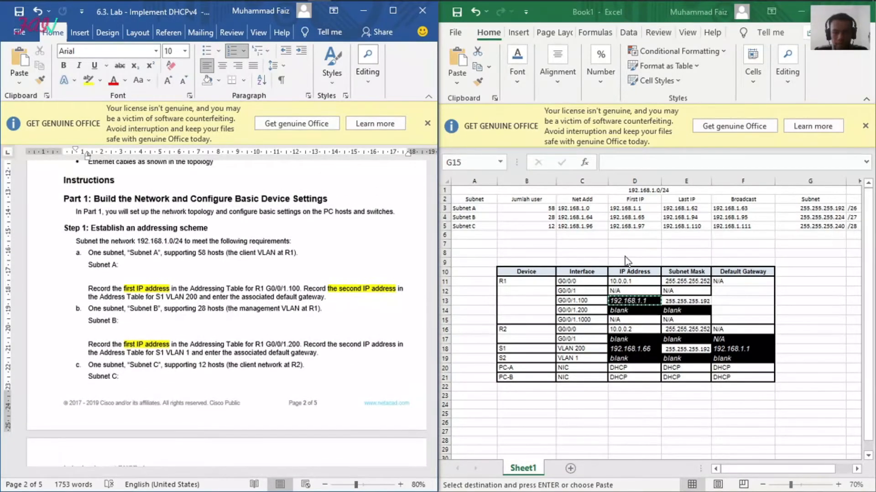
left_click(490, 217)
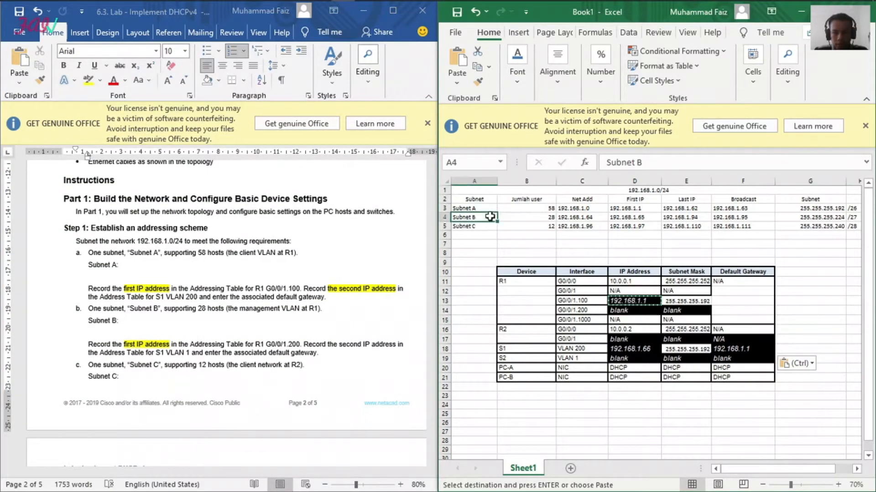
left_click(628, 218)
left_click_drag(655, 163, 573, 167)
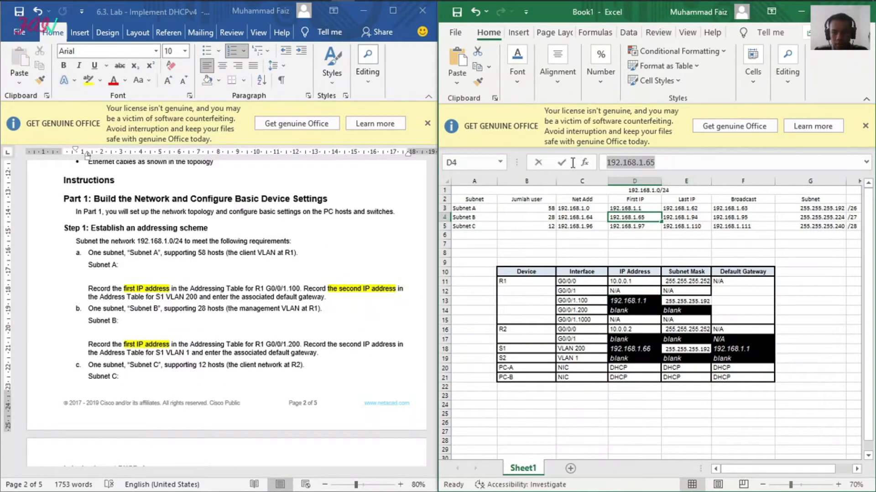
key("ctrl+c")
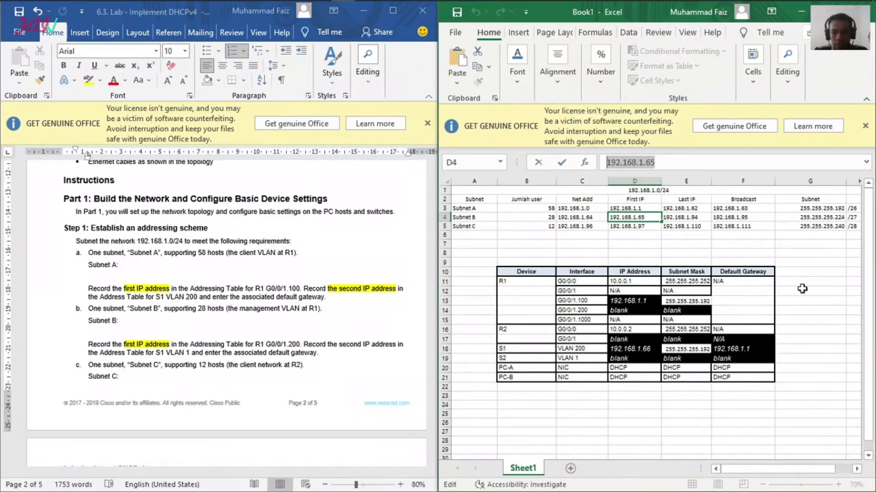
left_click(813, 282)
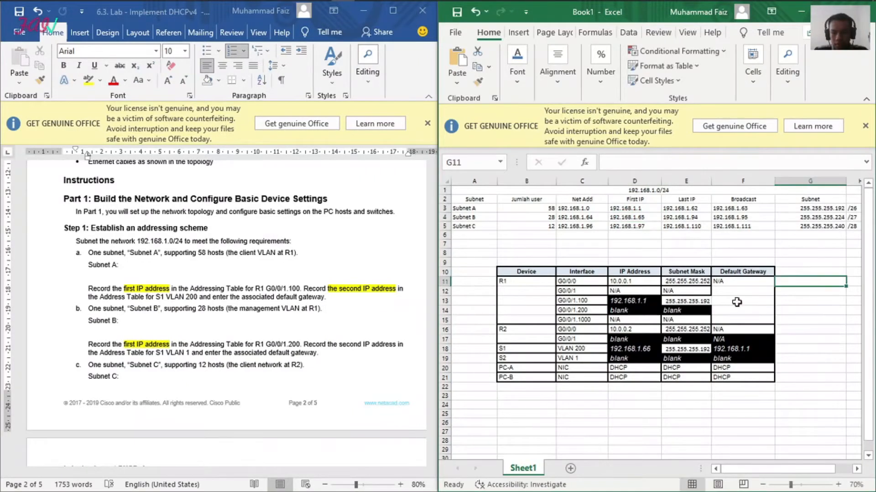
Step: Correct S1 VLAN 200's IP address in cell D18 to Subnet A's second address, 192.168.1.2
left_click(642, 351)
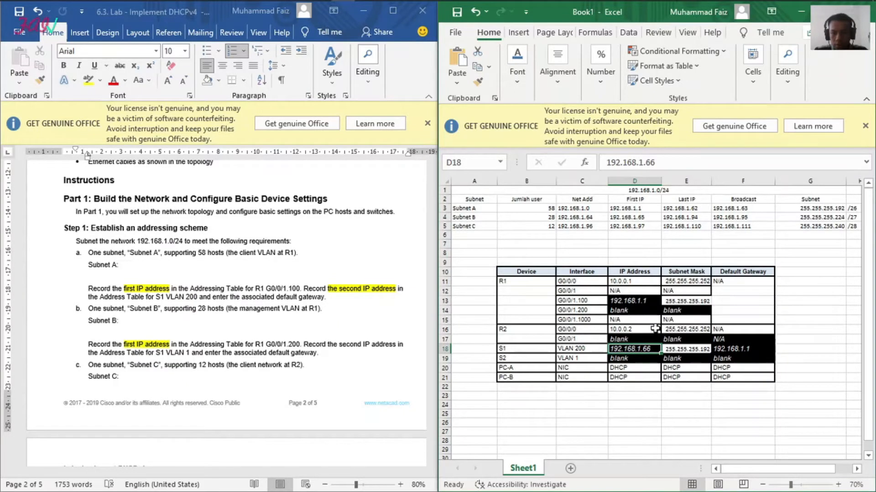
left_click(635, 209)
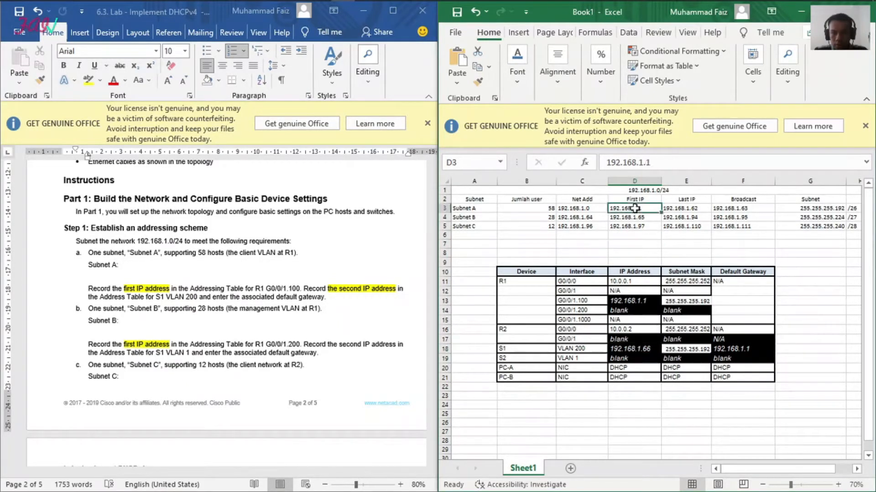
left_click(642, 349)
left_click(659, 163)
key("BackSpace")
key("BackSpace")
type("2")
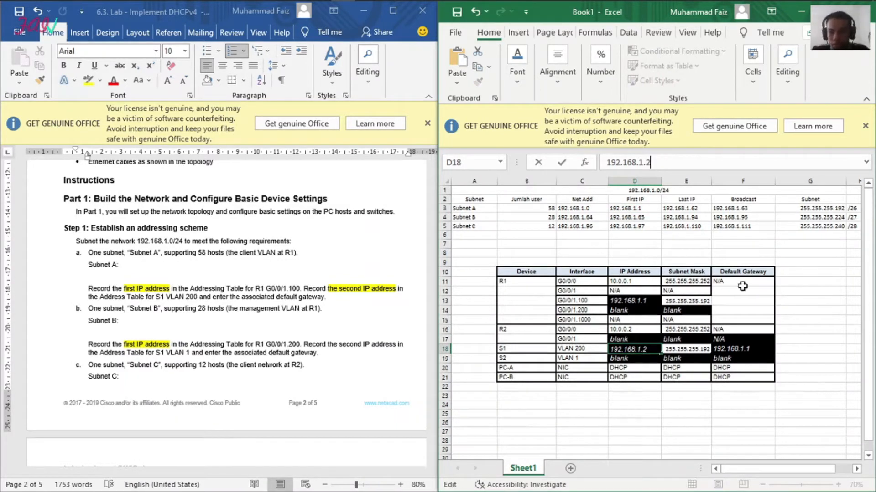
left_click(717, 400)
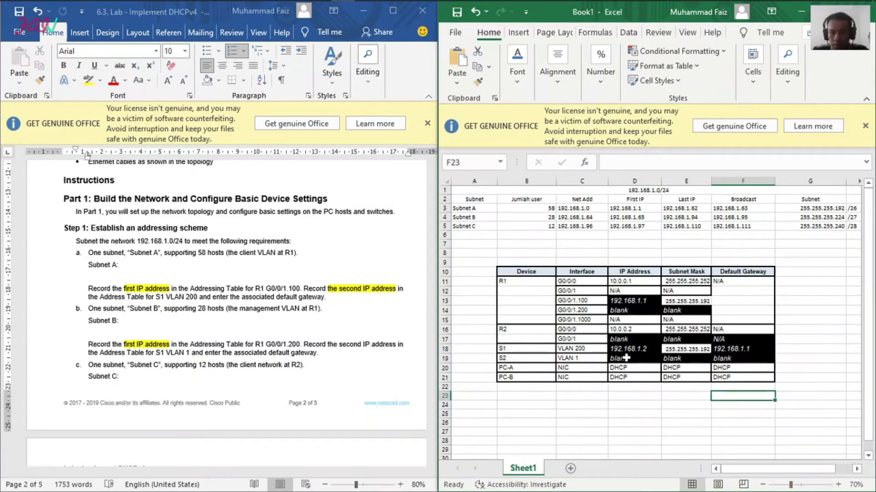
Step: Copy Subnet B's first IP address, 192.168.1.65, from D4 into the IP Address cell D14 of R1 G0/0/1.200
left_click(630, 311)
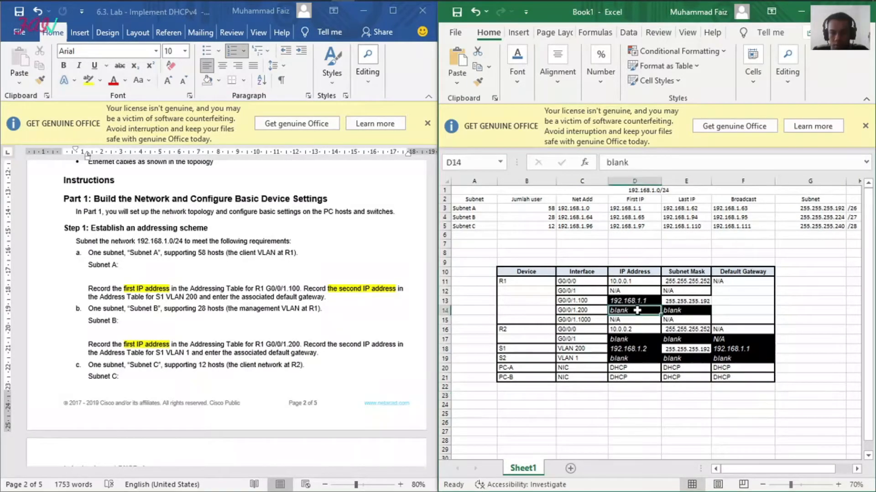
left_click(628, 216)
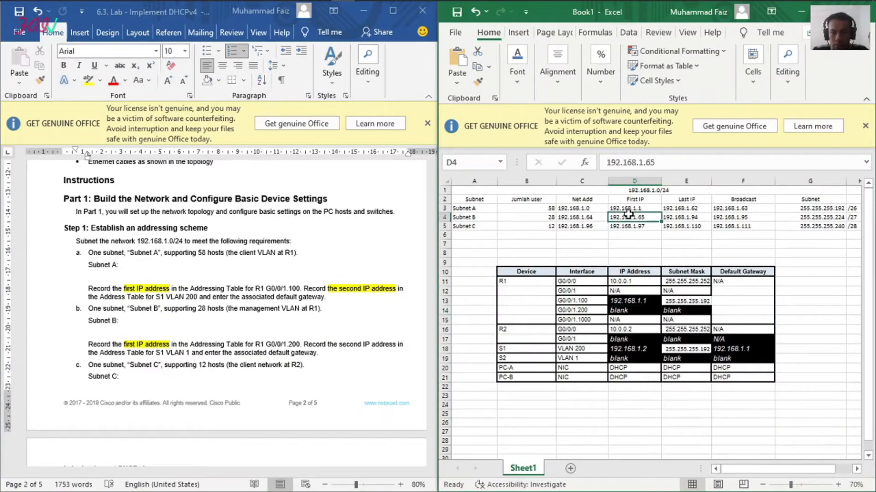
left_click_drag(660, 162, 637, 163)
left_click_drag(637, 270, 637, 262)
left_click(634, 219)
key("ctrl+c")
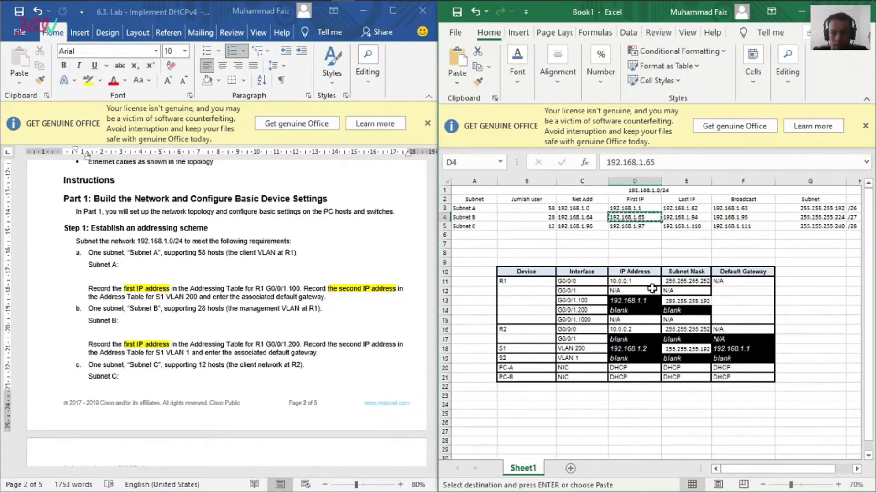
left_click(639, 309)
key("ctrl+v")
left_click(787, 340)
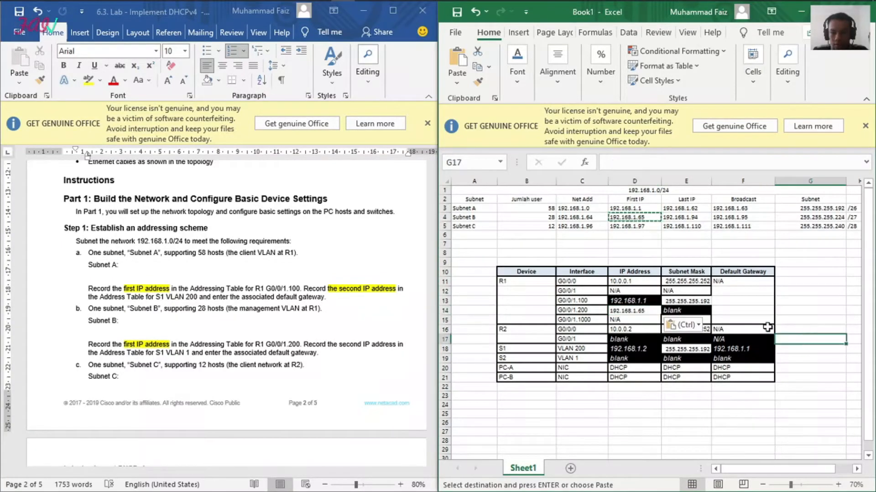
Step: Copy Subnet B's mask, 255.255.255.224, from G4 into the Subnet Mask cell E14 of R1 G0/0/1.200
left_click(703, 312)
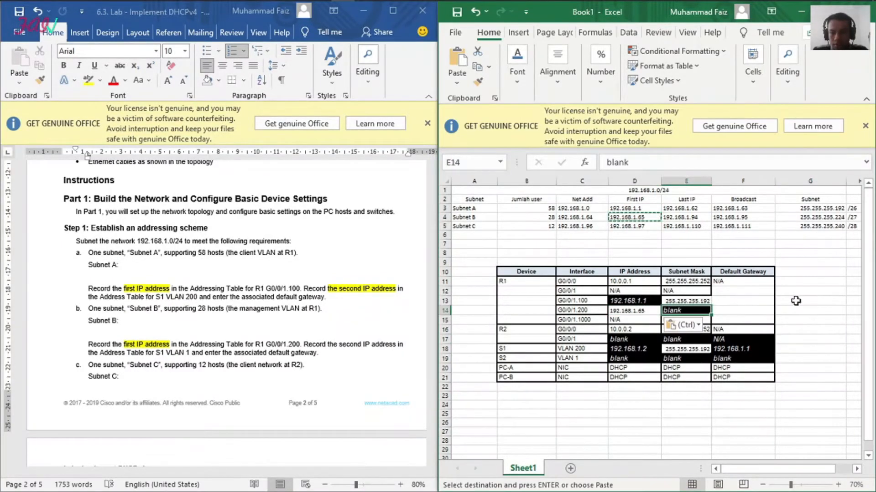
left_click(811, 218)
key("ctrl+c")
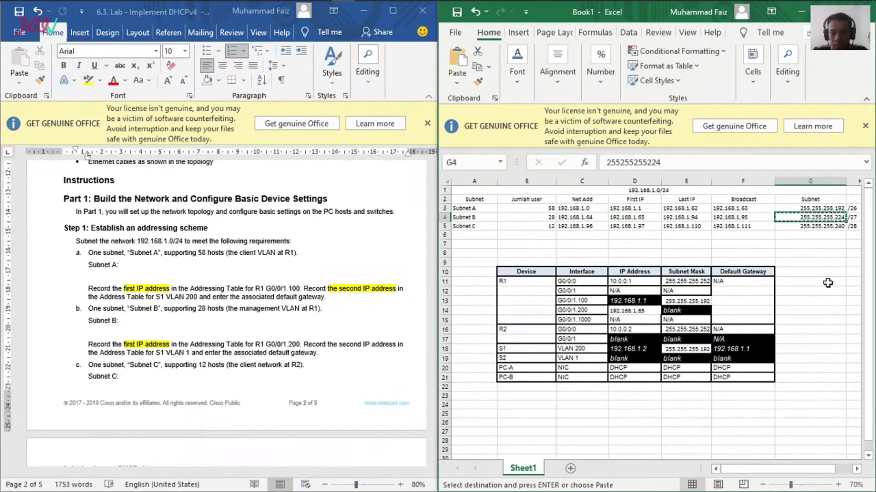
left_click(685, 311)
key("ctrl+v")
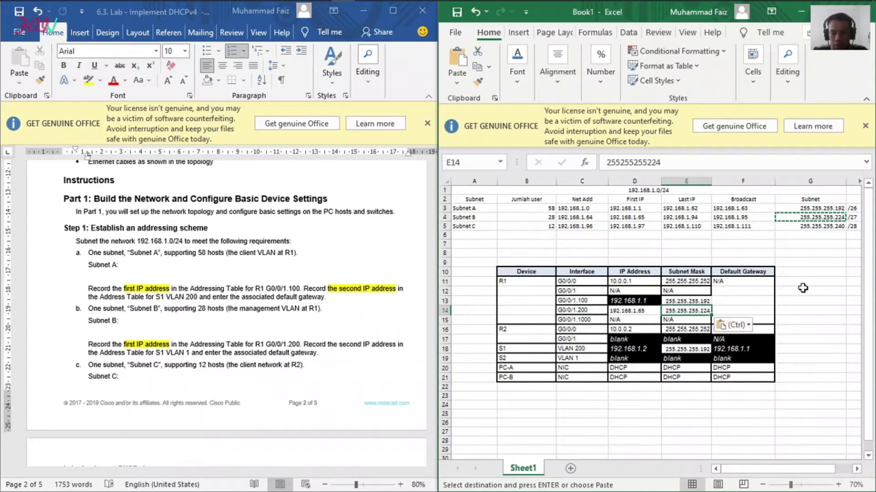
left_click(814, 290)
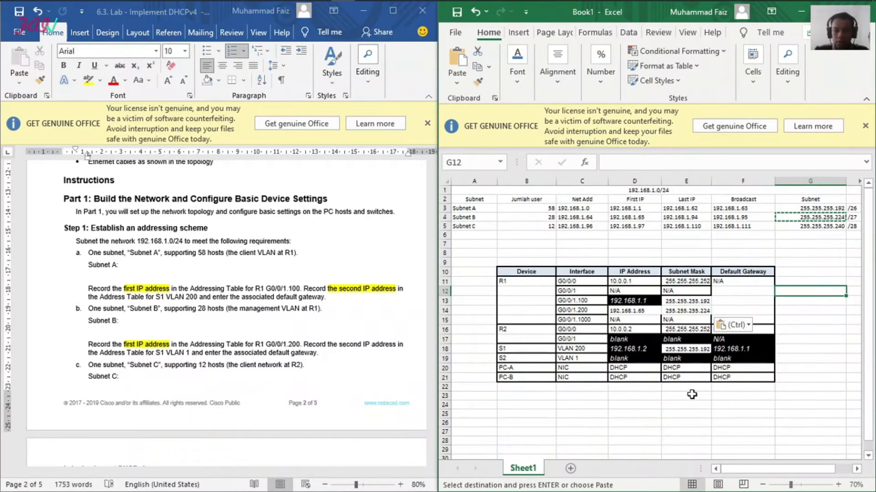
Step: Change "S1 VLAN 1" to "S2 VLAN 1" in the lab document's Subnet B instruction
left_click(249, 347)
scroll(249, 346, "down", 2)
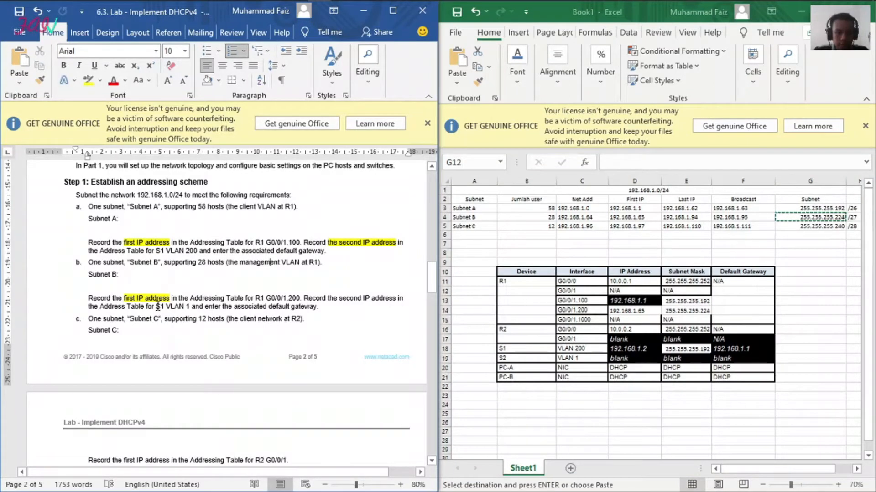
left_click_drag(156, 307, 191, 307)
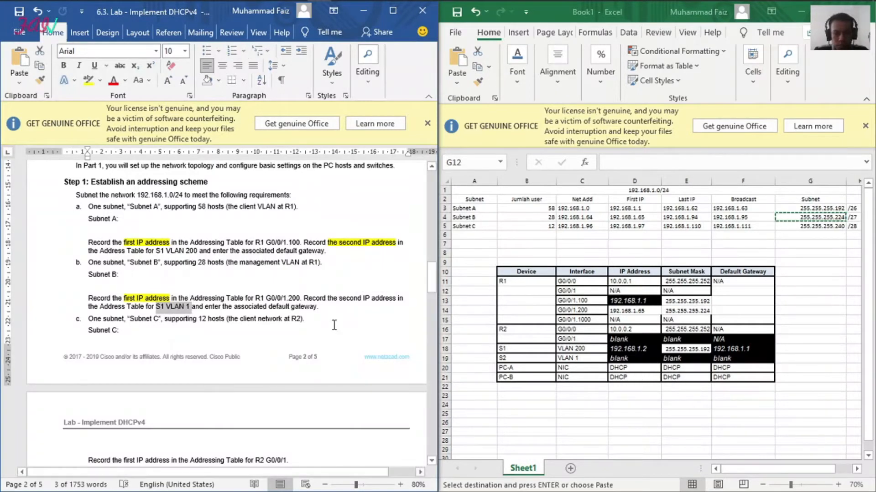
left_click(163, 306)
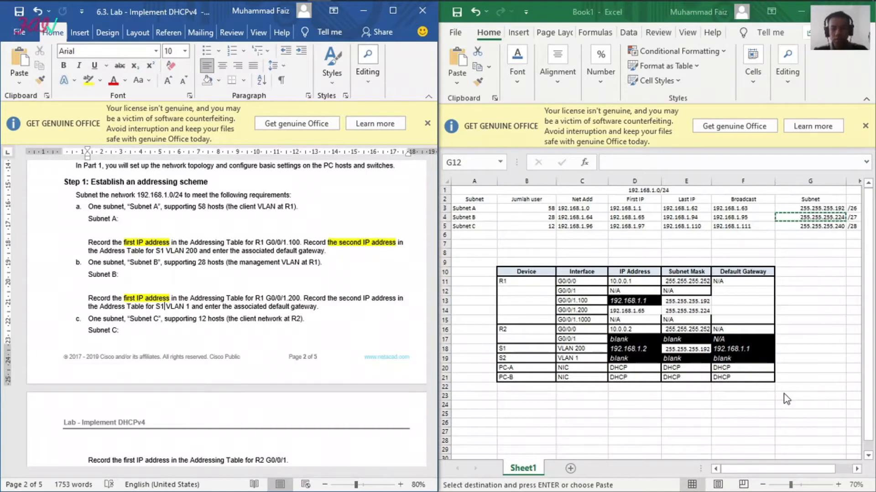
key("BackSpace")
type("2")
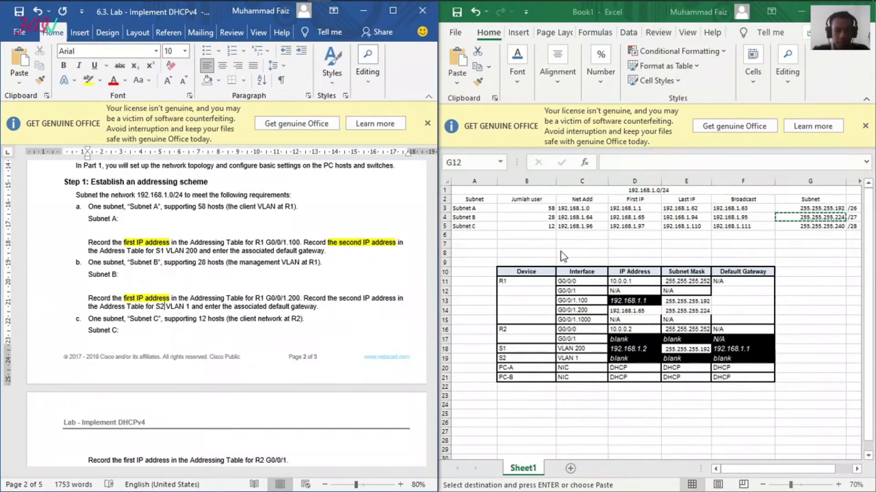
left_click(268, 314)
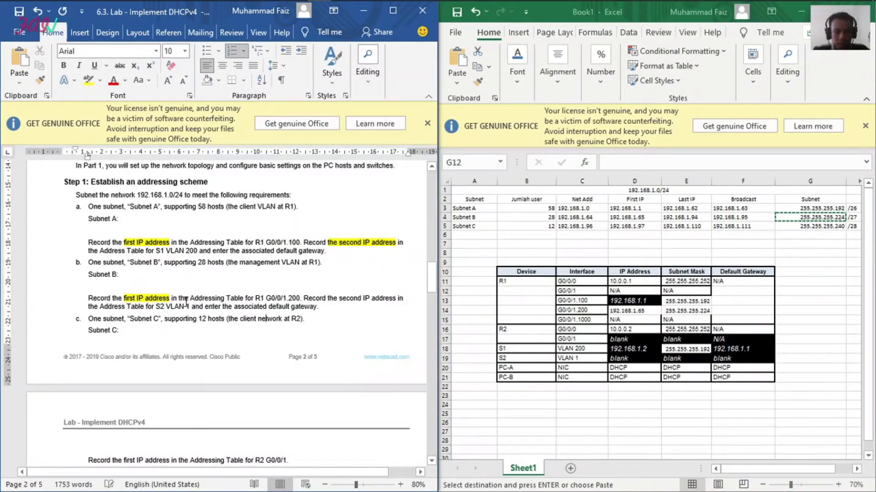
Step: Enter Subnet B's second address, 192.168.1.66, in the IP Address cell D19 of S2 VLAN 1, based on the address in D4
left_click(634, 217)
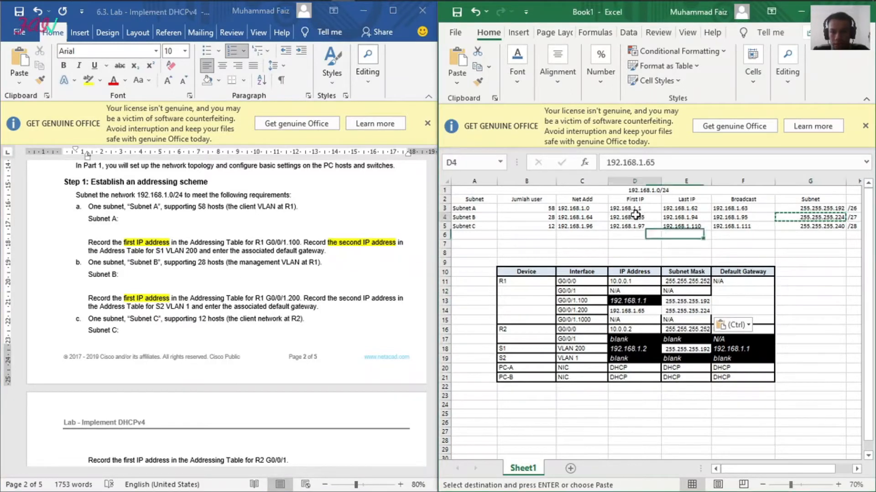
left_click_drag(659, 163, 606, 163)
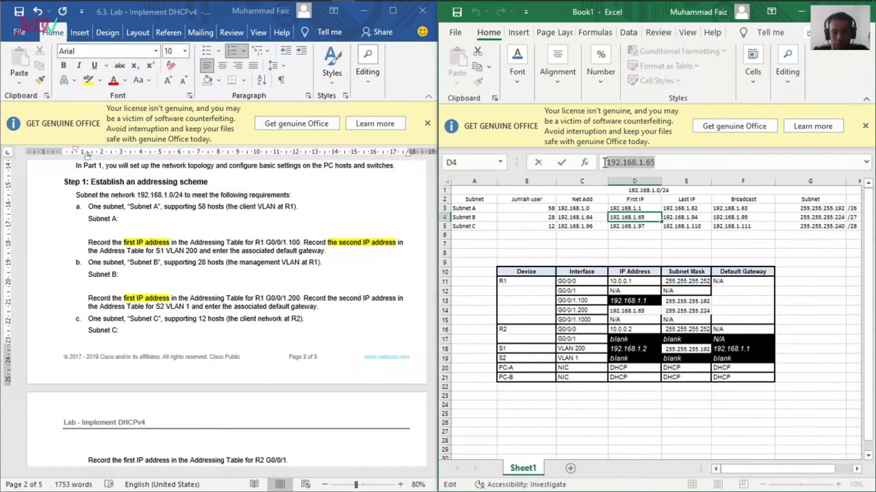
left_click(639, 358)
key("ctrl+v")
left_click(672, 161)
key("BackSpace")
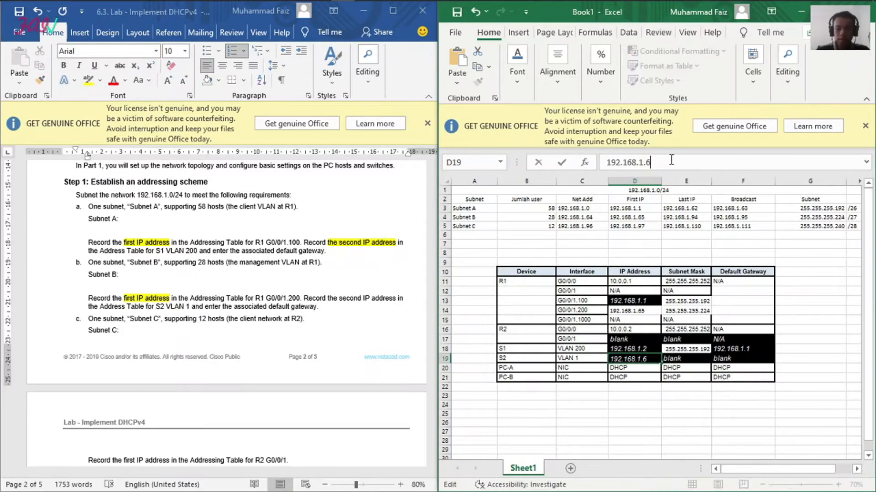
type("6")
left_click(825, 367)
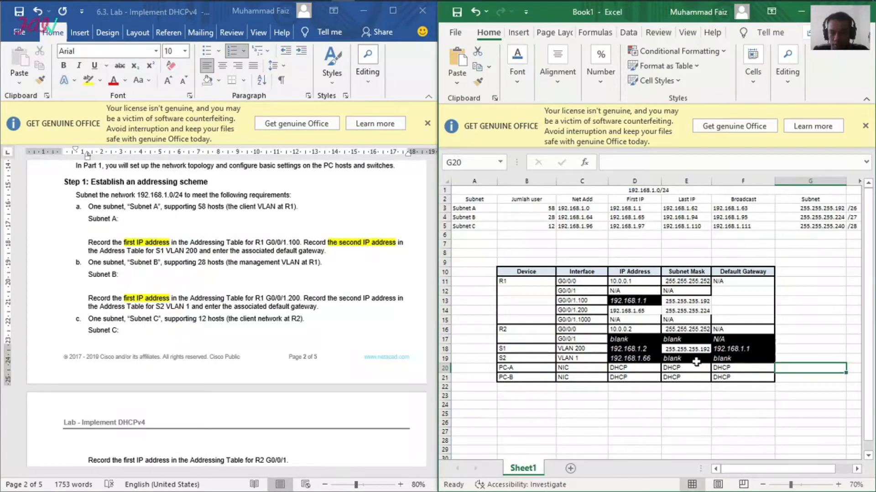
Step: Copy the subnet mask 255.255.255.224 from G4 into the Subnet Mask cell E19 of S2 VLAN 1
left_click(696, 359)
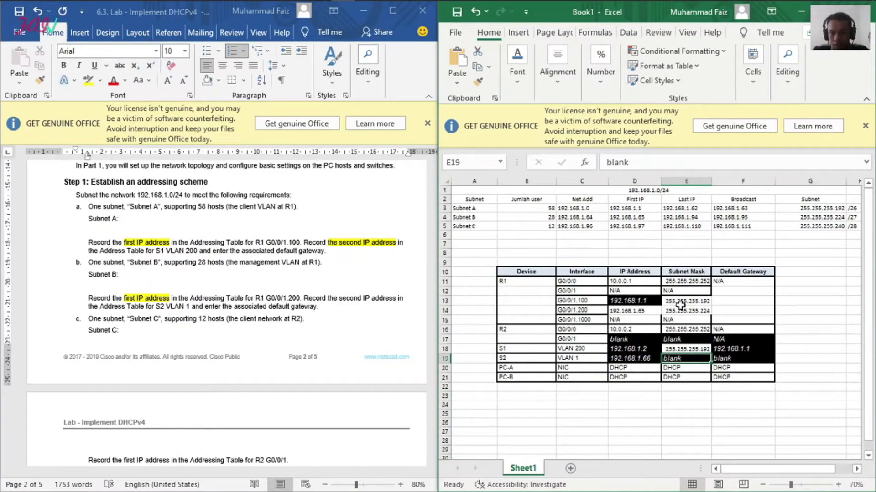
left_click(621, 227)
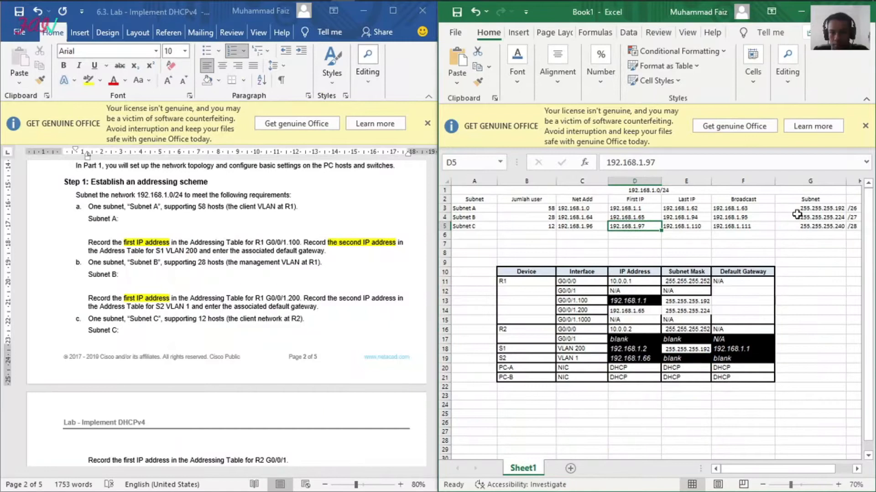
left_click(815, 216)
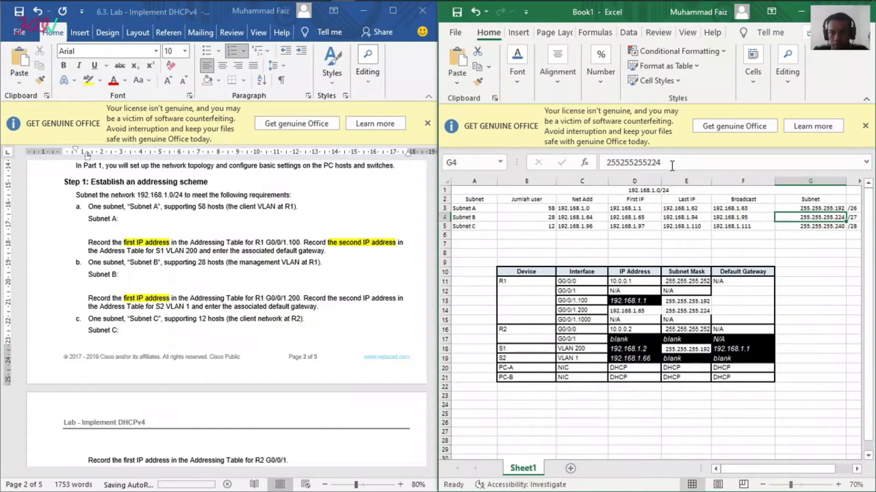
key("ctrl+c")
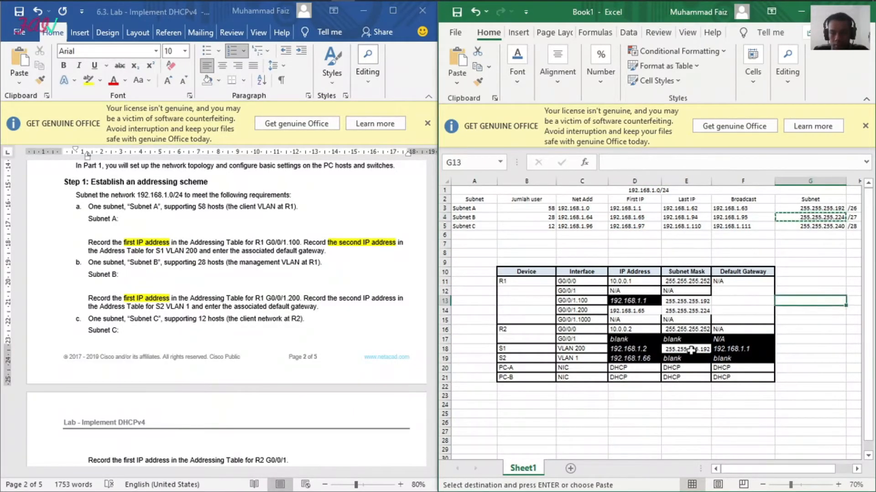
left_click(692, 359)
key("ctrl+v")
left_click(832, 342)
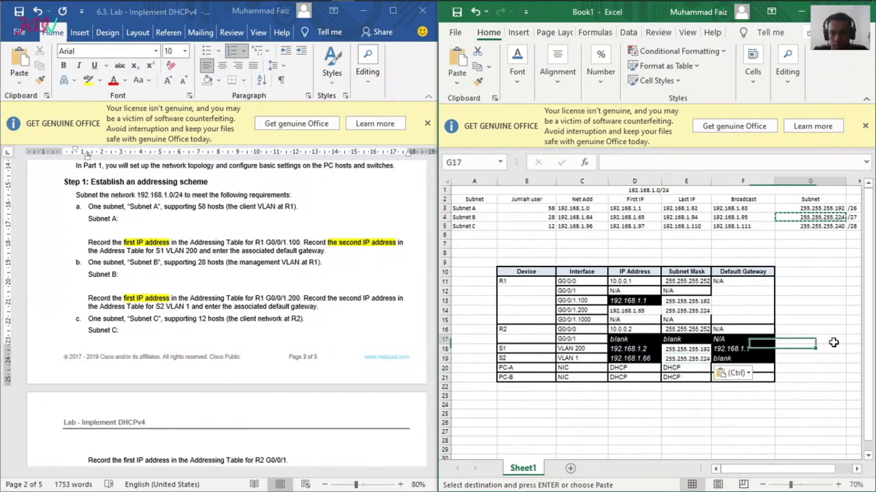
Step: Copy Subnet B's first address, 192.168.1.65, from D4 into the Default Gateway cell F19 of S2 VLAN 1
left_click(740, 357)
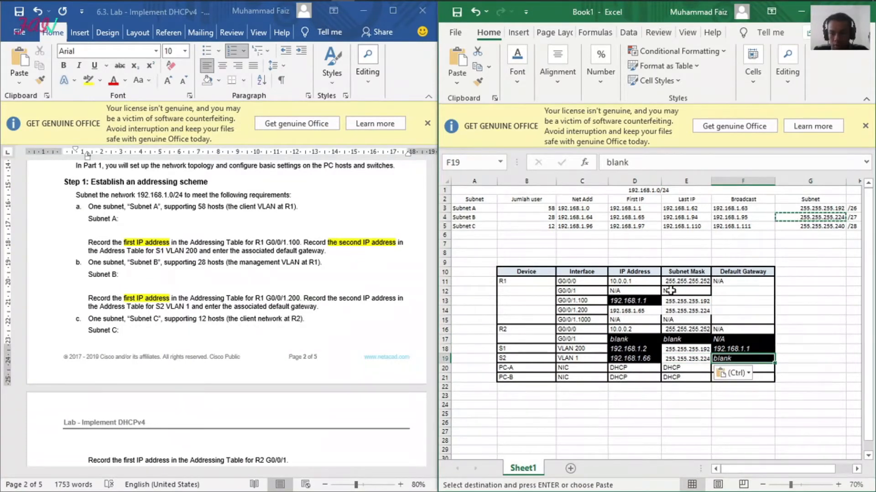
left_click(640, 217)
key("ctrl+c")
left_click(750, 357)
key("ctrl+v")
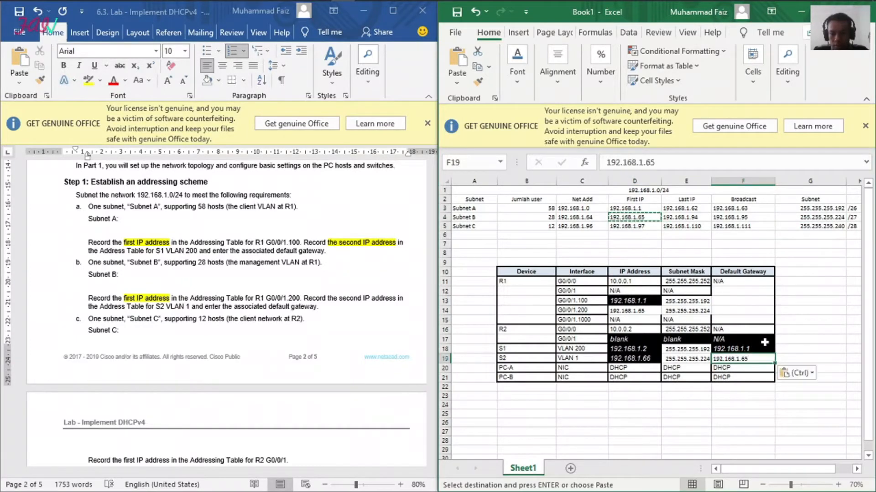
left_click(793, 340)
left_click(641, 405)
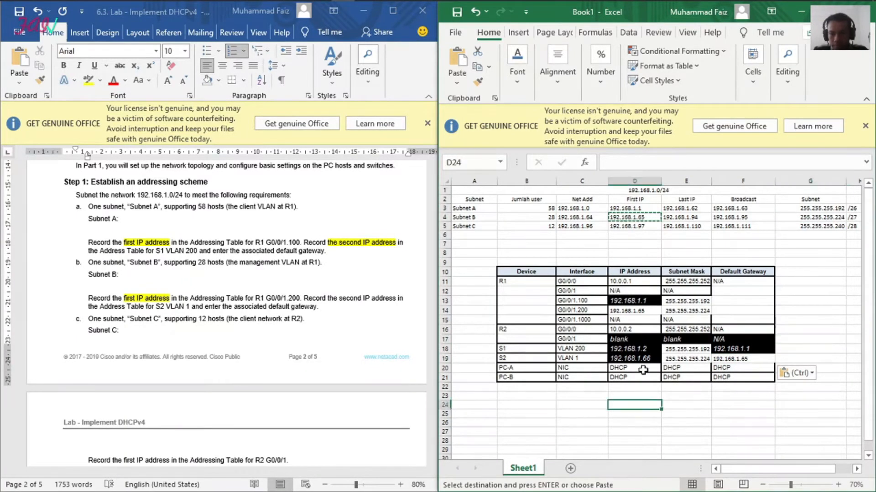
Step: Read the lab document's Subnet C instruction and copy Subnet C's first IP address, 192.168.1.97, from D5 into cell D15 of R1 G0/0/1.1000
left_click(266, 319)
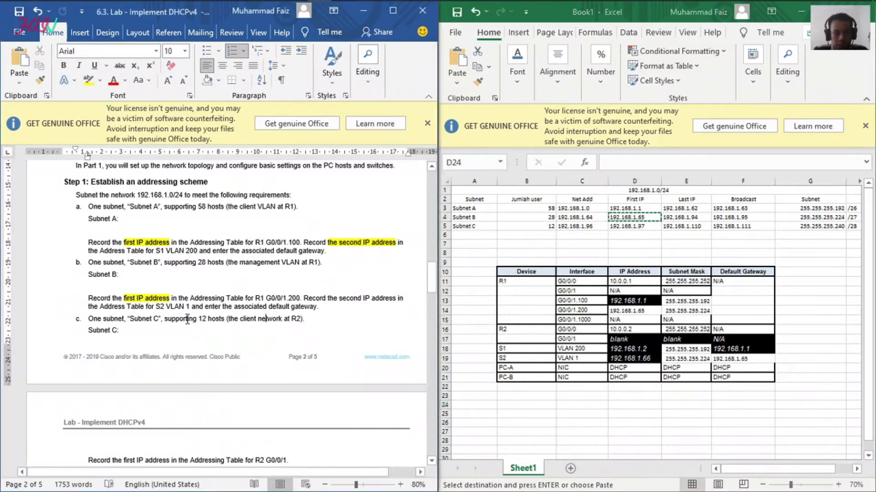
scroll(177, 315, "down", 3)
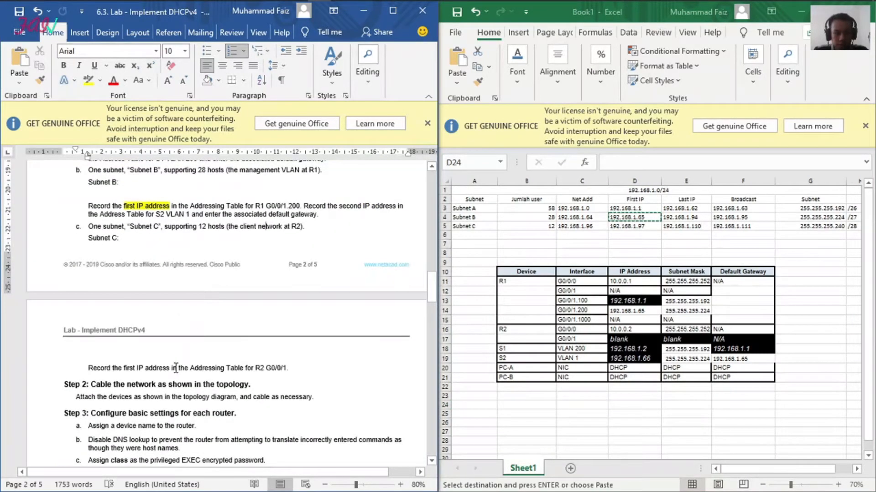
left_click(172, 368)
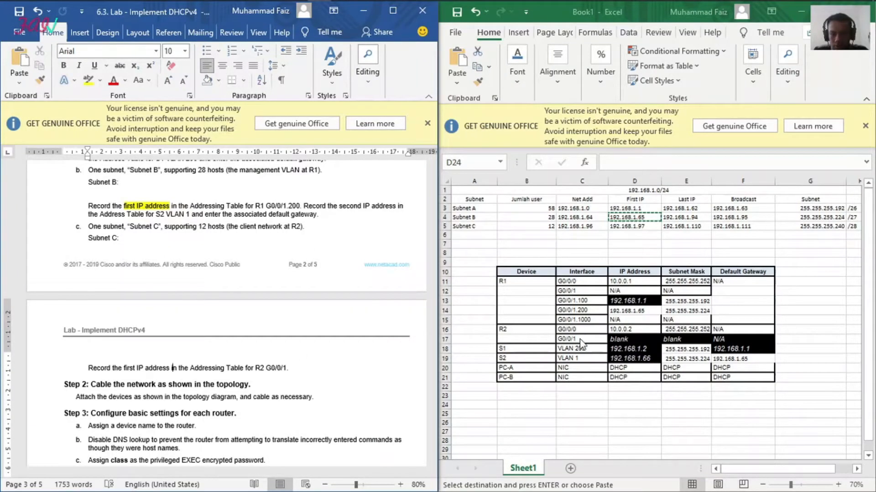
left_click(551, 244)
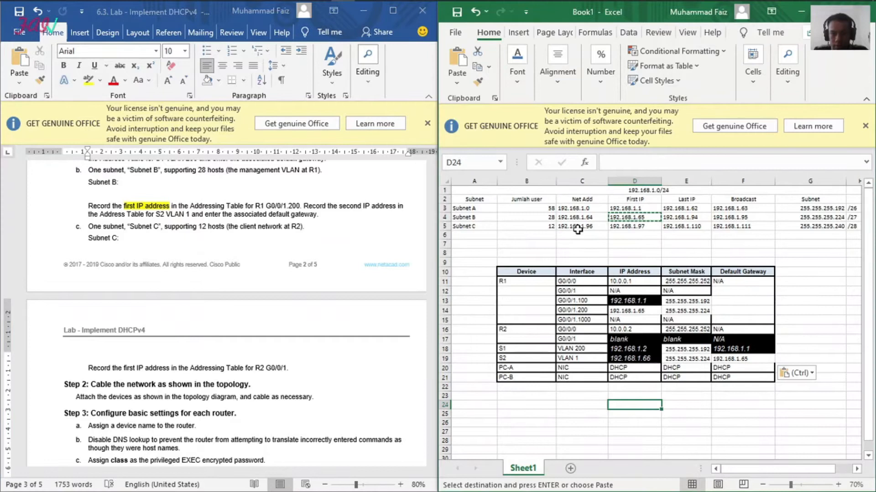
left_click(631, 226)
key("Escape")
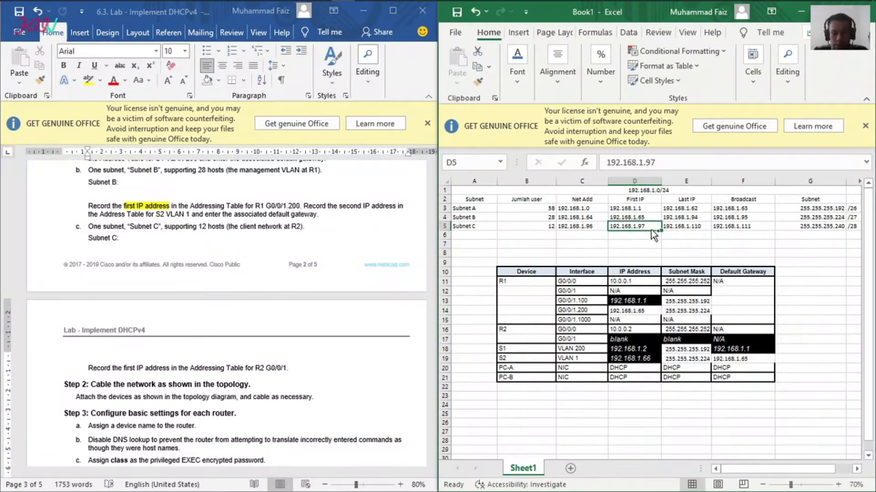
key("ctrl+c")
left_click(627, 320)
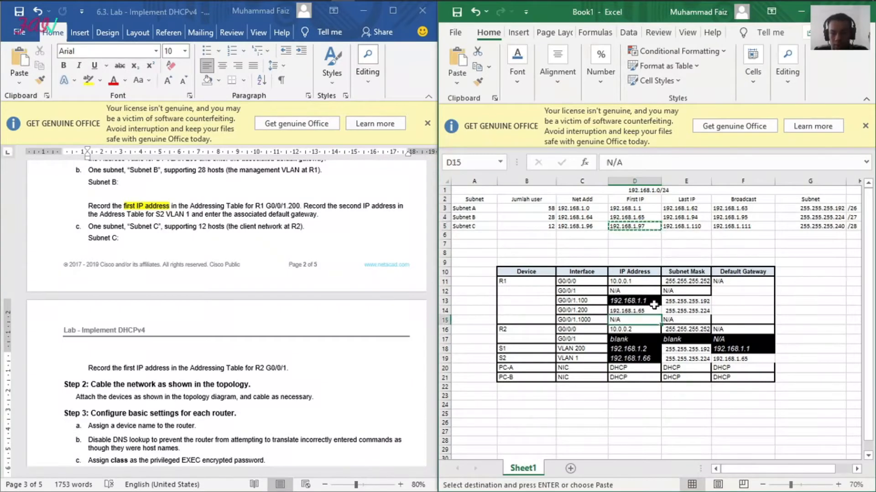
key("ctrl+v")
left_click(794, 285)
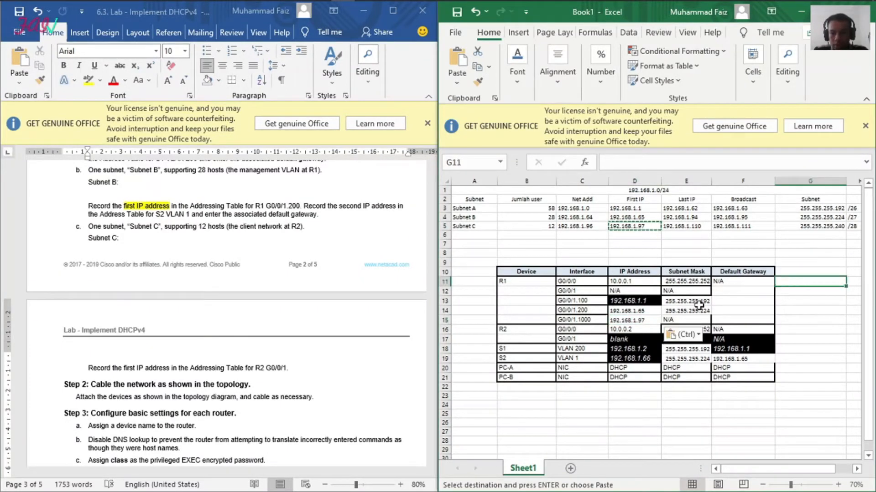
Step: Copy Subnet C's mask, 255.255.255.240, from G5 into the Subnet Mask cell E15 of R1 G0/0/1.1000
left_click(806, 227)
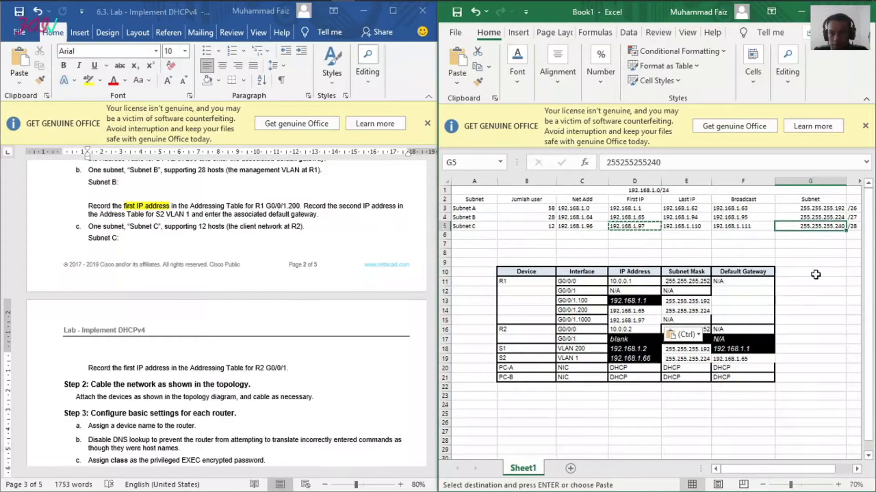
key("ctrl+c")
left_click(686, 319)
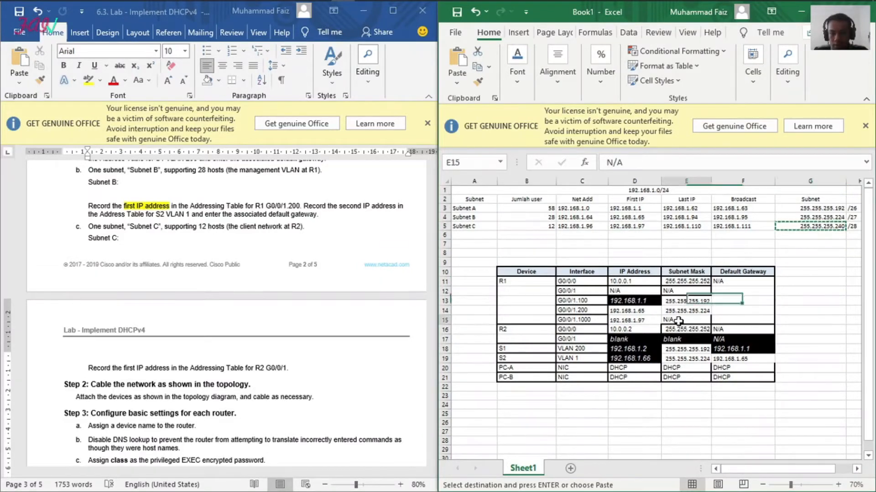
key("ctrl+v")
left_click(816, 300)
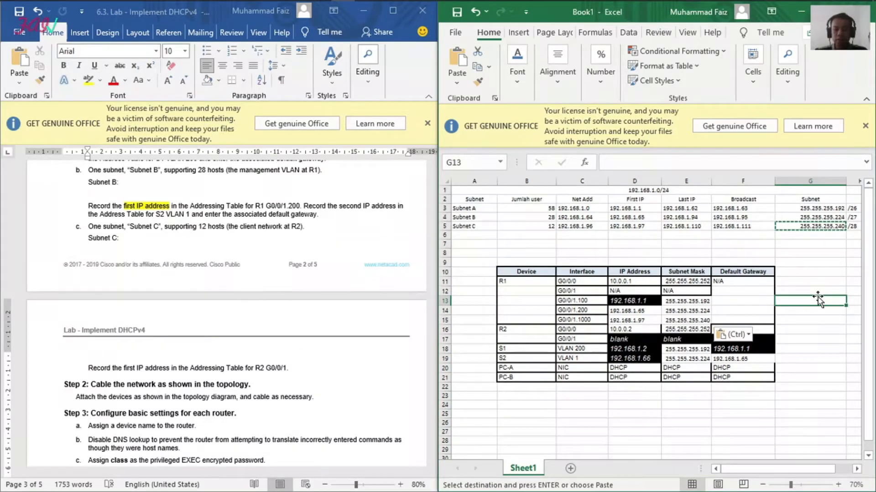
Step: Review Step 3's basic router settings in the lab document, then switch to the network topology in Packet Tracer
left_click(302, 412)
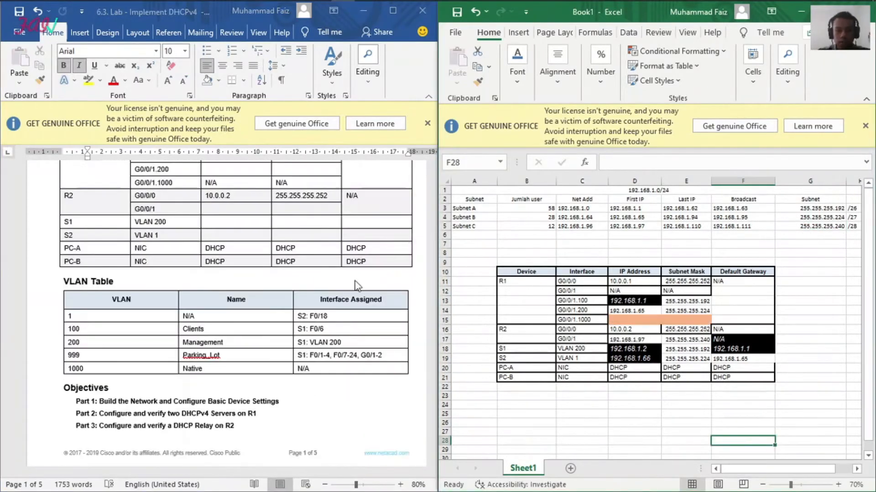
scroll(299, 343, "down", 15)
scroll(301, 339, "down", 15)
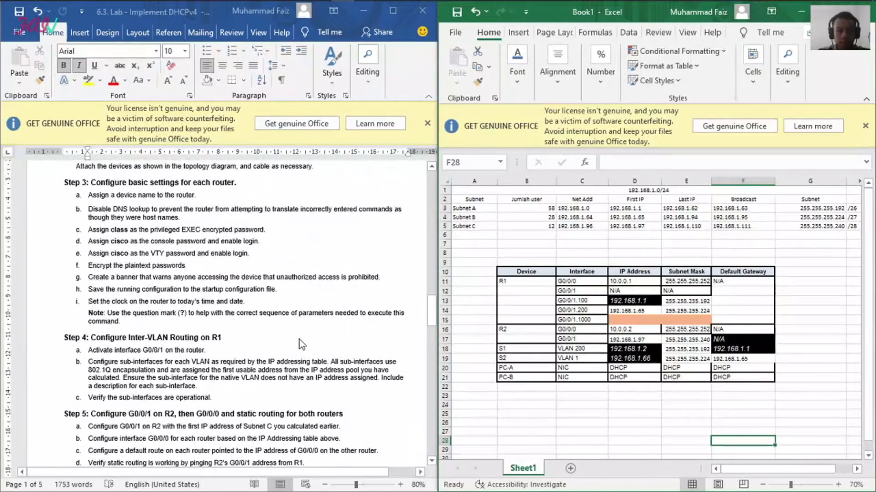
scroll(299, 340, "up", 3)
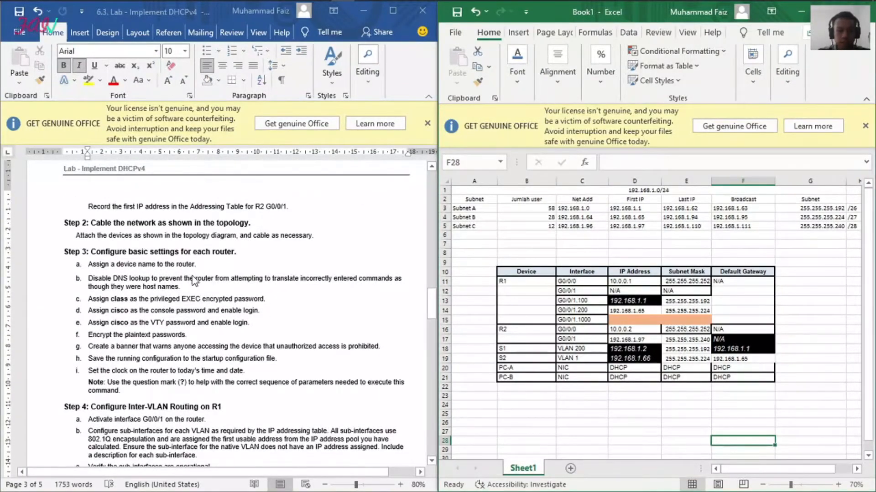
left_click(801, 11)
left_click(512, 335)
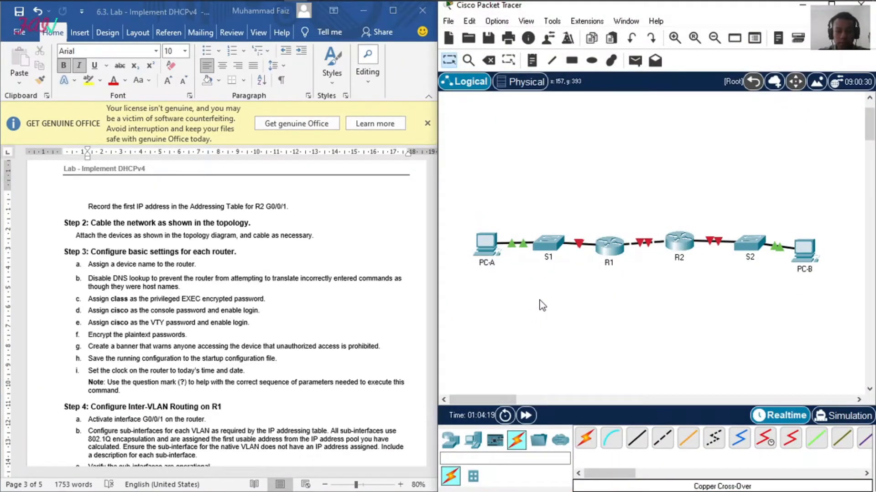
Step: Open the command line of router R1 and decline the initial configuration dialog to reach its user prompt
left_click(609, 253)
type("n")
key("Return")
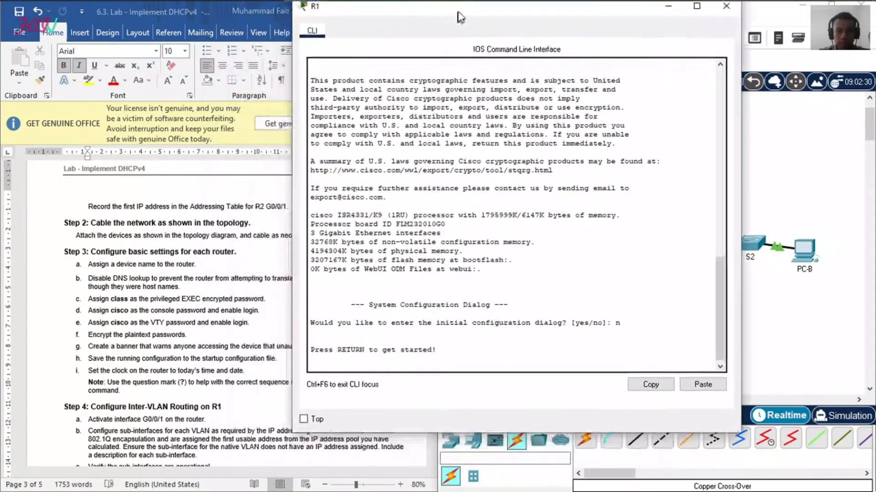
left_click_drag(458, 13, 461, 16)
key("Return")
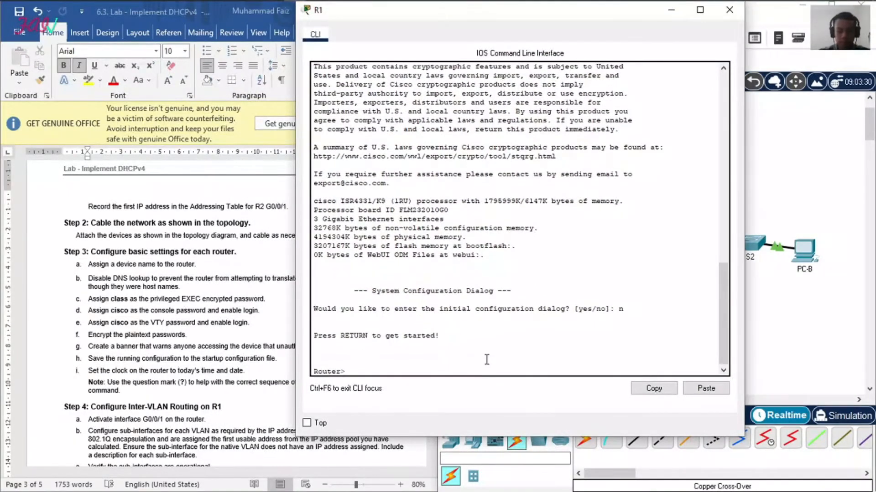
Step: Enter global configuration mode on the router and set its hostname to R1
type("en")
key("Return")
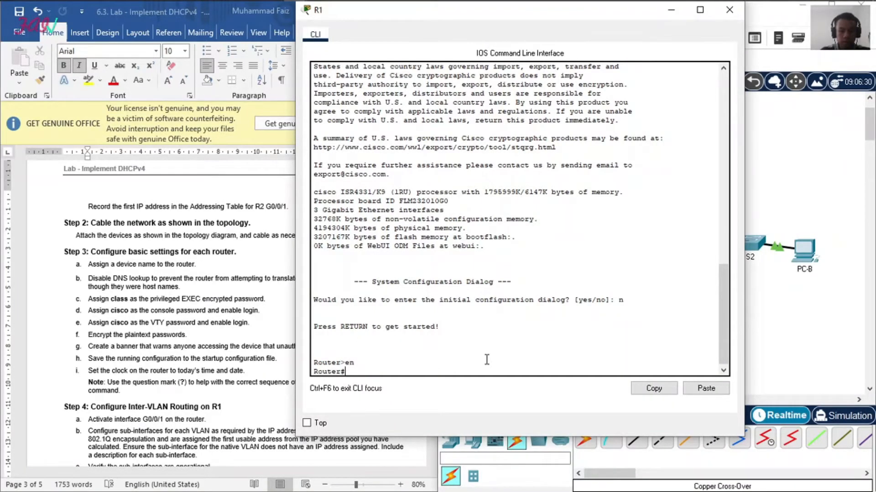
type("conf t")
key("Return")
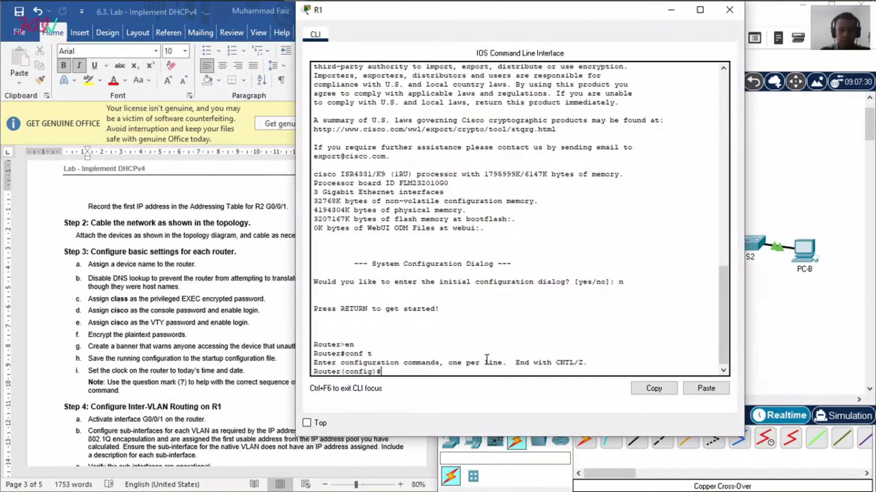
type("hostname")
left_click_drag(491, 18, 557, 17)
type("R1")
key("Return")
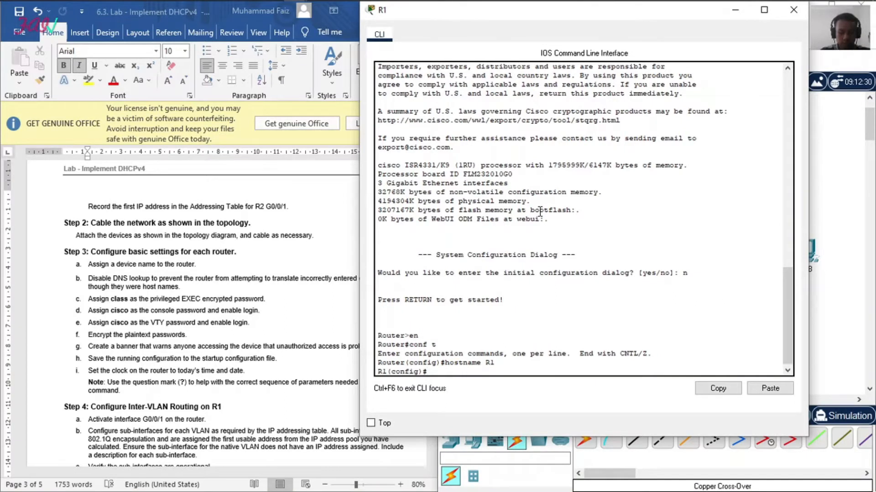
Step: Disable DNS lookup on R1 with no ip domain-lookup
type("no ip domain look")
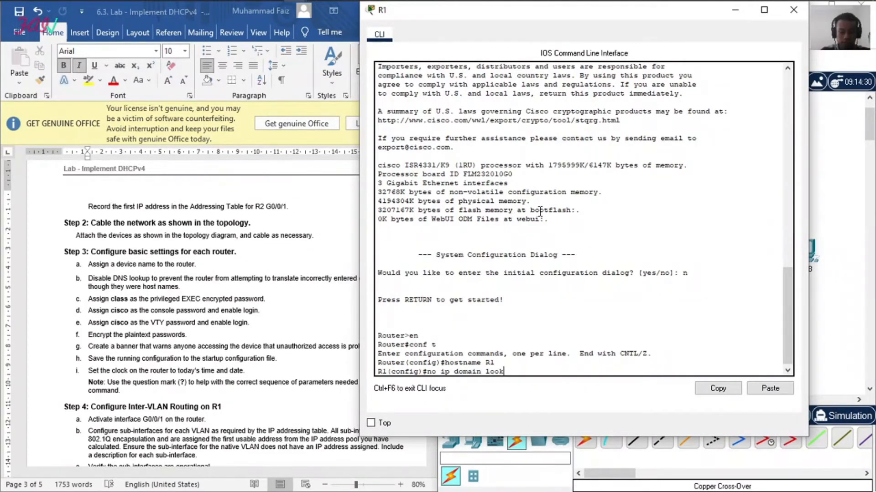
key("BackSpace")
key("BackSpace")
key("BackSpace")
type("-lookup")
key("Return")
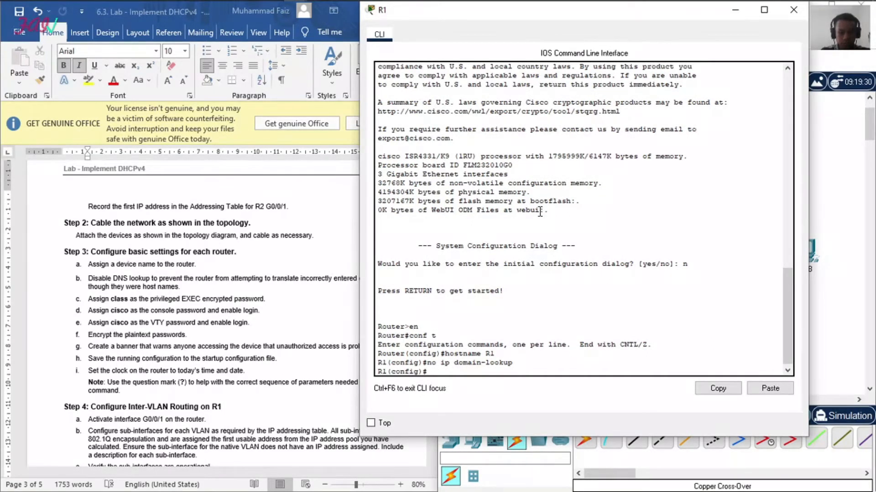
Step: Set R1's encrypted privileged EXEC password with the enable secret command
type("enable secret password")
key("Return")
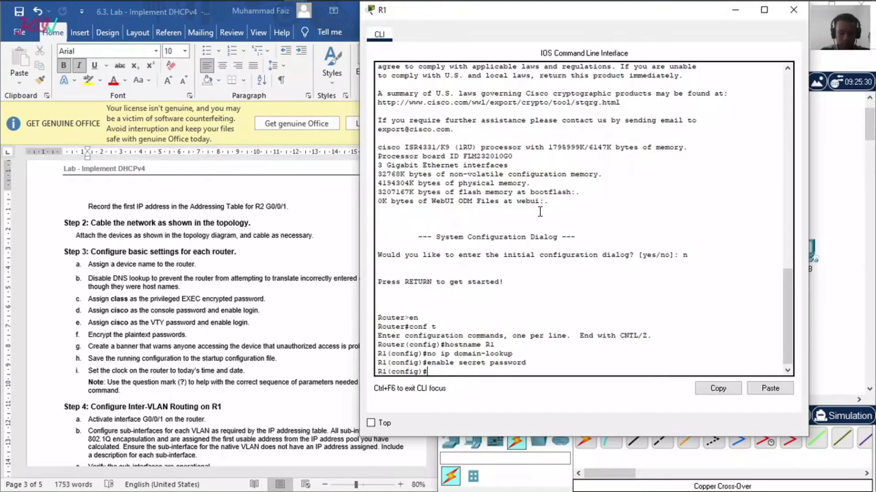
Step: Set the console password on R1's line console 0, enable login and return to global configuration mode
type("line console")
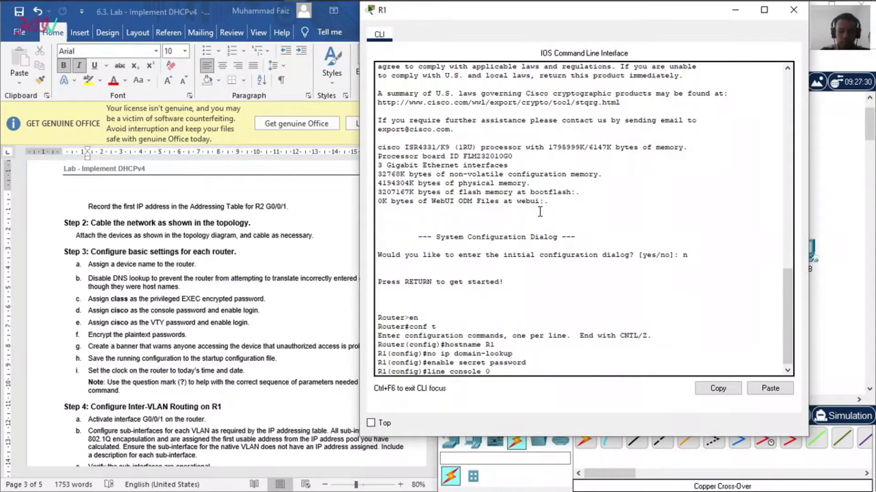
type(" 0")
key("Return")
type("pass cisco")
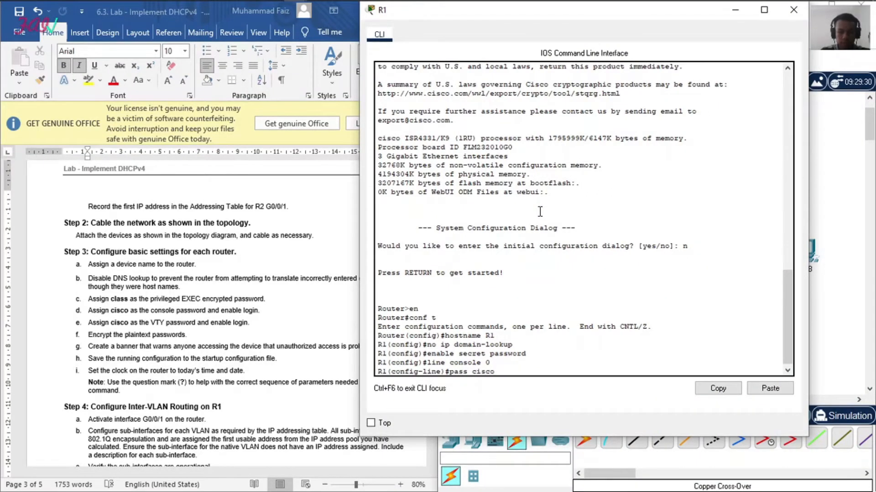
key("Return")
type("login")
key("Return")
type("exit")
key("Return")
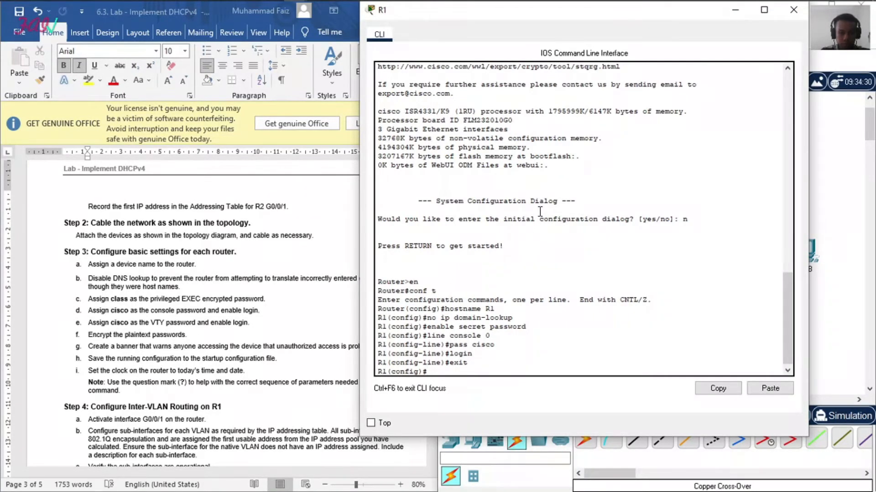
Step: Set the VTY password on R1's lines vty 0 15, enable login and return to global configuration mode
type("line vty 0 15")
key("Return")
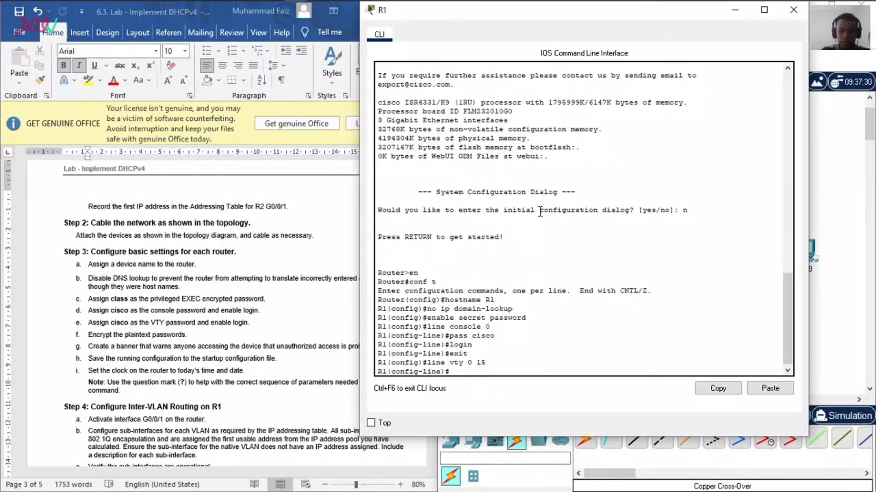
type("pass cis")
type("co")
key("Return")
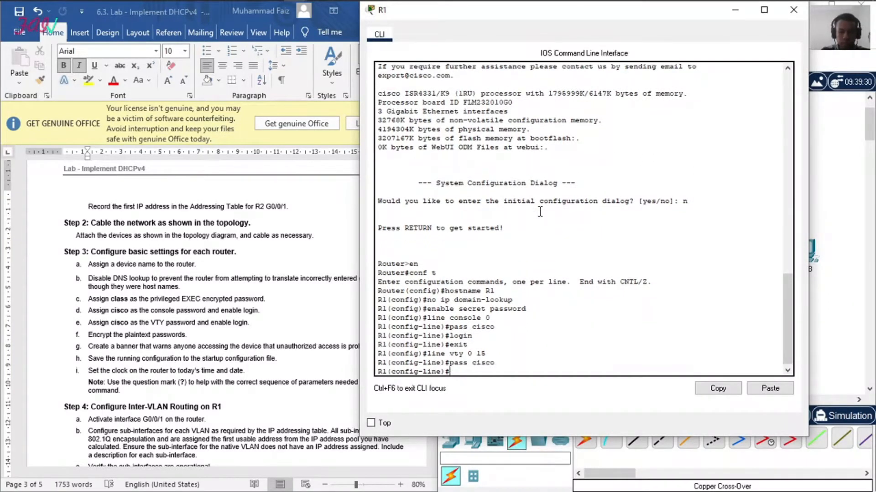
type("login")
key("Return")
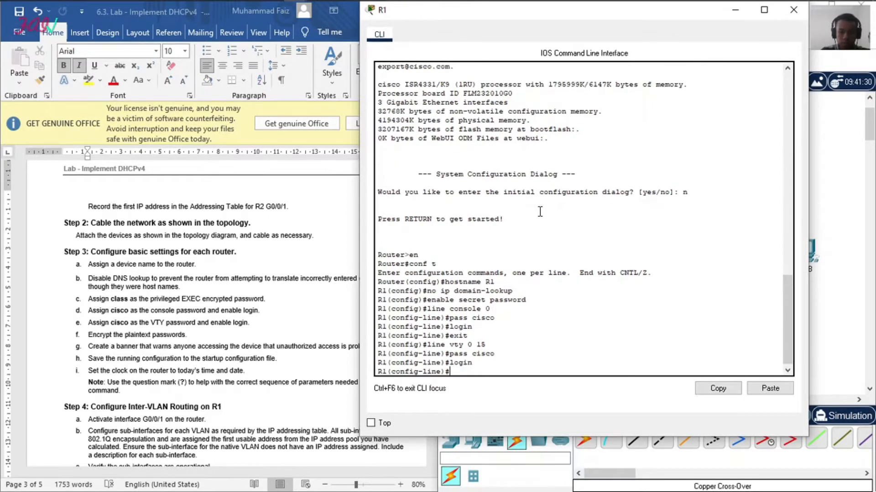
type("exit")
key("Return")
key("Return")
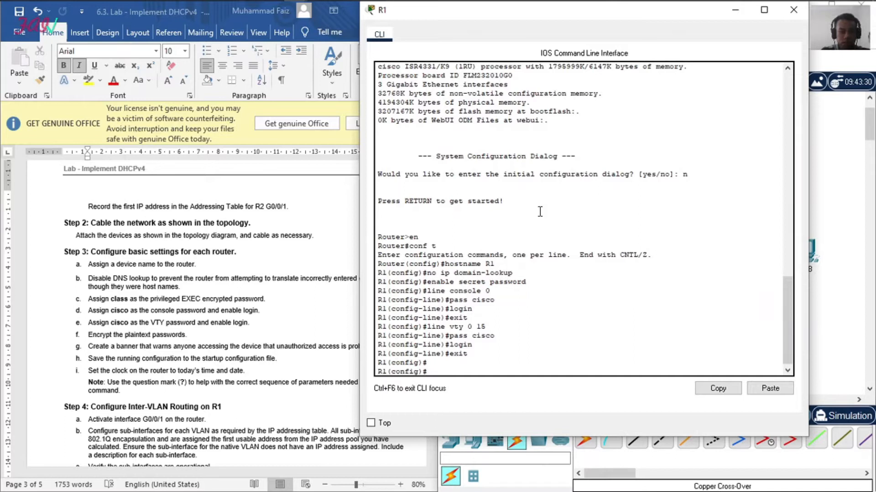
Step: Encrypt R1's plaintext passwords with service password-encr
type("service")
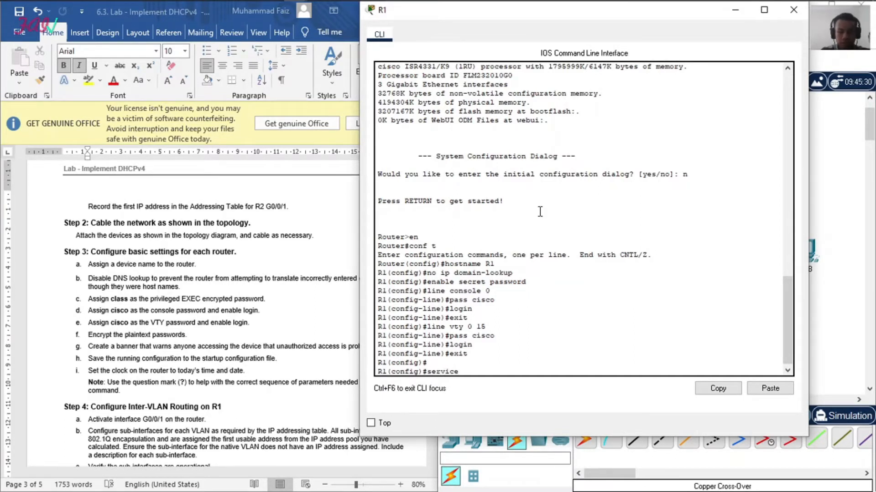
type(" password-enc")
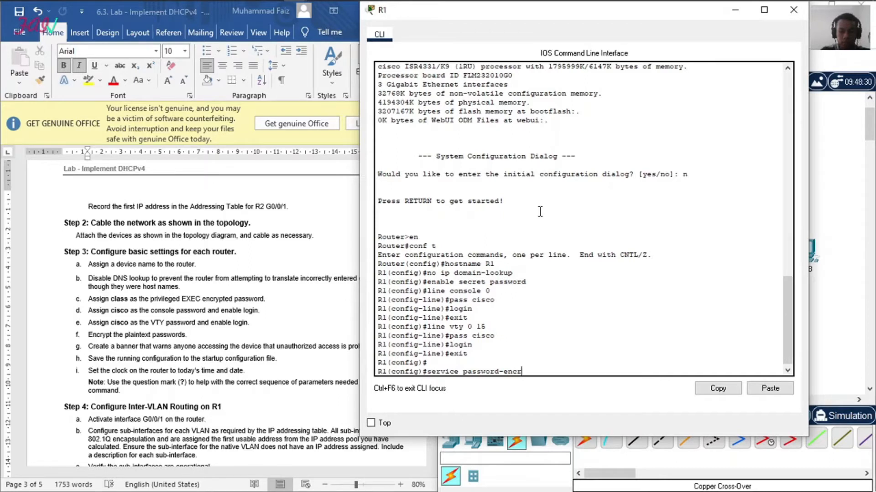
type("r")
key("Return")
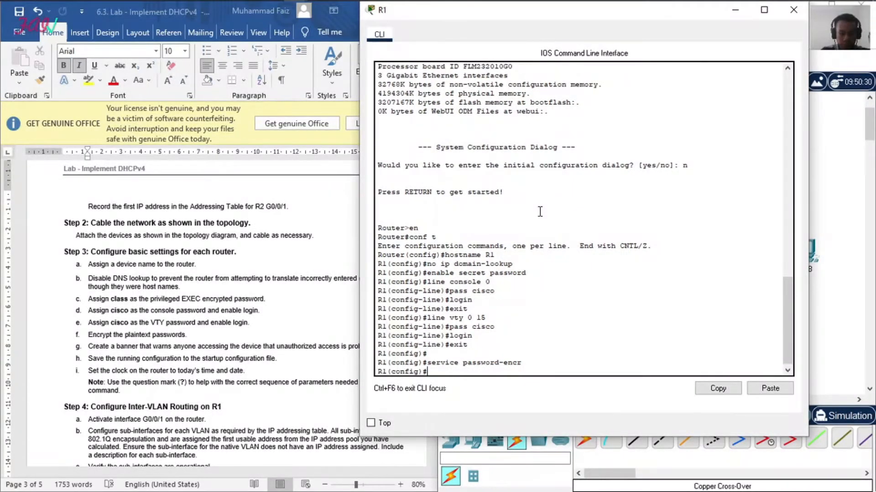
Step: Create the message-of-the-day banner "DILARANG MASUK!" on R1 and return to the lab document's Step 3 instructions
type("banner mot")
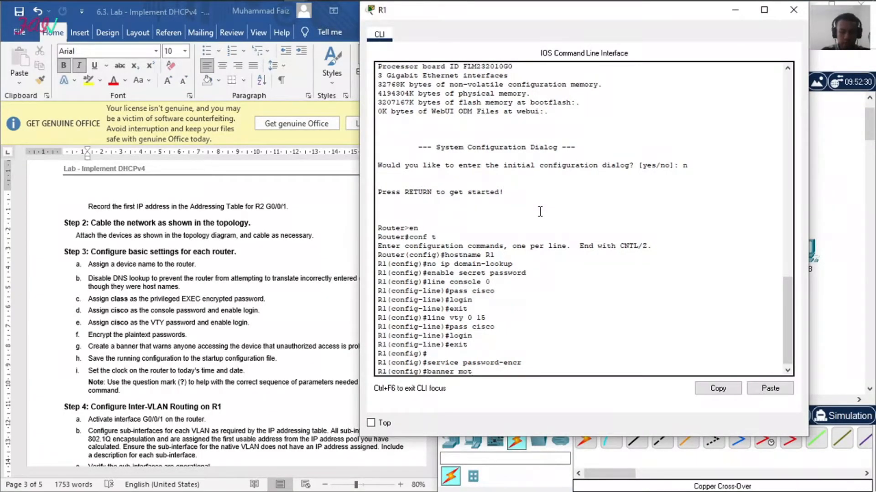
type("d \"DILARANG MASUK!\"")
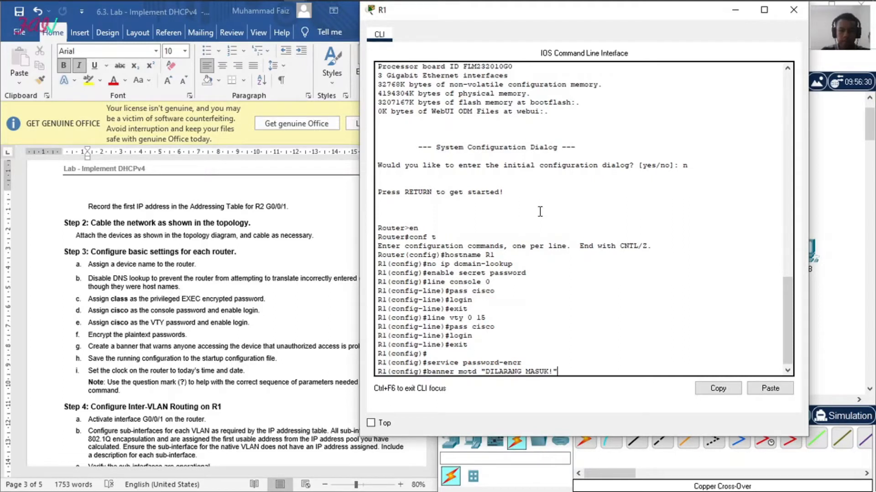
key("Return")
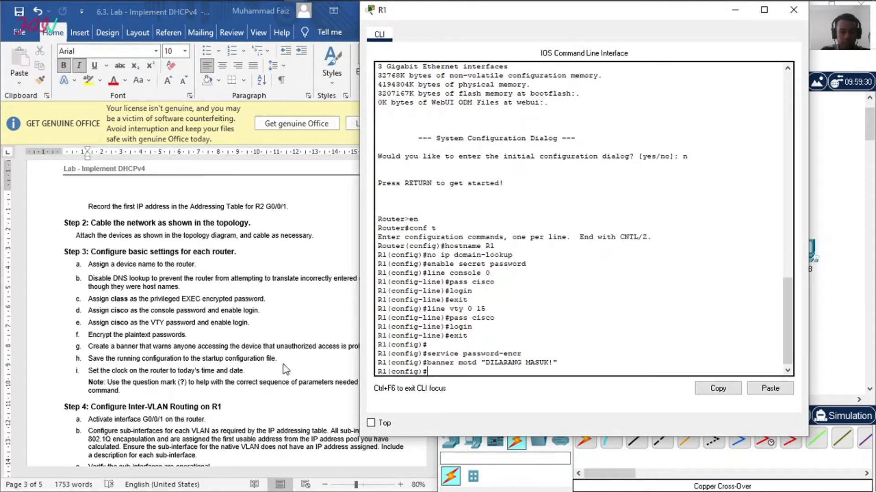
left_click(243, 347)
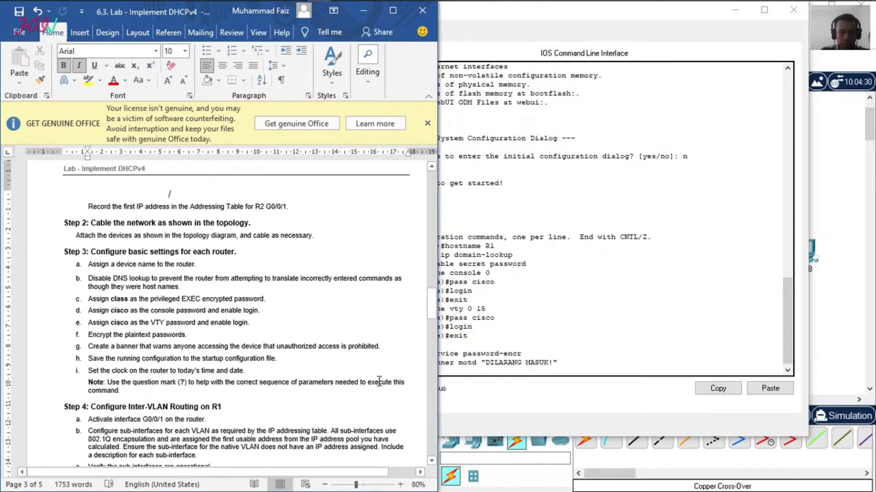
Step: Leave global configuration mode on R1 and query the parameters of the clock set command
left_click(520, 374)
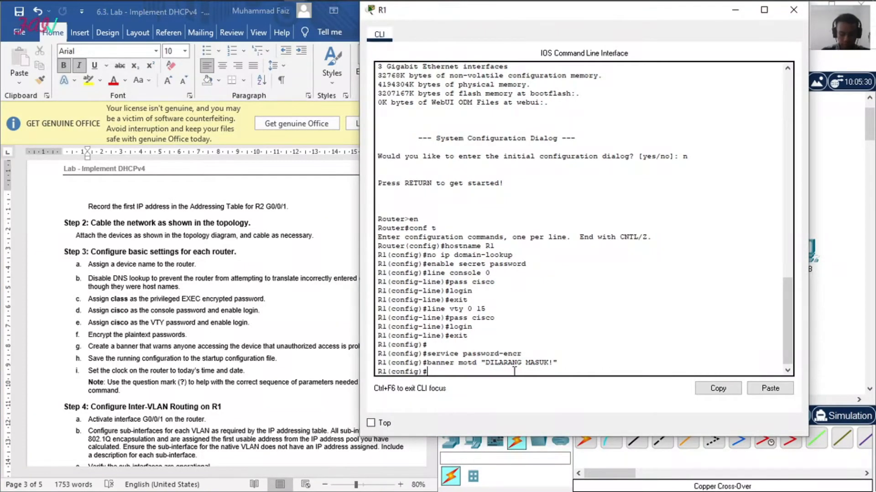
type("ex")
key("Return")
key("Return")
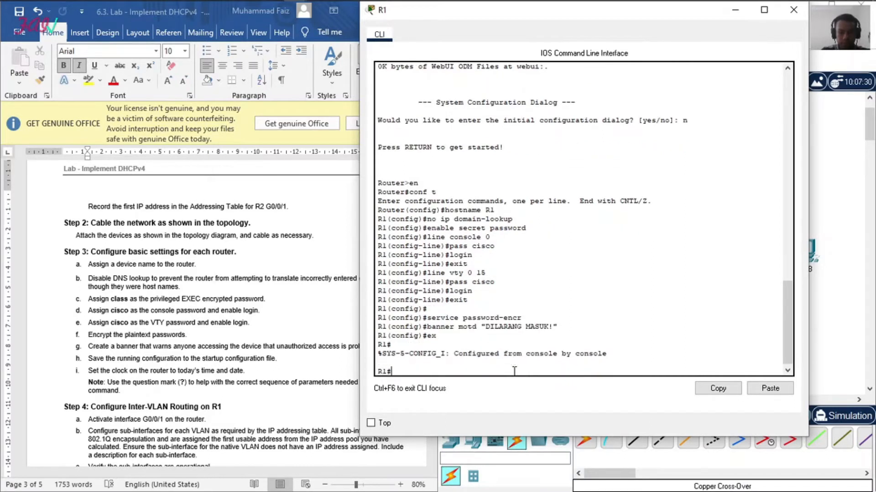
type("clock set?")
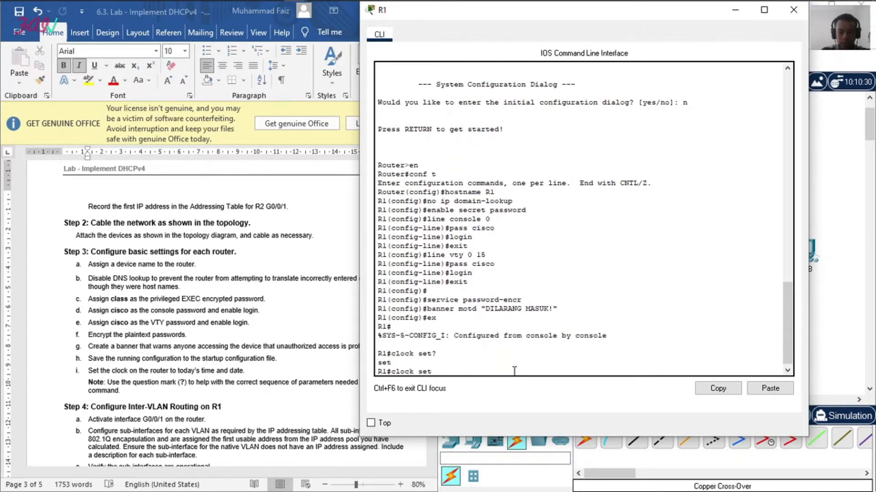
type("clo")
key("BackSpace")
key("BackSpace")
type("?")
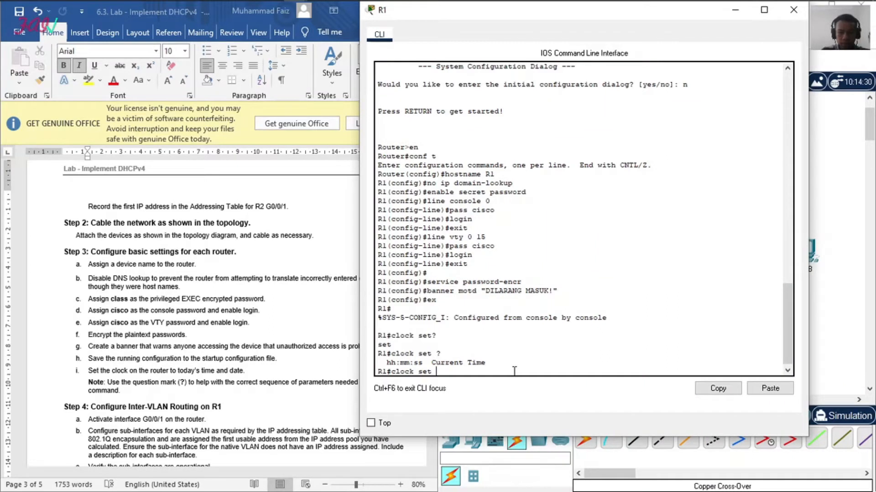
Step: Set R1's clock to 10:02:17 6 July 2021, checking the date parameters with the command help
mouse_move(581, 1)
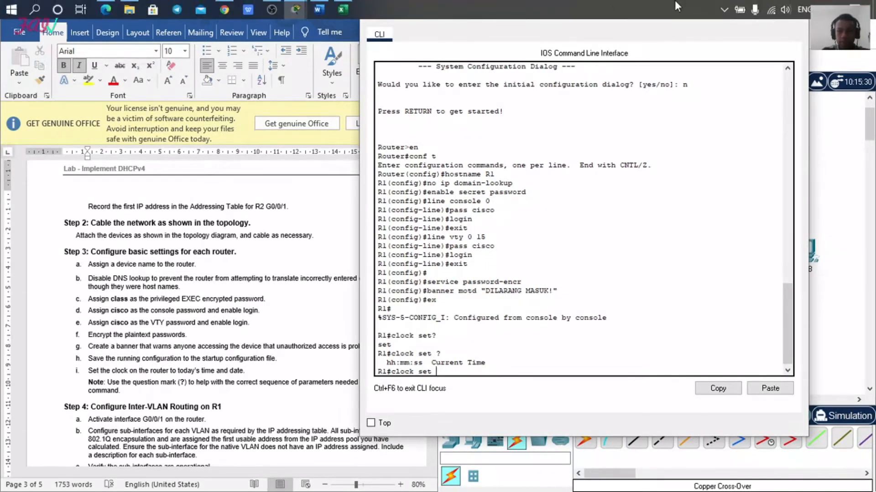
type("10:02")
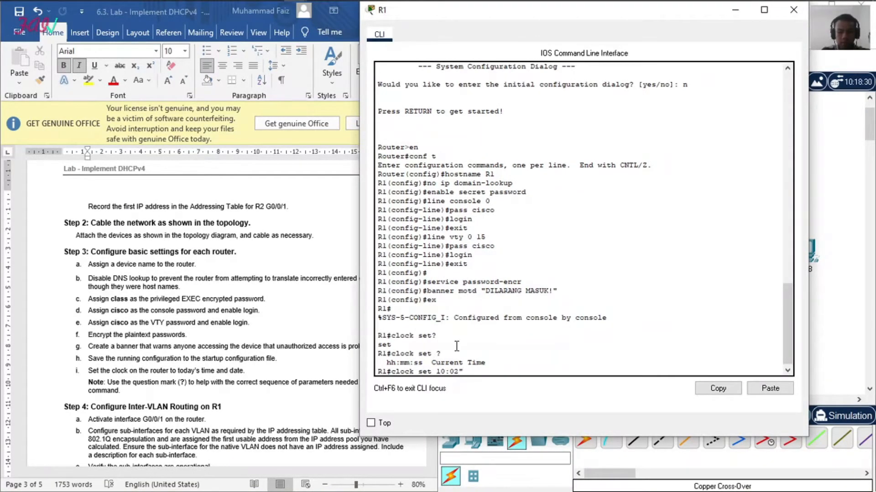
type(":17 ?")
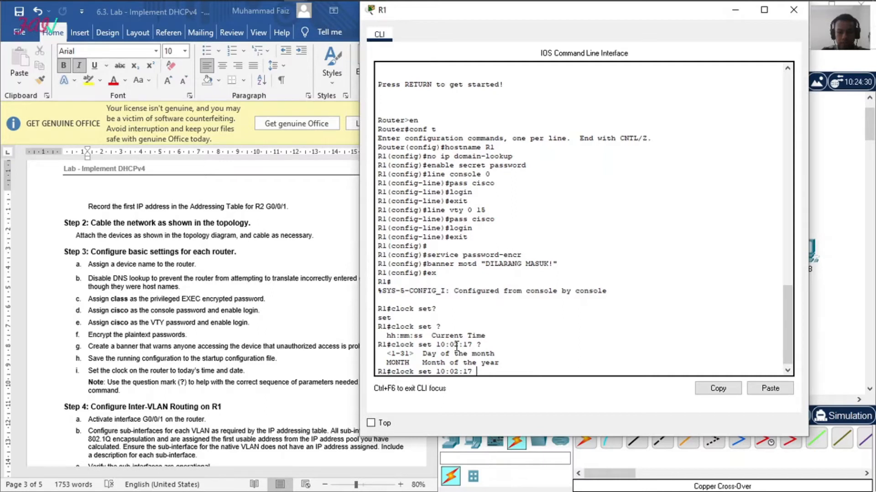
type("6 July 2021")
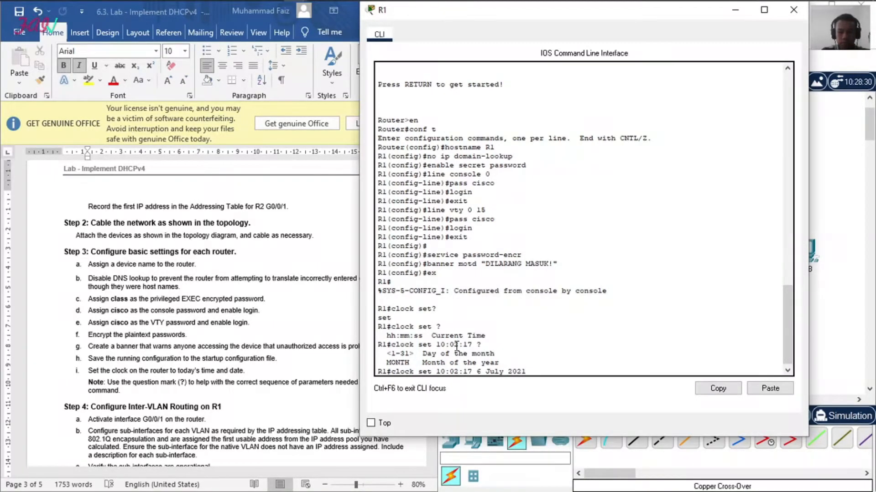
key("Return")
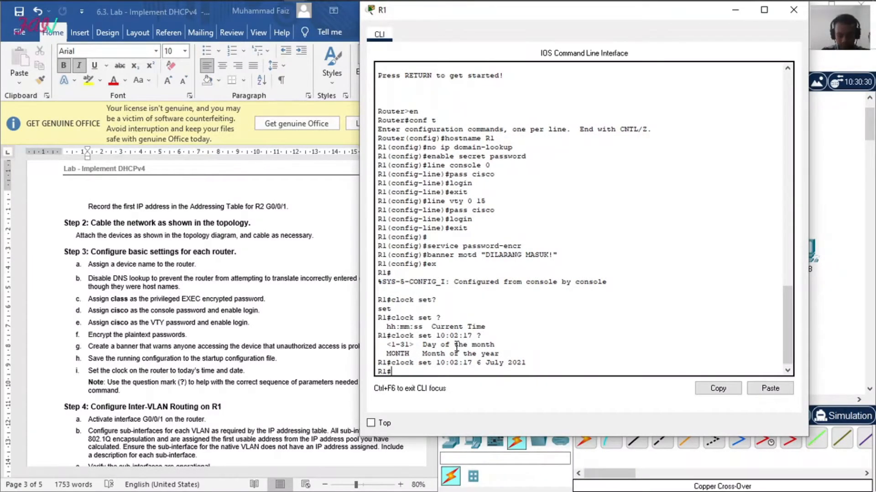
Step: Save R1's running configuration to startup-config with copy run start and close R1's window
type("cop")
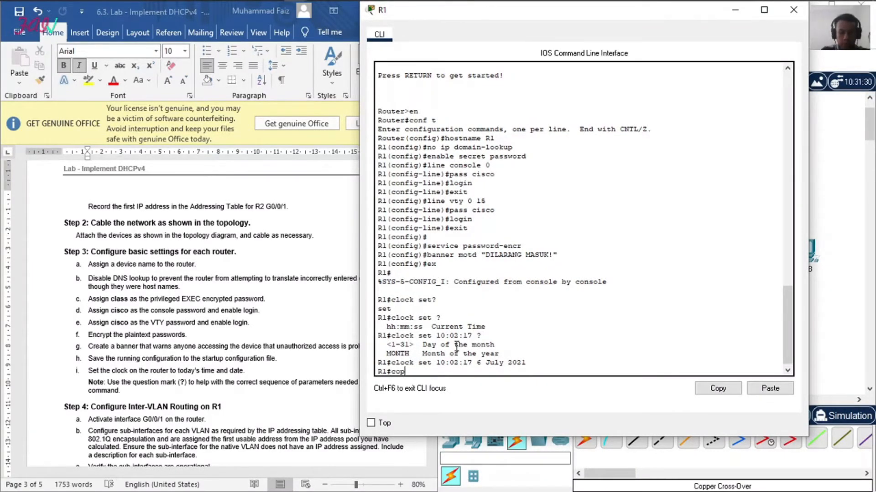
type("y run start")
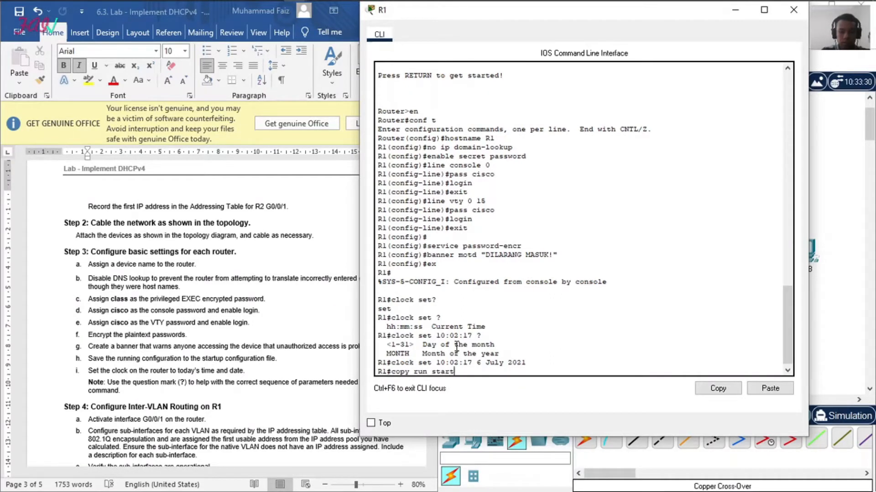
key("Return")
key("Return")
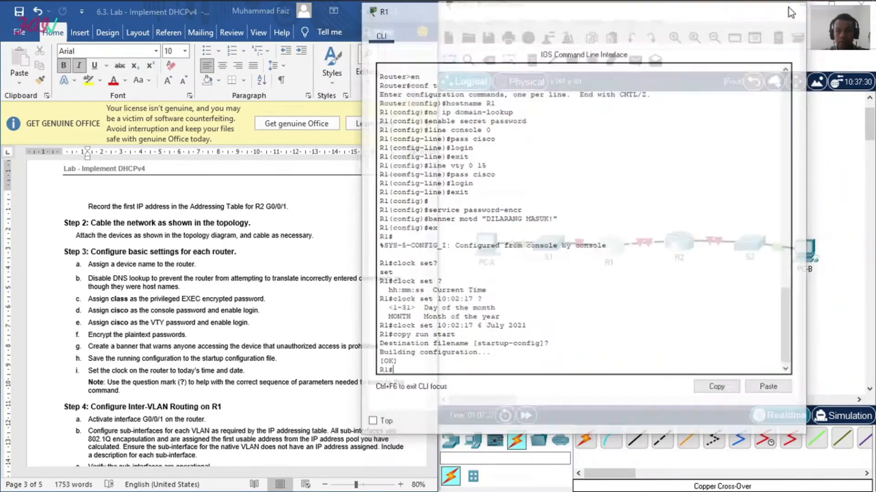
left_click(790, 9)
Step: Open the CLI of router R2 and enter global configuration mode
left_click(679, 243)
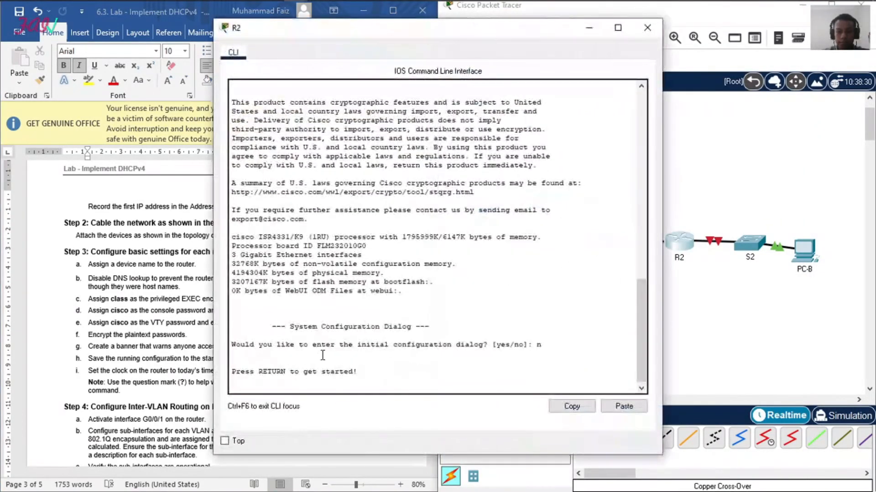
key("Return")
type("en")
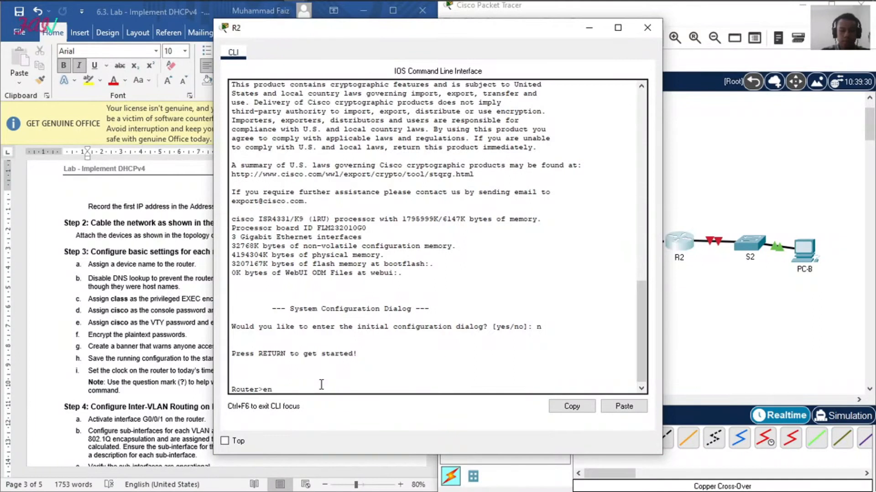
key("Return")
type("conf t")
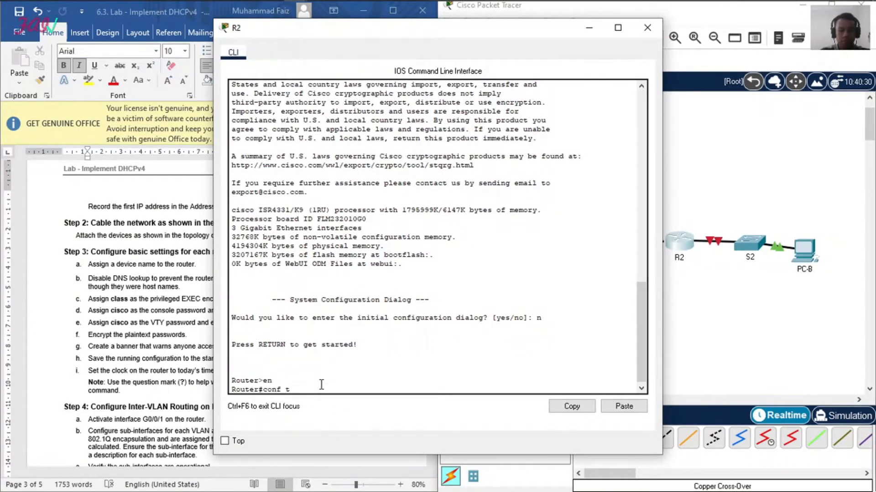
key("Return")
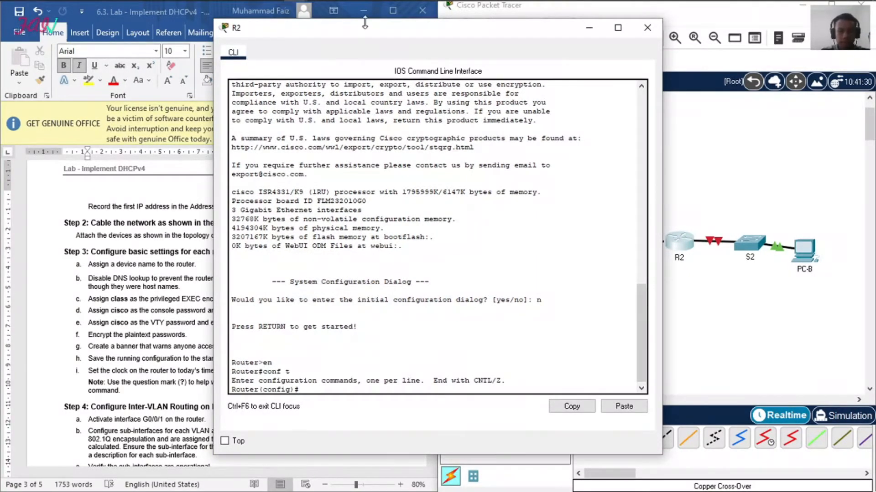
Step: Assign the hostname R2 to the second router and disable DNS lookup with no ip domain-lookup
left_click_drag(370, 27, 497, 24)
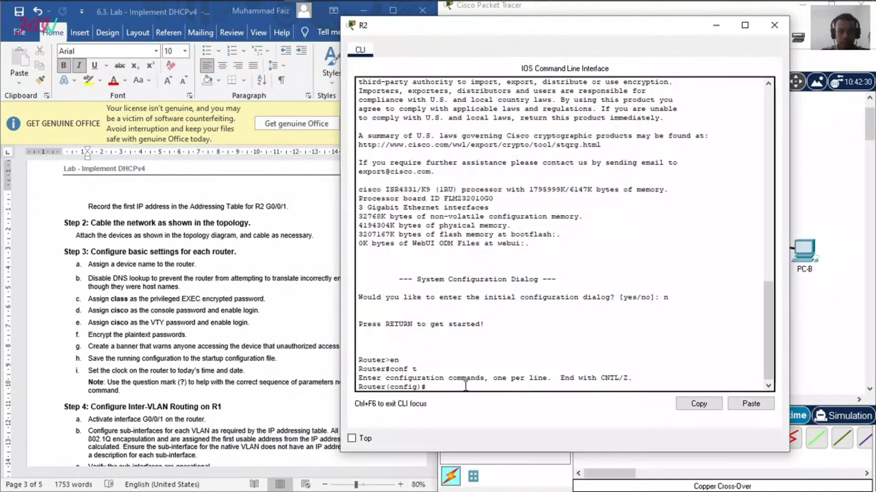
type("hostname R2")
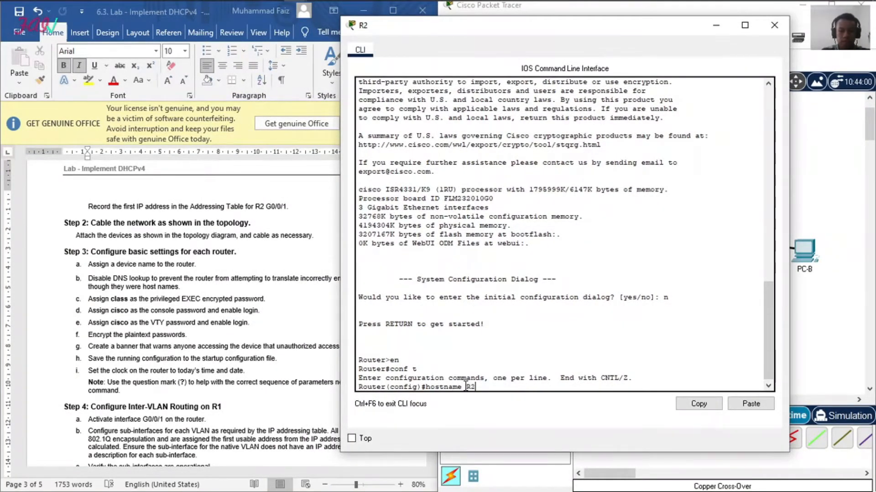
key("Return")
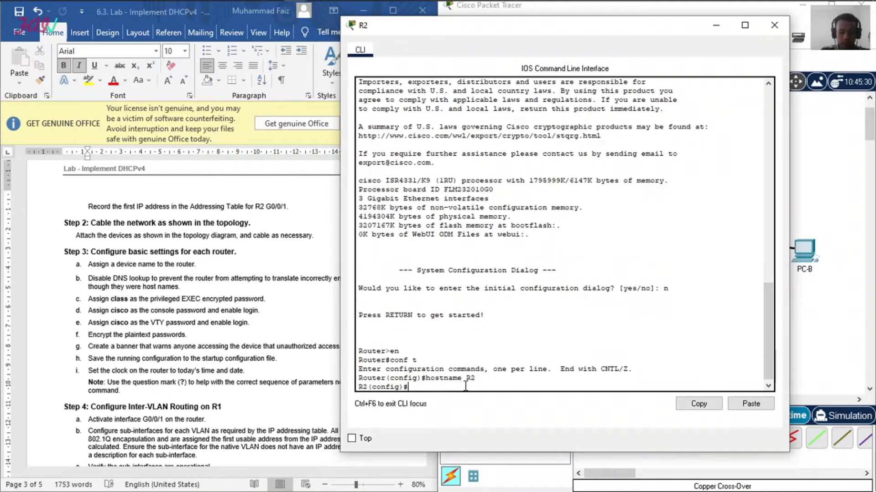
type("domain-lookup")
key("Return")
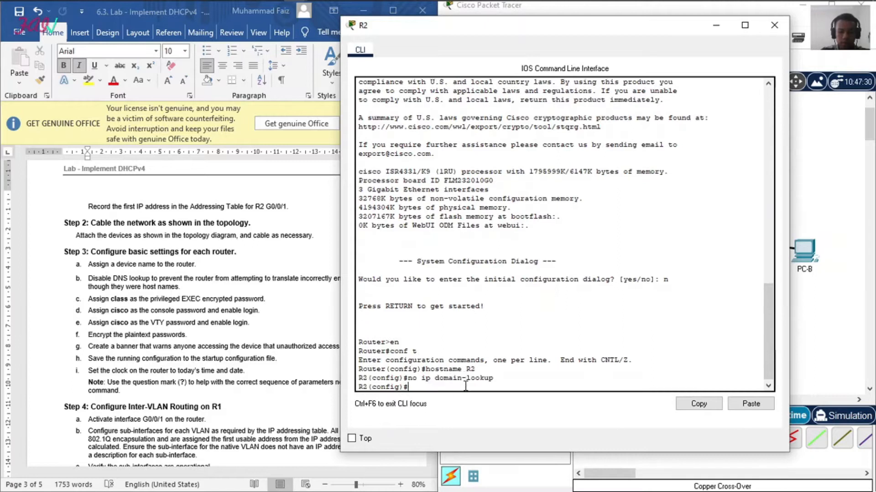
Step: Set the encrypted privileged EXEC password on R2 with enable secret
type("enable secret class")
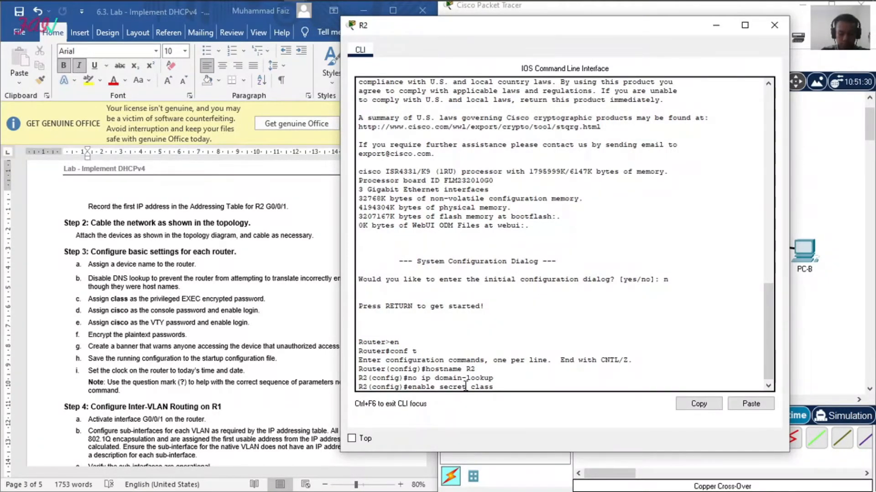
key("Return")
Step: Set the console password on R2's line console 0, enable login and return to global configuration mode
type("line console 0")
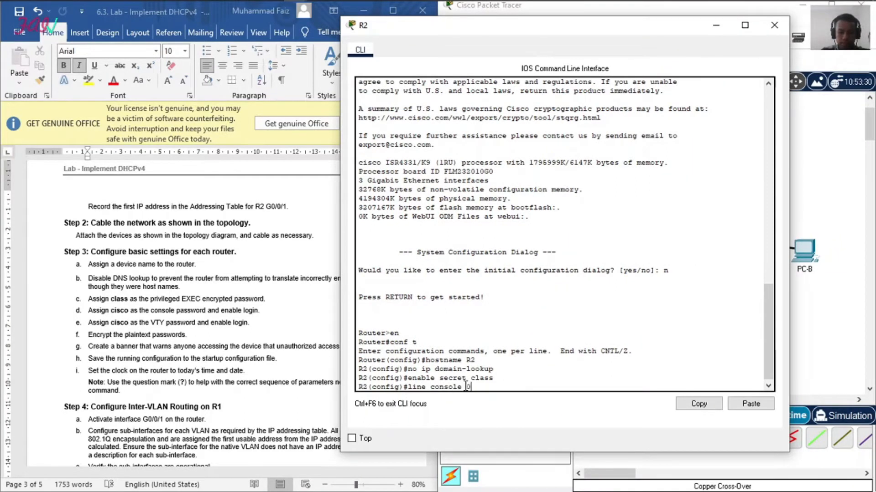
key("Return")
type("pass cis")
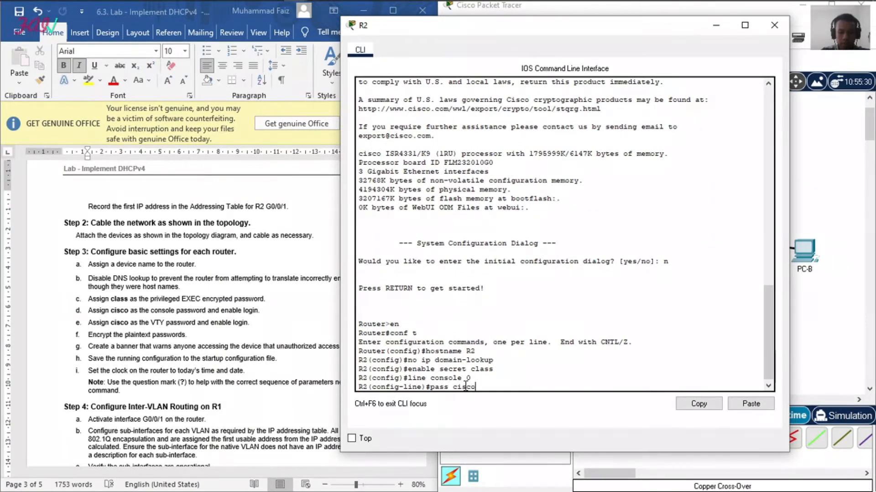
type("co")
key("Return")
type("login")
key("Return")
type("exit")
key("Return")
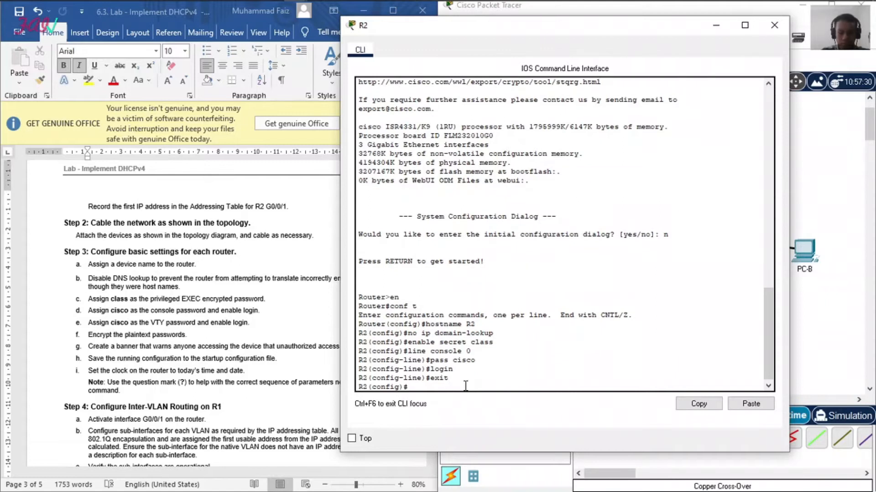
Step: Set the VTY password on R2's lines vty 0 15, enable login and return to global configuration mode
type("line vty 0 15")
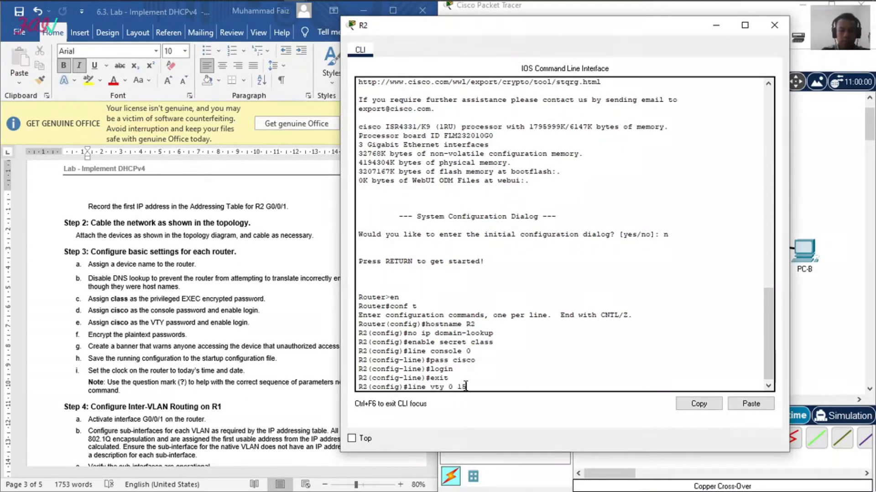
key("Return")
type("pass cisco")
key("Return")
type("login")
key("Return")
type("exit")
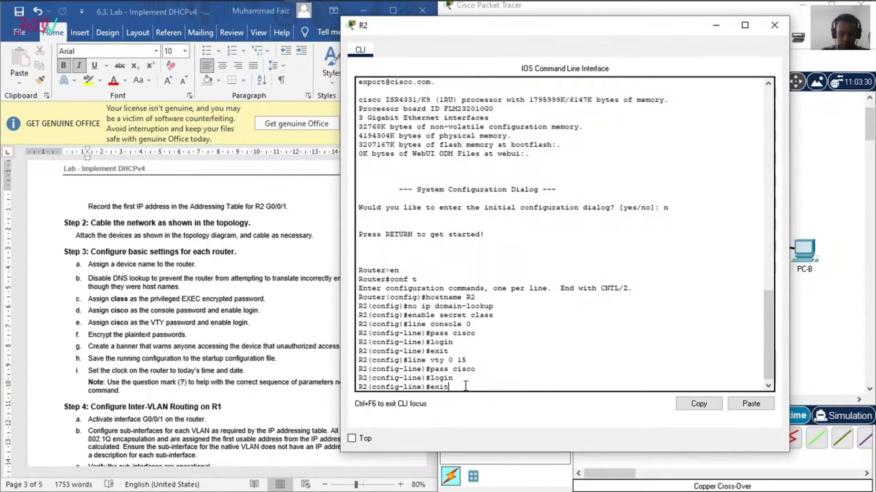
key("Return")
Step: Encrypt R2's plaintext passwords with service password-encryption
type("service pass")
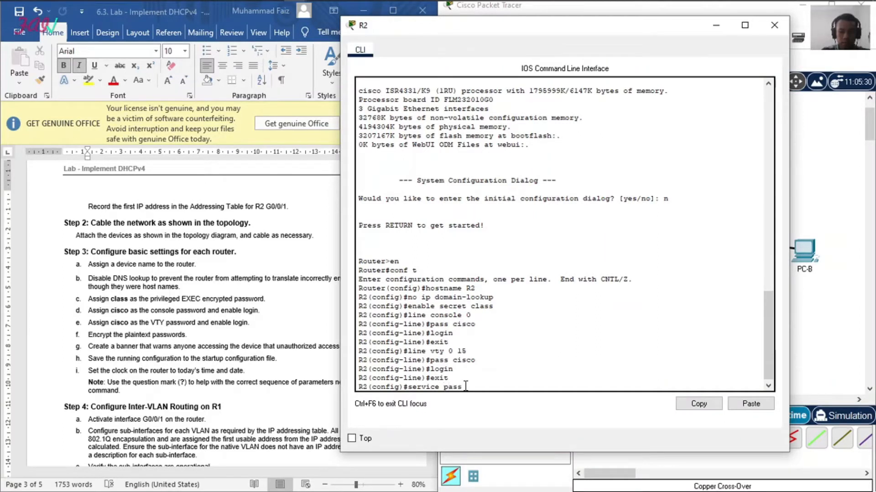
type("word-encryption")
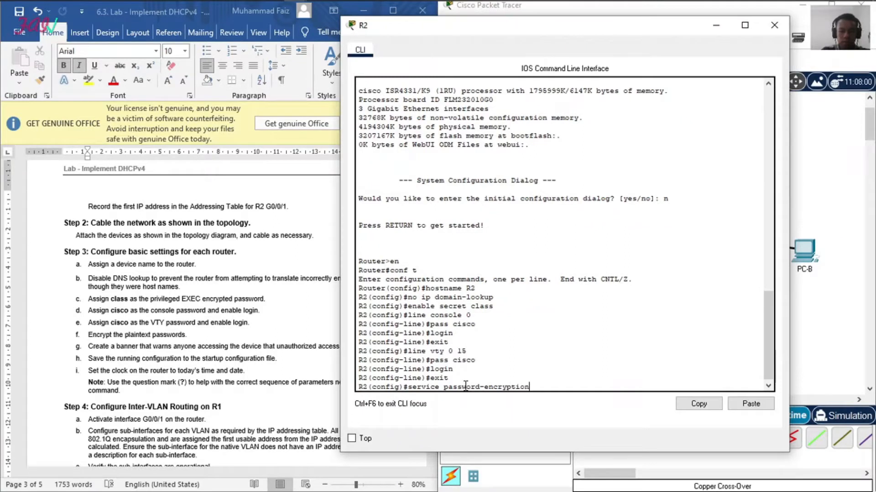
key("Return")
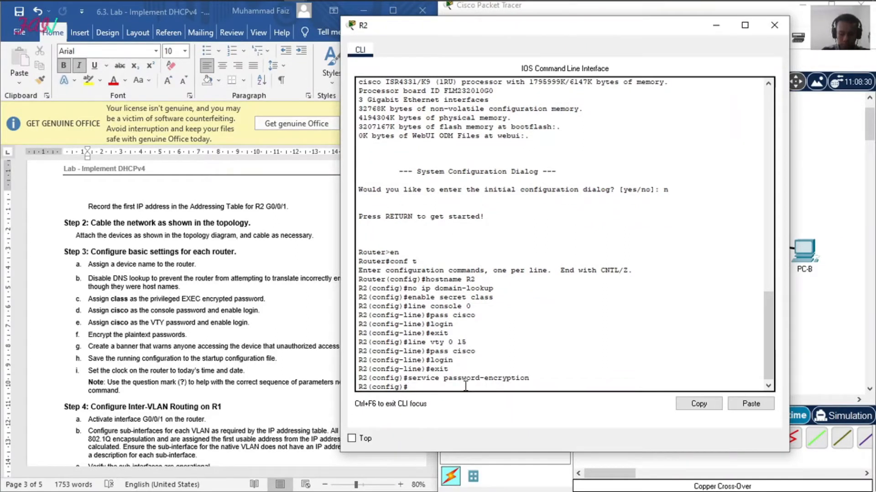
Step: Create the message-of-the-day banner "DILARANG MASUK!" on R2
type("banner")
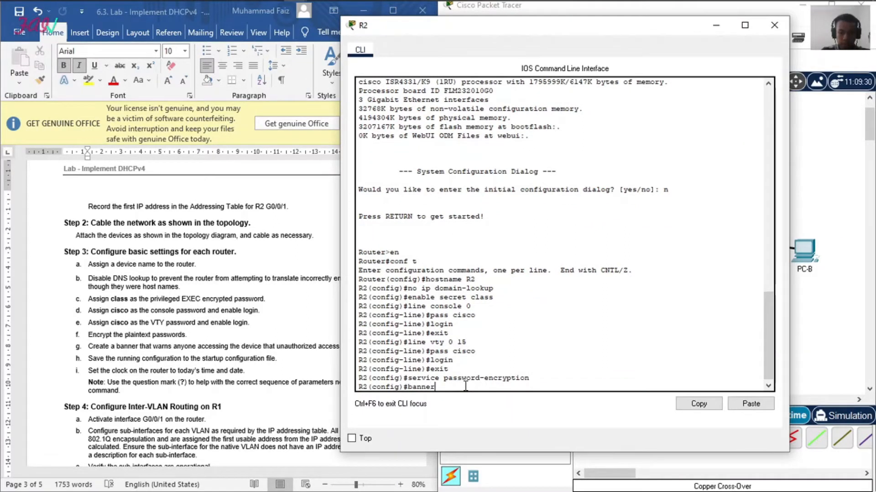
type(" motd ")
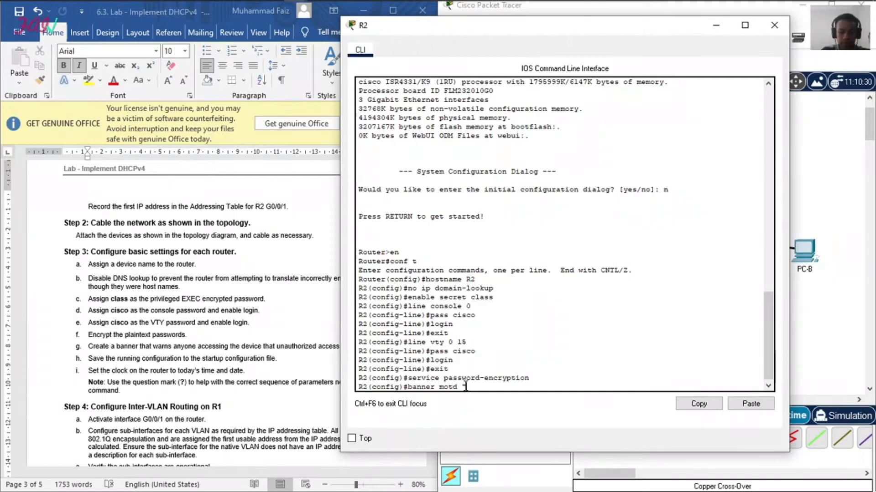
type("\"DILARANG MASUK")
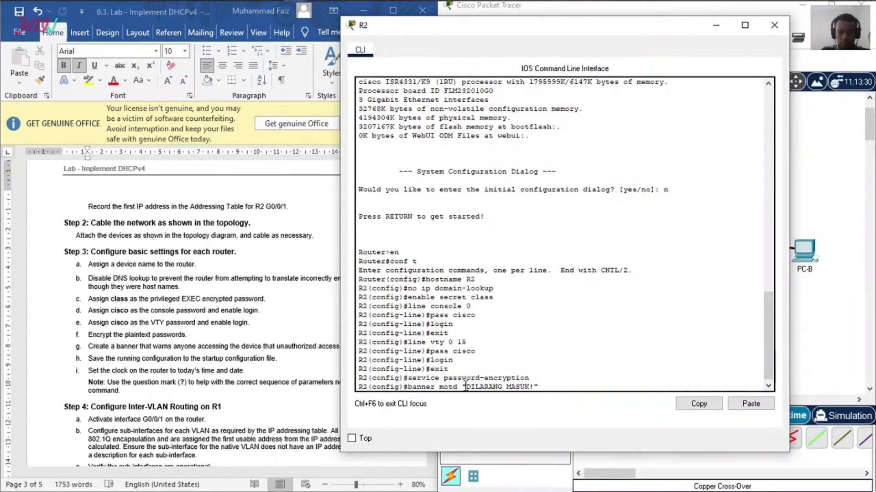
type("!\"")
key("Return")
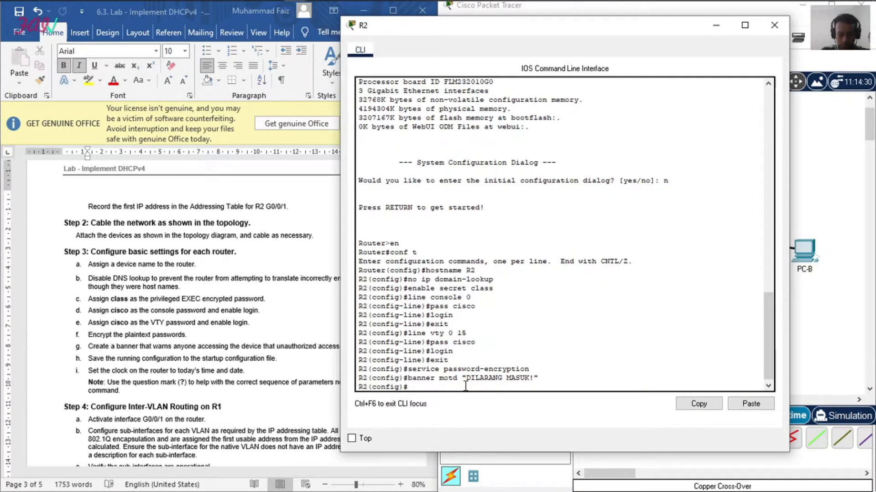
Step: Exit global configuration mode on R2 and set its clock to 10:04:54 6 July 2021
type("exit")
key("Return")
key("Return")
type("clock set")
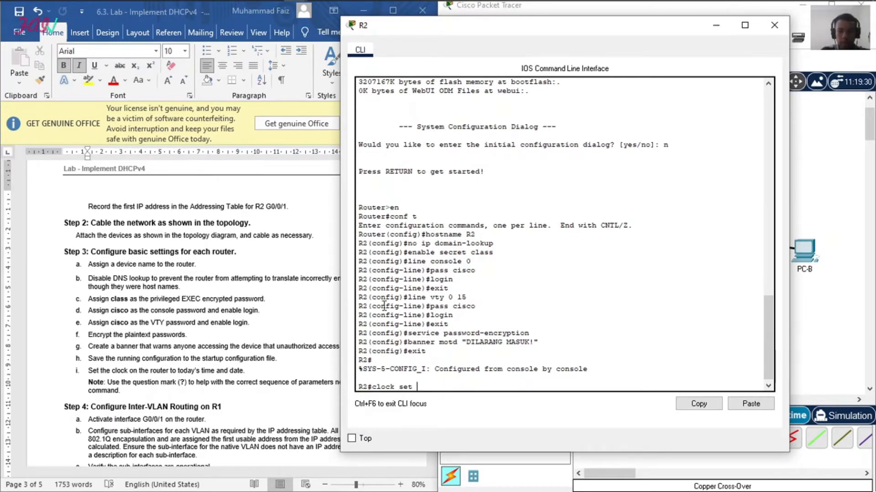
type("10")
type(":34")
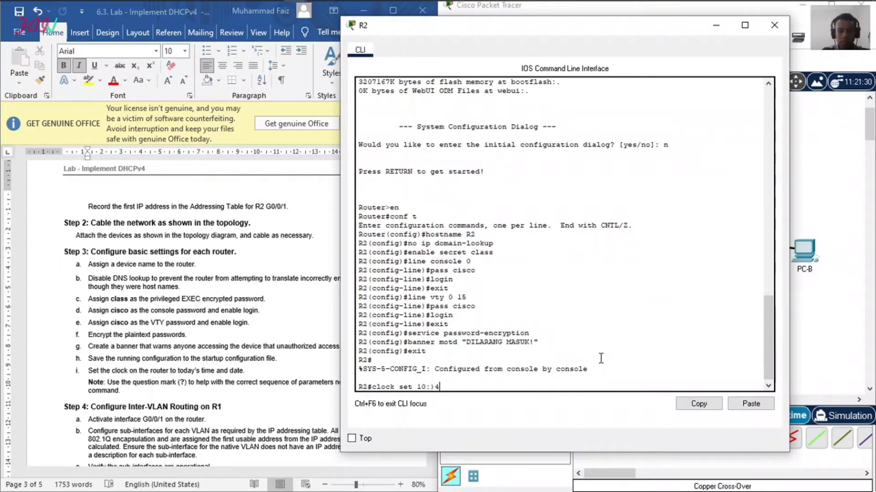
type("0")
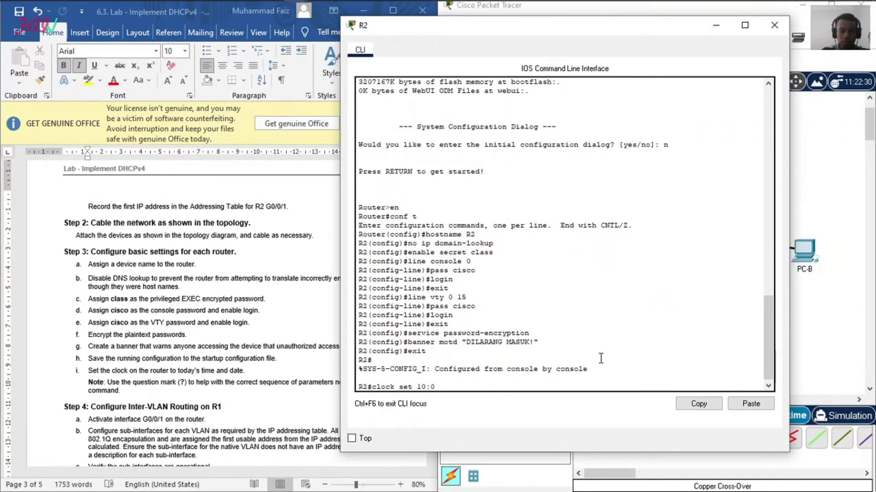
type("4:54 6 July 2021")
key("Return")
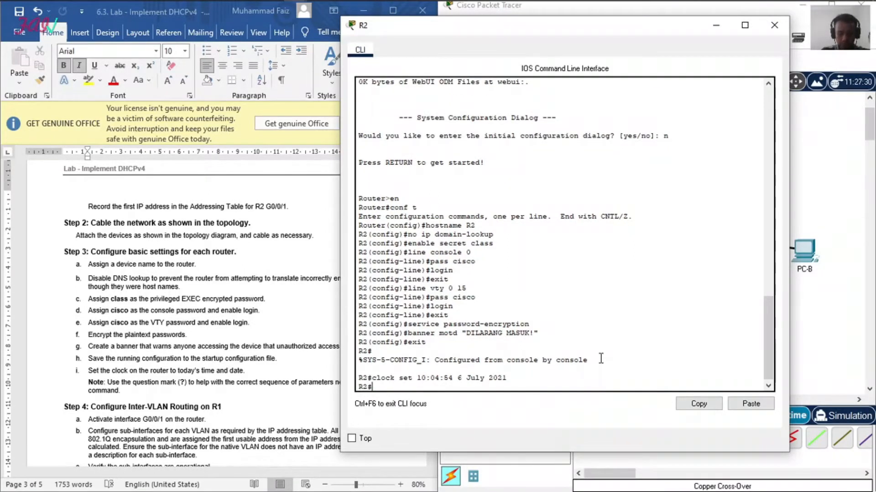
Step: Save R2's running configuration to the startup configuration, accepting the default destination filename
type("copy run")
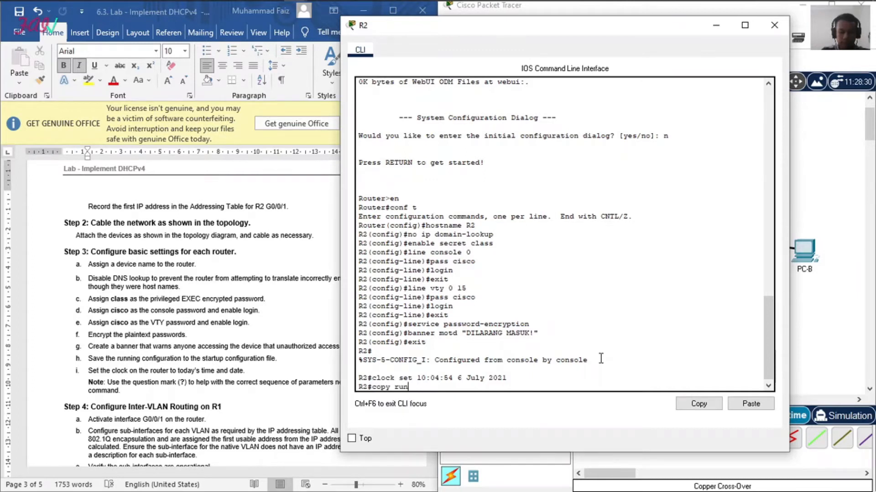
type(" start")
key("Return")
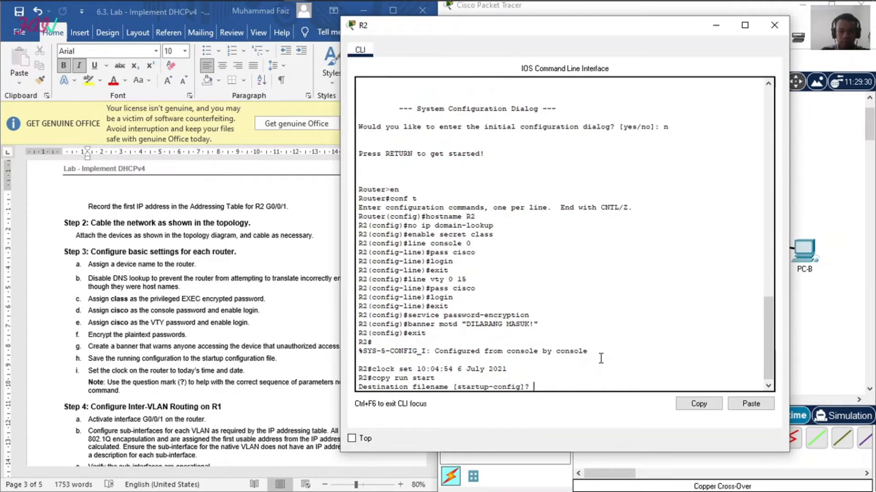
key("Return")
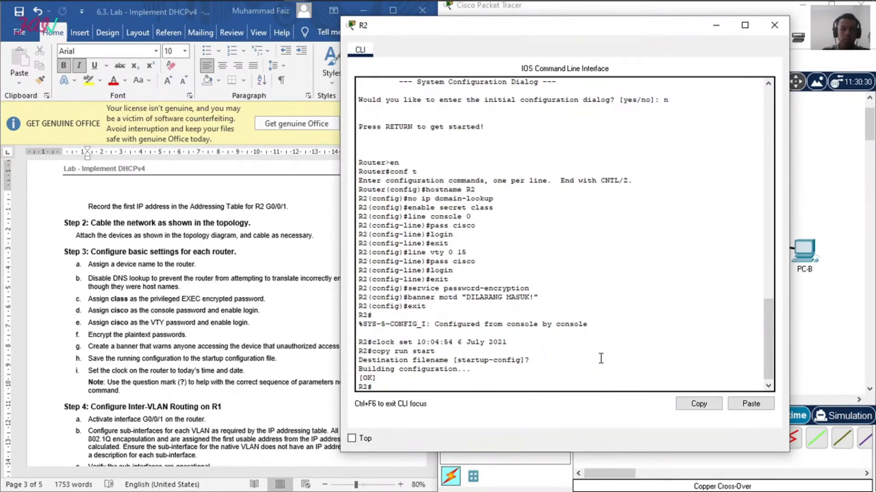
Step: Bring Step 4 of the lab document into view, close R2's window and open R1's command line
left_click(223, 342)
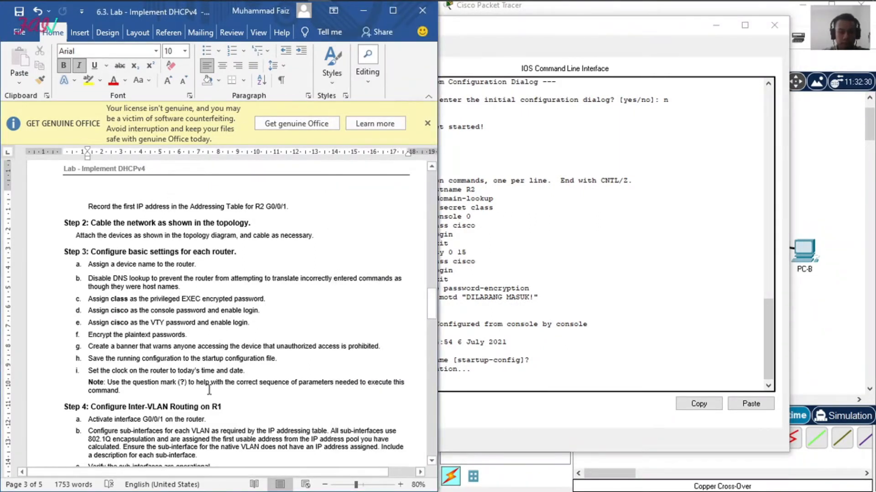
scroll(209, 390, "down", 3)
left_click(302, 329)
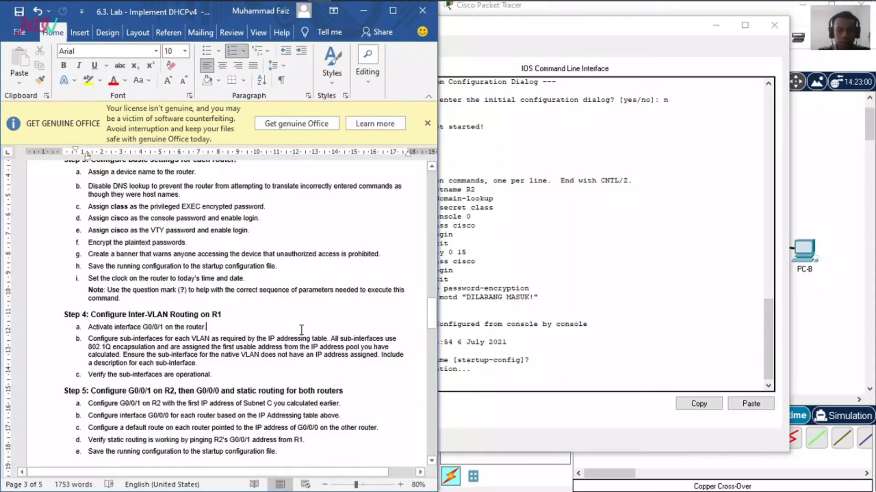
key("alt+Tab")
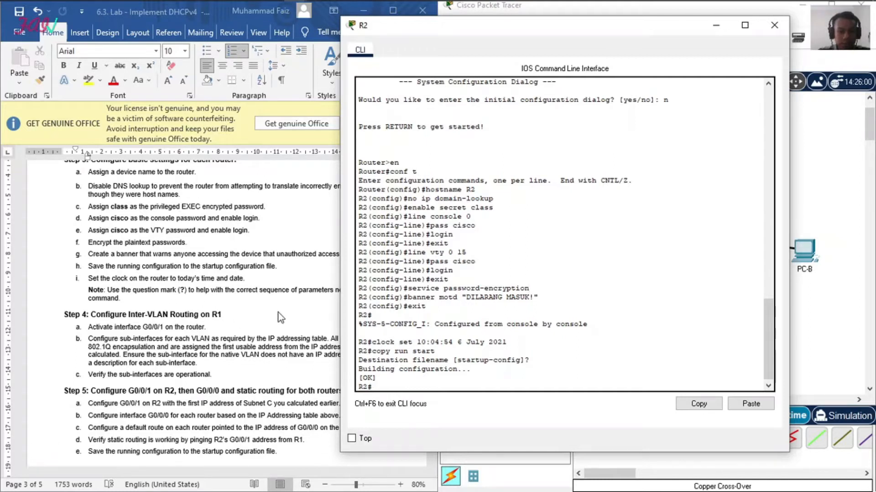
key("alt+Tab")
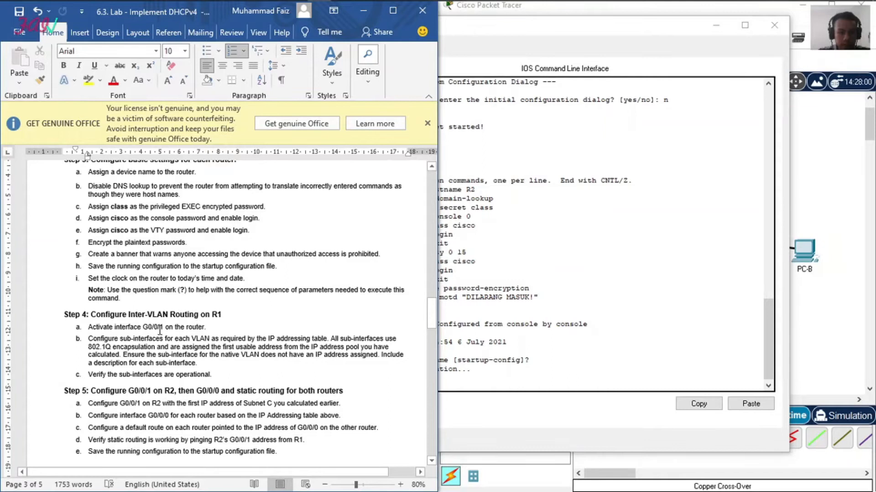
left_click(774, 25)
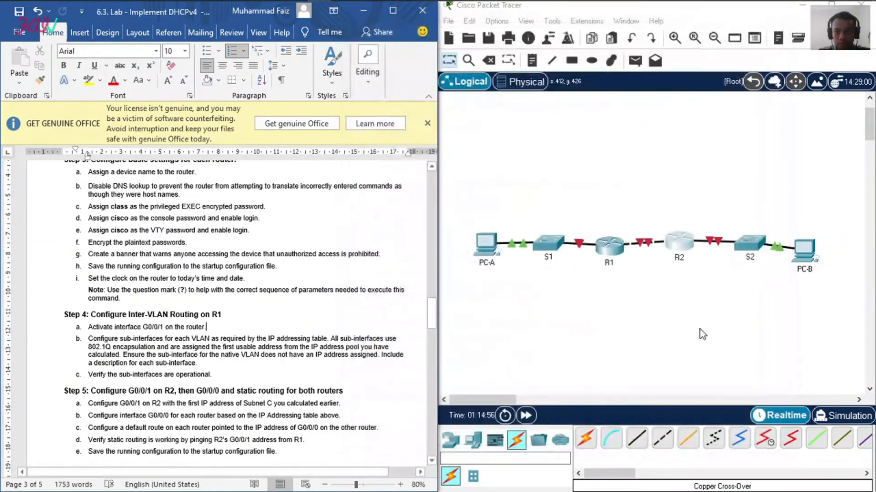
left_click(610, 256)
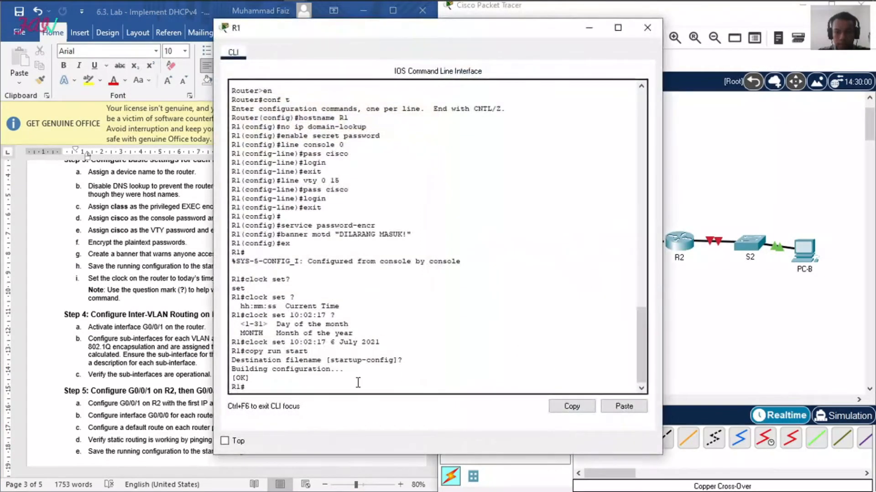
Step: Activate interface g0/0/1 on R1 with no shut from global configuration mode
type("conf t")
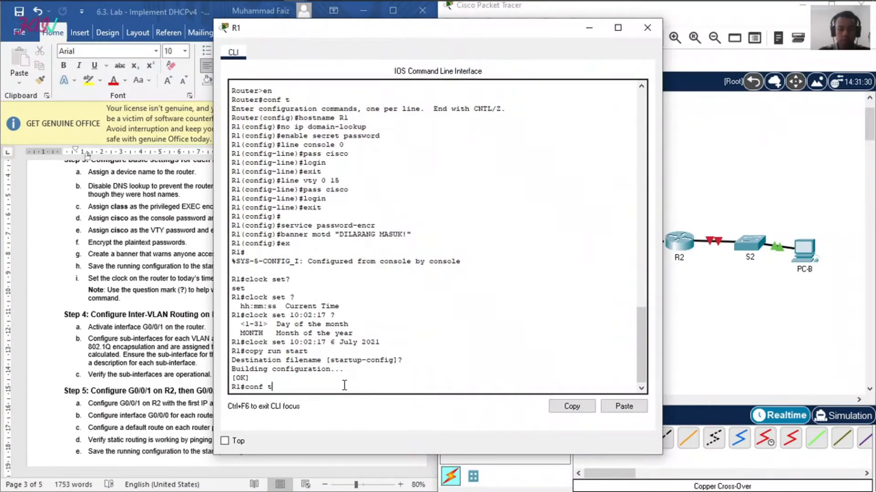
key("Return")
type("ing")
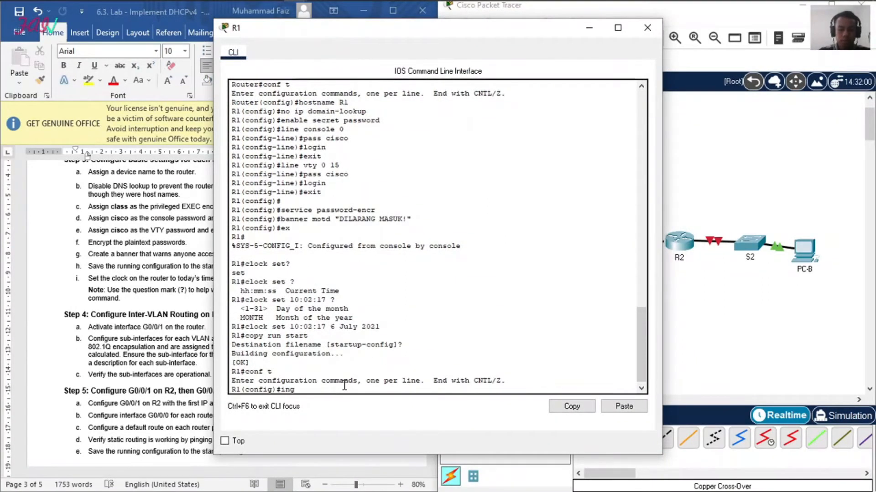
key("BackSpace")
type("t g")
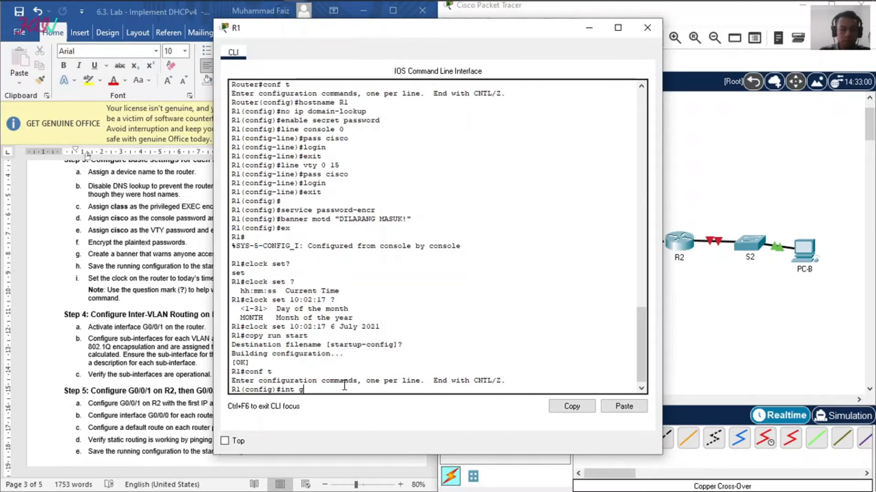
type("0/0/1")
key("Return")
type("no shut")
key("Return")
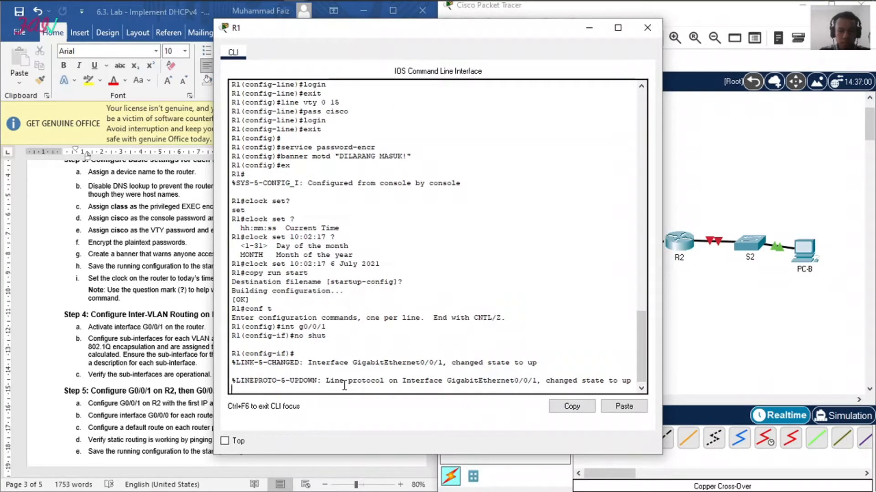
left_click_drag(574, 382, 614, 386)
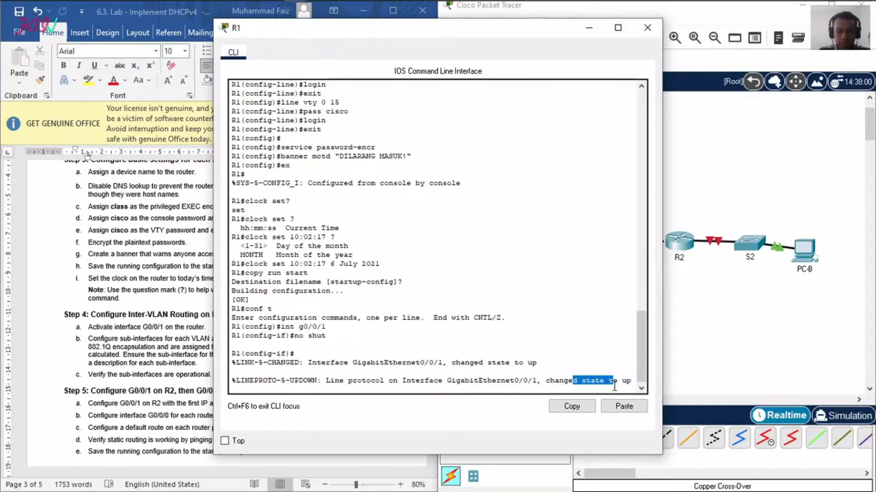
key("Return")
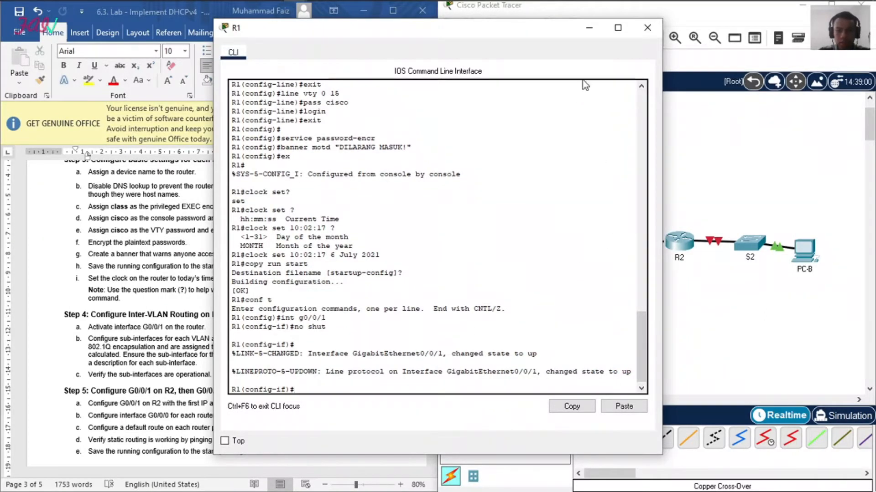
Step: Move R1's window clear of the lab document and highlight "sub-interfaces" in Step 4b in yellow
left_click(663, 179)
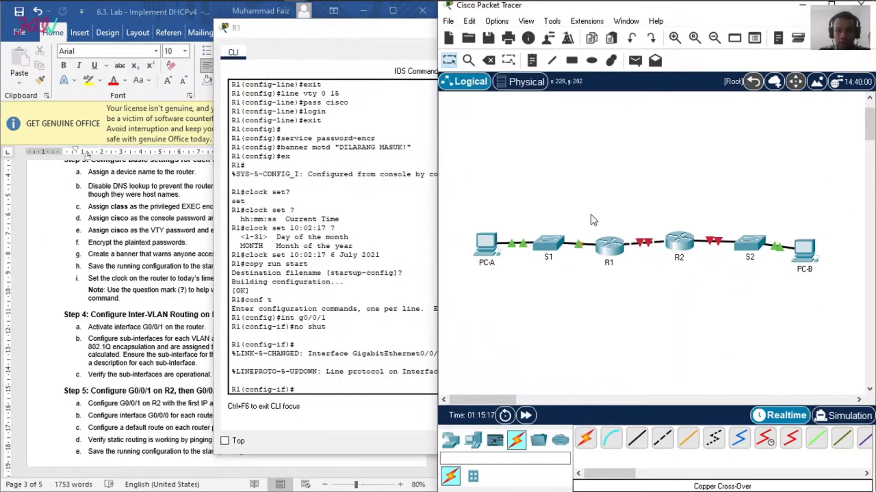
left_click_drag(385, 34, 584, 33)
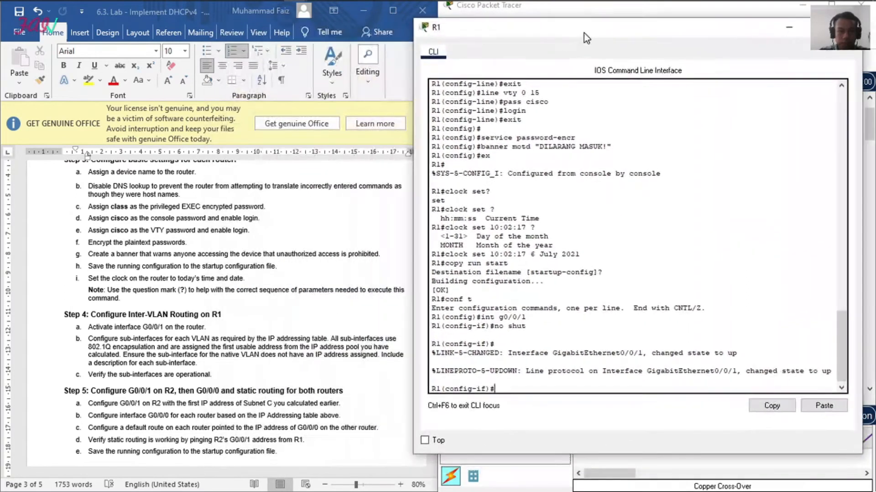
left_click(300, 244)
left_click_drag(120, 339, 161, 339)
left_click(88, 80)
left_click(207, 329)
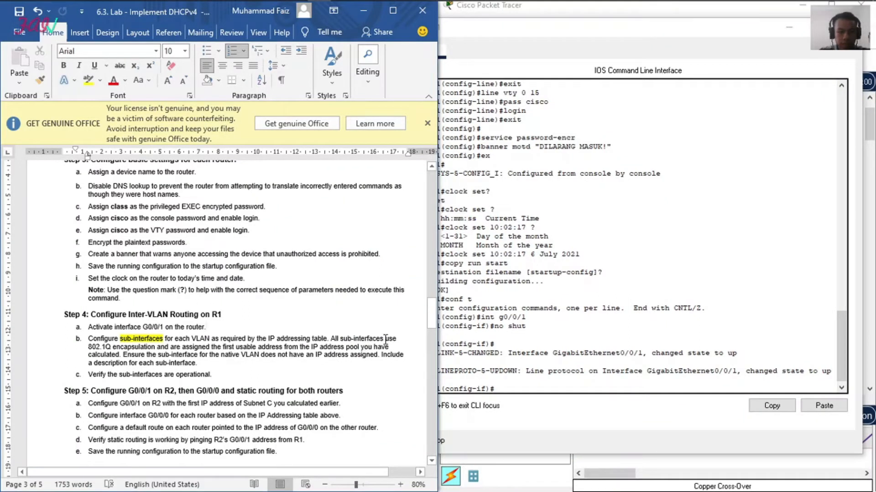
Step: Highlight "802.1Q encapsulation", "native VLAN" and "description for" in yellow in Step 4b of the lab document
left_click_drag(88, 347, 156, 347)
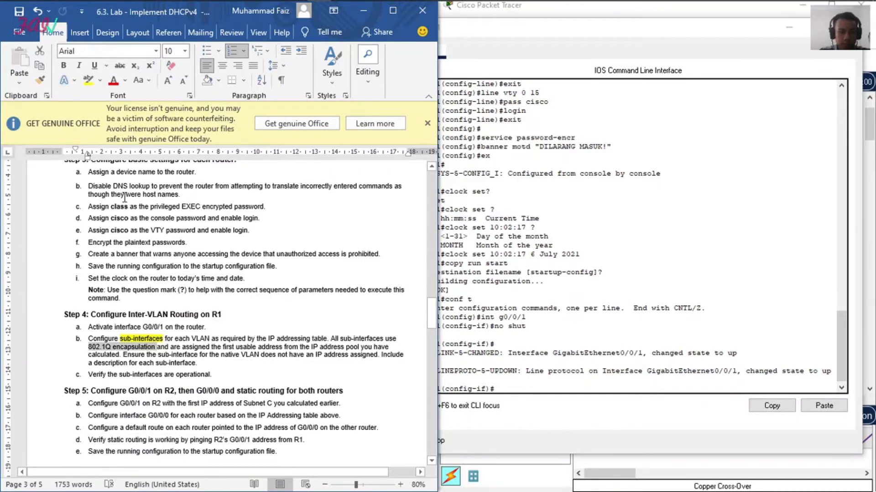
left_click(88, 80)
left_click(233, 348)
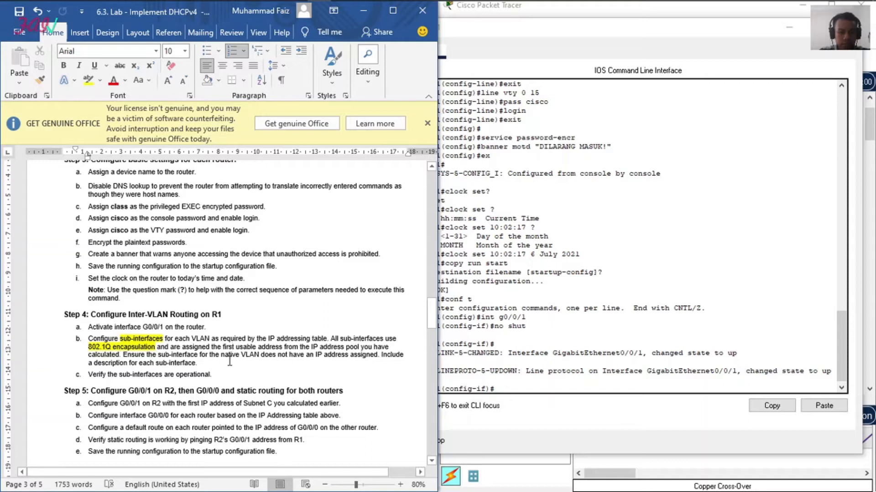
left_click_drag(226, 356, 260, 356)
left_click(88, 80)
key("Right")
left_click_drag(94, 363, 139, 363)
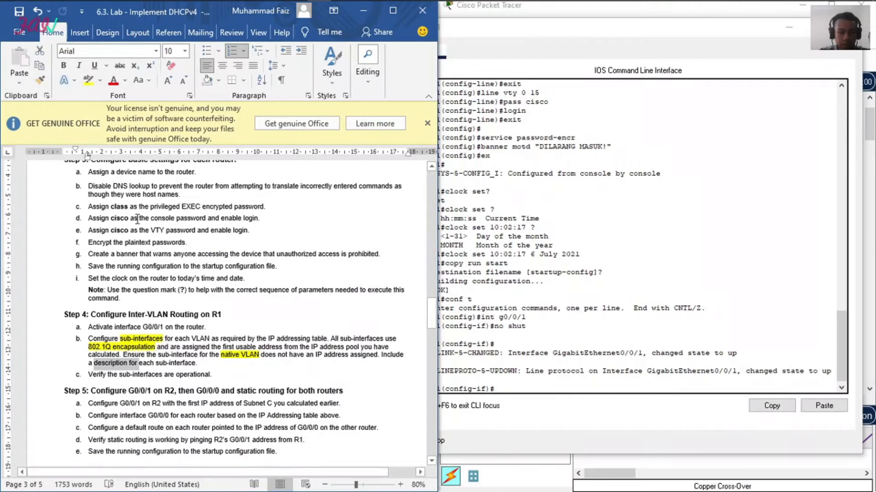
left_click(95, 83)
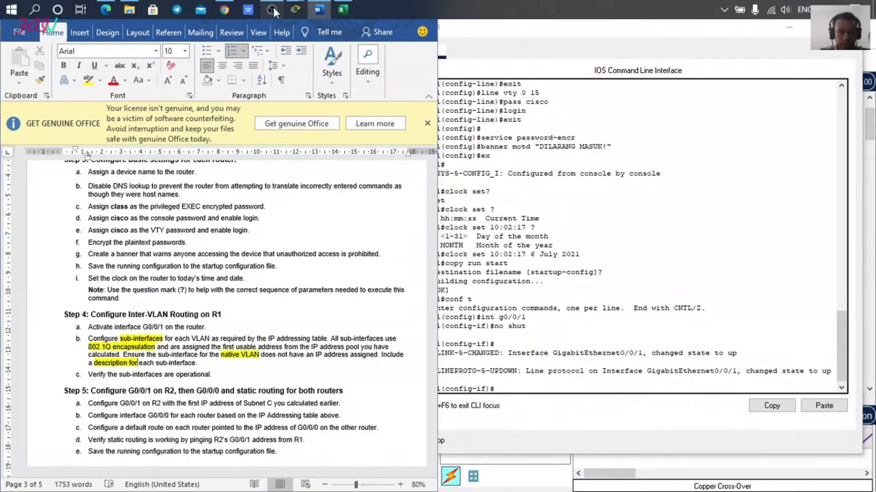
left_click(273, 7)
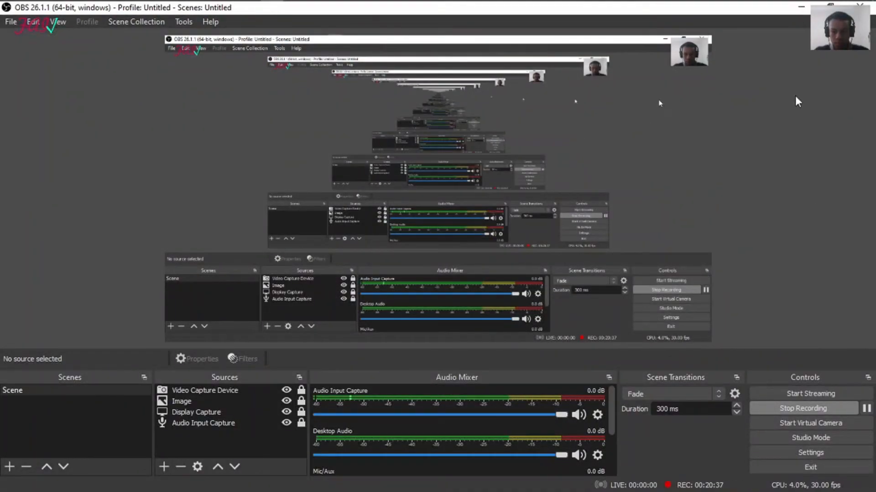
left_click(802, 7)
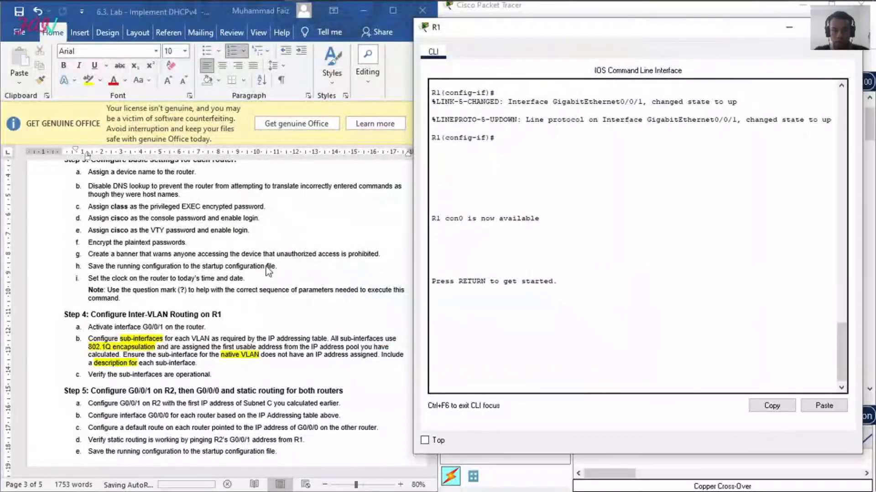
left_click(247, 290)
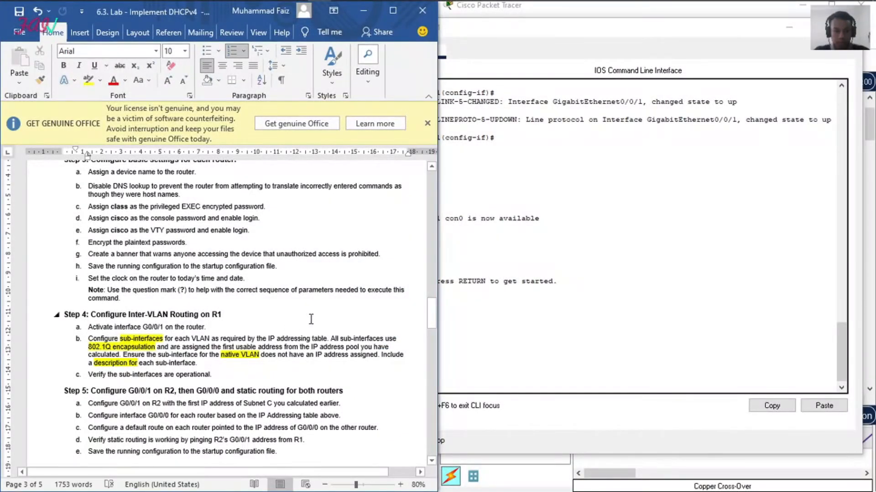
Step: Resume R1's timed-out console session and log in with the console password
left_click(456, 324)
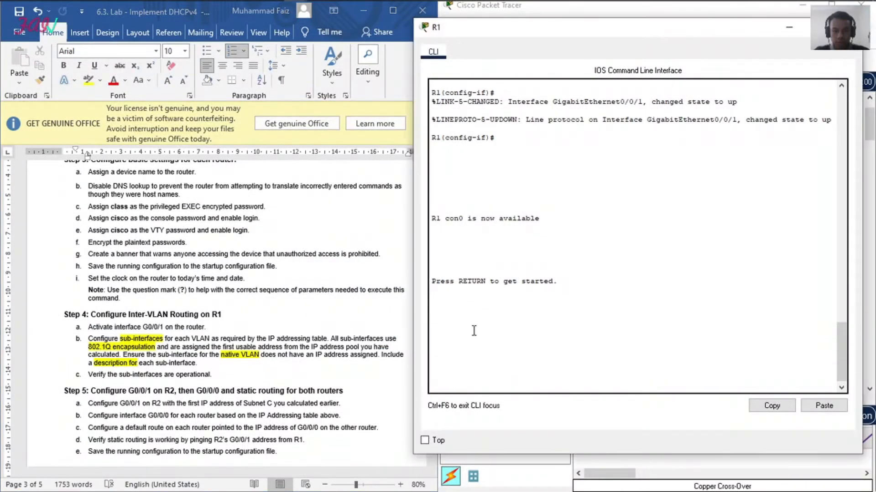
key("Return")
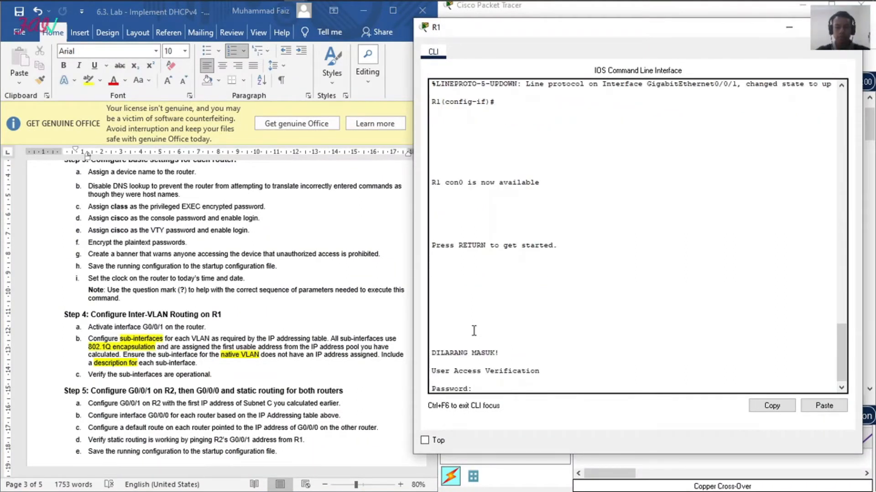
type("cisco")
key("Return")
Step: Try to enter privileged EXEC mode on R1 with the enable password
type("en")
key("Return")
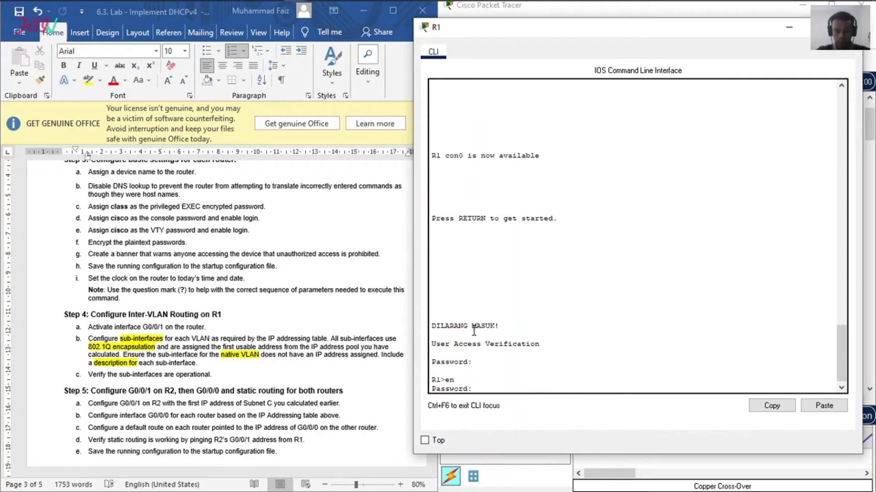
key("Return")
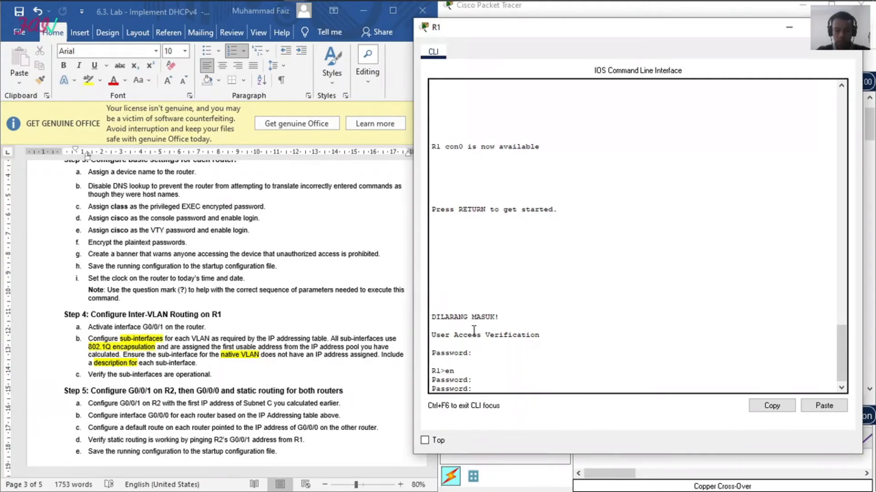
key("Return")
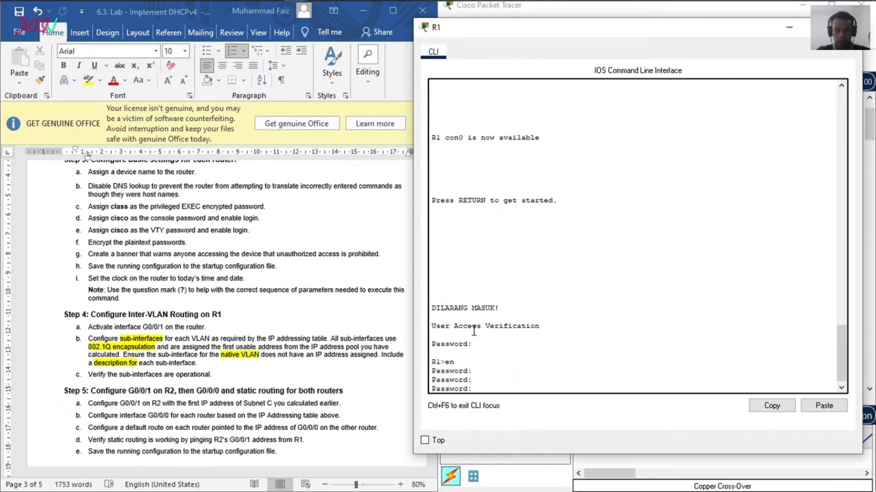
key("Return")
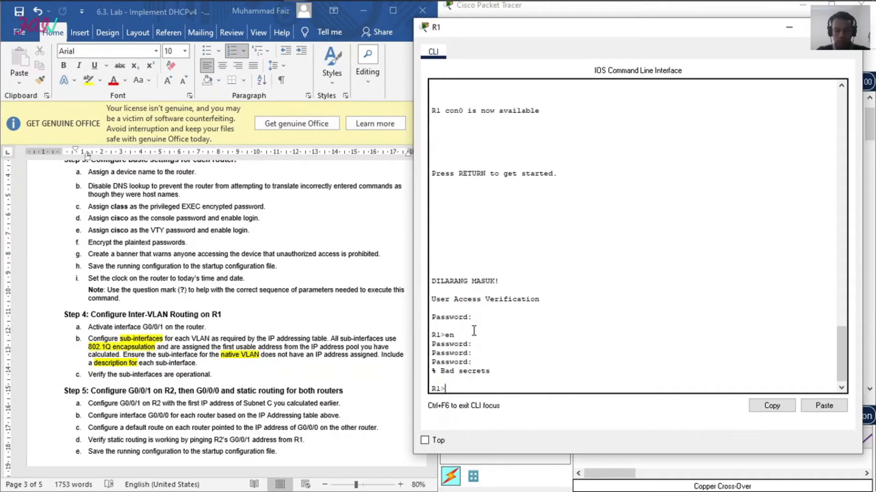
Step: Retry entering privileged EXEC mode on R1 with the enable password, checking the lab document's Step 3 for the required password
type("en")
key("Return")
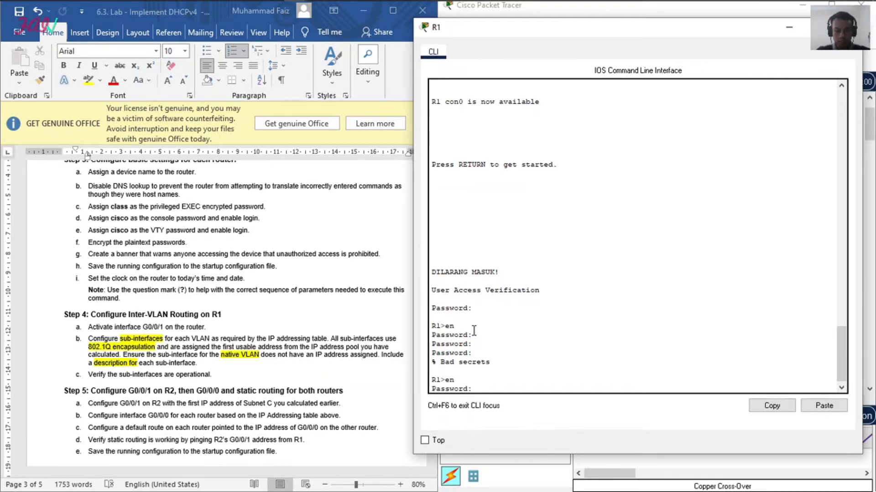
key("Return")
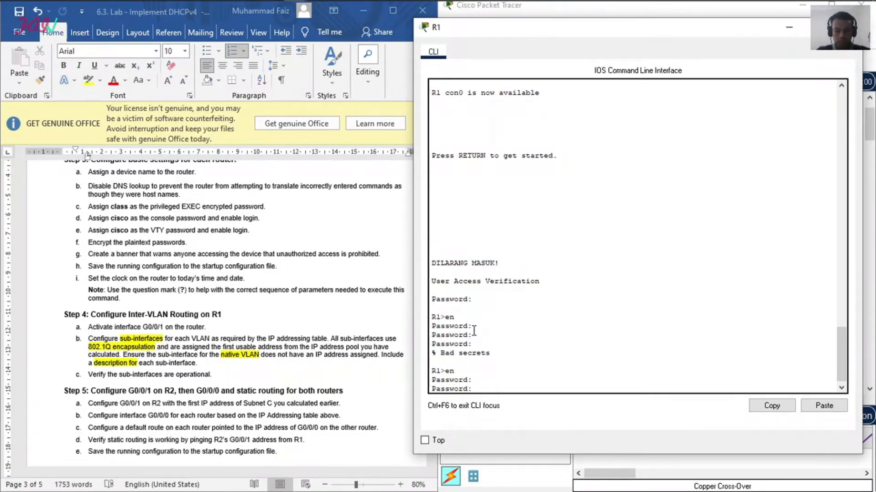
key("Return")
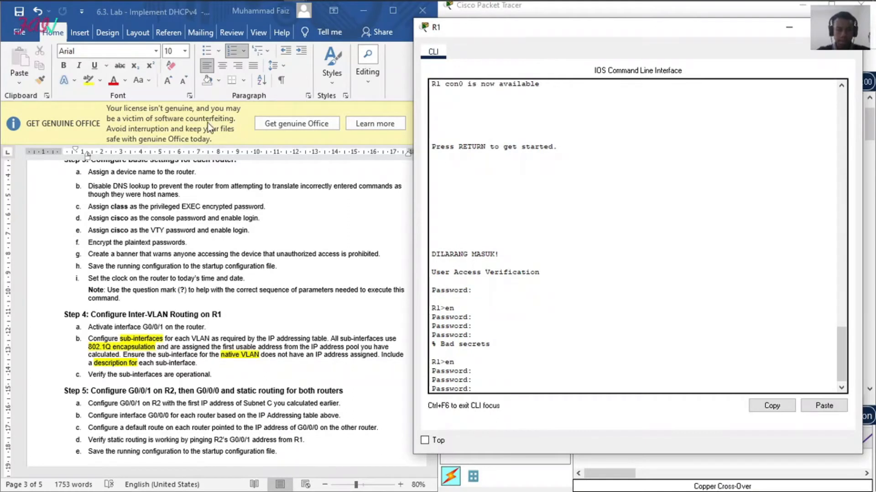
scroll(217, 213, "up", 8)
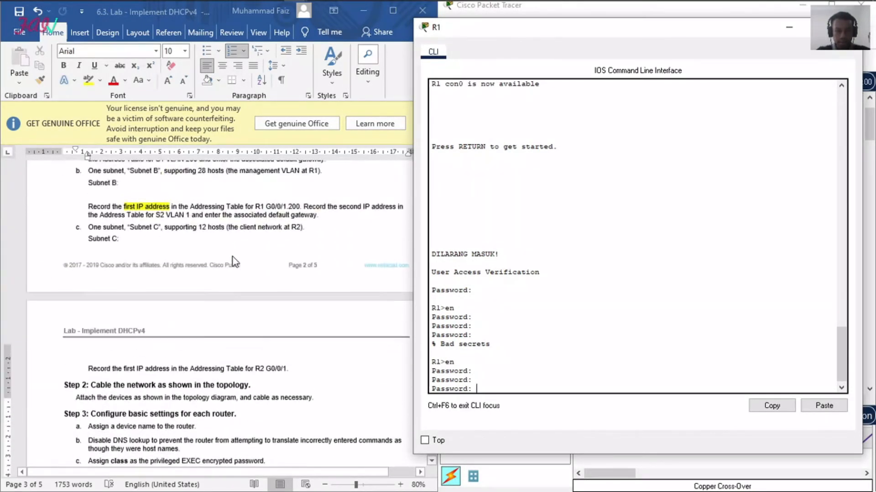
scroll(234, 262, "up", 4)
scroll(232, 262, "up", 8)
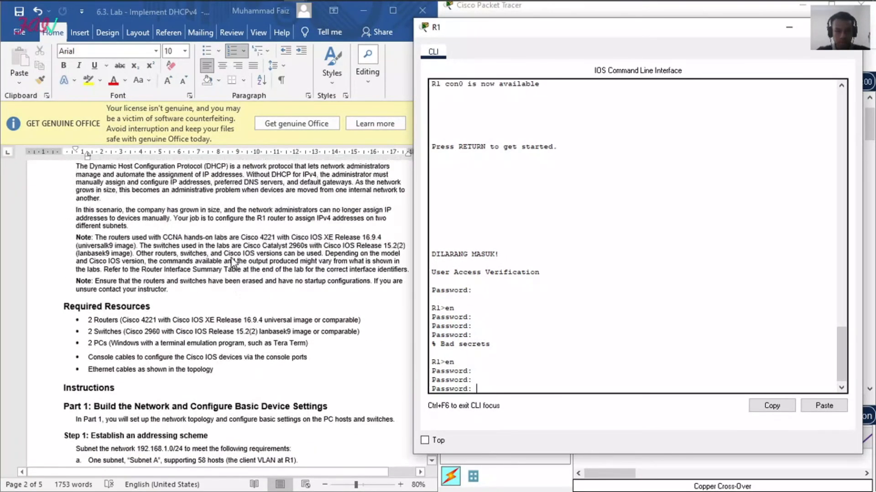
scroll(231, 262, "down", 5)
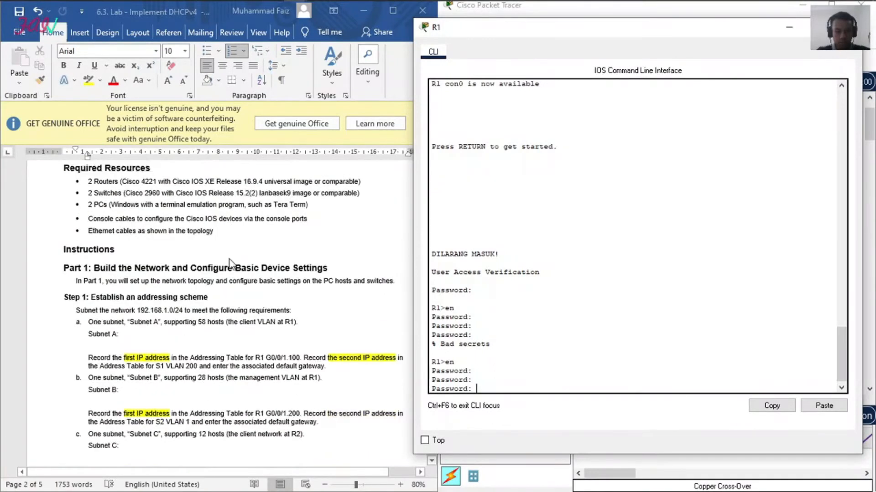
scroll(228, 258, "down", 10)
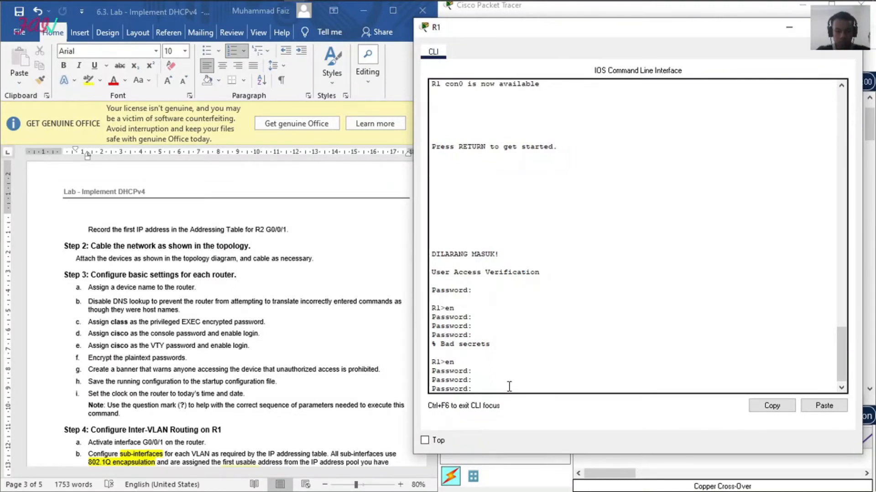
key("Return")
Step: Make another attempt at R1's privileged EXEC mode by entering the enable password
type("en")
key("Return")
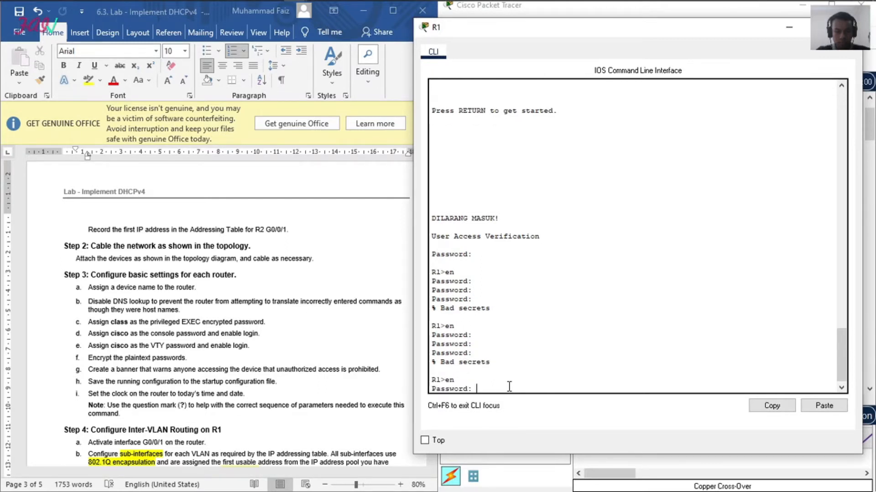
key("Return")
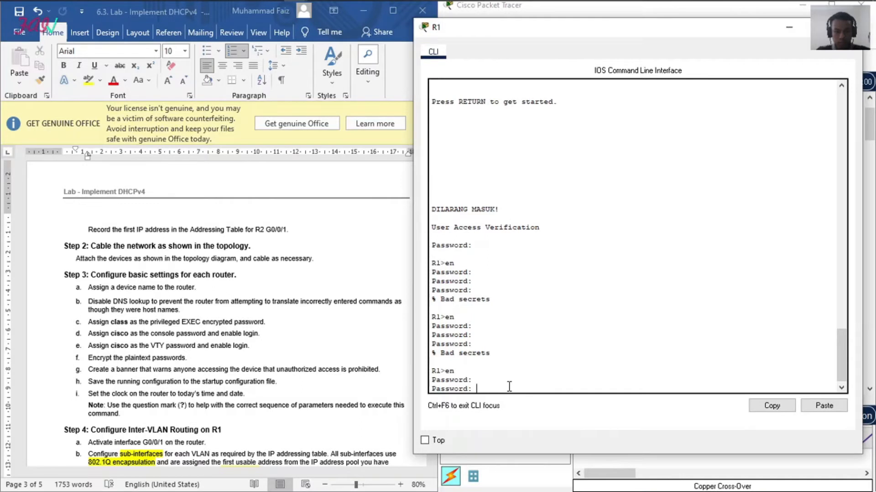
key("Return")
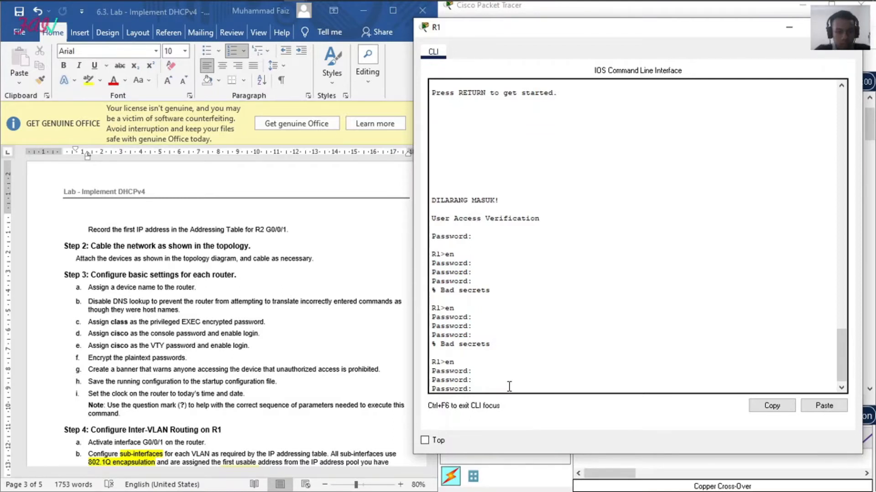
key("Return")
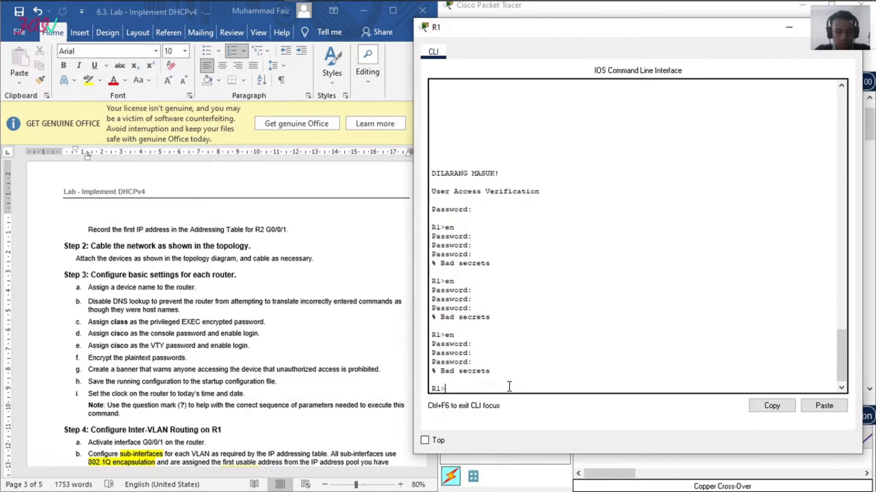
key("Return")
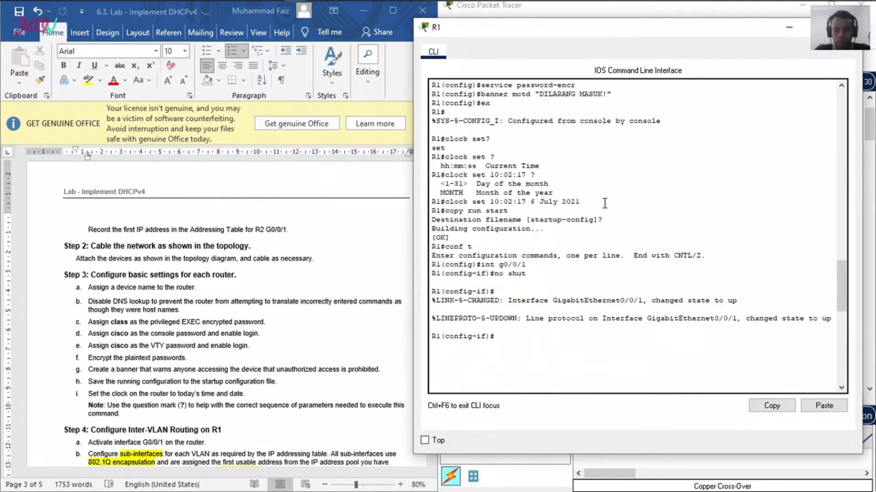
Step: Look up the configured enable secret in R1's earlier console output and enter privileged EXEC mode with that password
scroll(606, 205, "up", 15)
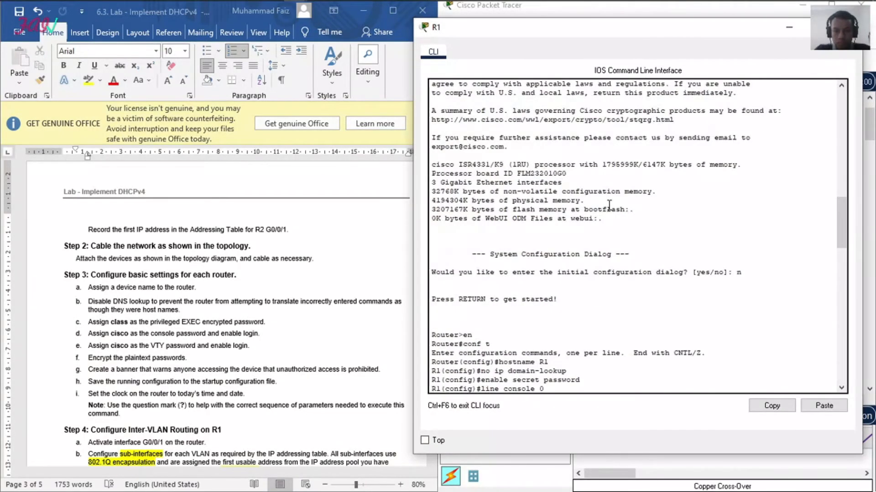
scroll(609, 205, "down", 3)
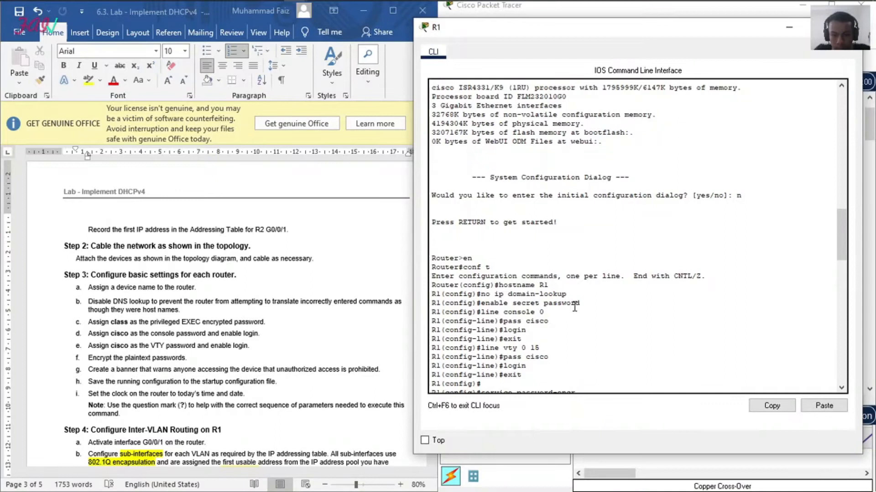
scroll(576, 310, "down", 15)
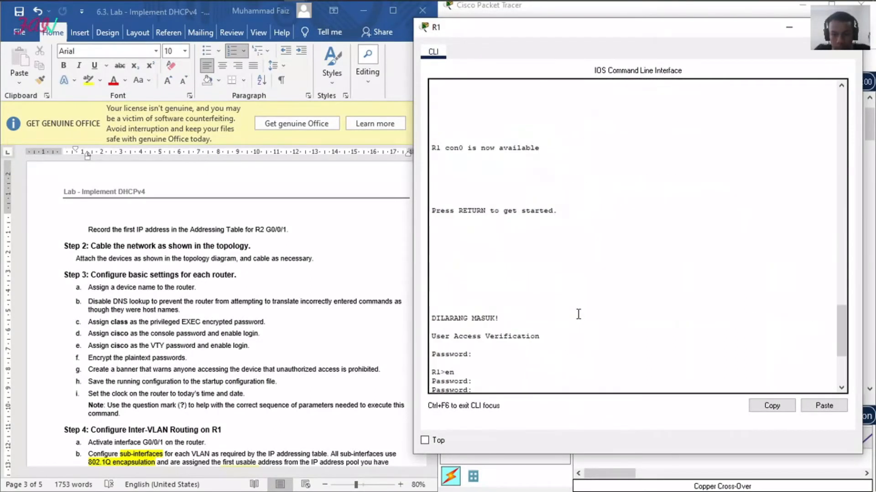
scroll(577, 316, "down", 5)
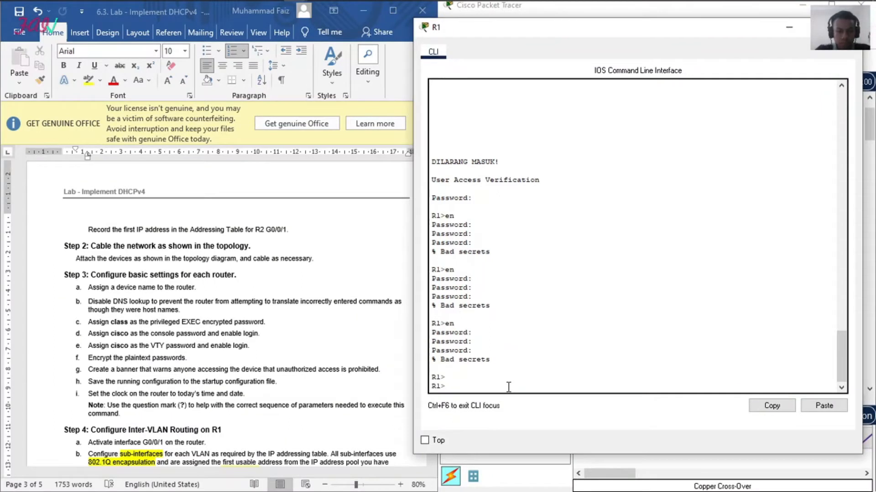
type("en")
key("Return")
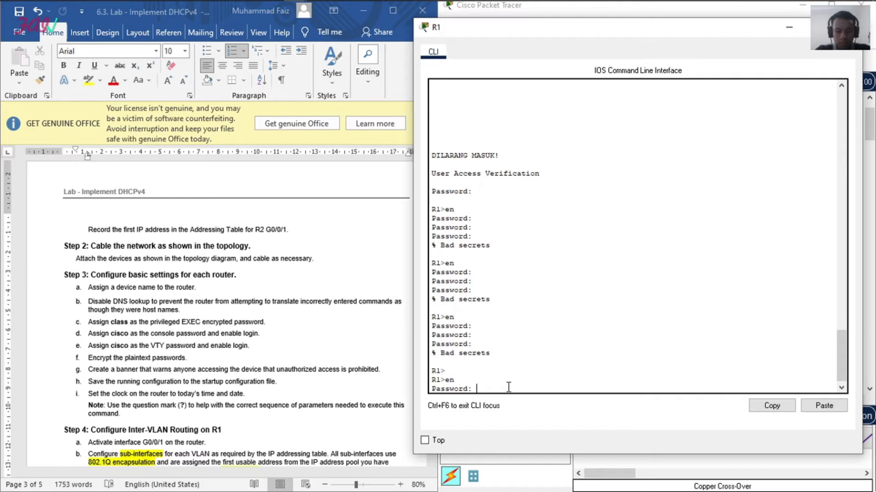
key("Return")
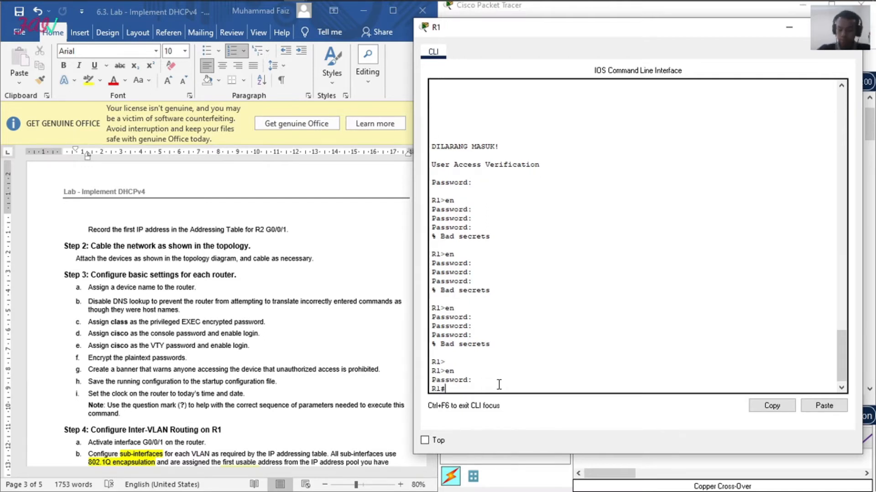
Step: Bring Step 4 of the lab document back into view and enter global configuration mode on R1
left_click(255, 324)
scroll(255, 320, "down", 4)
scroll(255, 319, "down", 3)
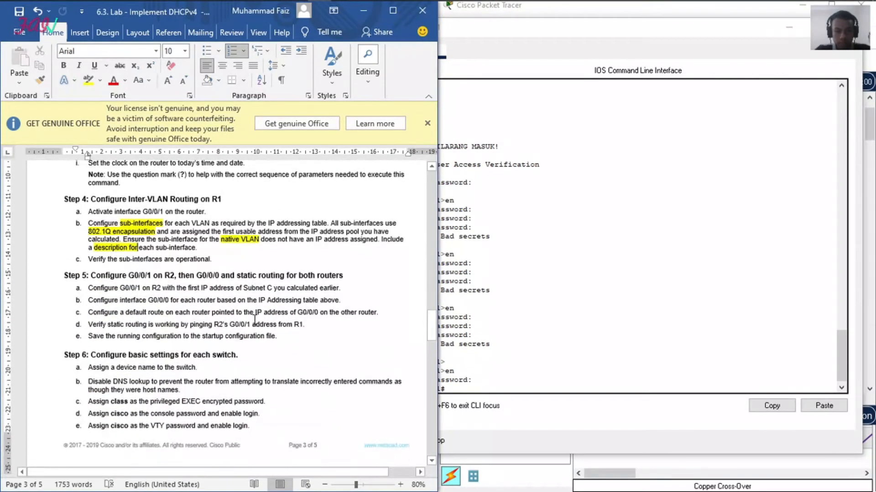
left_click(472, 316)
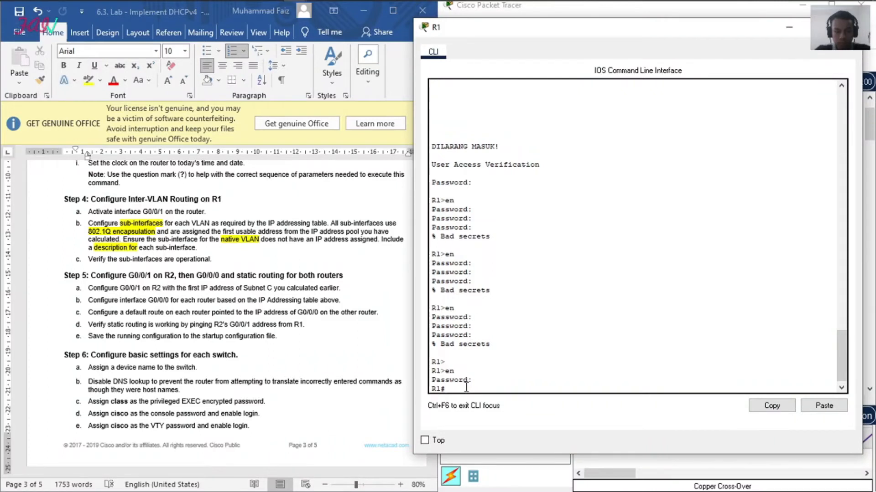
type("conf t")
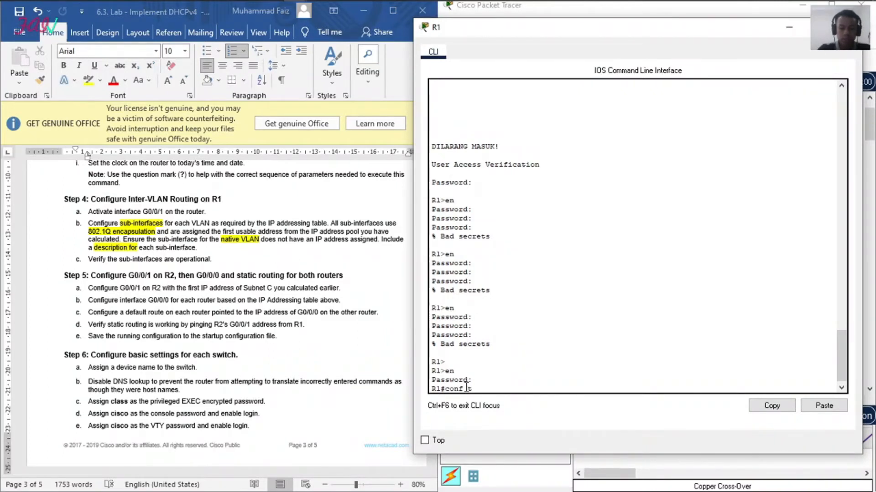
key("Return")
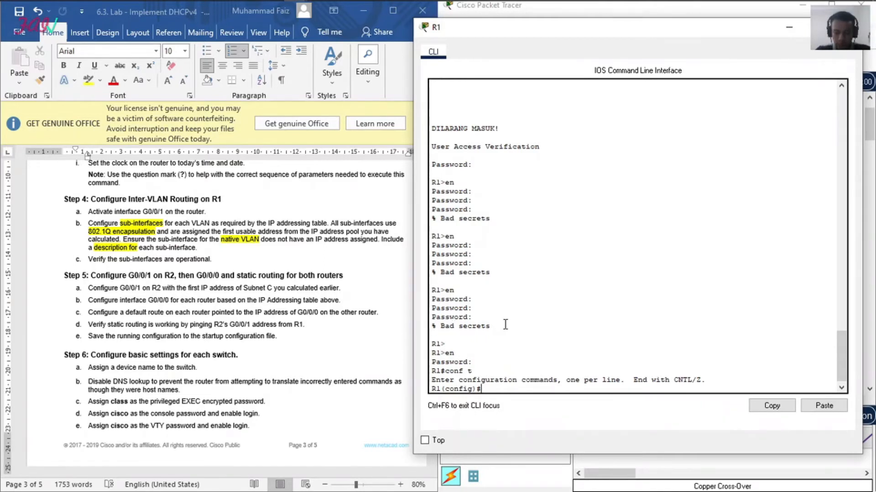
Step: Create sub-interface g0/0/1.100 on R1 and enter its configuration mode
type("int")
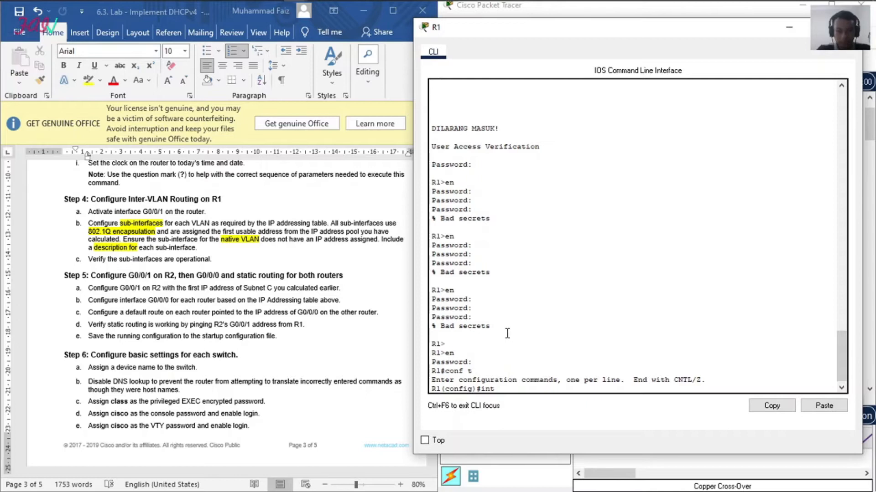
type(" g0")
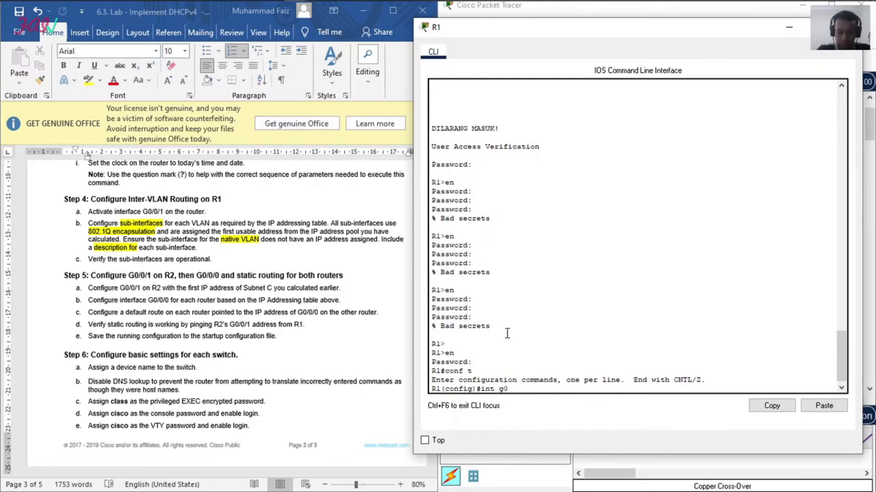
type("/0/1")
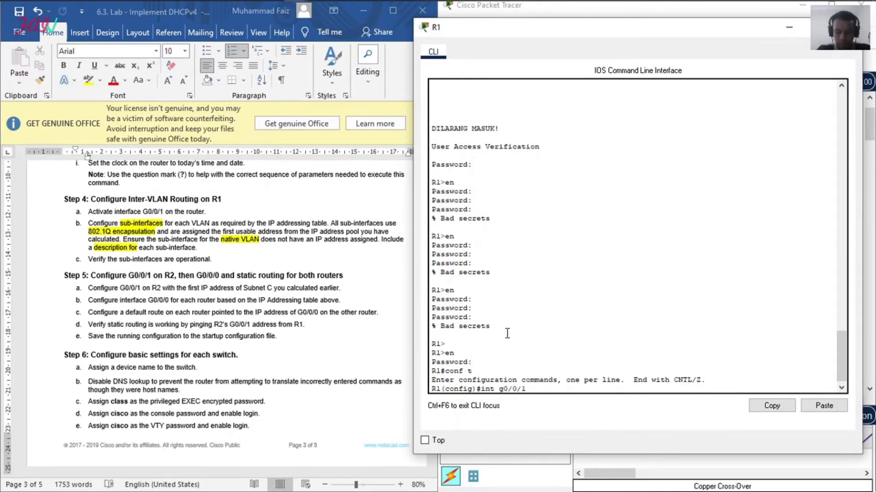
type(".100")
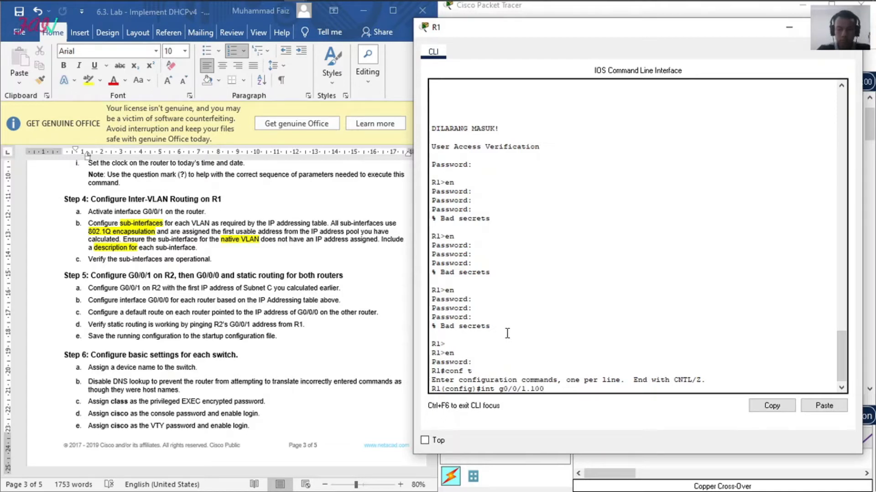
key("Return")
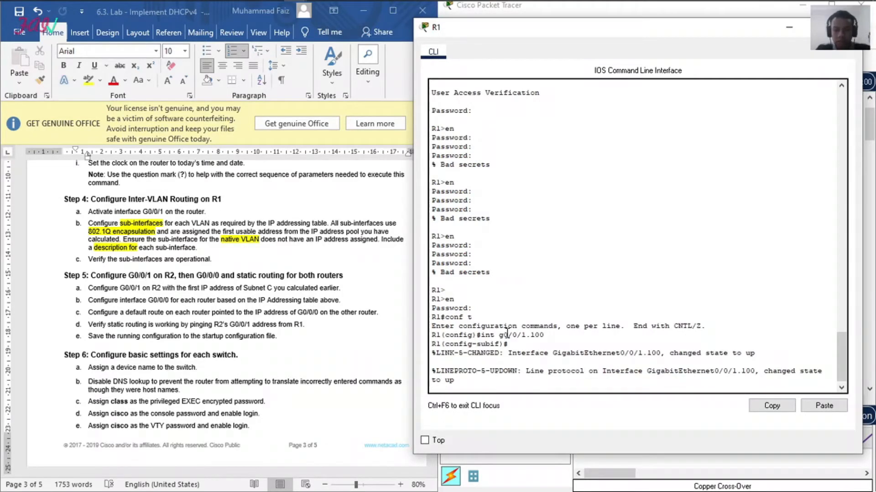
key("Return")
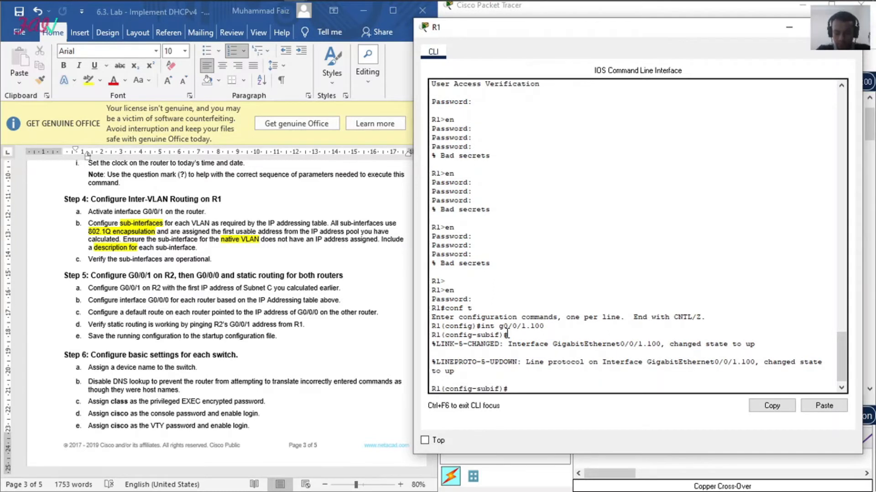
Step: Set dot1q encapsulation with VLAN 100 on sub-interface g0/0/1.100
type("encap")
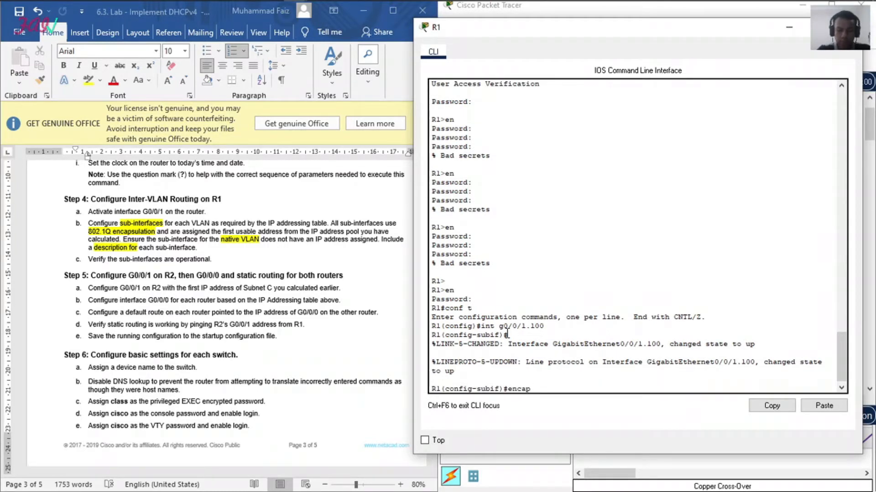
type(" dot1q")
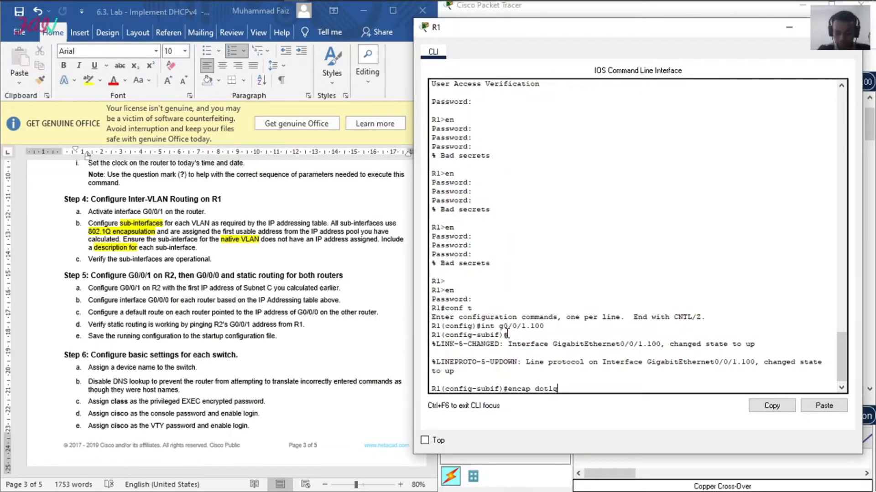
type(" 100")
key("Return")
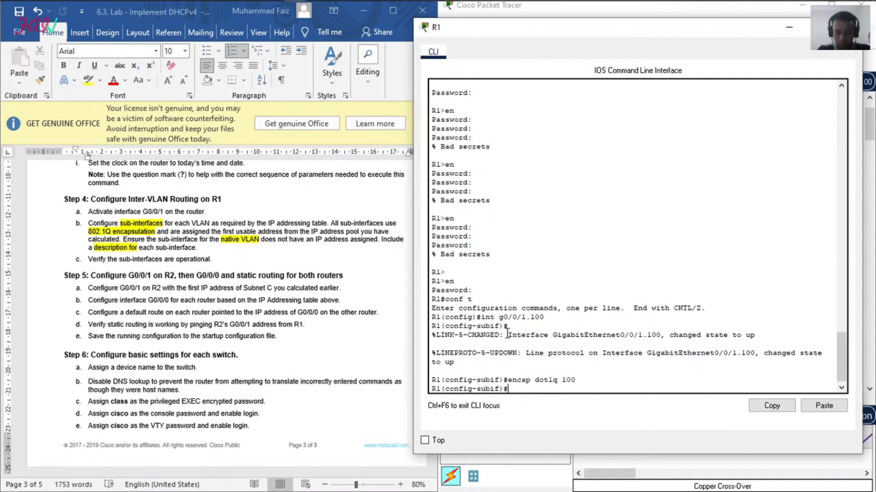
Step: Check the addressing table in the Excel workbook and assign 192.168.1.1 with mask 255.255.255.192 to R1's sub-interface g0/0/1.100
type("ip add")
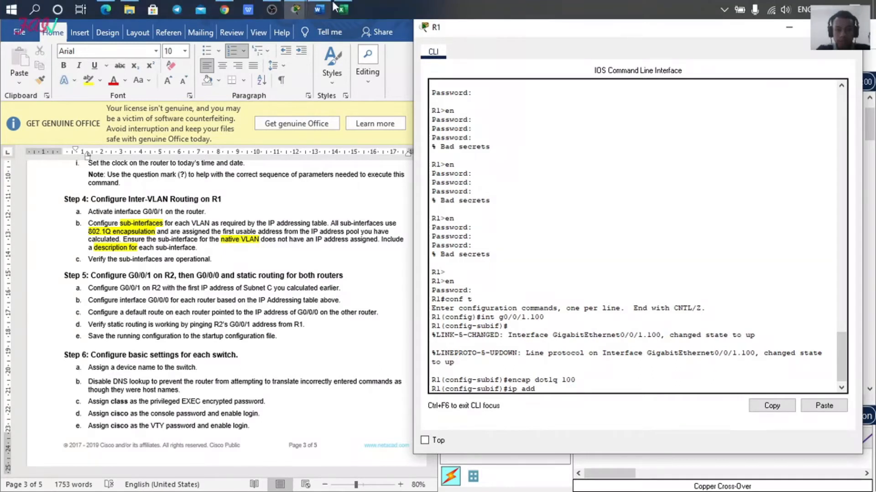
left_click(342, 10)
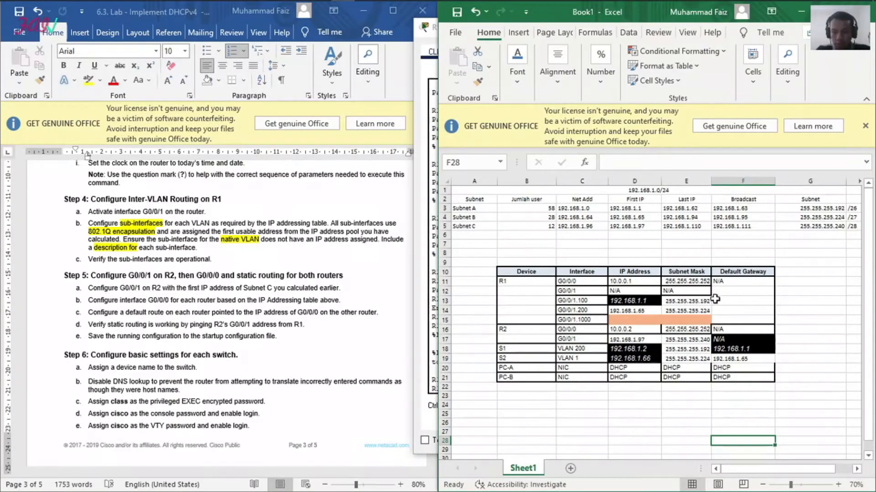
left_click(802, 8)
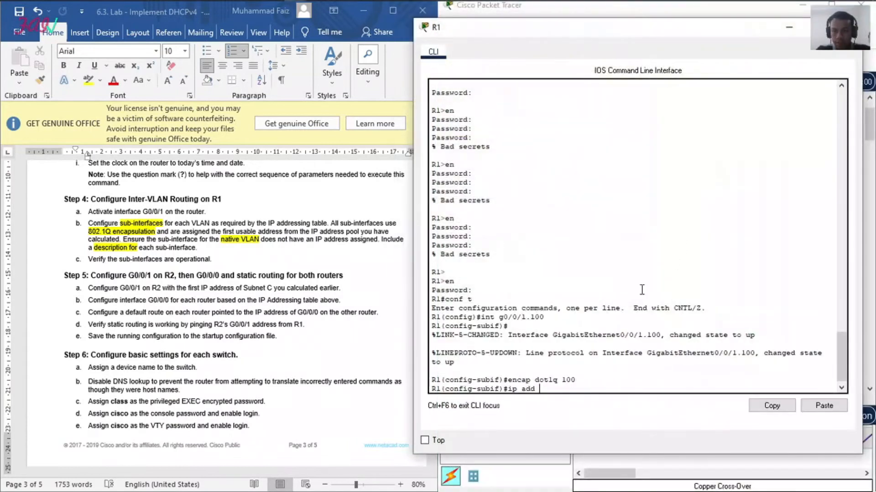
type("192.168.1.1")
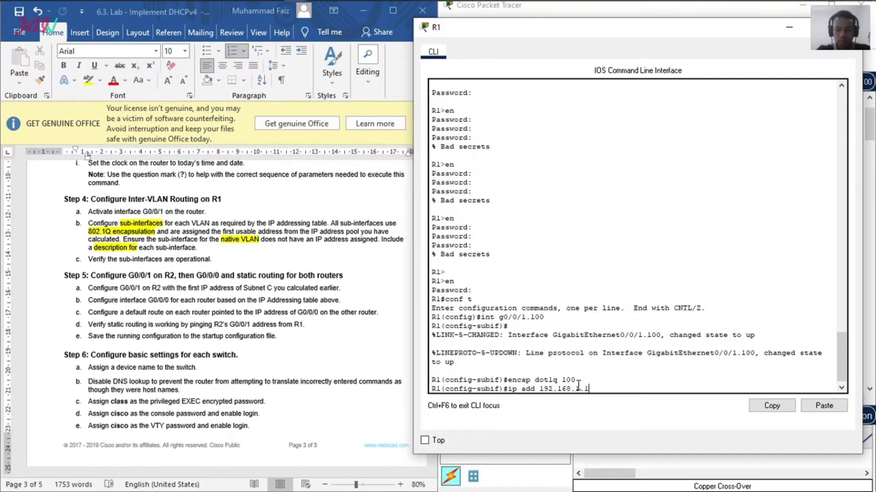
type(" 255.255.255")
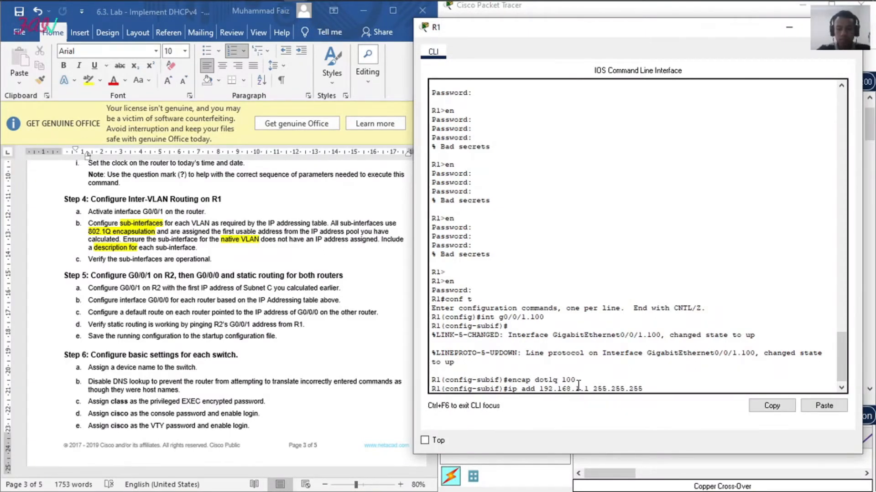
type(".192")
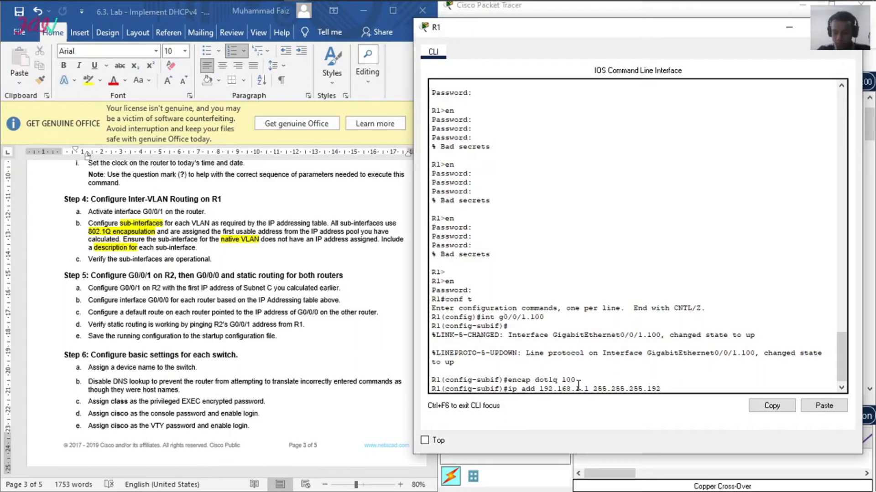
key("Return")
Step: Set the description client_network on sub-interface g0/0/1.100 and return to global configuration mode
type("d")
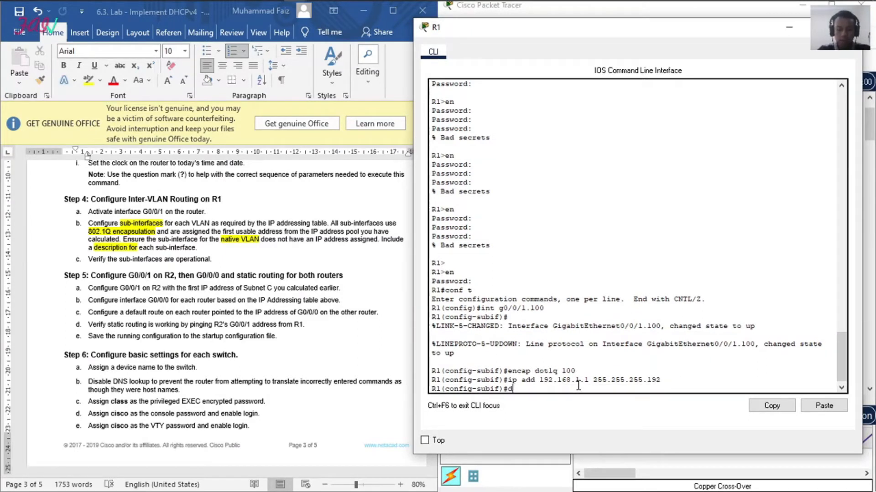
type("escription ")
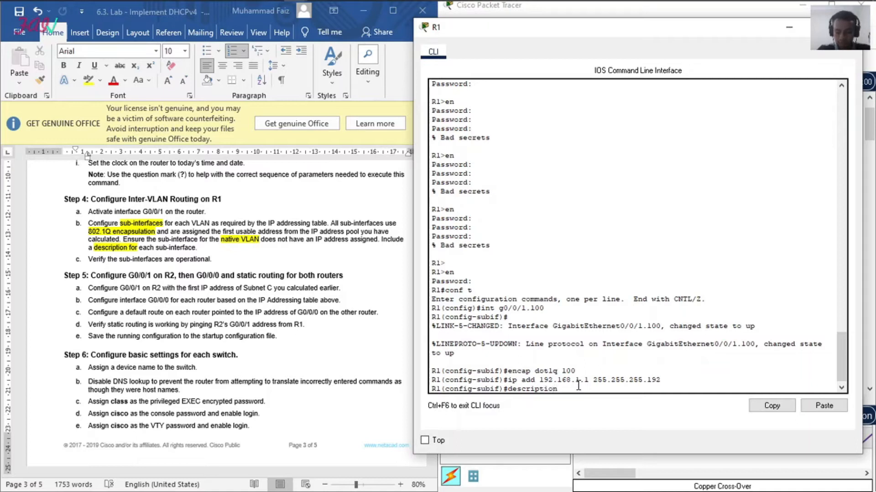
type("clie")
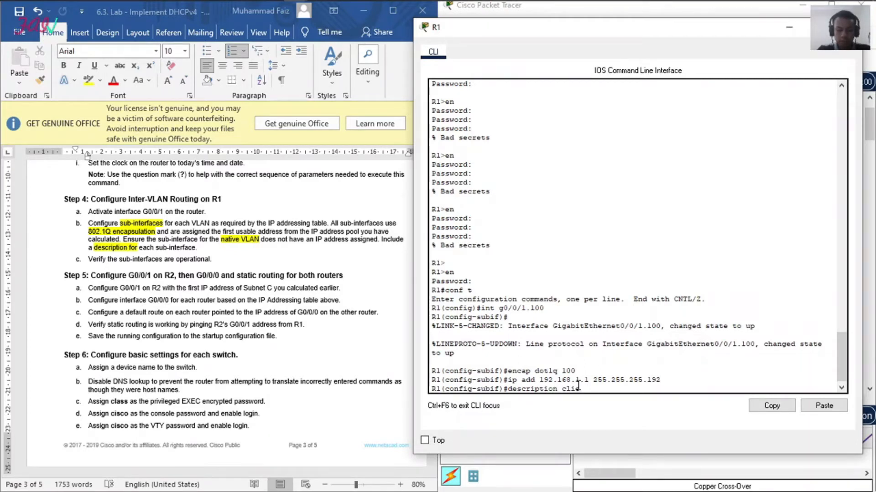
type("nt_network")
key("Return")
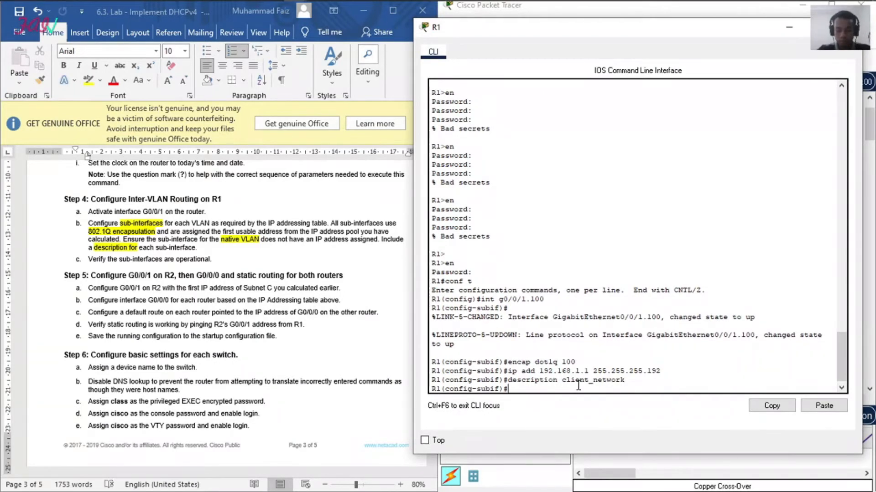
type("exi")
key("Return")
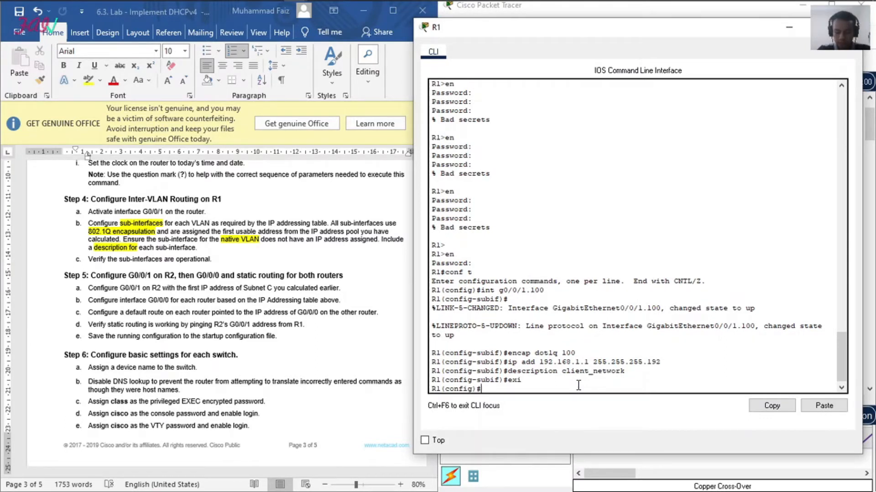
Step: Create sub-interface g0/0/1.200 on R1 and enter its configuration mode
key("Up")
key("Up")
key("Up")
key("Up")
key("Up")
key("BackSpace")
key("BackSpace")
key("BackSpace")
type("200")
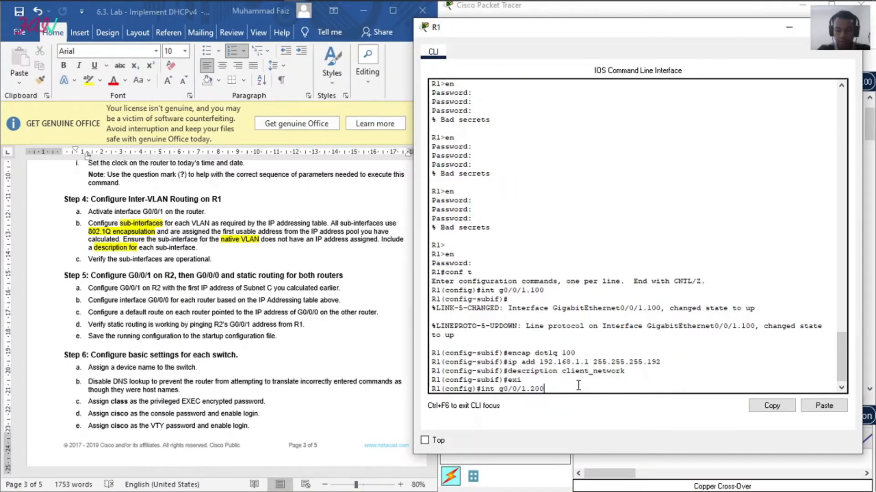
key("Return")
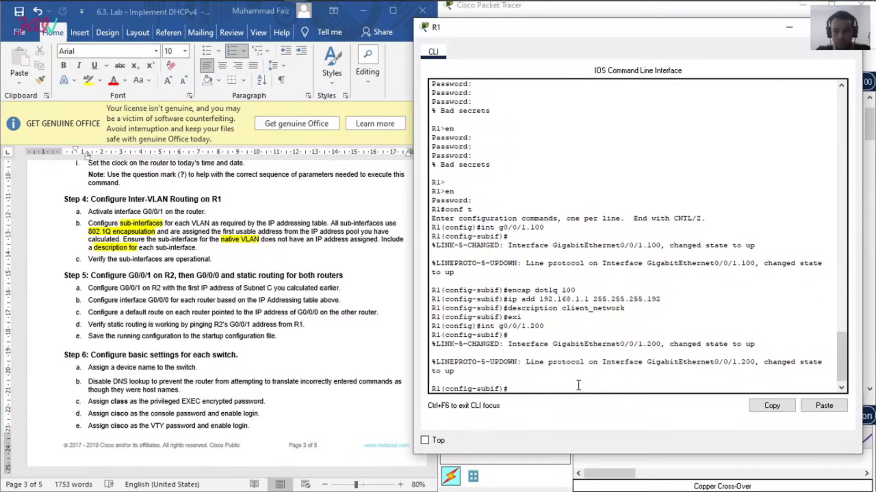
Step: Try to assign IP address 192.168.1.65 with mask 255.255.255.224 to sub-interface g0/0/1.200
key("Up")
key("Up")
key("Up")
key("Up")
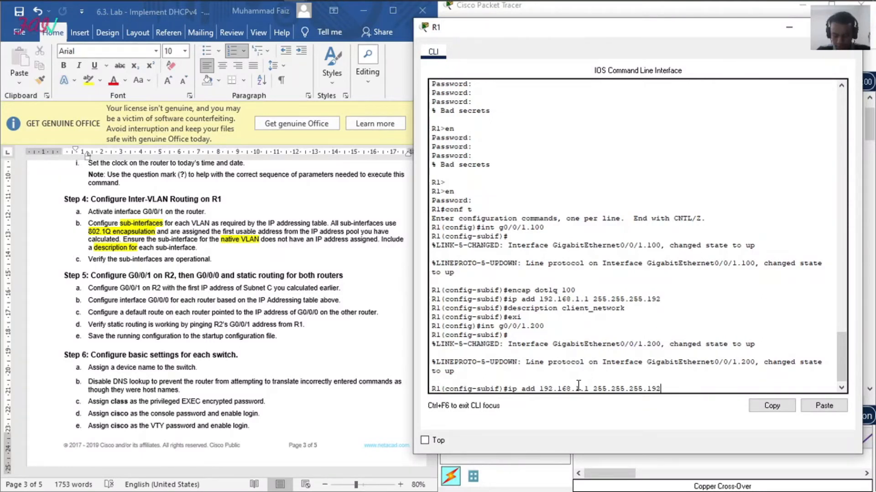
key("Left")
key("Left")
key("Left")
key("Left")
key("Left")
key("Left")
key("Left")
key("Left")
key("Left")
key("Left")
key("Left")
key("Left")
key("Left")
key("Left")
key("Left")
key("Left")
key("BackSpace")
type("65")
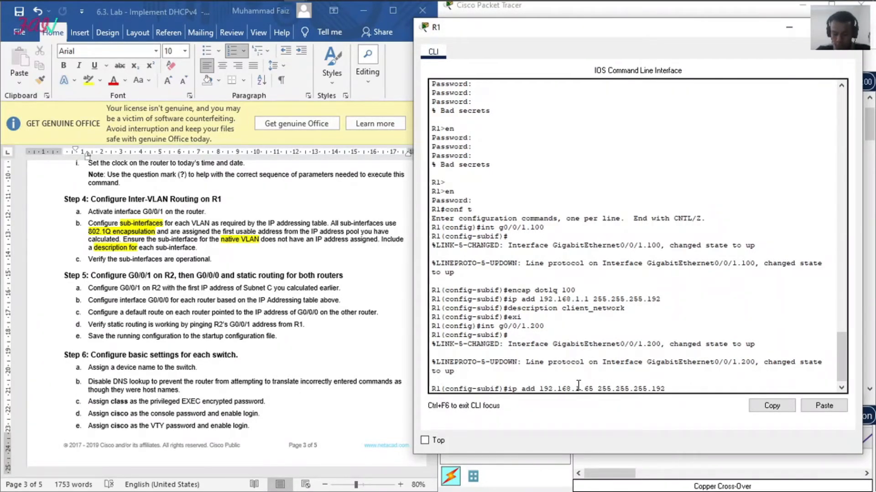
key("BackSpace")
key("BackSpace")
key("BackSpace")
type("224")
key("Return")
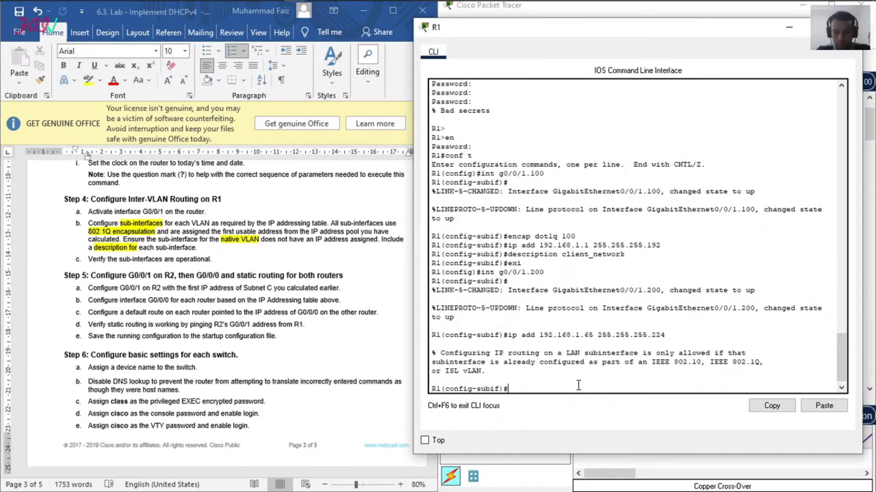
key("Return")
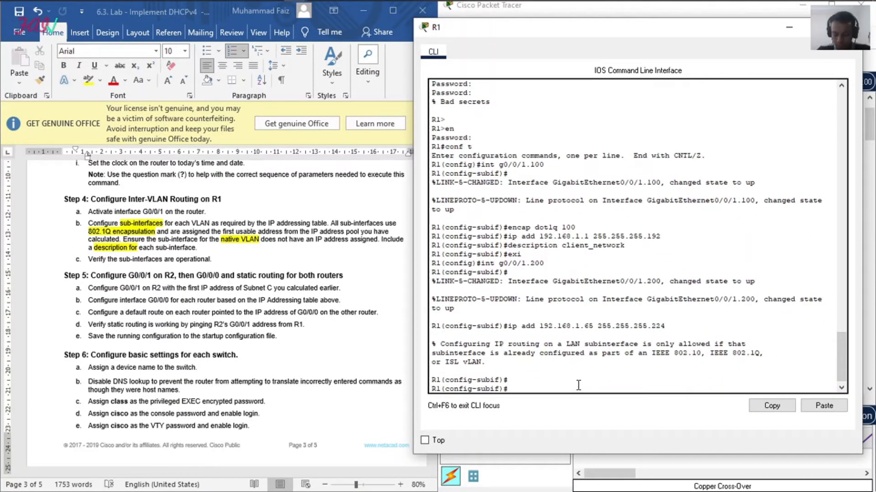
Step: Set the description Management on sub-interface g0/0/1.200
type("de")
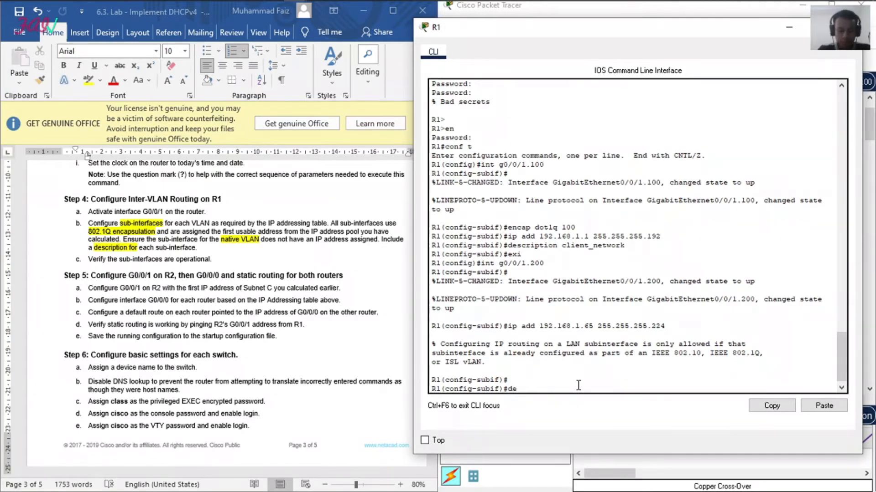
type("scription Management")
key("Return")
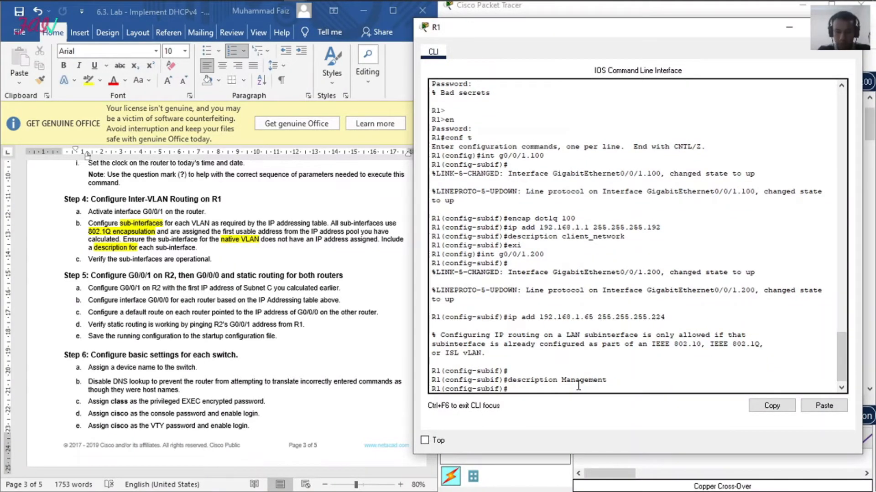
Step: Set dot1q encapsulation with VLAN 200 on sub-interface g0/0/1.200 and return to global configuration mode
type("encap dot1q")
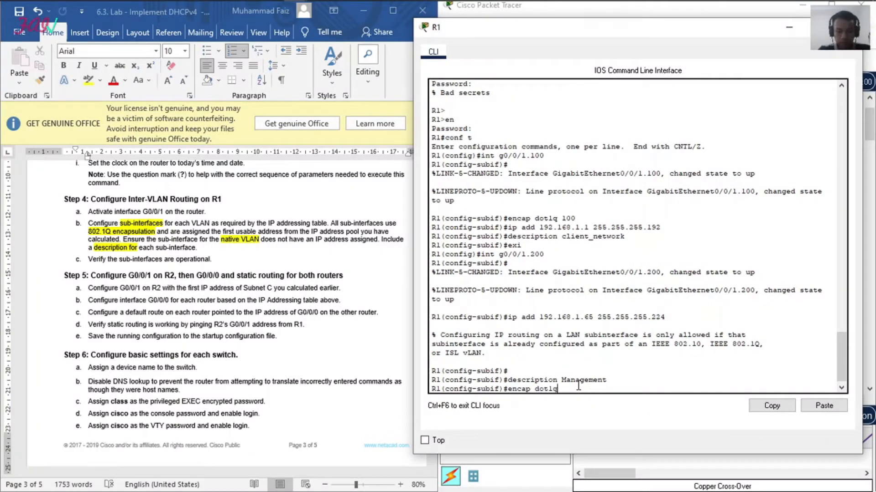
type(" 200")
key("Return")
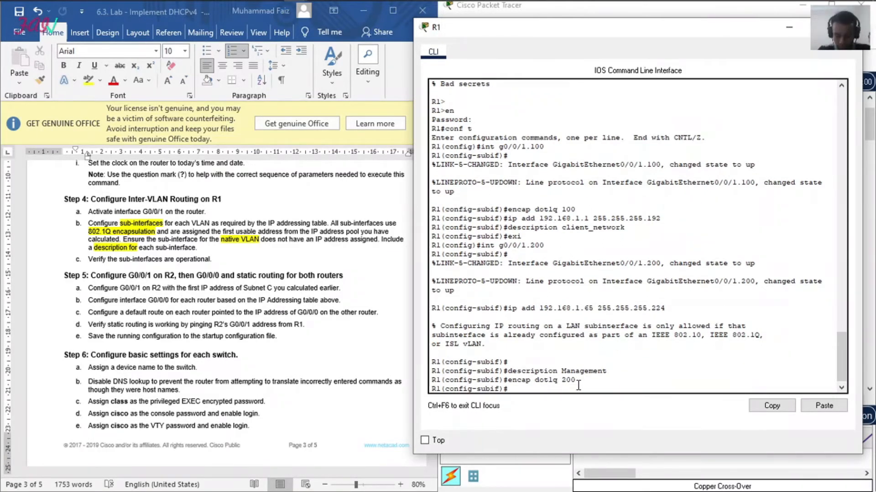
type("ex")
key("Return")
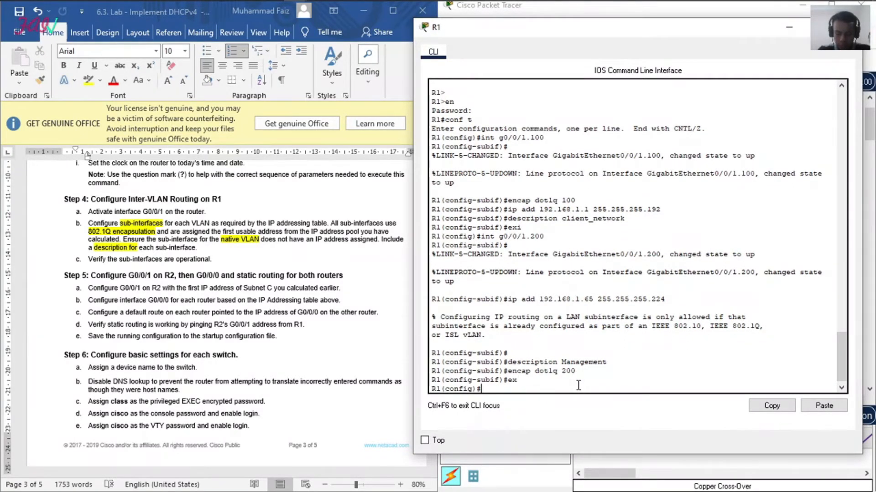
Step: Create sub-interface gig0/0/1.1000 on R1 and enter its configuration mode
type("int")
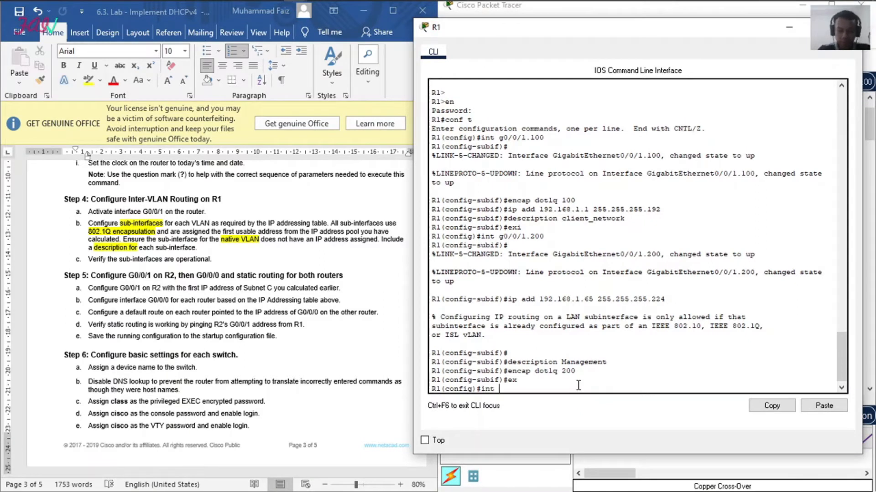
type(" gig")
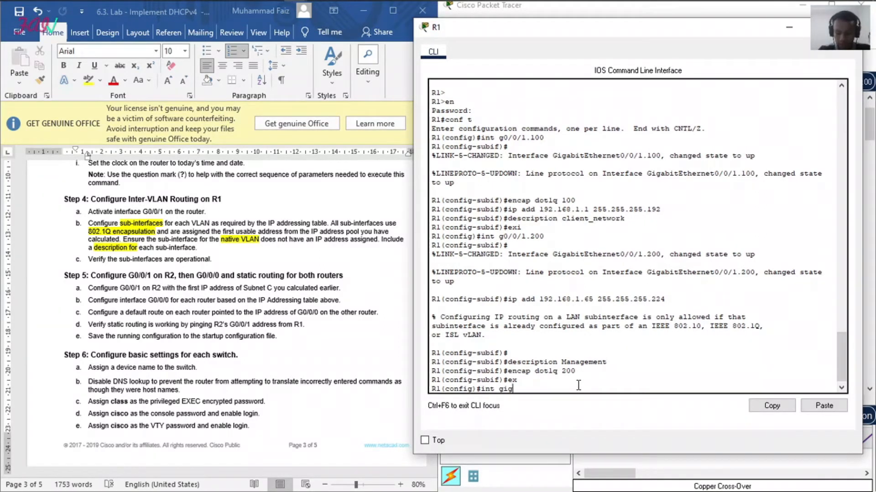
type("0/0/1.1000")
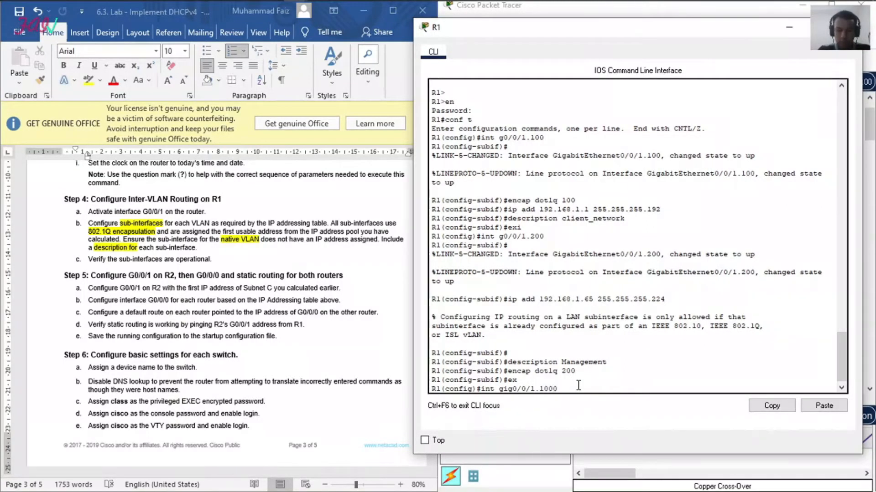
key("Return")
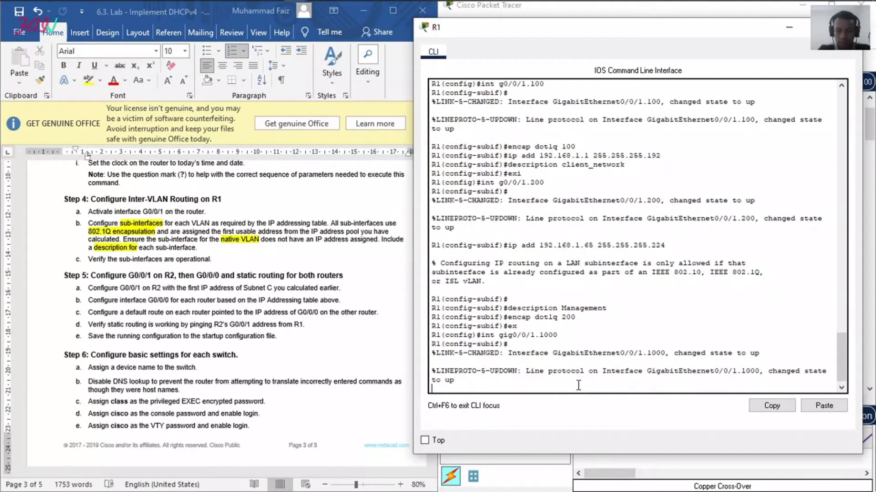
key("Return")
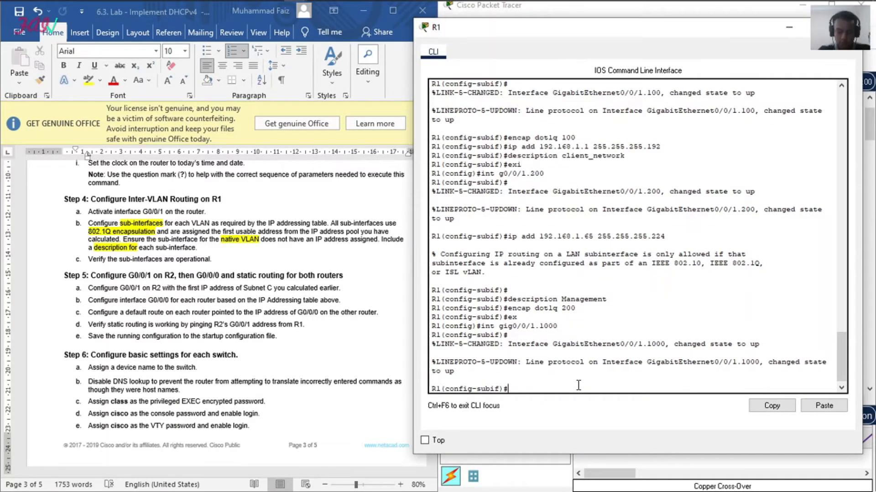
Step: Give sub-interface g0/0/1.1000 the description Native and dot1q encapsulation with native VLAN 1000, ending in privileged EXEC mode
type("desc Native")
key("Return")
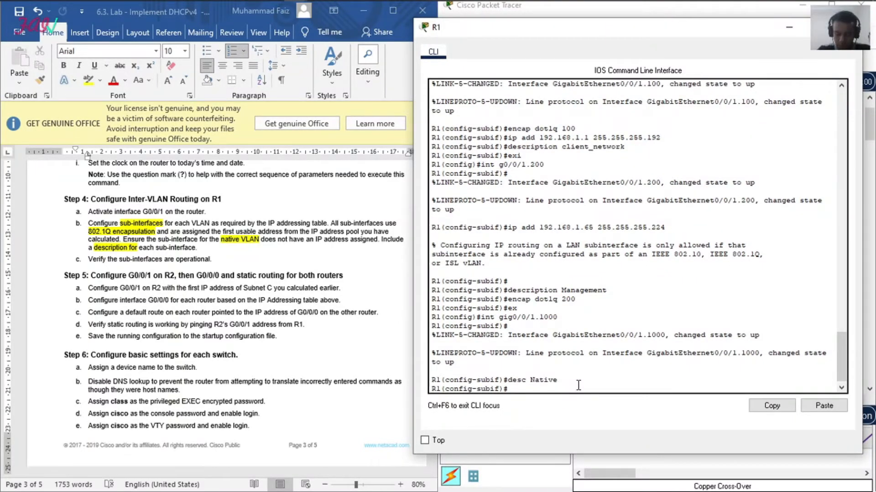
type("encap dotlq")
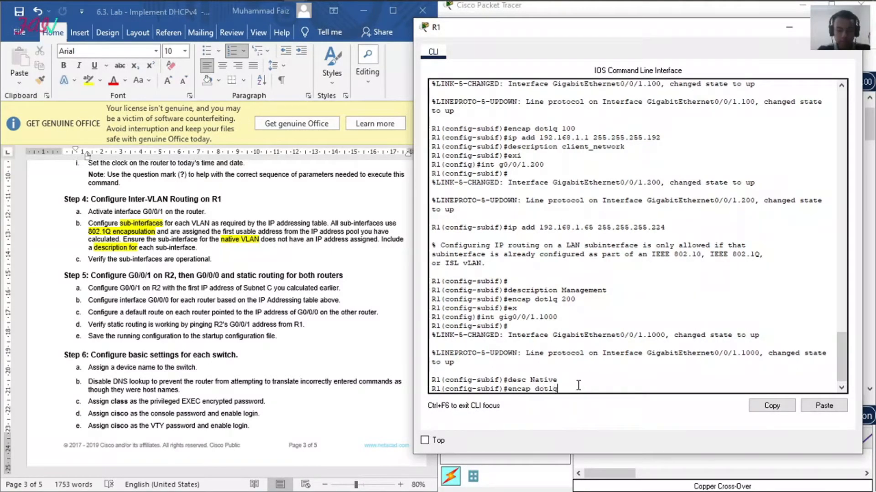
type(" 1000 nati")
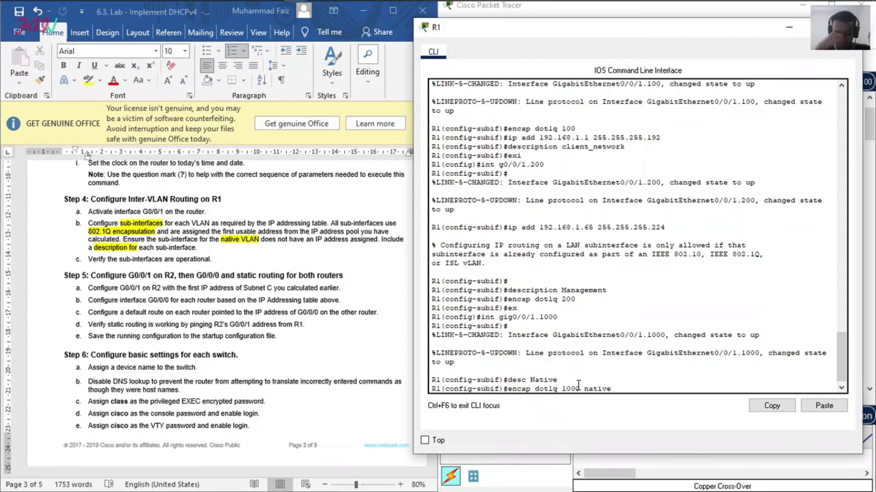
type("ve")
key("Return")
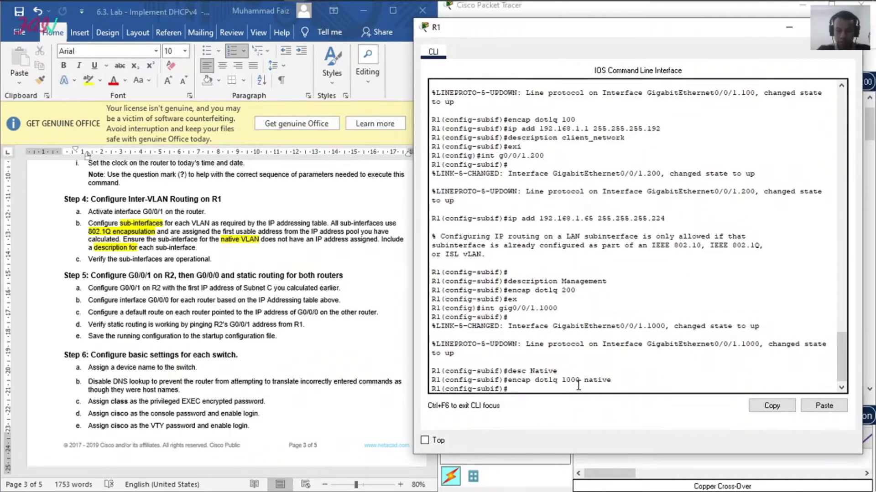
type("end")
key("Return")
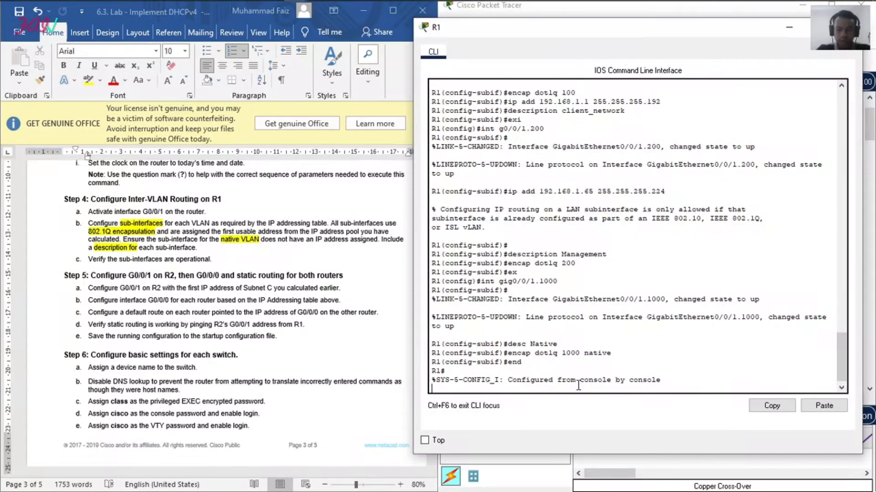
Step: Show the brief IP interface summary on R1 and check the addresses assigned to the sub-interfaces
left_click(177, 248)
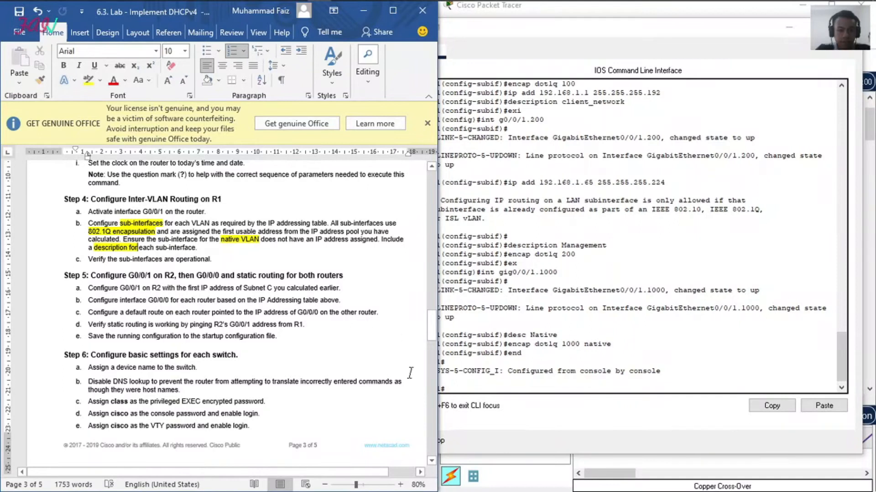
left_click(461, 393)
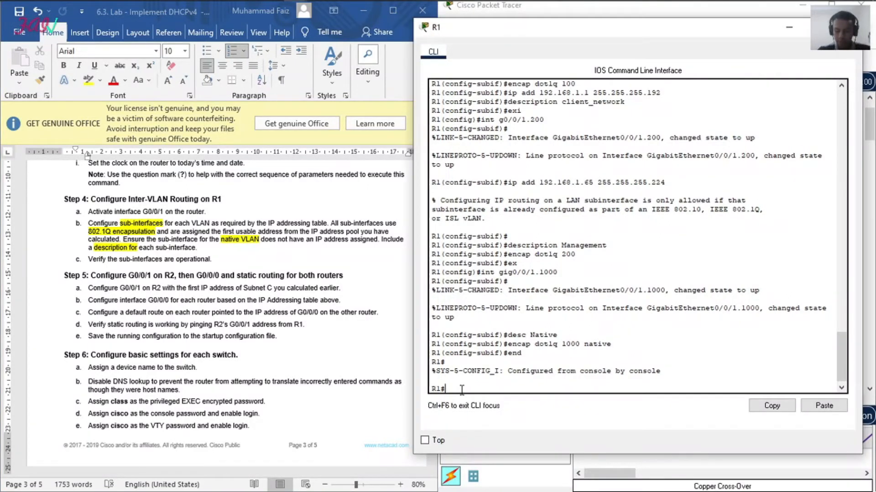
type("show ip")
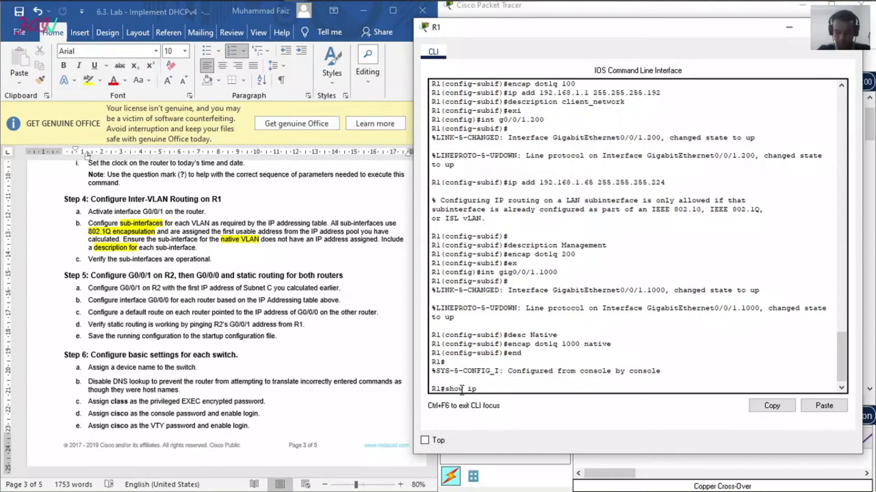
type(" inter b")
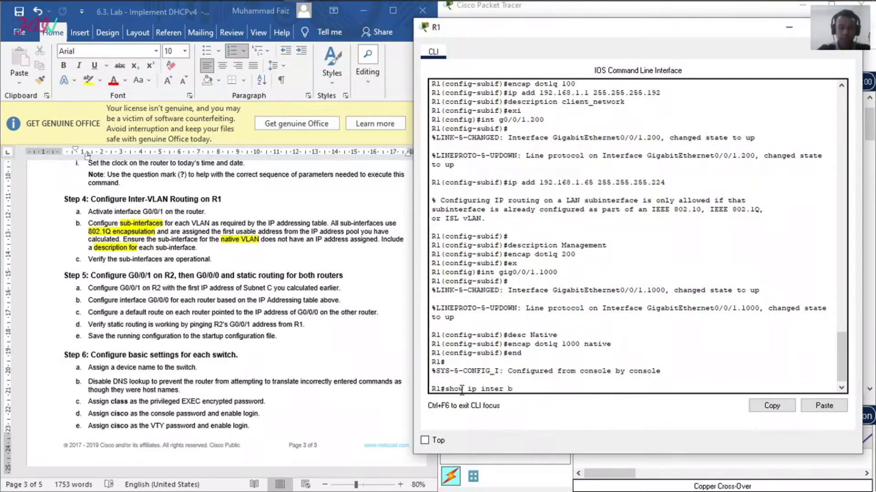
type("rief")
key("Return")
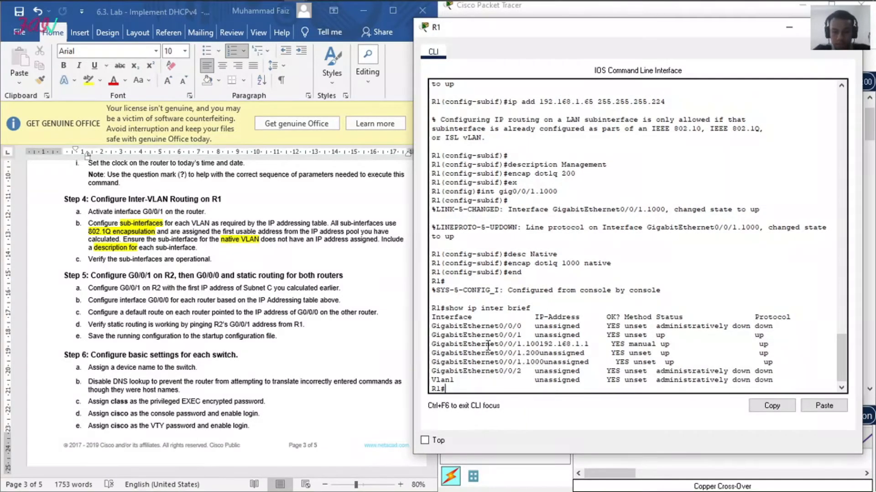
left_click_drag(542, 345, 591, 345)
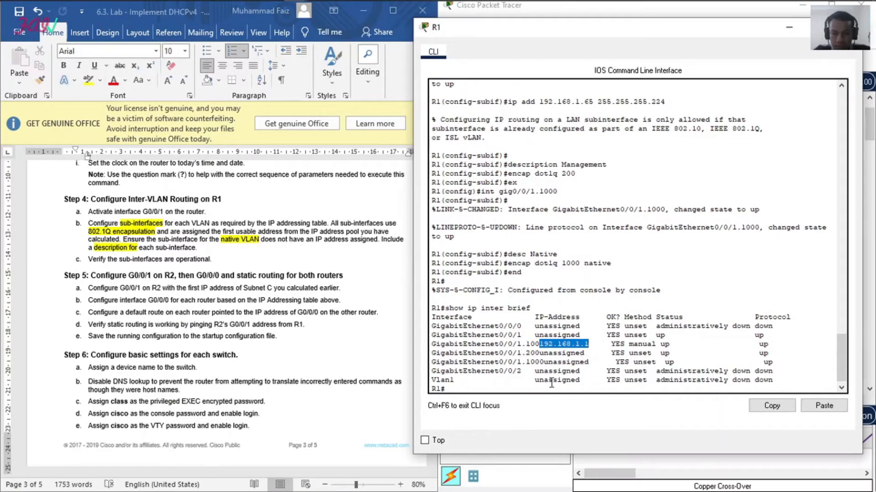
Step: Return to R1's command line and enter configuration mode for sub-interface gig0/0/1.200
left_click(655, 466)
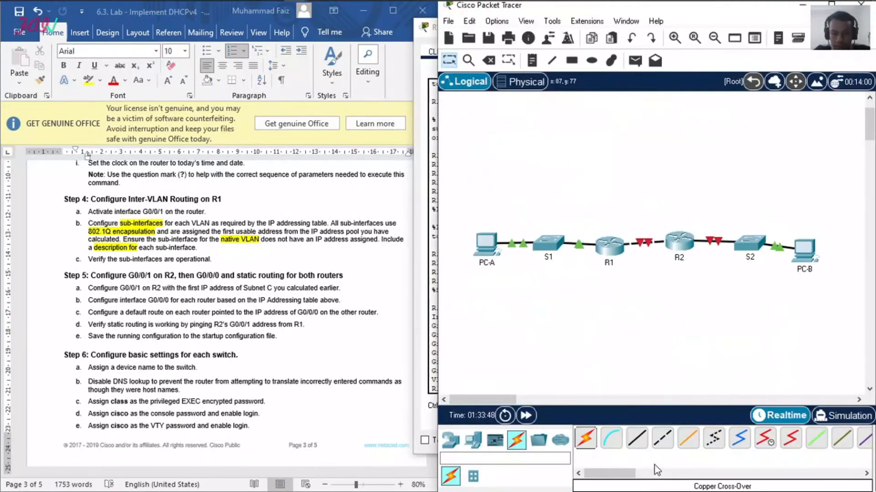
left_click(418, 256)
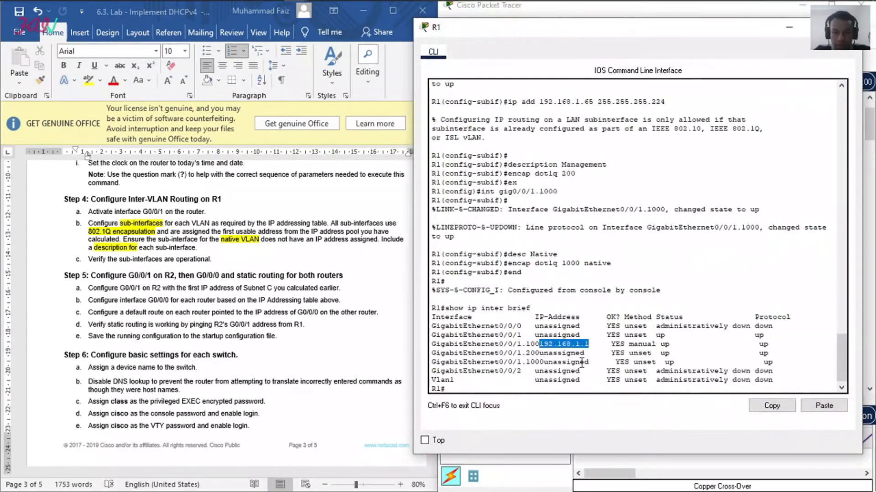
left_click(513, 386)
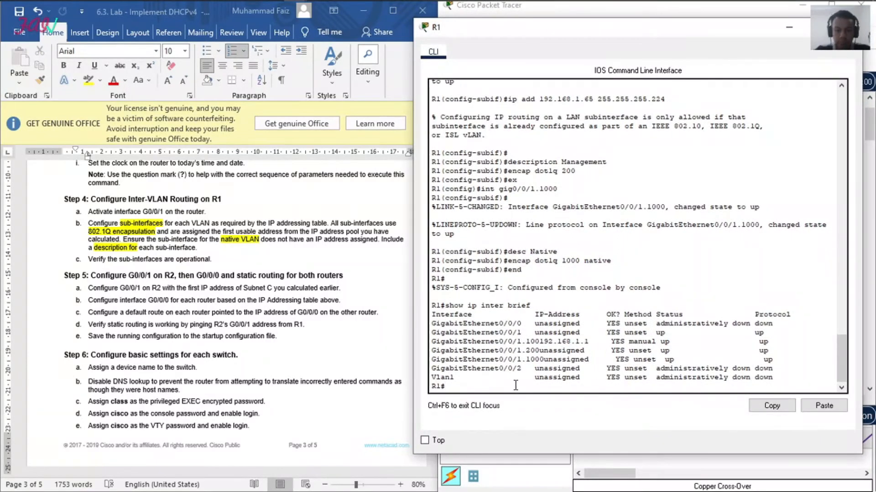
type("conf t")
key("Return")
type("int gig0/0/1")
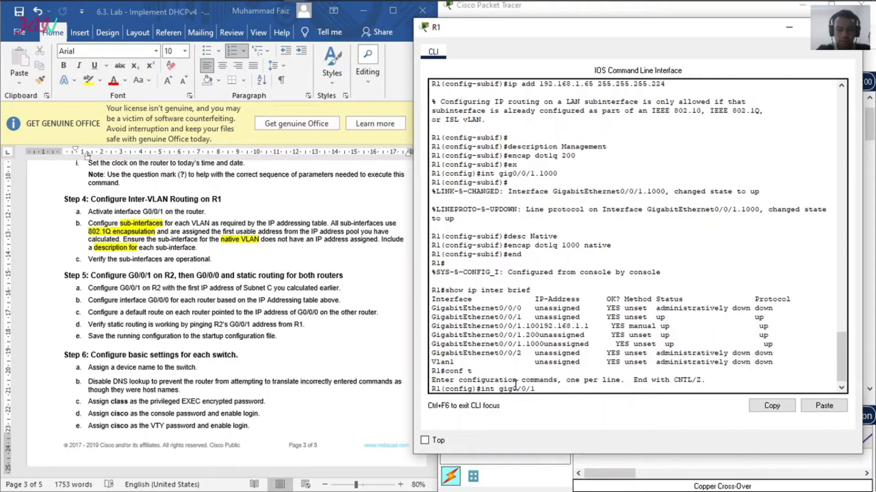
type(".200")
key("Return")
Step: Assign IP address 192.168.1.65 with mask 255.255.255.224 to sub-interface g0/0/1.200, ending in privileged EXEC mode
type("ip add 192.168")
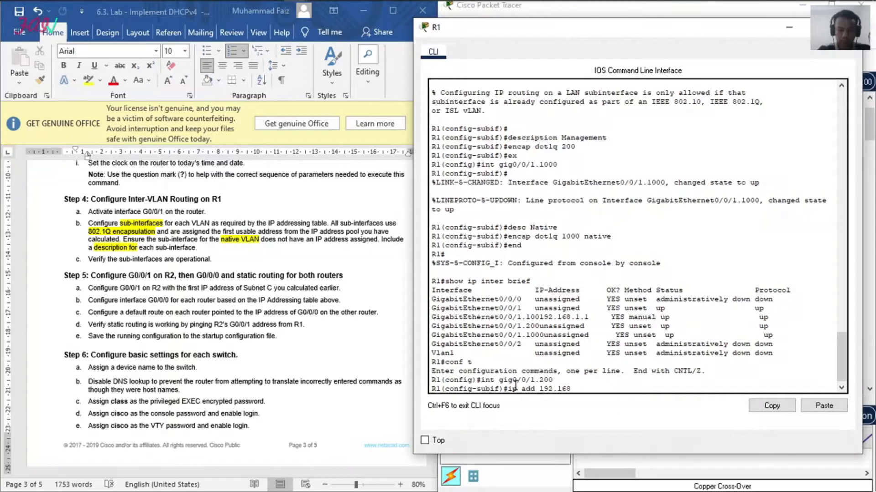
type(".1.65")
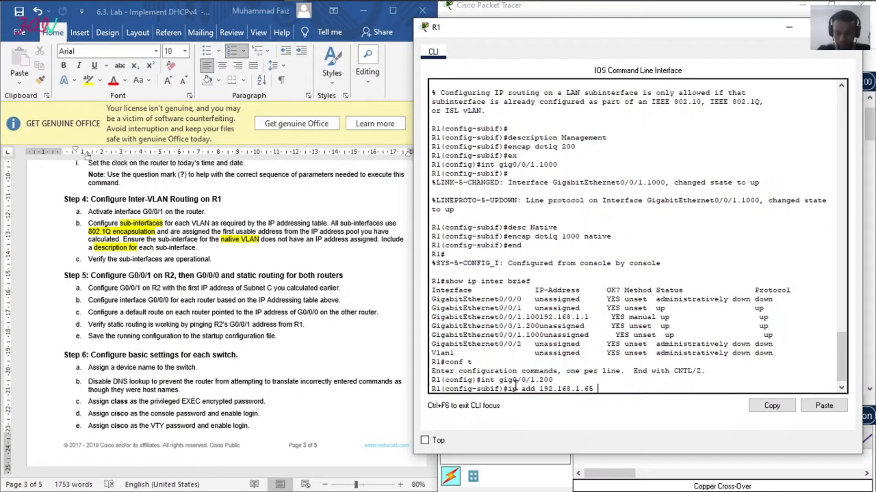
type(" 2")
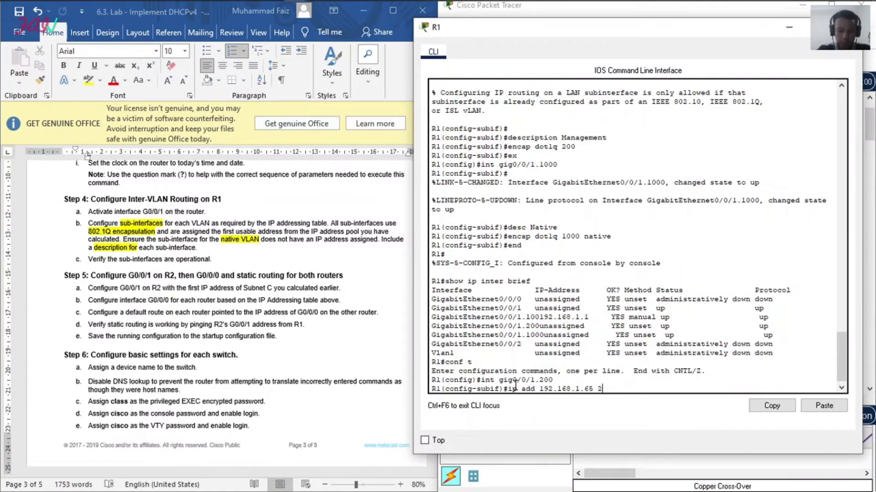
type("55.255.255")
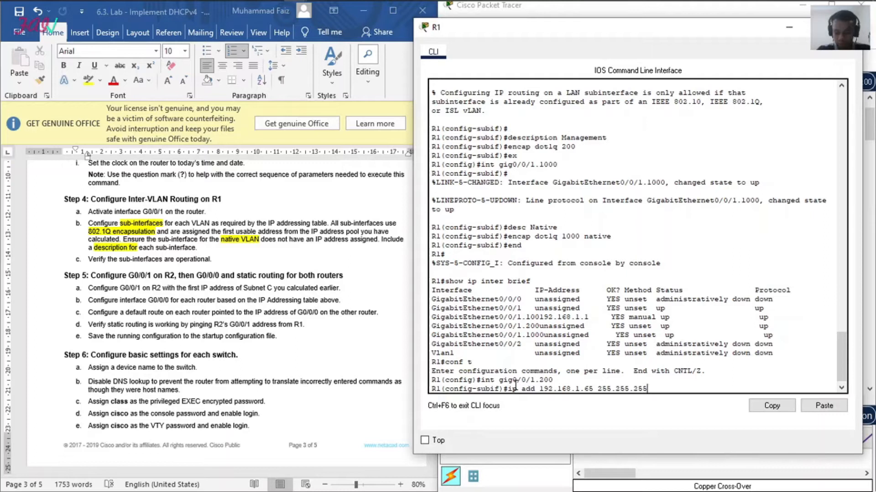
type(".224")
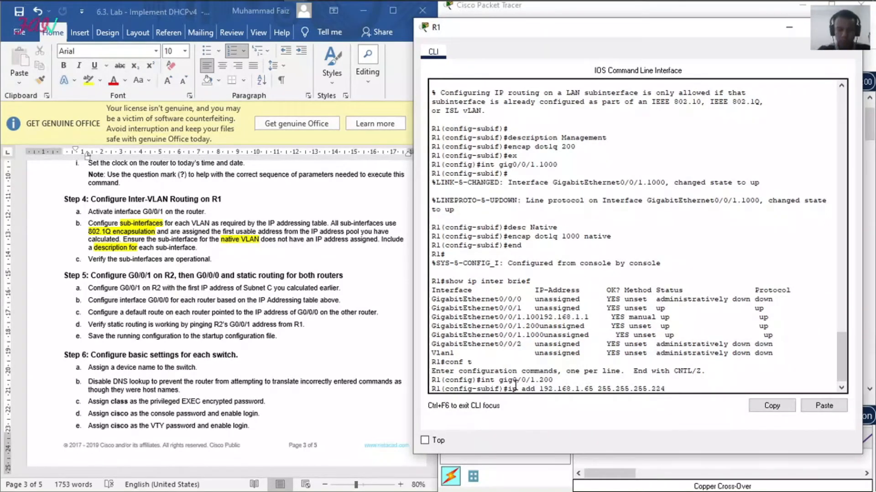
key("Return")
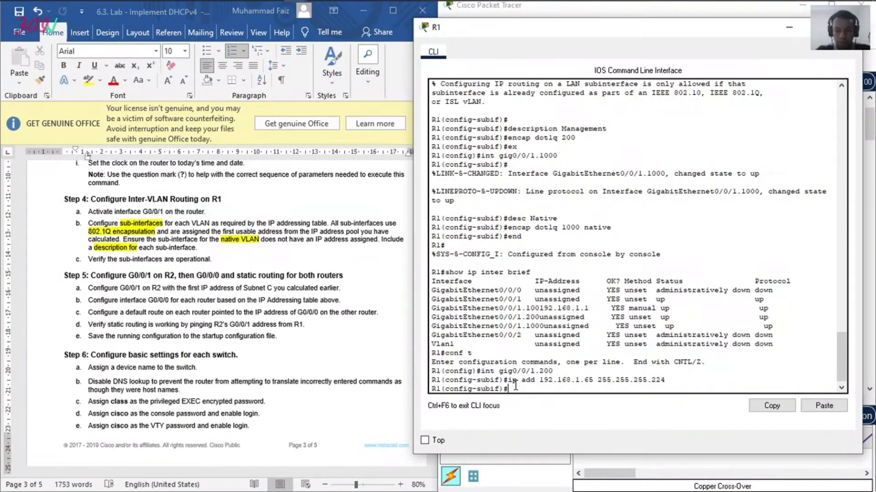
type("end")
key("Return")
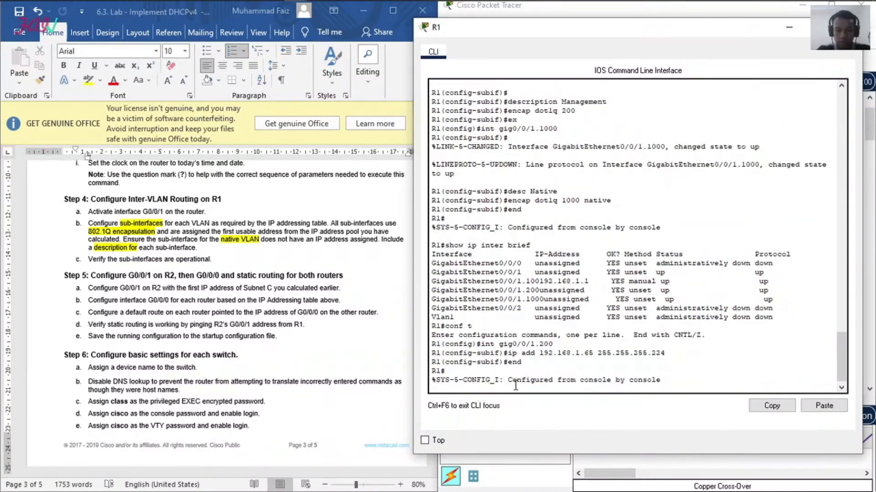
Step: Show R1's brief IP interface summary again to verify the addresses of sub-interfaces g0/0/1.100 and g0/0/1.200
type("sh")
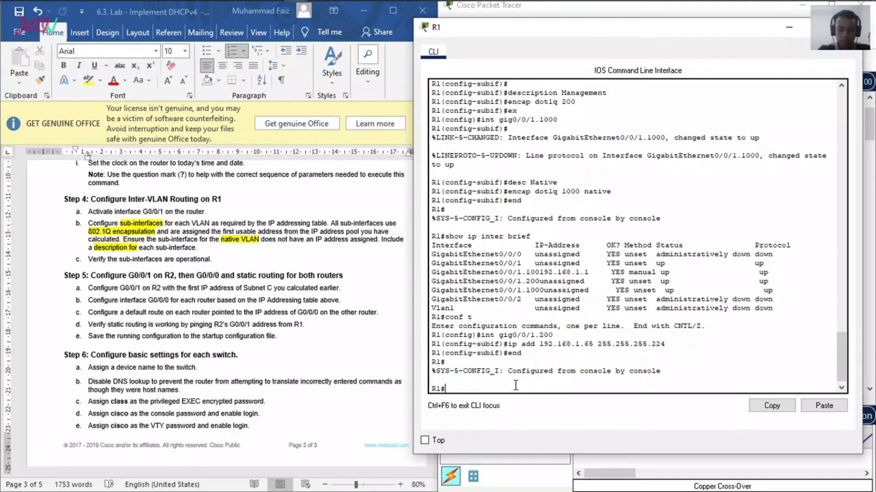
type("ow ip in")
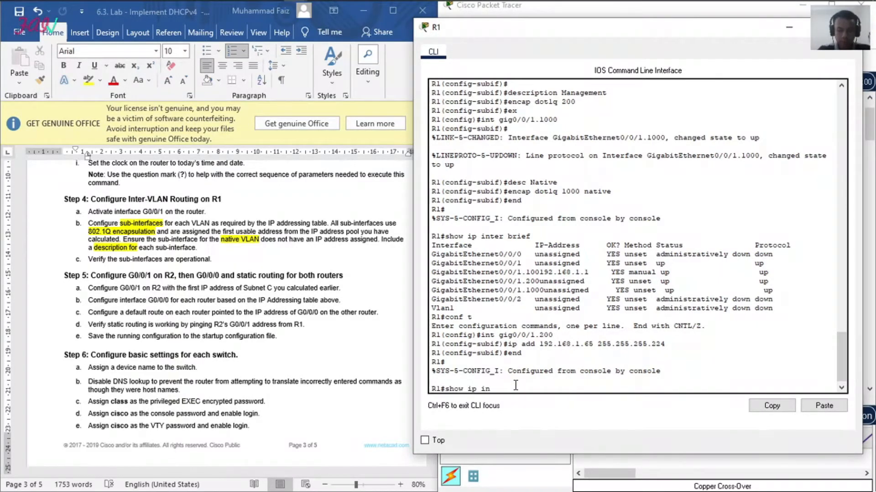
type("t brief")
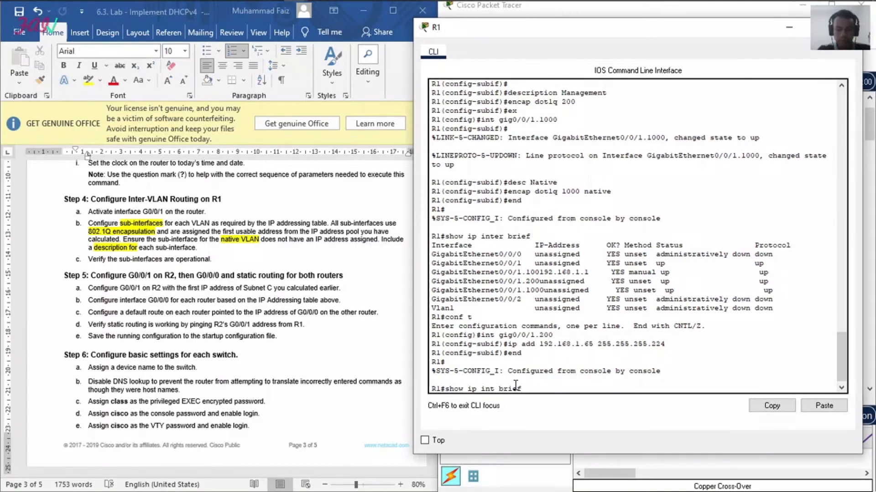
key("Return")
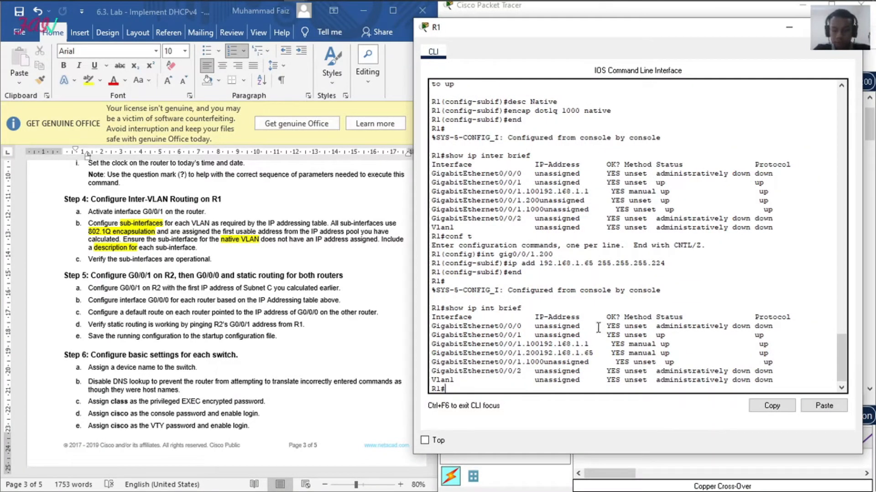
left_click_drag(535, 347, 577, 355)
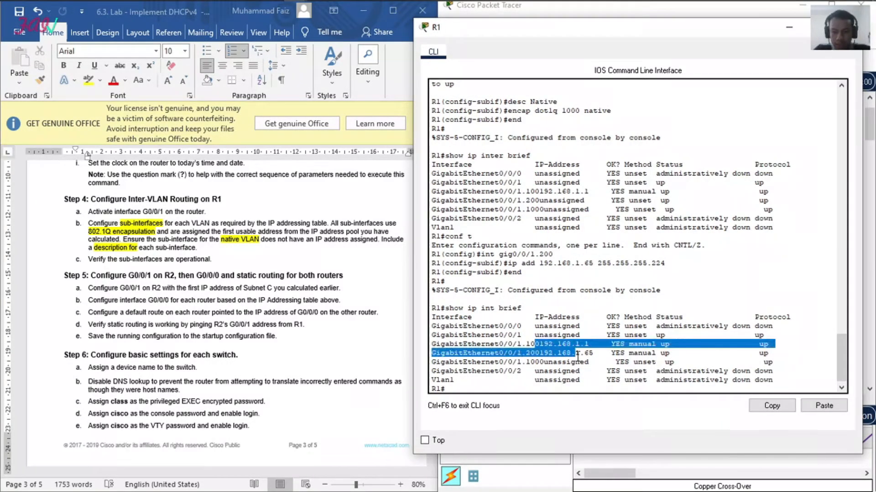
left_click(543, 375)
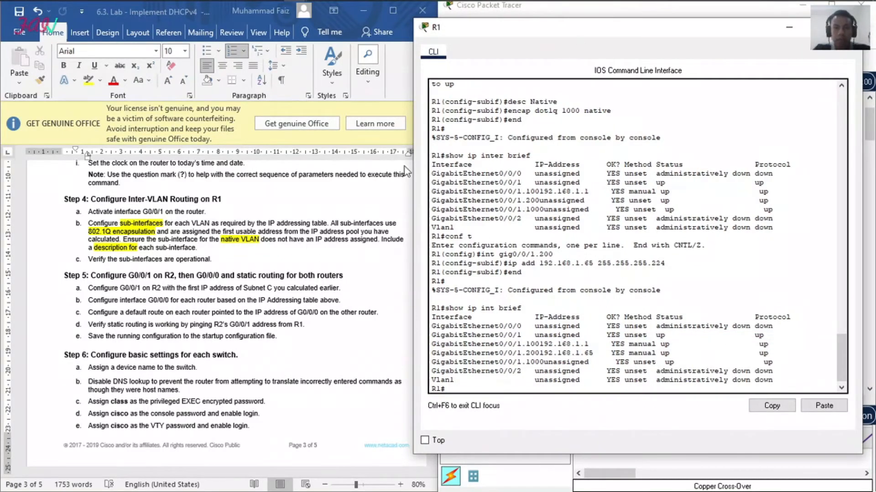
left_click(276, 284)
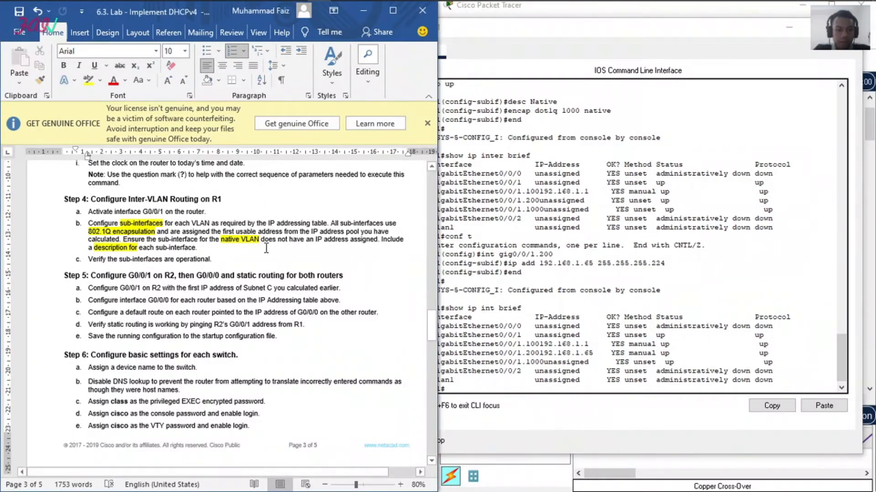
scroll(267, 247, "down", 2)
scroll(267, 247, "up", 2)
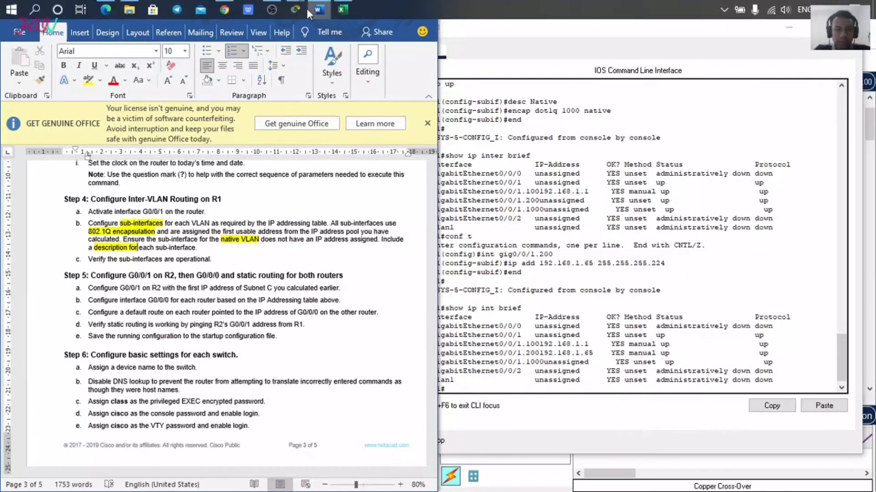
left_click(279, 7)
left_click(866, 408)
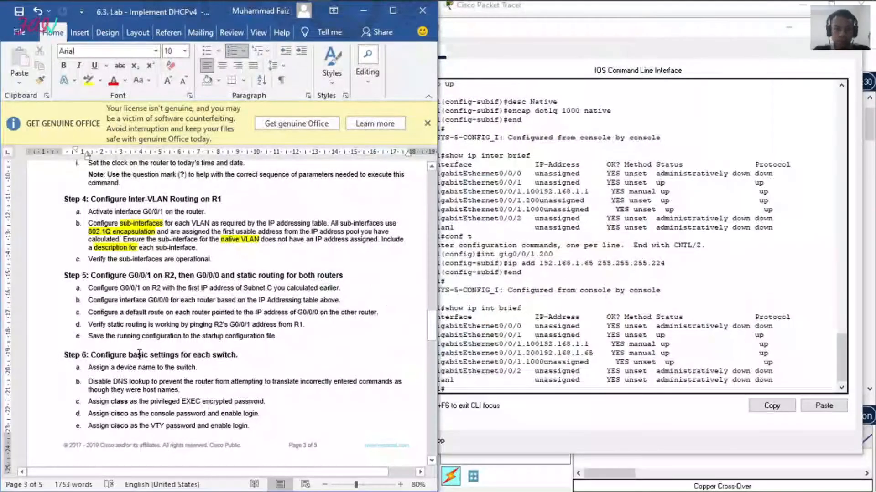
left_click(139, 354)
scroll(158, 292, "down", 1)
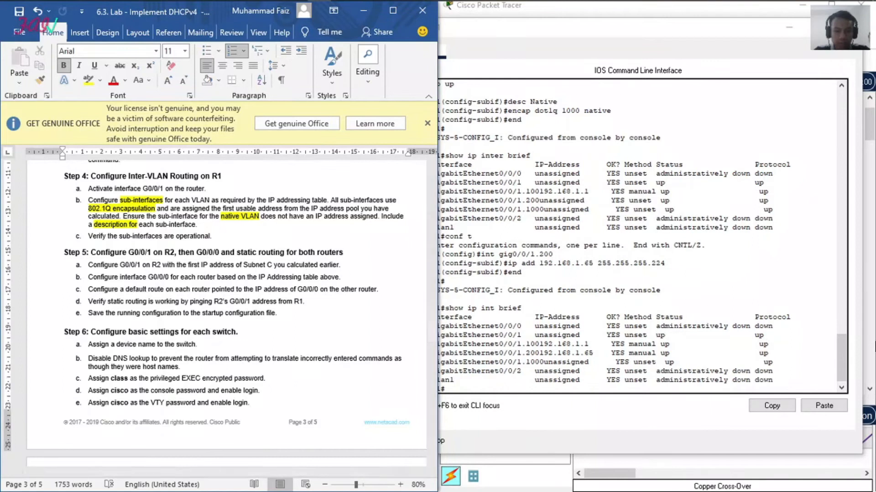
Step: Put away R1's window, open R2's command line and log in to privileged EXEC mode with the console and enable passwords
left_click(848, 28)
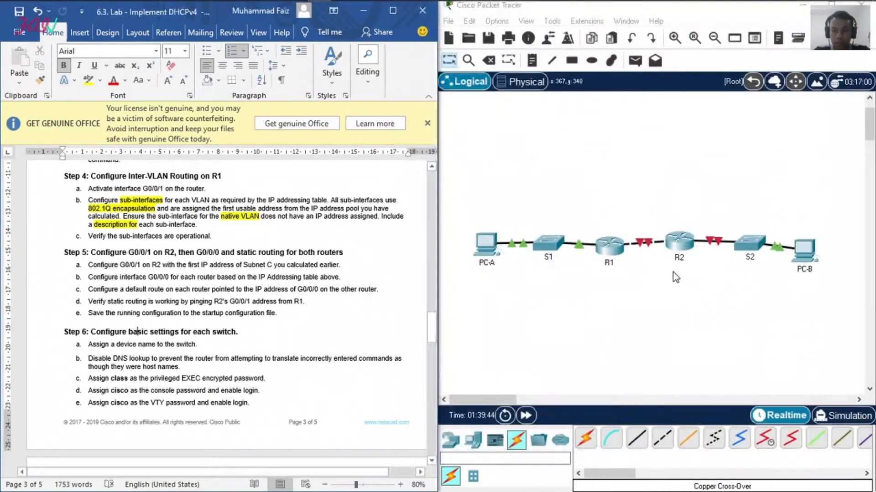
left_click(682, 241)
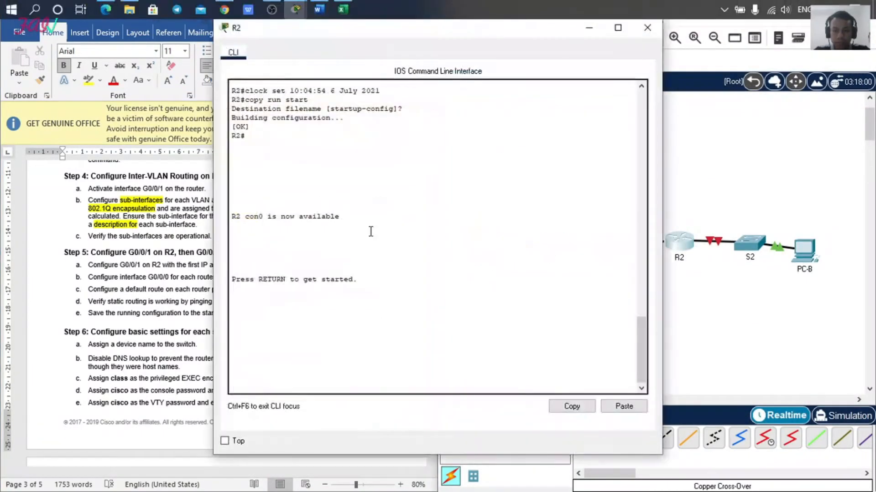
key("Return")
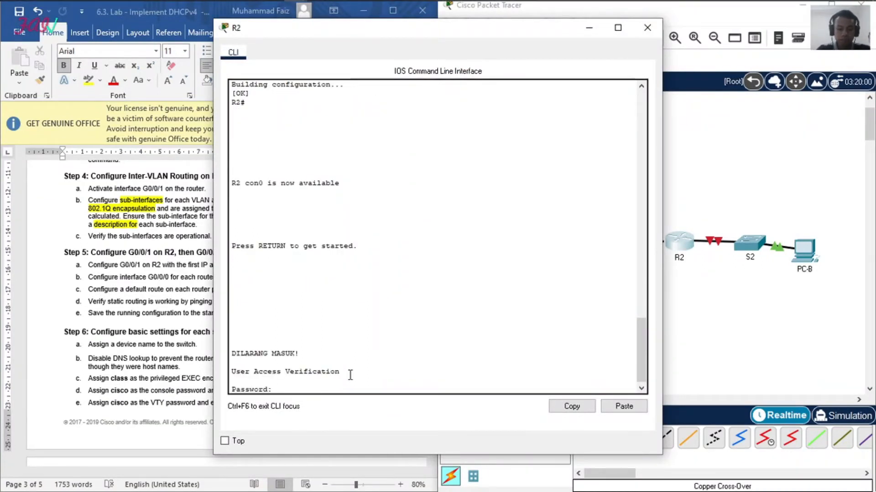
key("Return")
key("Return")
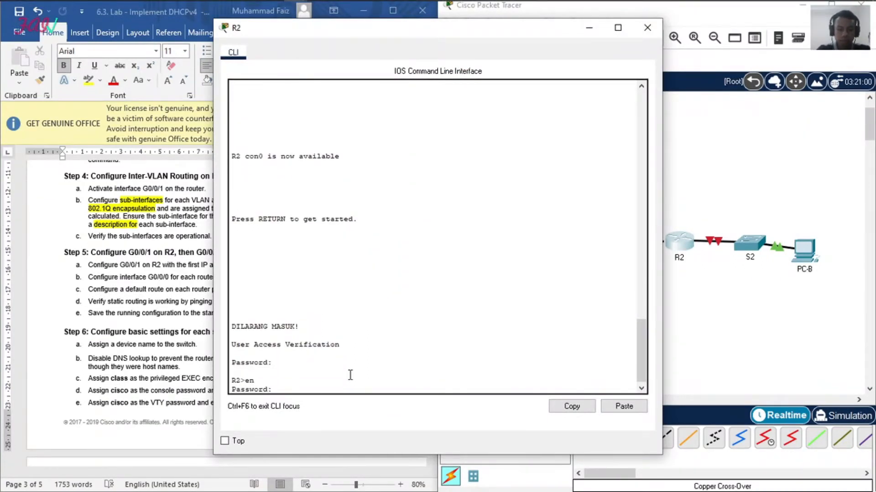
Step: Enter global configuration mode on R2 and open interface gig0/0/1 for configuration
key("Return")
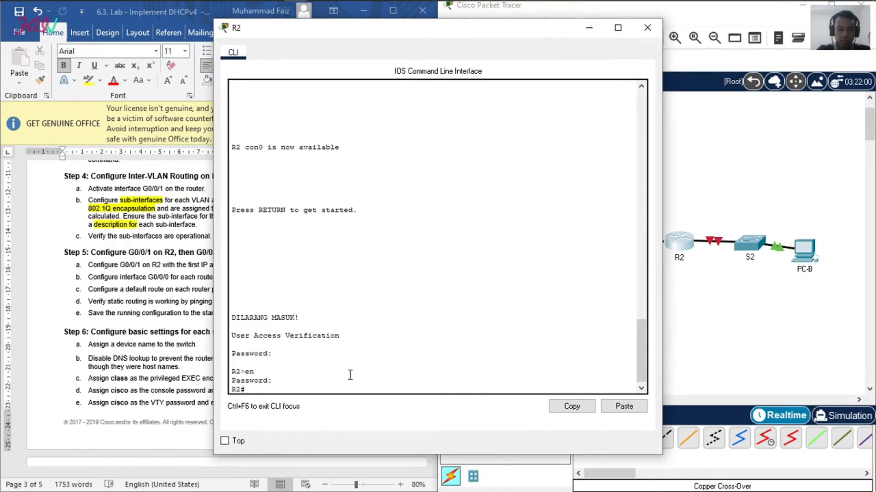
type("conf t")
key("Return")
type("int gig")
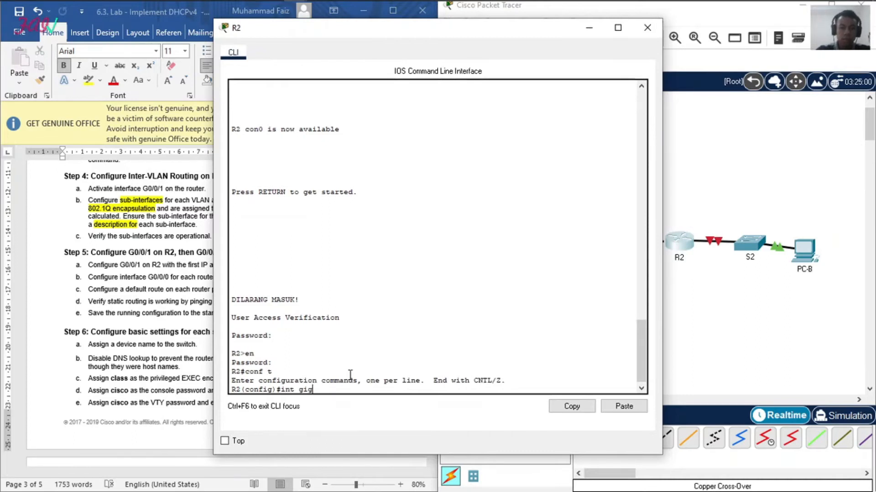
mouse_move(335, 6)
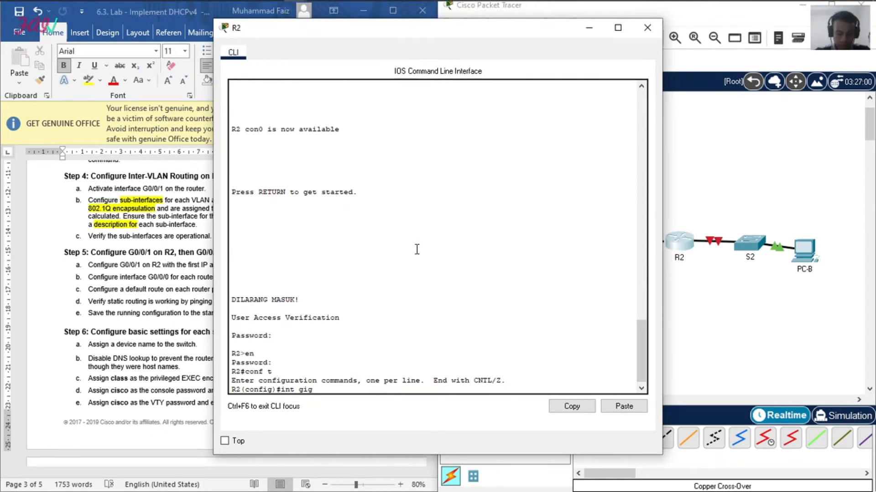
type("/0/1")
key("Return")
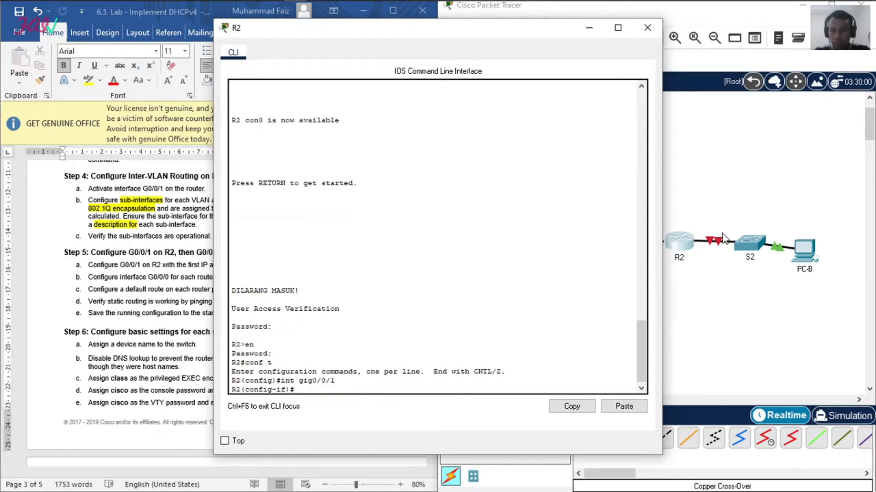
Step: Assign IP address 192.168.1.97 with mask 255.255.255.240 to R2's interface gig0/0/1 and enable the interface
type("ip add")
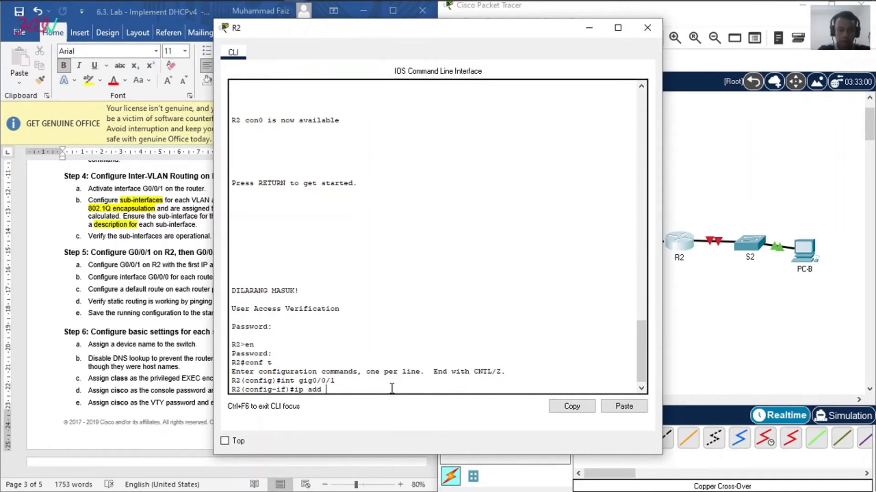
type("192.168")
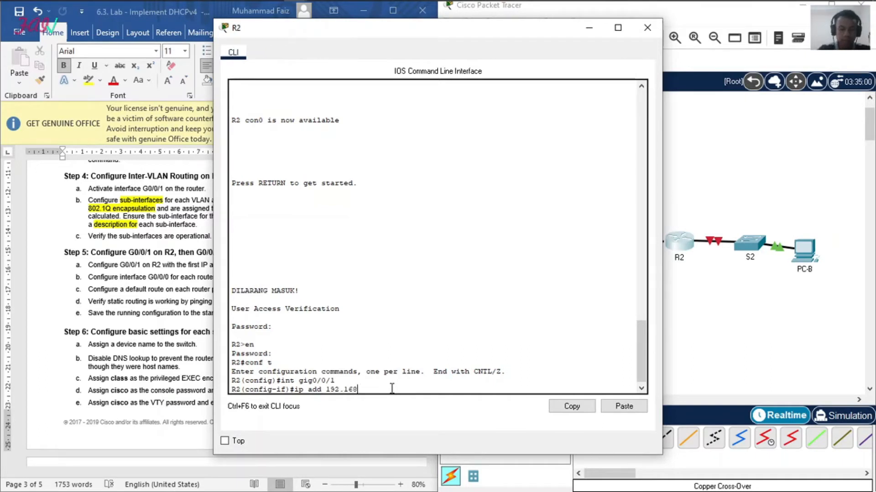
type(".1.")
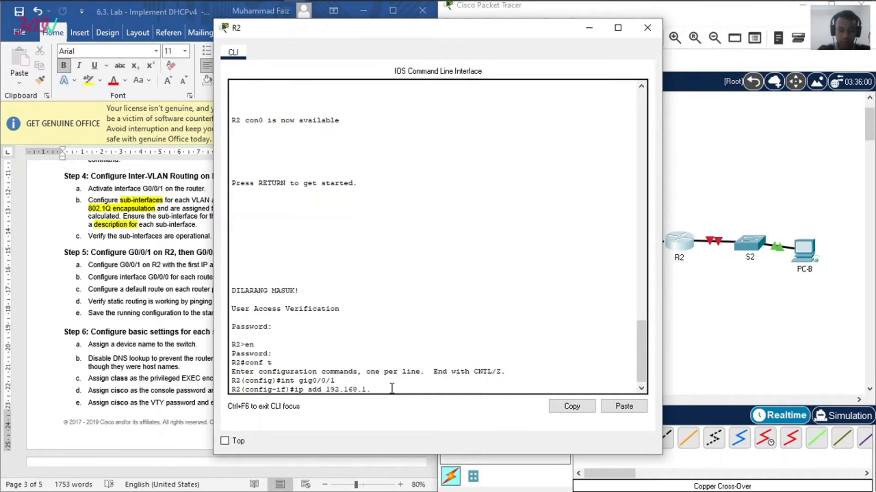
type("97 255.25")
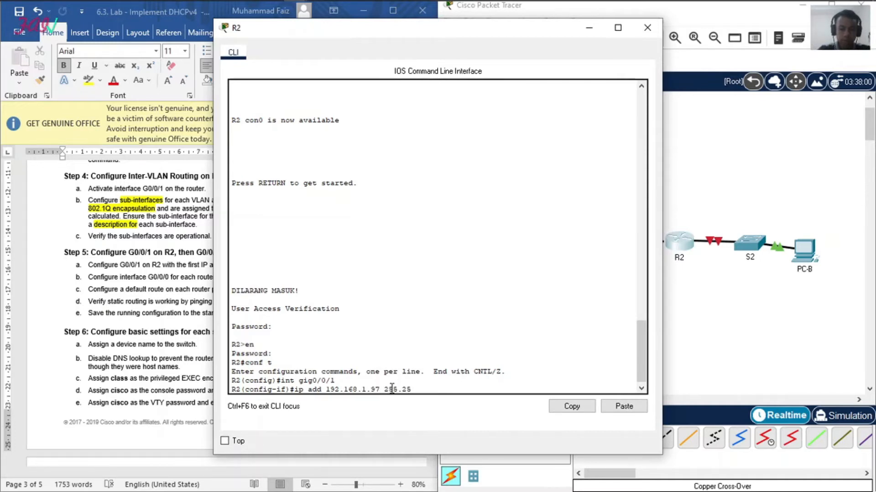
type("5.255.255")
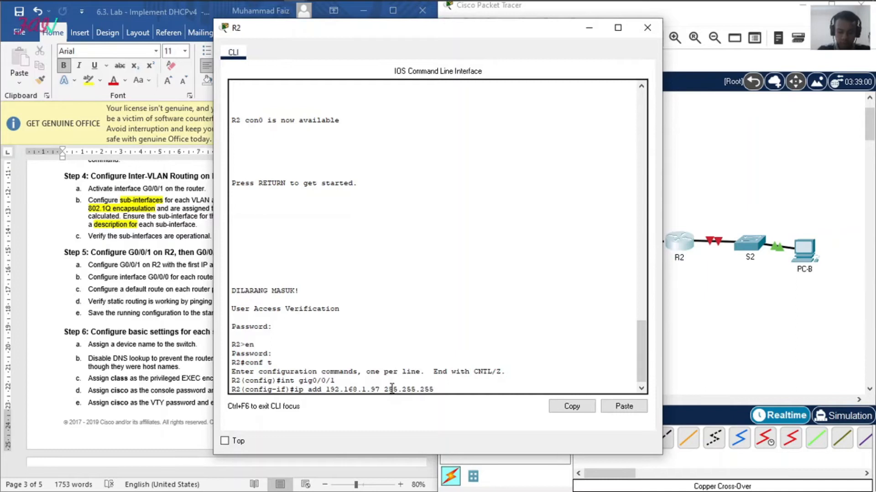
type(".24")
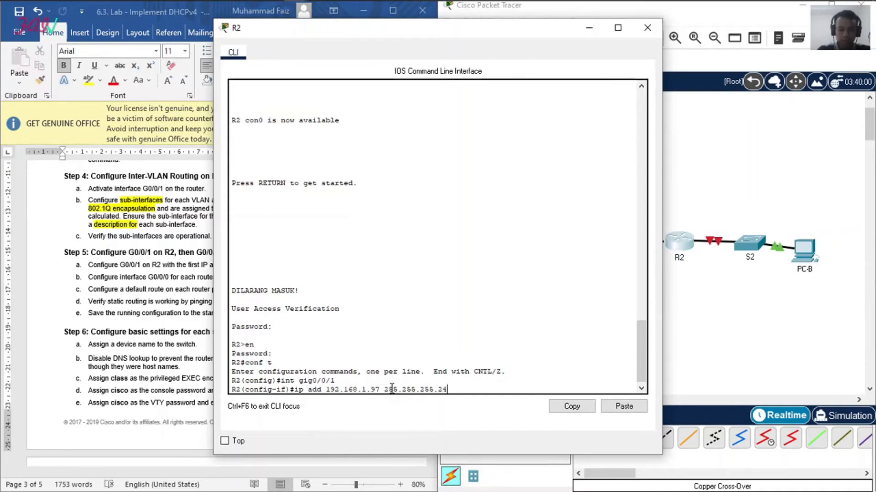
type("0")
key("Return")
type("no shut")
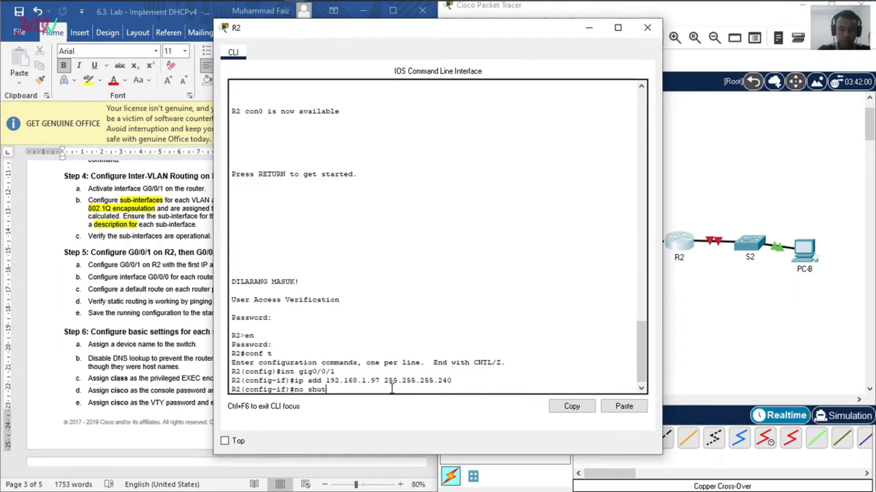
key("Return")
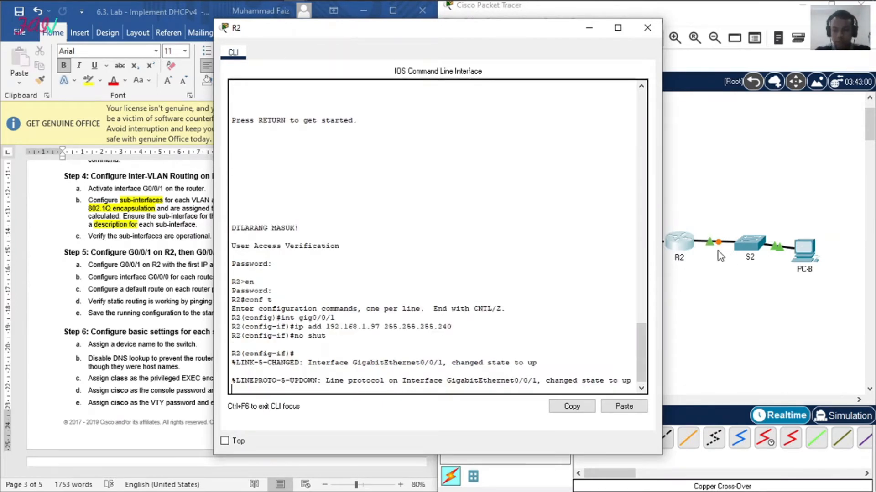
Step: Move R2's window aside to uncover R1 in the topology, and switch R2 to configuring interface gig0/0/0
left_click_drag(469, 39, 361, 27)
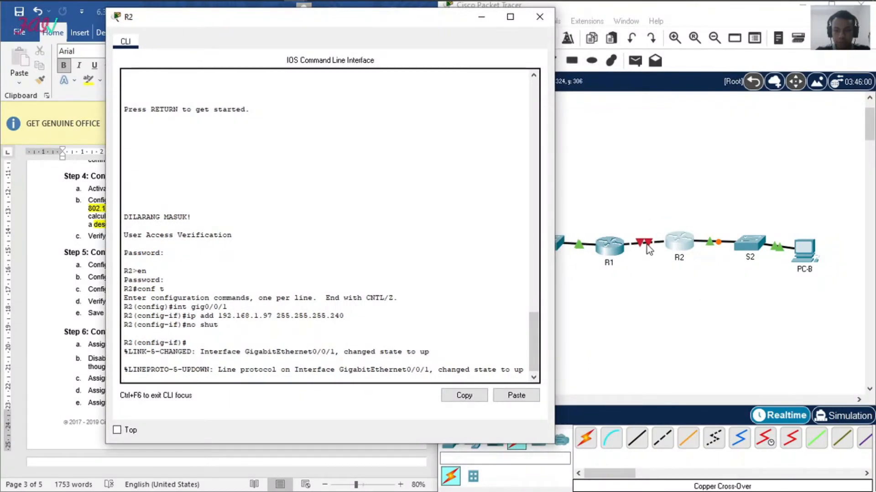
key("Return")
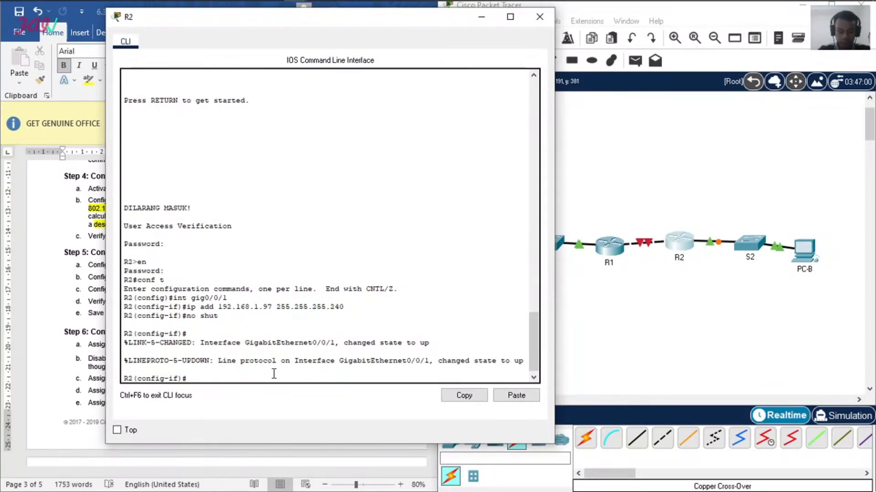
type("ex")
key("Return")
type("int")
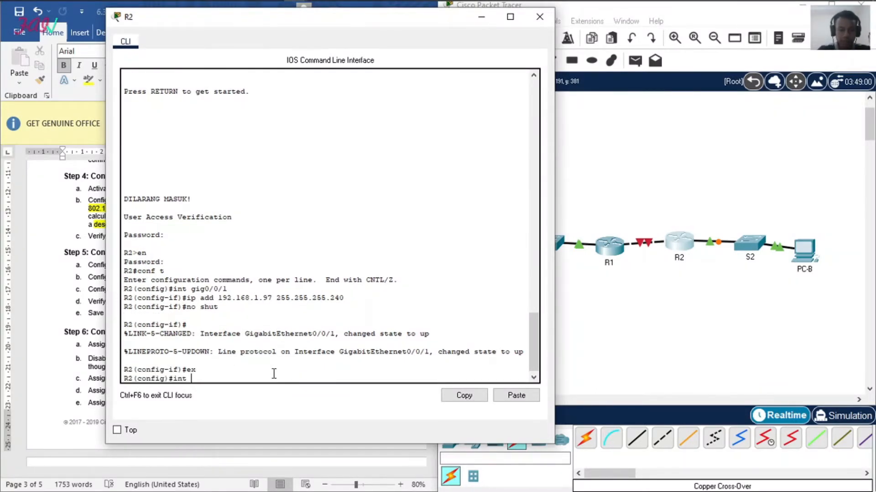
type(" gig0/0/0")
key("Return")
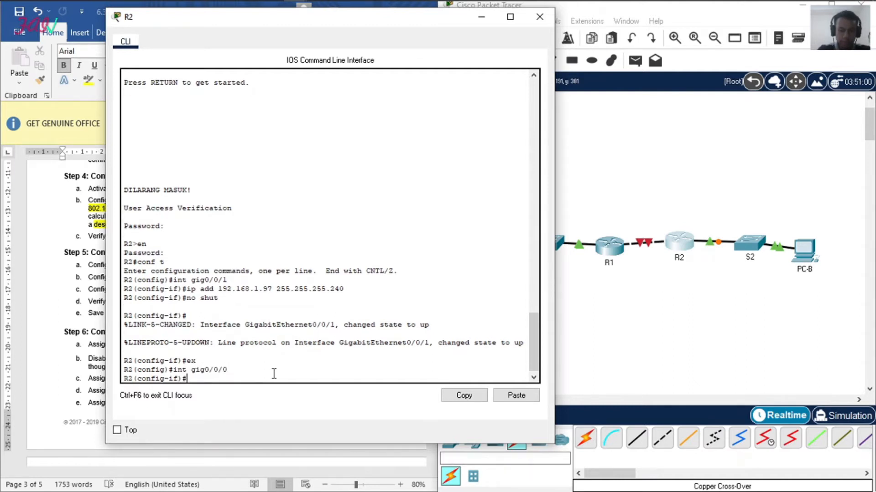
Step: Assign IP address 10.0.0.2 with mask 255.255.255.252 to R2's interface gig0/0/0 and enable the interface
type("ip add")
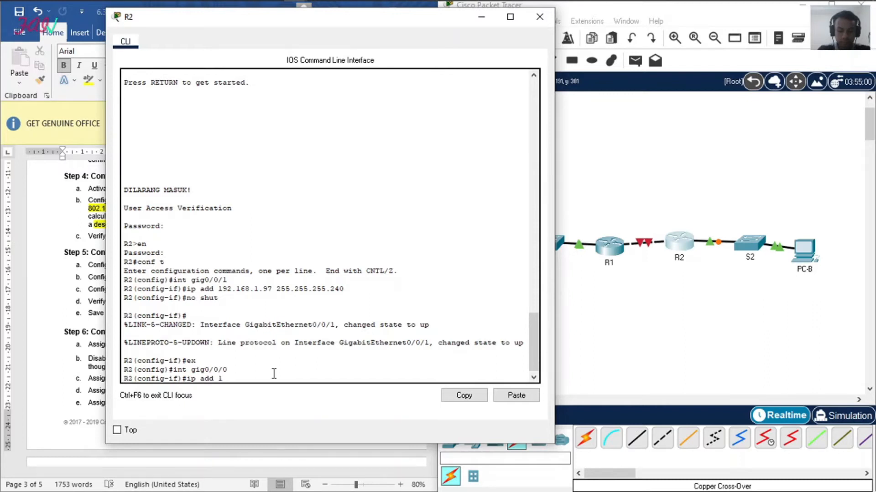
type("10.0.0.2 255.255.255.252")
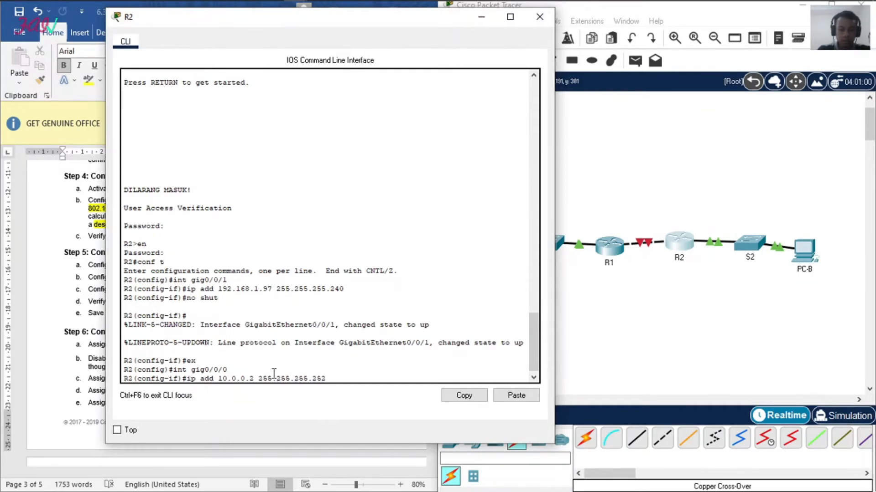
key("Return")
type("no shut")
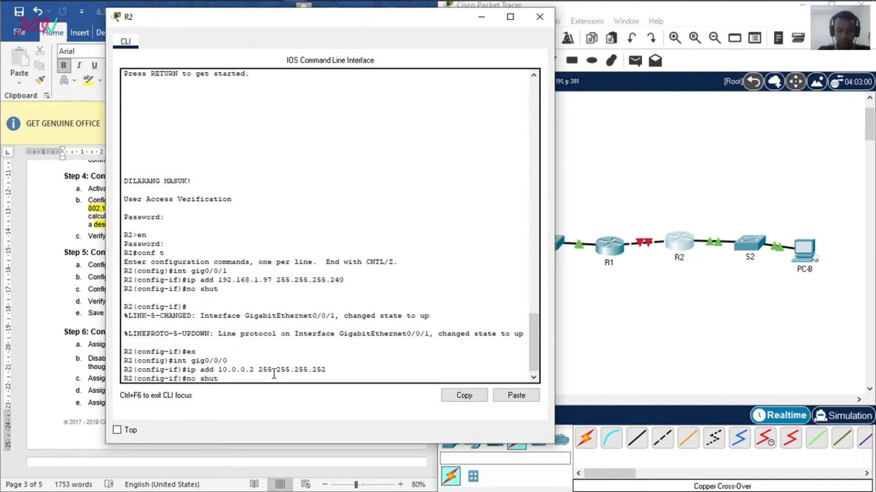
key("Return")
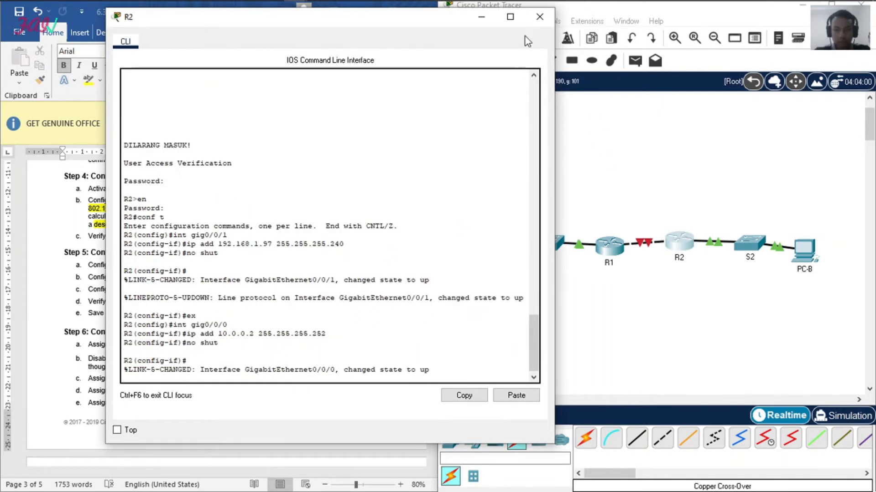
Step: Close R2's window, open R1's command line and enter configuration of R1's interface gig0/0/0
left_click(539, 17)
left_click(606, 246)
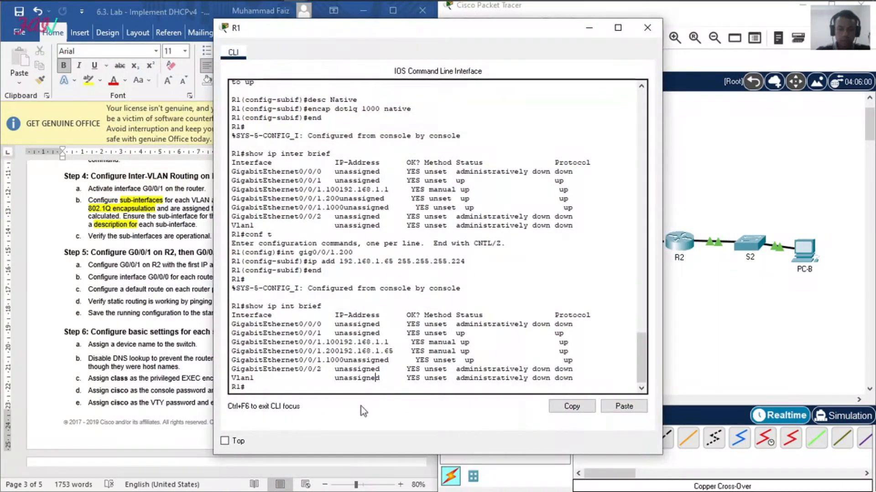
left_click(281, 387)
type("conf t")
key("Return")
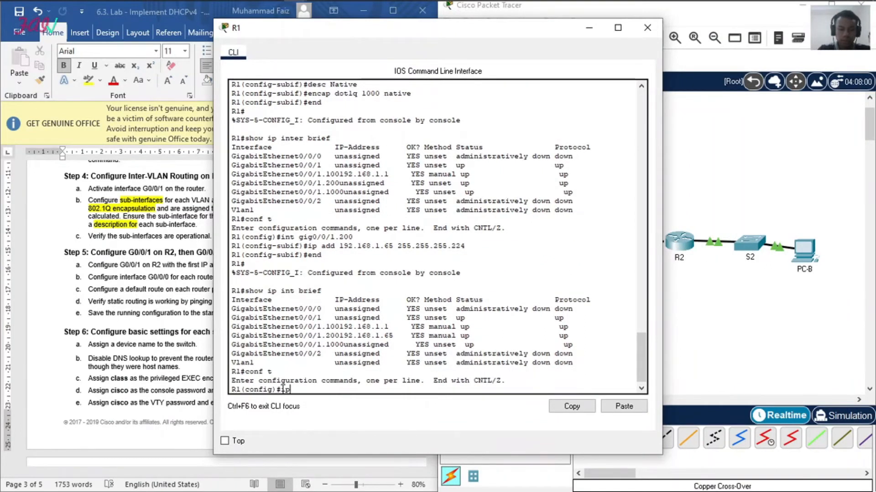
type("int ggig0/0/0")
key("Return")
Step: Assign IP address 10.0.0.1 with mask 255.255.255.252 to R1's interface gig0/0/0 and enable the interface
type("ip a")
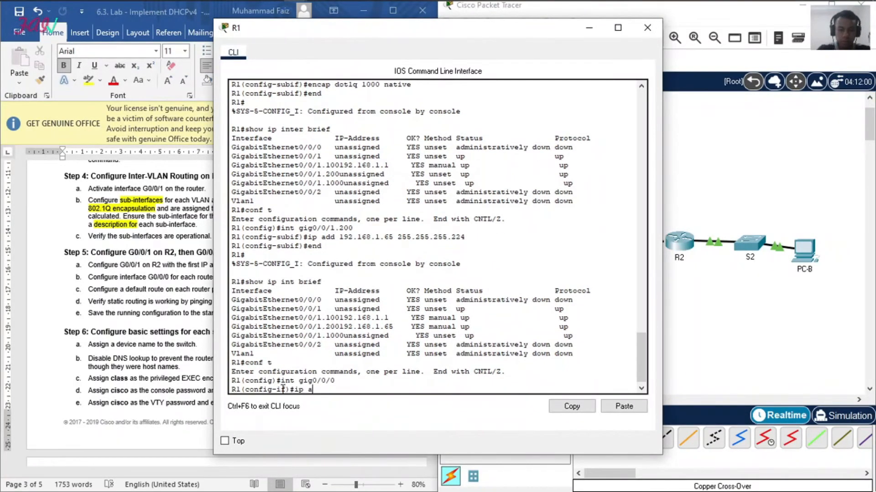
type("dd 10.0.0.1 2")
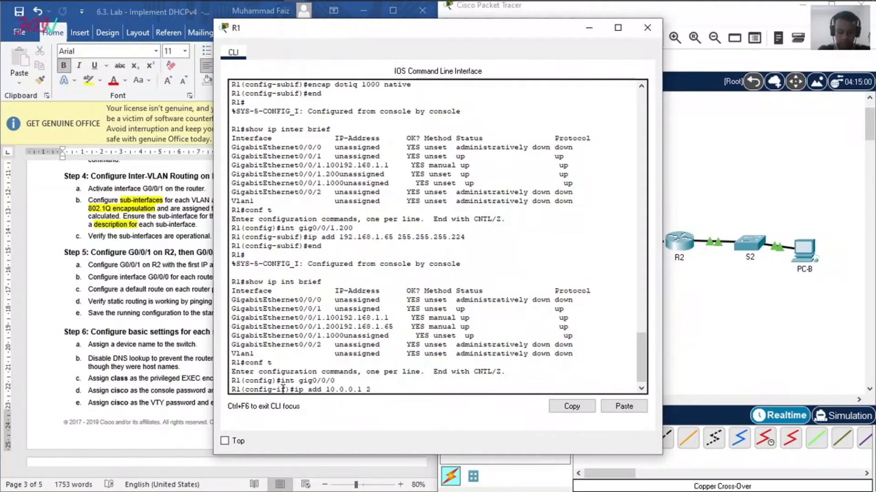
type("55.25")
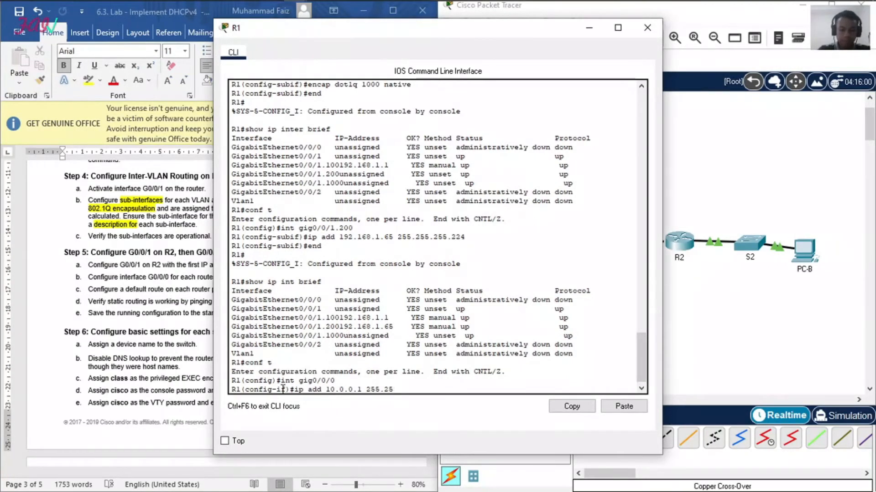
type("5.255.252")
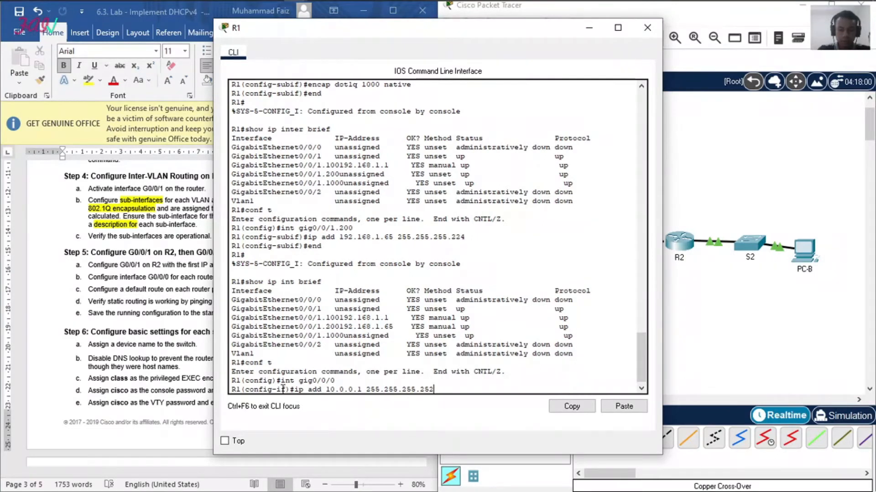
key("Return")
type("no shut")
key("Return")
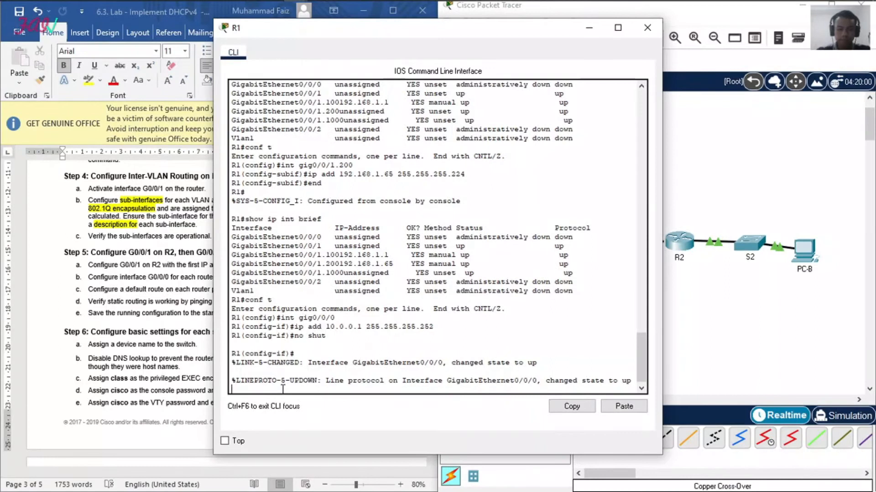
Step: Check the link between R1 and R2 in the topology, and close R1's window to read the Step 5 lab instructions
left_click(768, 310)
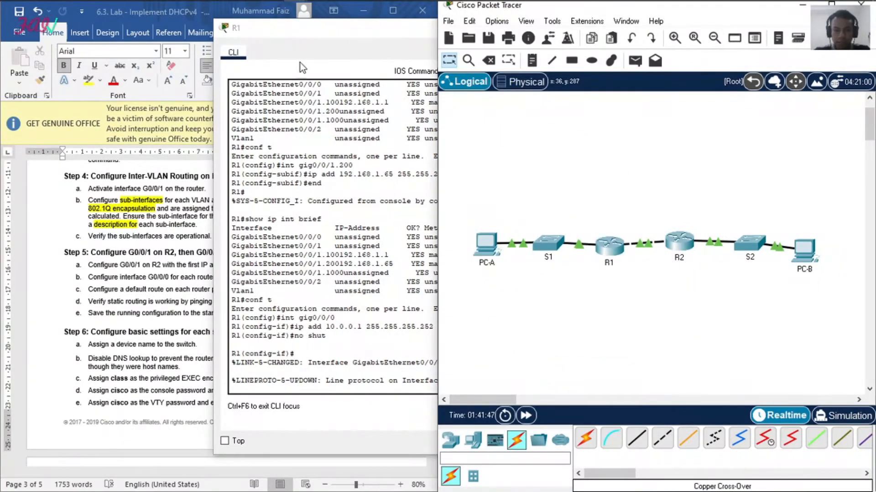
left_click(311, 39)
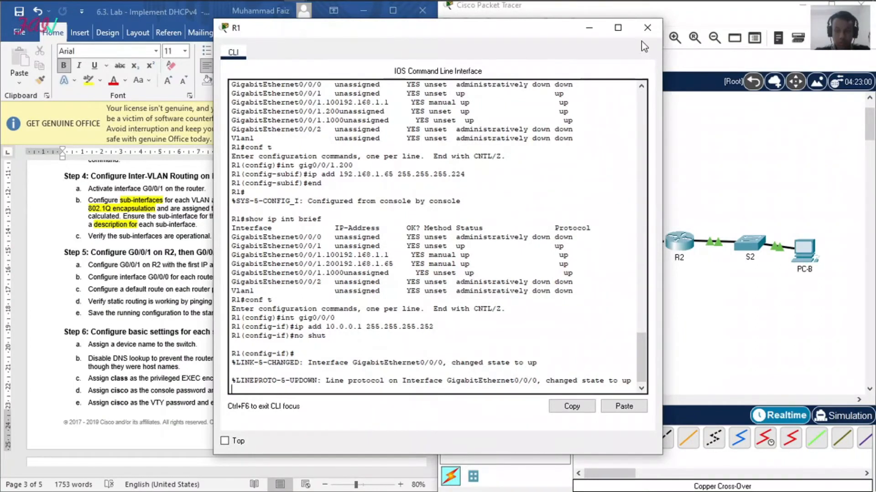
left_click(647, 27)
left_click(162, 298)
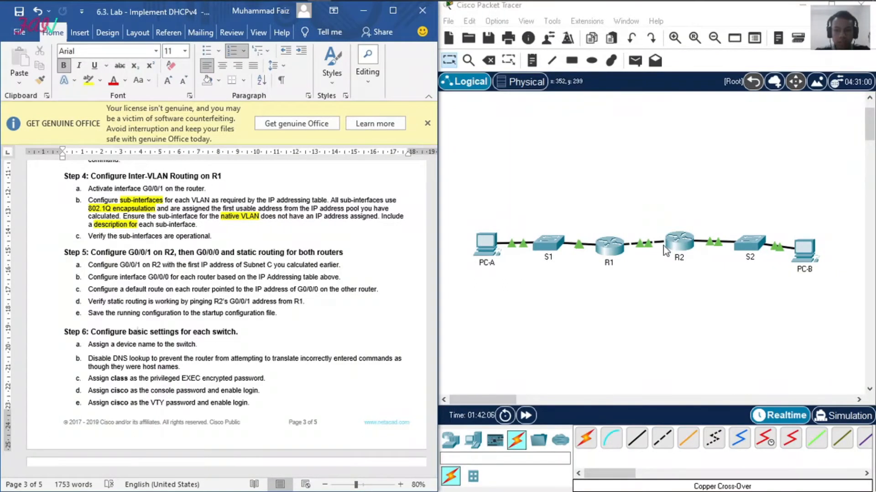
Step: Reopen R1's command line and leave interface configuration for global configuration mode
left_click(606, 248)
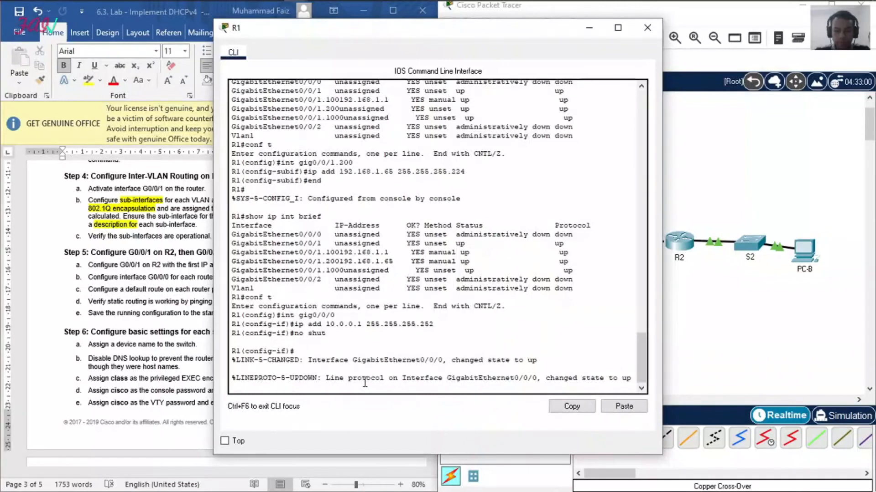
key("Return")
type("ex")
key("Return")
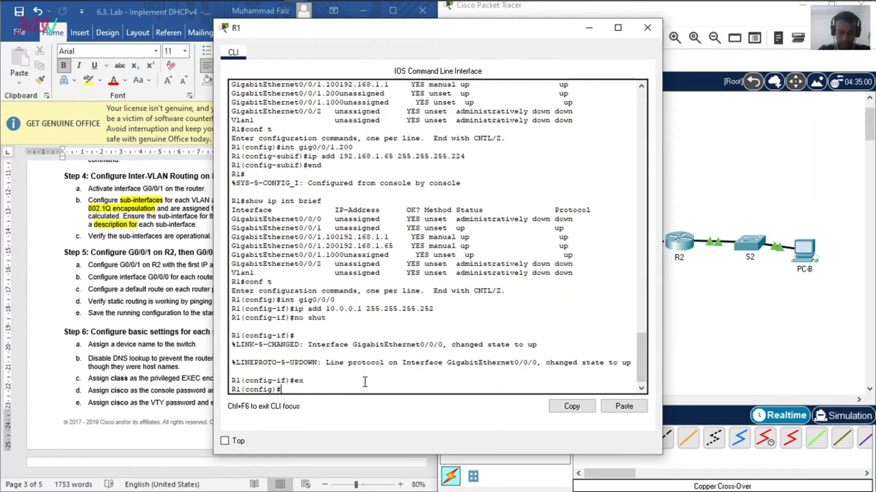
Step: Add a default static route on R1 for 0.0.0.0 0.0.0.0 with next hop 10.0.0.2
type("i route")
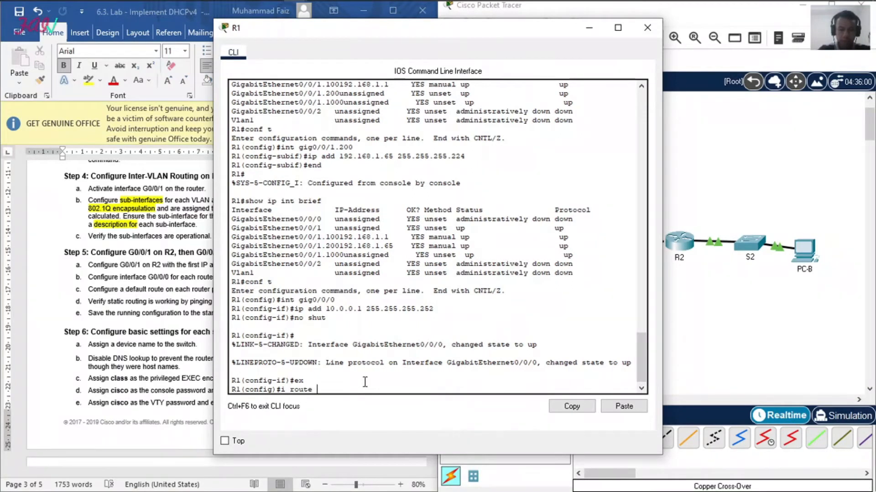
key("BackSpace")
key("BackSpace")
key("BackSpace")
key("BackSpace")
type("route 0.0.0.")
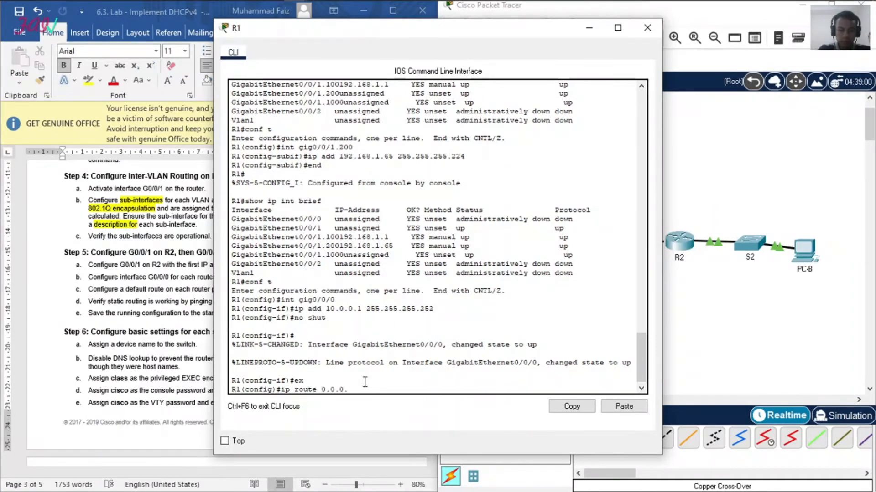
type("0 0.0.0.0")
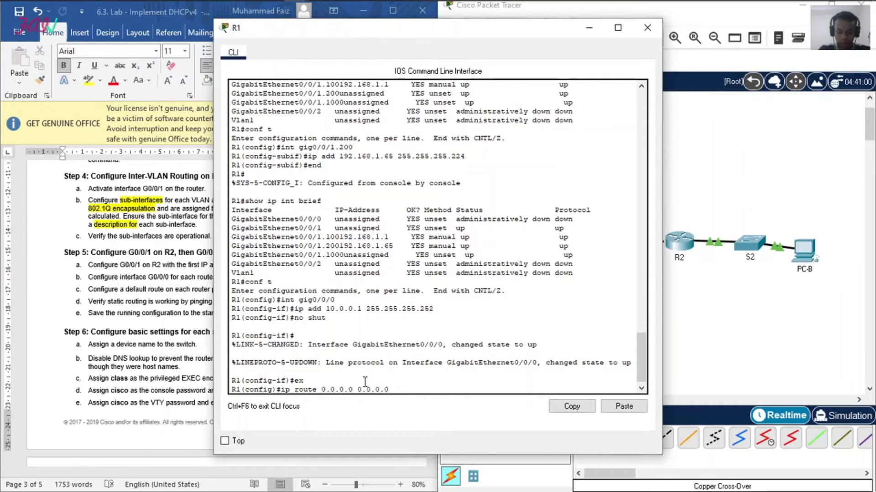
type(" 10.0.0.2")
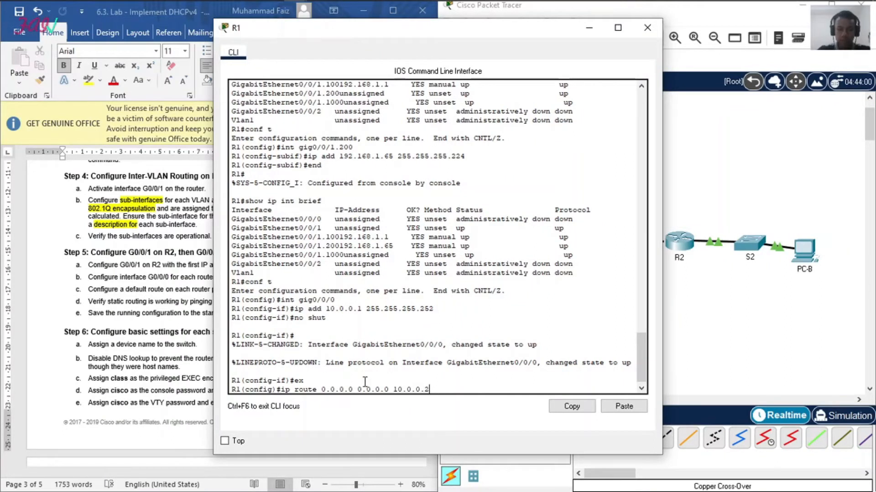
key("Return")
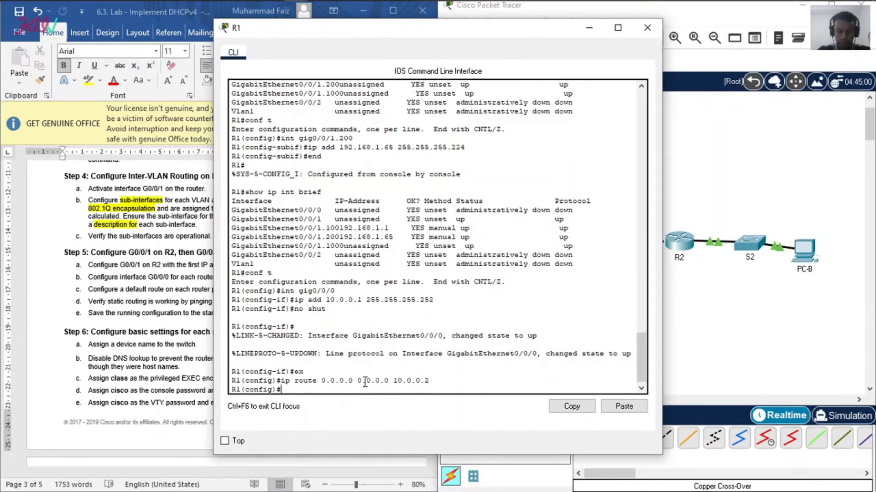
Step: Switch from R1 to R2's command line and leave interface configuration for global configuration mode
left_click(649, 28)
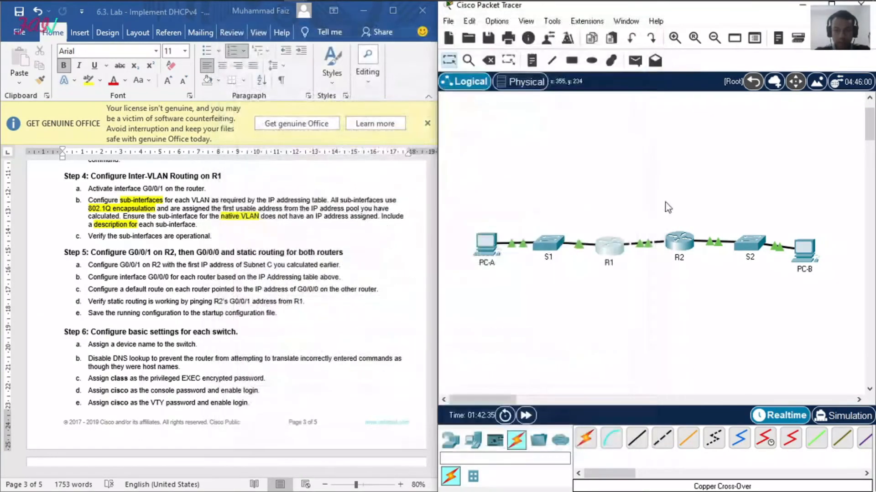
left_click(679, 242)
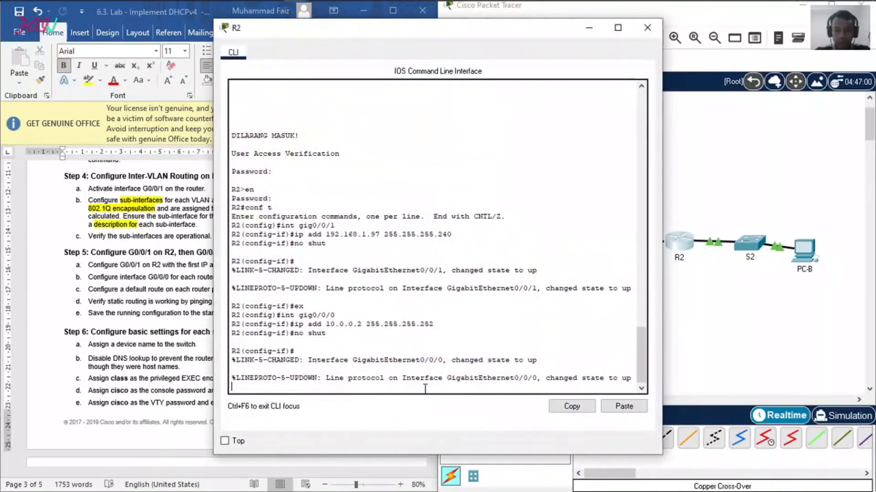
key("Return")
type("ex")
key("Return")
Step: Add a default static route on R2 for 0.0.0.0 0.0.0.0 with next hop 10.0.0.1
type("ip")
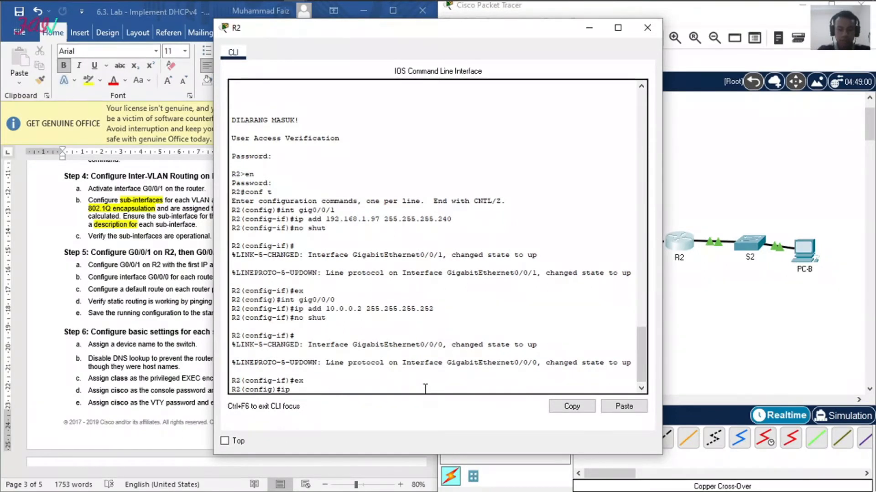
type(" add 10.0.0")
key("BackSpace")
key("BackSpace")
key("BackSpace")
key("BackSpace")
key("BackSpace")
key("BackSpace")
key("BackSpace")
type("route ")
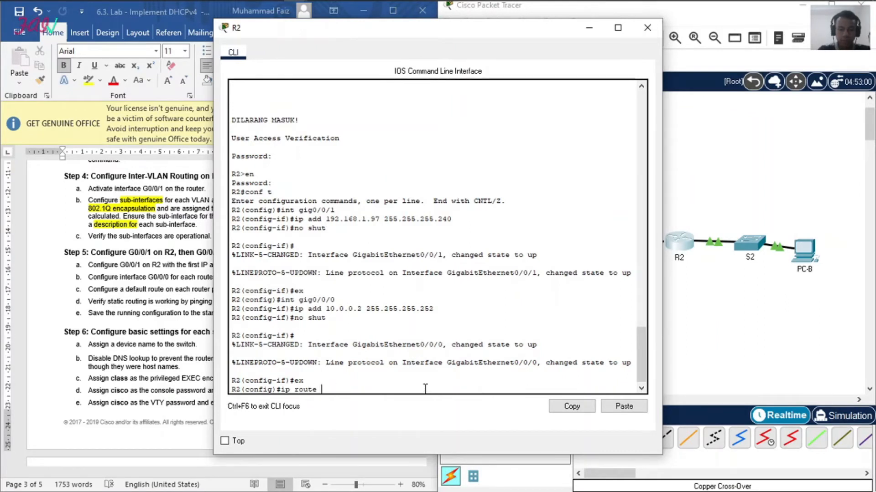
type("0.0.0.0 0")
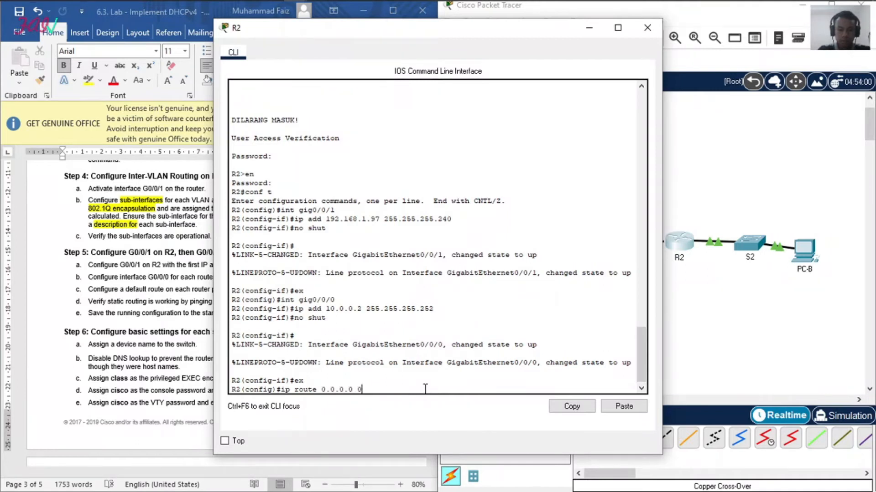
type(".0.0.0")
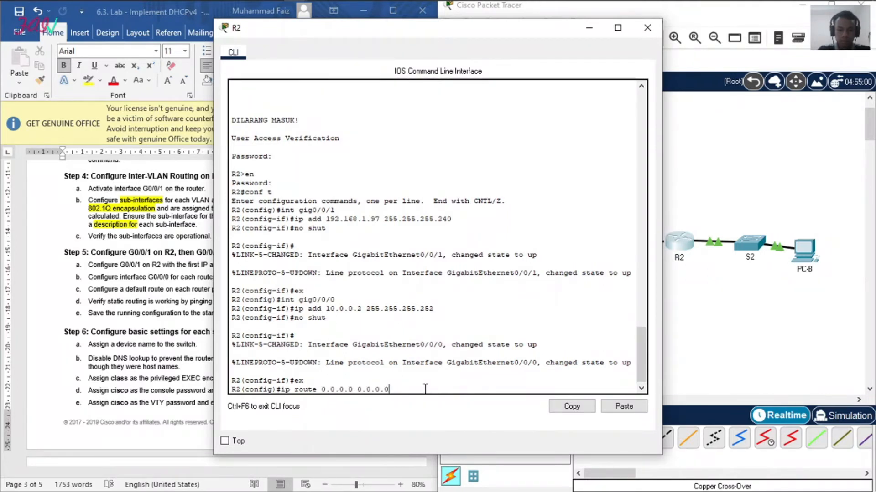
type(" 10.0.0.1")
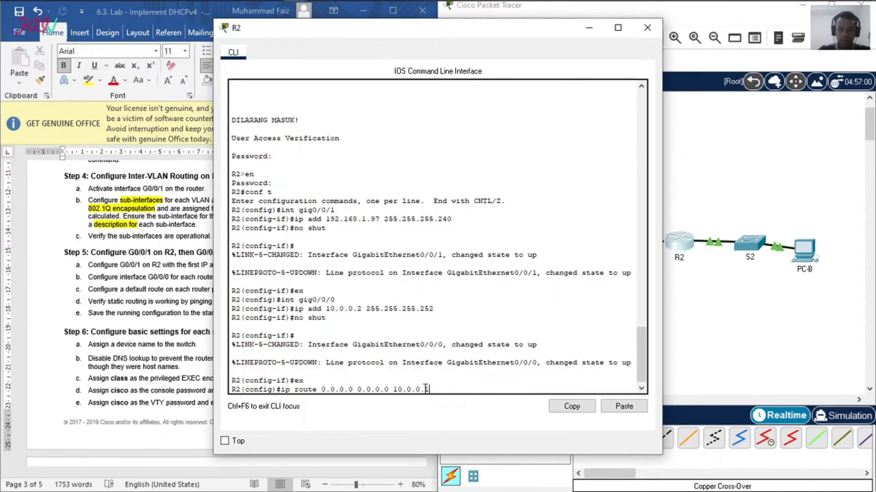
key("Return")
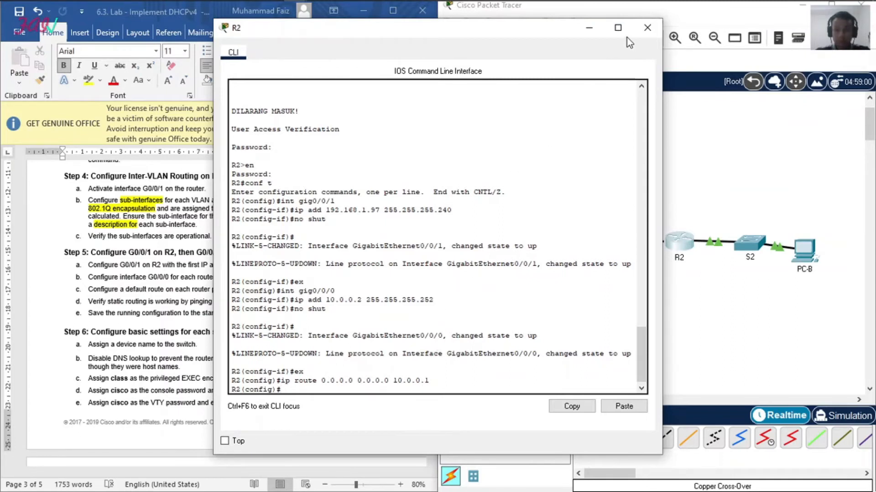
Step: Close R2's window, return R1 to privileged EXEC mode and display its IP routing table to check the default route
left_click(647, 28)
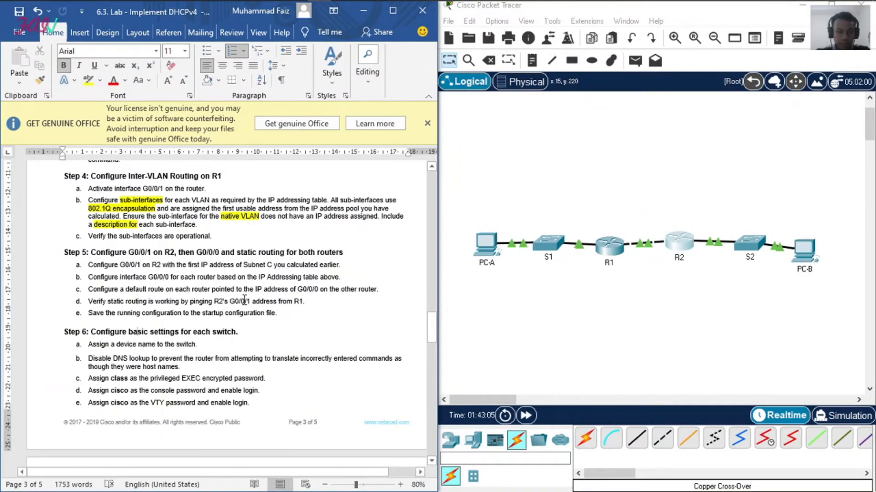
left_click(609, 246)
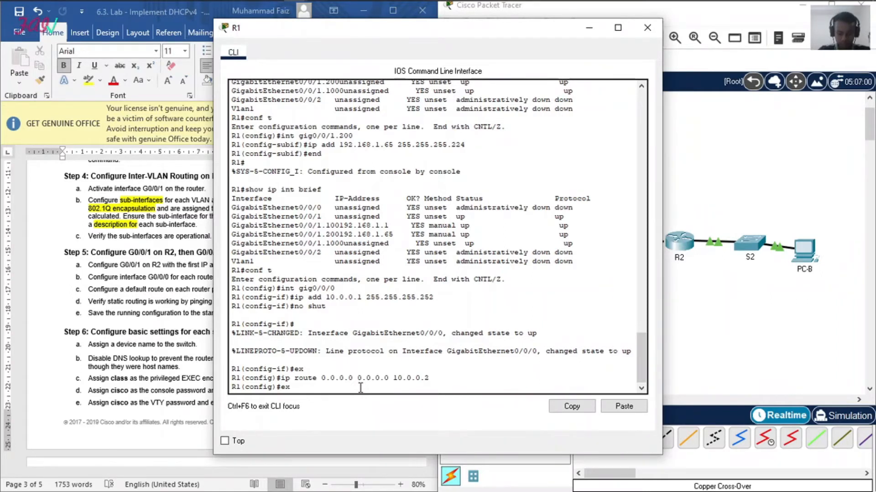
key("Return")
type("show ")
type("u")
key("BackSpace")
type("ip route")
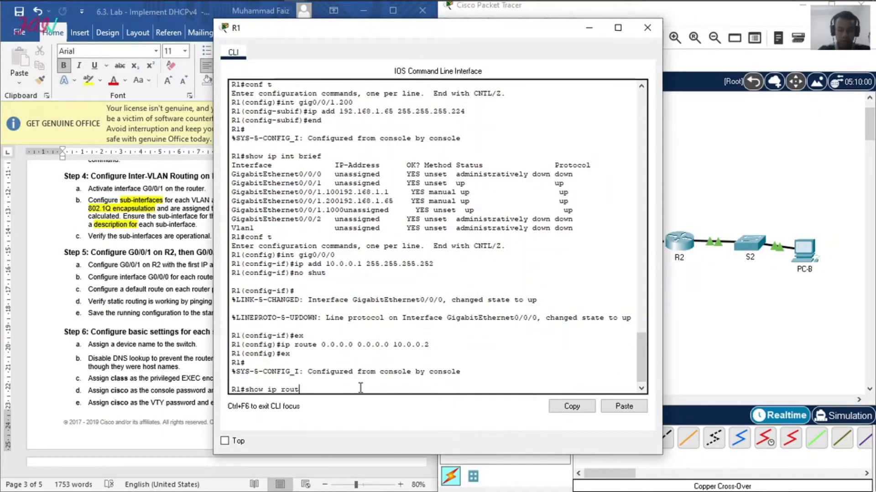
key("Return")
left_click_drag(267, 372, 360, 374)
left_click(310, 389)
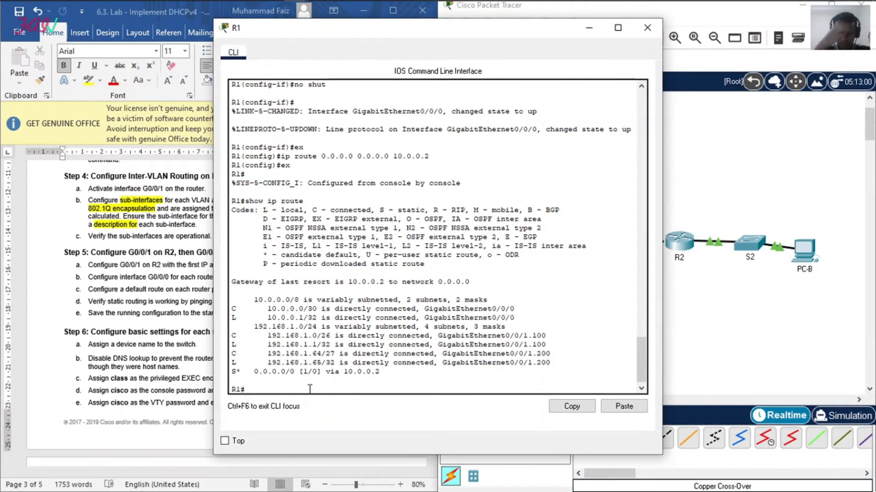
Step: Ping R2's G0/0/1 address 192.168.1.97 from R1 twice to verify static routing
type("ping 192.168.1.9")
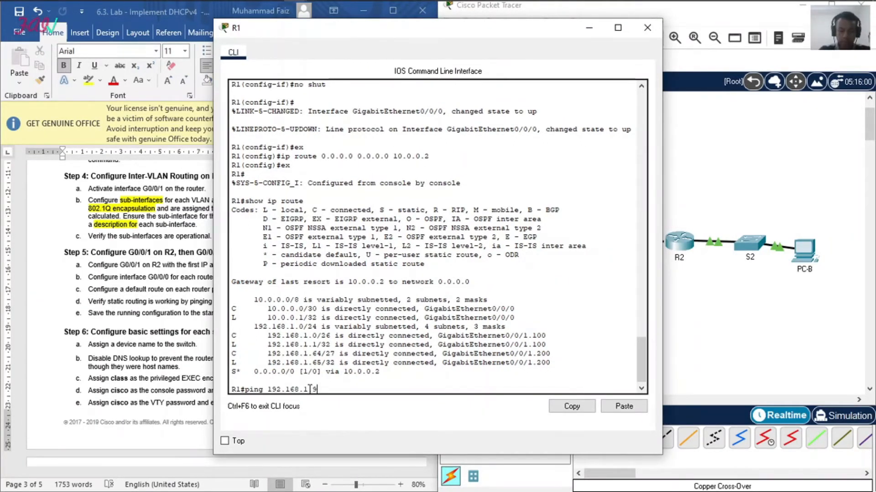
type("7")
key("Return")
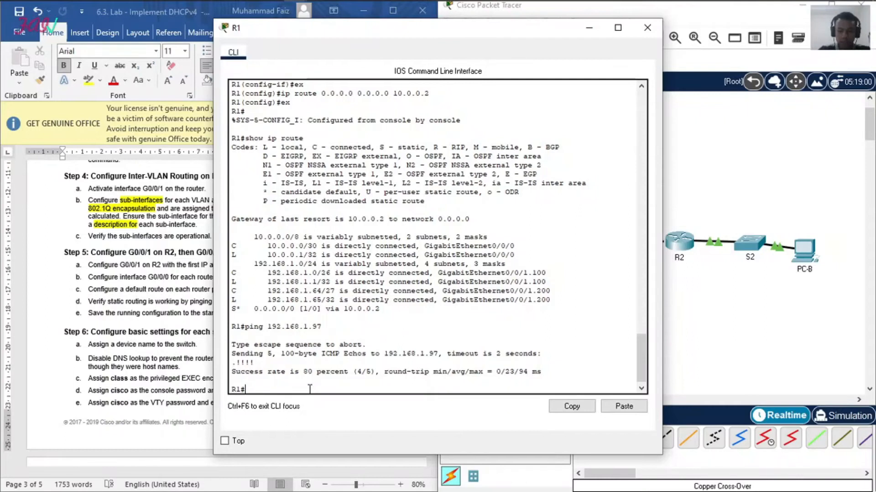
key("Up")
key("Return")
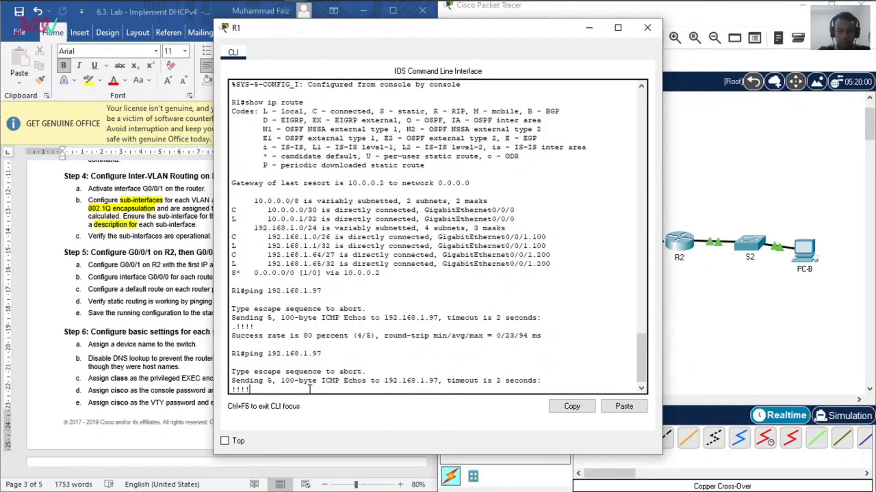
left_click_drag(311, 377, 376, 371)
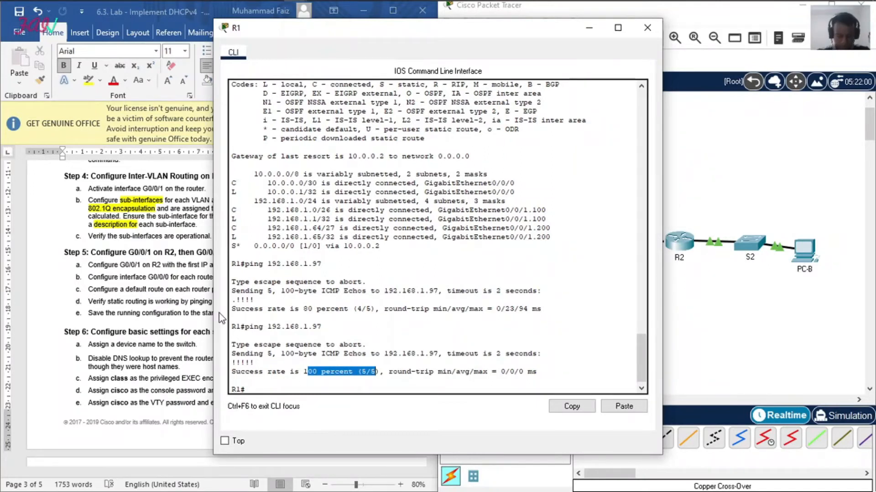
Step: Save R1's running configuration to the startup configuration, as the lab's Step 5e asks
left_click(123, 315)
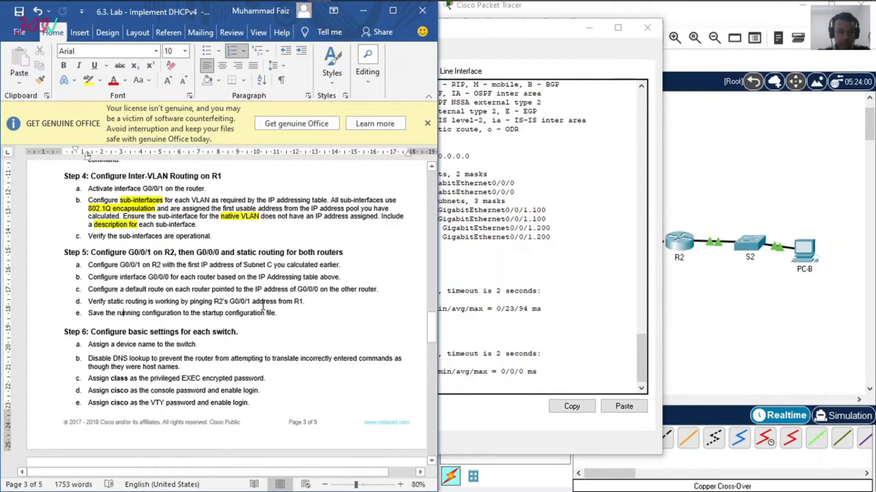
left_click(473, 385)
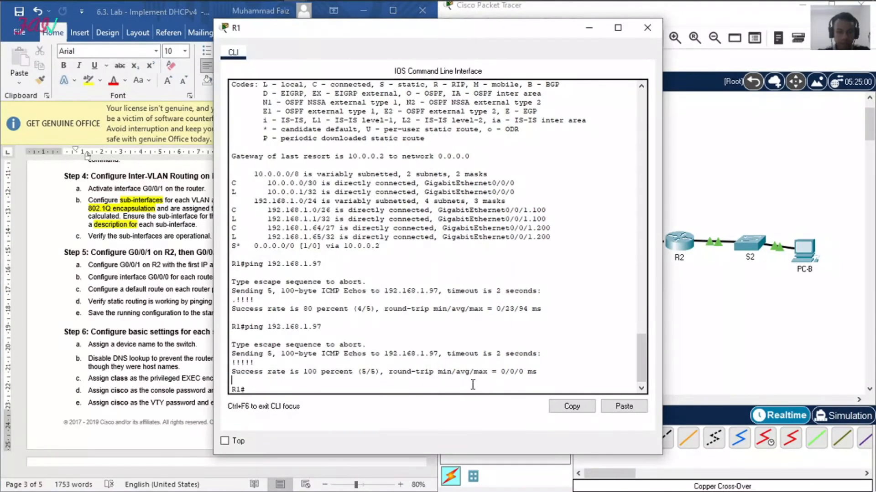
left_click(310, 388)
type("copy run ")
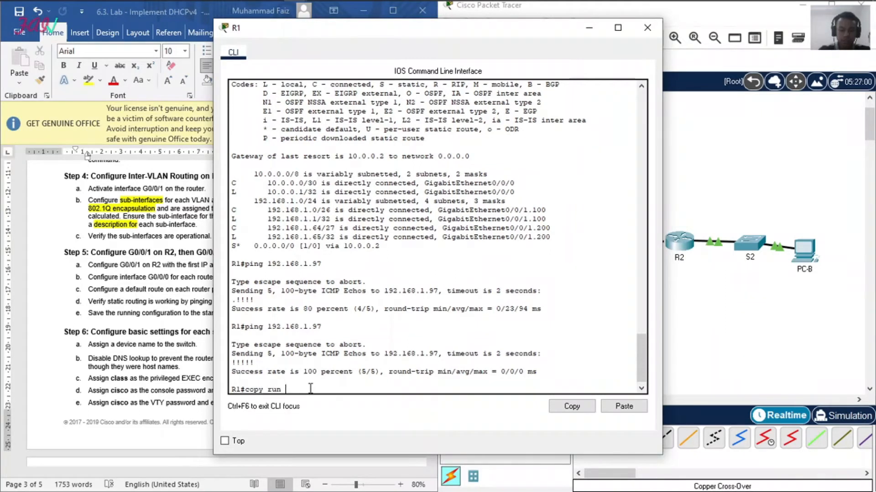
type("start")
key("Return")
key("Return")
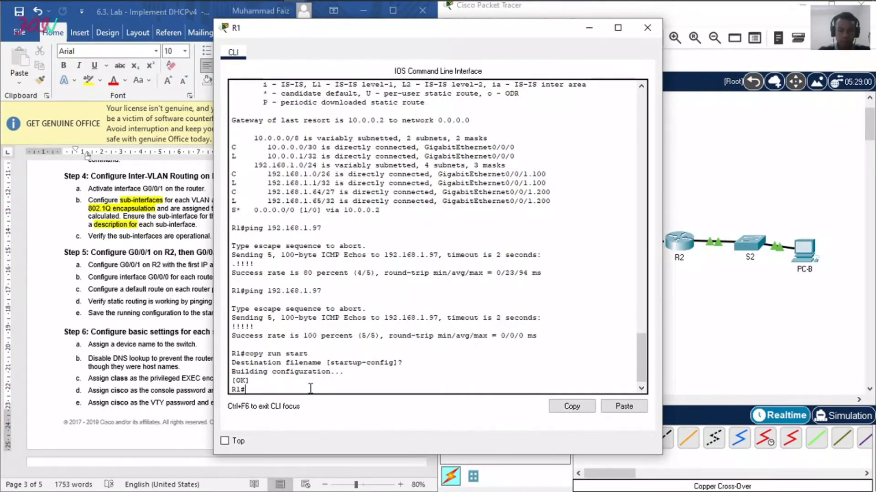
Step: Return R2 to privileged EXEC mode and save its running configuration to the startup configuration
left_click(765, 292)
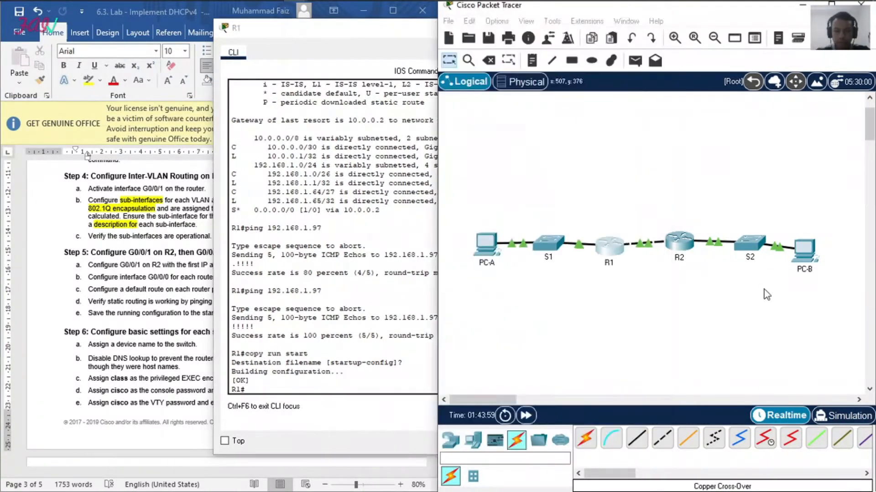
left_click(679, 243)
type("end")
key("Return")
key("Return")
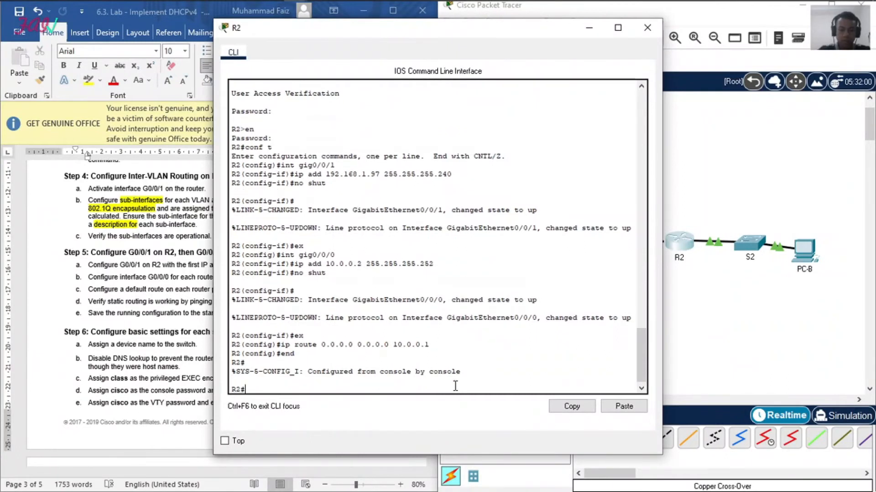
type("copy ru")
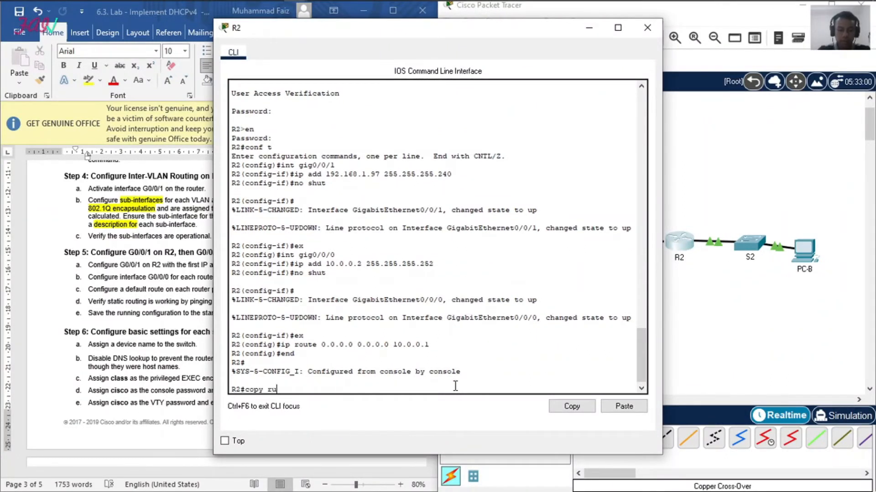
type("n start")
key("Return")
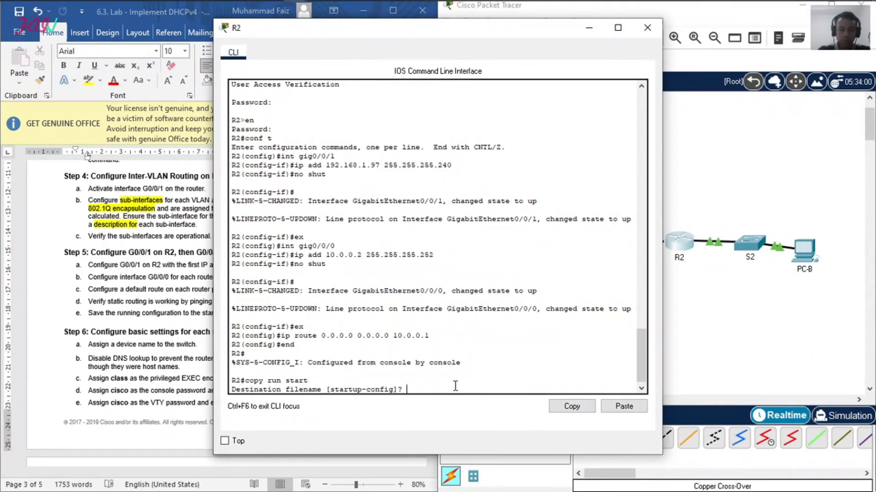
key("Return")
Step: Read the Step 6 instructions for the basic switch settings in the Word lab document
left_click(172, 343)
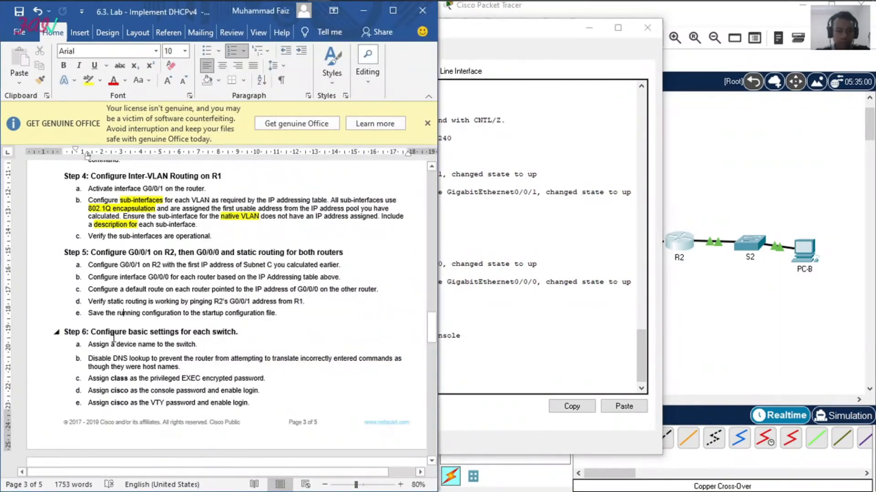
scroll(136, 314, "down", 5)
scroll(141, 305, "down", 3)
scroll(141, 303, "up", 2)
scroll(141, 304, "down", 1)
scroll(141, 304, "up", 1)
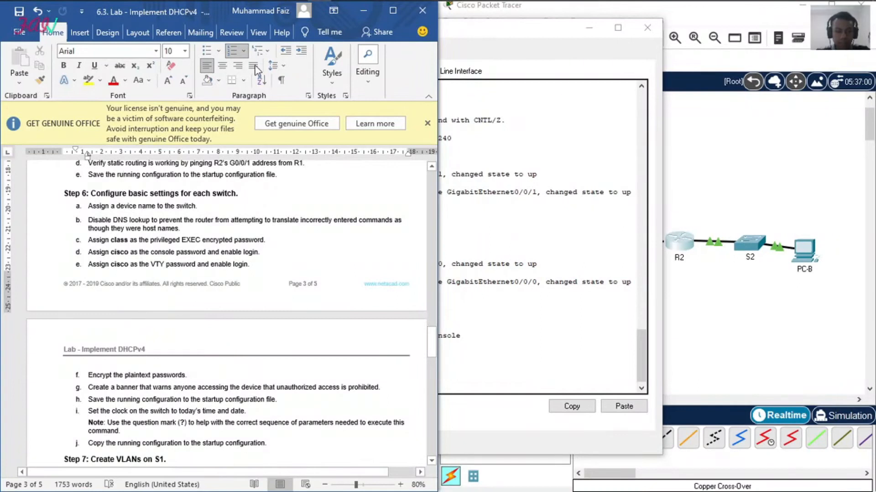
left_click(276, 8)
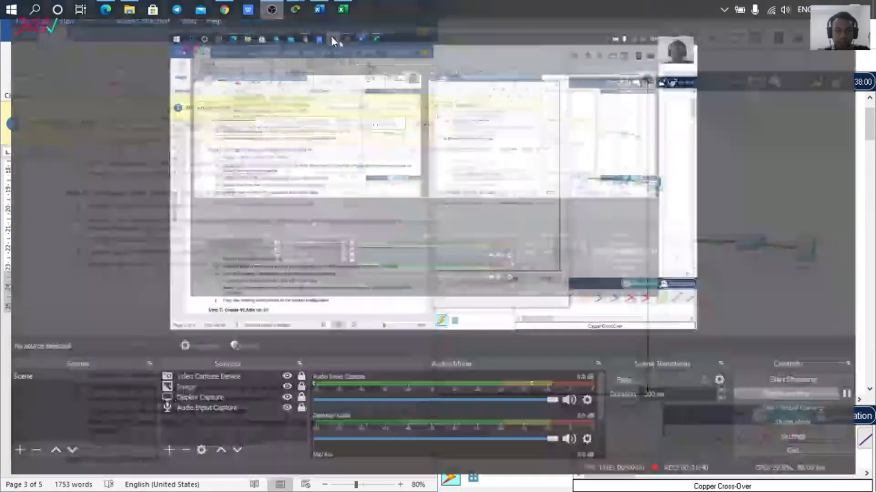
left_click(866, 408)
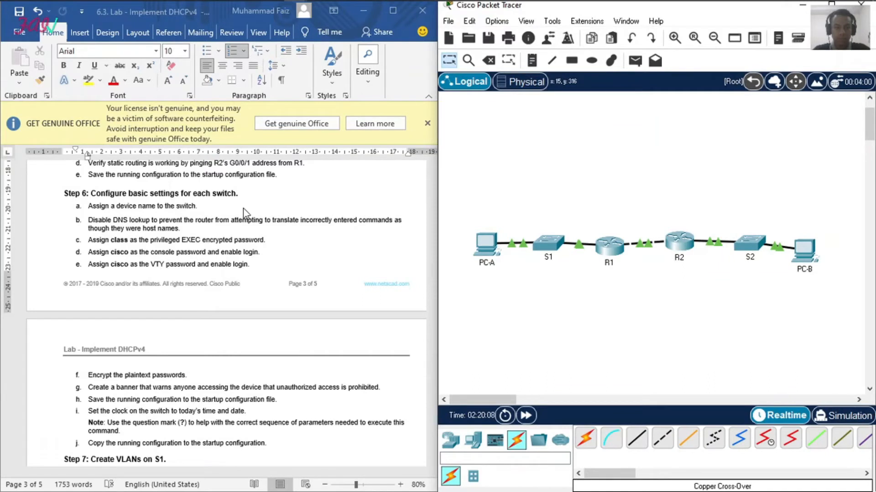
Step: Open switch S1's command line in Packet Tracer and enter global configuration mode
left_click(553, 242)
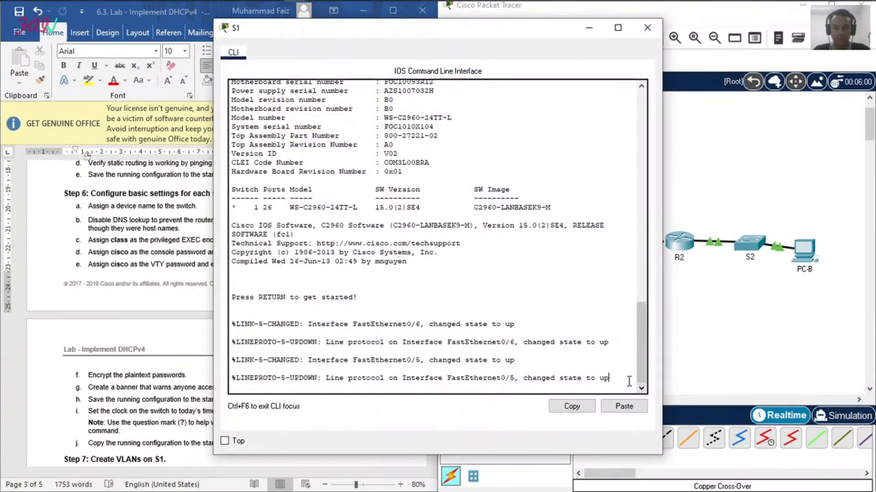
key("Return")
type("en")
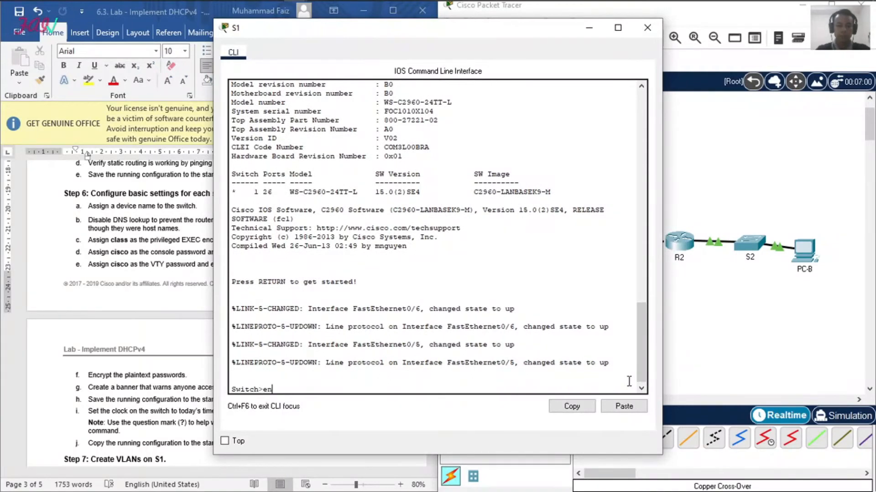
key("Return")
type("conf t")
key("Return")
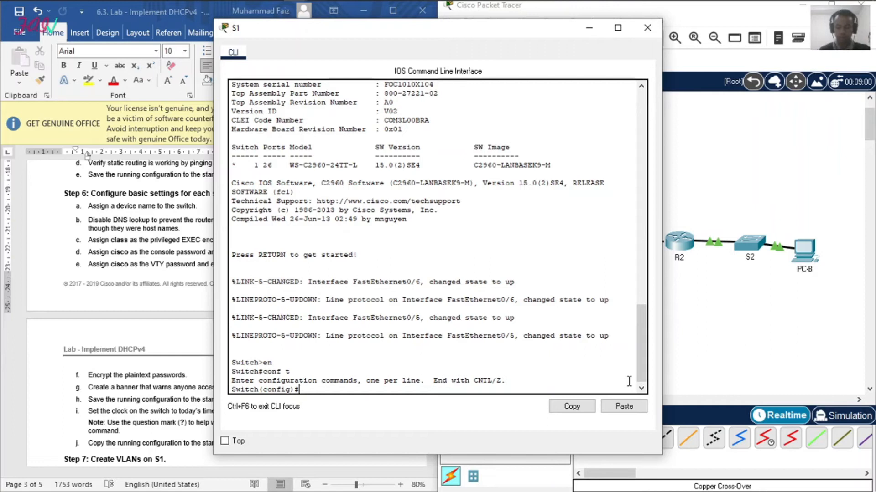
Step: Move S1's window clear of the lab instructions, then set the hostname to S1 and disable DNS lookup
left_click_drag(447, 39, 600, 49)
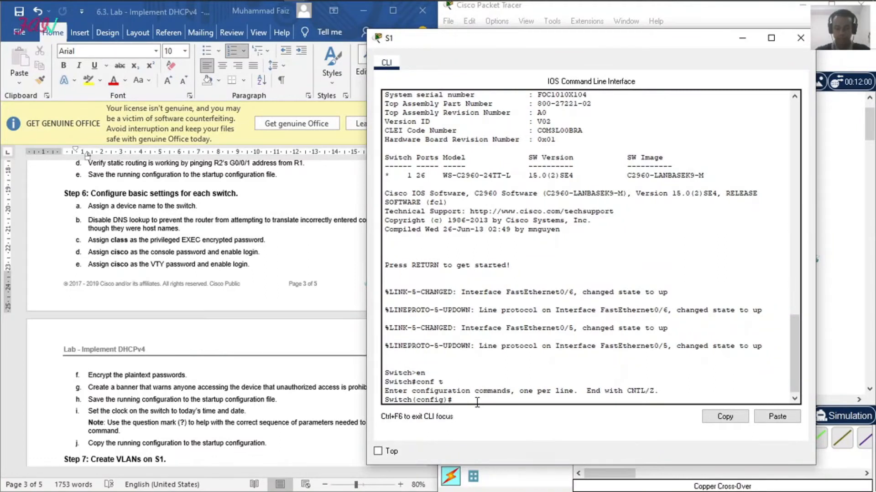
type("hostname S1")
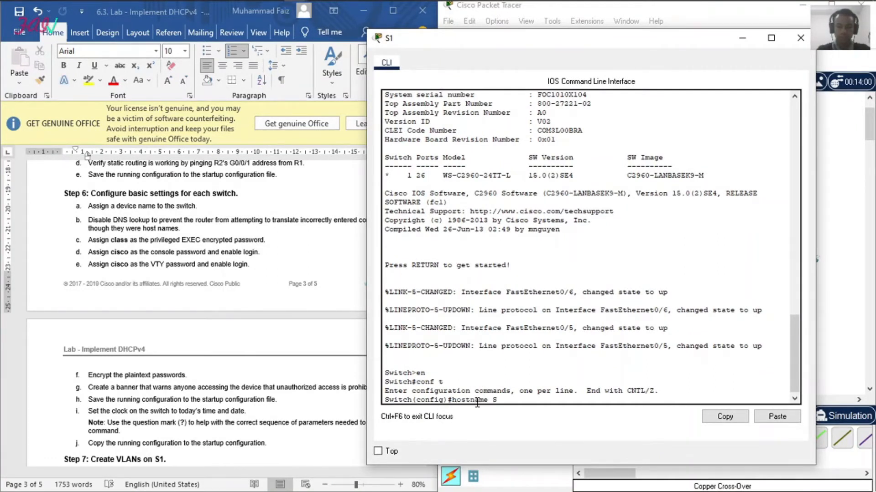
key("Return")
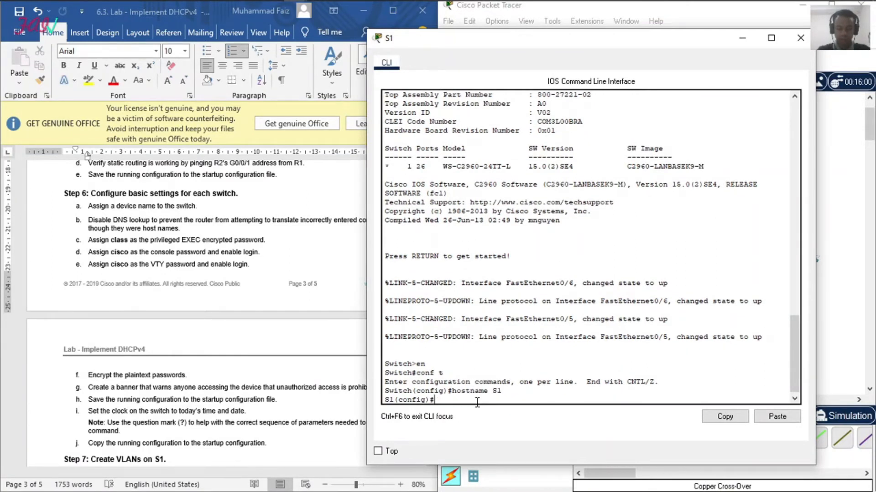
type("no ip domain-look")
key("Return")
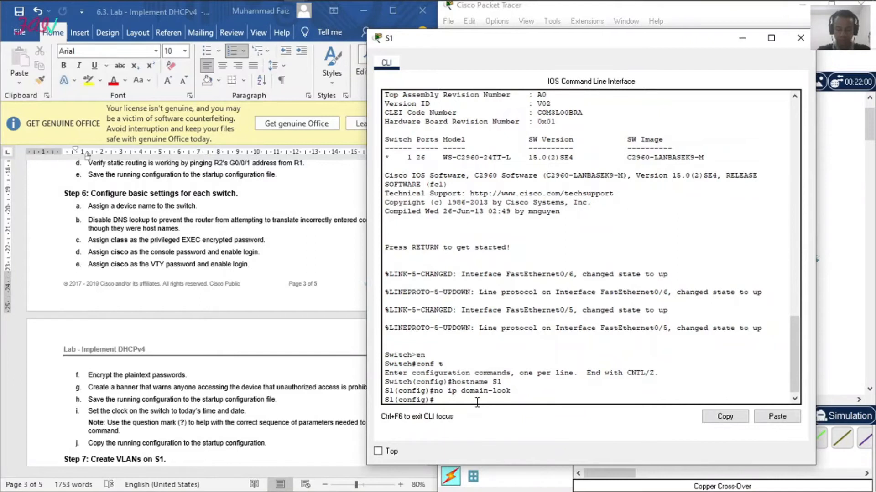
Step: Set S1's encrypted privileged EXEC password to the one given in the lab instructions
type("enable secret class")
key("Return")
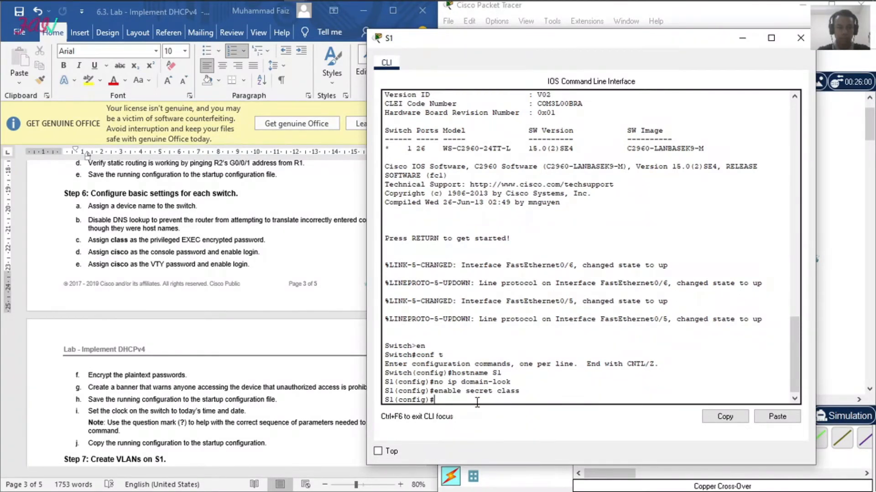
Step: Set the console password and enable login on S1's line console 0, returning to global configuration mode
type("line console 0")
key("Return")
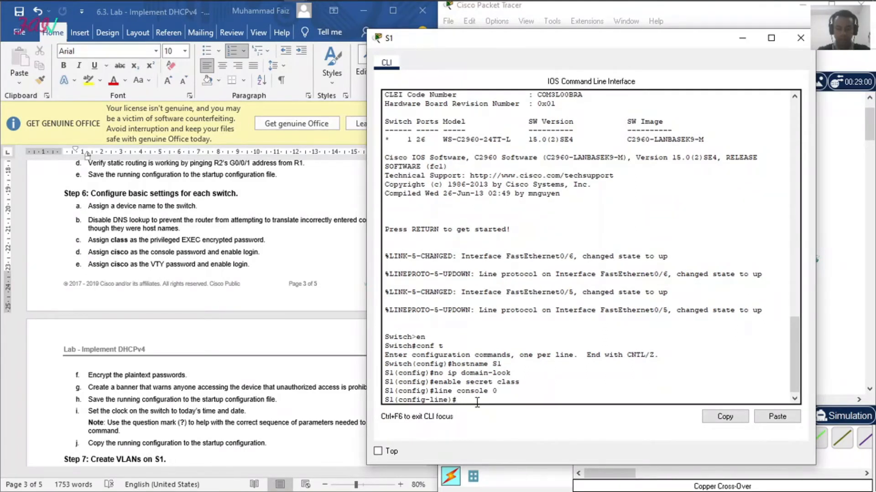
type("pass cisco")
key("Return")
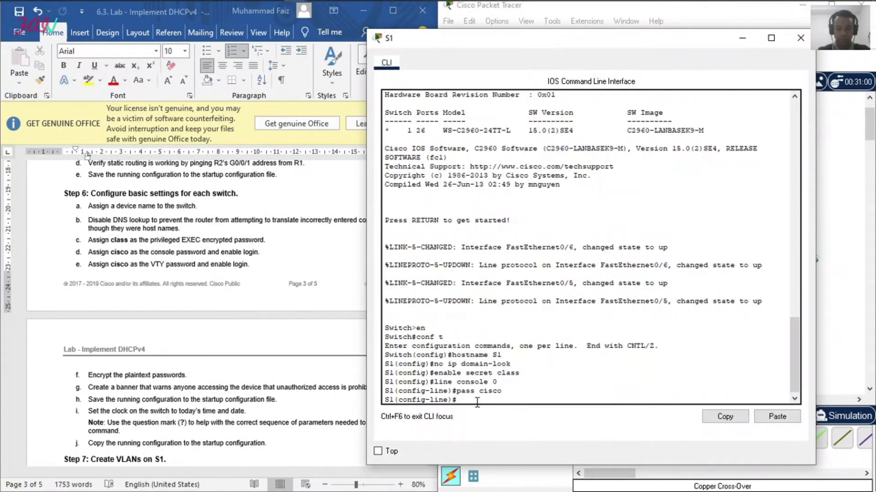
type("logi")
key("Return")
type("exi")
key("Return")
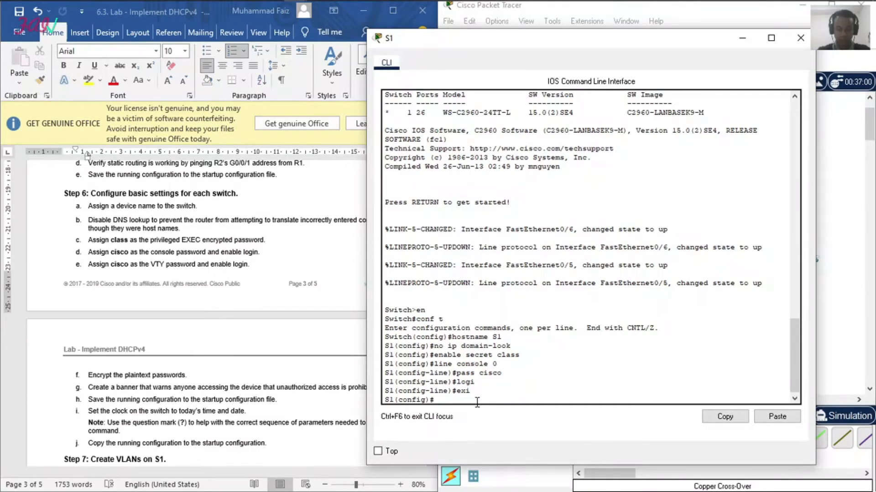
Step: Set the lab's VTY password and enable login on S1's lines vty 0 15, returning to global configuration mode
type("line vty 0 15")
key("Return")
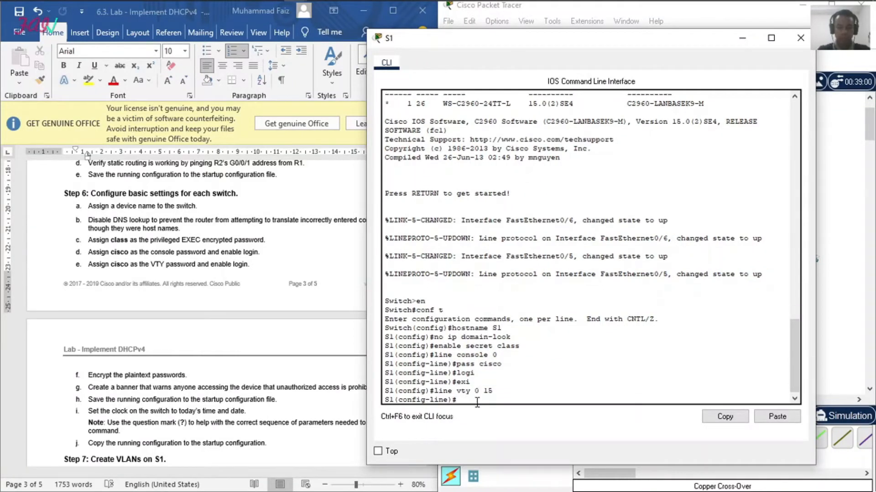
type("pass cisco")
key("Return")
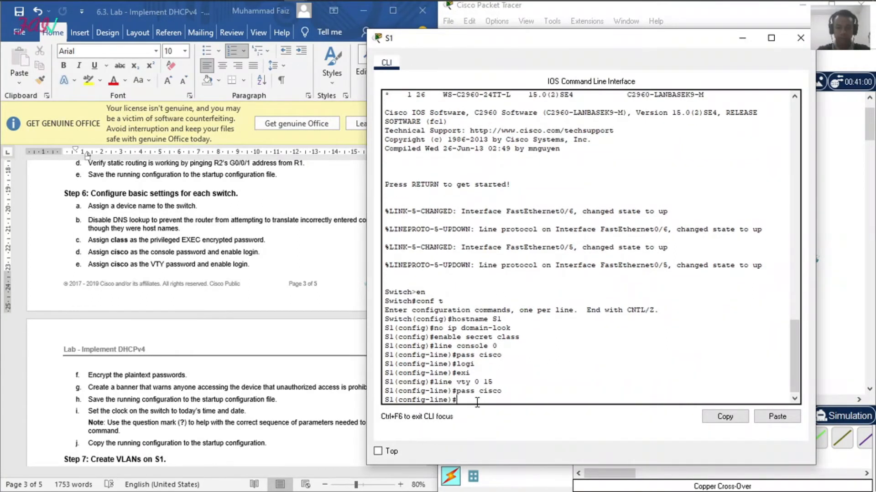
type("ll")
key("BackSpace")
type("ogin")
key("Return")
type("exi")
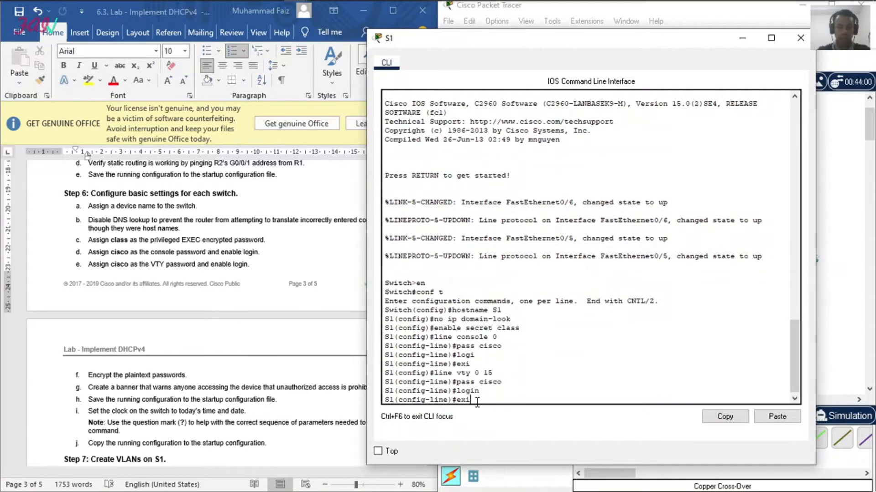
type("t")
key("Return")
Step: Encrypt S1's plaintext passwords with the service password command
type("service pass")
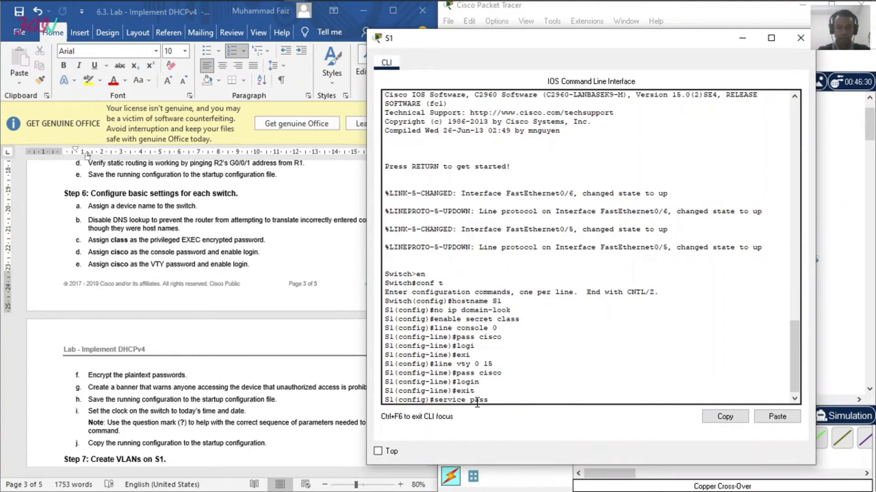
key("Return")
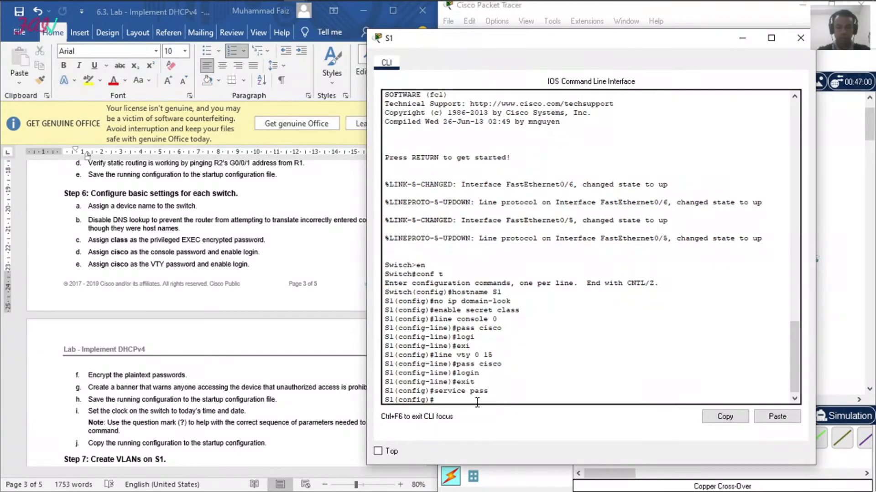
mouse_move(310, 8)
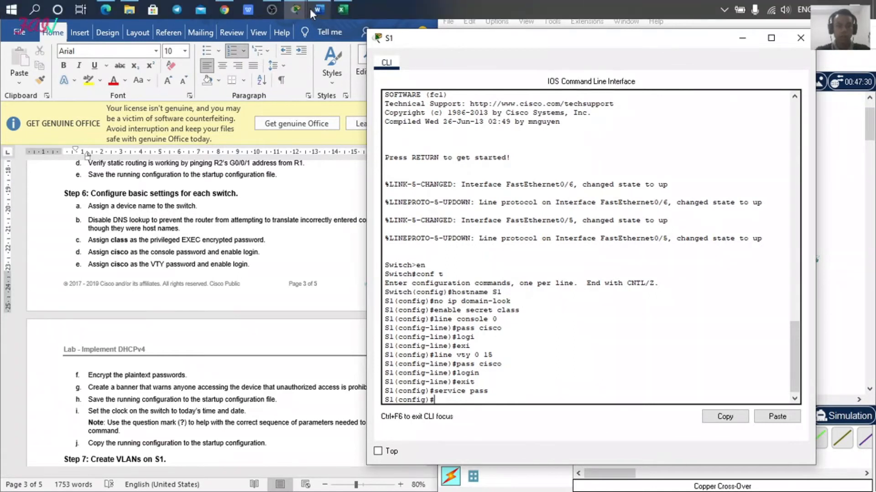
left_click(279, 11)
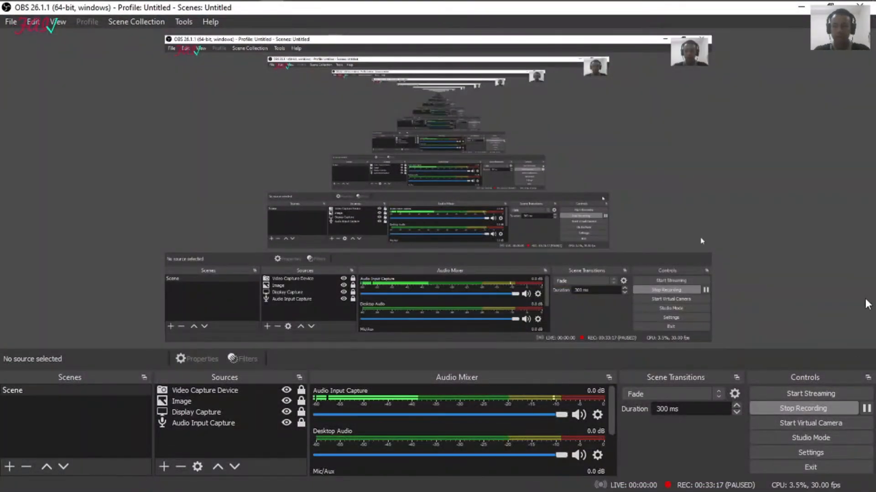
left_click(801, 7)
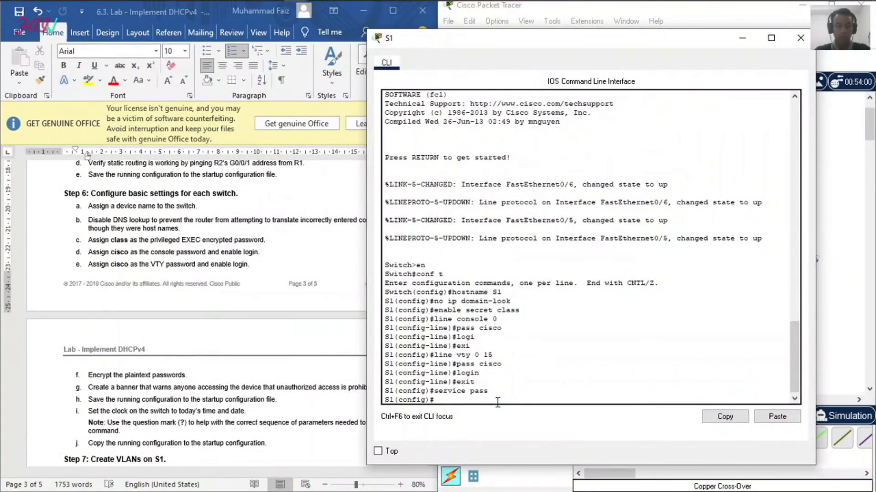
Step: Create S1's message-of-the-day banner with the text "Dilarang Masuk!"
type("banner motd \"")
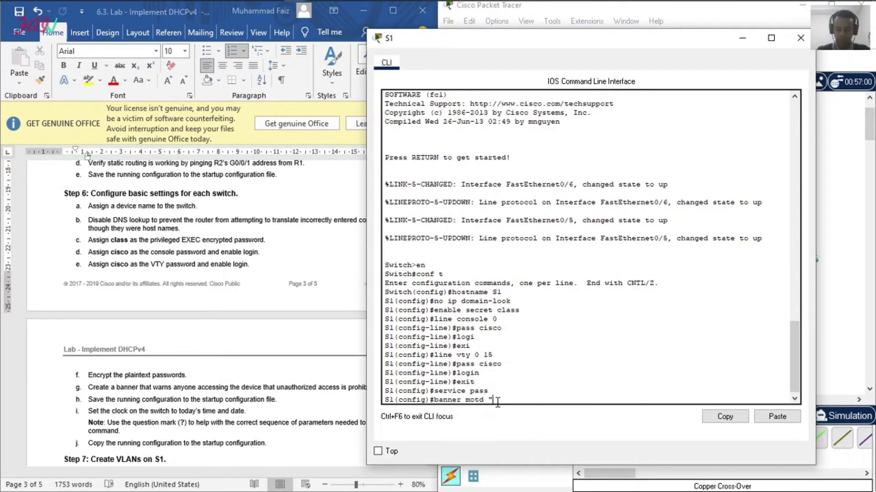
type("Dalarang Masuk")
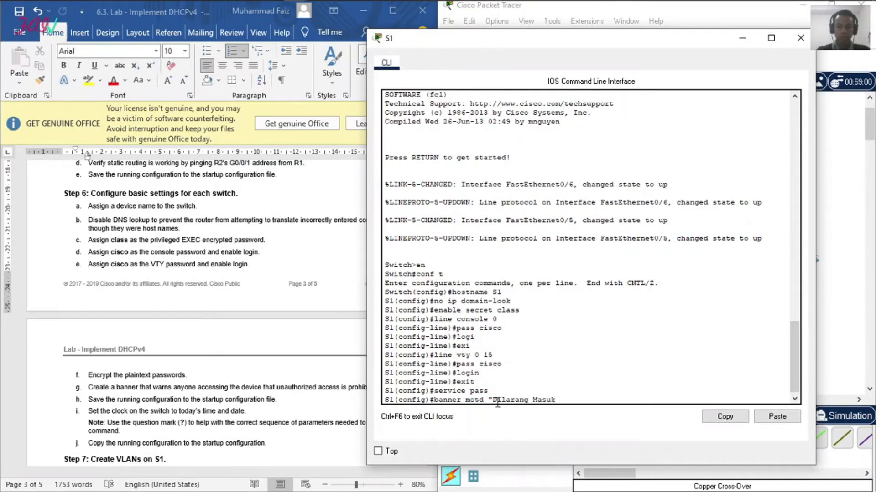
type("!\"")
key("Return")
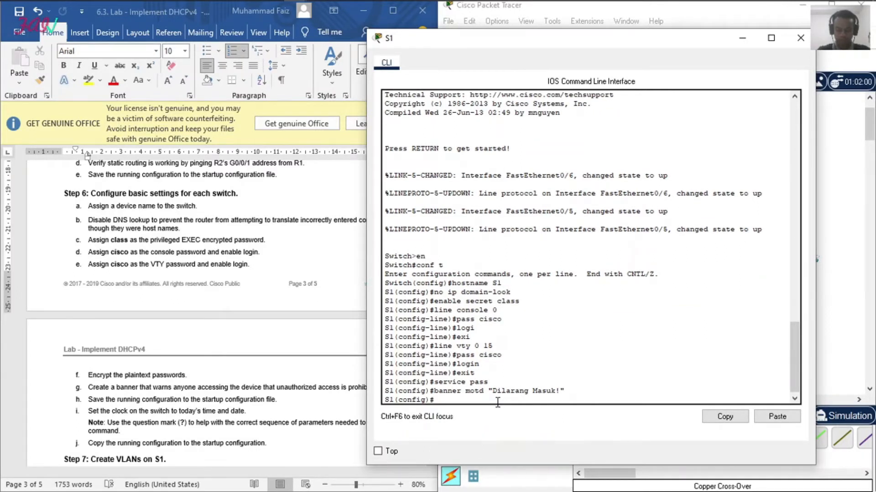
Step: Try to set S1's clock to 11:19:18 6 July 2021 with clock set from global configuration mode
type("clock")
key("BackSpace")
key("BackSpace")
type("et")
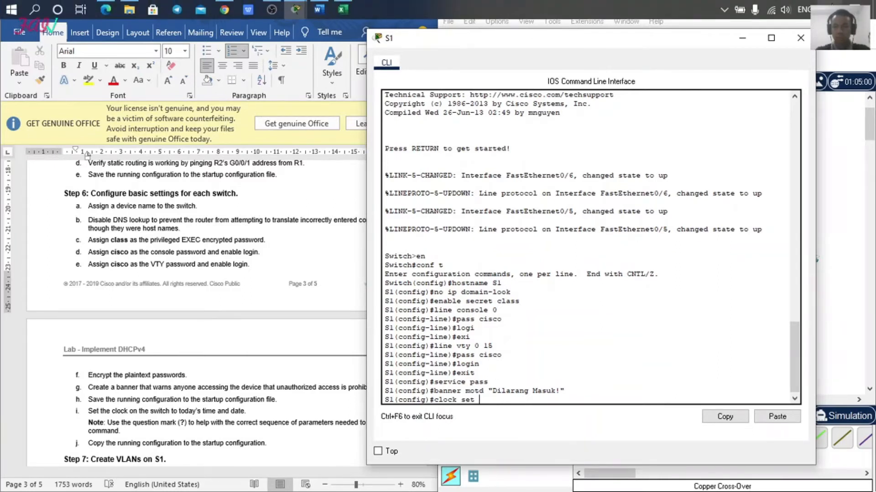
type("11.19")
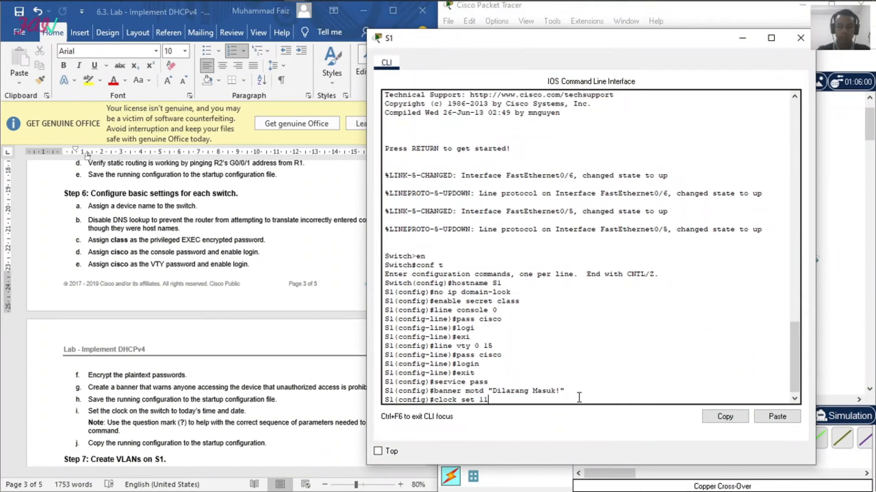
key("BackSpace")
key("BackSpace")
key("BackSpace")
type(":19")
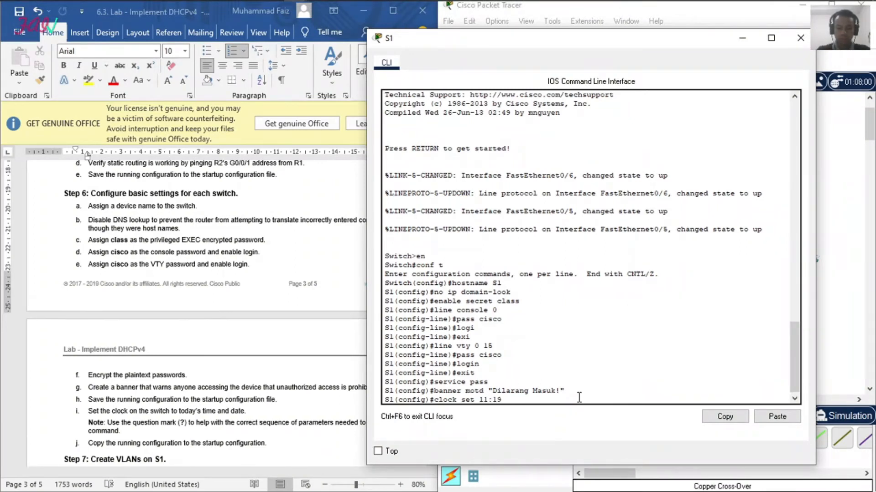
type(":18 6 July 2021")
key("Return")
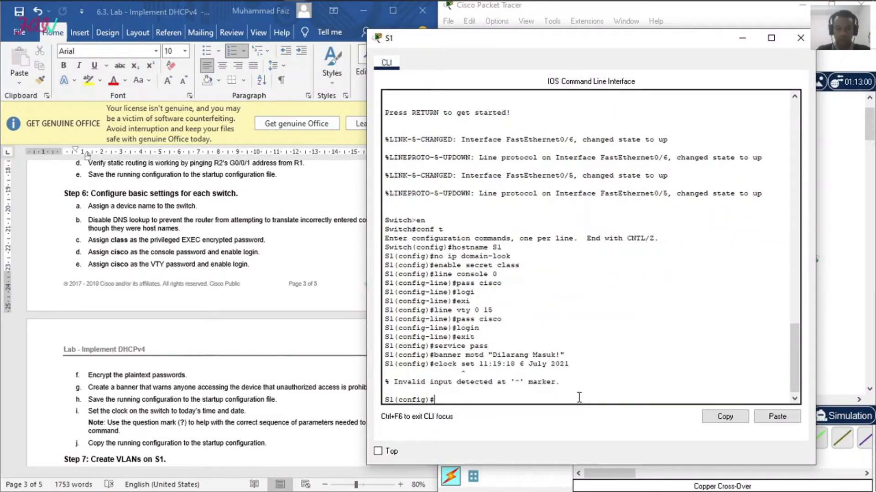
Step: Reduce the recalled clock command to its keyword and list its available options with context help
key("Up")
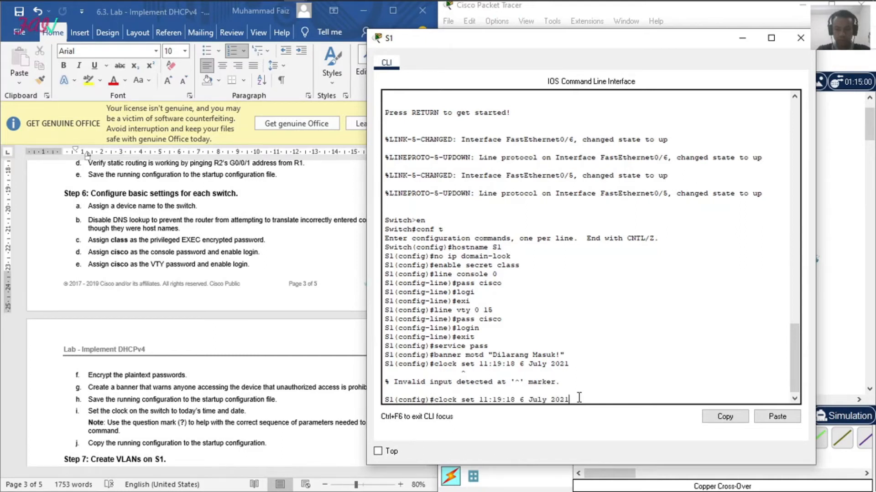
key("BackSpace")
key("BackSpace")
key("BackSpace")
key("BackSpace")
key("BackSpace")
key("BackSpace")
key("BackSpace")
key("BackSpace")
key("BackSpace")
key("BackSpace")
key("BackSpace")
key("BackSpace")
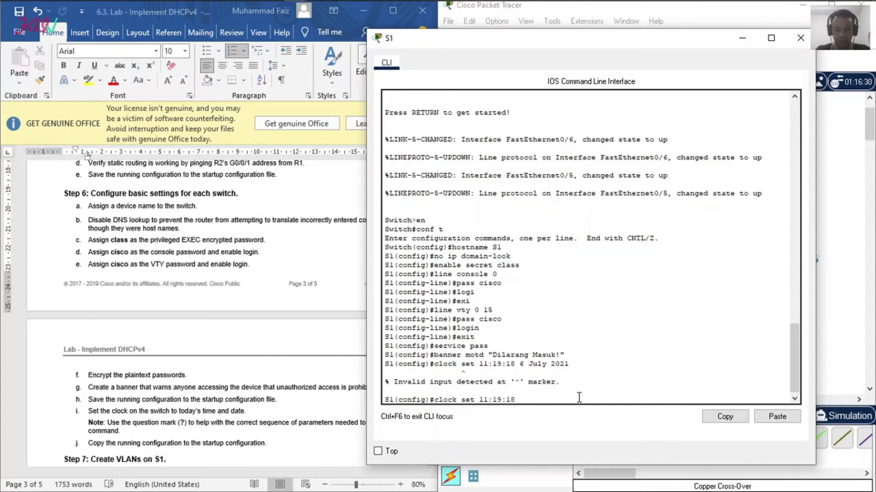
key("BackSpace")
key("BackSpace")
key("BackSpace")
key("BackSpace")
key("BackSpace")
key("BackSpace")
key("BackSpace")
Step: Try the reversed command set clock on S1, reusing the copied time and date 11:19:18 6 July 2021
key("BackSpace")
key("BackSpace")
key("BackSpace")
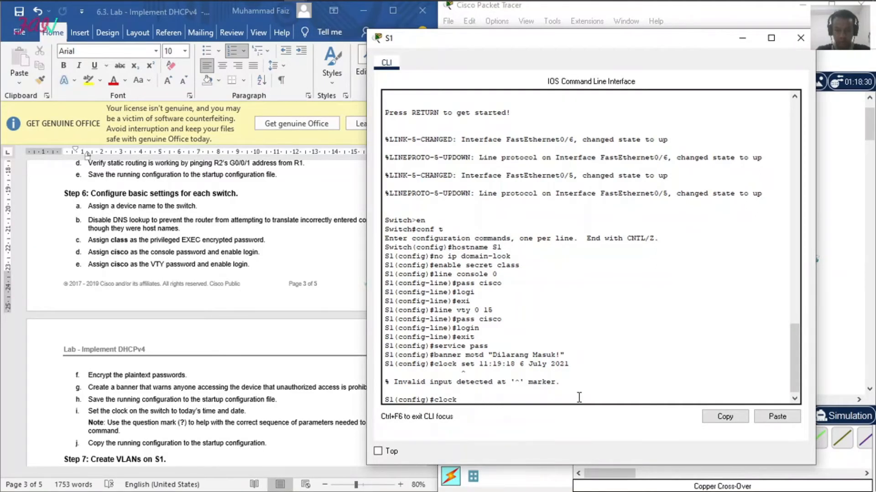
type("?")
key("BackSpace")
key("BackSpace")
key("BackSpace")
key("BackSpace")
key("BackSpace")
key("BackSpace")
type("set cloc")
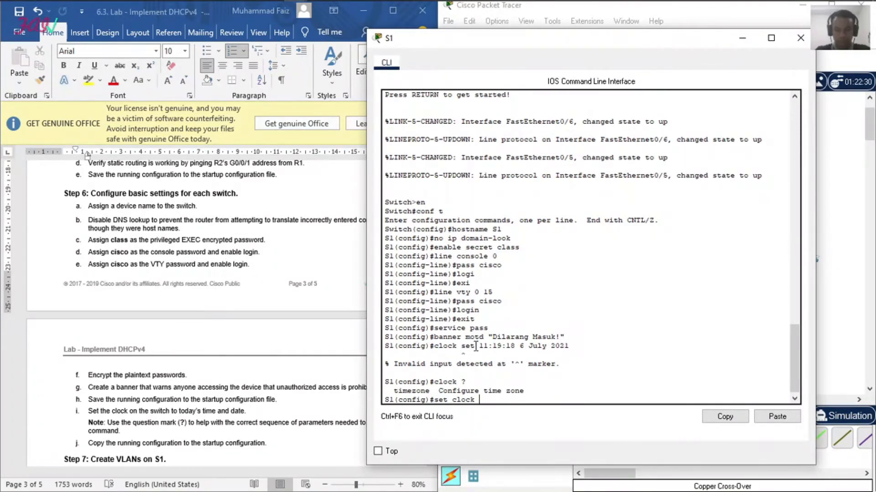
left_click_drag(479, 346, 569, 346)
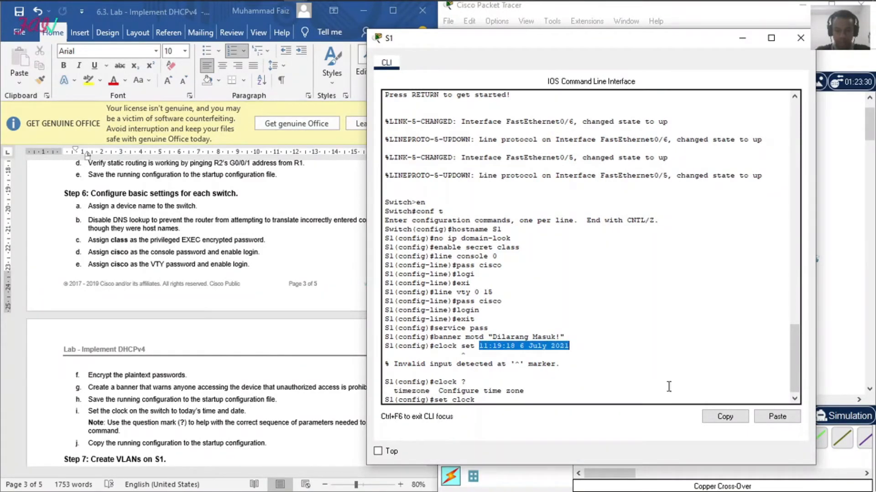
left_click(730, 422)
left_click(484, 400)
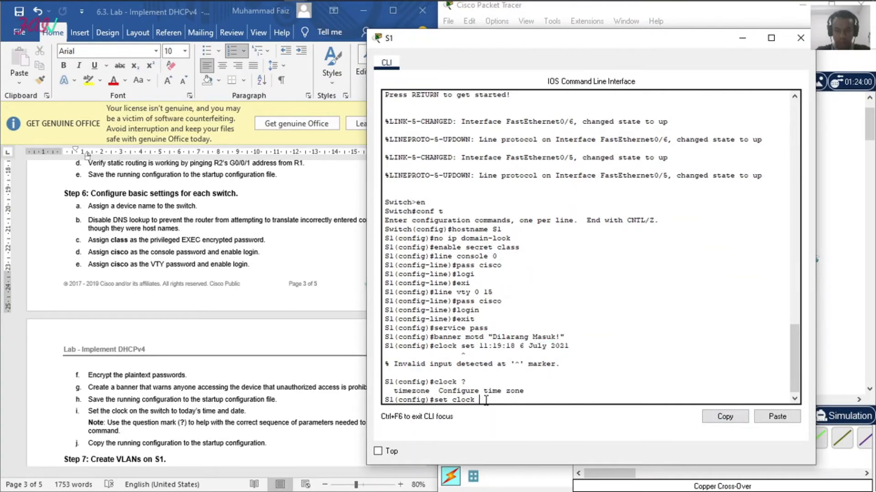
left_click(777, 416)
key("Return")
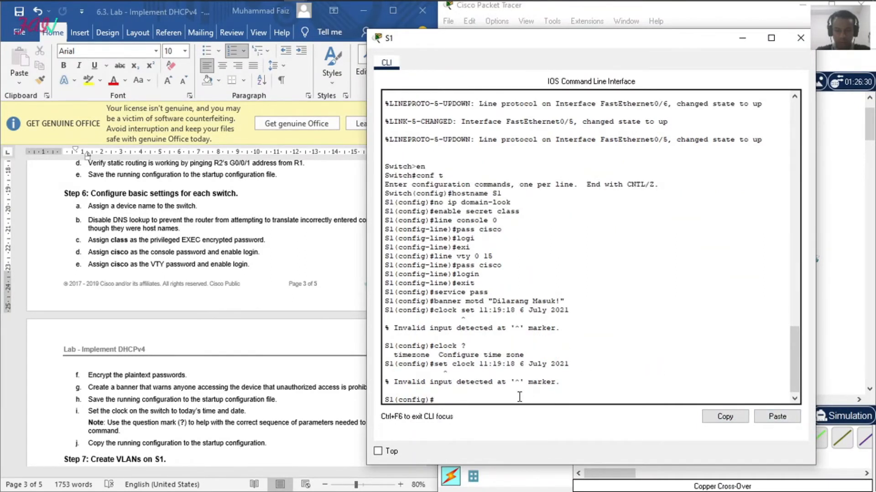
Step: Request context help for clock set, clear the command, and check the clock note in the lab instructions
type("clo")
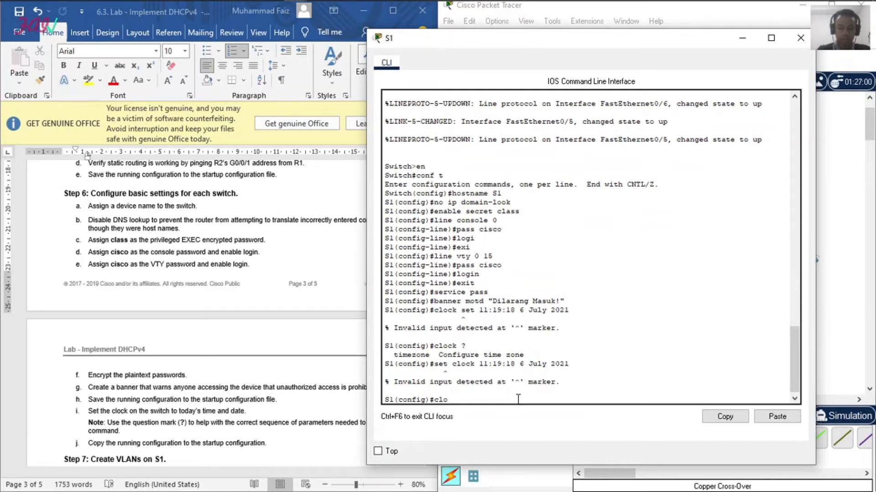
type("ck set ?")
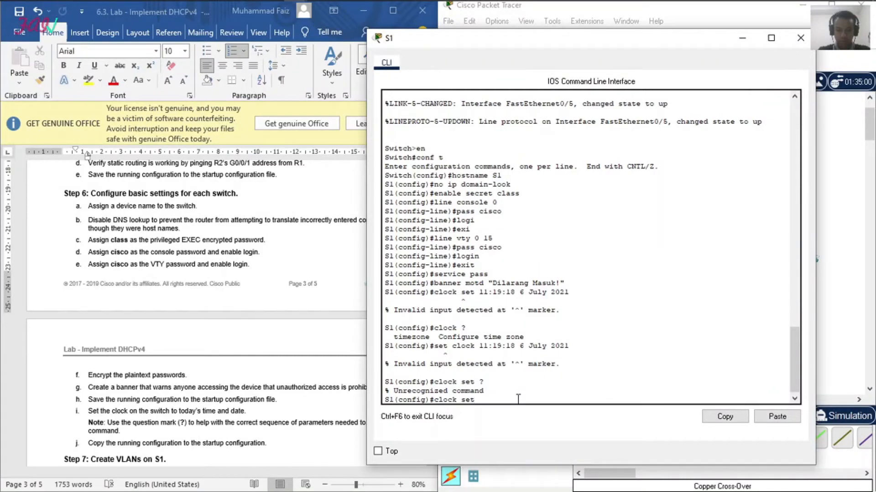
key("BackSpace")
key("BackSpace")
key("BackSpace")
key("BackSpace")
key("BackSpace")
key("BackSpace")
key("BackSpace")
key("BackSpace")
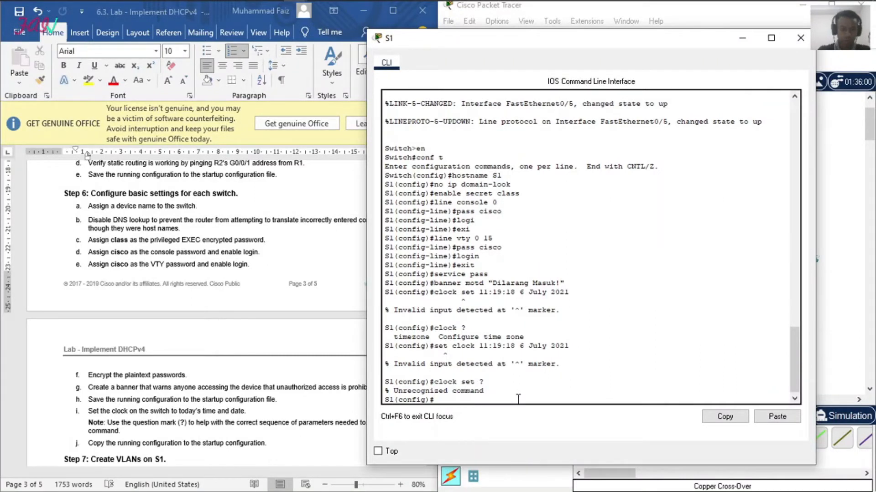
left_click(210, 424)
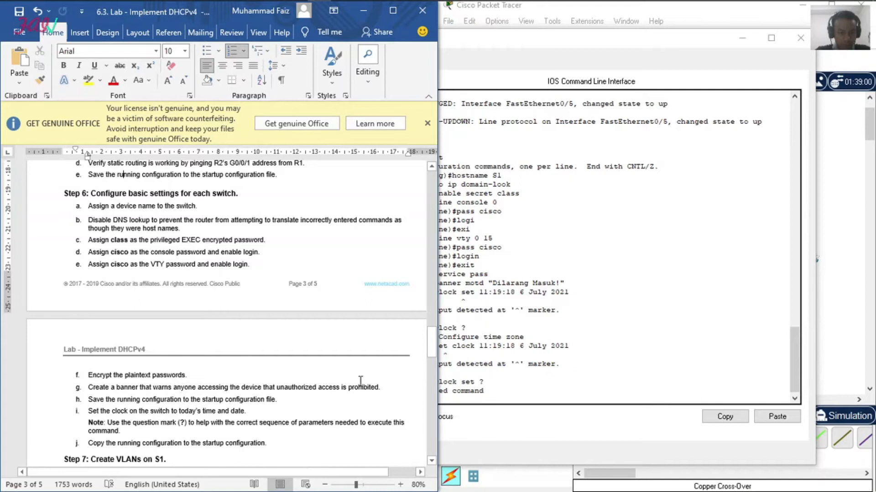
left_click(510, 358)
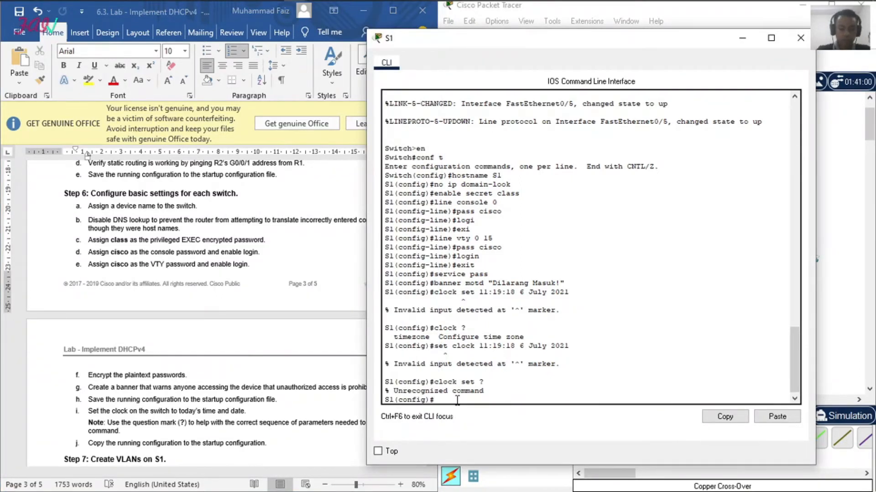
Step: Set S1's clock timezone to jakarta with a UTC offset of 7 hours 13 minutes, consulting context help for each parameter
type("clock")
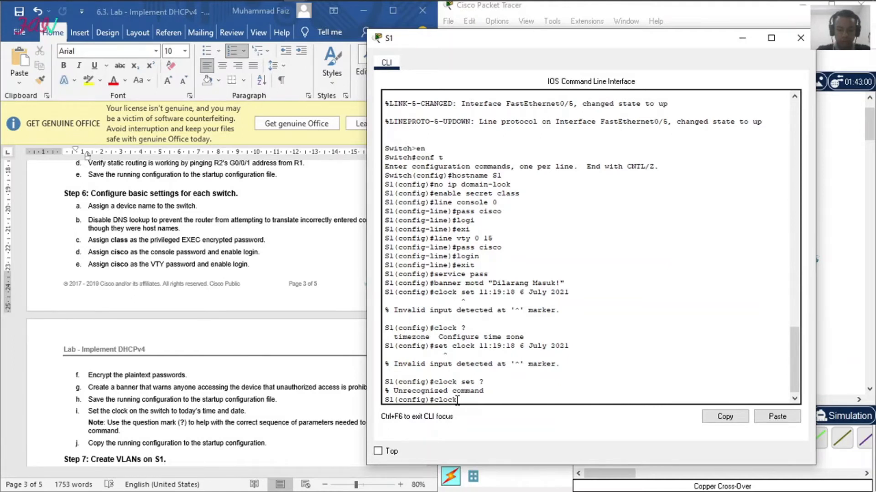
type(" ?")
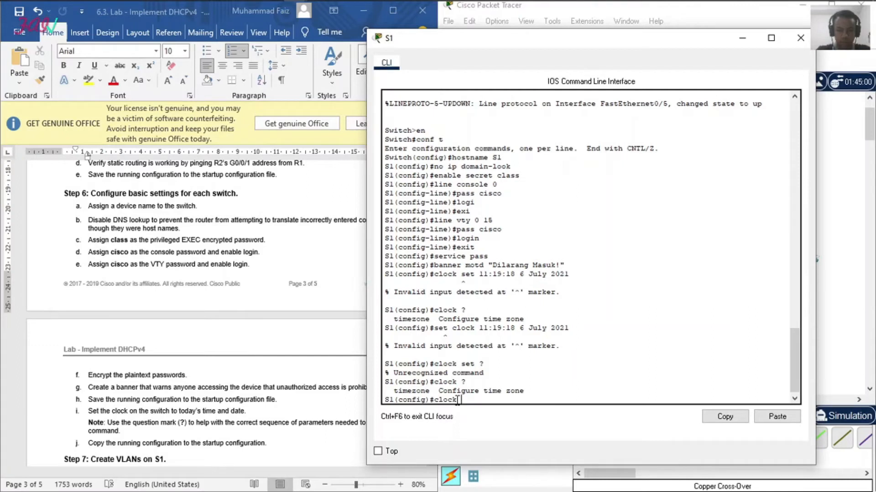
type(" timex")
key("BackSpace")
type("zone ?")
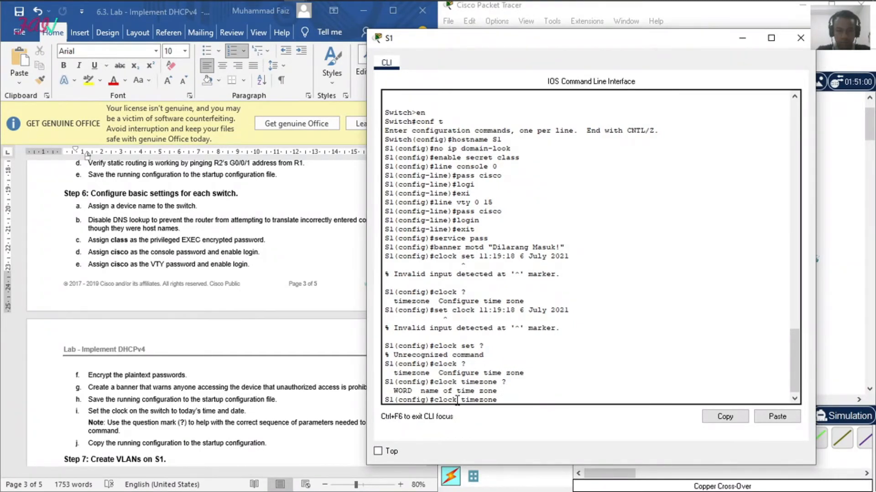
type("jakarta ?")
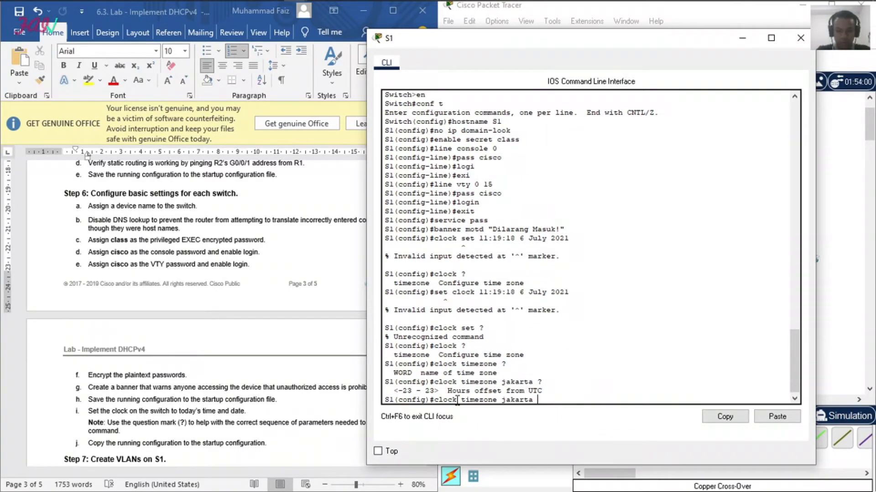
type("7 ?")
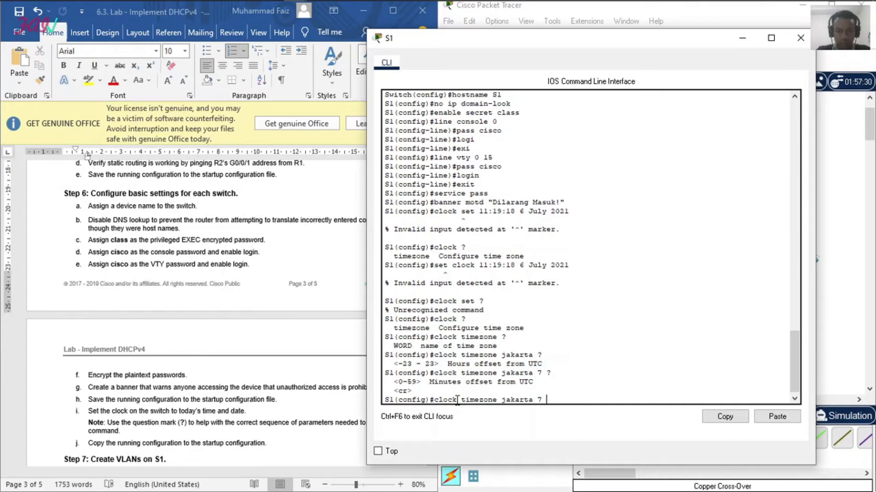
type("3 ?")
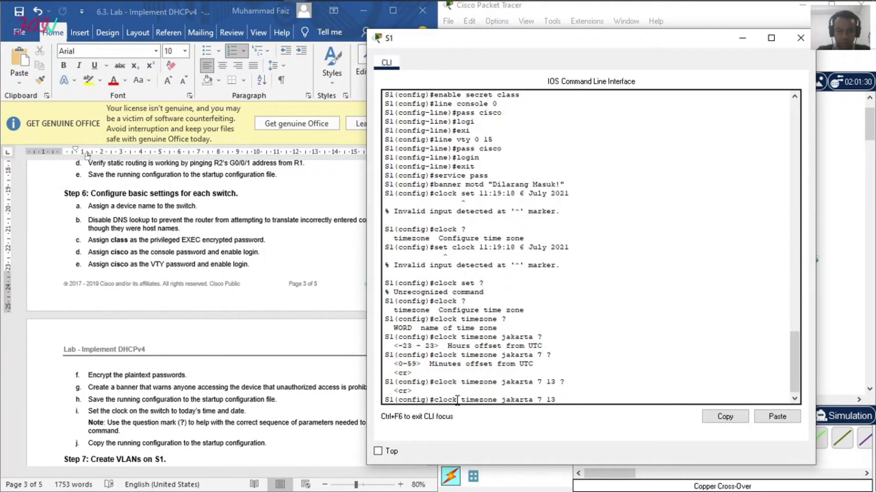
key("Return")
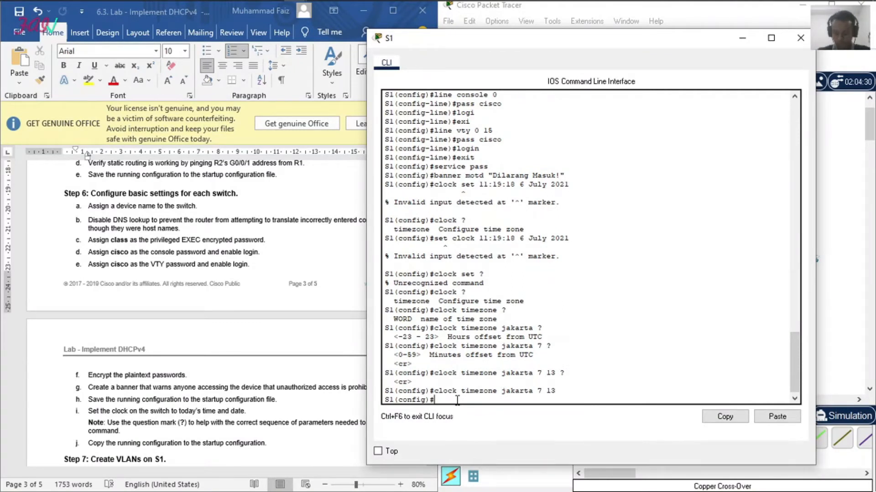
Step: Leave global configuration mode on S1 and save the running configuration to the startup configuration under the default filename
type("copy run start")
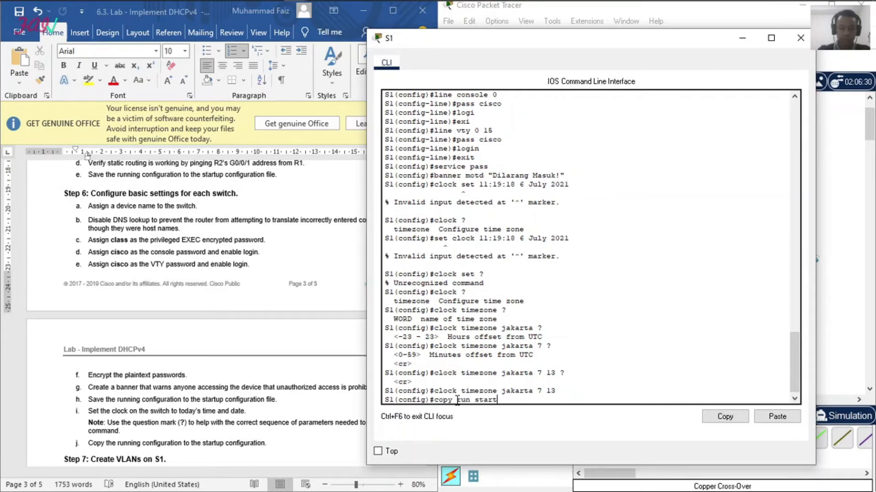
key("Return")
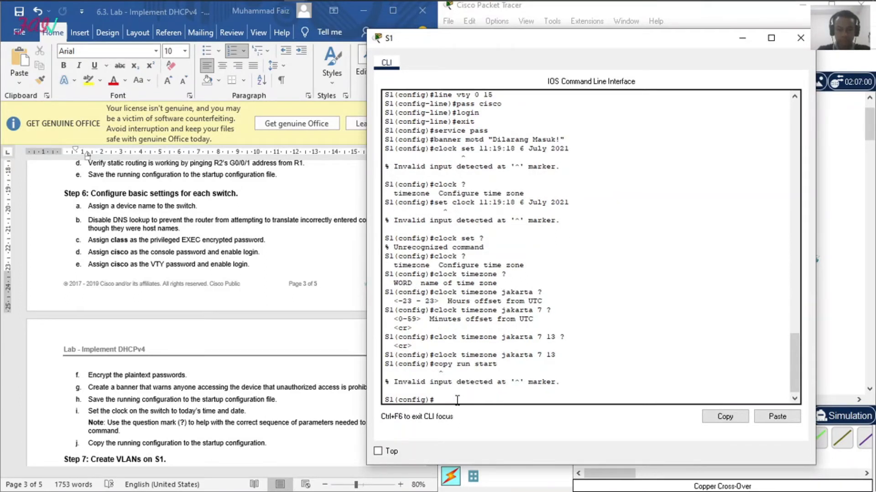
type("ex")
key("Return")
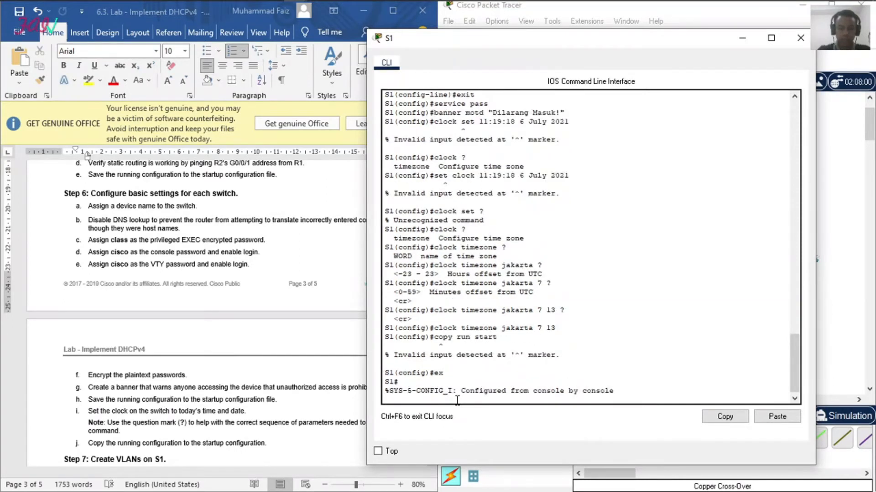
type("copy")
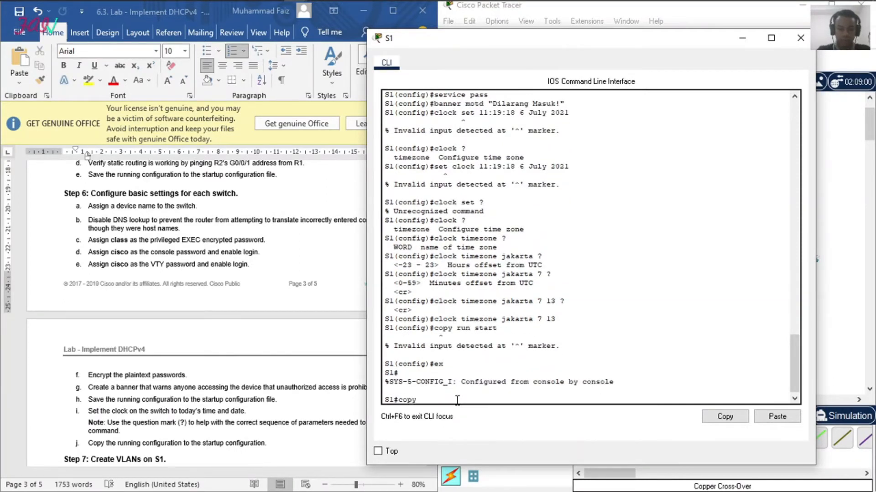
type(" run start")
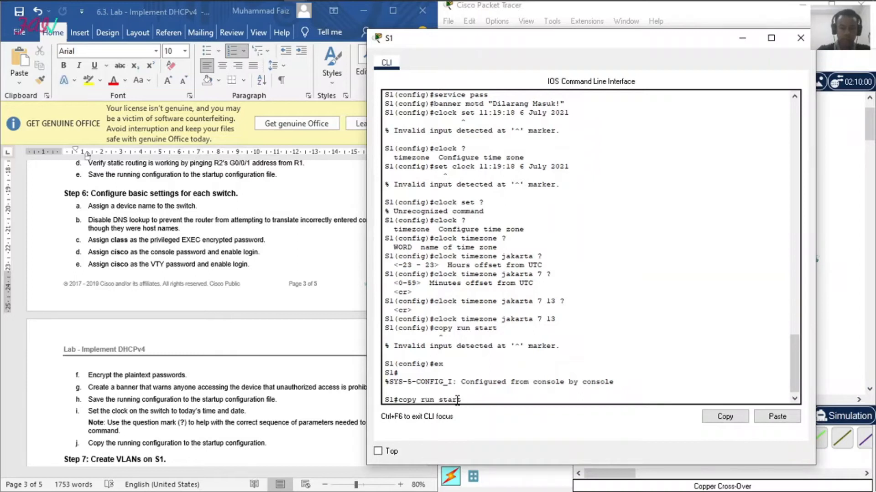
key("Return")
key("Return")
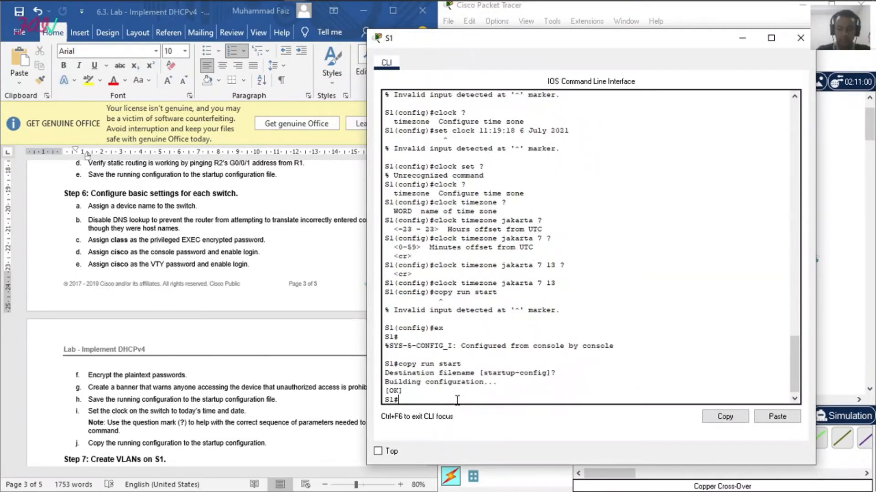
Step: Copy the command clock timezone jakarta 7 13 from S1's command line output and close the S1 window
left_click_drag(560, 283, 434, 283)
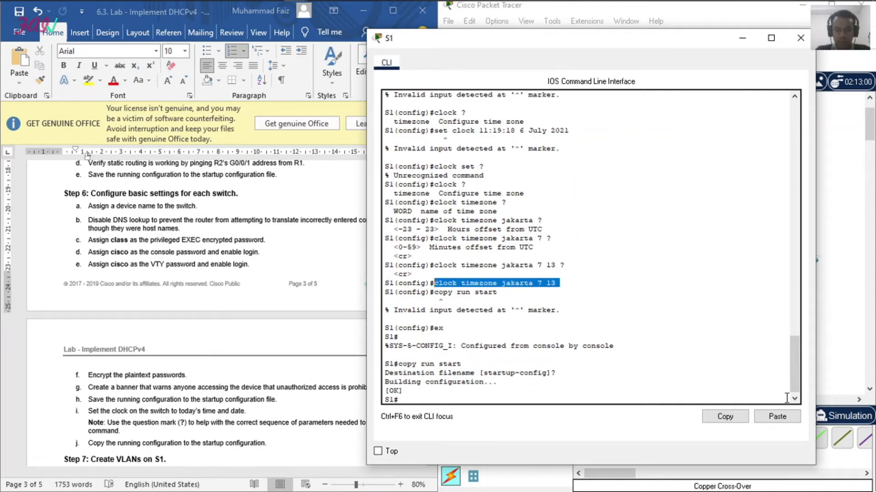
left_click(727, 416)
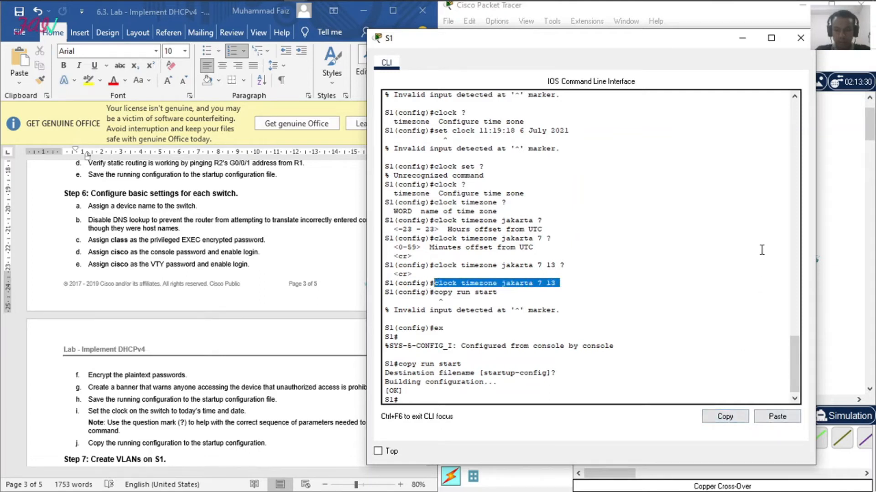
left_click(800, 38)
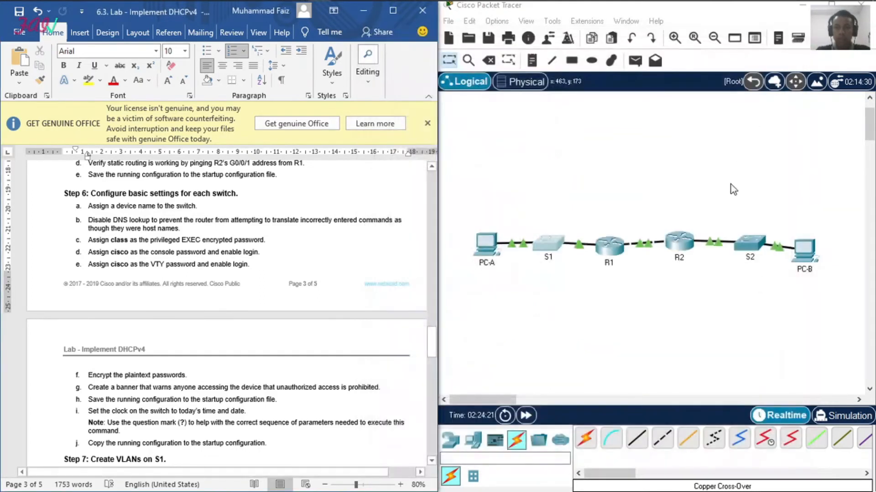
Step: Open the command line of switch S2, enter global configuration mode and set the hostname to S2
left_click(754, 242)
key("Return")
type("en")
key("Return")
type("conf t")
key("Return")
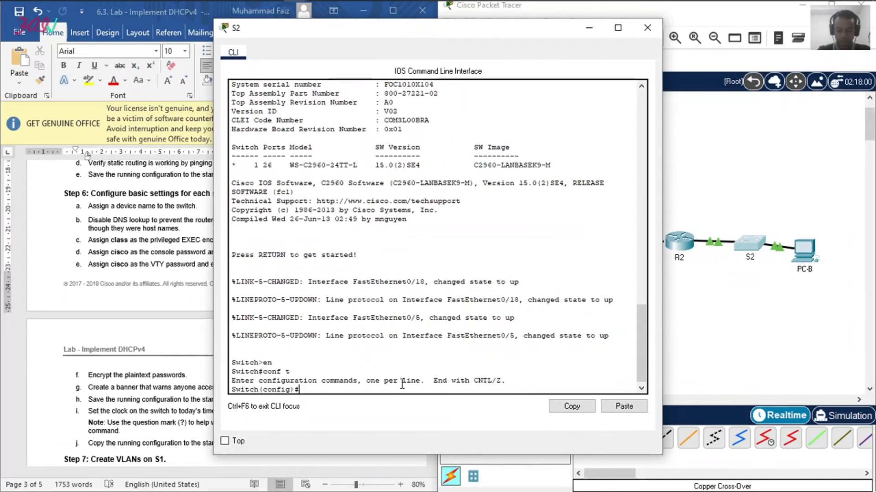
type("hostname S2")
key("Return")
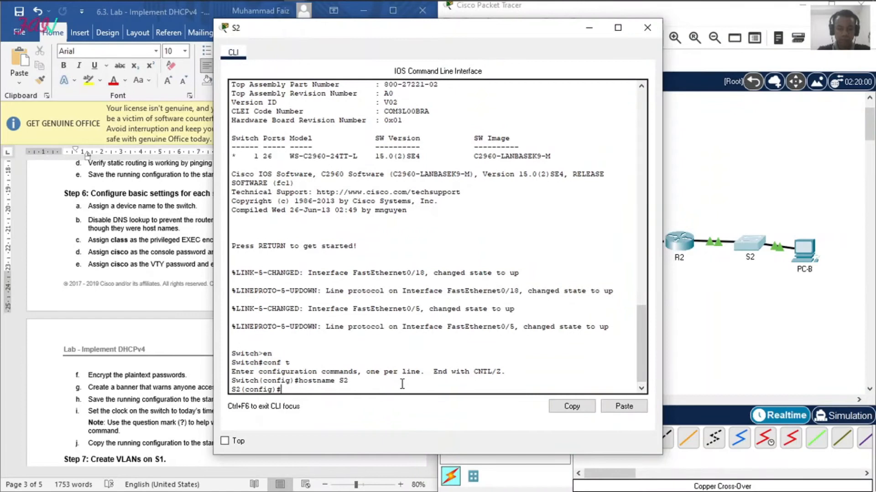
Step: Disable DNS lookup on S2 so mistyped commands are not translated as host names
type("no ip domain")
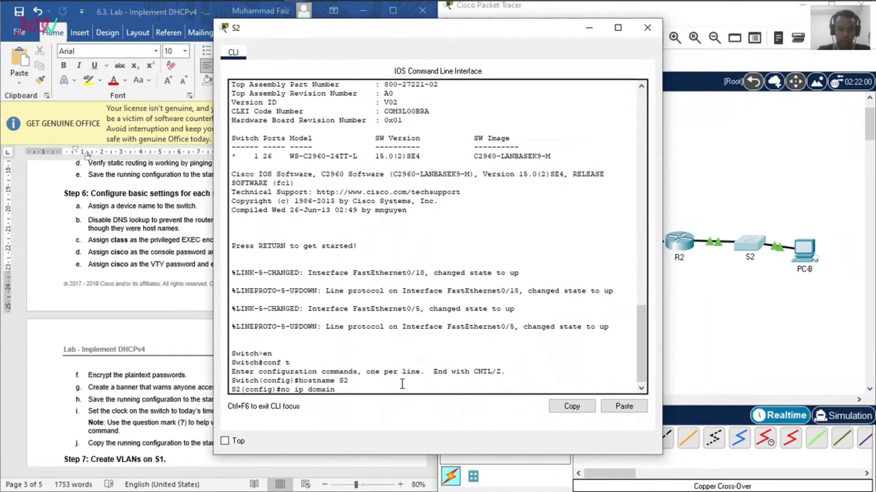
key("Return")
key("Return")
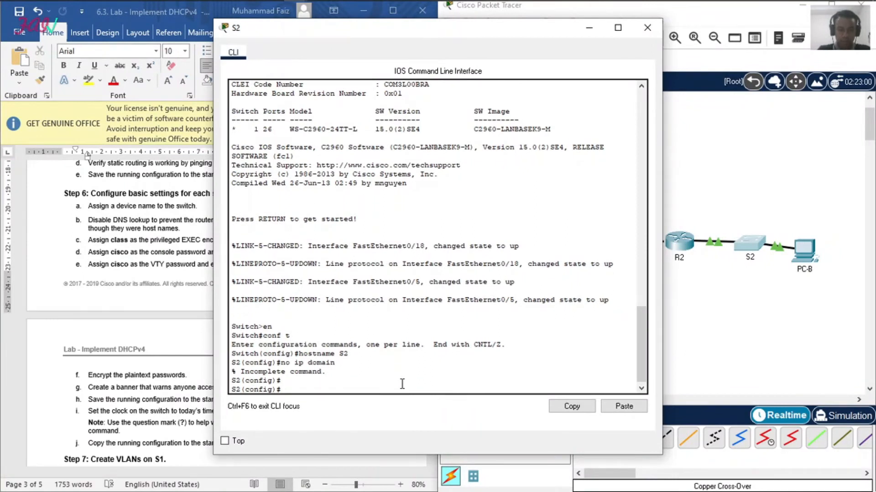
type("no ip domain-loo")
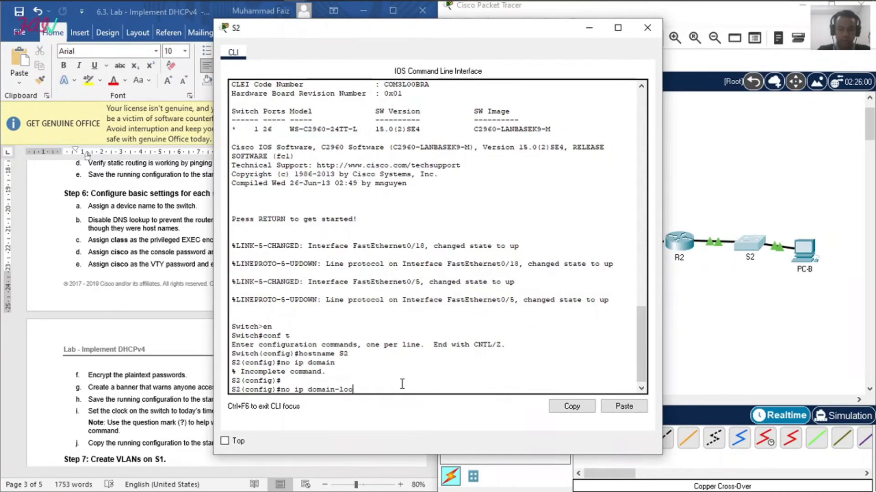
key("Return")
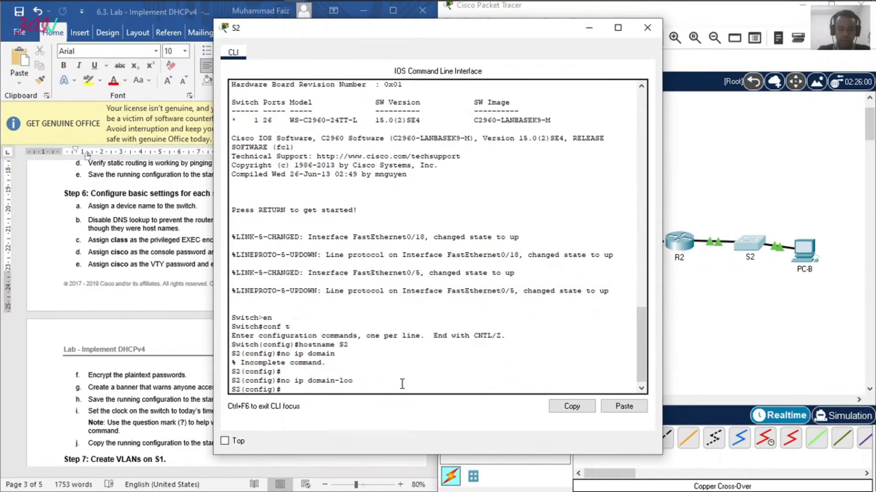
Step: Assign the privileged EXEC encrypted password given in the lab instructions on S2 with enable secret
type("enable")
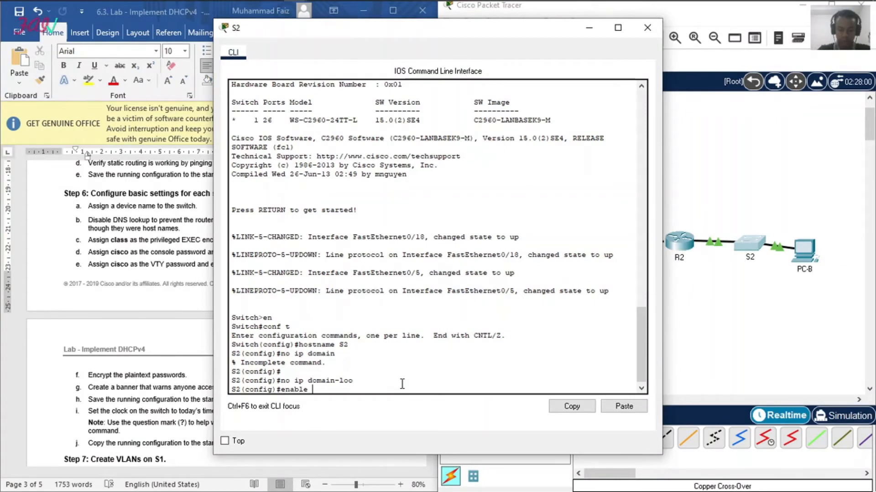
type(" secret class")
key("Return")
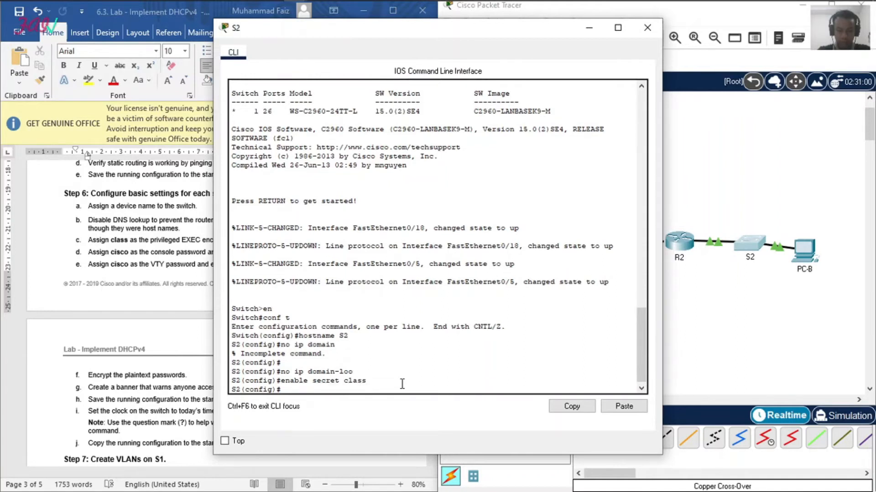
Step: Enter line configuration mode for console 0 on S2
type("line")
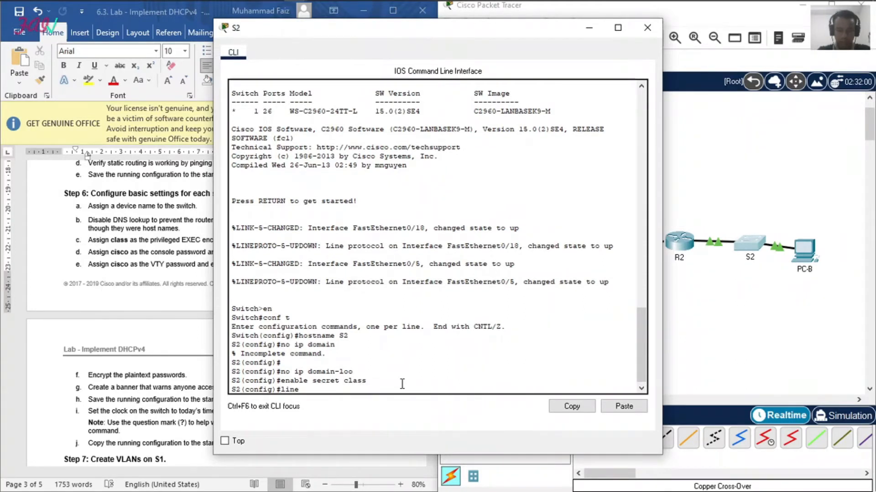
type(" console o")
key("Return")
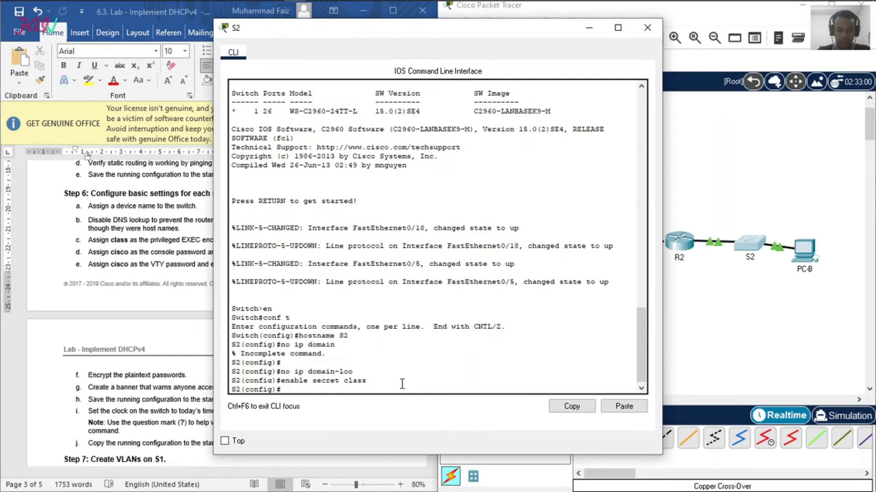
key("Return")
type("line consol e")
key("BackSpace")
key("BackSpace")
type("e ")
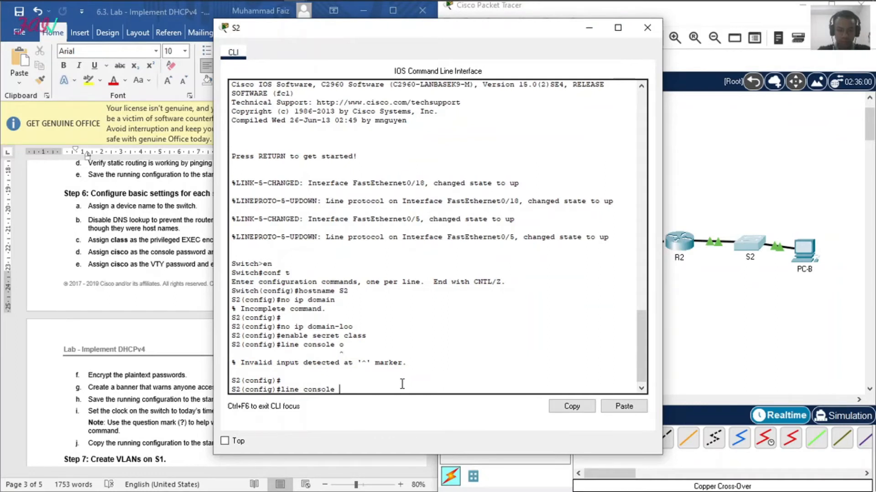
type("0")
key("Return")
Step: Assign the console password on S2, enable login, and return to global configuration mode
type("pass cisco")
key("Return")
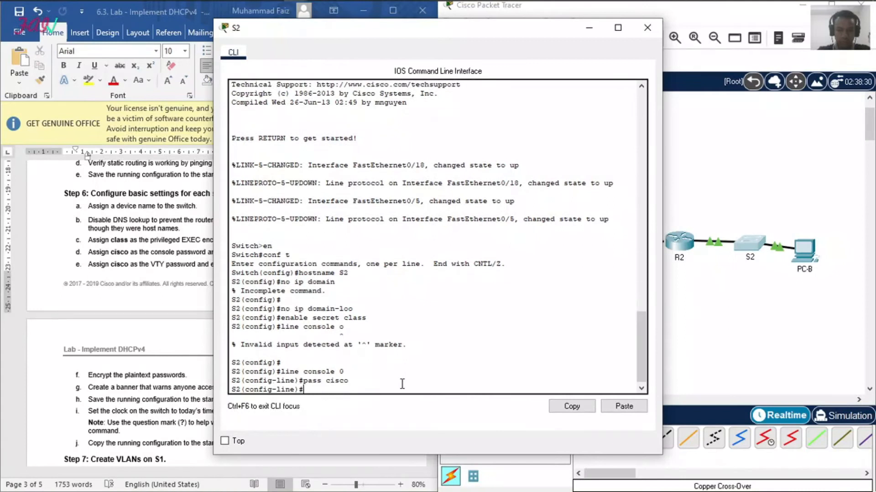
type("login")
key("Return")
type("e")
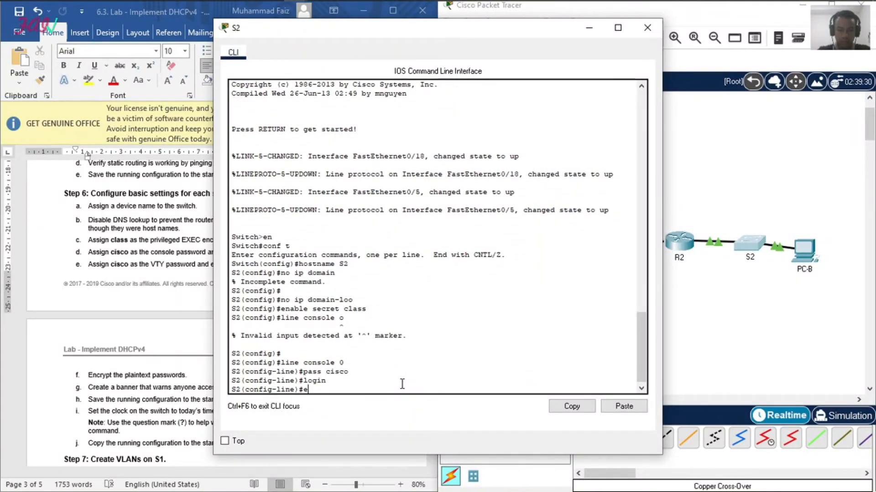
type("xit")
key("Return")
Step: Enter line configuration mode for VTY lines 0 to 15 on S2
type("line vtvy 0 15")
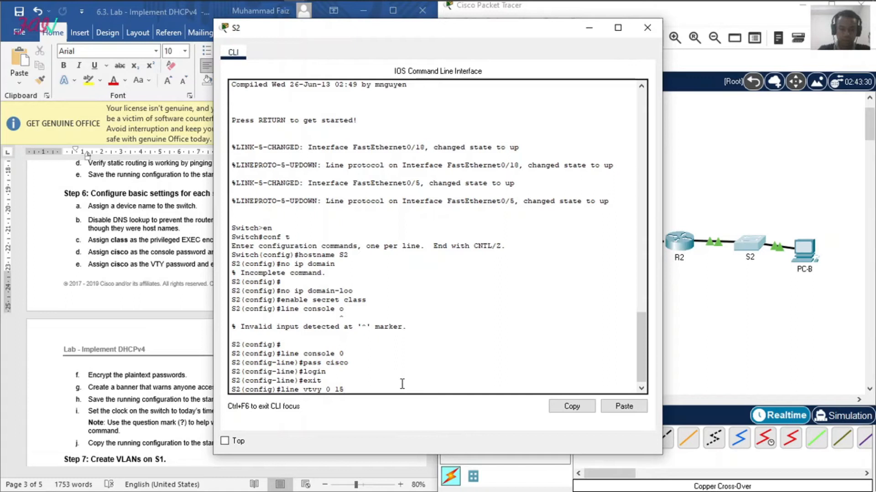
key("Return")
key("Return")
type("lin")
type("ty")
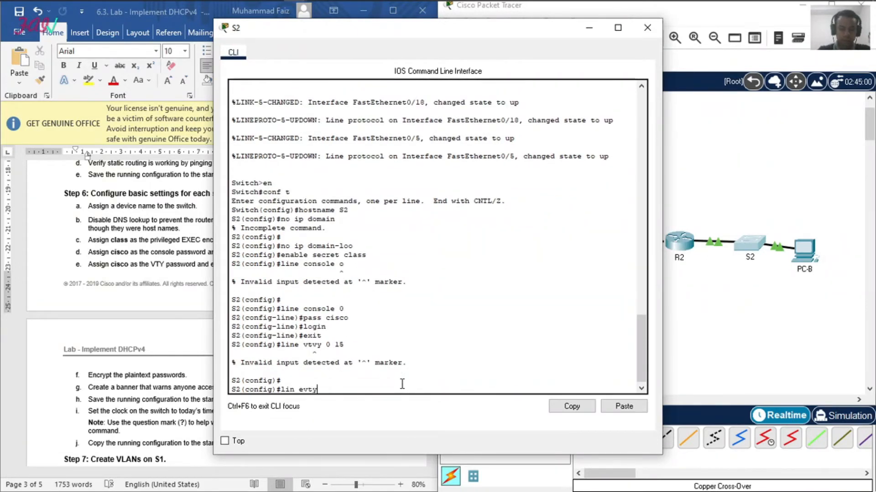
key("BackSpace")
key("BackSpace")
key("BackSpace")
key("BackSpace")
type("e vty 0 15")
key("Return")
Step: Assign the VTY password on S2, enable login for those lines, and exit to global configuration mode
type("pass c")
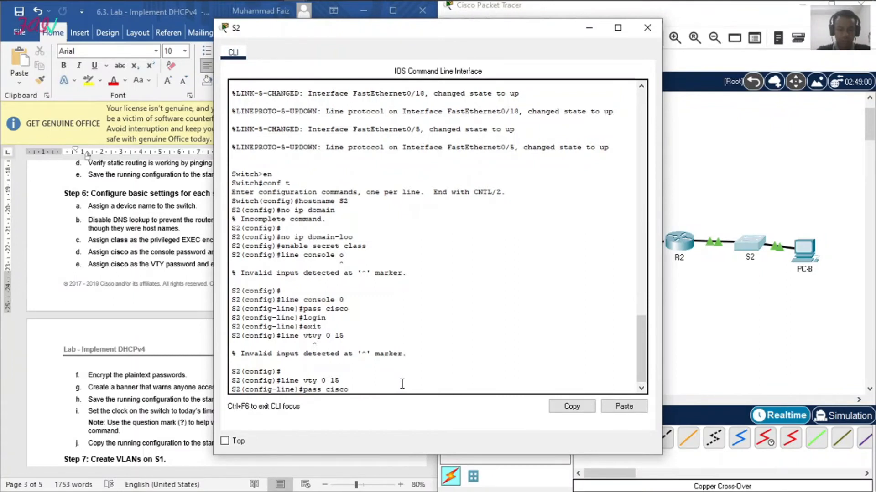
type("isco")
key("Return")
type("login")
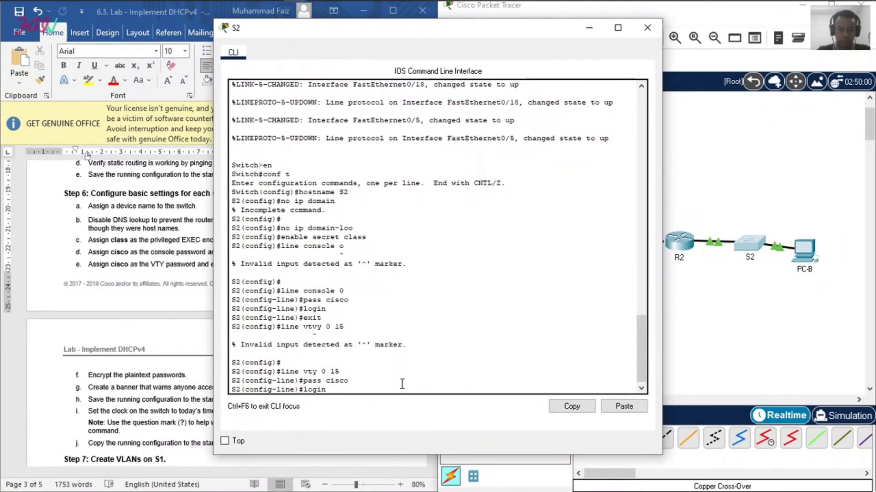
key("Return")
type("exit")
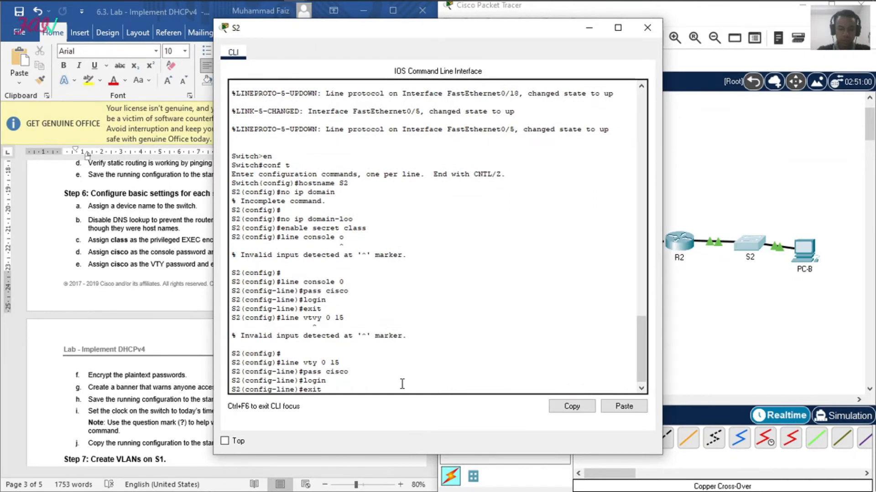
key("Return")
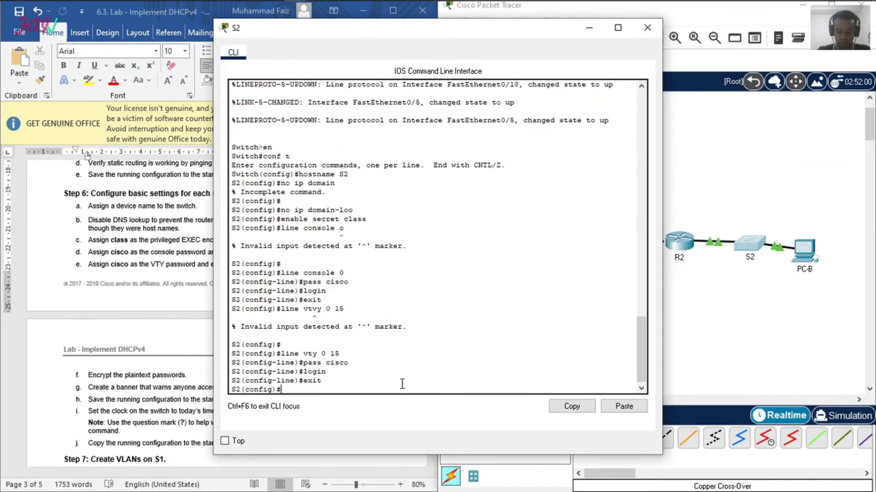
Step: Encrypt the plaintext passwords on S2 with the service password-encryption command, shortened to password-en
type("ser")
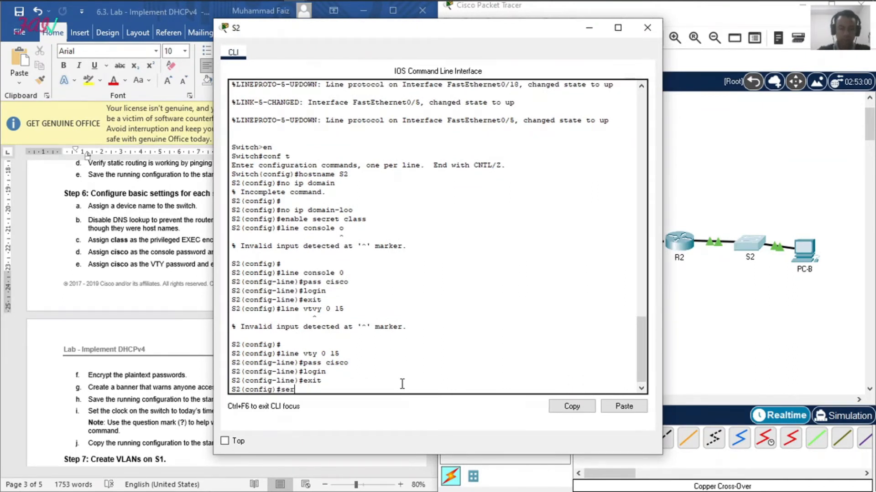
type("vice password-en")
key("Return")
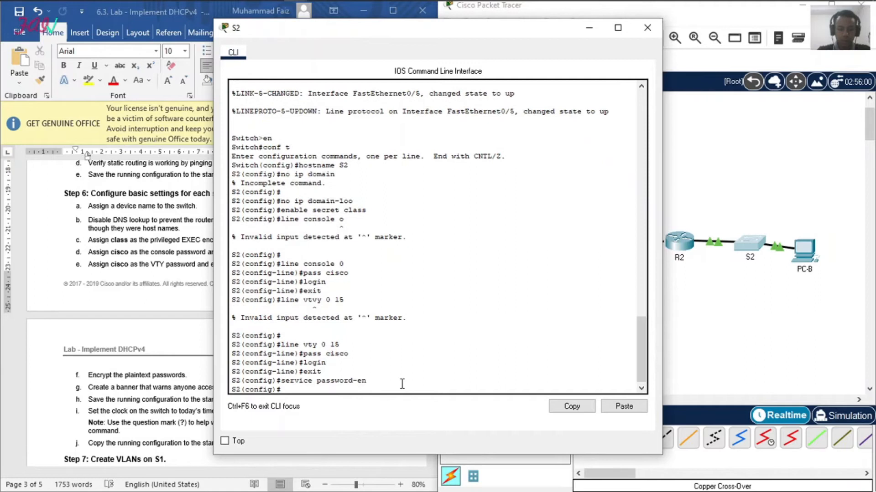
Step: Create a message-of-the-day banner on S2 reading "Dilarang Masuk!"
type("banne")
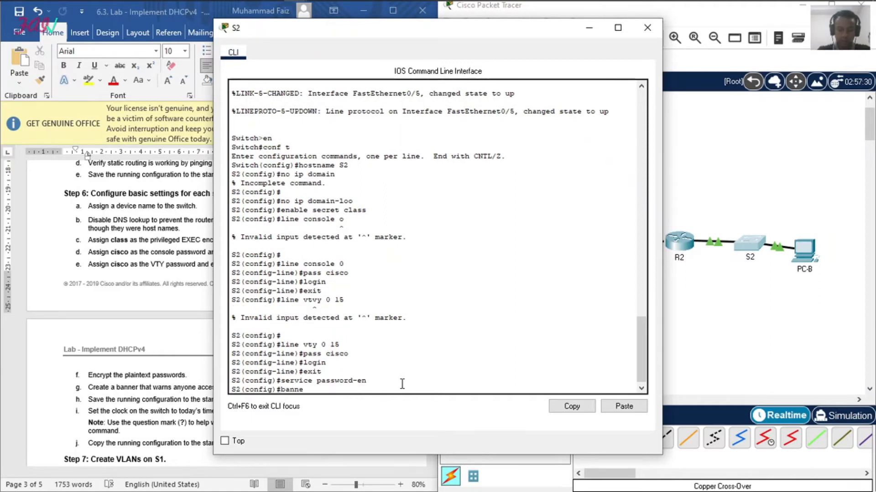
type("r motd ")
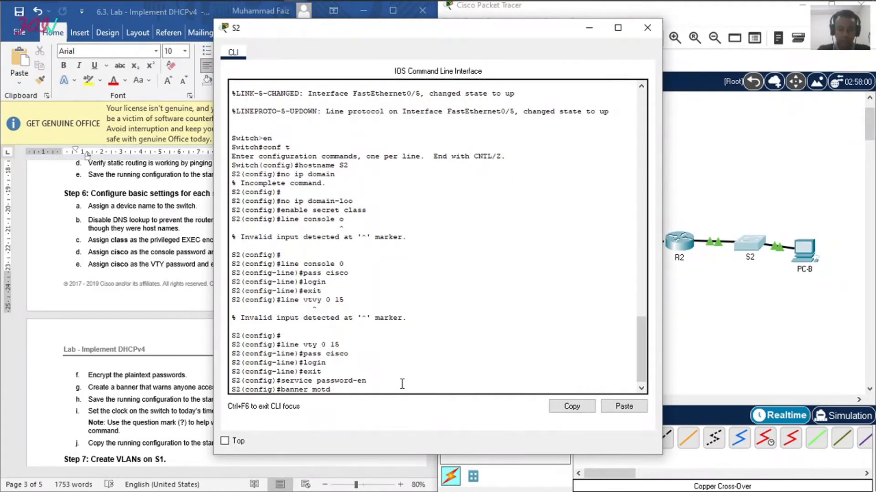
type("\"Dilarang Masuk!")
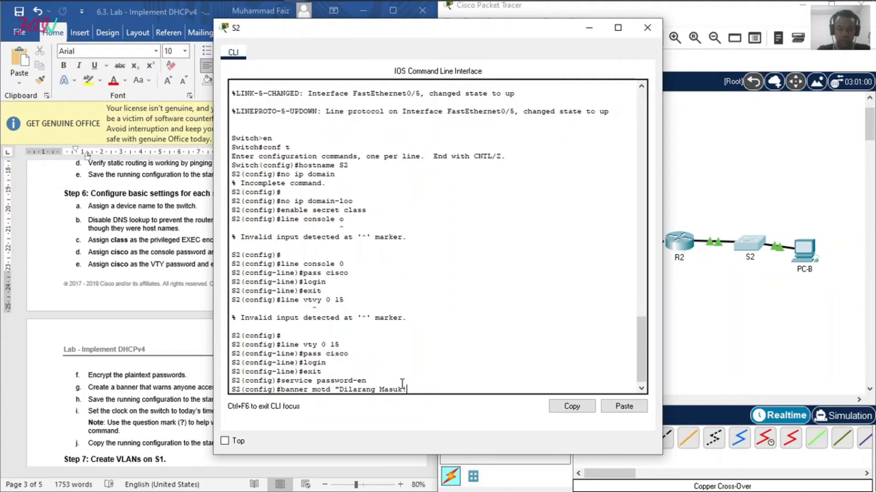
type("\"")
key("Return")
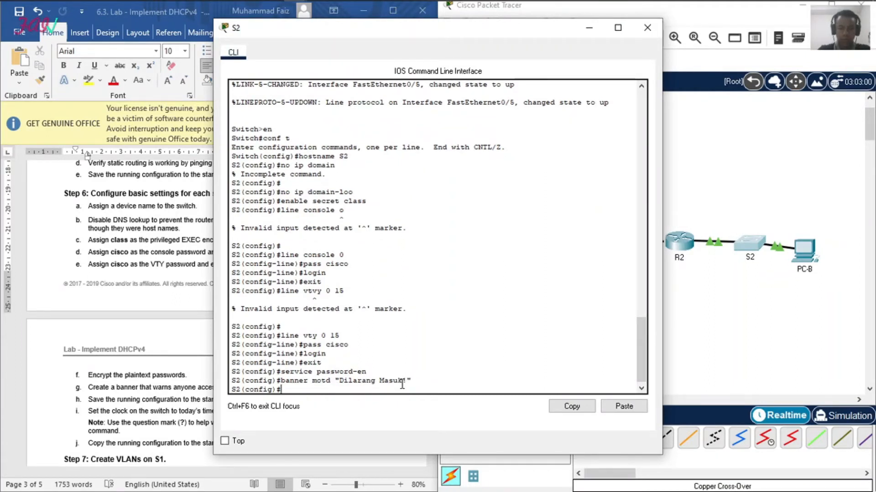
Step: Set the clock timezone on S2 to jakarta with the offset 7 13
left_click(611, 403)
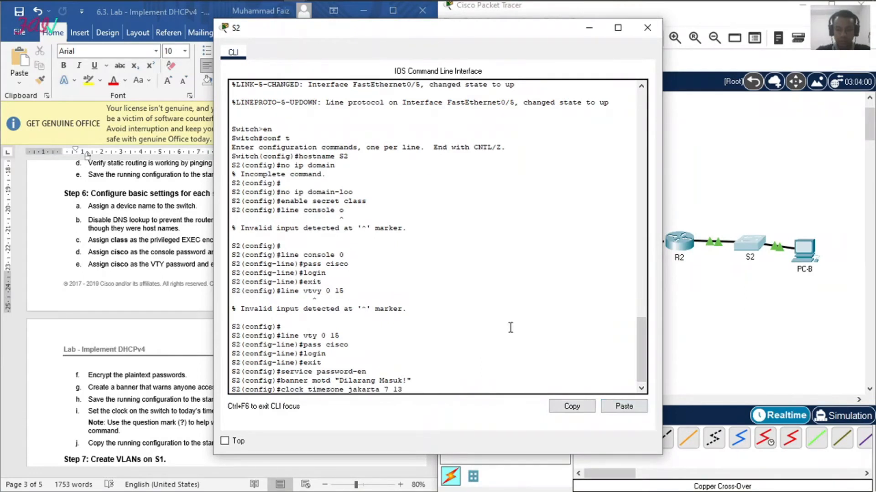
key("Return")
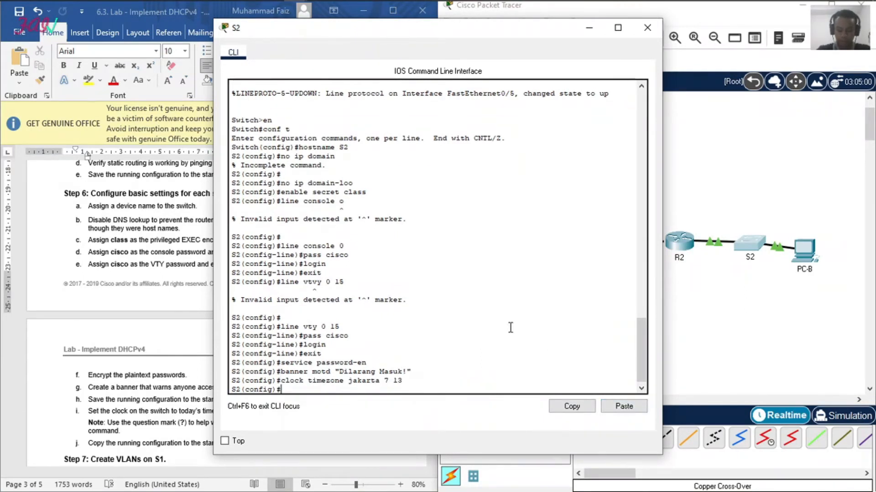
Step: Try to save S2's running configuration with copy run start from global configuration mode
type("copy run start")
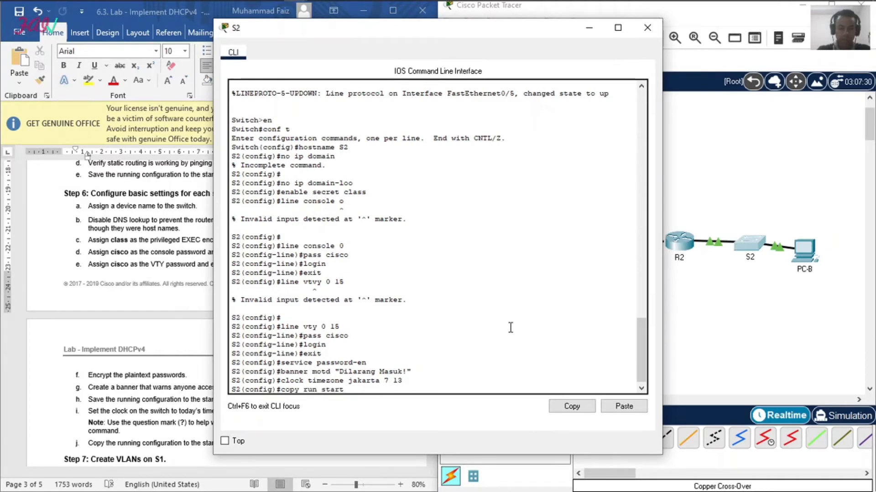
key("Return")
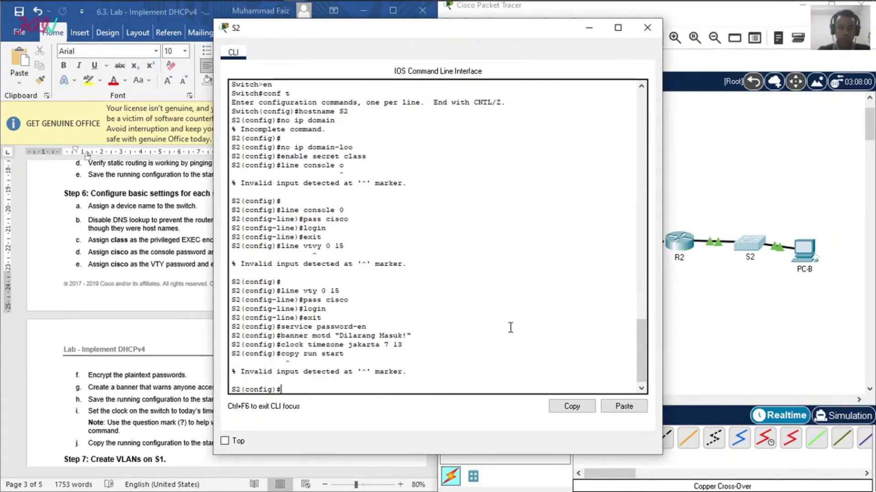
key("Return")
Step: Exit to privileged EXEC mode on S2, copy the running configuration to startup-config, and close the S2 window
type("ex")
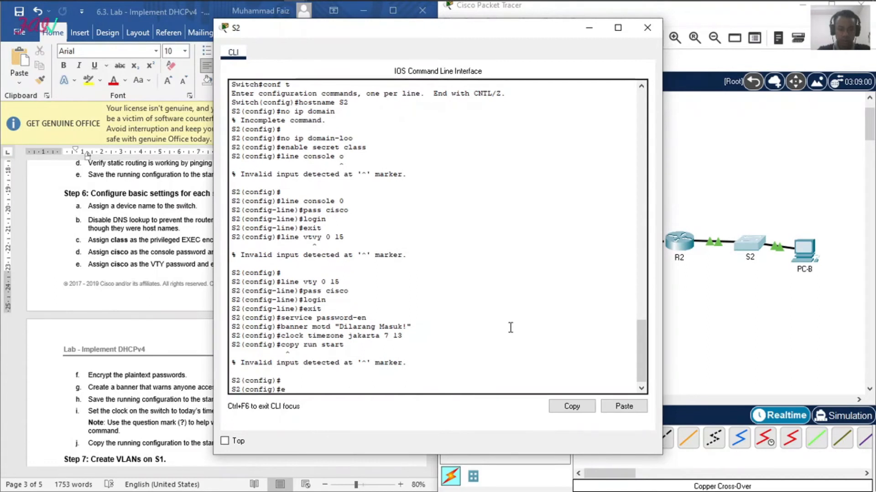
key("Return")
key("Return")
type("copy run start")
key("Return")
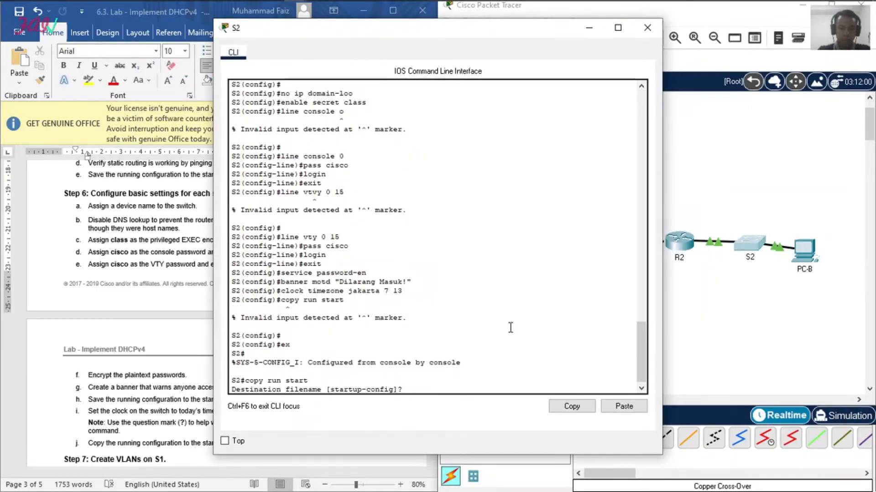
key("Return")
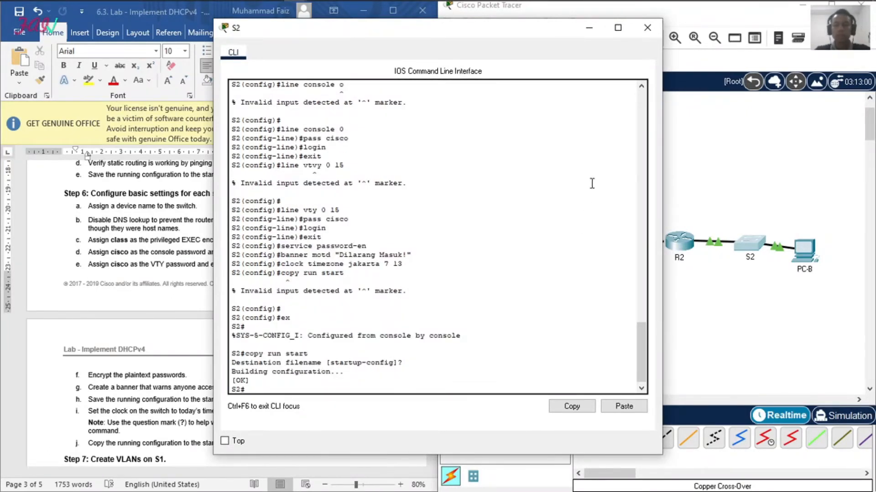
left_click(648, 29)
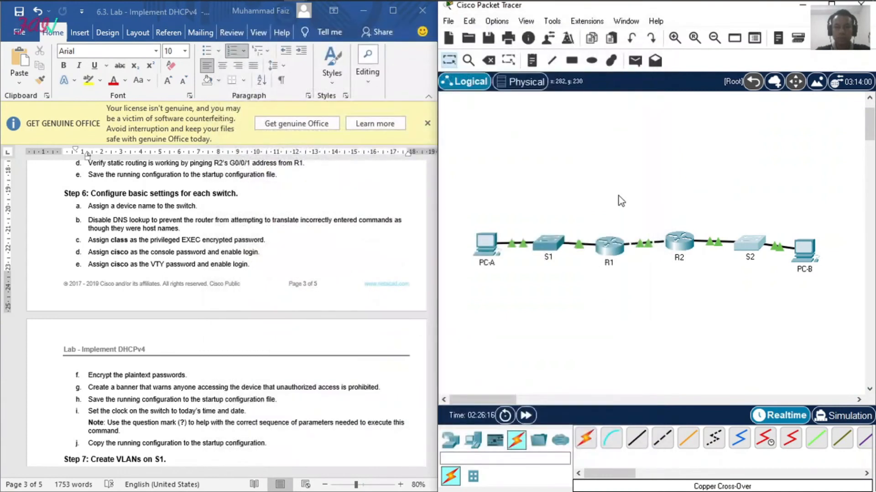
Step: Read the Step 7 instructions in the lab document on creating VLANs on S1
scroll(162, 292, "down", 5)
scroll(165, 282, "down", 7)
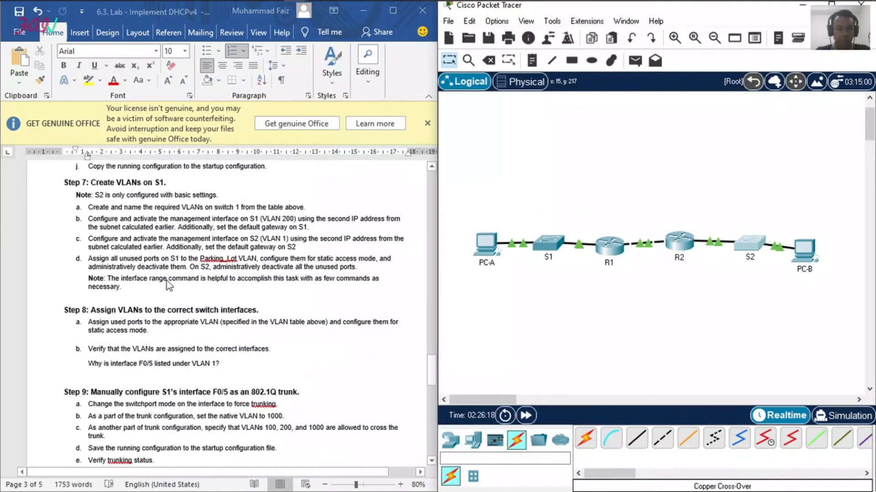
scroll(168, 277, "down", 7)
scroll(168, 277, "up", 7)
scroll(167, 278, "up", 1)
mouse_move(481, 0)
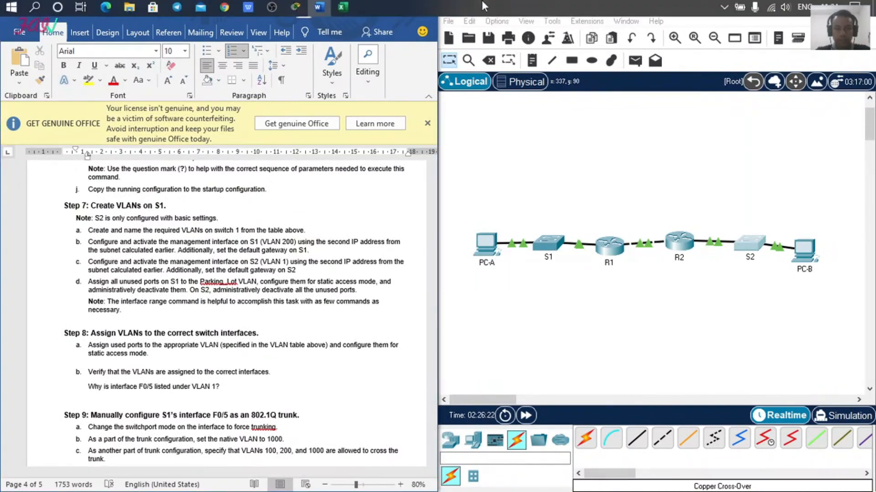
left_click(279, 5)
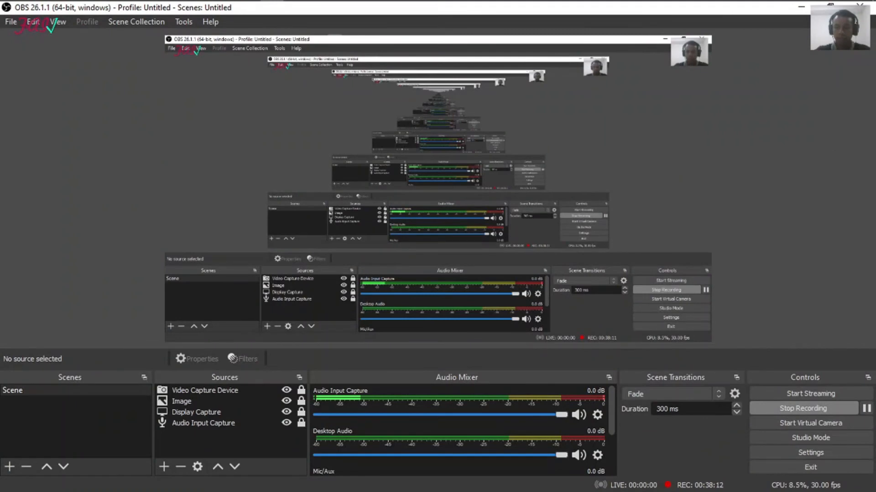
left_click(801, 7)
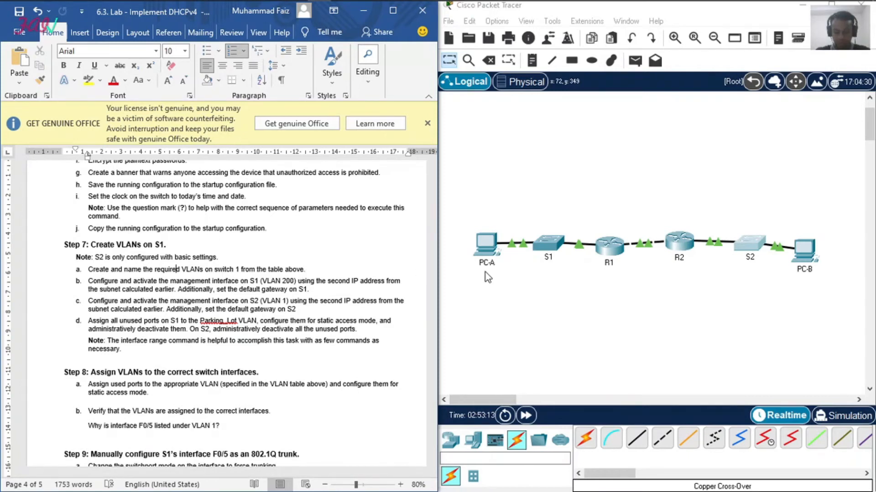
Step: Log in to S1's CLI with the console and privileged EXEC passwords, and enter global configuration mode
left_click(551, 244)
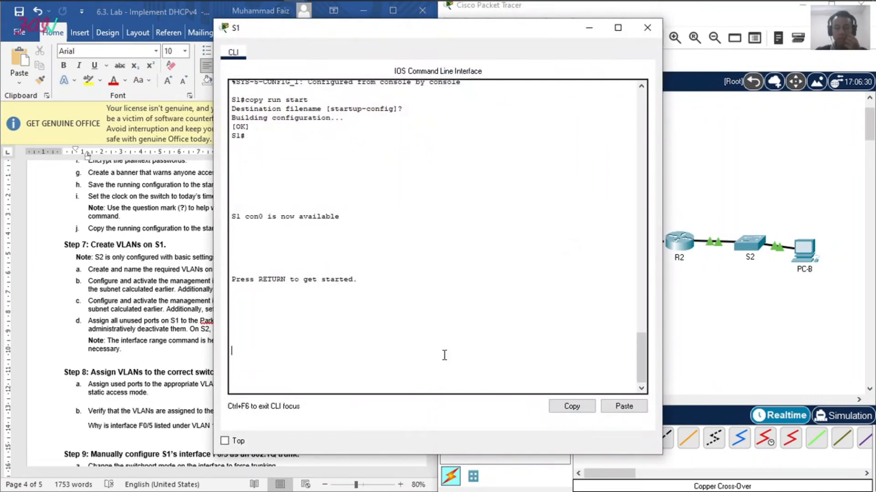
key("Return")
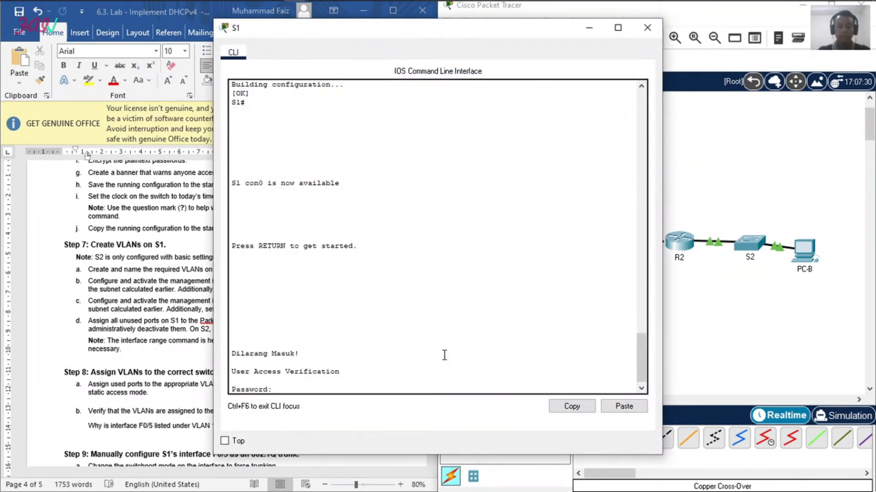
type("cisco")
key("Return")
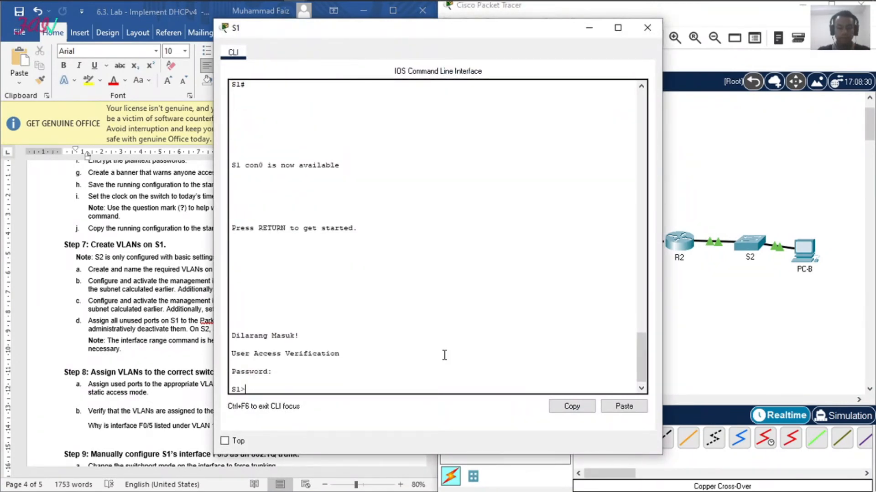
type("en")
key("Return")
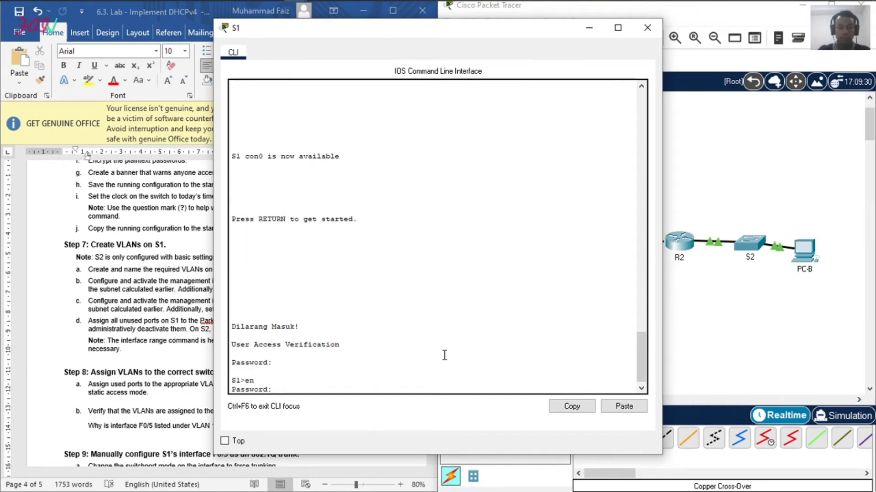
type("class")
key("Return")
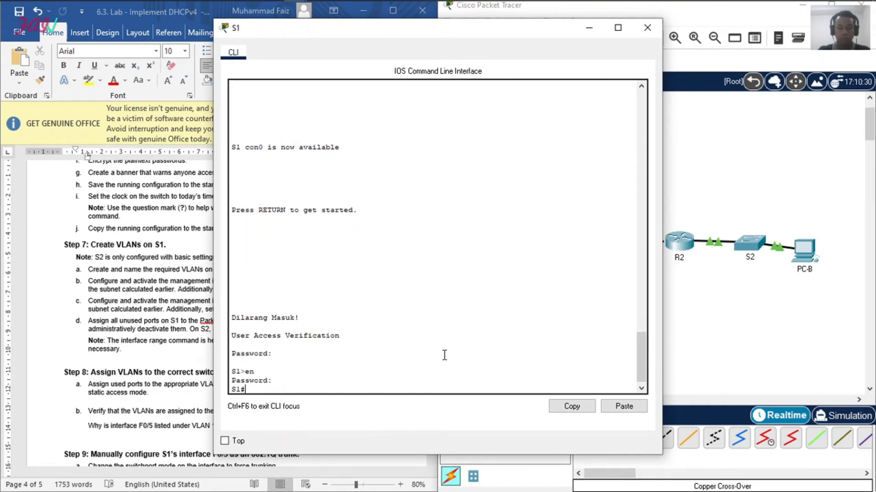
type("conf t")
key("Return")
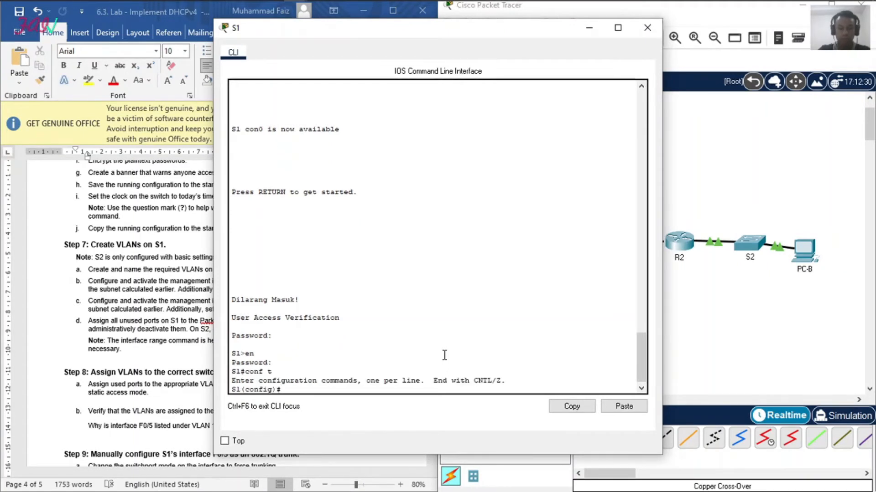
Step: Create VLAN 100 on S1 and name it Clients
type("vlan 100")
key("Return")
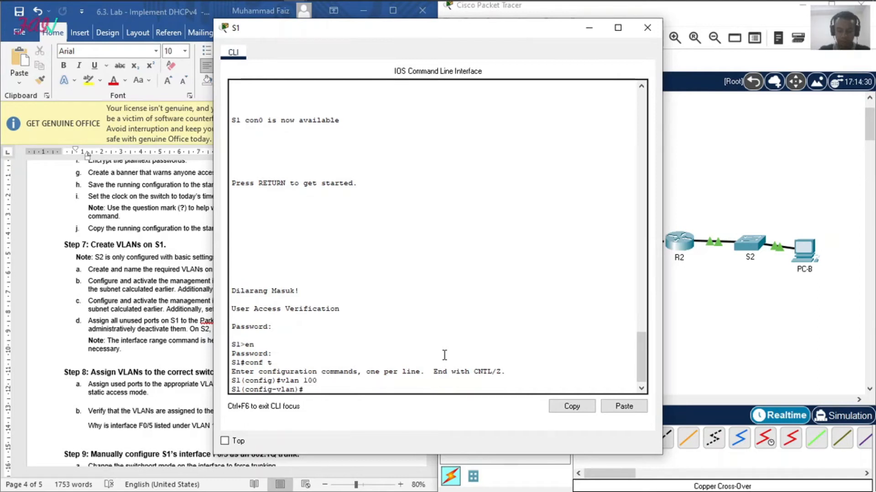
type("nama")
type(" Clients")
key("Return")
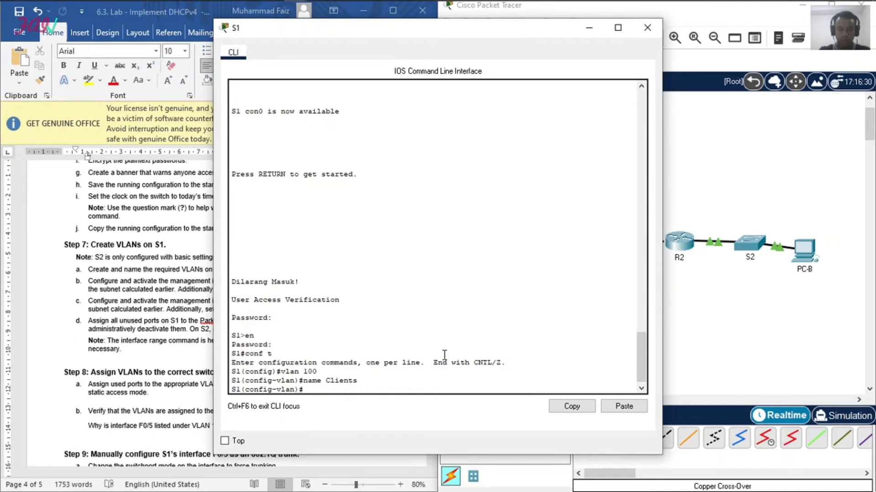
Step: Create VLAN 200 on S1 and name it Management
type("vlan 200")
key("Return")
type("name Mana")
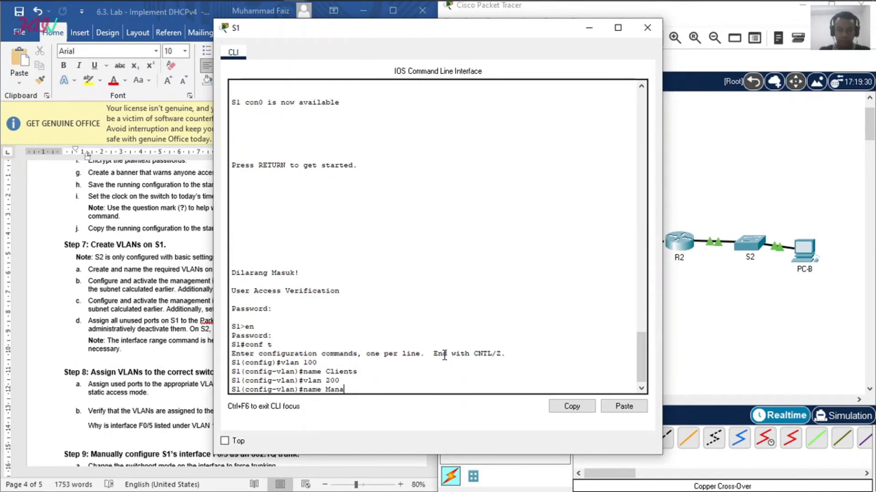
type("gement")
key("Return")
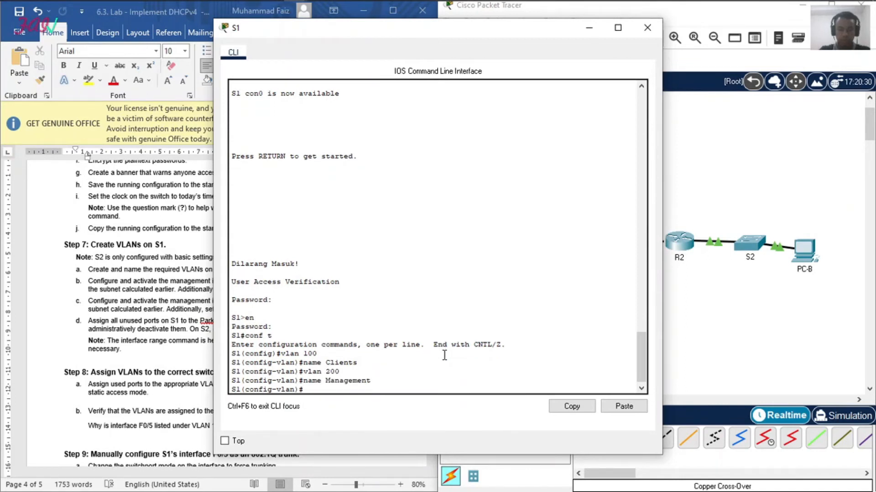
Step: Create VLAN 999 on S1 and name it Parking_Lot
type("v")
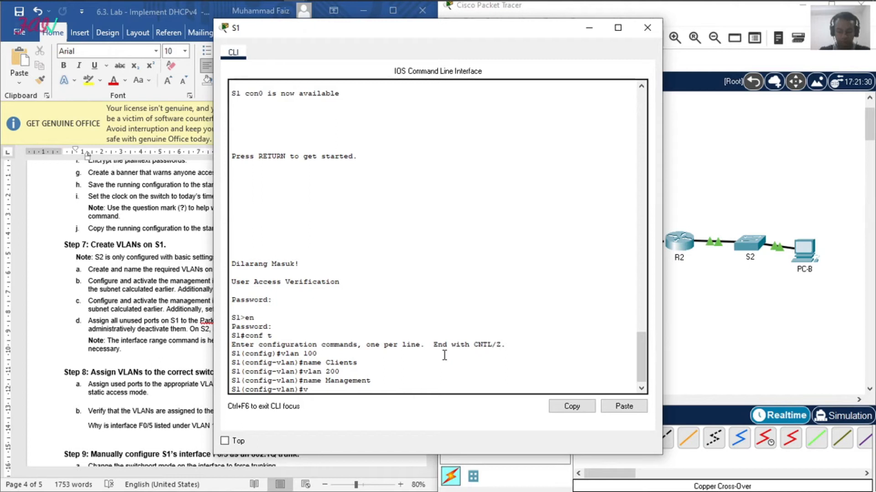
type("lan 999")
key("Return")
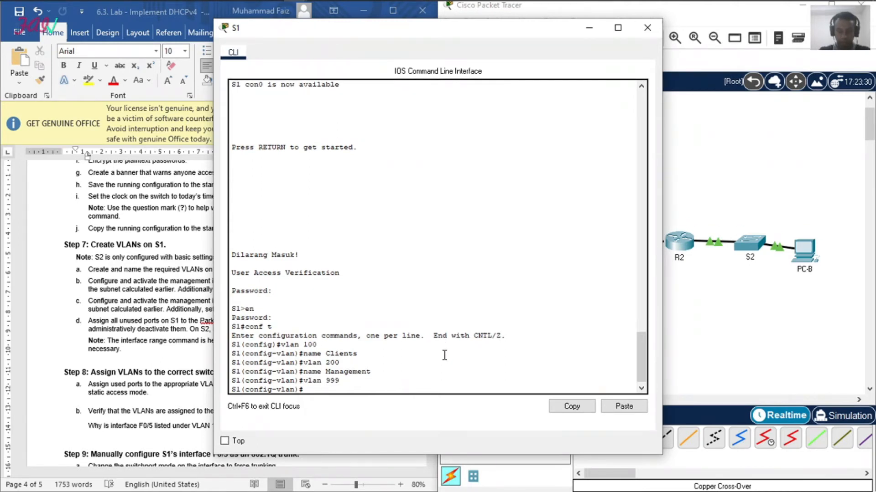
type("name Pa")
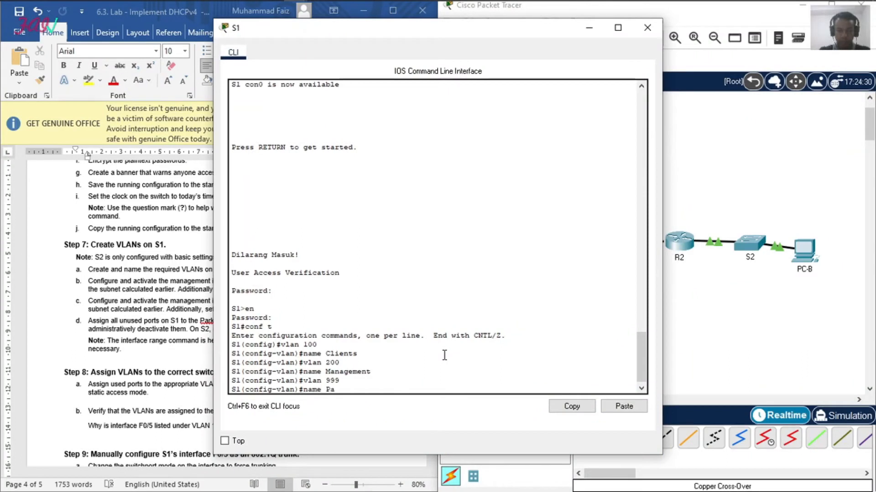
type("rking_Lot")
key("Return")
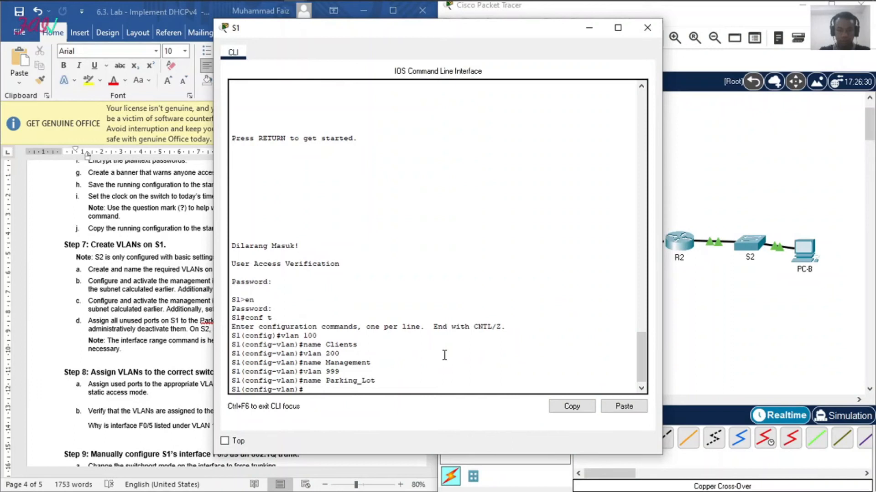
Step: Create VLAN 1000 on S1 named Native, return to global configuration mode, and close the S1 window
type("vlan")
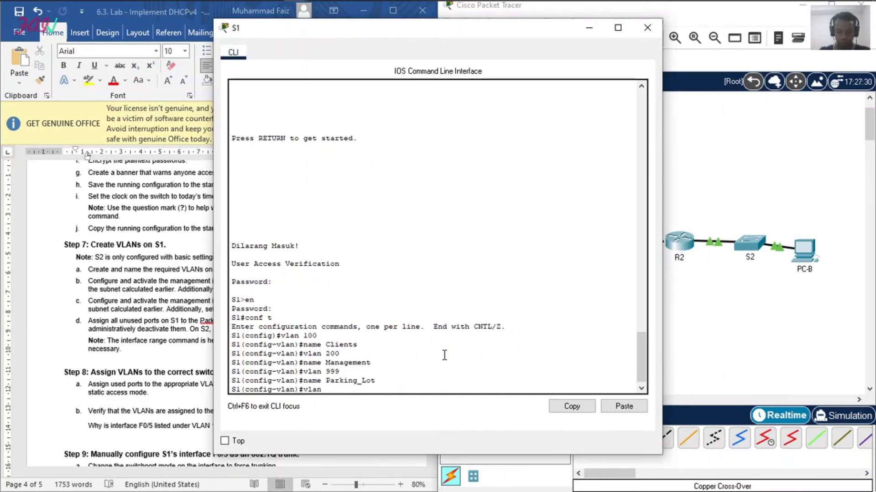
type(" 1000")
key("Return")
type("name M")
type("ative")
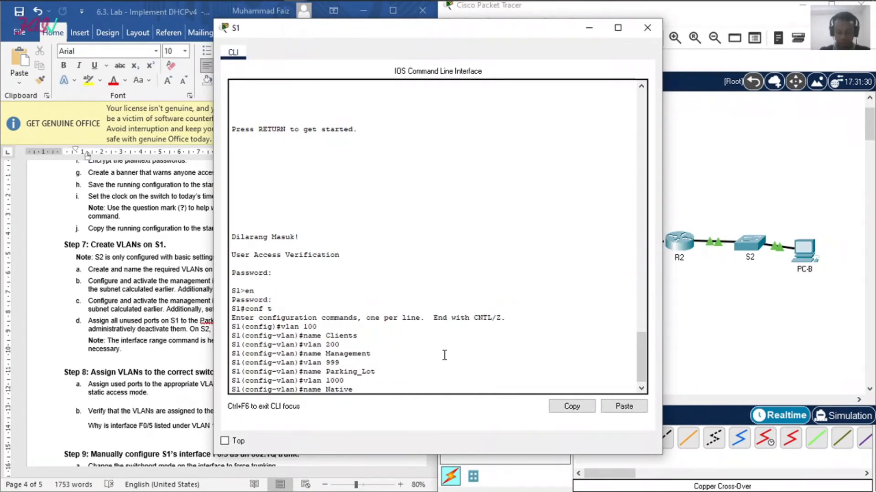
key("Return")
type("ex")
key("Return")
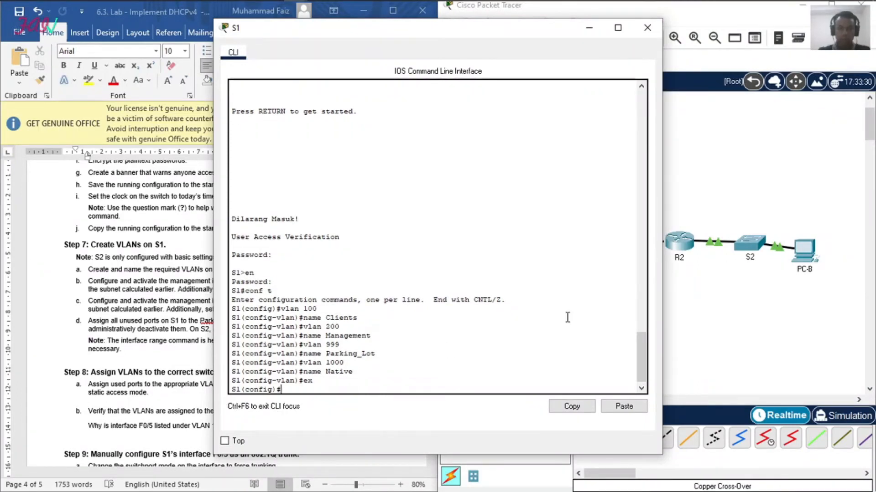
left_click(647, 28)
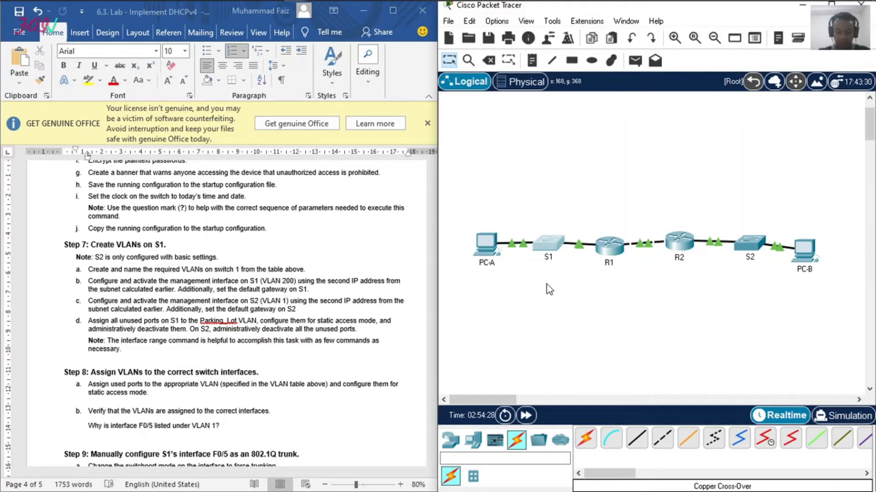
Step: Reopen the CLI of switch S1 and enter interface configuration mode for VLAN 200
left_click(556, 250)
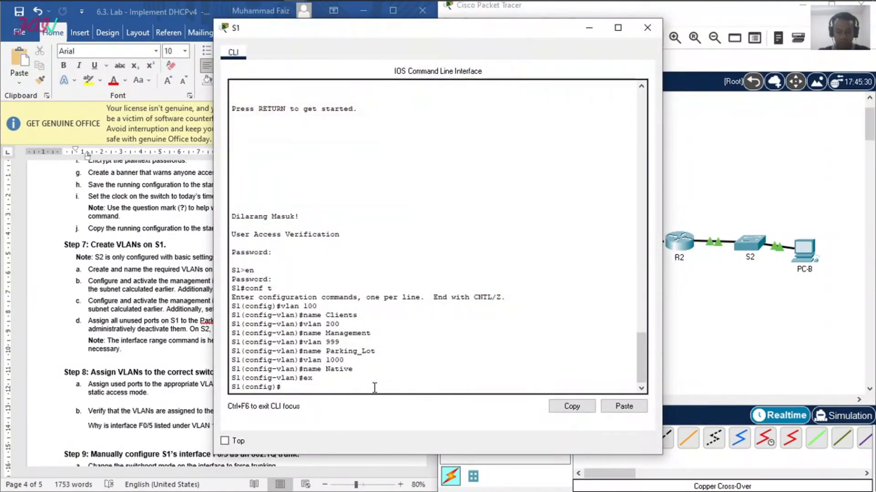
type("int v")
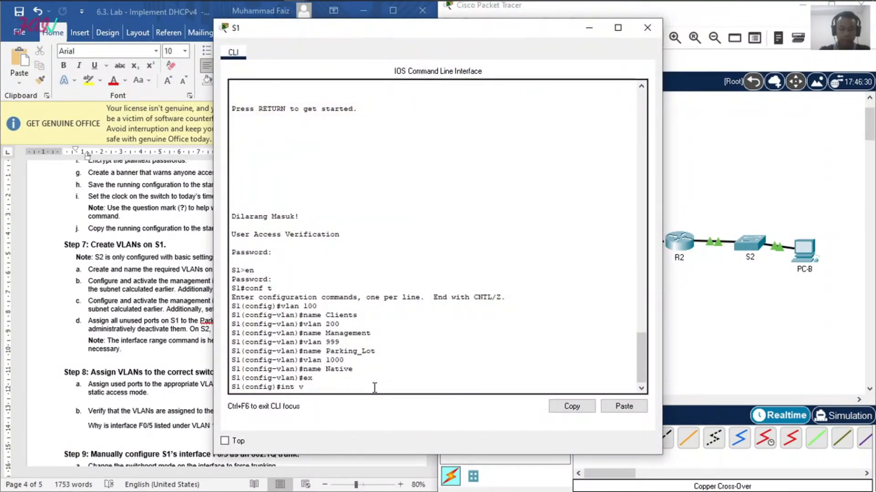
type("lan 200")
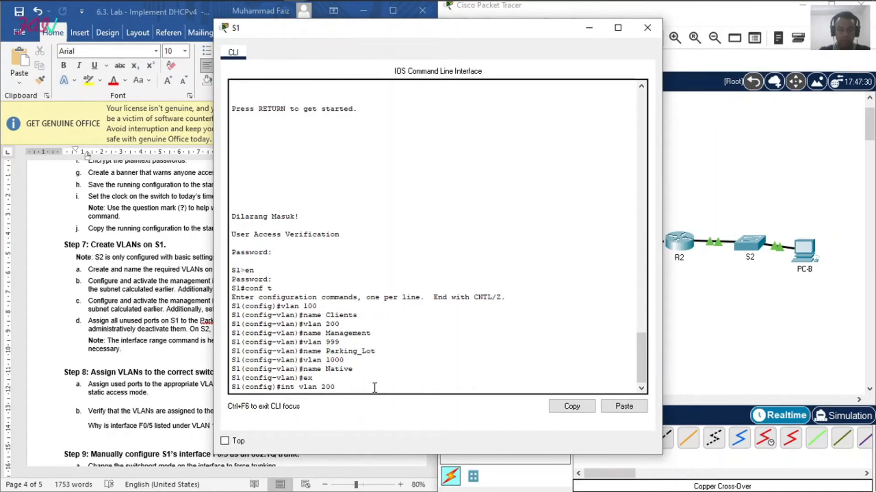
key("Return")
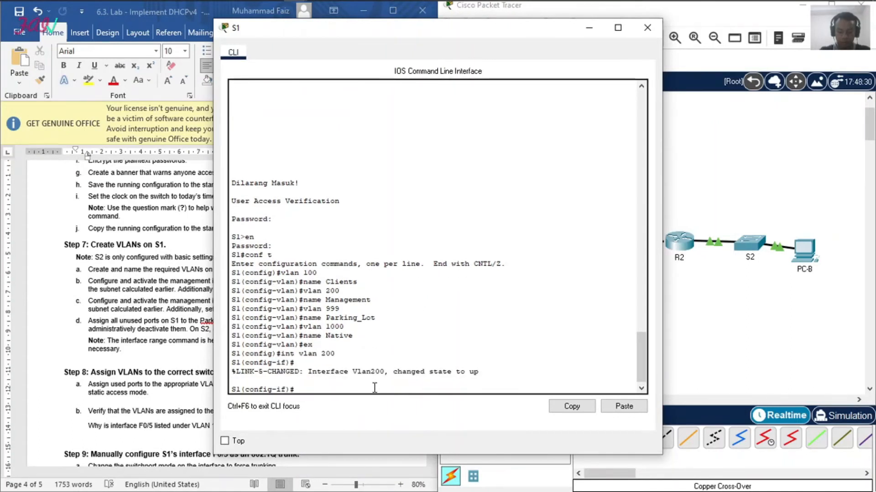
Step: Begin the VLAN 200 address command with 192.168.1.66, check it against the addressing table in Excel, and return to the S1 CLI
type("ip add")
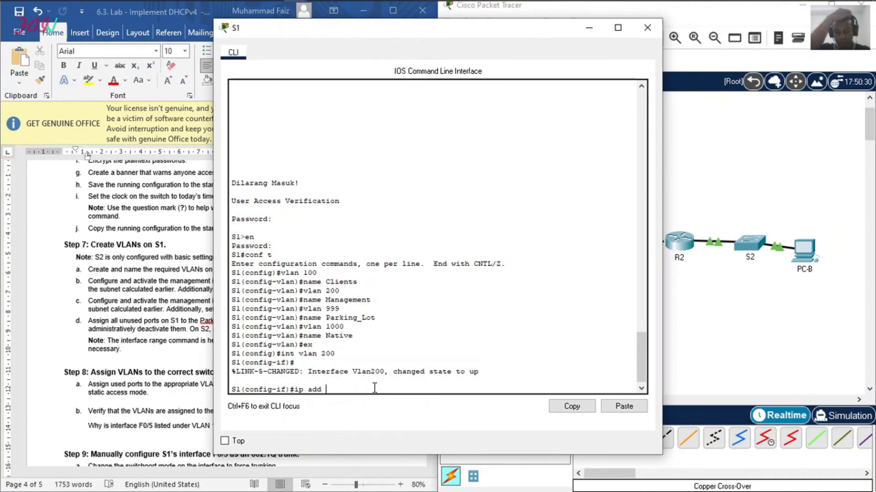
type(" 192")
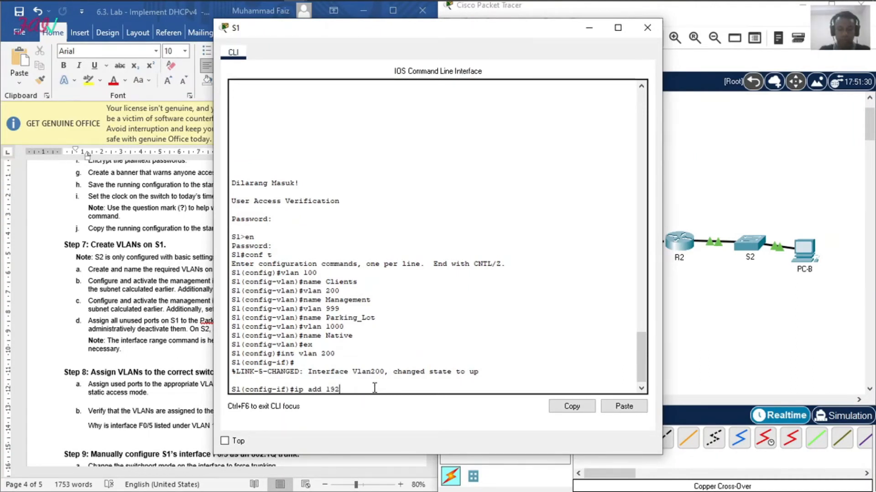
type(".168.1.66")
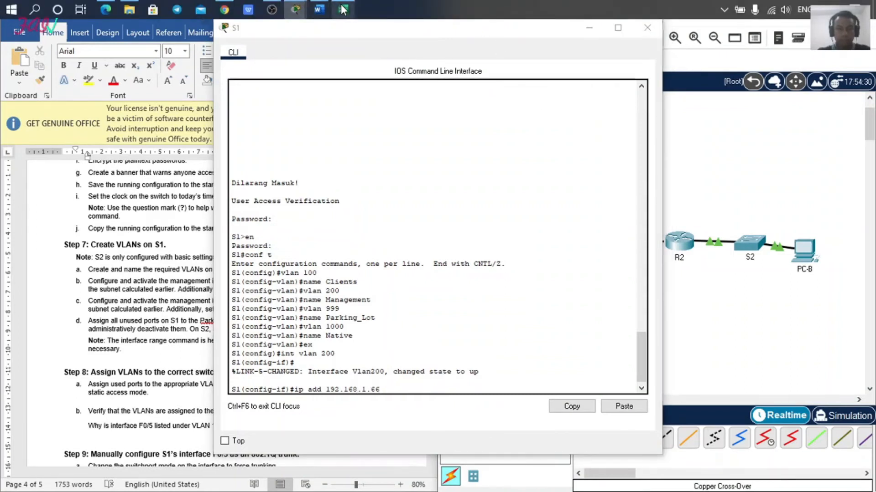
left_click(343, 9)
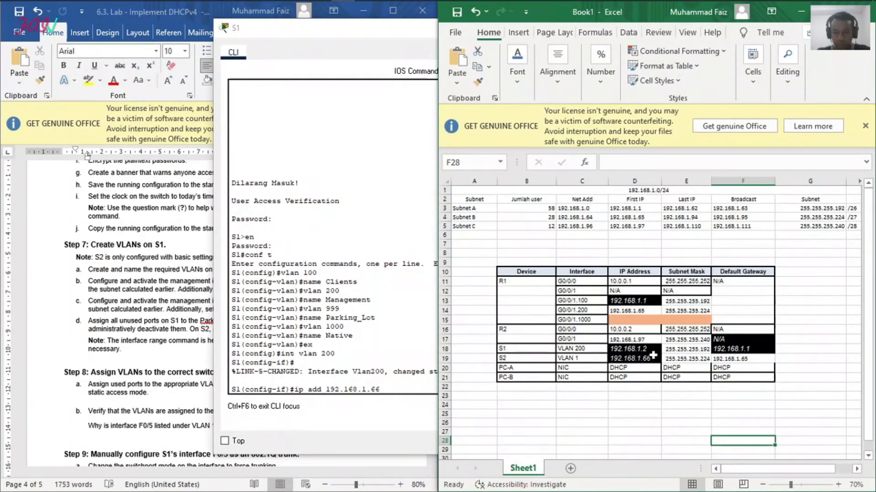
left_click(639, 311)
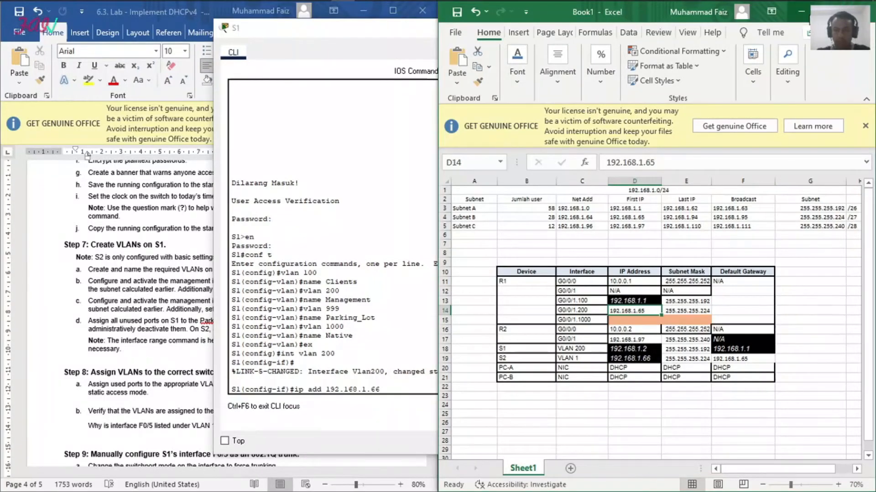
left_click(805, 12)
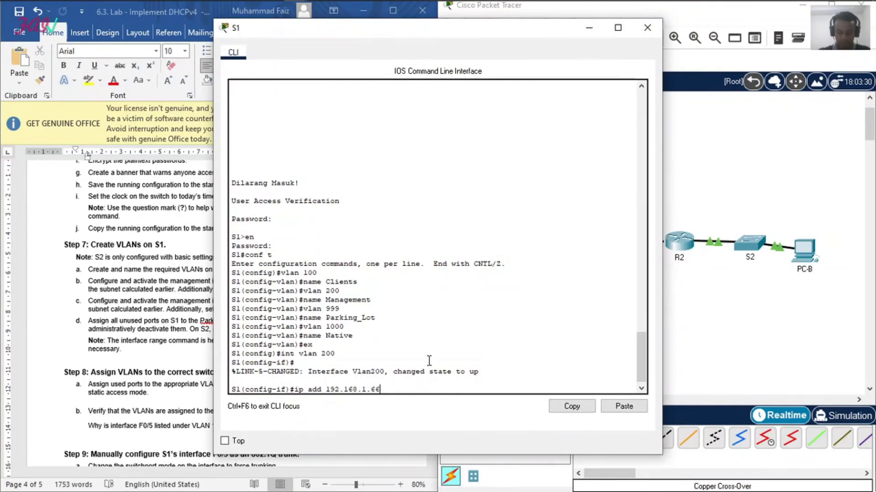
Step: Complete S1's VLAN 200 address command with subnet mask 255.255.255.224 and run it
type("55")
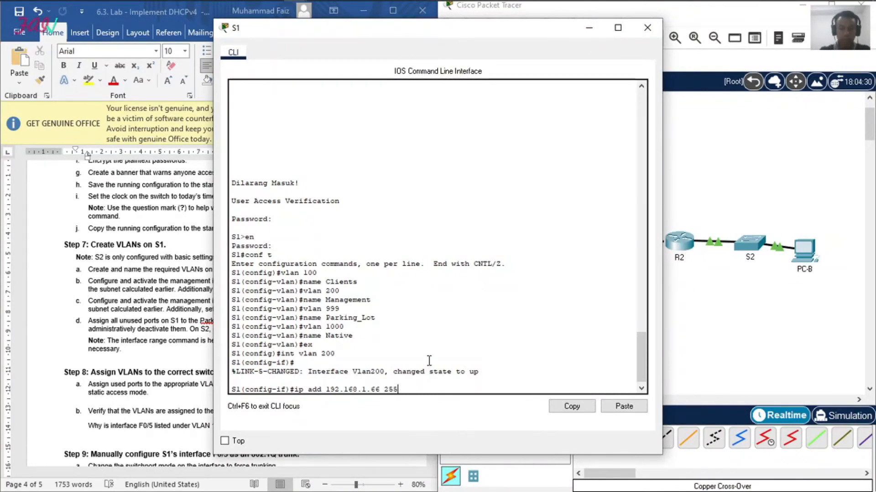
type(".255.255.254")
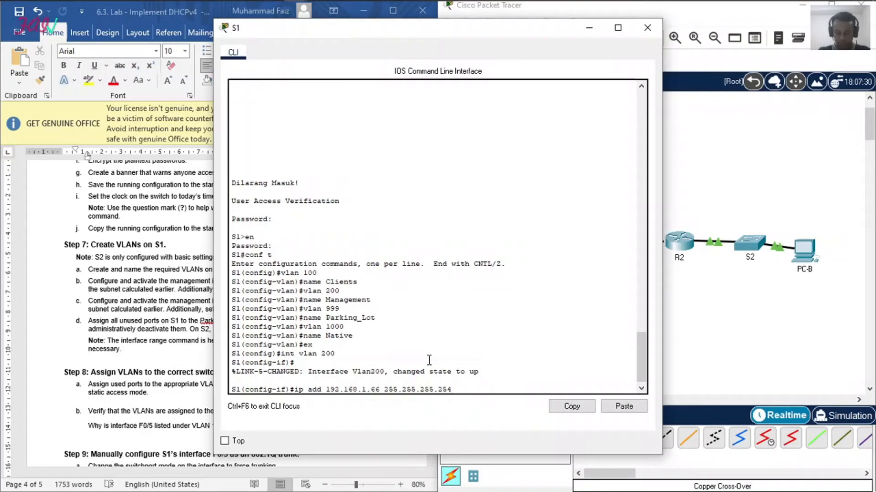
key("BackSpace")
key("BackSpace")
type("24")
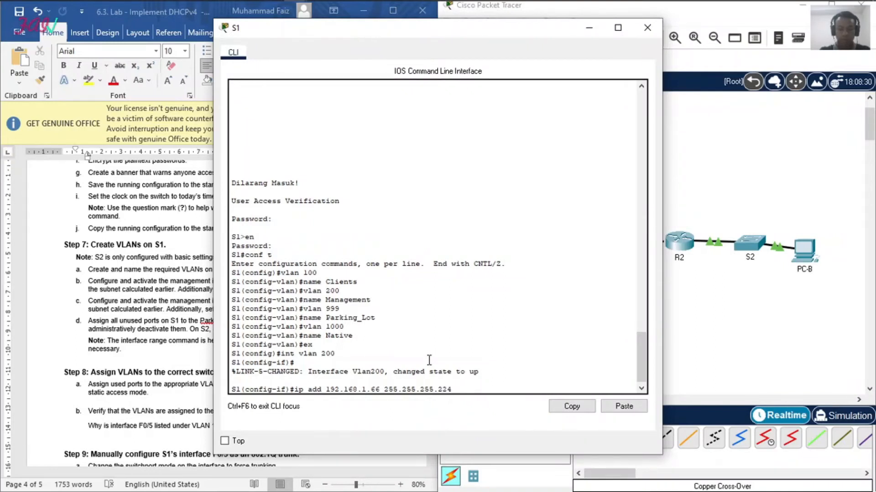
key("Return")
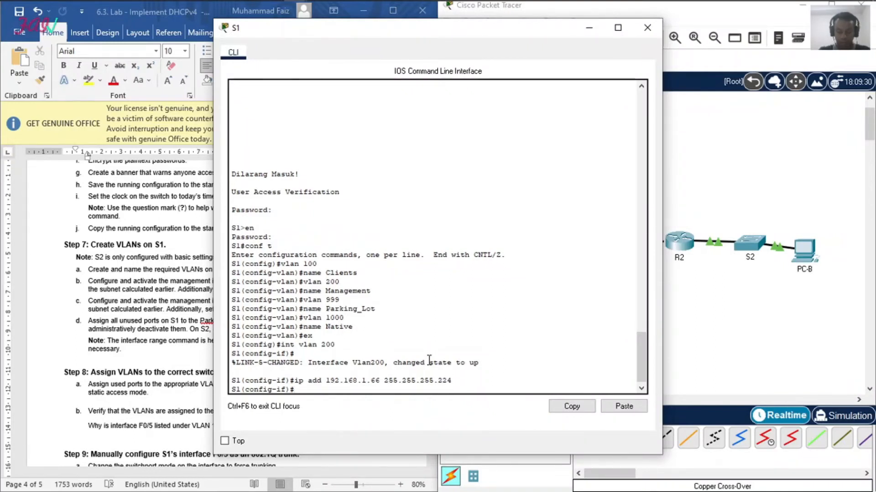
Step: Activate S1's VLAN 200 interface with no shutdown and return to global configuration mode
type("no shut")
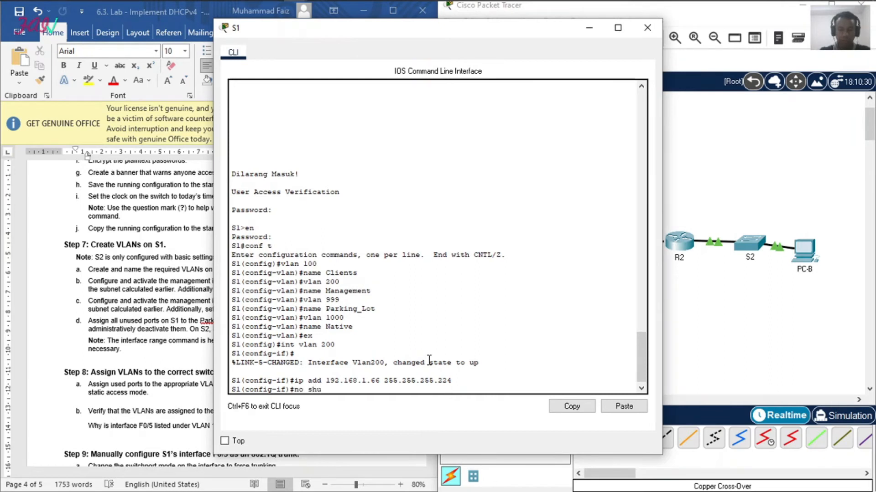
key("Return")
type("ex")
key("Return")
Step: Set the default gateway of S1 to 192.168.1.65
type("ip default ")
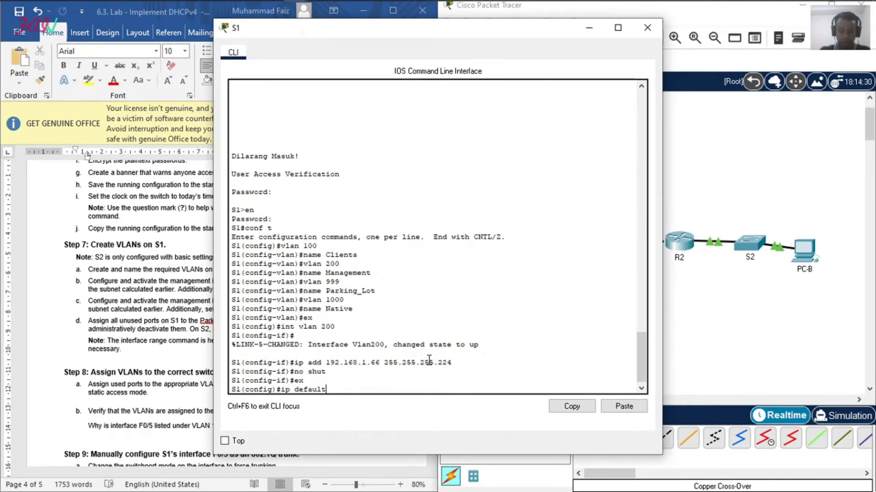
type("-gateway 192.168")
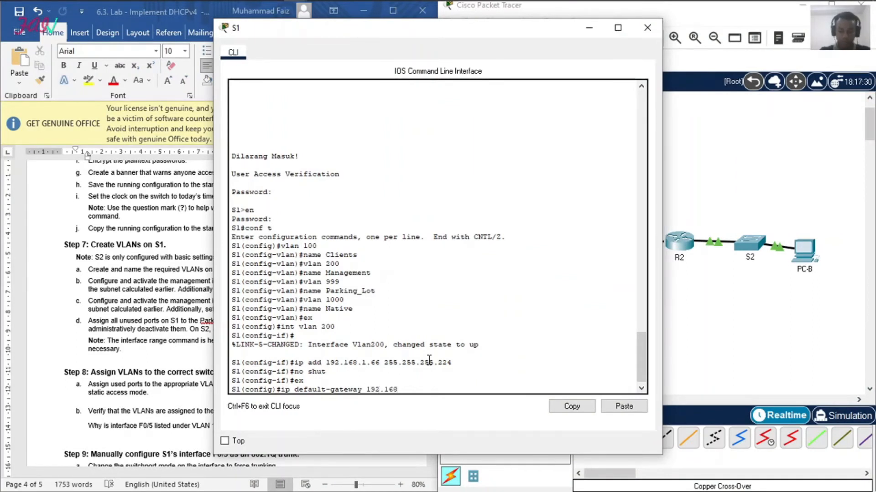
type(".1.65")
key("Return")
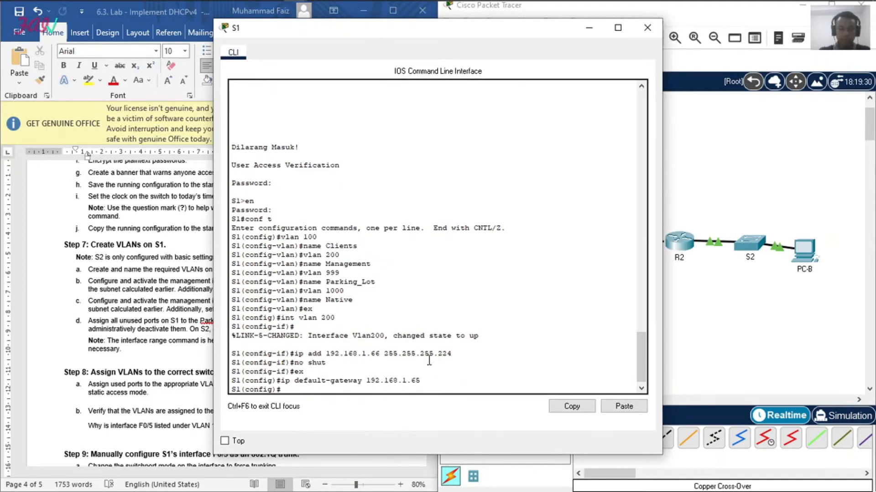
Step: Check the lab instructions for S2's management interface, open the CLI of switch S2, and log in with the console password
left_click(175, 300)
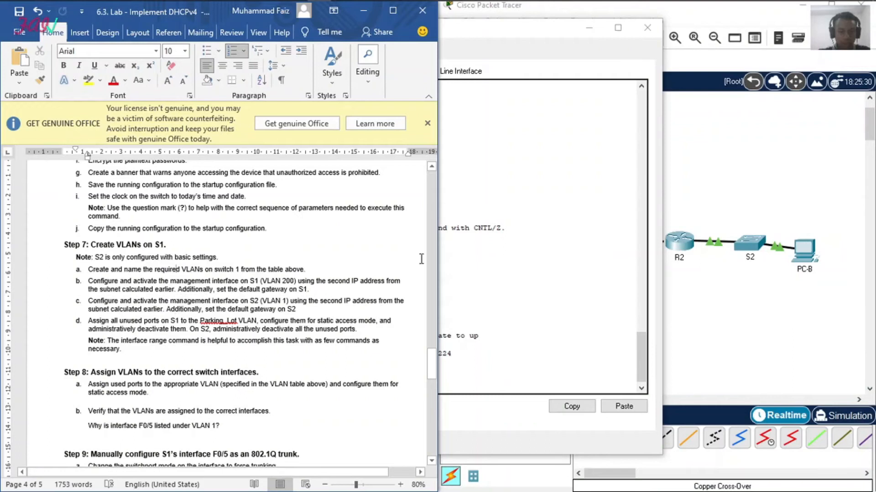
left_click(694, 280)
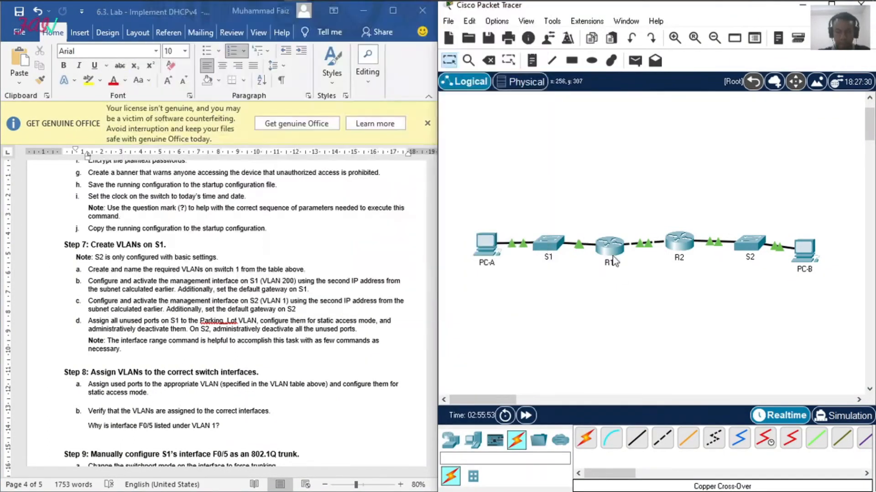
left_click(749, 246)
left_click(309, 339)
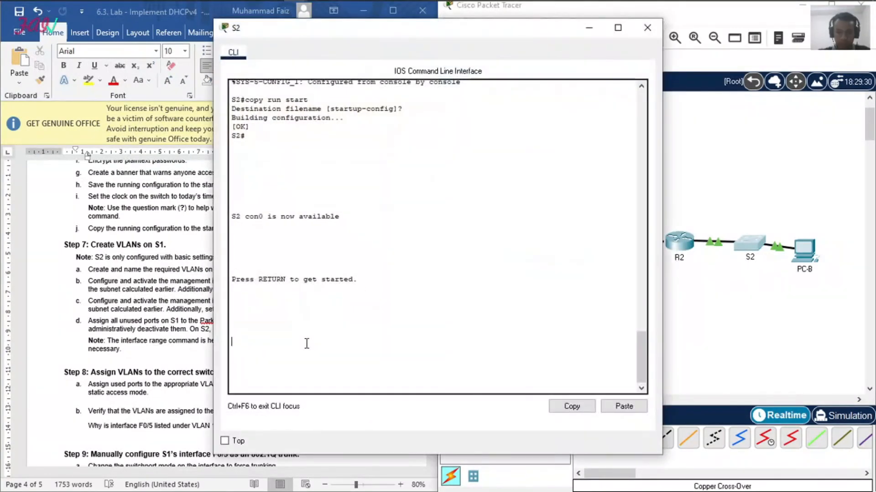
key("Return")
type("cisco")
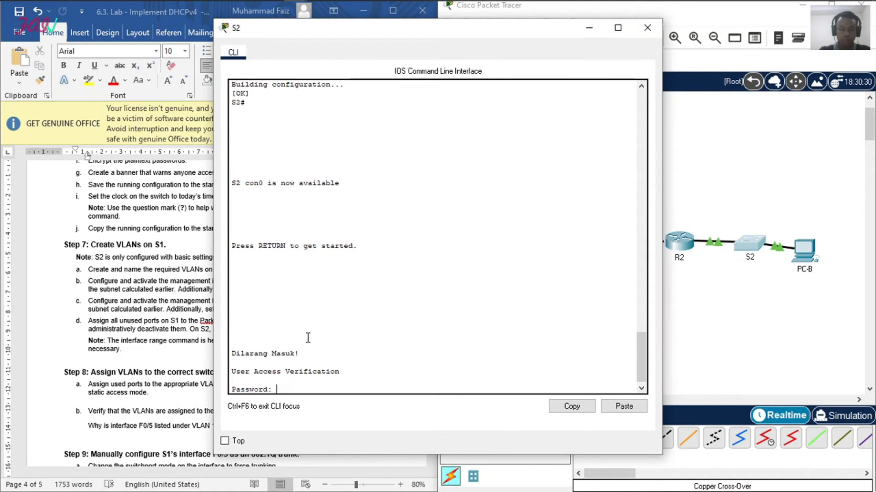
key("Return")
Step: Enter privileged EXEC mode on S2 with the enable password and start global configuration mode
type("en")
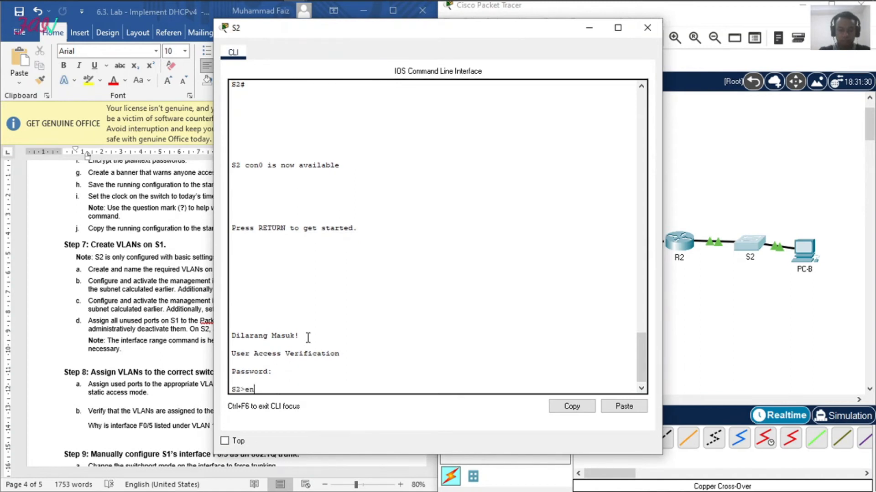
key("Return")
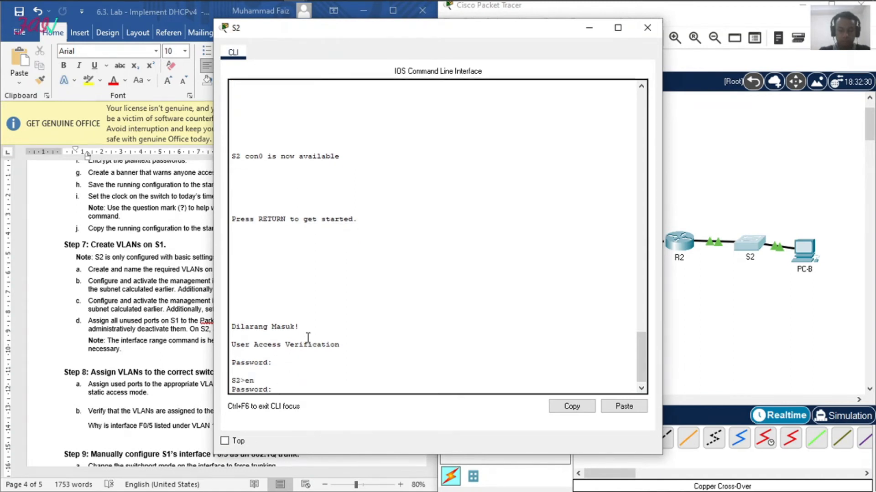
key("Return")
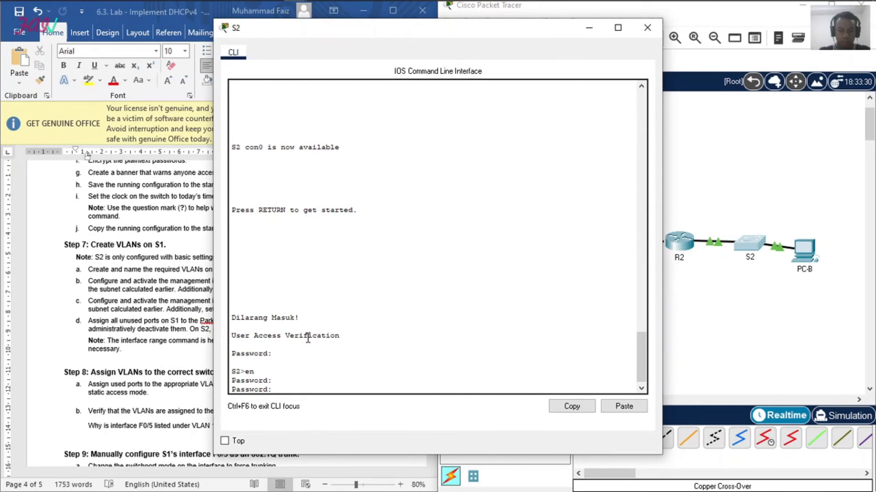
key("Return")
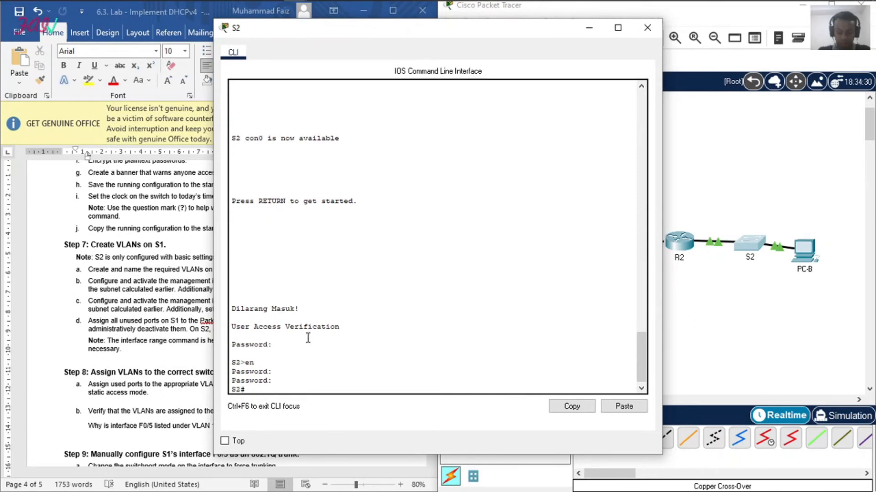
type("conf t")
key("Return")
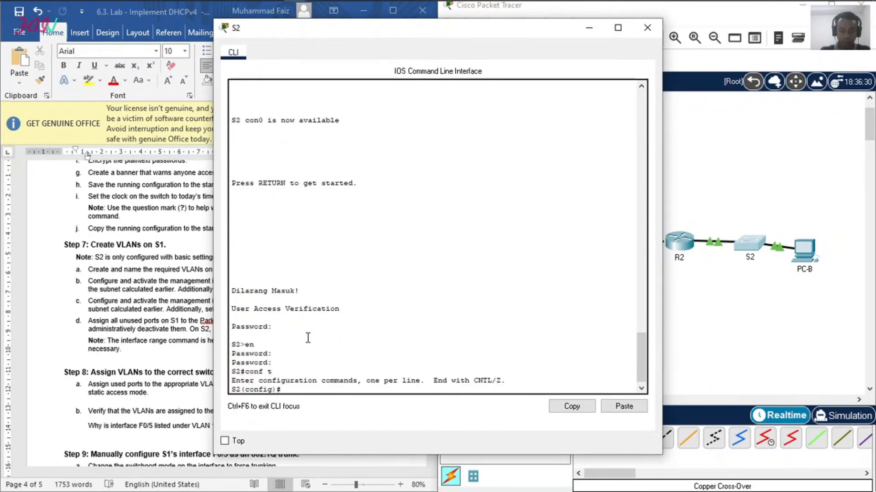
Step: Assign IP address 192.168.1.98 with subnet mask 255.255.255.240 to the VLAN 1 interface on S2
type("int vlan 1")
key("Return")
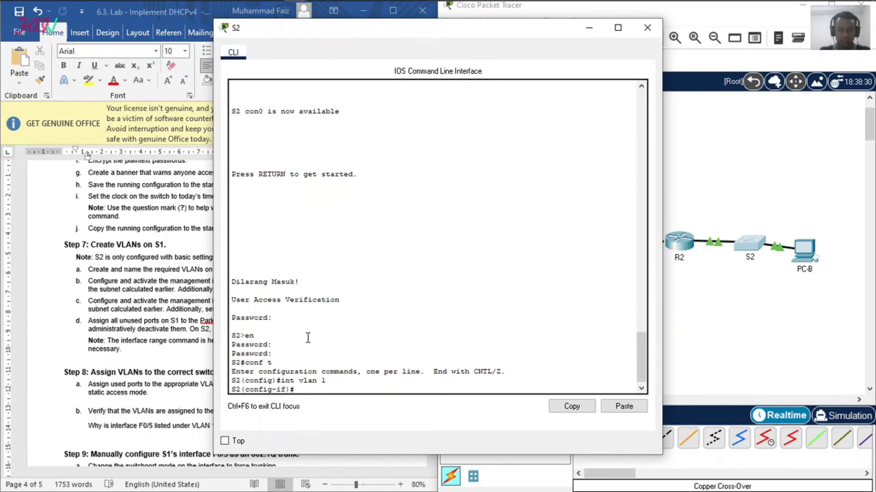
type("ip add 1")
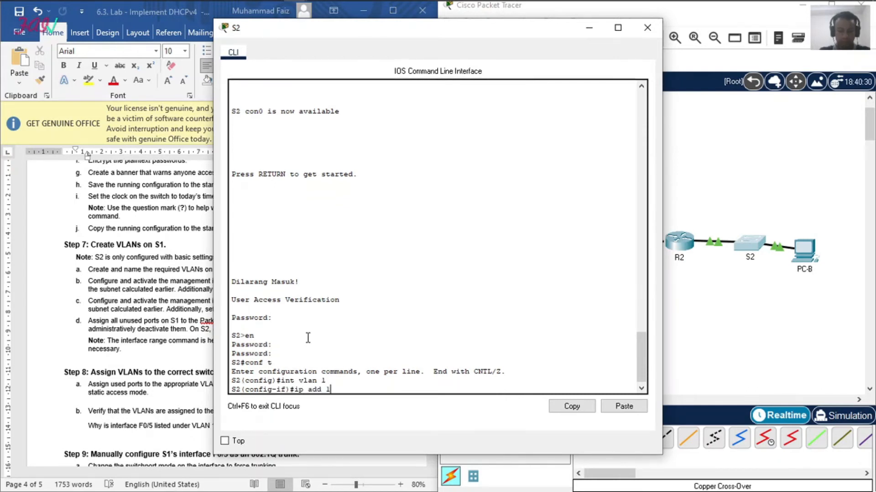
type("92.168")
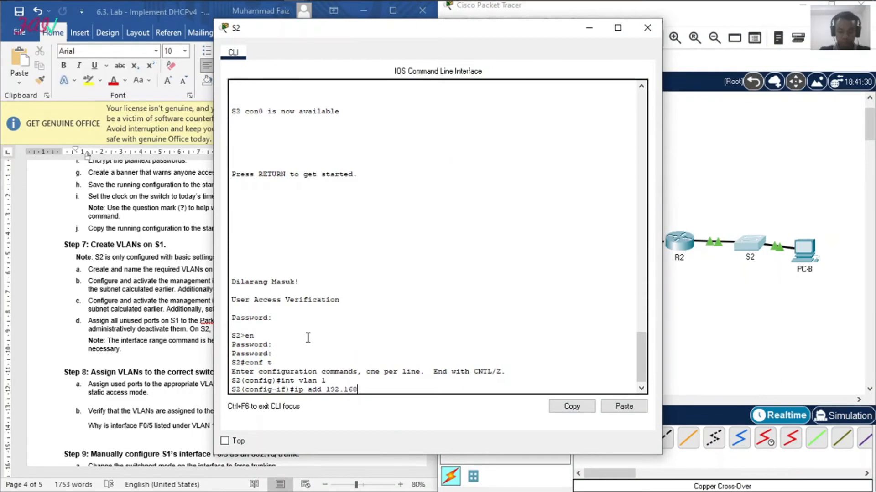
type(".1.98 255.")
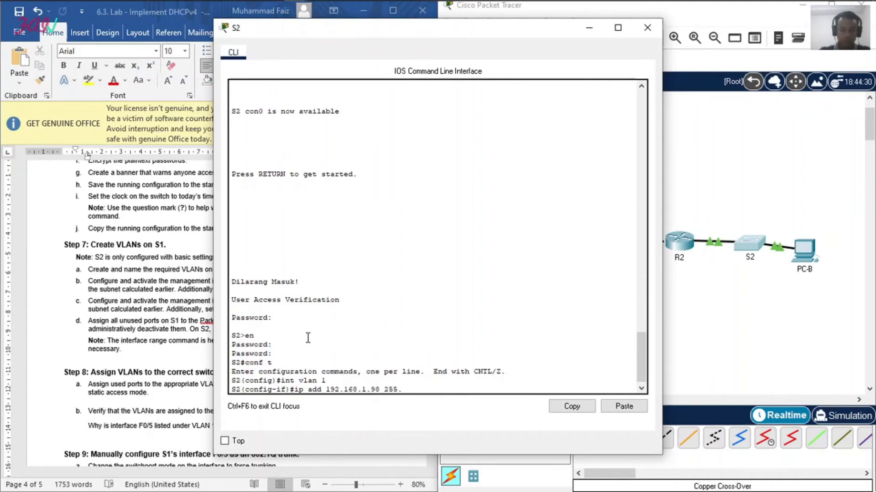
type("255.255.240")
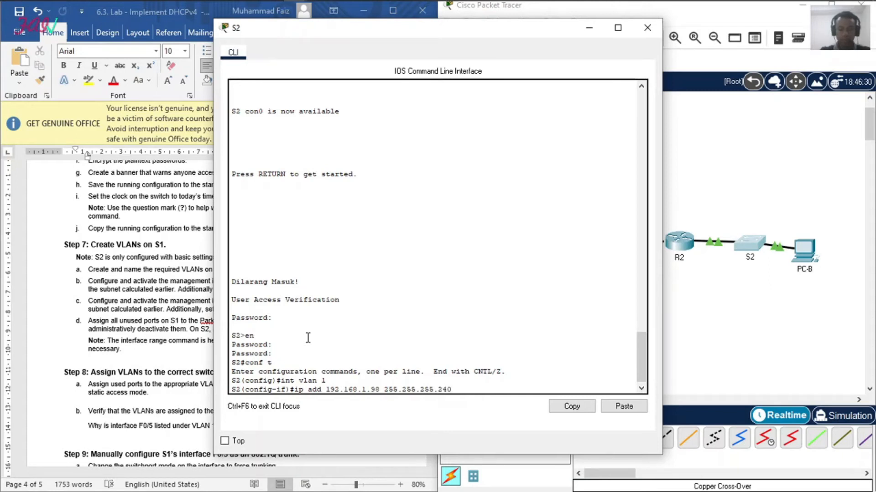
key("Return")
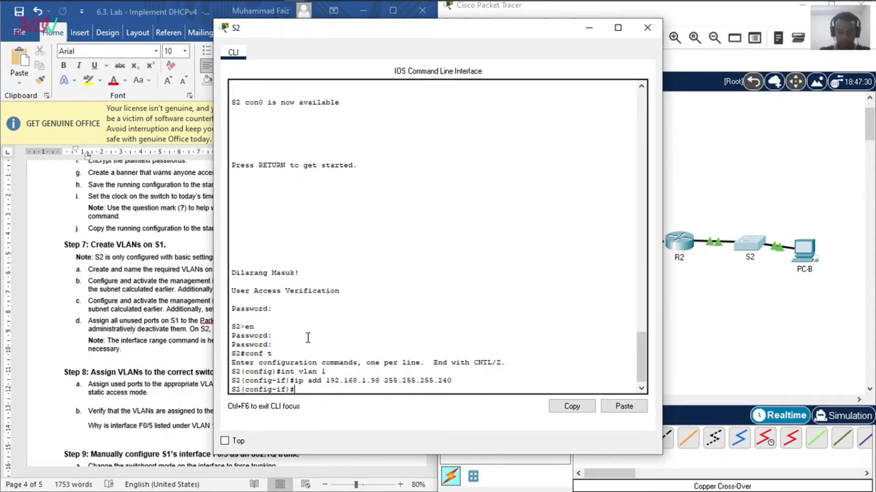
Step: Activate S2's VLAN 1 interface with no shutdown
type("n o ")
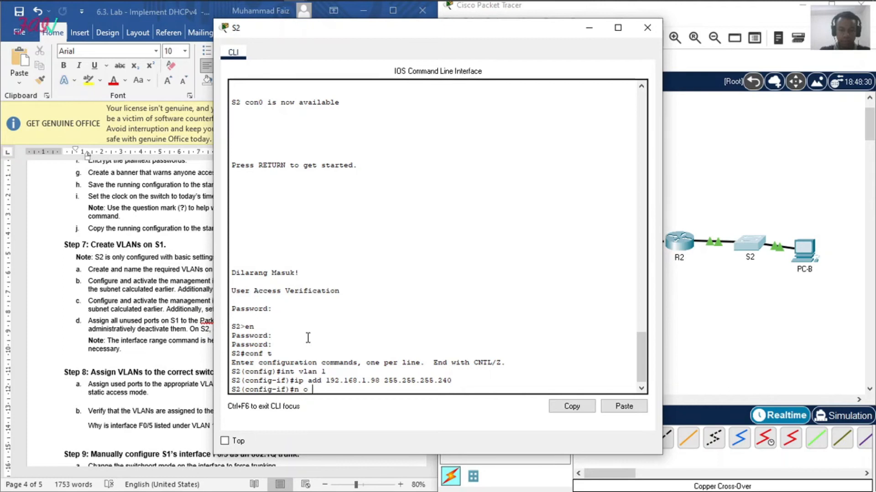
type("shut")
key("Return")
Step: Return to global configuration mode on S2 and set its default gateway to 192.168.1.97
key("Return")
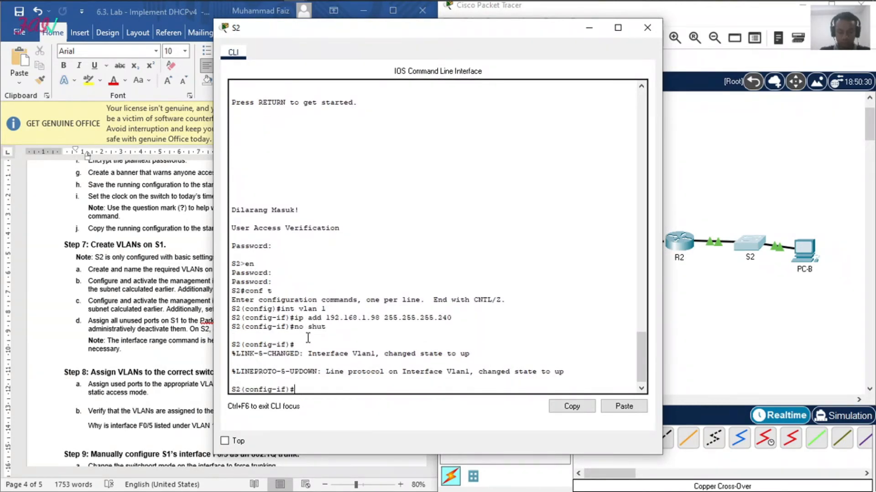
type("ex")
key("Return")
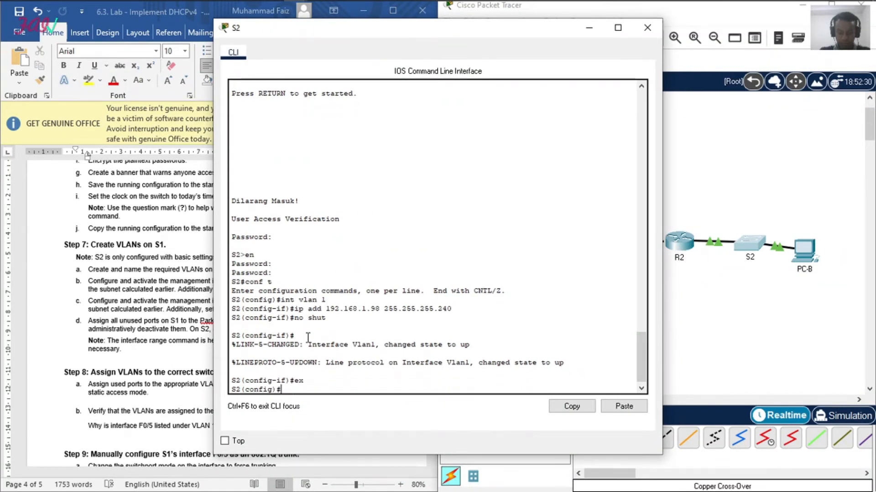
type("ip def")
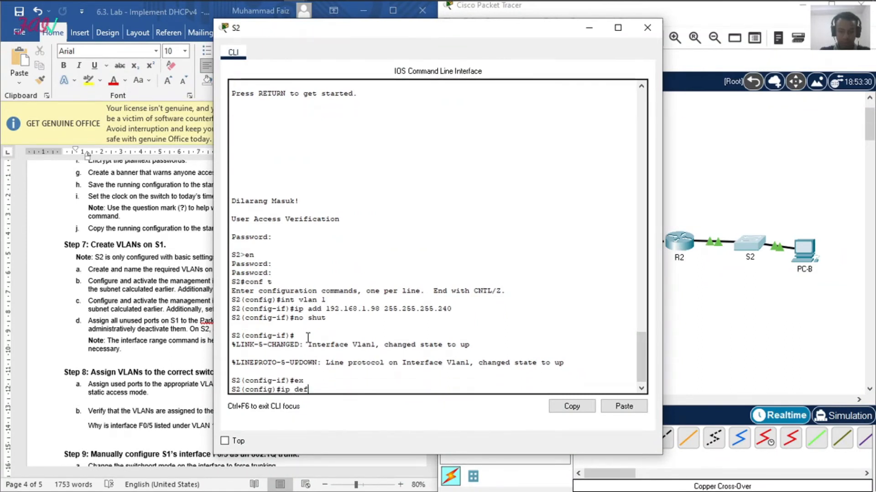
type("ault-gateway")
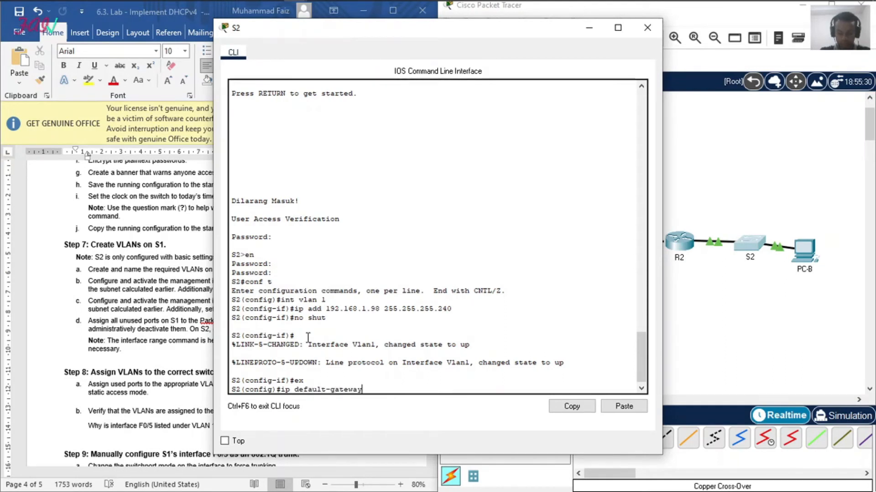
type(" 192.168.1.97")
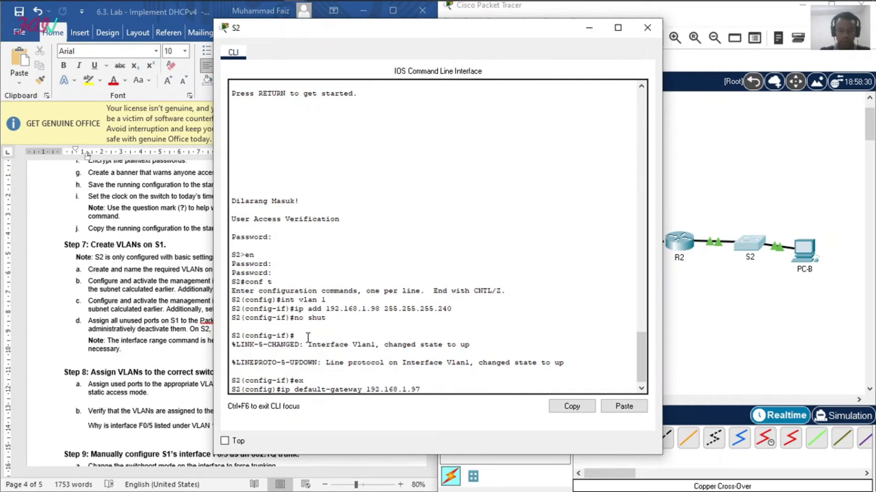
key("Return")
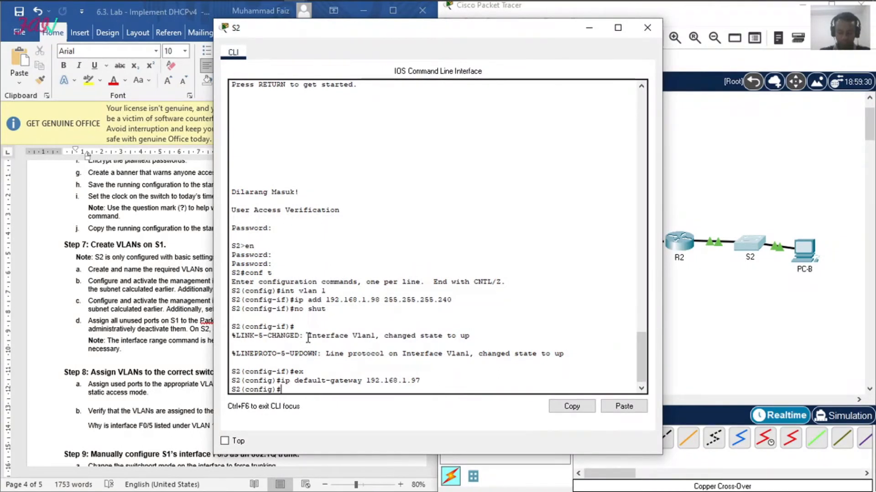
Step: Check the lab instructions for the unused switch ports, close S2's CLI, and open the CLI of switch S1
left_click(95, 301)
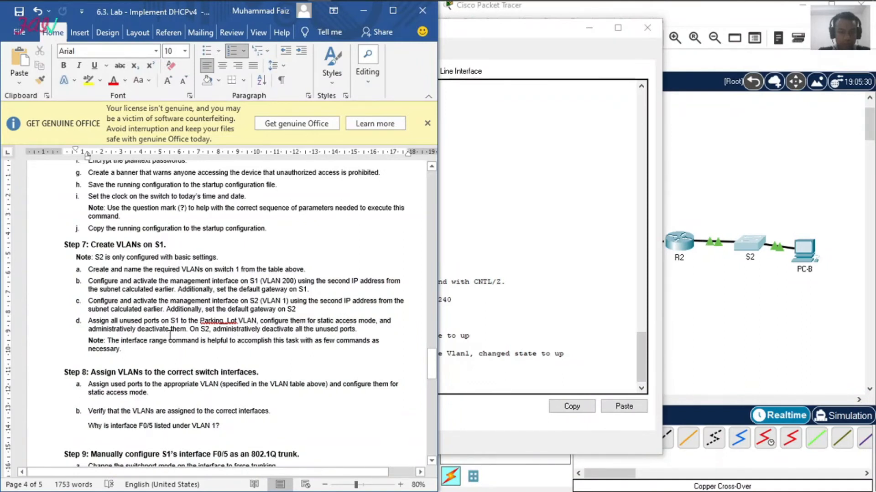
left_click(500, 366)
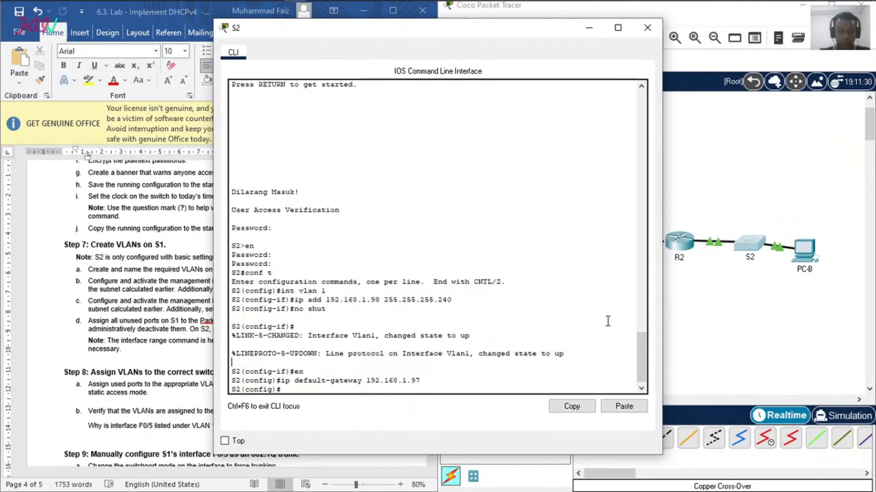
left_click(647, 27)
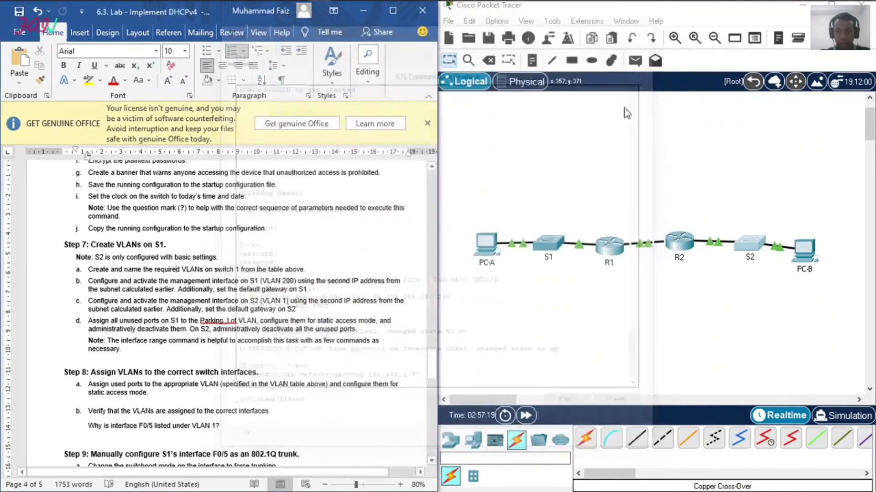
left_click(556, 241)
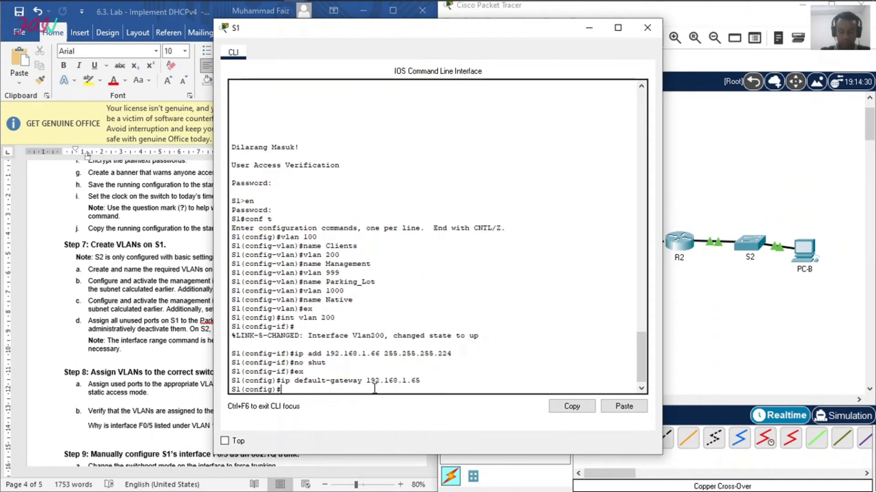
Step: Enter interface range configuration on S1 for unused ports f0/1-4, f0/7-24 and gig0/1-2
type("int range f0/1-")
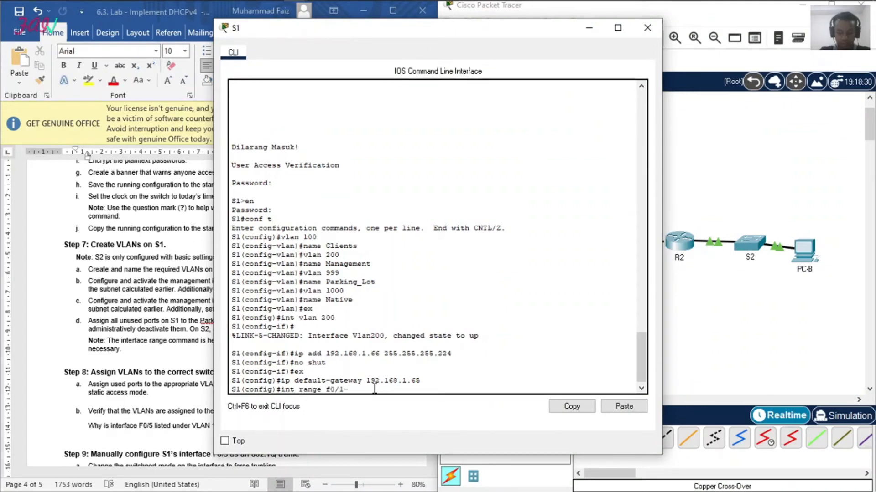
type("4, ")
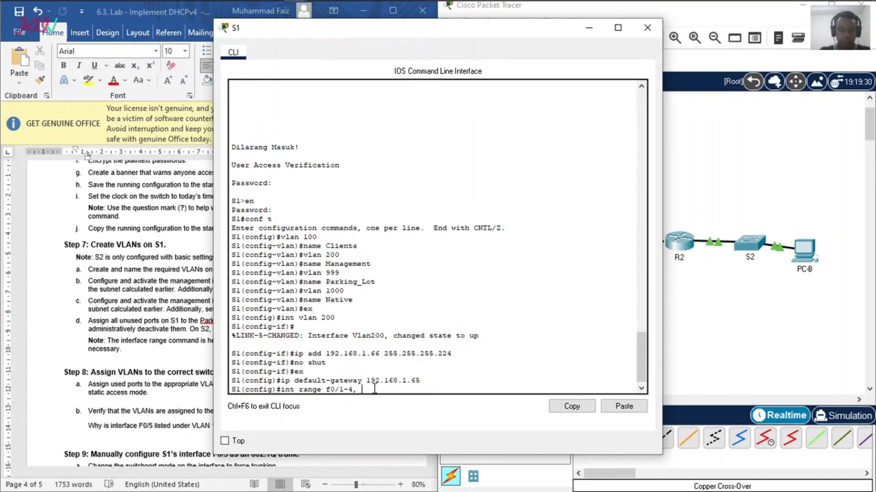
type("f0/7-")
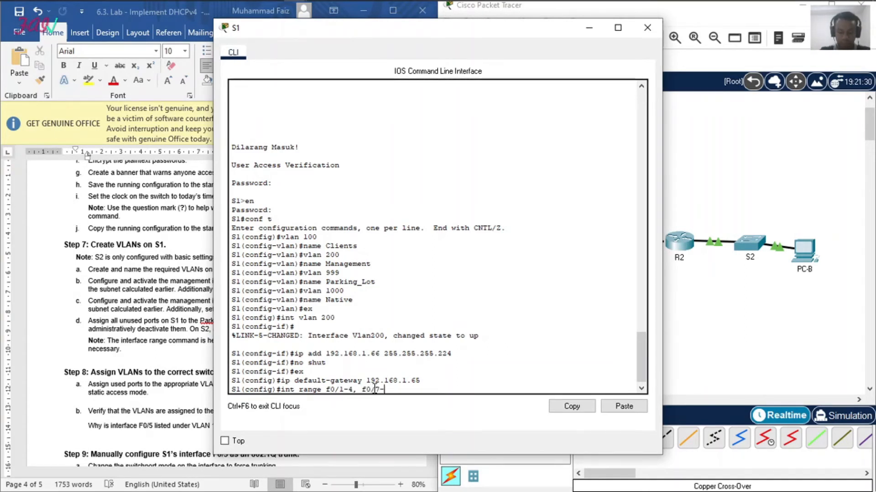
type("24, gig0/1-2")
key("Return")
Step: Set the selected unused ports on S1 to static access mode
type("swi")
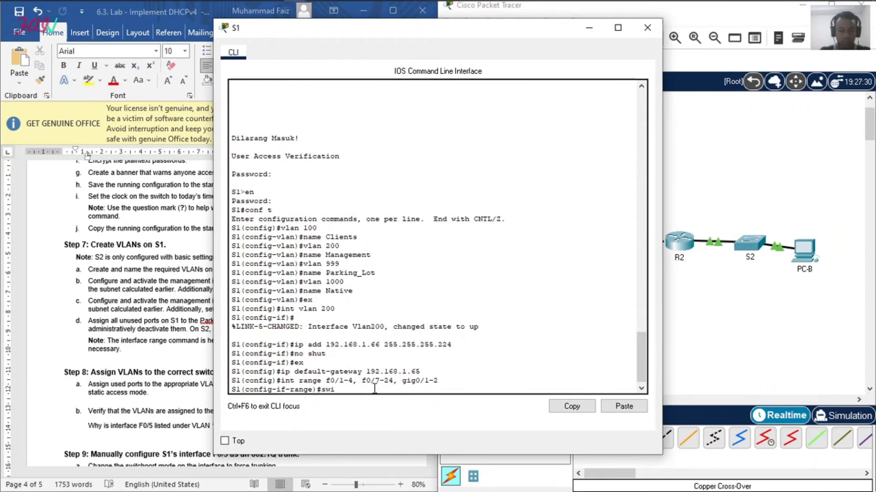
type("tchmode")
key("BackSpace")
type("po mode access")
key("Return")
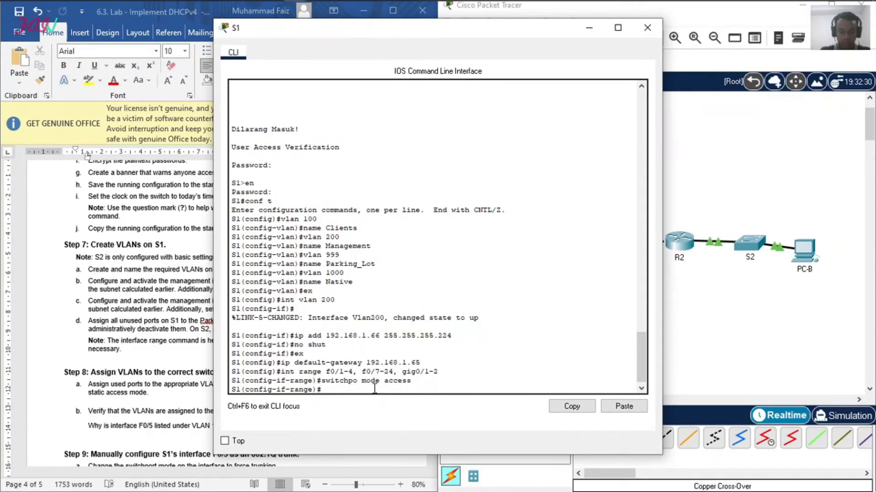
Step: Assign S1's selected unused ports to the Parking_Lot VLAN, 999
type("switch ")
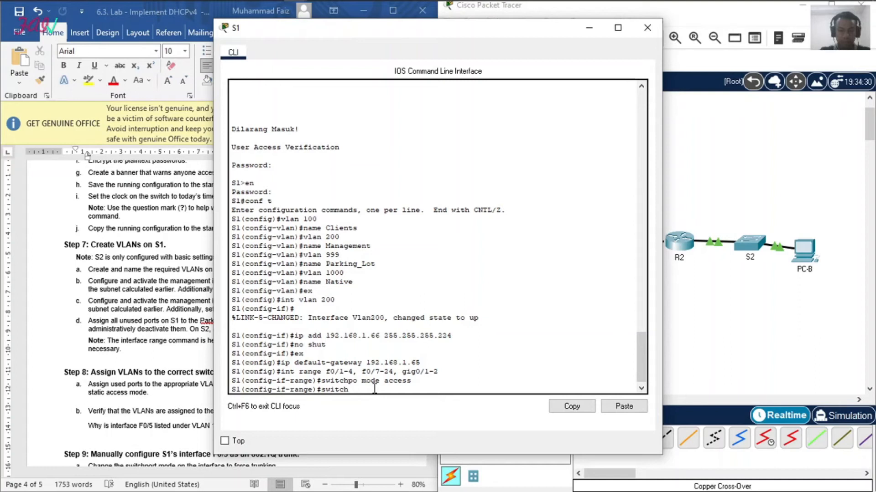
type("p acc vlan 999")
key("Return")
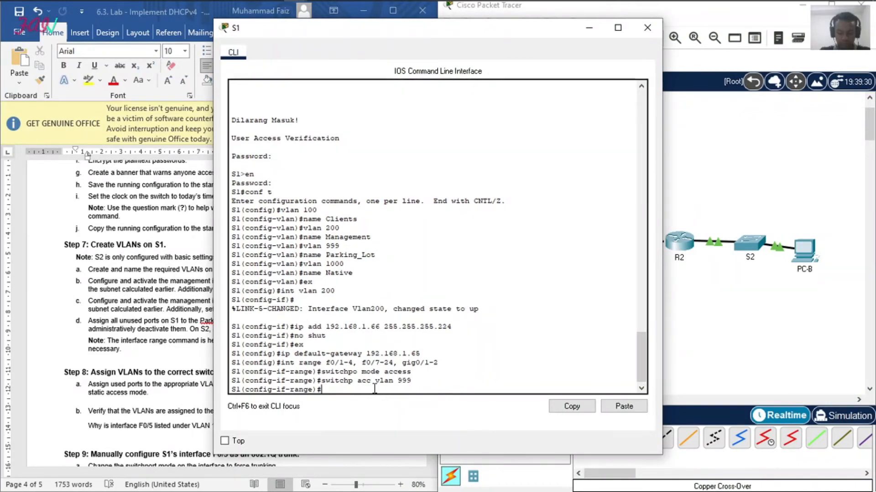
Step: Administratively shut down S1's unused ports, exit to global configuration mode, and close the S1 CLI
type("shutdown")
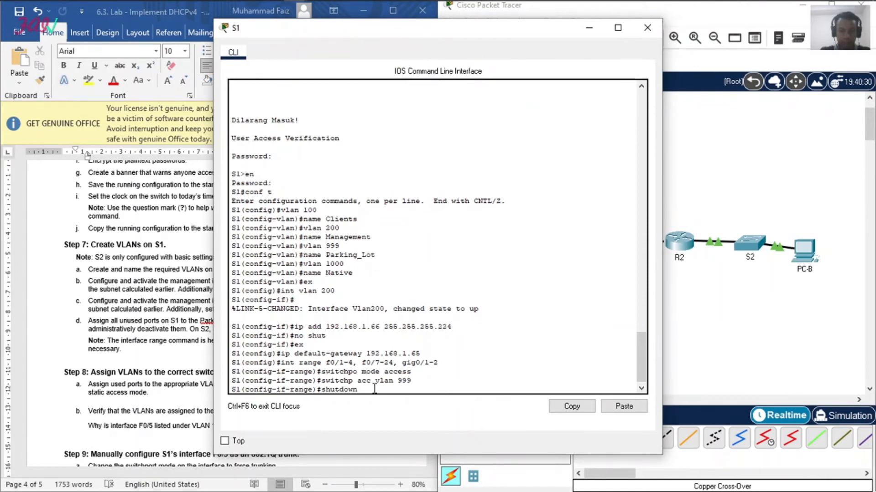
key("Return")
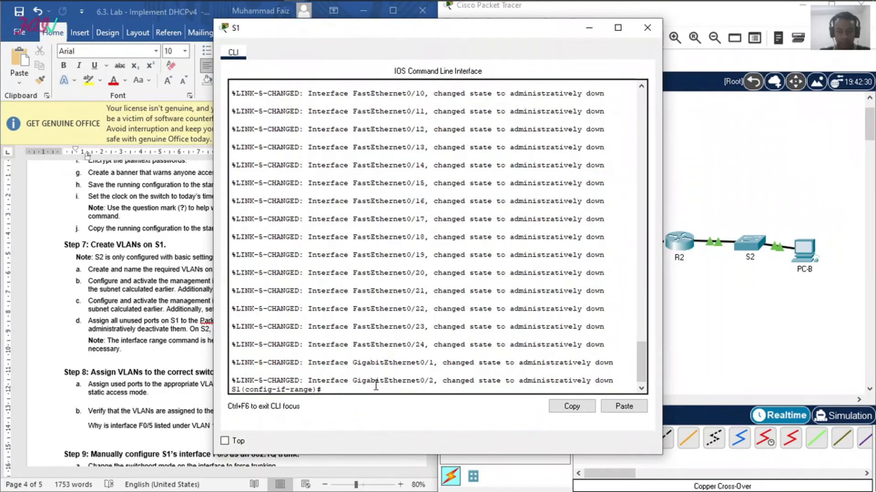
type("exit")
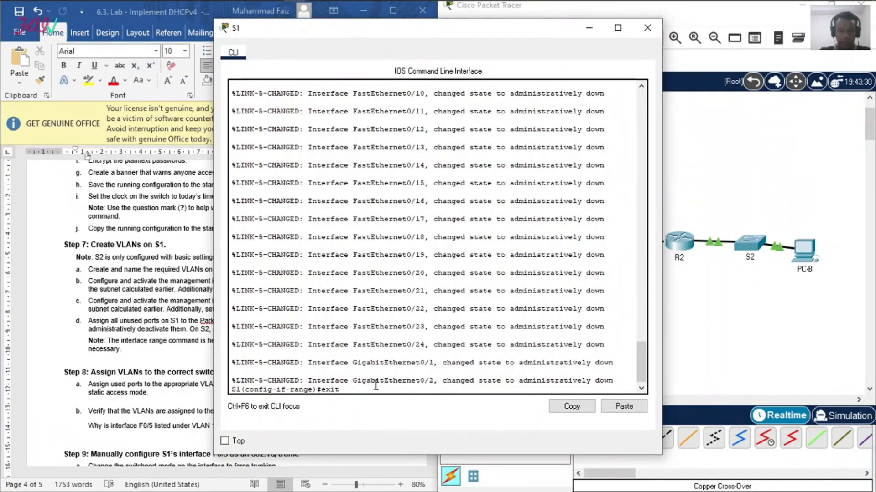
key("Return")
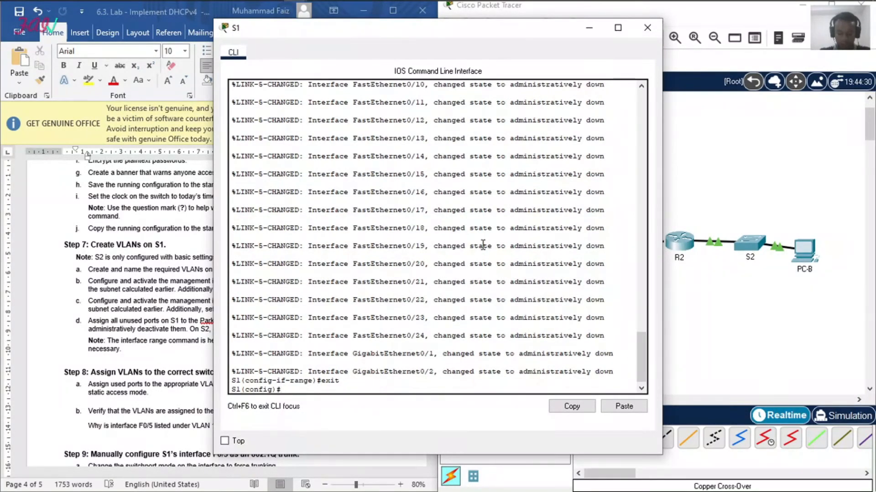
left_click(651, 31)
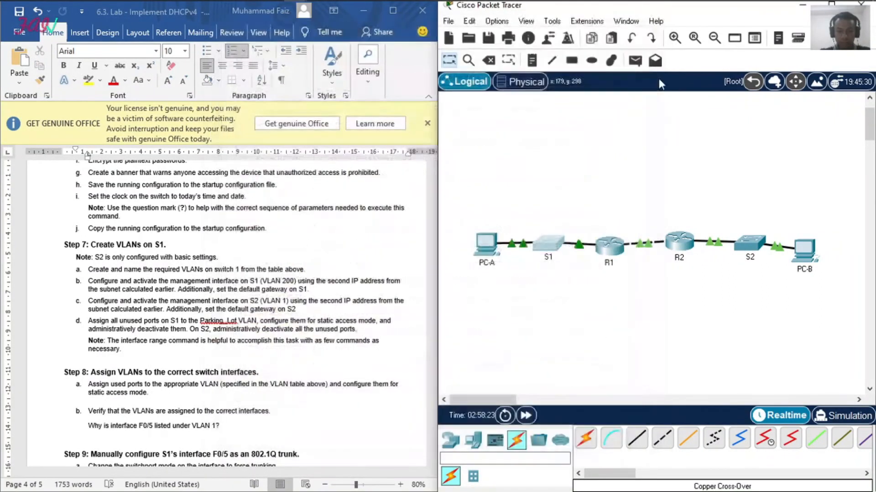
Step: Open S2's CLI and enter interface range configuration for ports f0/1-4, f0/6-17, f0/19-24 and g0/1-2
left_click(741, 247)
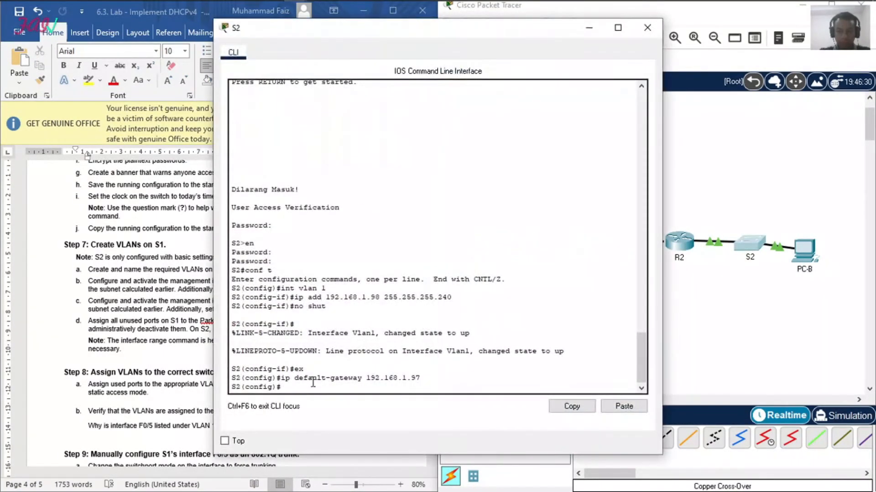
type("int range")
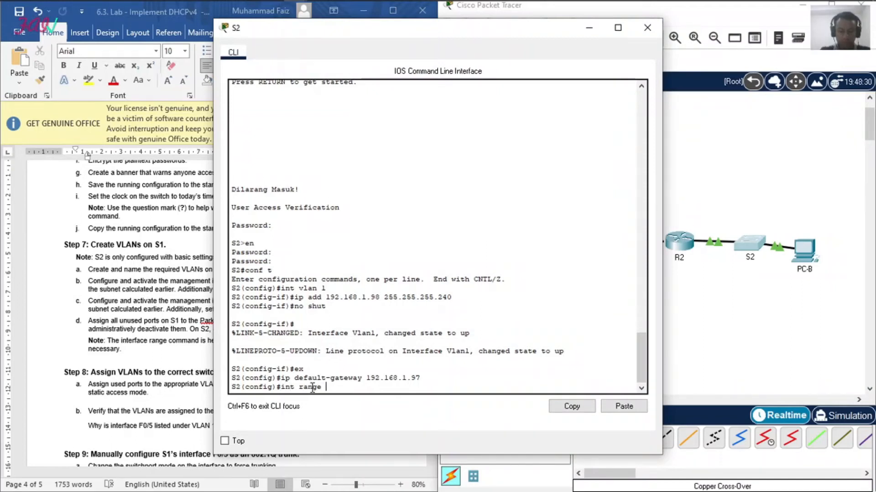
type(" f0/1-4, f0")
type("/6-17")
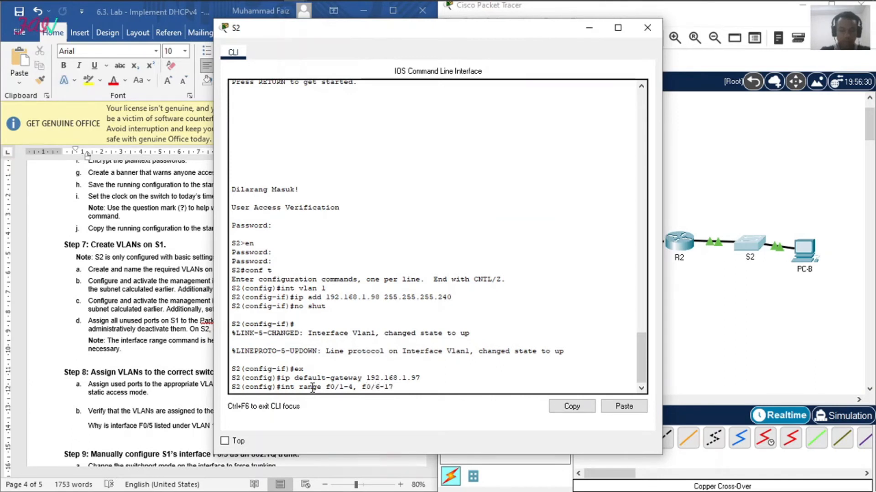
type(", ")
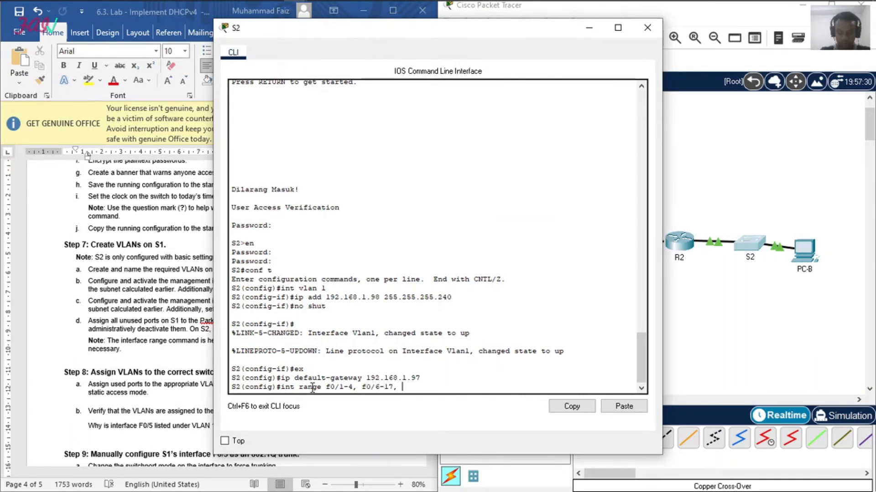
type("f0/1")
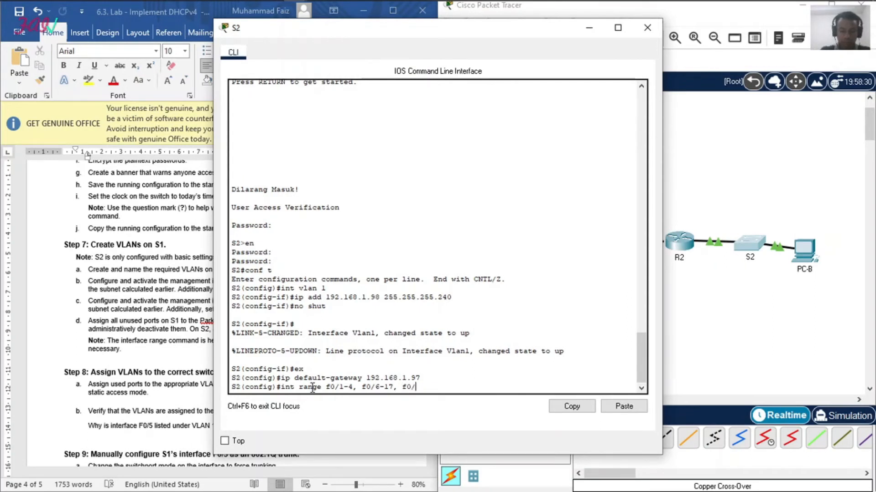
type("9-")
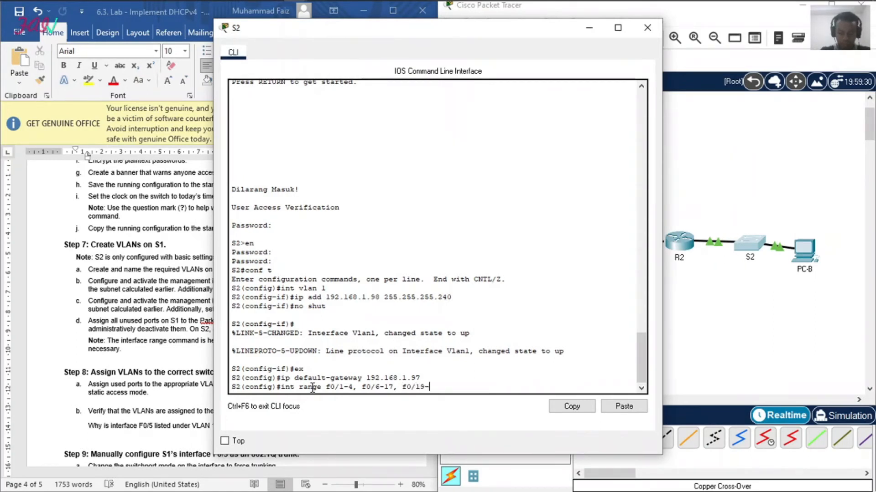
type("24,")
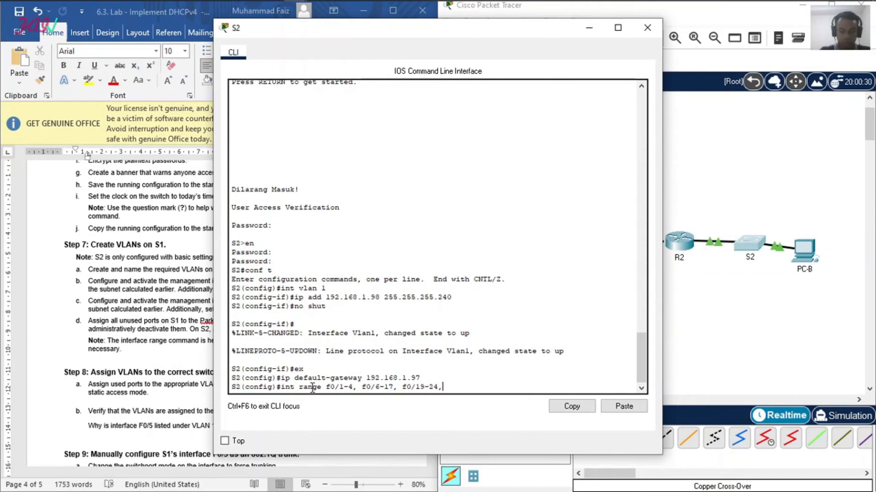
type(" g0/1-2")
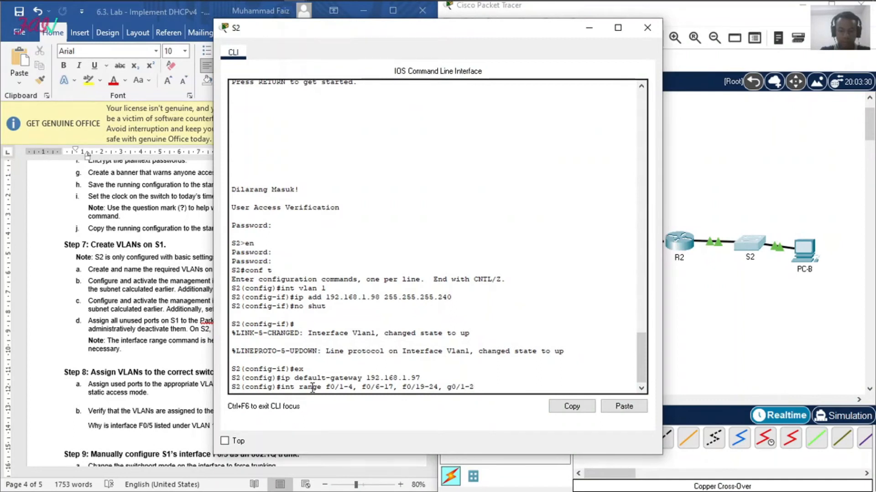
key("Return")
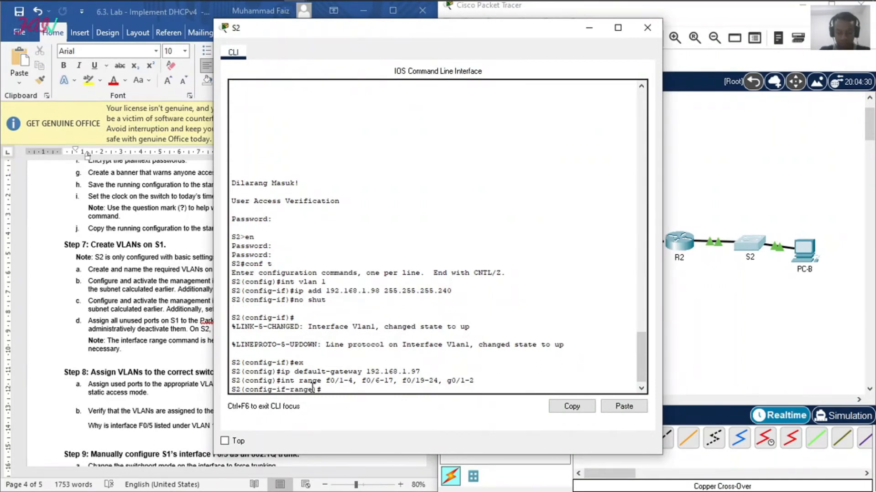
Step: Set the selected unused ports on S2 to access mode
type("switc")
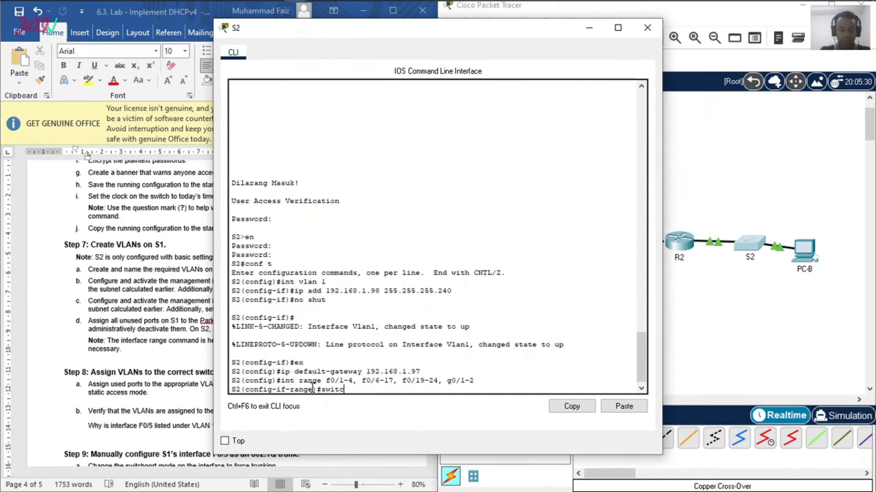
type("hp mode acc")
key("Return")
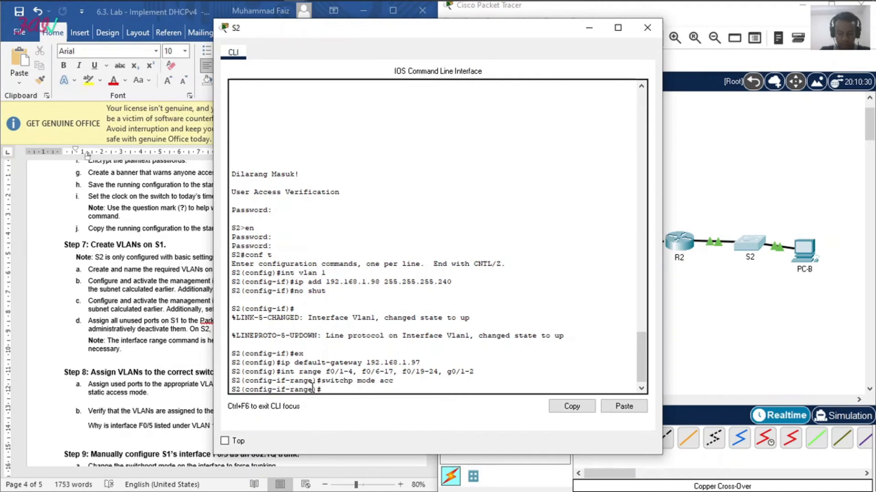
Step: Administratively shut down S2's unused ports, exit to global configuration mode, and close the S2 CLI
type("shutdow")
type("n")
key("Return")
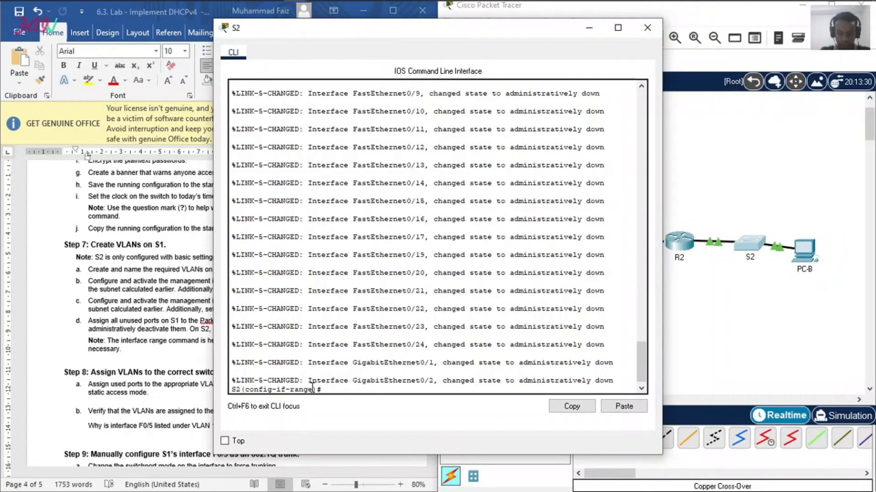
type("exit")
key("Return")
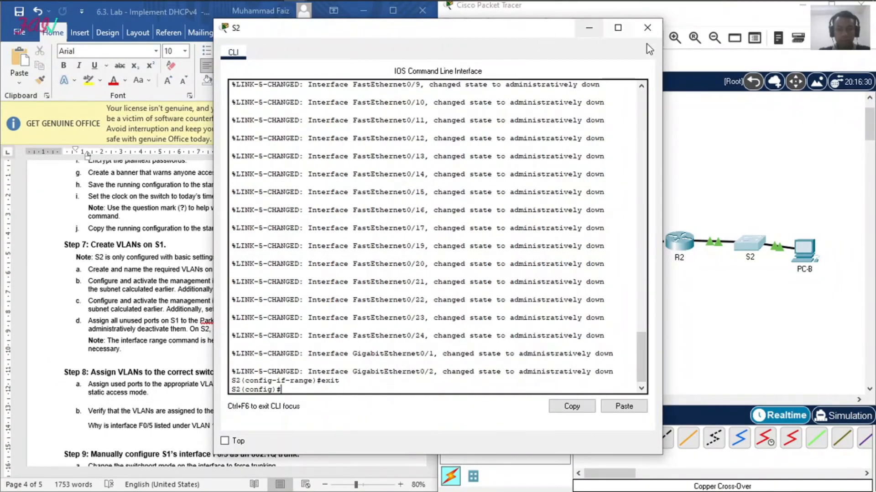
left_click(647, 27)
scroll(185, 289, "down", 3)
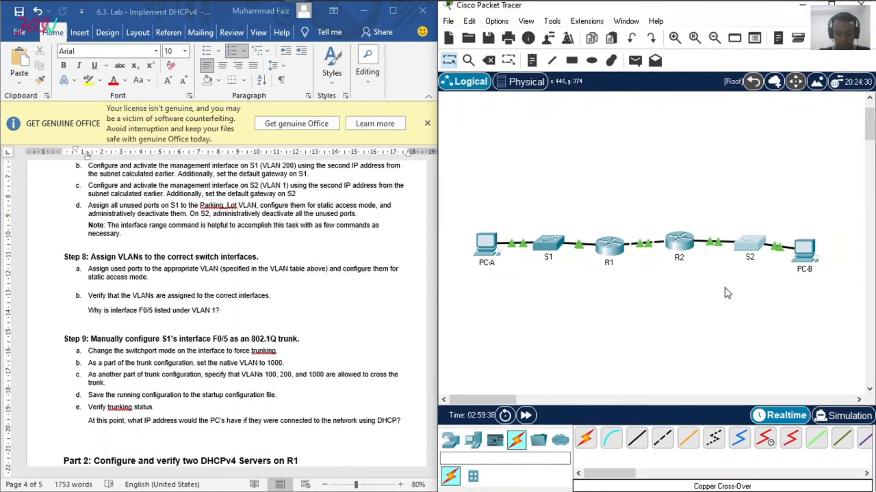
Step: Open S1's CLI and set interface f0/6 to access mode
left_click(549, 244)
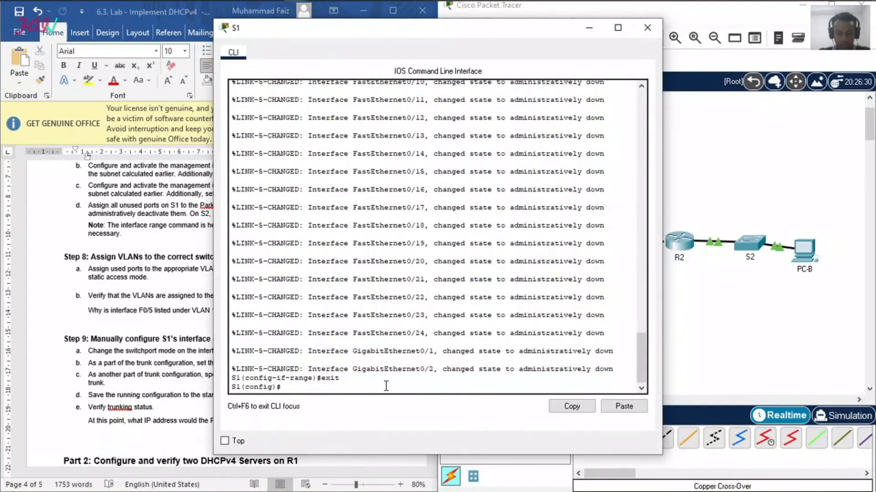
type("int f0/6")
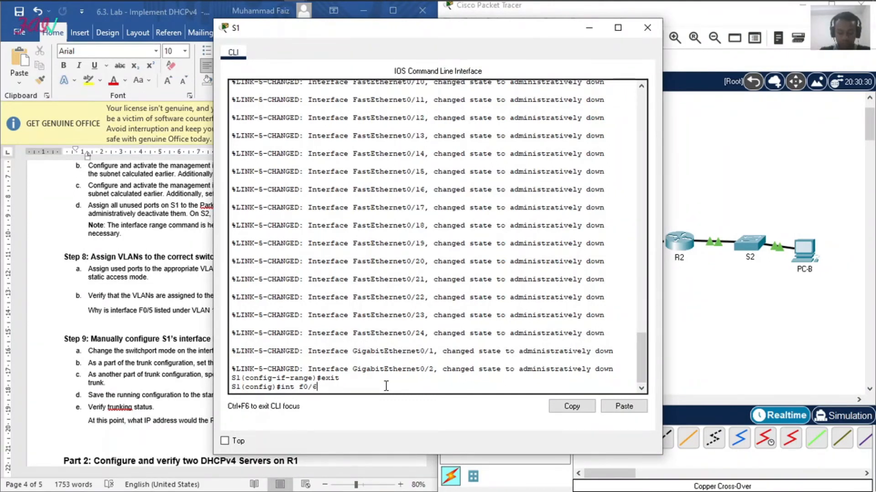
key("Return")
type("s")
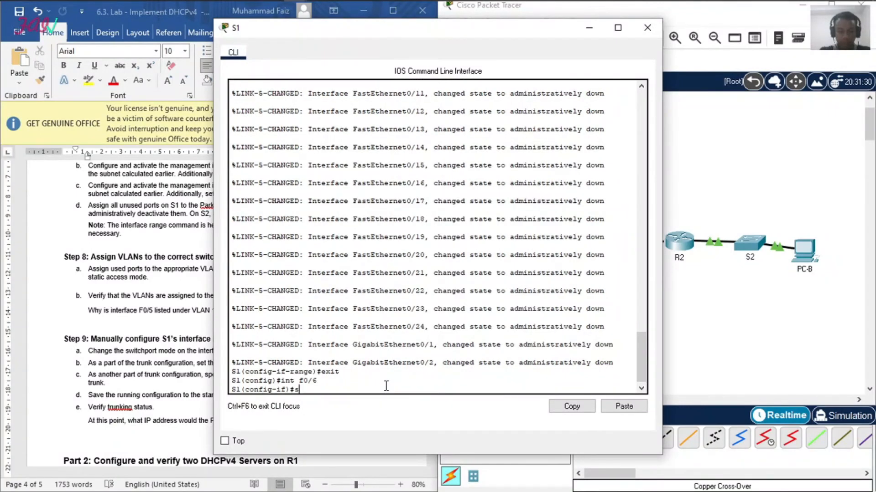
type("witchmoport mode acc")
key("Return")
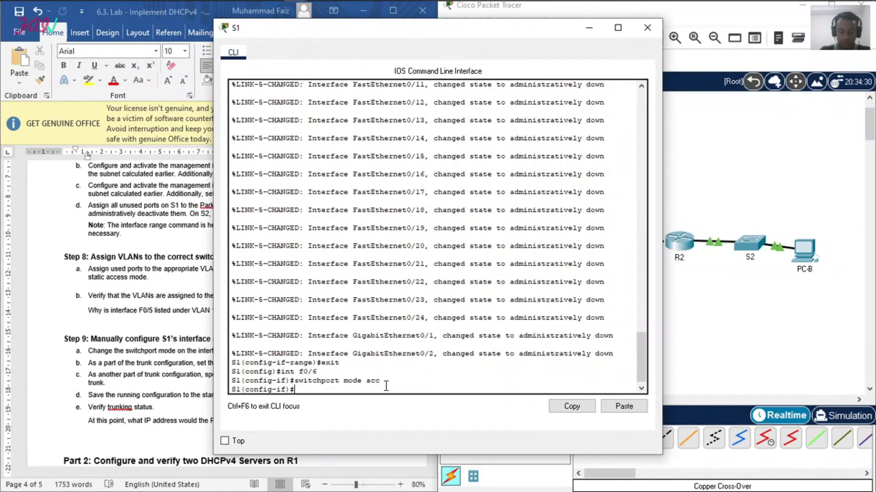
Step: Assign S1's interface f0/6 to access VLAN 100
type("sw")
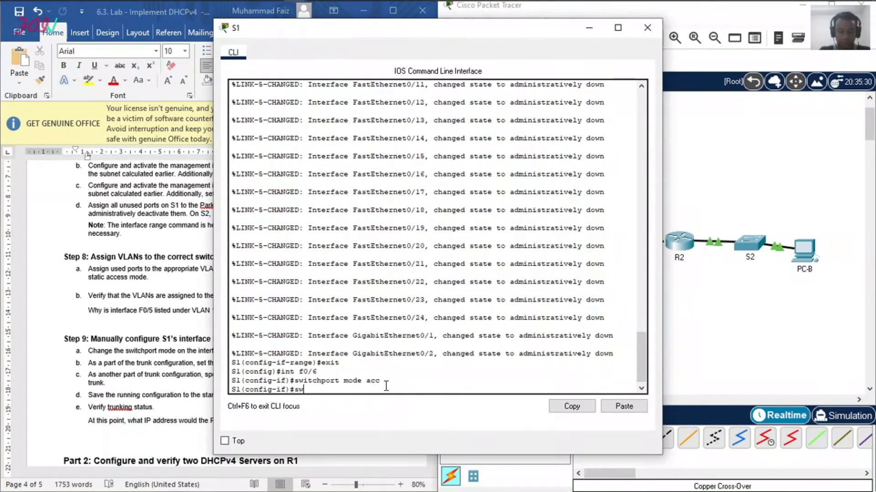
type("it access vlan 100")
key("Return")
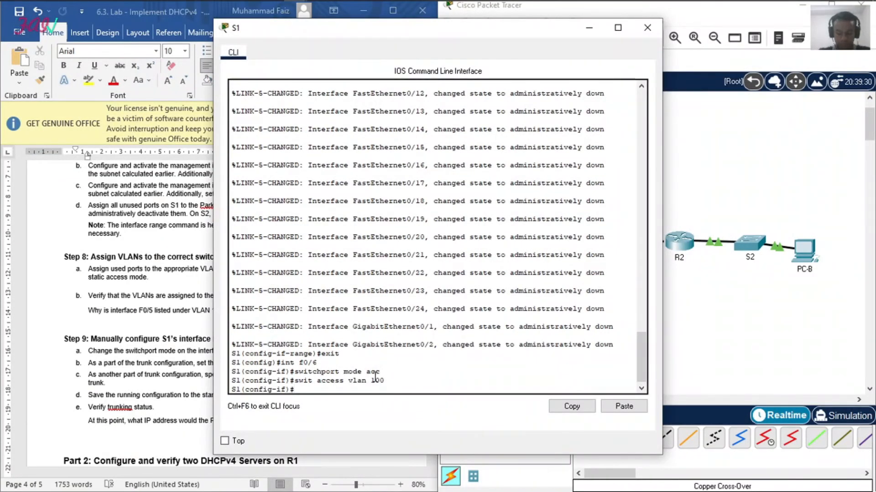
Step: Check the Step 8 lab instructions in the Word document and move the S1 window aside to uncover more of the text
left_click(127, 250)
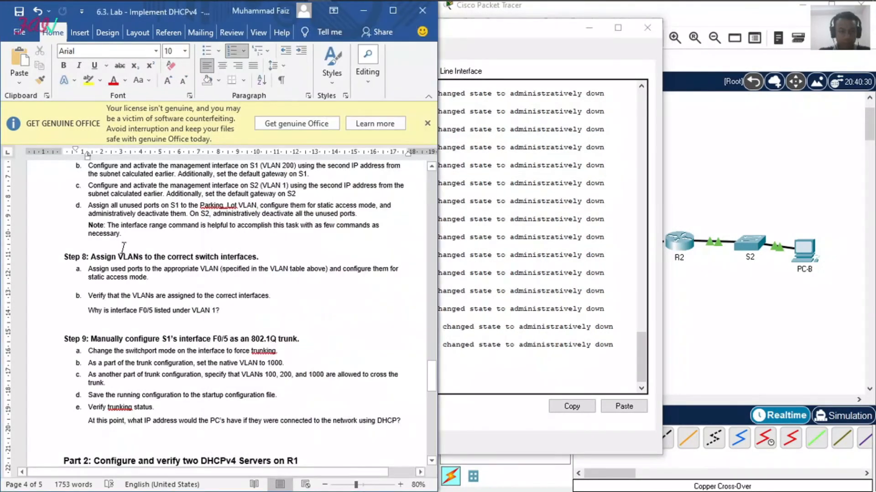
scroll(124, 249, "down", 1)
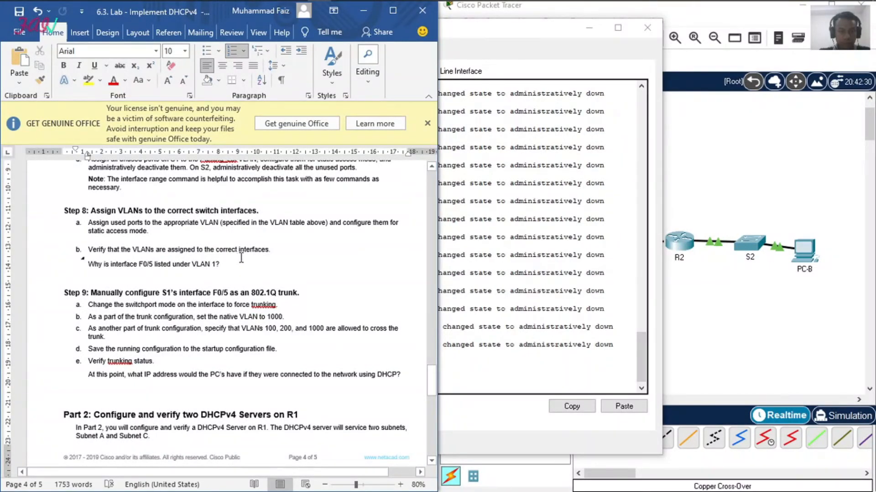
left_click(451, 327)
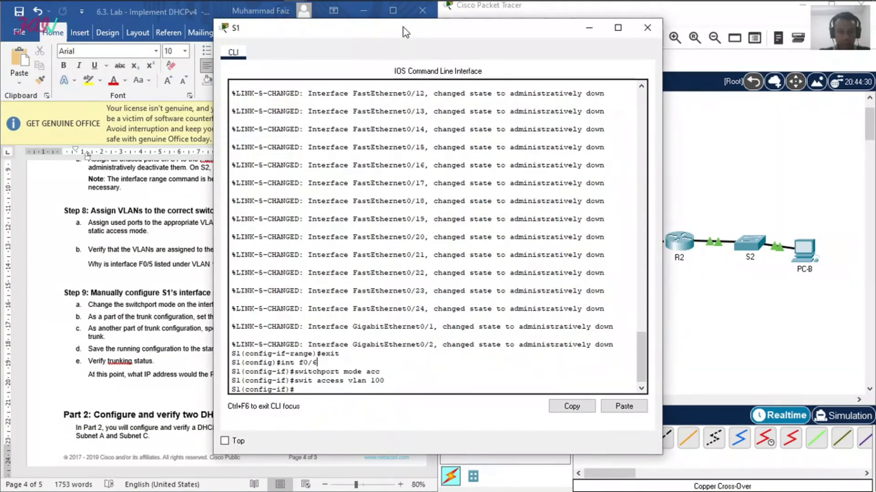
left_click_drag(404, 27, 535, 15)
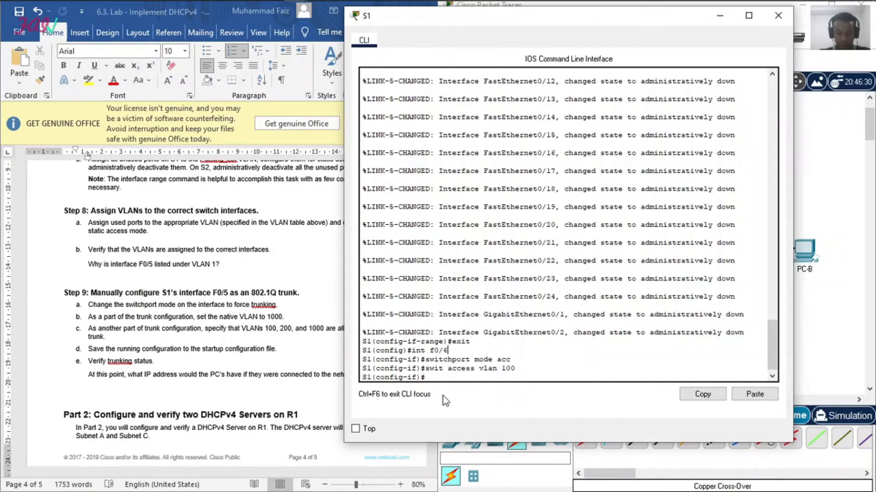
Step: Return S1 to privileged EXEC mode and verify the port assignments with show vlan brief
left_click(443, 376)
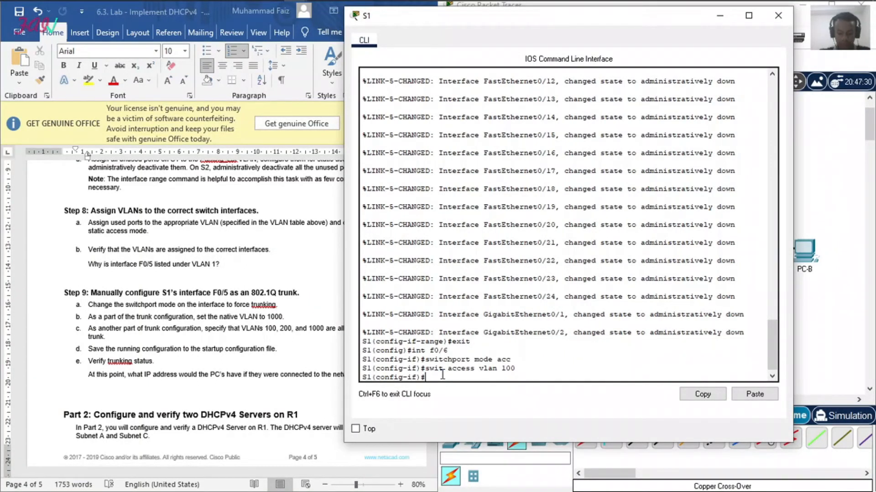
type("end")
key("Return")
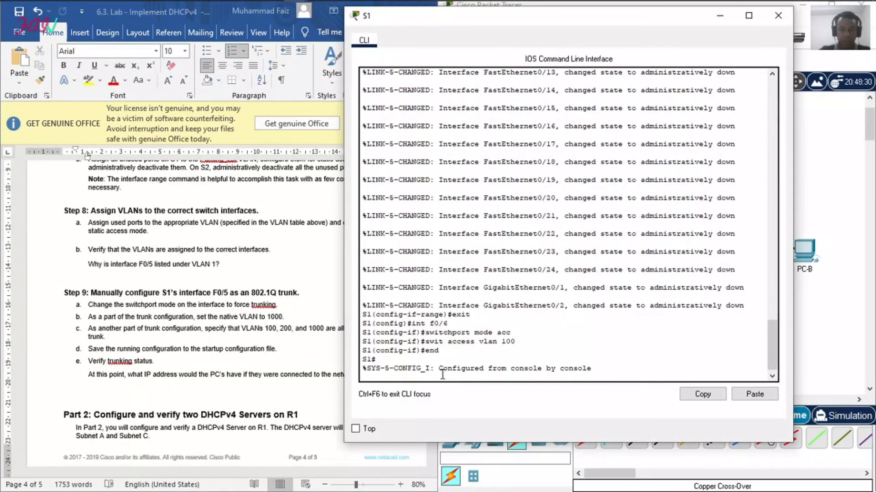
key("Return")
type("show vlan brief")
key("Return")
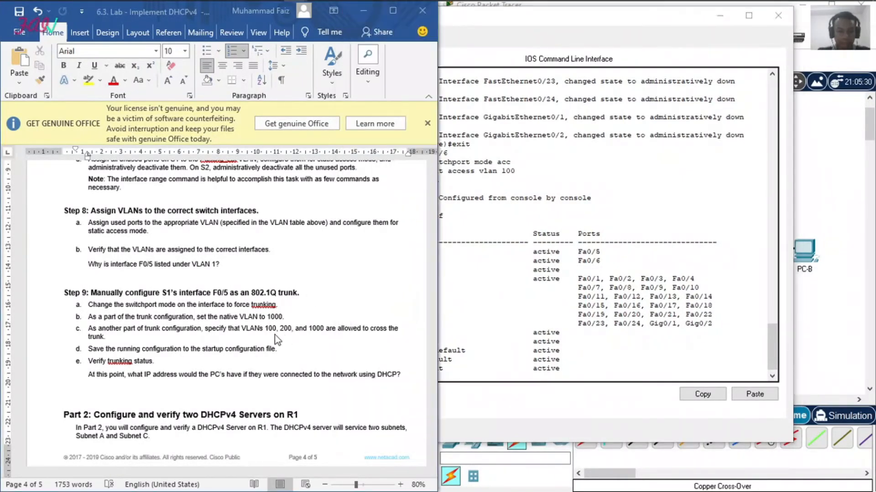
Step: Review the Step 9 trunk instructions in the lab document and enter configuration mode for interface f0/5 on S1
left_click(297, 337)
scroll(275, 321, "down", 4)
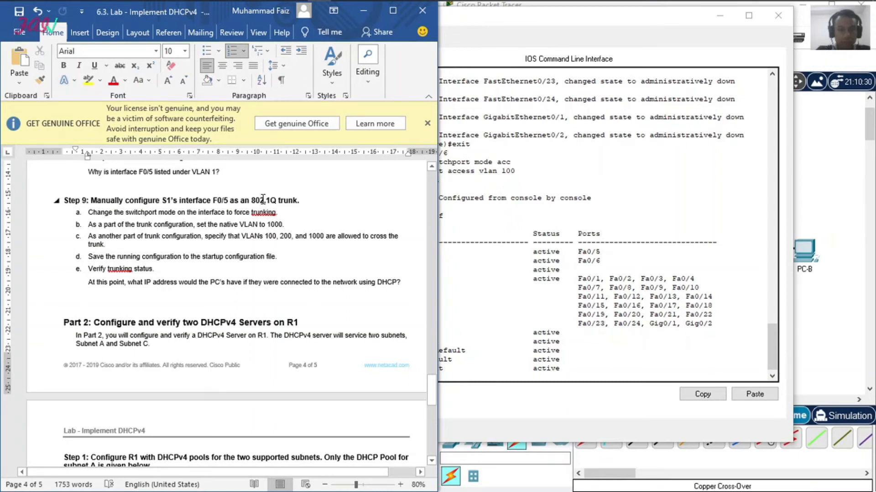
left_click(630, 261)
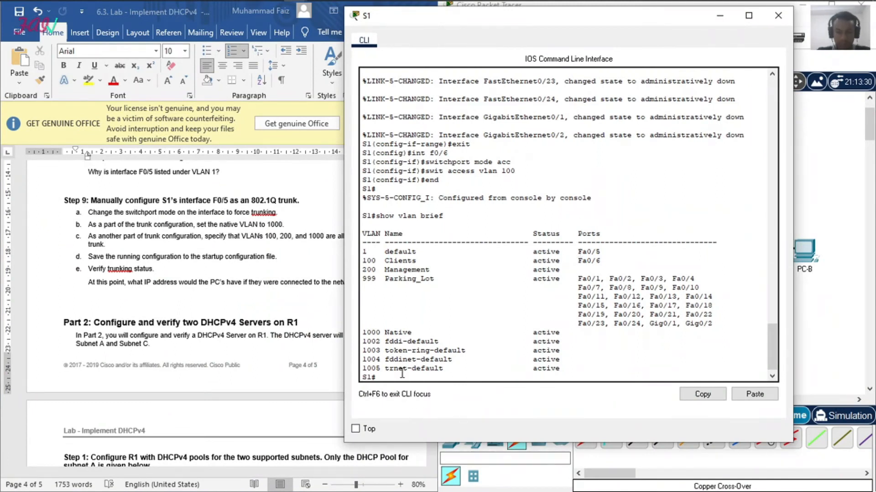
type("conf t")
key("Return")
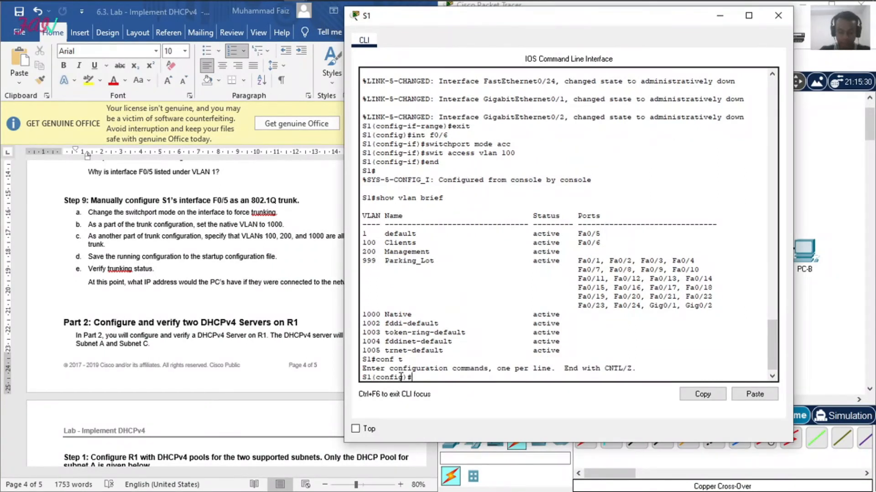
type("int f0/5")
key("Return")
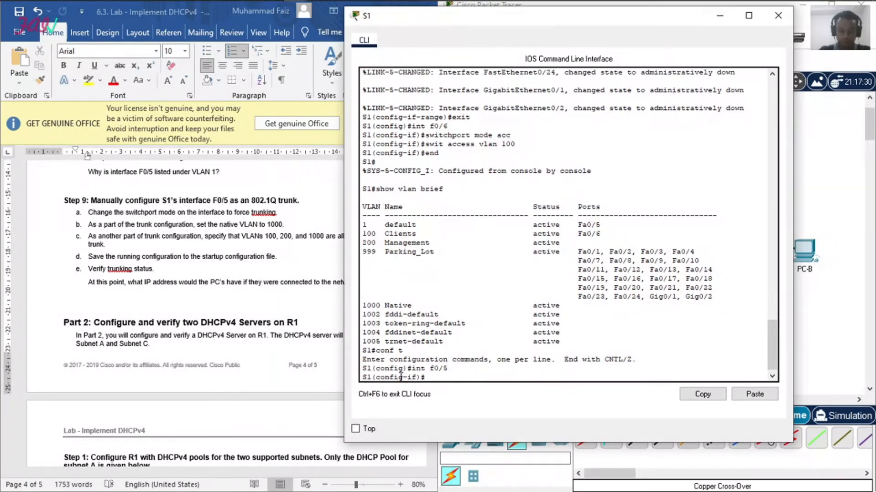
Step: Force S1's interface f0/5 into trunk mode
type("switch mode trunk")
key("Return")
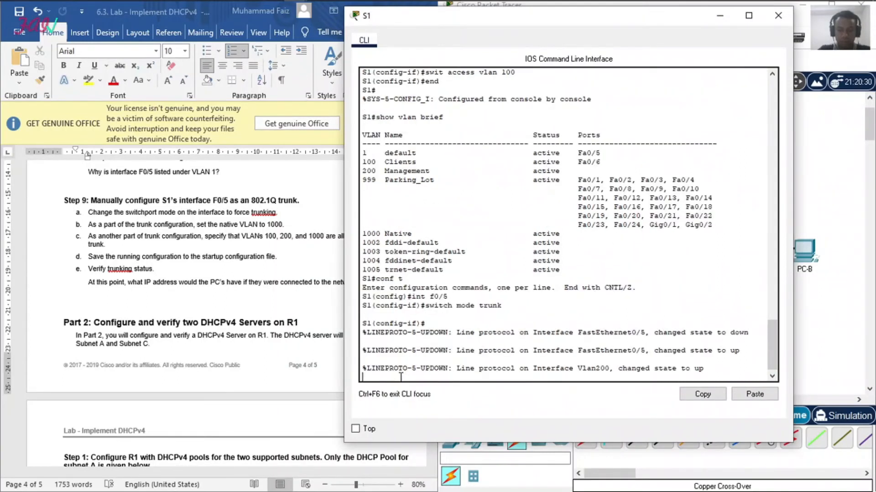
key("Return")
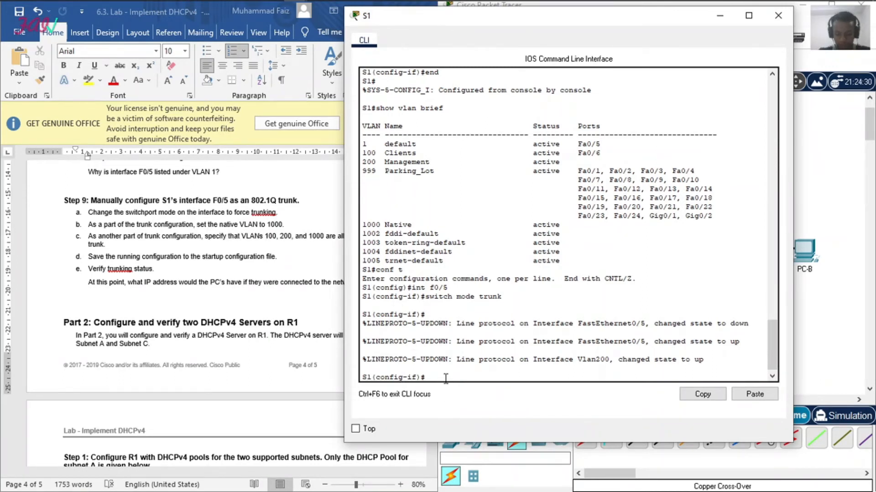
Step: Set the native VLAN of S1's f0/5 trunk to 1000
type("switch")
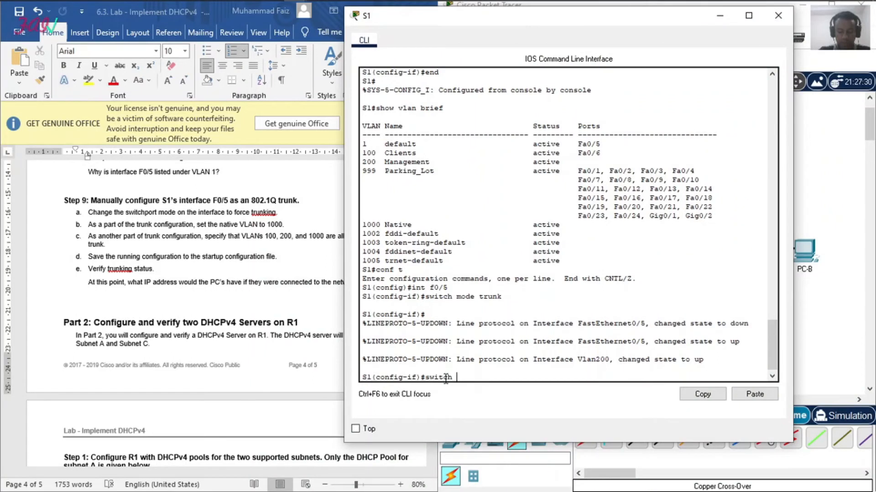
type(" tru")
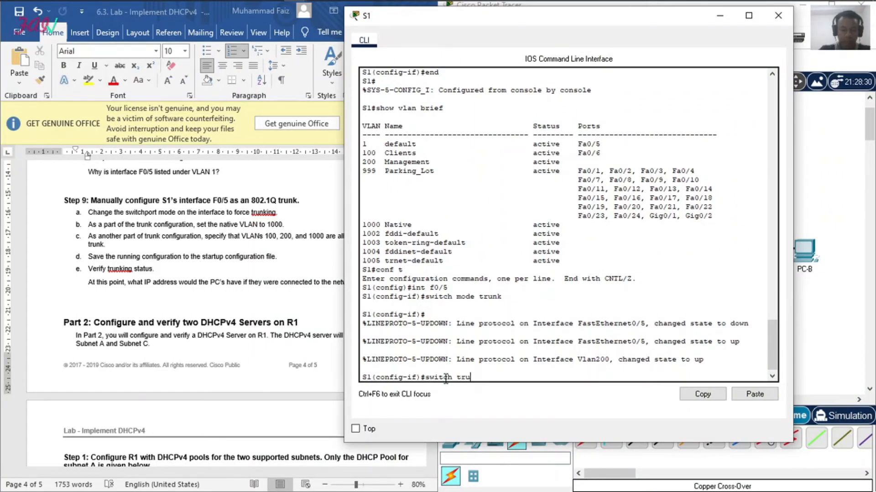
type("nk nativ")
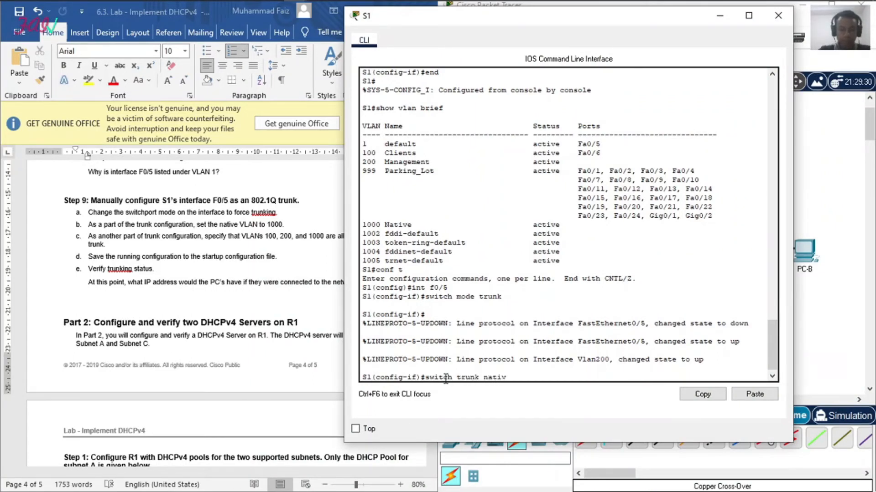
type("e vlan 1000")
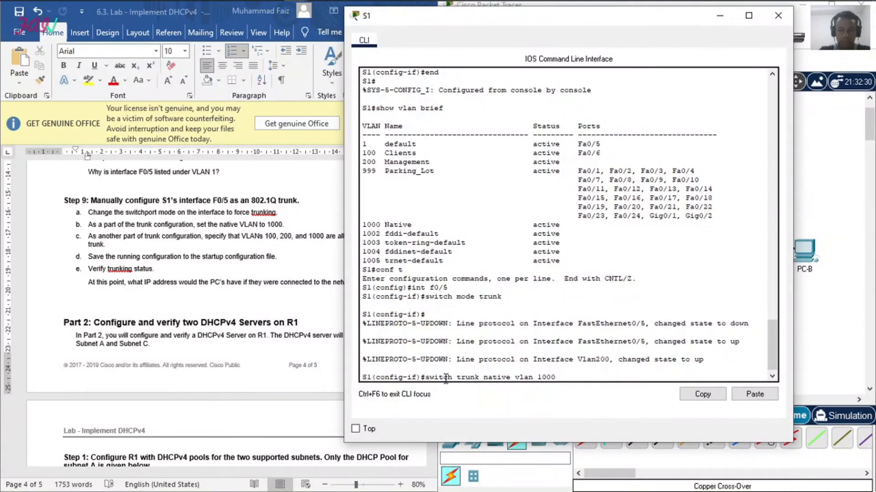
key("Return")
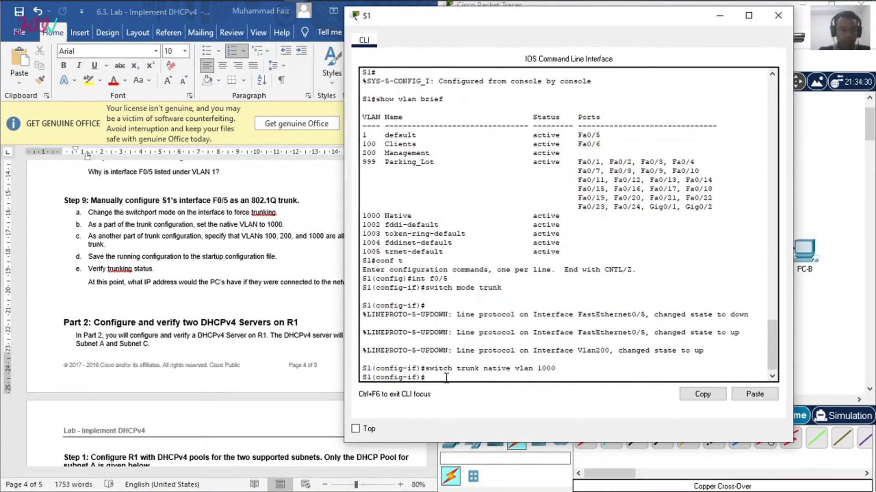
Step: Check the allowed-VLAN instruction in the lab document and allow VLANs 100, 200 and 1000 on S1's f0/5 trunk
left_click(173, 221)
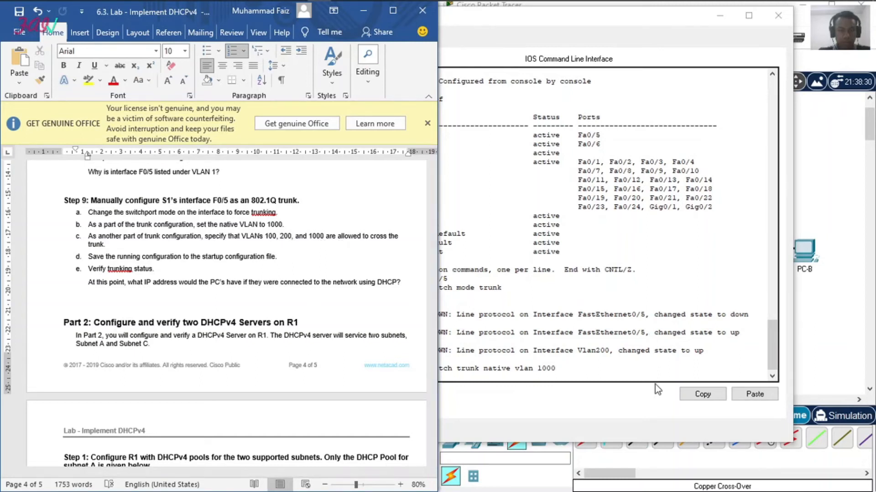
left_click(550, 372)
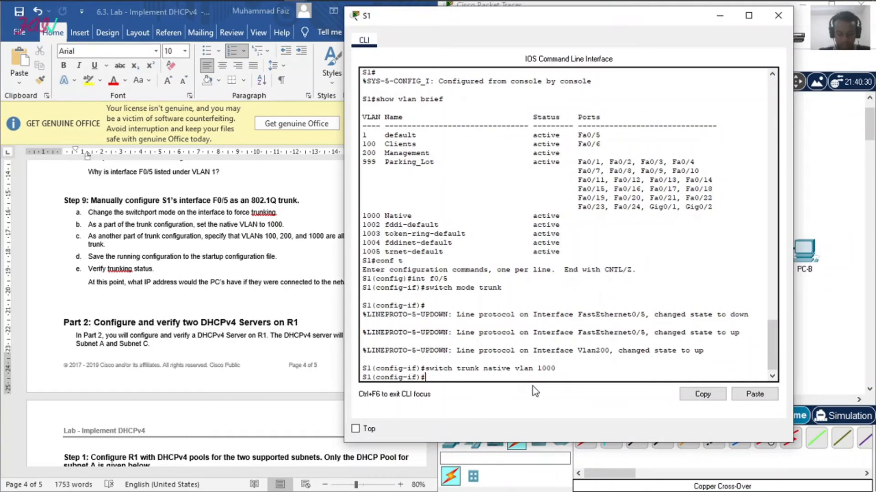
type("swit")
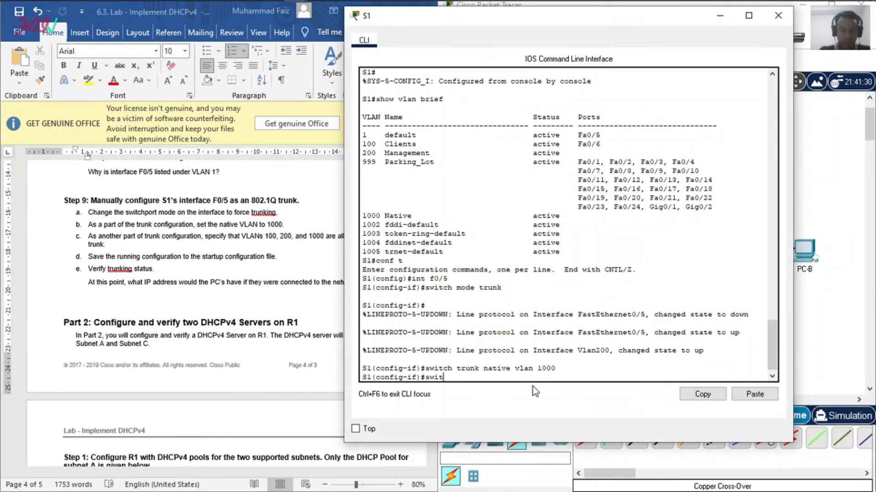
type("chport trunk allowed")
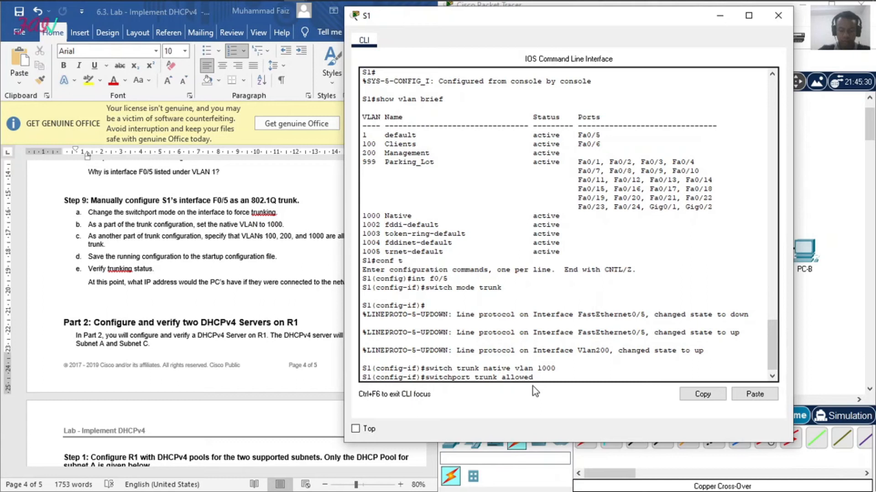
type("vlan 100,200,")
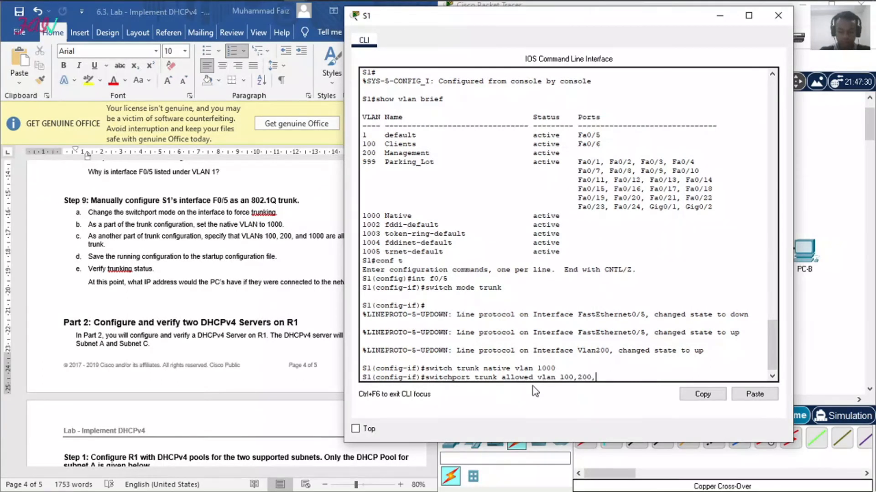
type("1000")
key("Return")
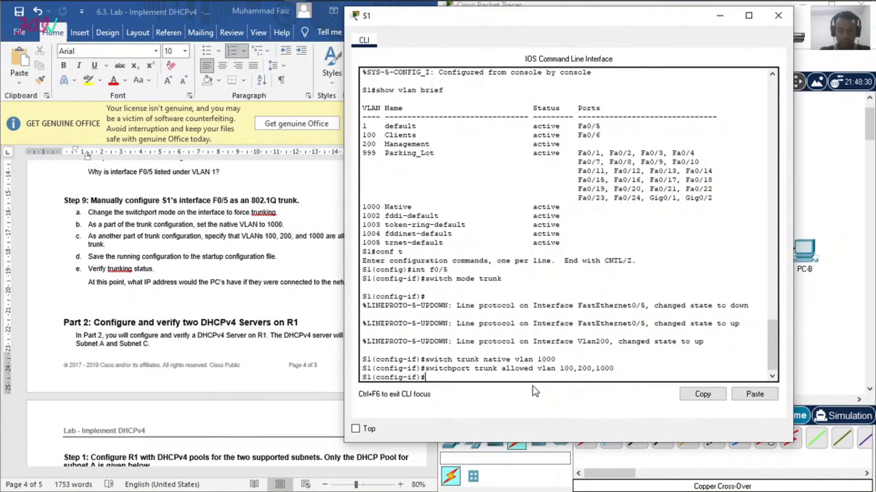
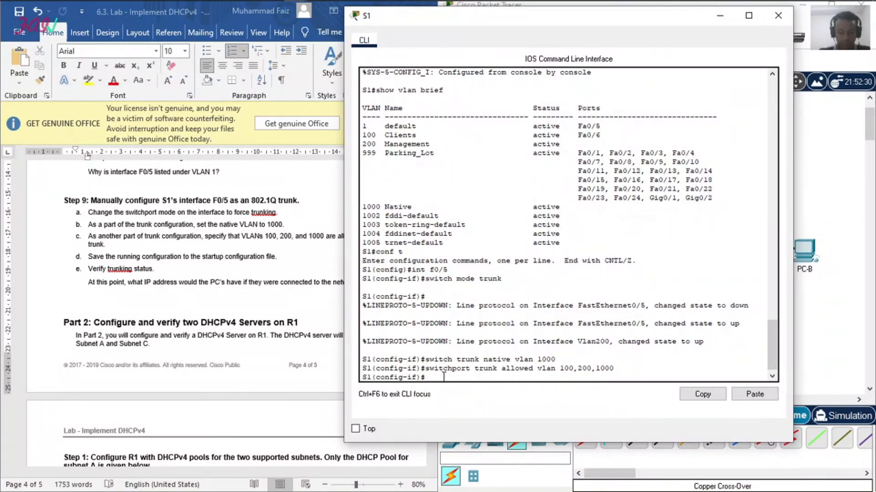
Step: Leave configuration mode on S1 and save the running configuration to the startup configuration
type("end")
key("Return")
type("copy run start")
key("Return")
key("Return")
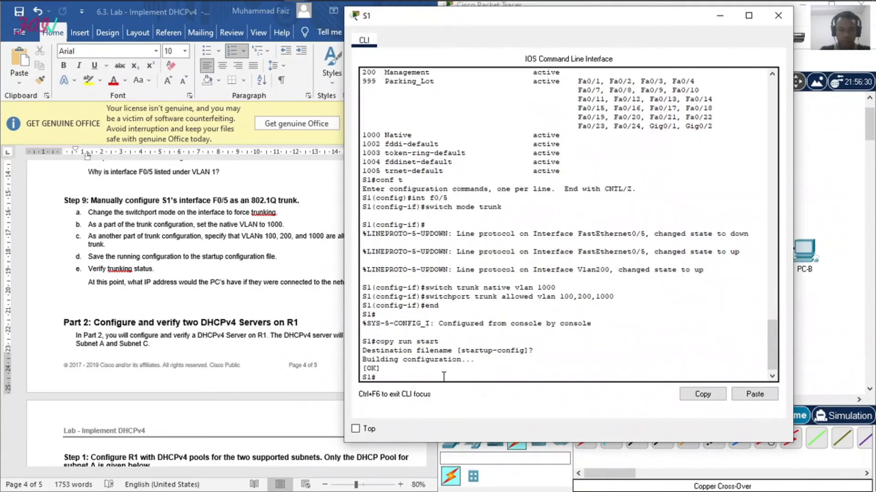
Step: Check the trunk verification instruction in the lab document and display the trunk status on S1 with show interface trunk
left_click(176, 258)
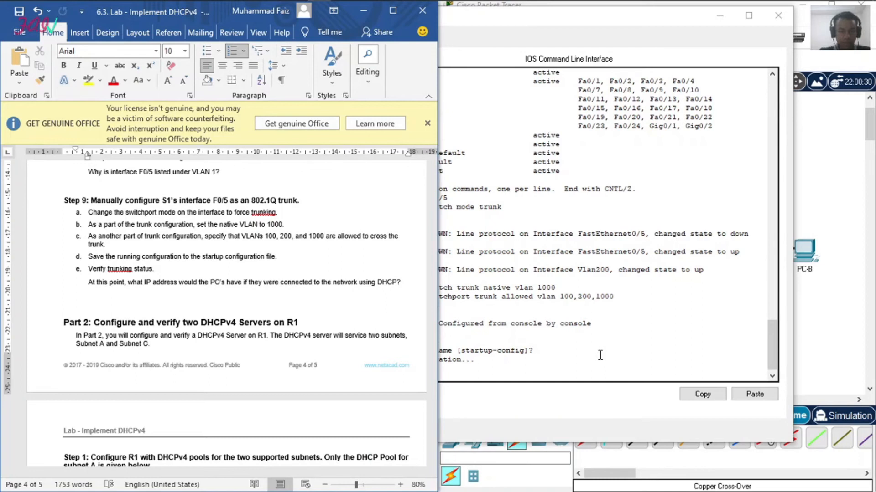
left_click(580, 368)
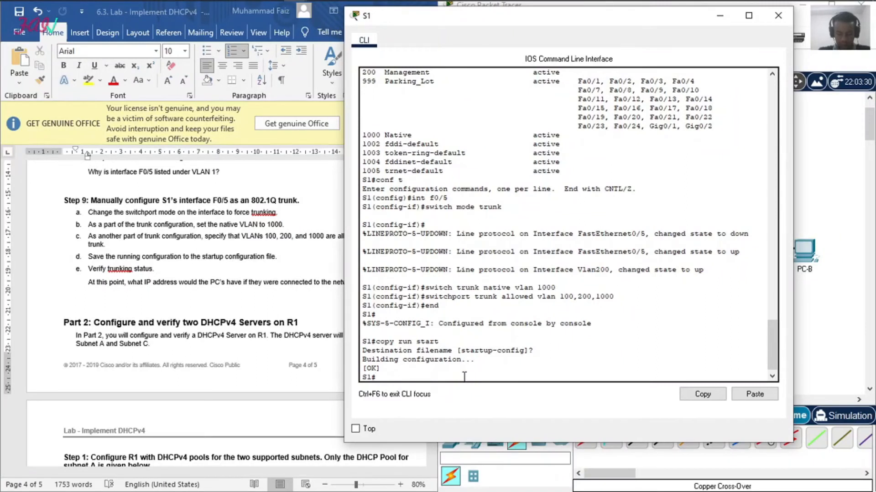
type("sh")
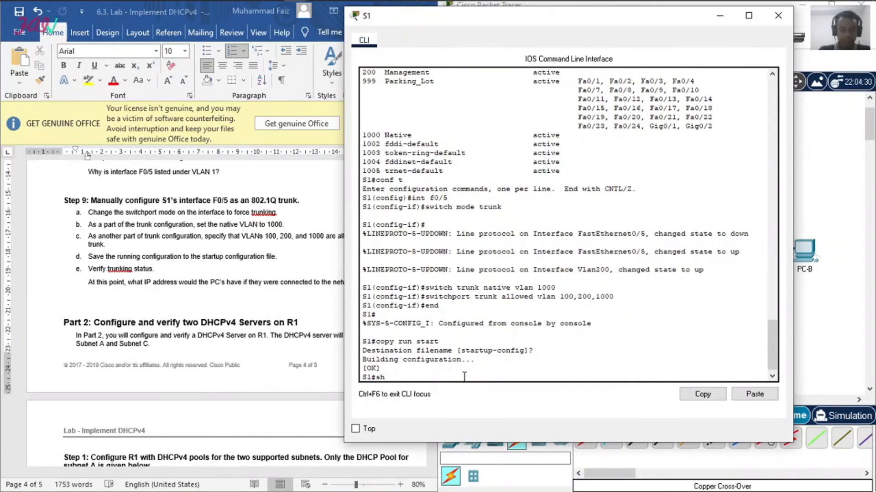
type("ow interfa")
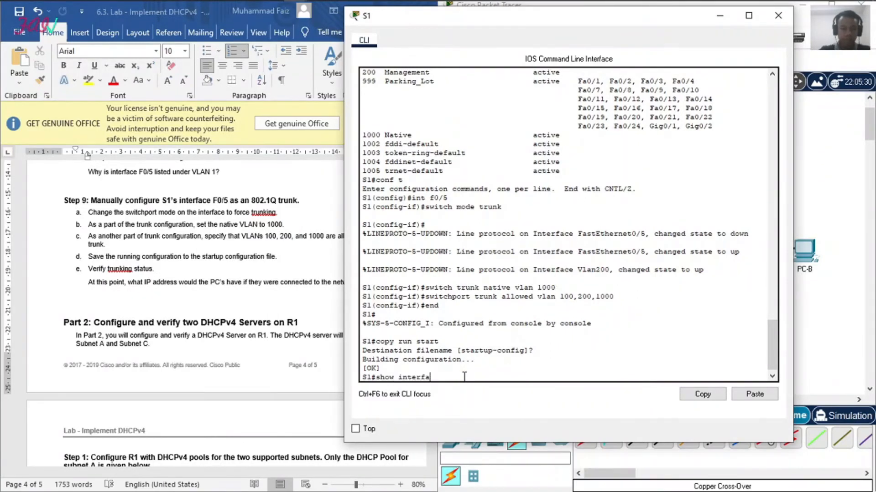
type("ces tr")
key("BackSpace")
key("BackSpace")
key("BackSpace")
key("BackSpace")
type("trun")
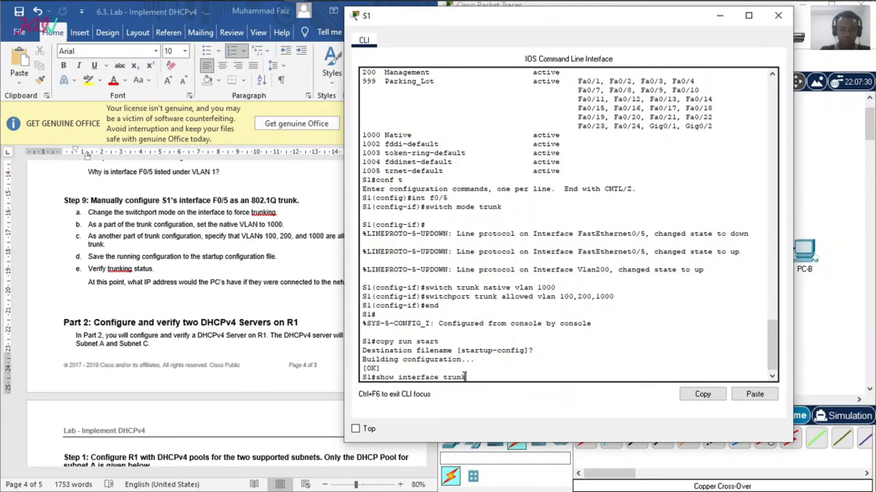
type("k")
key("Return")
left_click(221, 287)
left_click(662, 350)
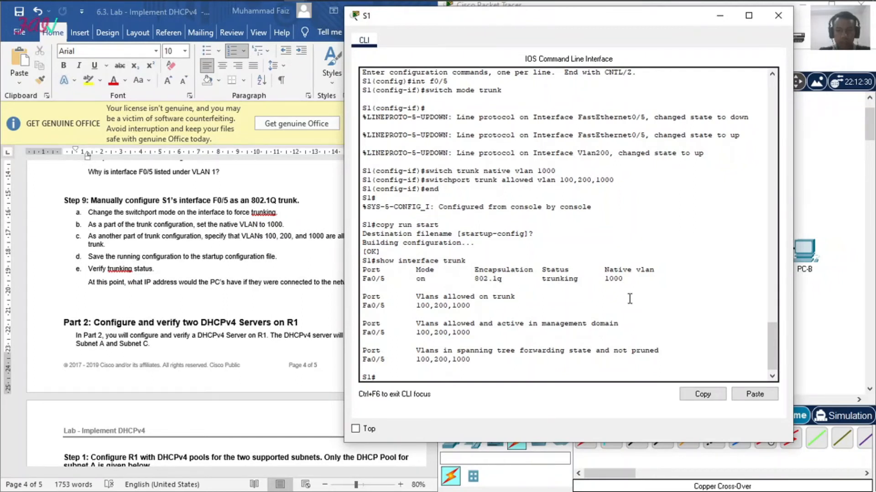
Step: Bring the Part 2 instructions for R1's DHCPv4 servers into view in the lab document
left_click(243, 309)
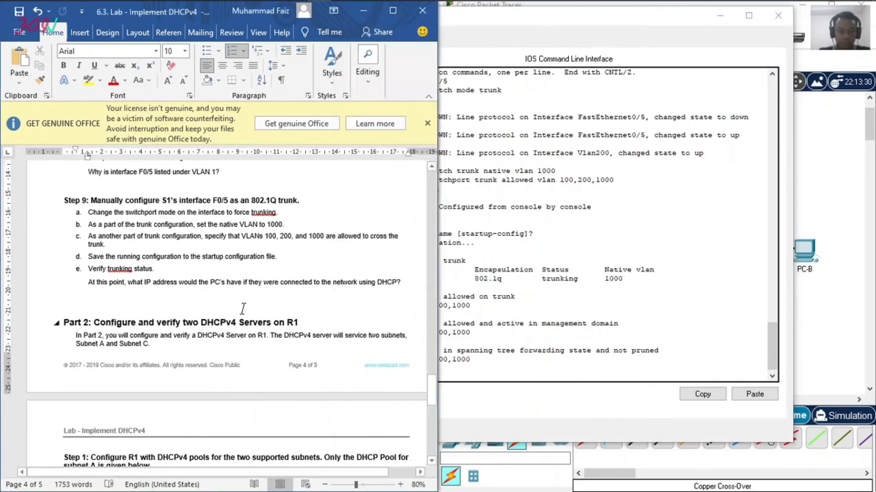
scroll(242, 309, "down", 5)
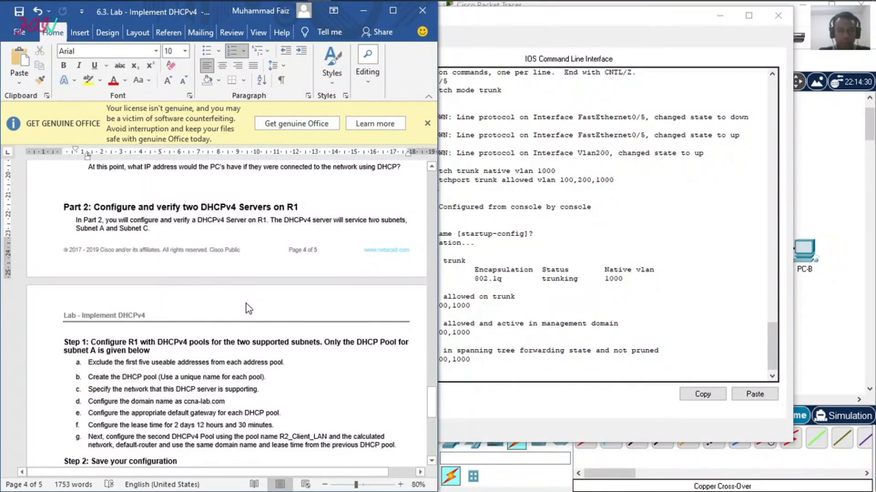
left_click(271, 9)
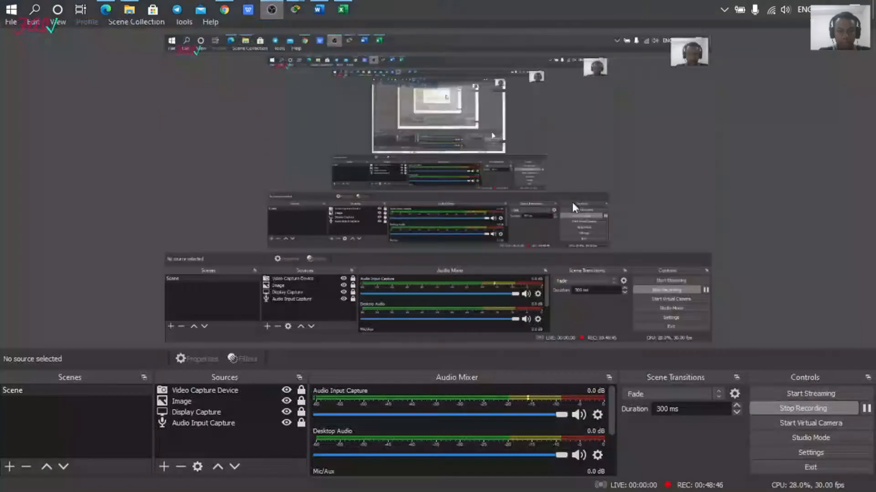
left_click(865, 408)
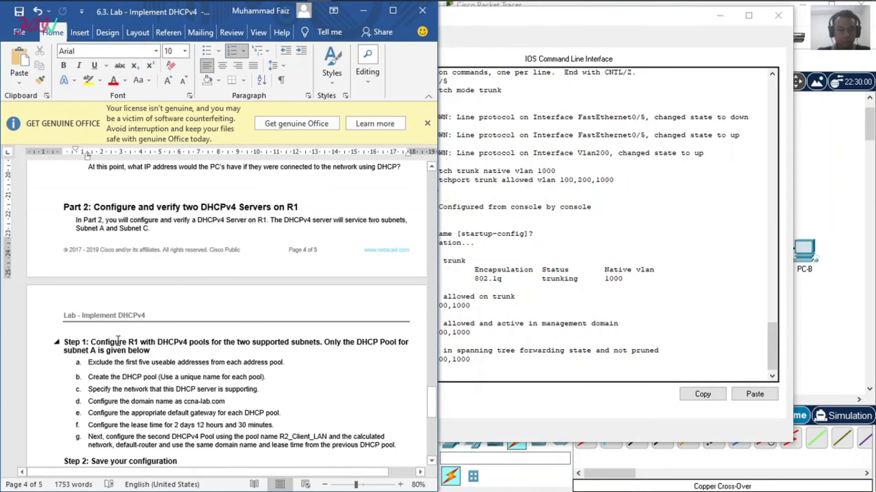
Step: Read the Part 2 Step 1 DHCPv4 pool instructions in the lab document and close S1's command-line window
scroll(115, 341, "down", 3)
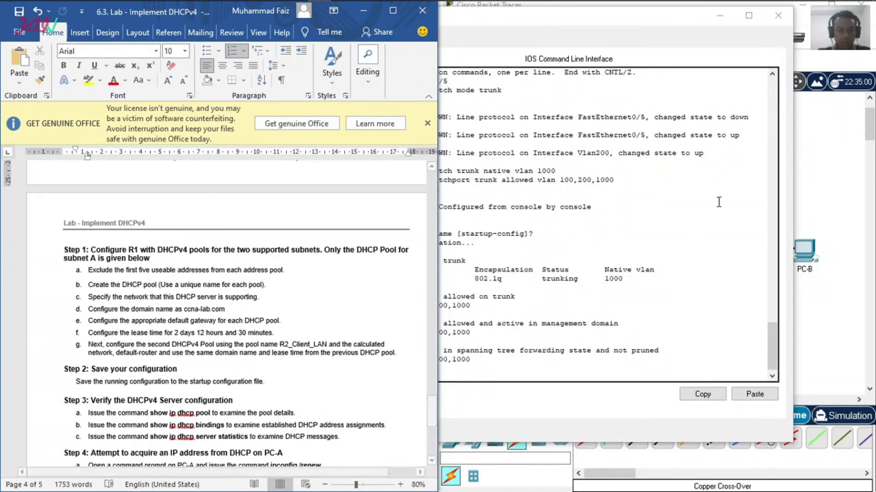
left_click(706, 206)
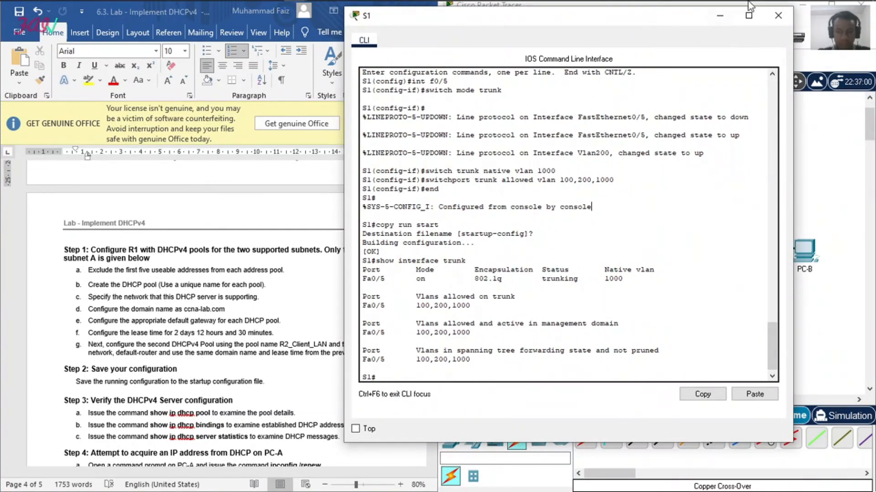
left_click(777, 17)
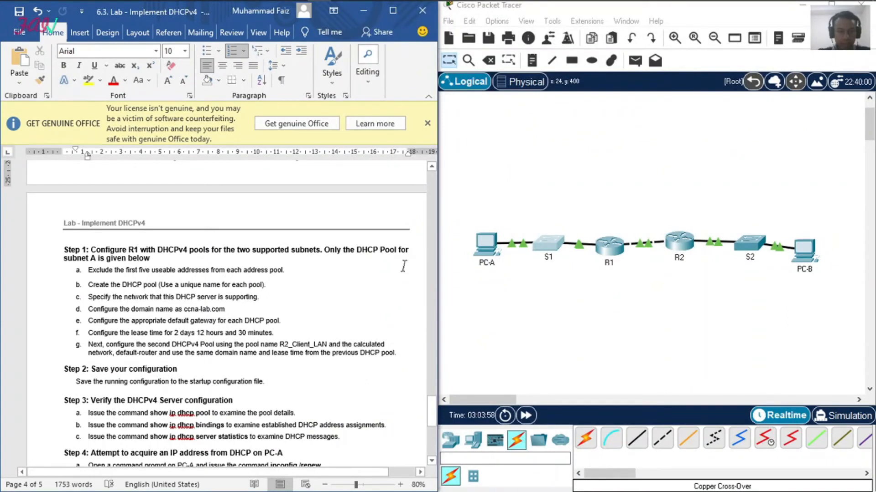
Step: Open R1's command line, log in with the console and privileged-mode passwords, and enter global configuration mode
left_click(609, 244)
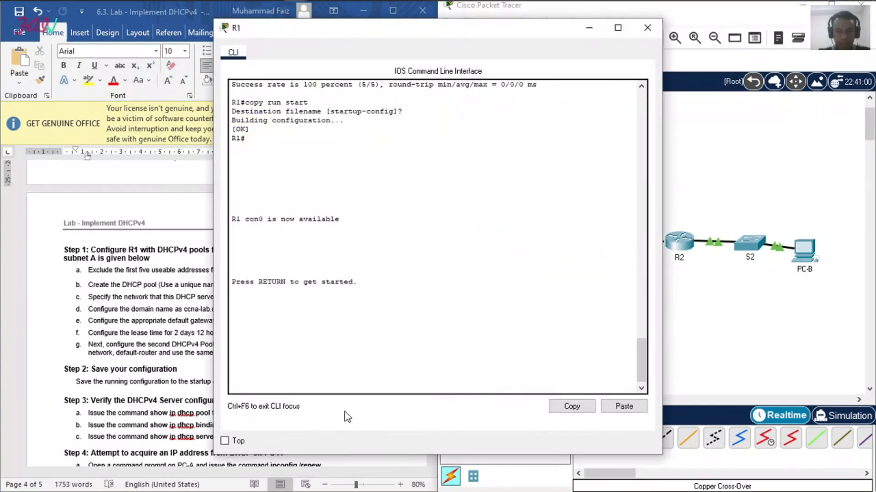
key("Return")
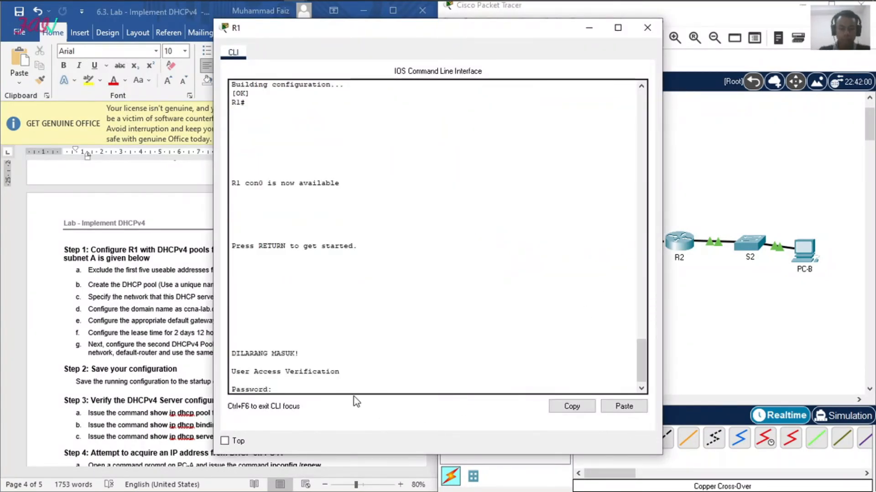
key("Return")
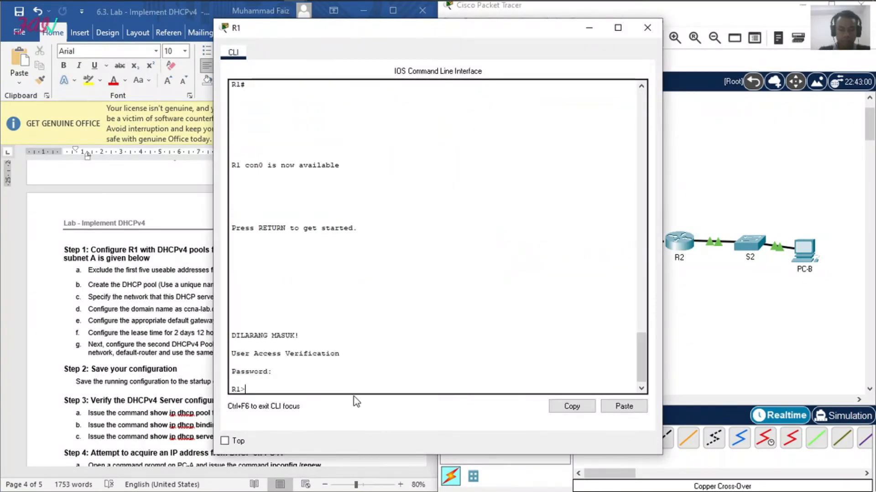
type("en")
key("Return")
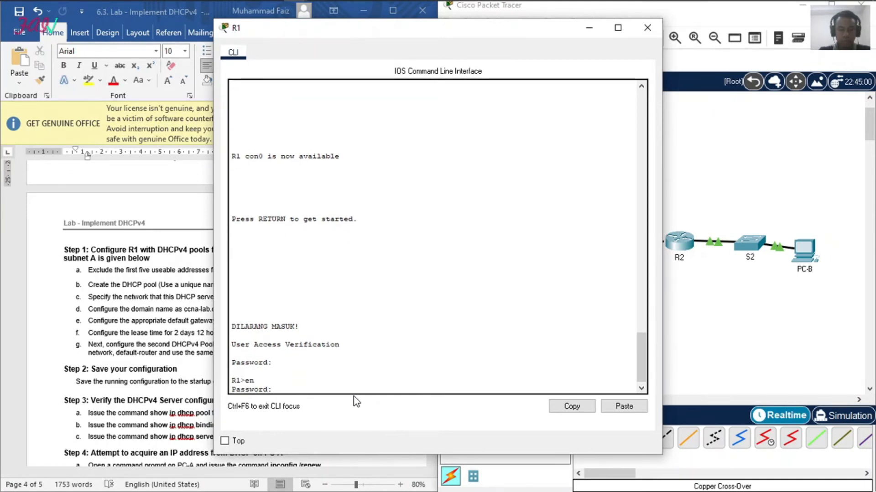
key("Return")
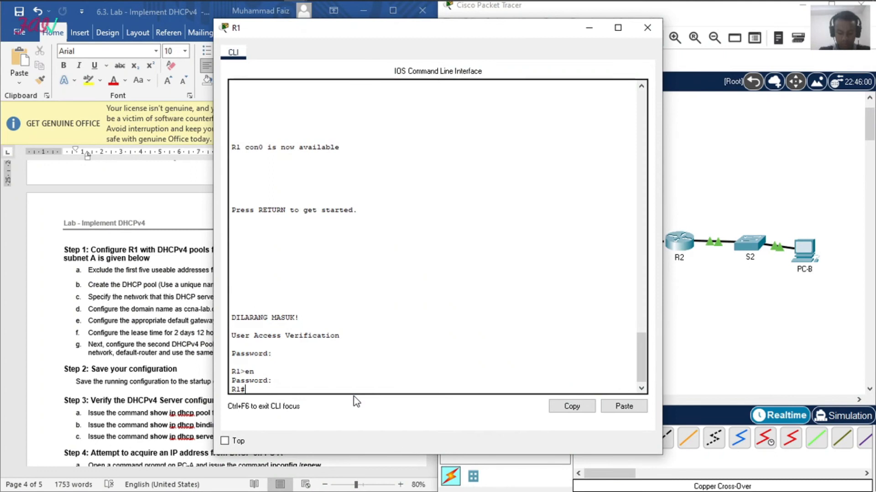
type("conf t")
key("Return")
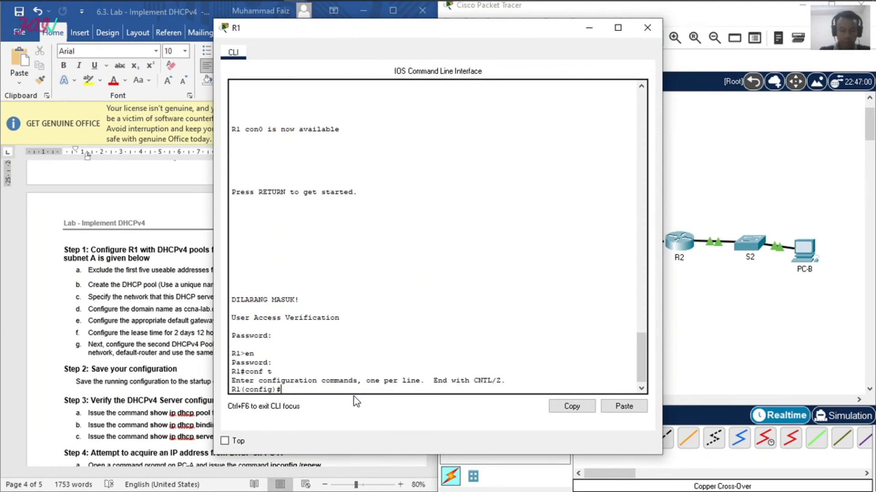
Step: Exclude addresses 192.168.1.1 through 192.168.1.5 from DHCP assignment on R1, correcting the misspelled excluded-address keyword
type("ip dhcp")
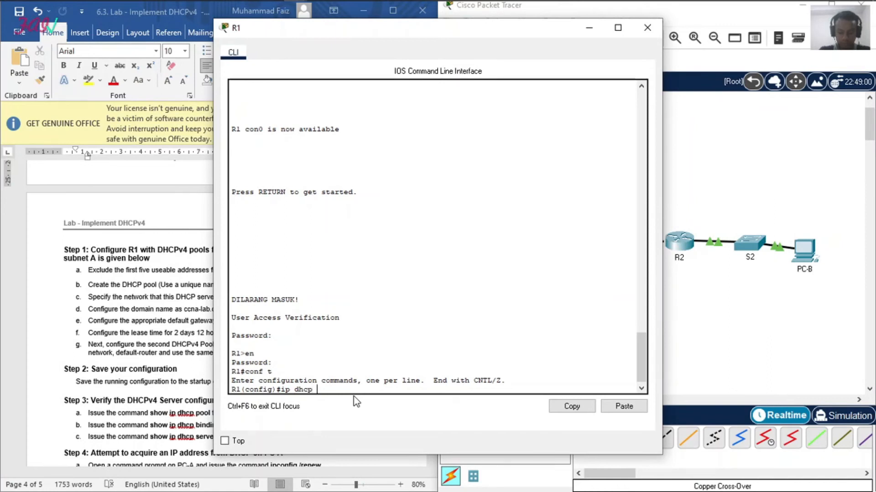
type(" ecluded")
type("-add 192.168")
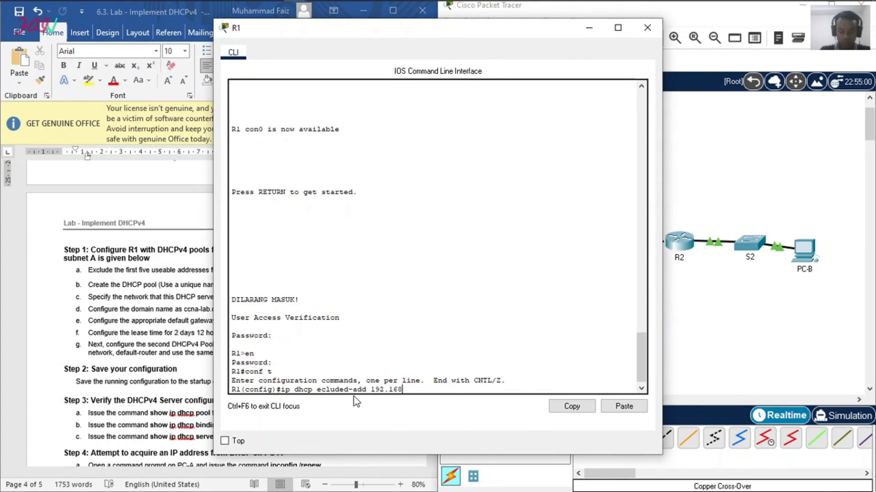
type(".1.1")
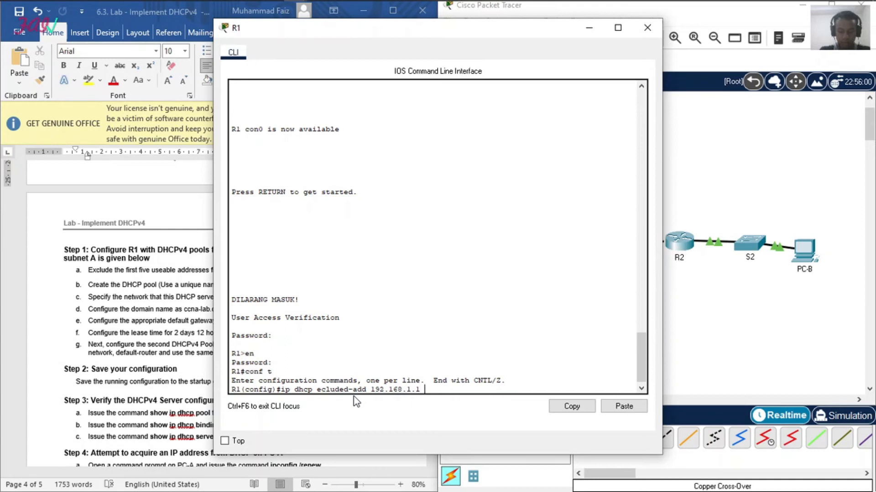
type(" 192.168")
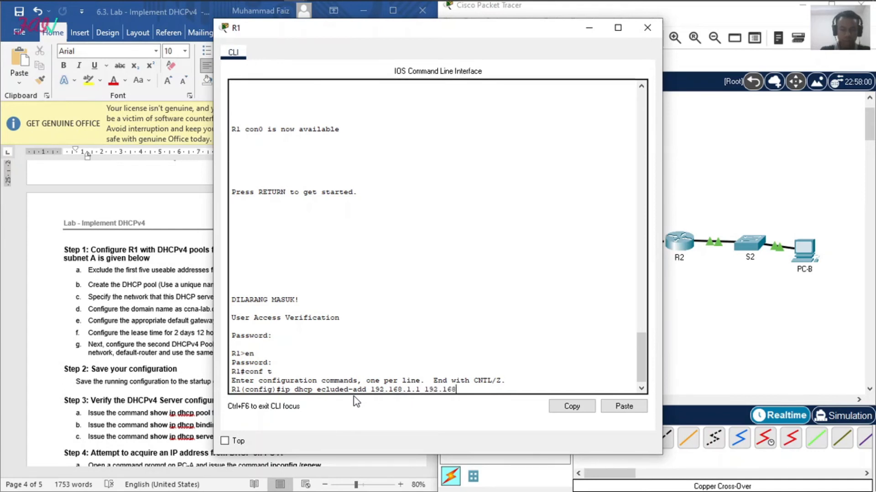
type(".1.5")
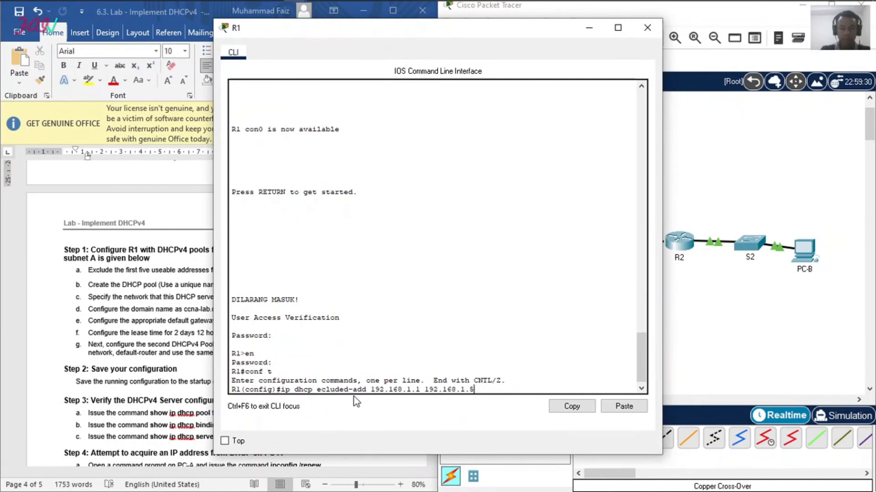
key("Return")
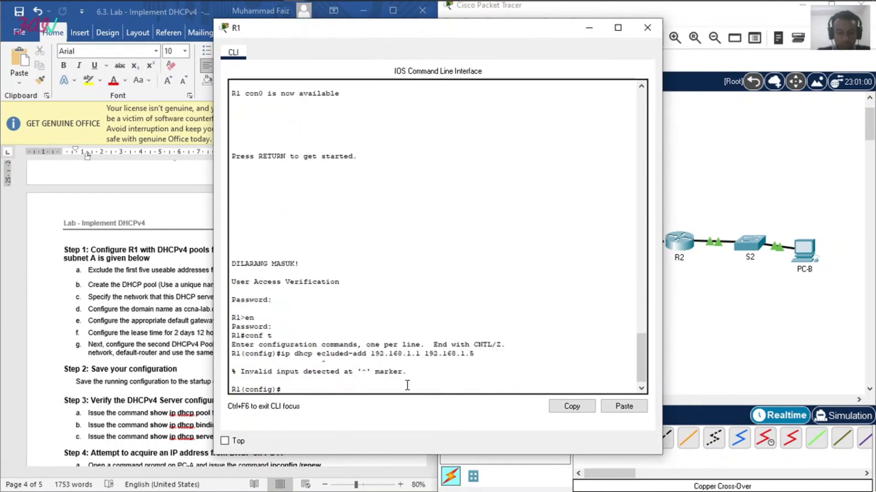
key("Up")
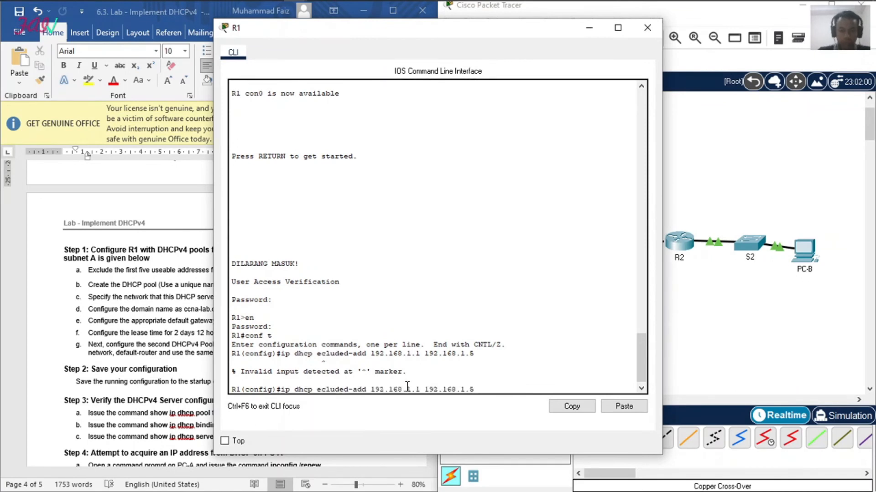
key("Left")
key("Left")
key("Left")
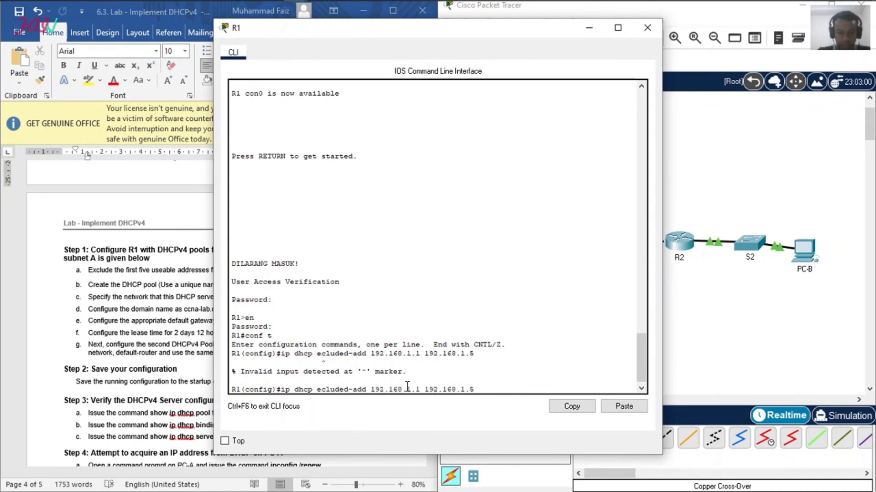
type("x")
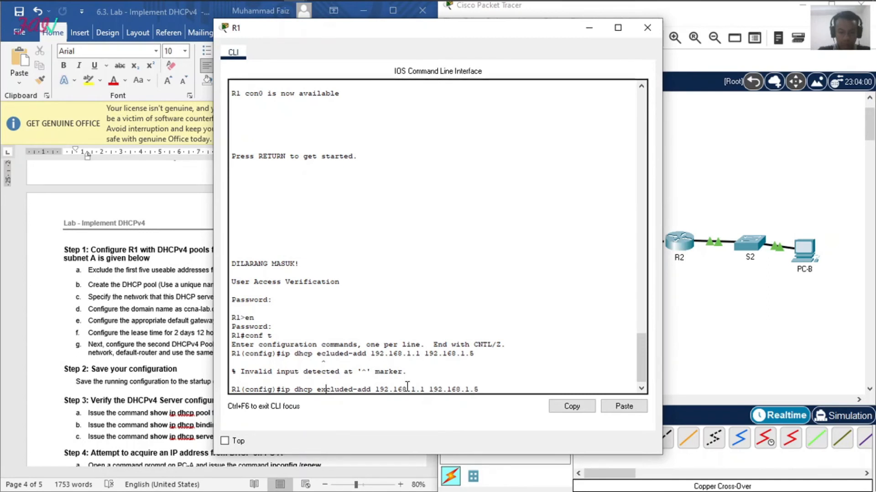
key("Return")
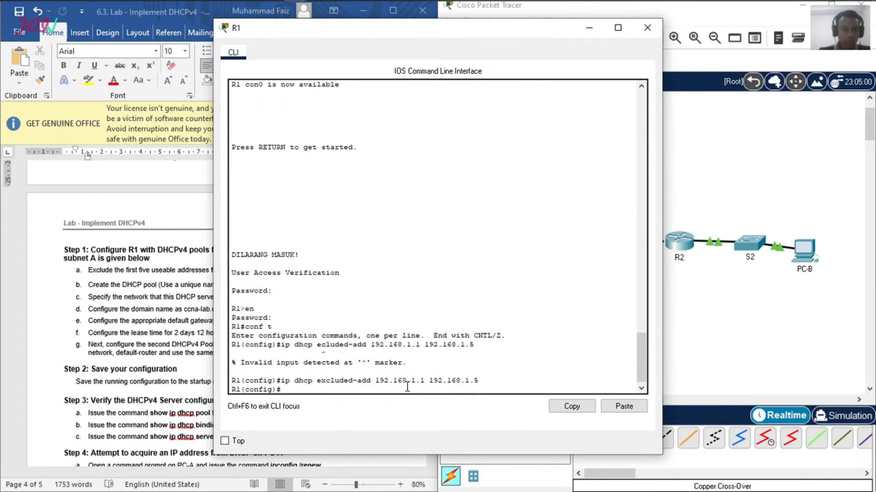
Step: Create a DHCP pool named R1_Client_LAN on R1, following the lab document's pool instructions
left_click(174, 321)
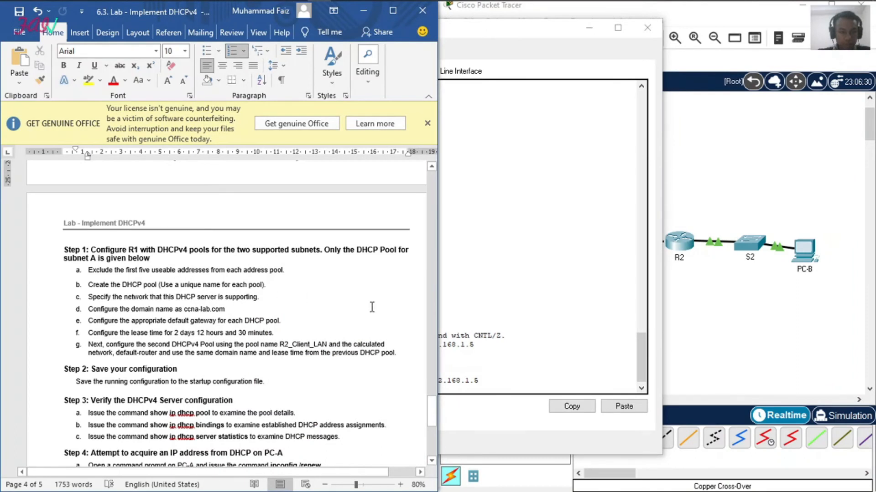
left_click(489, 350)
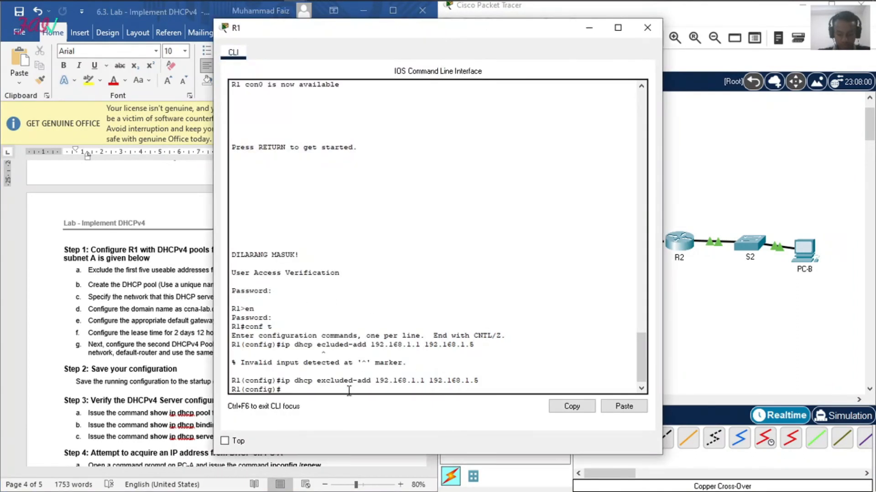
type("ip dhcp")
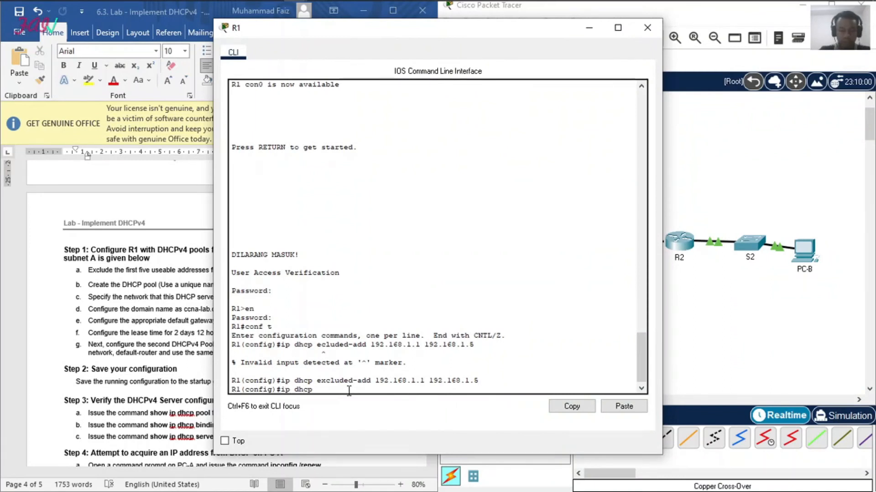
type(" pool")
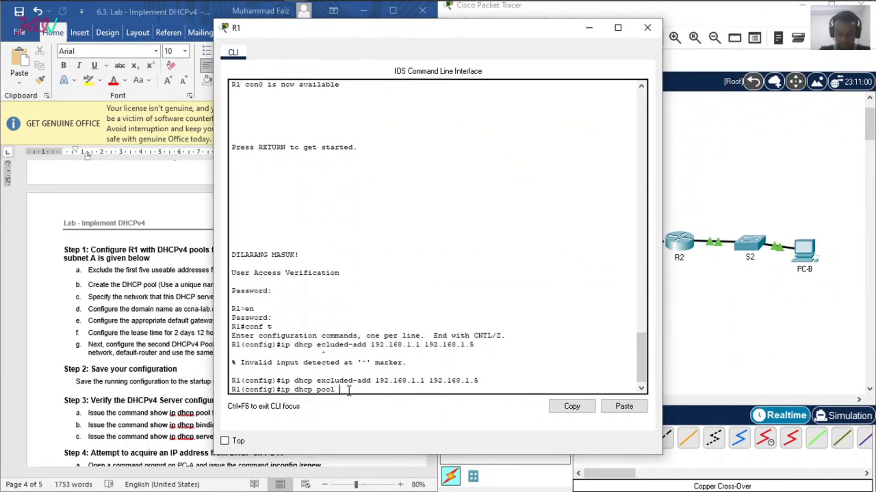
type(" R")
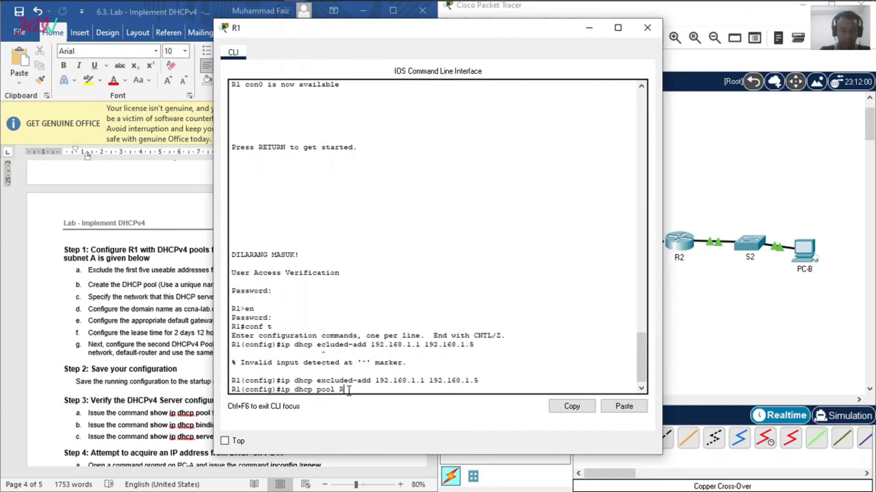
type("1 Client")
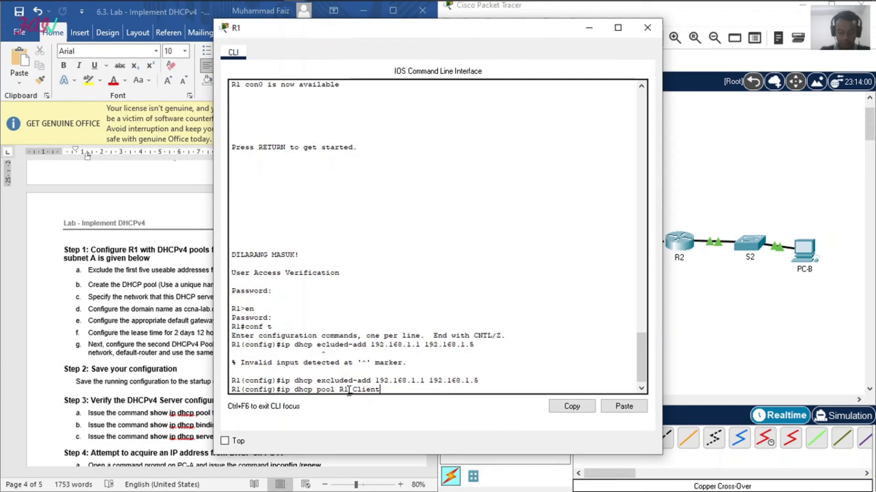
type("LAN")
key("Return")
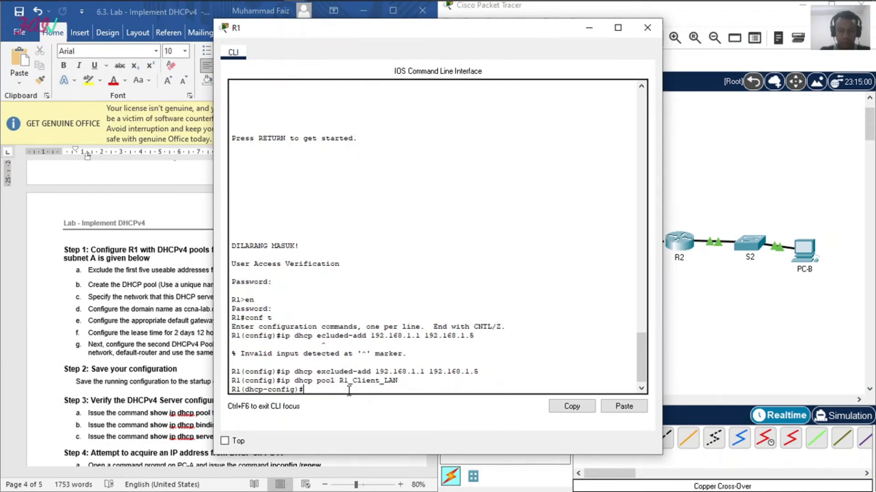
Step: Assign network 192.168.1.0 with subnet mask 255.255.255.192 to the R1_Client_LAN pool
left_click(164, 321)
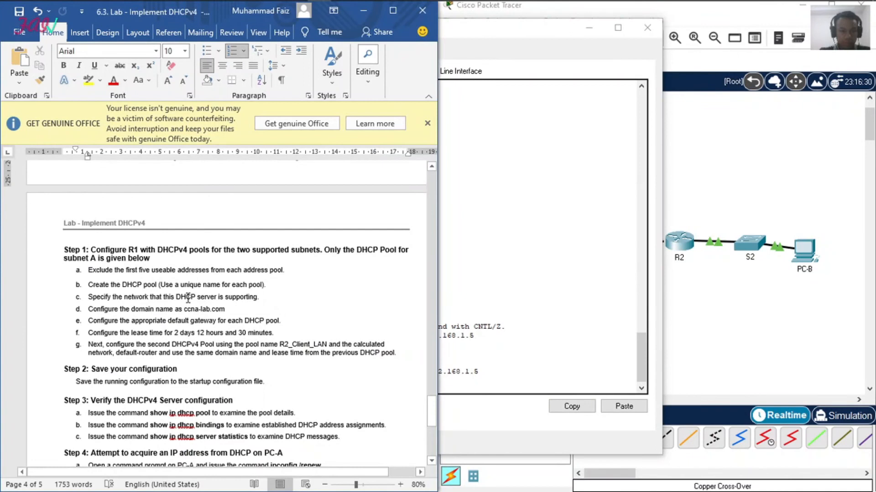
left_click(473, 351)
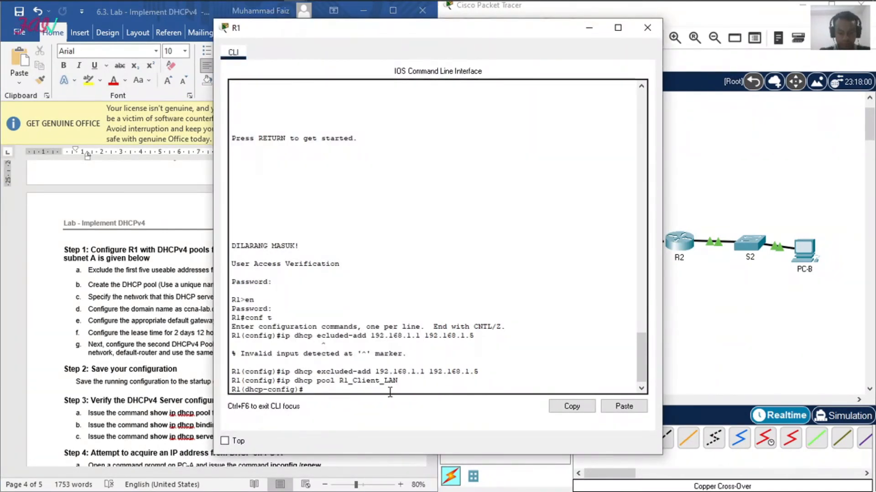
type("network ")
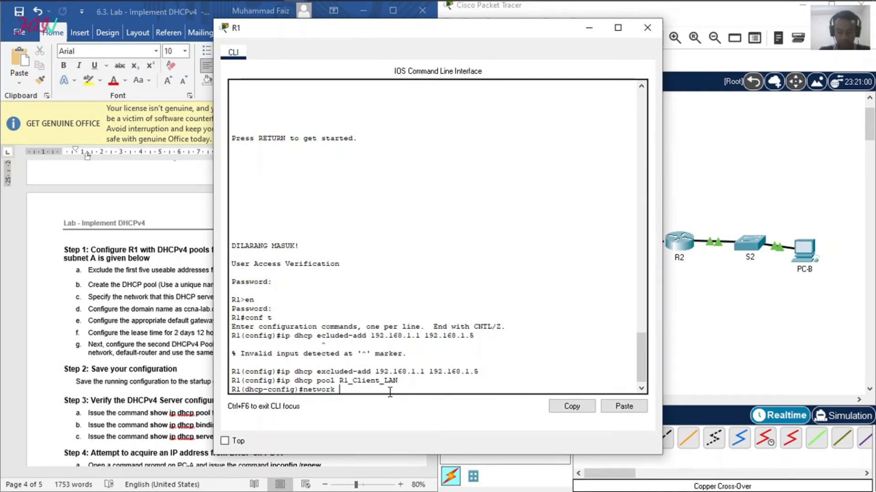
type("192.1")
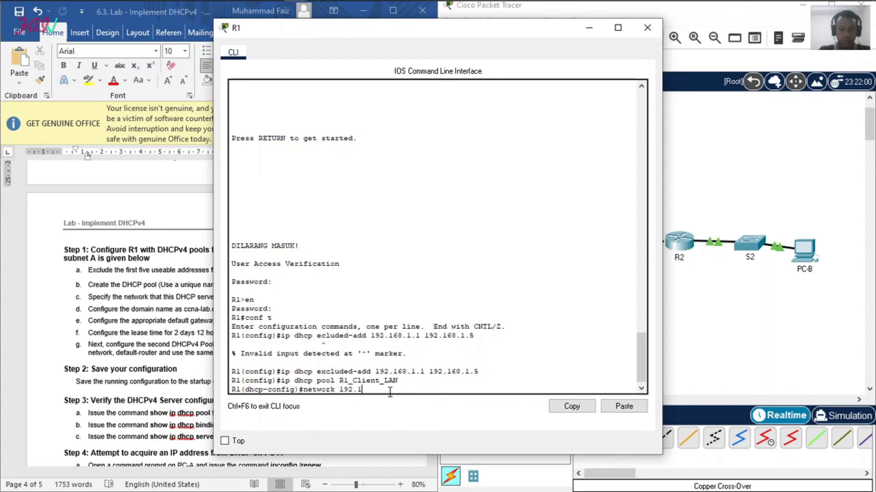
type("68.1.0 255.255.255.252")
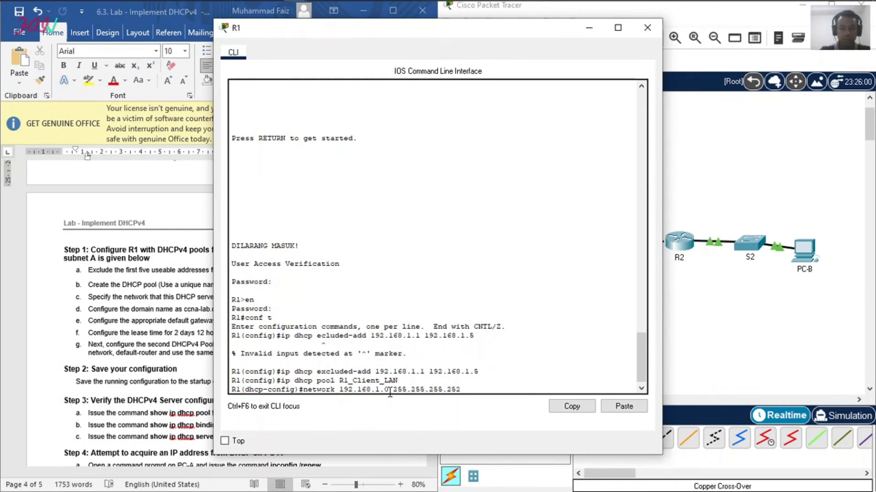
key("BackSpace")
key("BackSpace")
key("BackSpace")
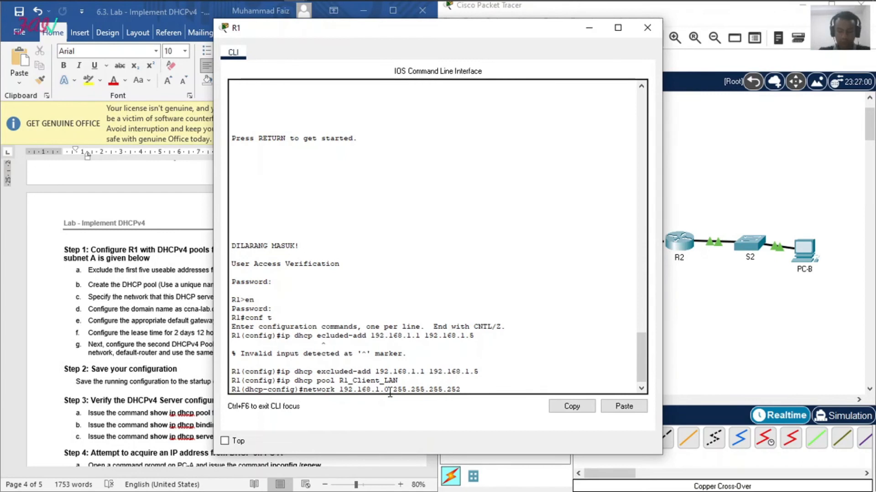
type("192")
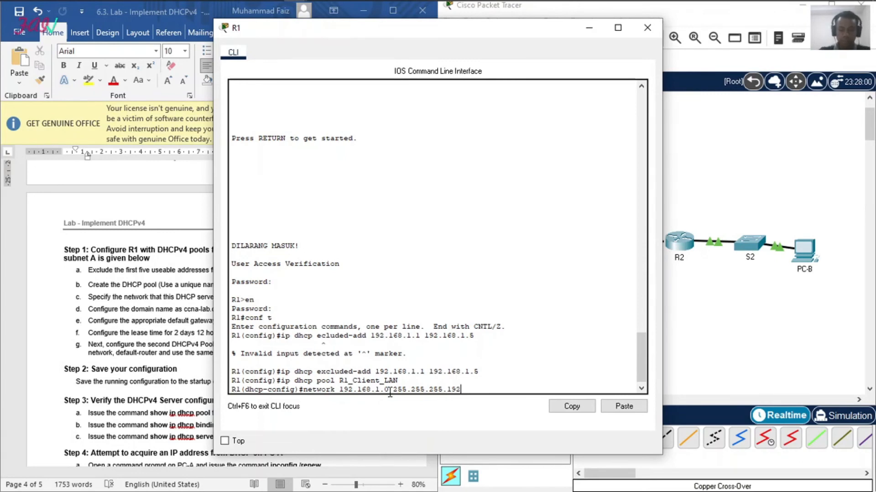
key("Return")
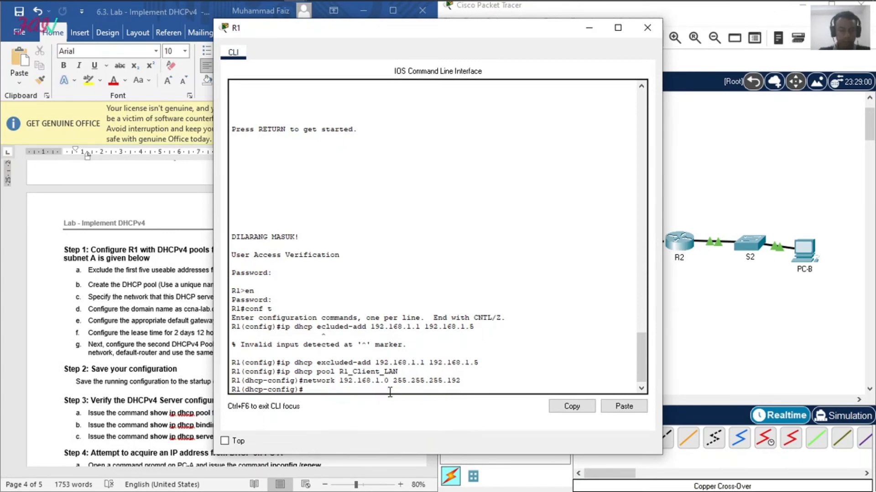
Step: Set the domain name of the R1_Client_LAN pool to ccna-lab.com, as the lab document specifies
left_click(118, 309)
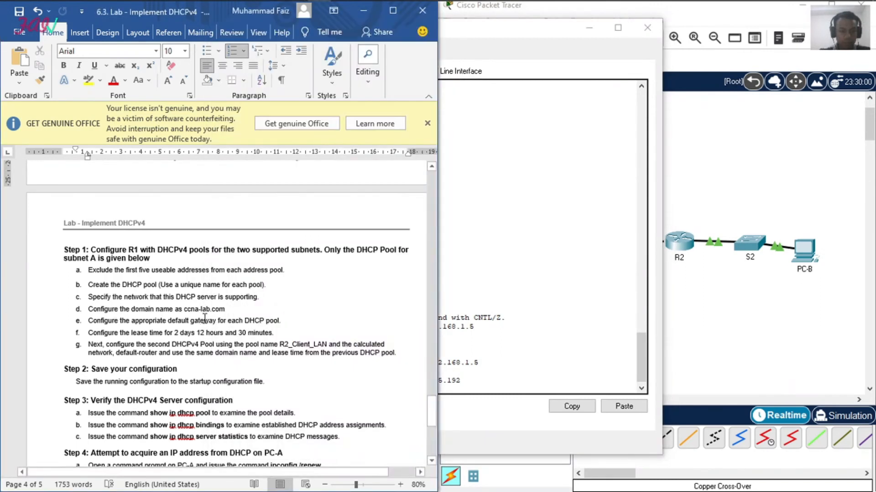
left_click(466, 370)
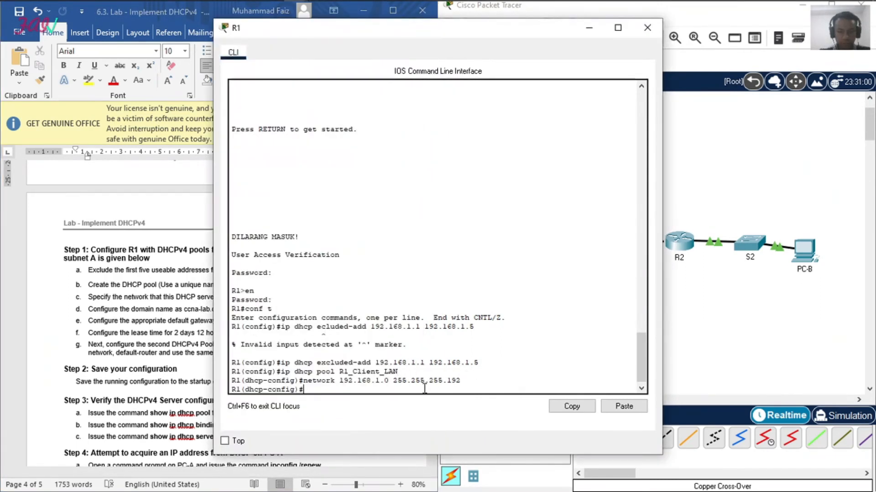
type("d")
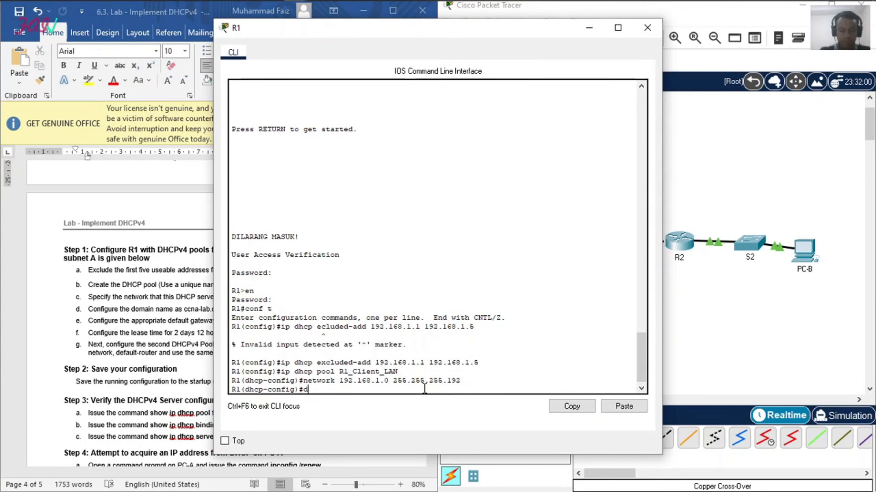
type("omain-name ccna-lab")
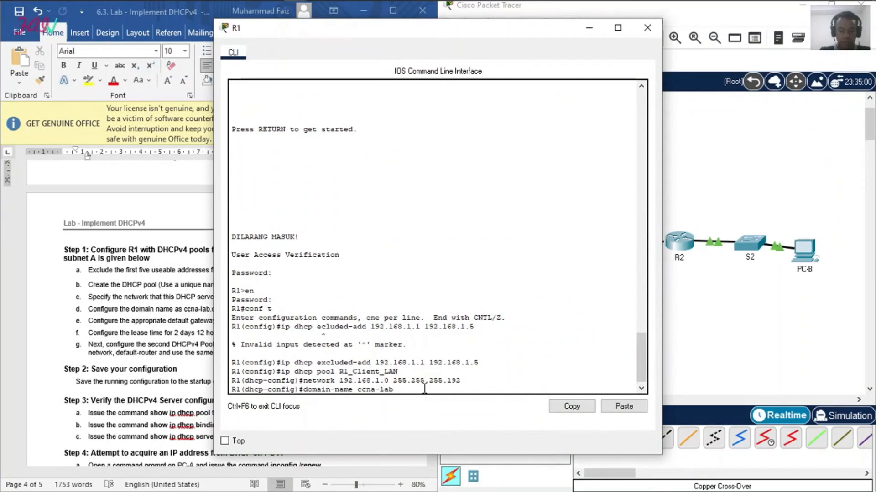
type(".com")
key("Return")
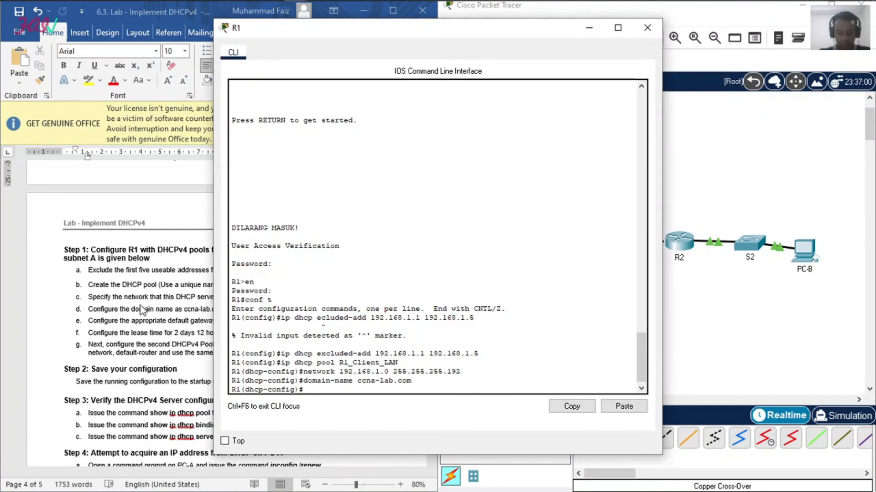
Step: Set the default router of the R1_Client_LAN pool to 192.168.1.1
left_click(100, 326)
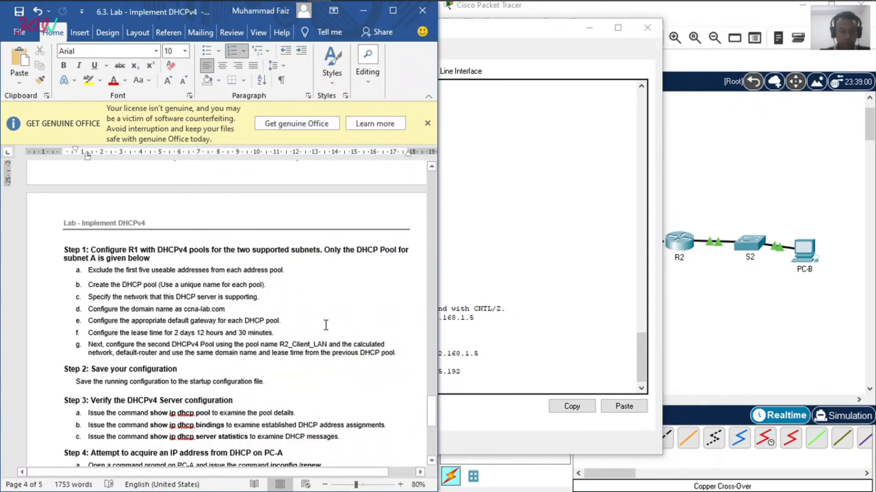
left_click(456, 365)
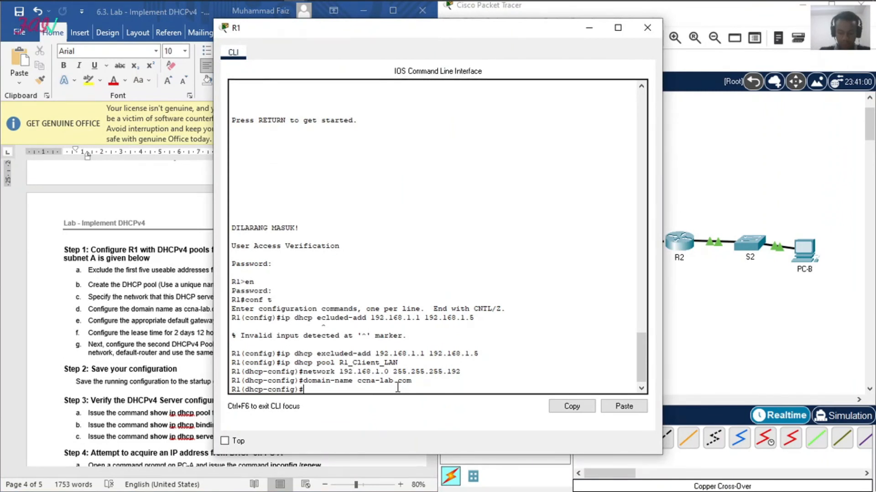
type("default-router")
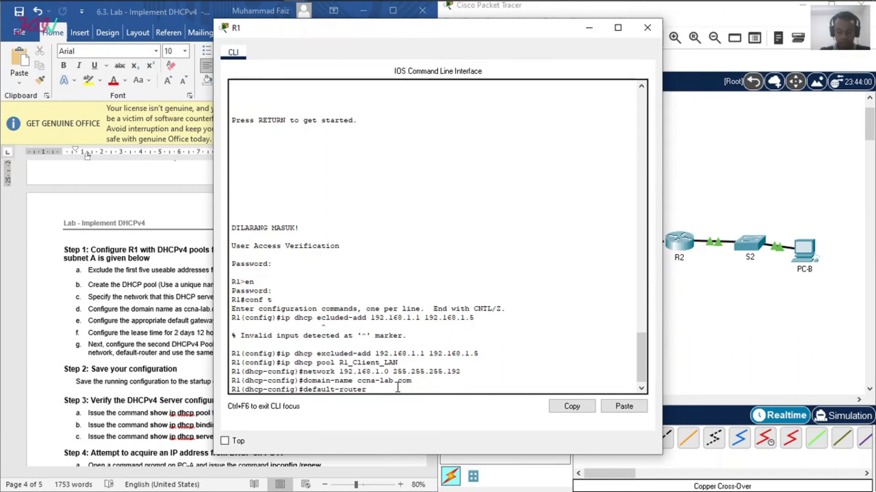
type(" 192.168")
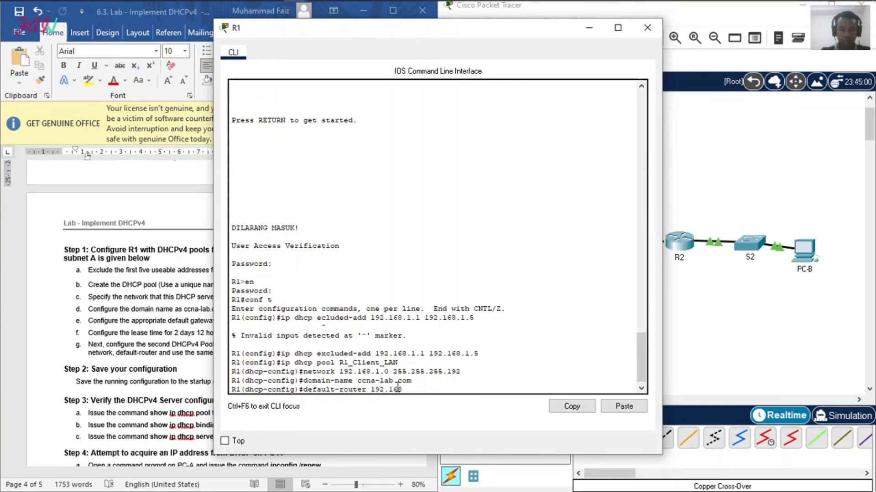
type(".1.1")
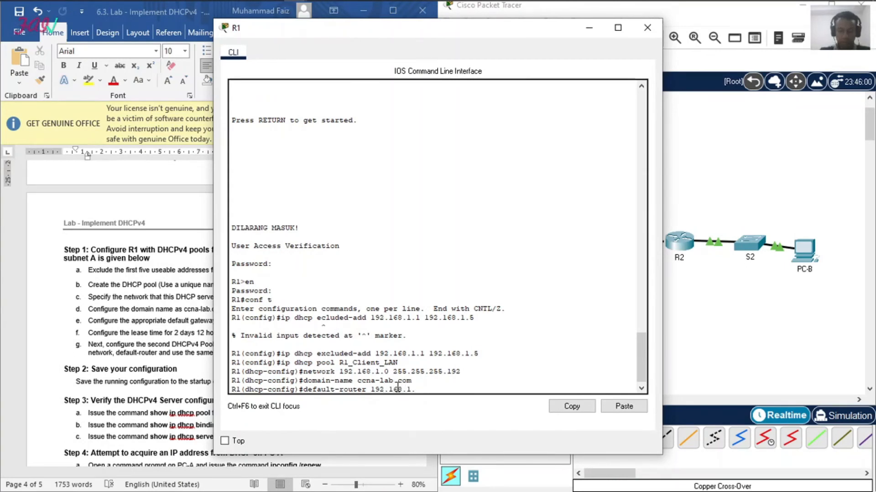
key("Return")
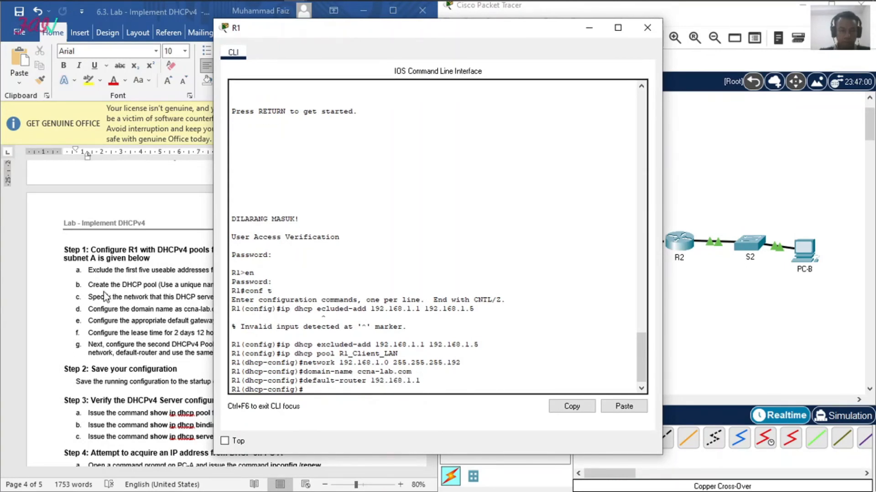
Step: Try to set the R1_Client_LAN pool's lease time to 2 days, 12 hours and 30 minutes with the lease command
left_click(123, 300)
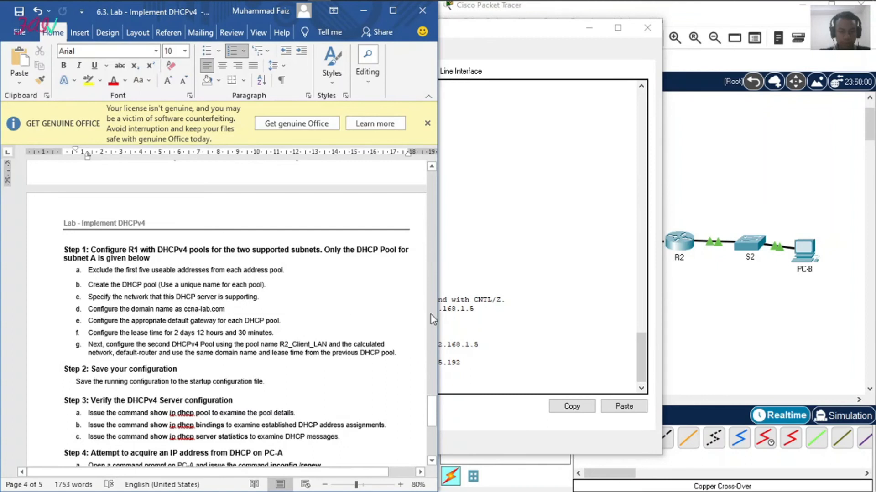
left_click(505, 368)
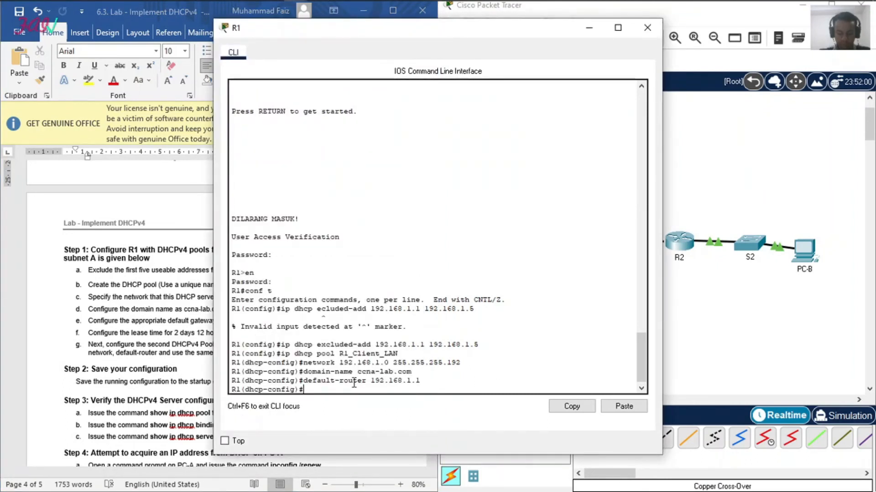
type("lease 2 12 30")
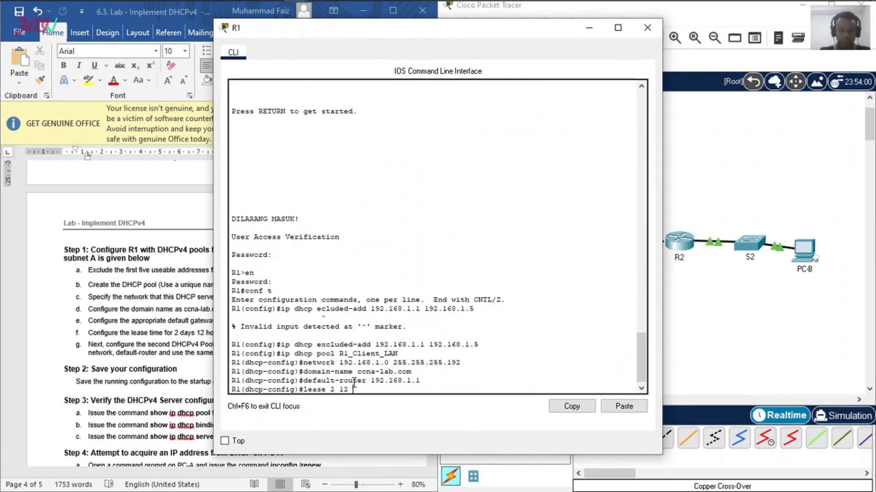
key("Return")
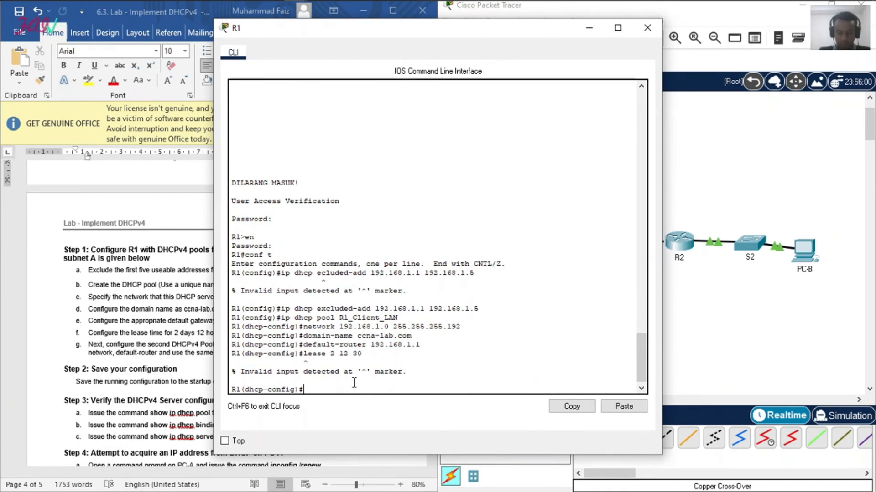
Step: List the commands available in R1's DHCP pool configuration mode and check the second pool's instructions in the lab document
key("Up")
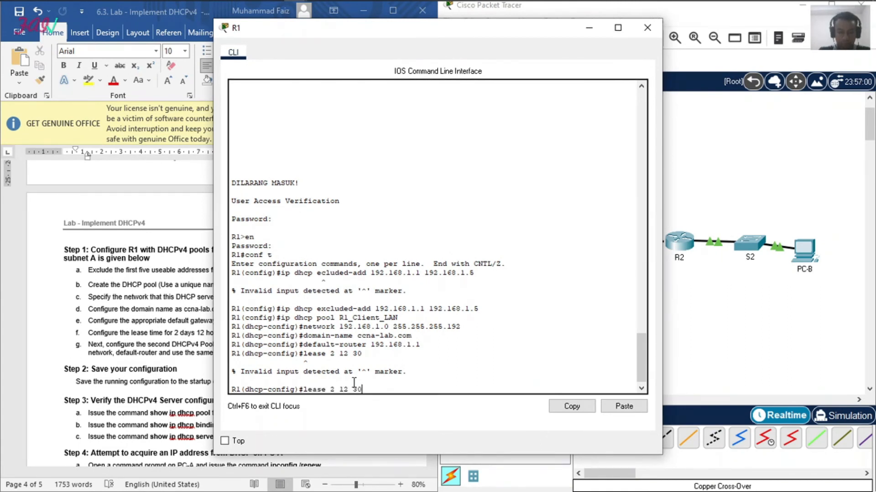
key("BackSpace")
key("BackSpace")
key("BackSpace")
key("BackSpace")
key("BackSpace")
key("BackSpace")
key("BackSpace")
key("BackSpace")
key("BackSpace")
key("BackSpace")
key("BackSpace")
key("BackSpace")
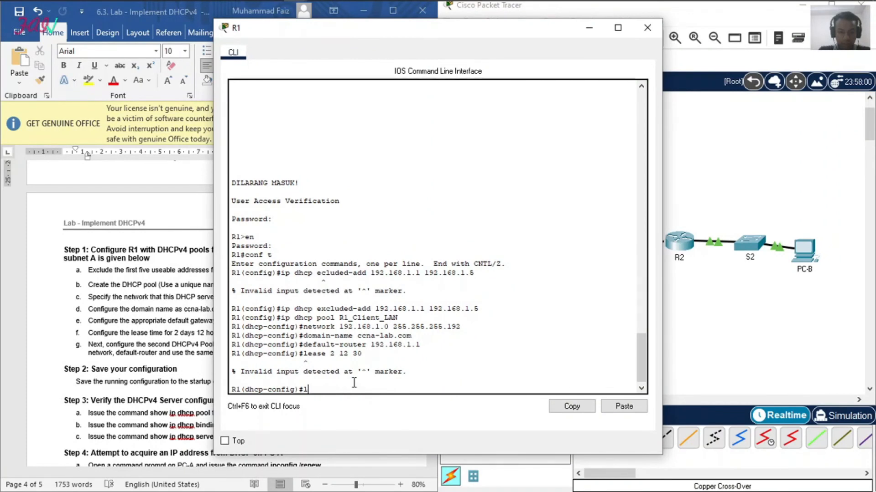
type("?")
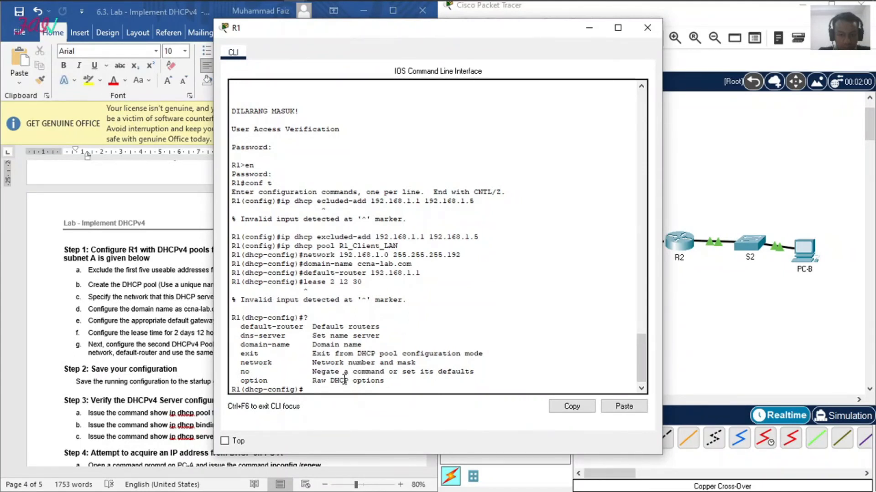
left_click(145, 355)
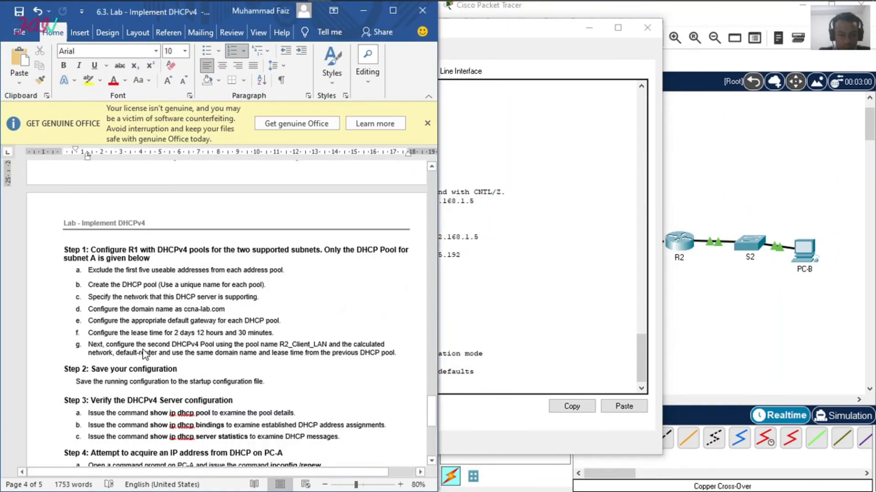
left_click(513, 387)
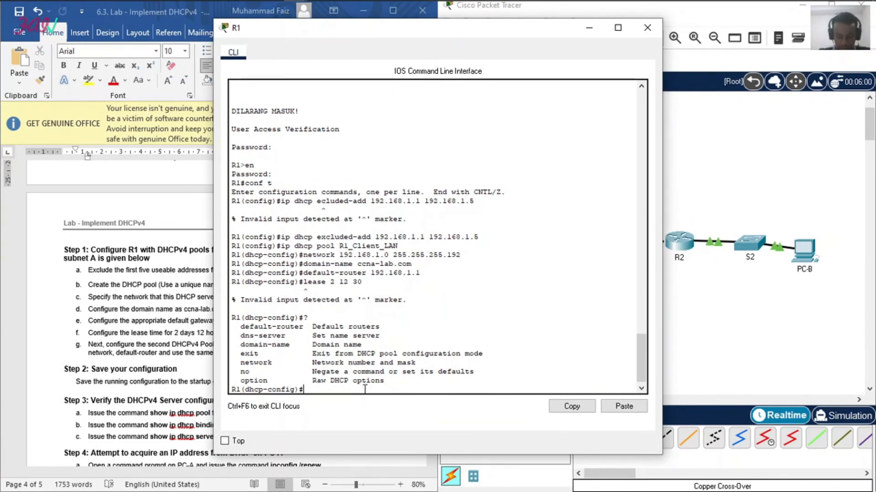
Step: Review the second pool's requirements in the lab document and return R1 to global configuration mode
left_click(159, 355)
scroll(160, 355, "down", 1)
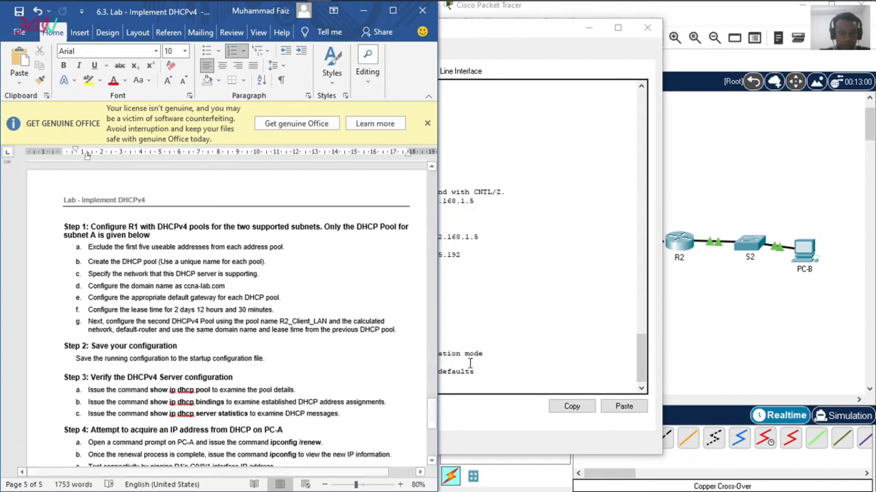
left_click(465, 381)
type("ex")
key("Return")
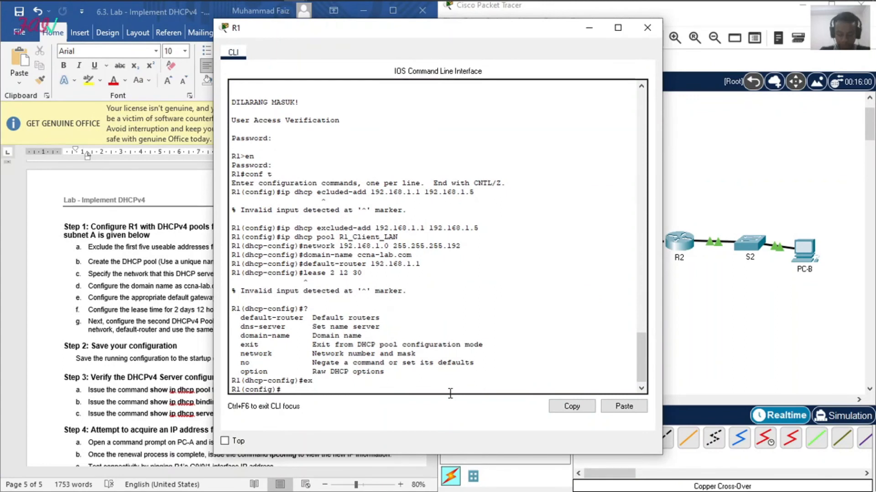
Step: Exclude the addresses 192.168.1.97 through 192.168.1.101 from DHCP assignment on R1
type("ip")
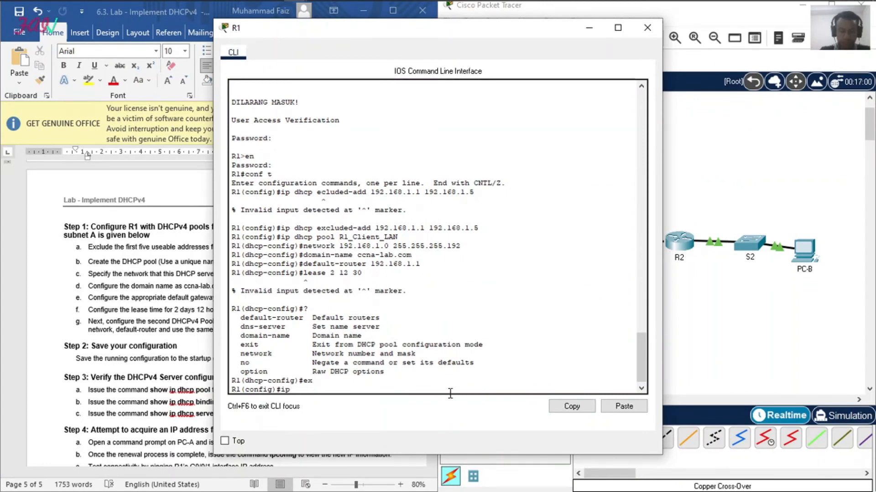
type(" dhcp excluded-a")
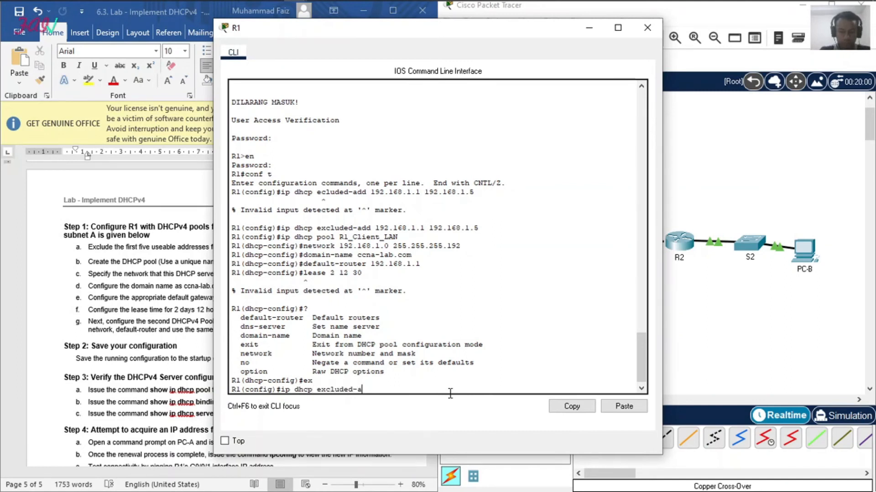
type("dd 192.168")
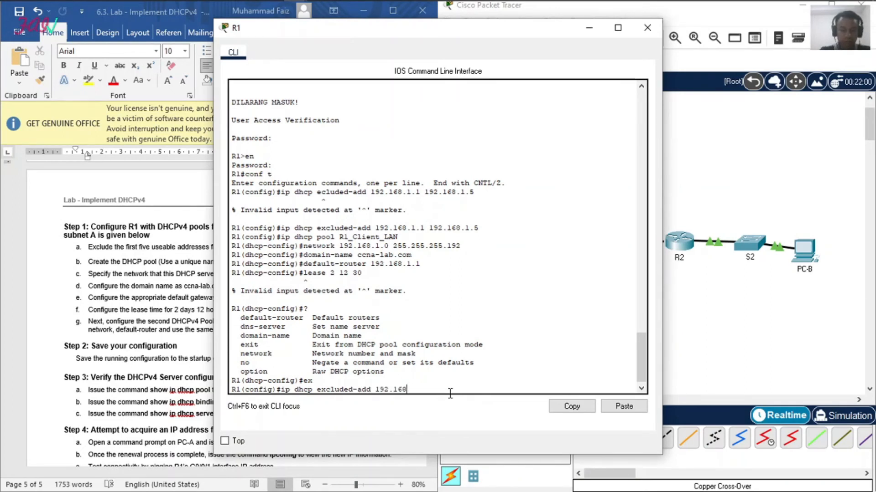
type(".1.97")
type(" 192")
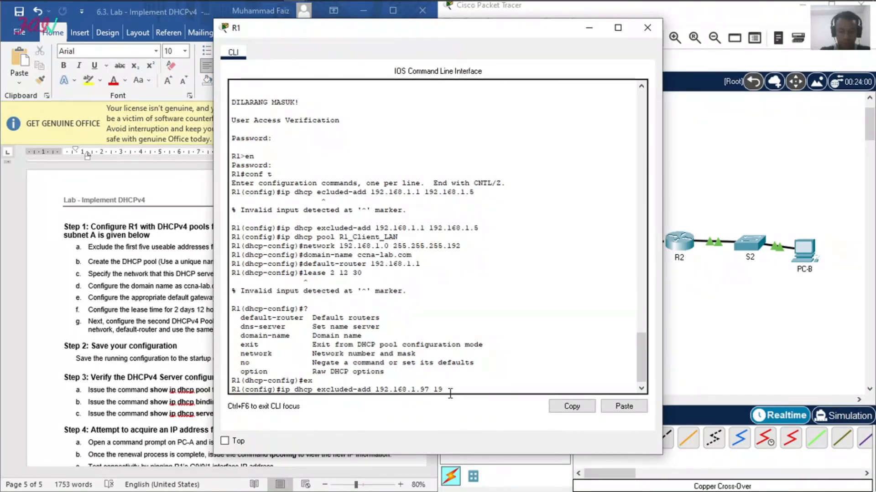
type(".168.1.101")
key("Return")
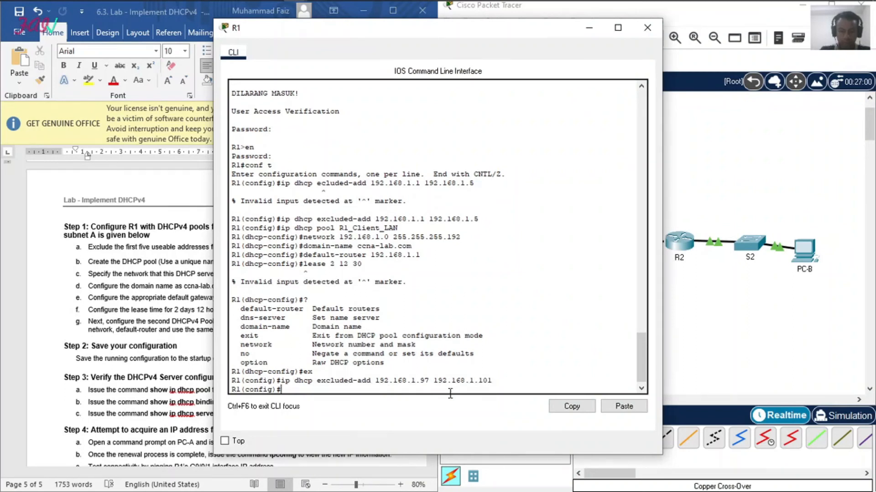
Step: Create a second DHCP pool named R2_Client_LAN on R1
type("ip dhcp pool")
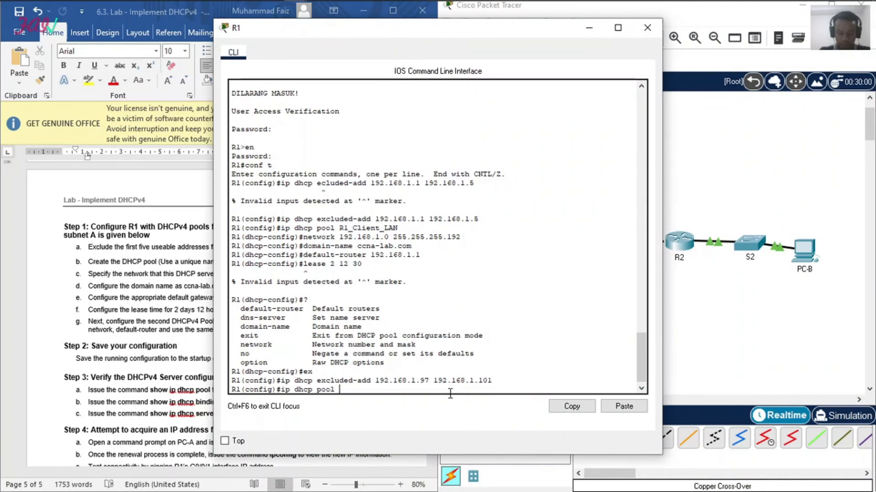
type(" R2_Cli")
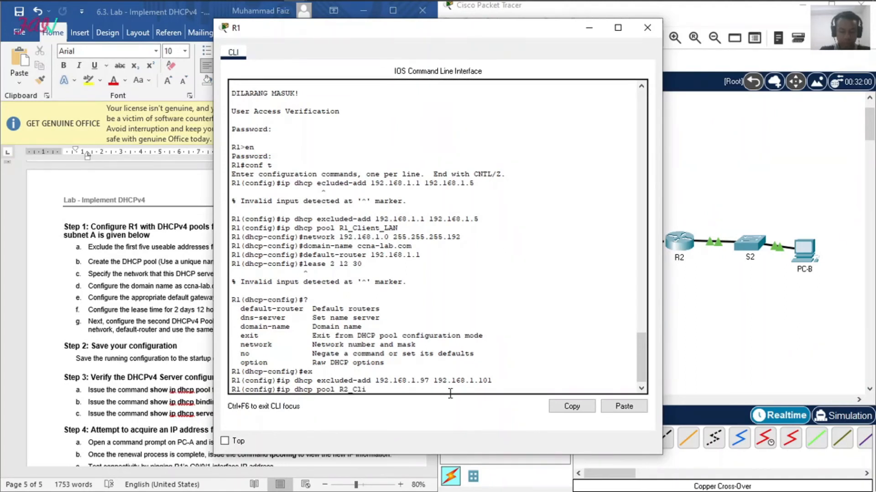
type("ent_LAN")
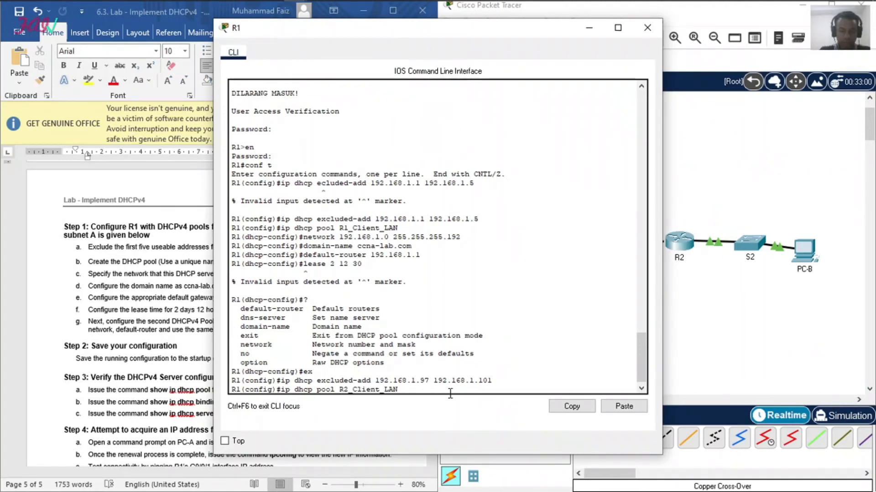
key("Return")
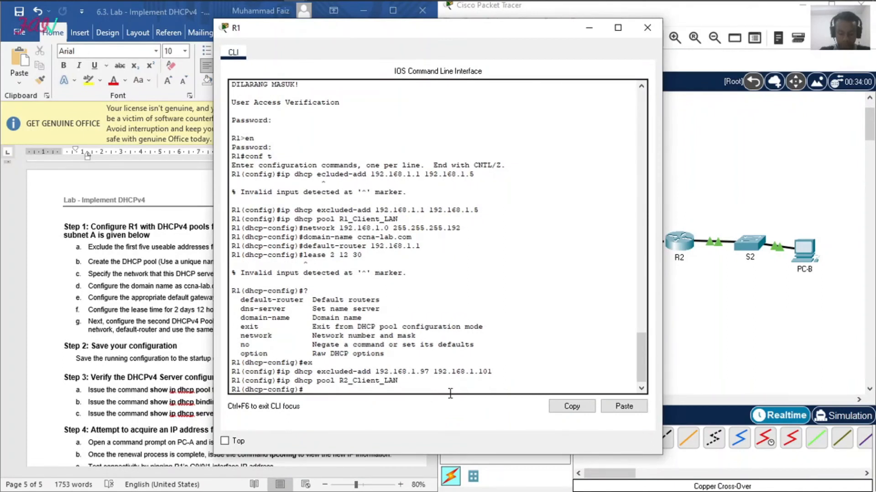
Step: Set the R2_Client_LAN pool's network to 192.168.1.96 with the mask 255.255.255.240
type("netw 192.168")
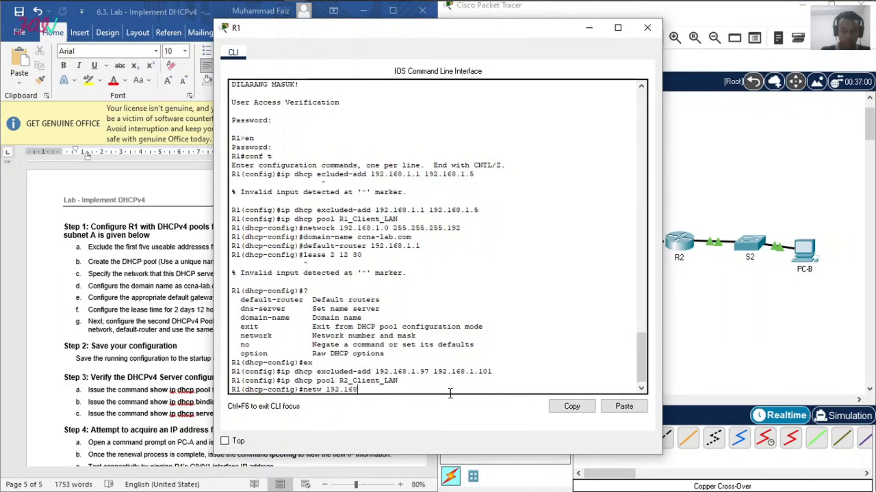
type(".1.")
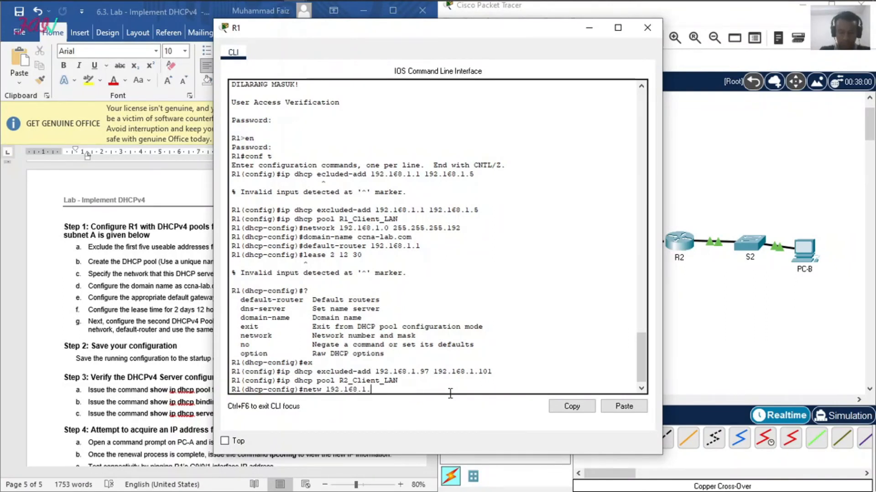
type("96")
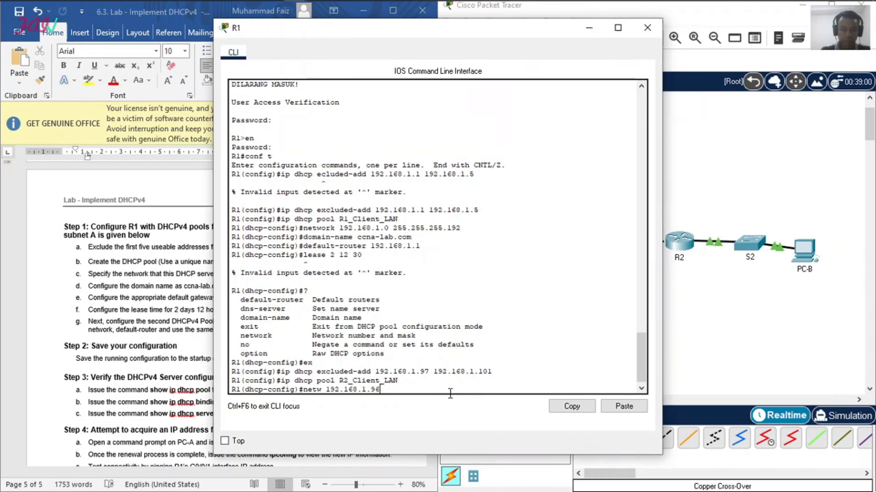
type(" 255.255")
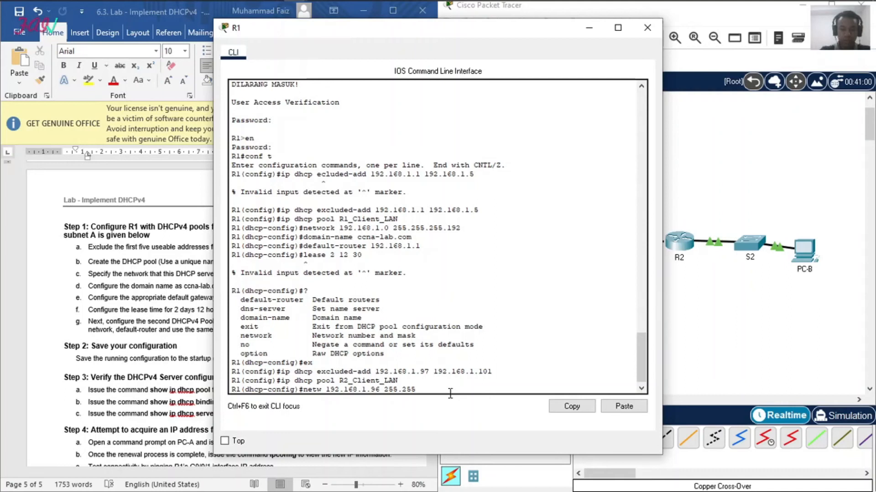
type(".255.")
type("240")
key("Return")
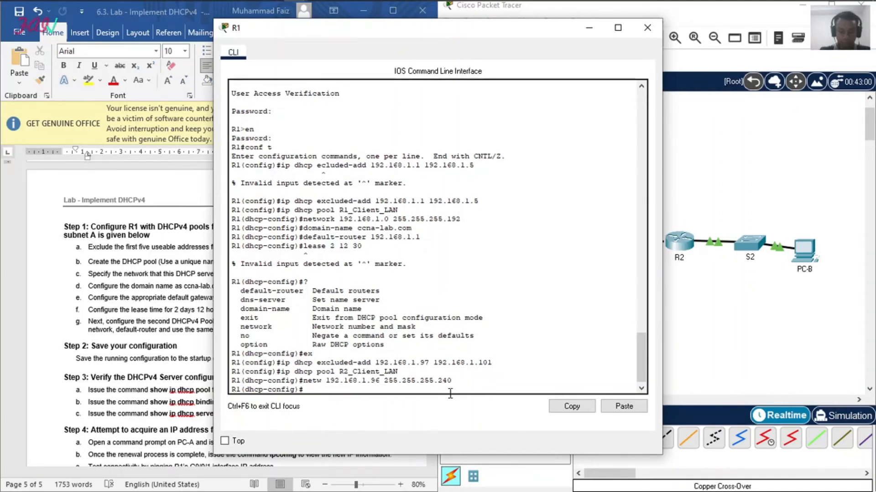
Step: Set the default router of the R2_Client_LAN pool to 192.168.1.97
type("default-router ")
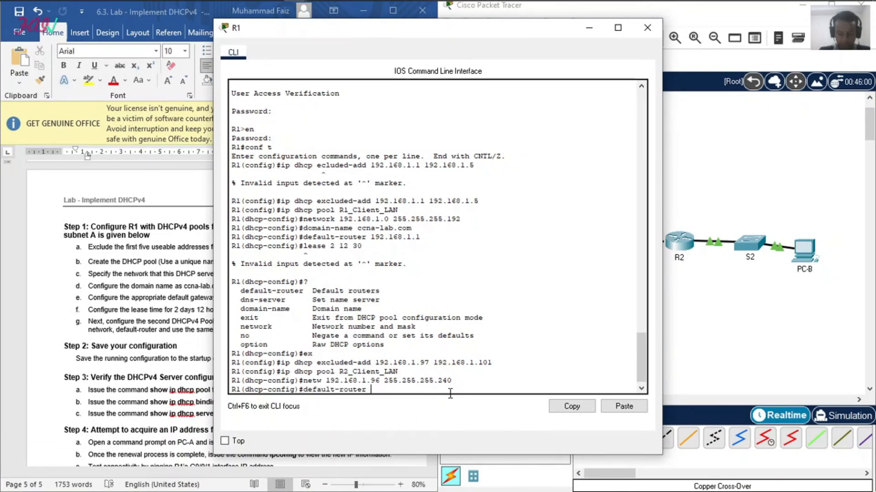
type("192.")
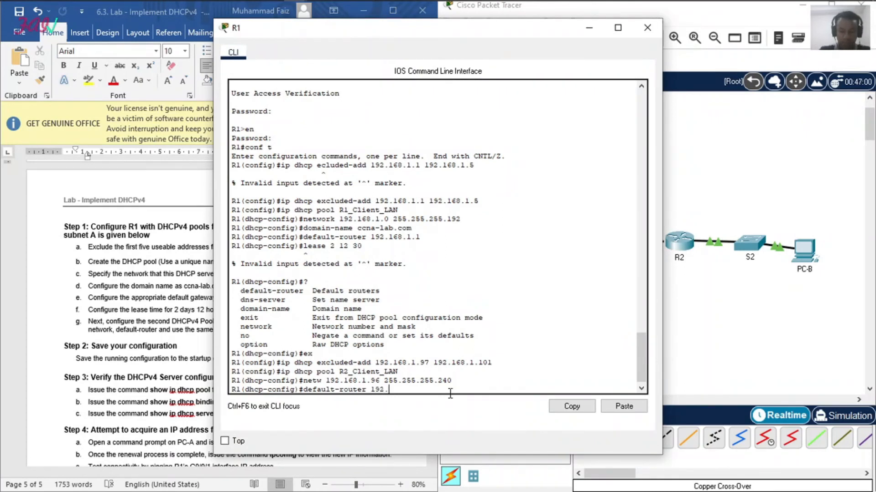
type("168")
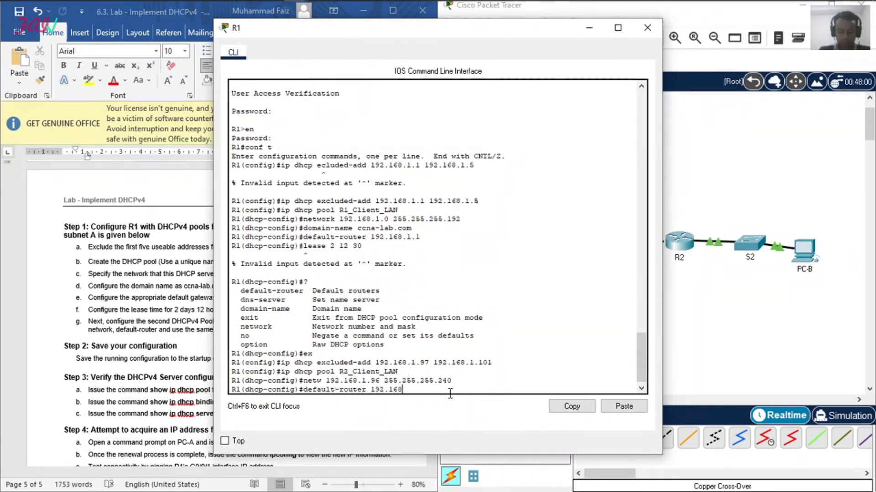
type(".1.97")
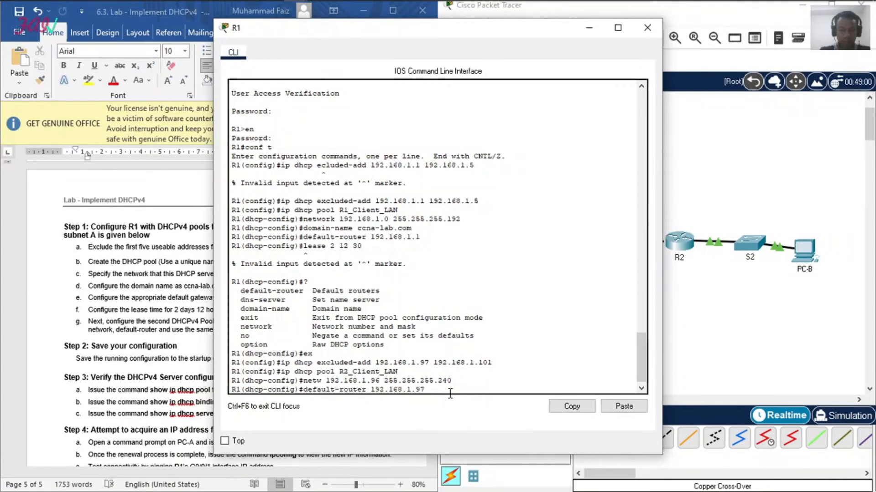
key("Return")
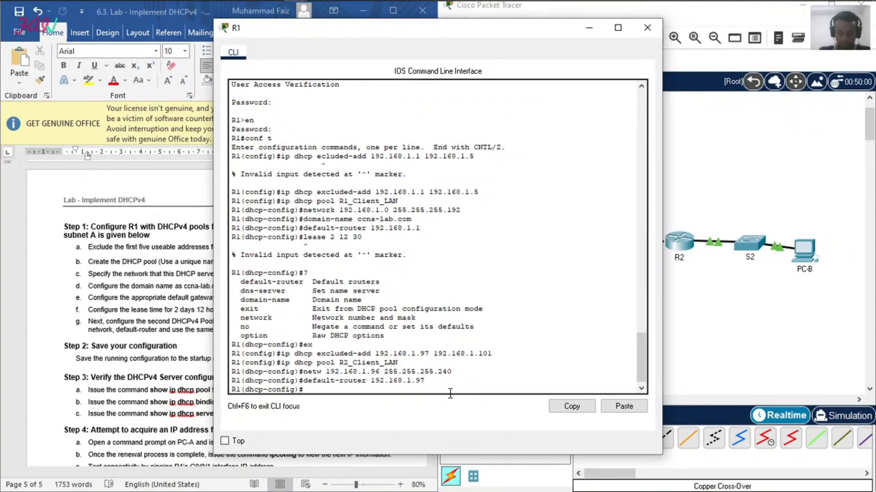
Step: Set the domain name of the R2_Client_LAN pool to ccna-lab.com and end R1's configuration session
type("d")
type("oma")
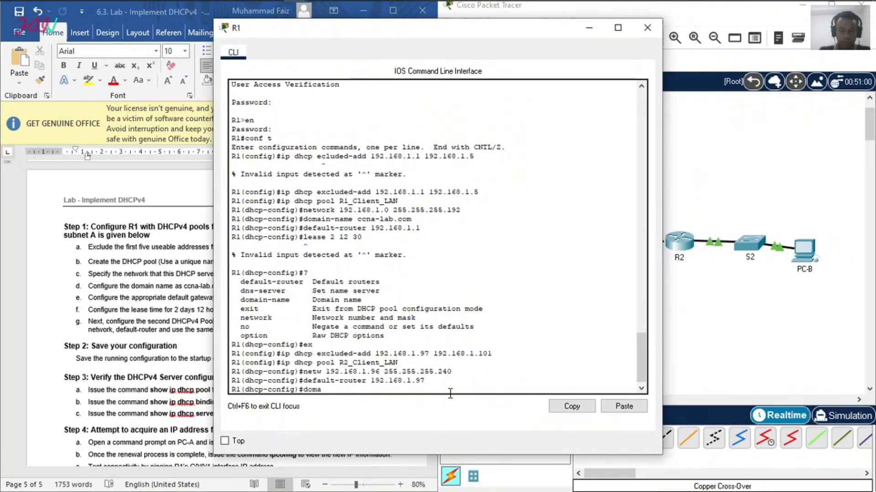
type("in-name ccna-a")
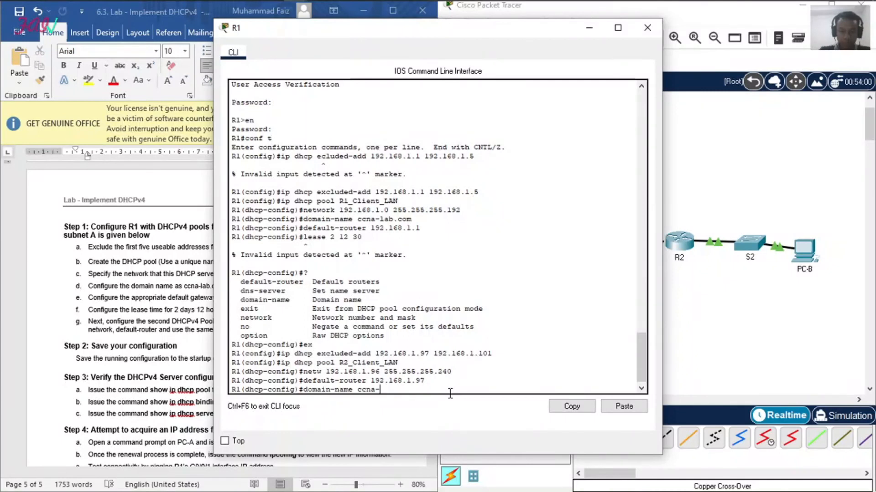
type(".com")
key("Return")
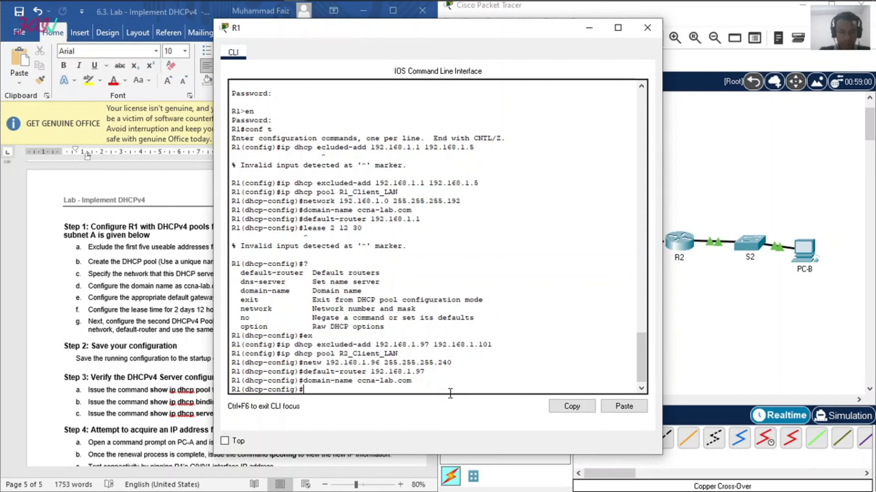
key("Return")
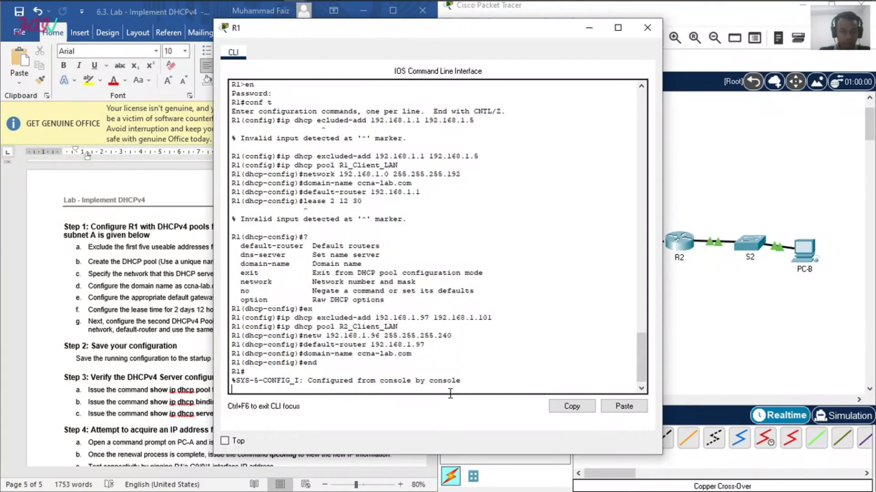
left_click(147, 362)
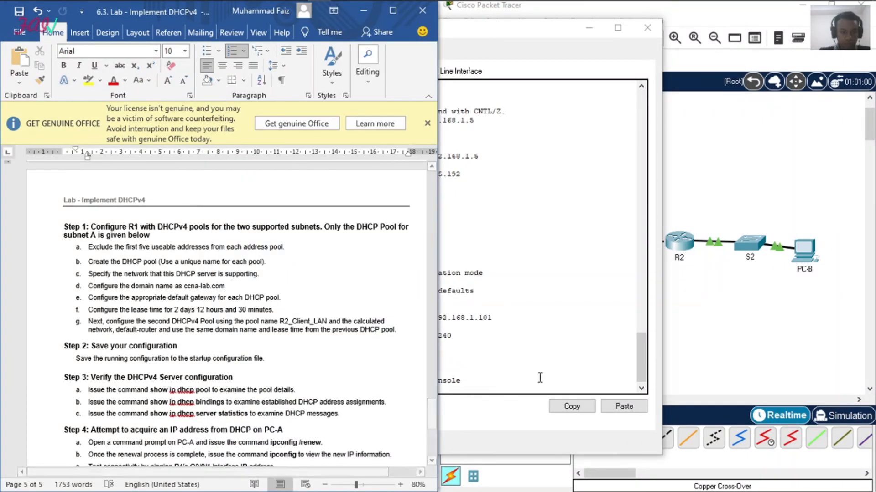
left_click(497, 402)
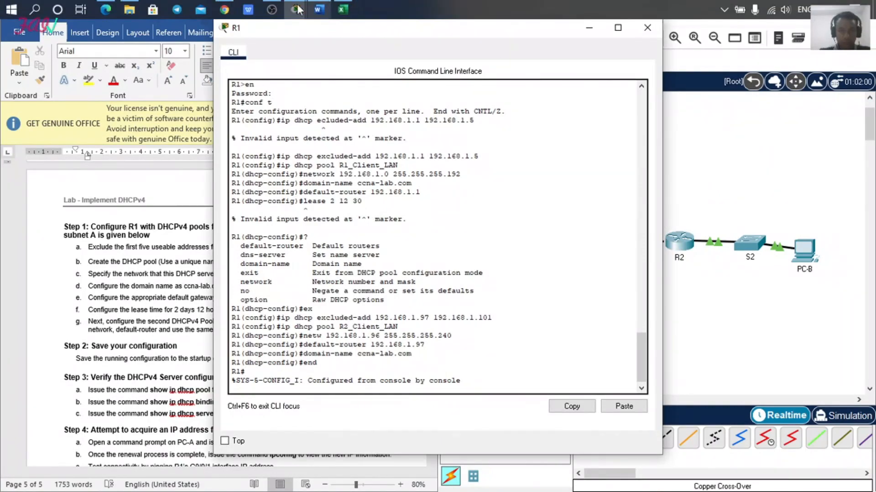
left_click(272, 6)
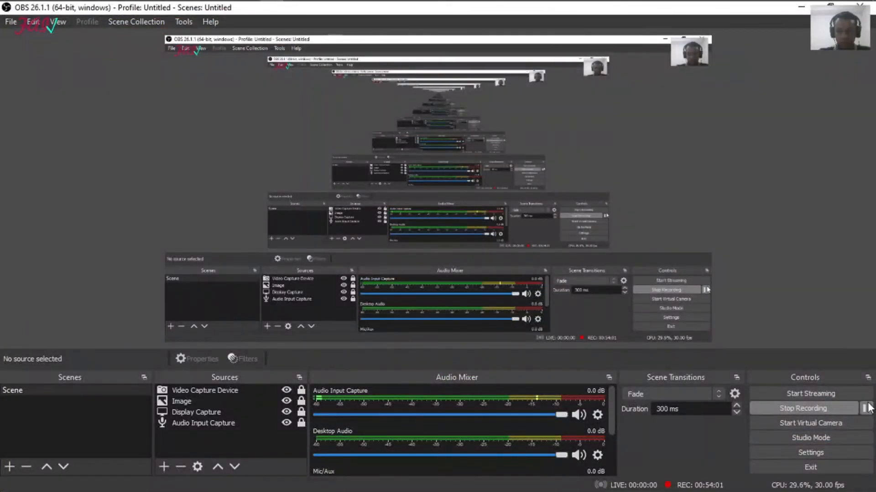
left_click(801, 6)
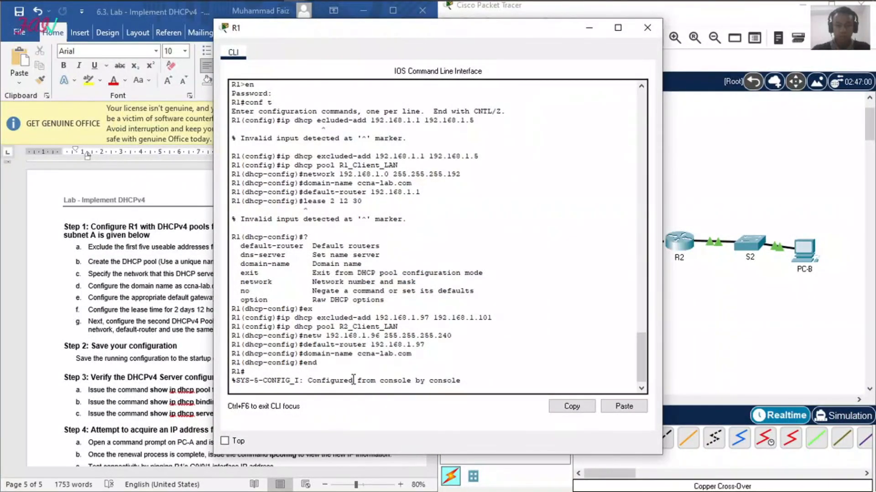
Step: Save R1's running configuration to the startup configuration, accepting the default destination filename startup-config
type("cop")
key("Return")
key("Return")
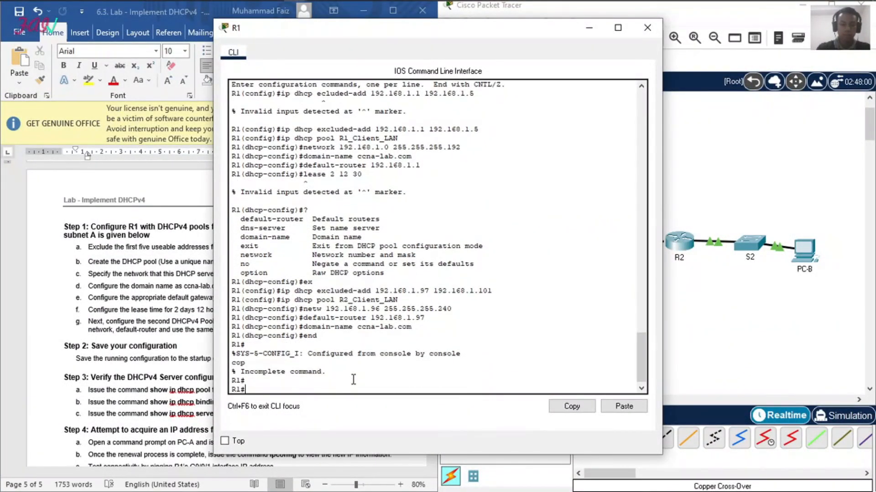
type("copy run start")
key("Return")
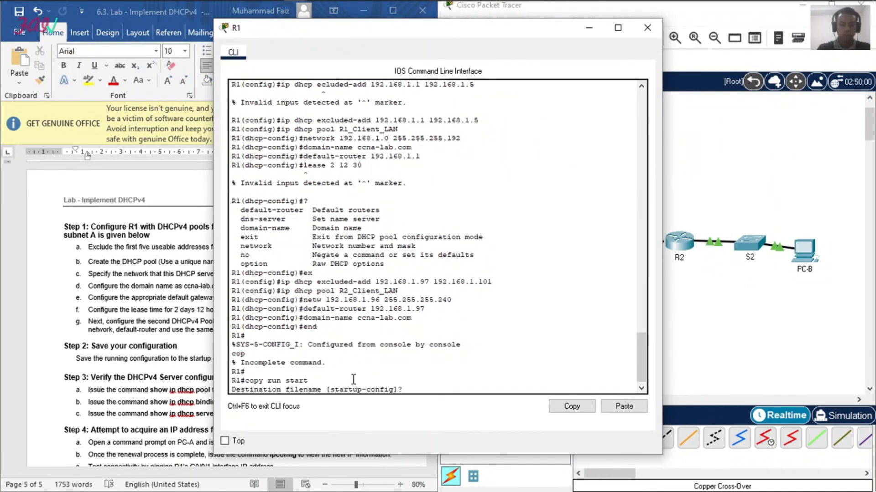
key("Return")
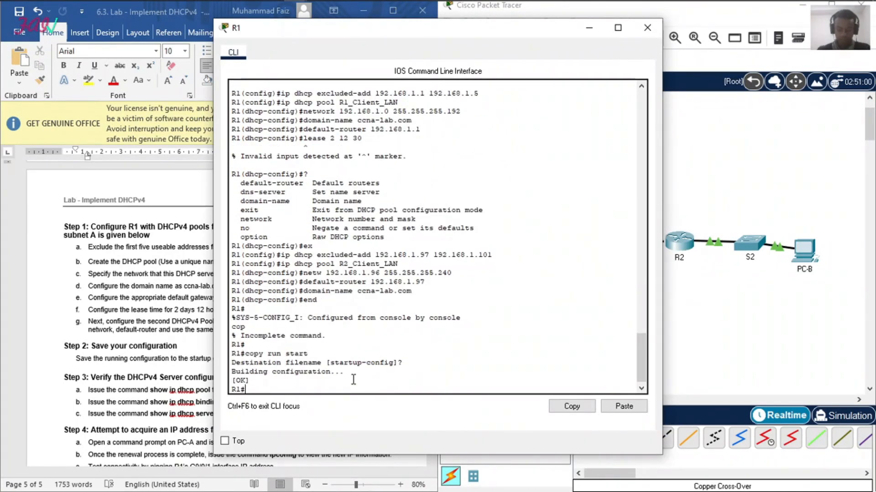
Step: Check which DHCPv4 server verification commands the lab document asks for, and return to R1's console
left_click(131, 200)
scroll(128, 310, "down", 6)
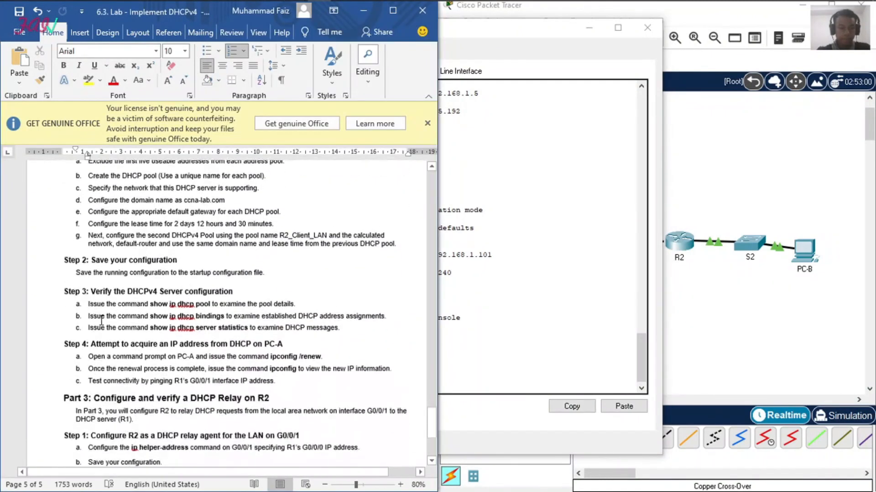
scroll(128, 310, "down", 1)
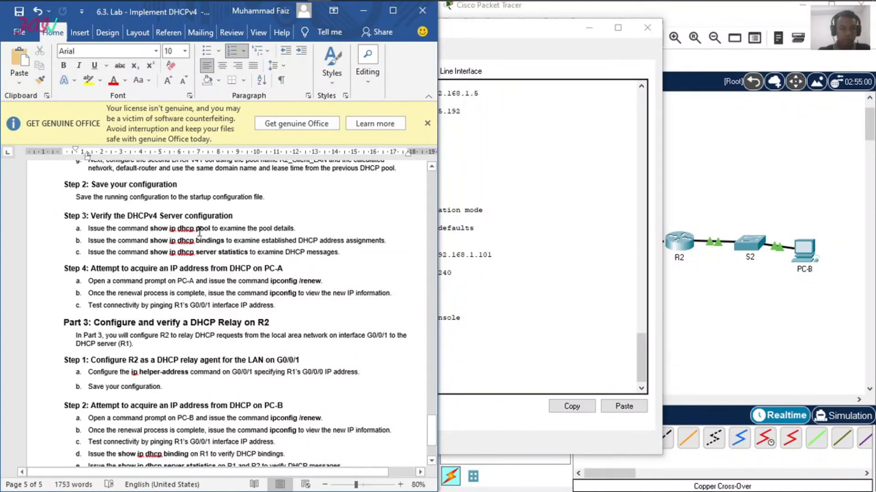
left_click(508, 348)
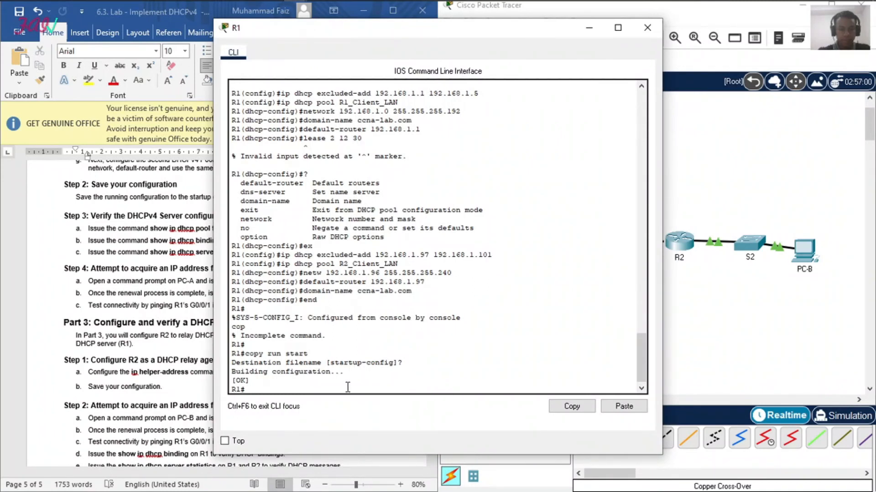
Step: Display the details of R1's DHCP pools with show ip dhcp pool and examine the R2_Client_LAN address range
type("show ip")
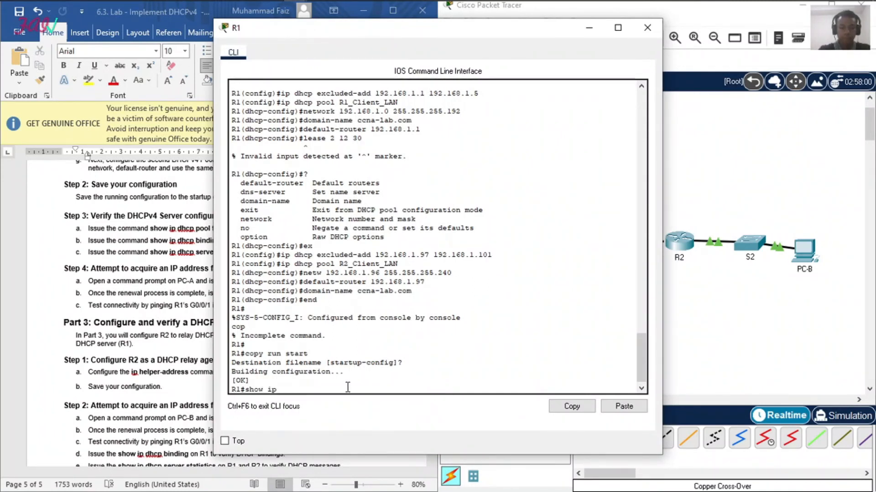
type(" dhcp")
key("Return")
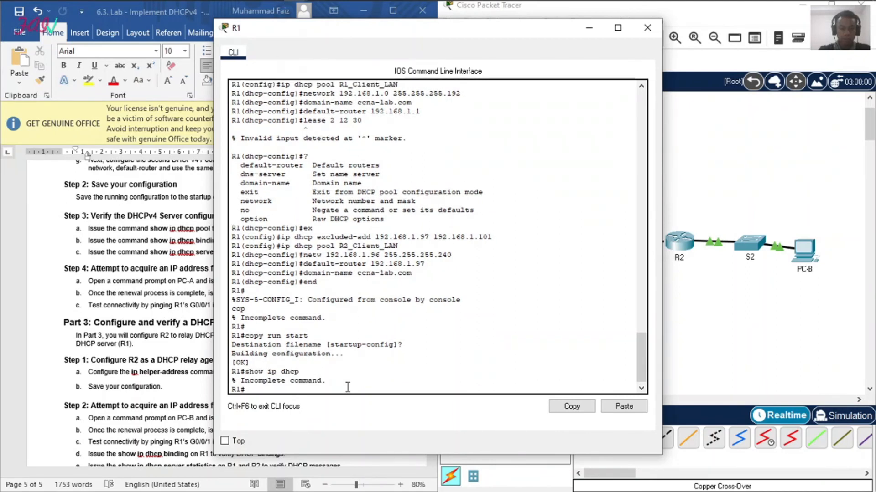
left_click(151, 281)
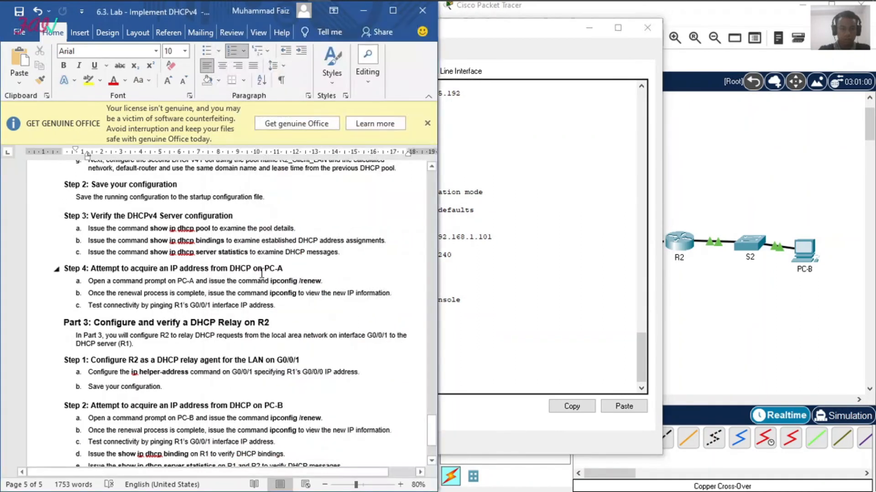
left_click(468, 361)
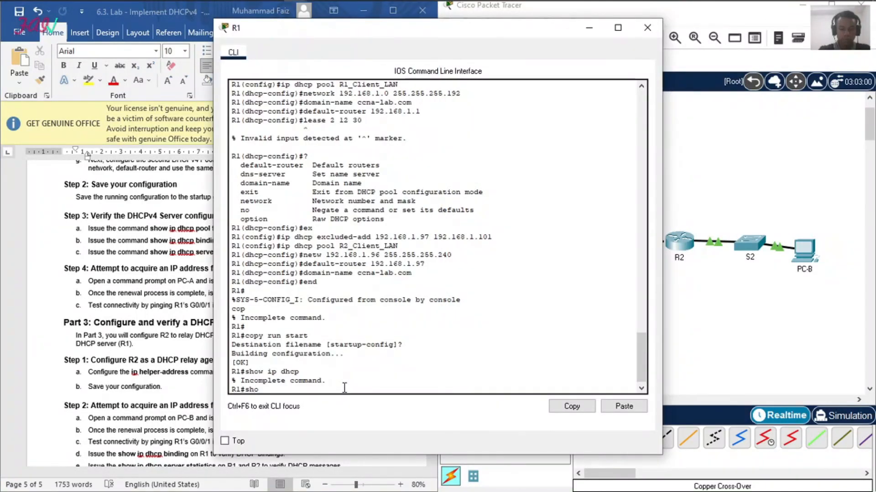
type("show ip dhcp pool")
key("Return")
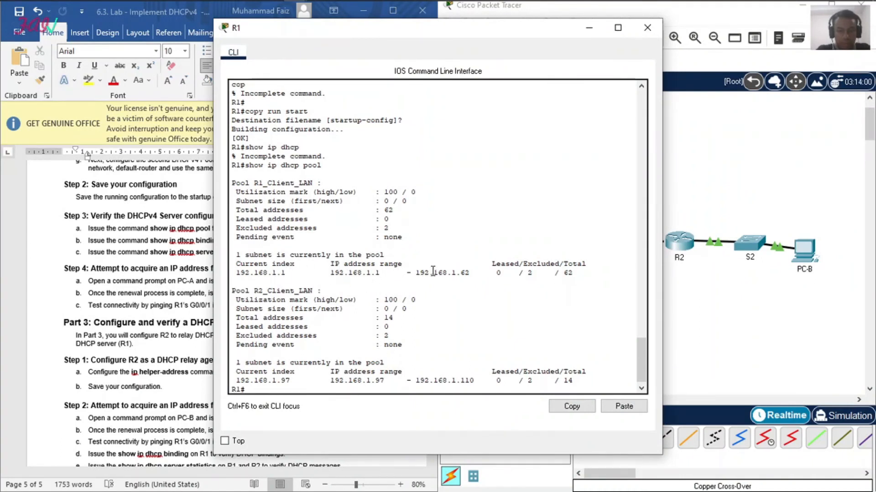
left_click_drag(358, 379, 446, 380)
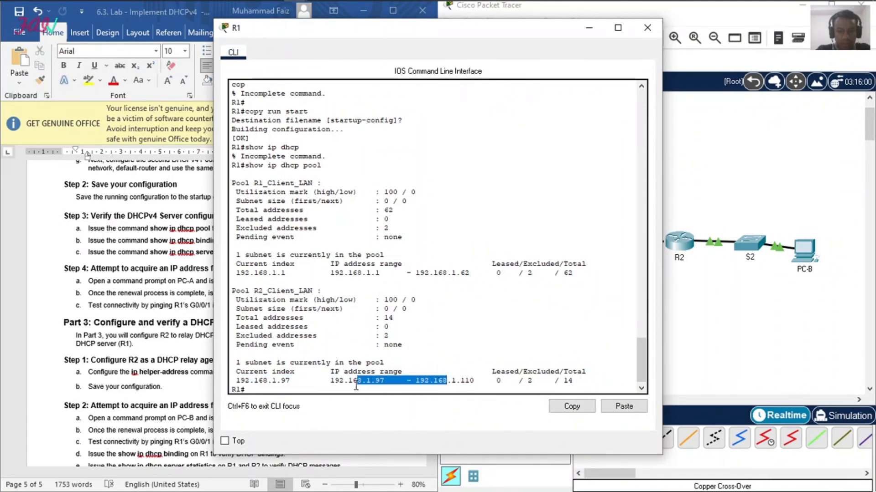
left_click(356, 385)
Step: Check the lab document's next verification command and list R1's DHCP address assignments with show ip dhcp binding
left_click(84, 288)
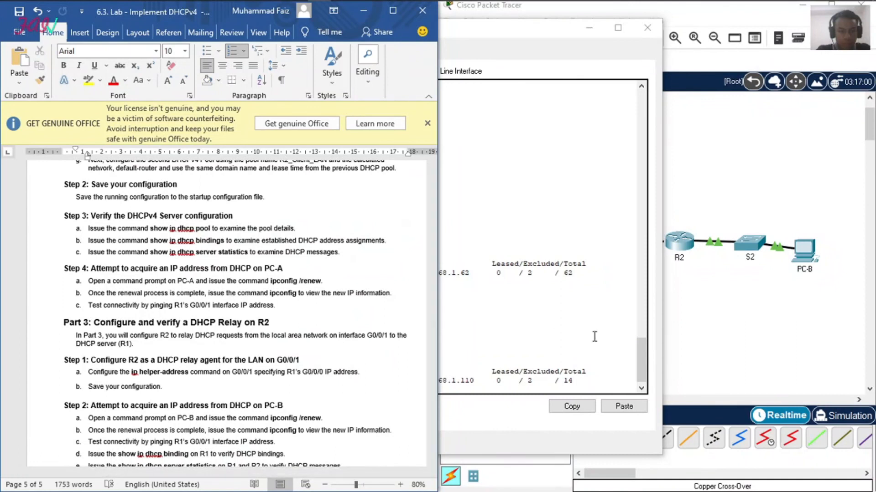
left_click(496, 340)
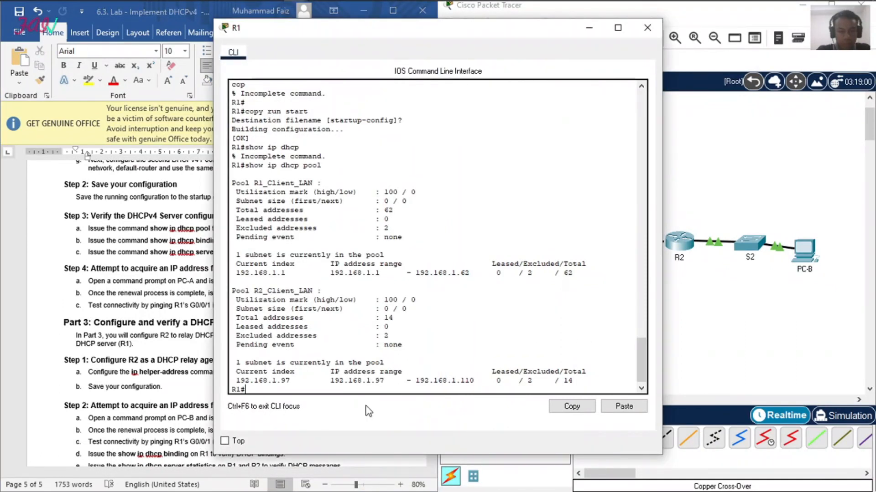
type("show i")
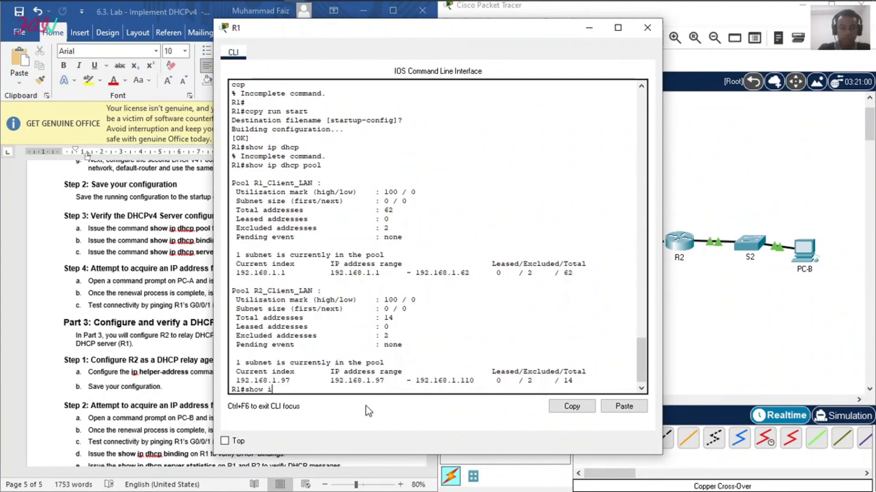
type("p dhcp bindings")
key("Return")
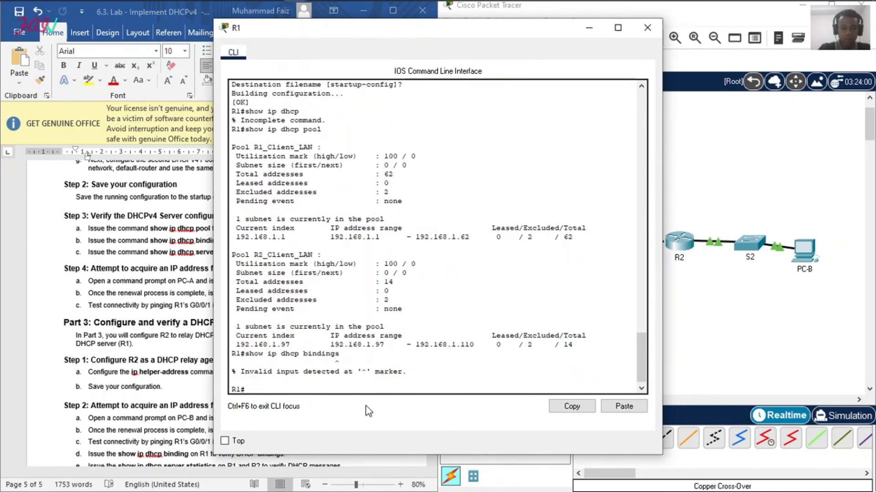
key("Up")
key("BackSpace")
key("Return")
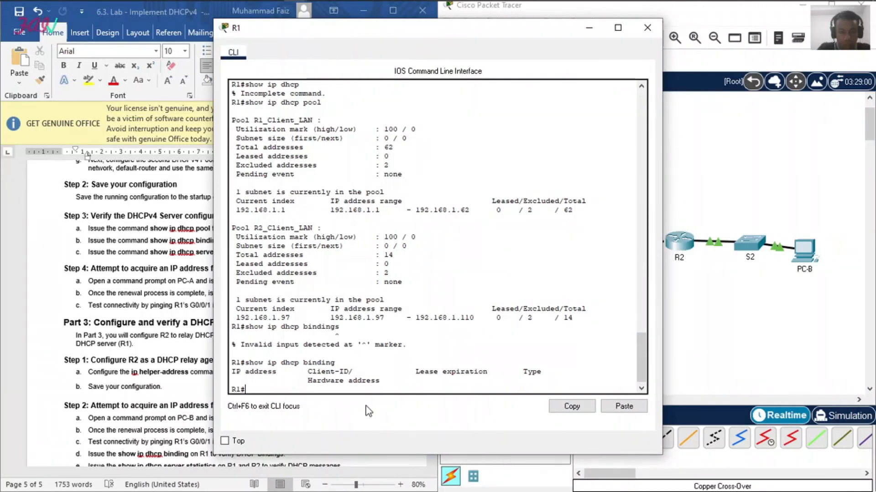
Step: Query the options available after show ip dhcp binding on R1 and run the command again
type("show ip dhcp binding ?")
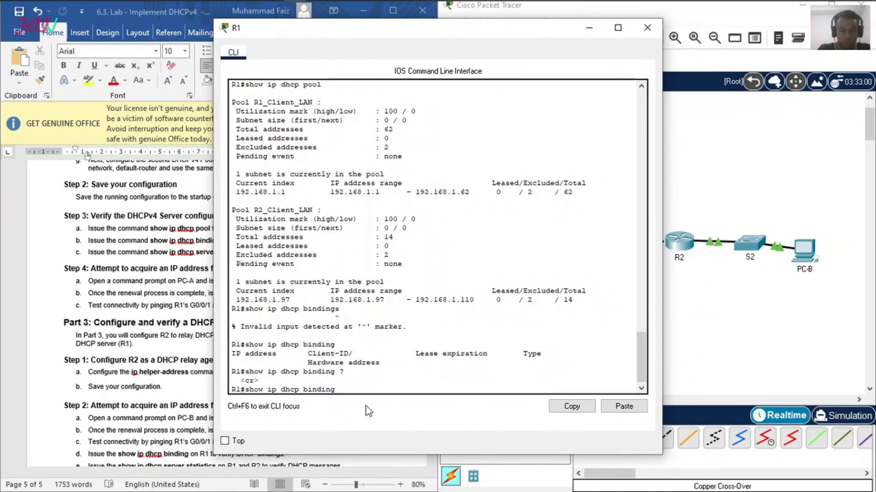
key("Return")
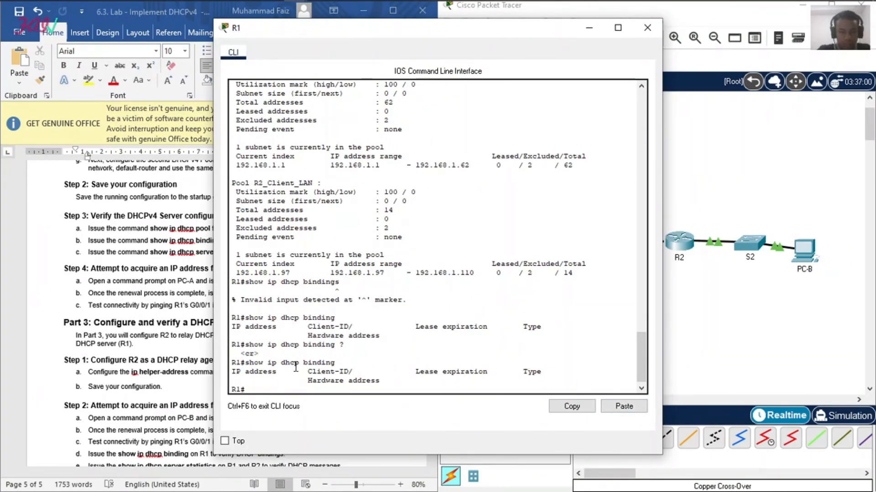
Step: Copy show ip dhcp server statistics from the lab document and try to run it on R1
left_click(117, 253)
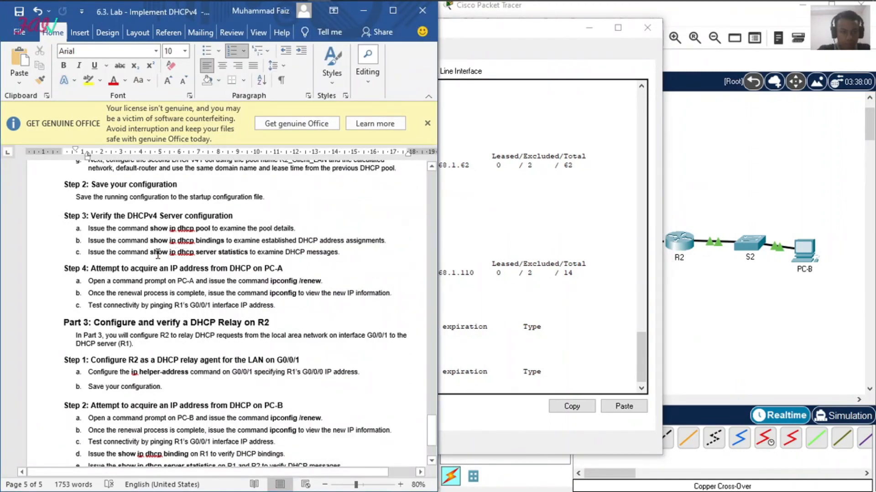
left_click_drag(151, 253, 189, 244)
left_click(167, 253)
double_click(145, 253)
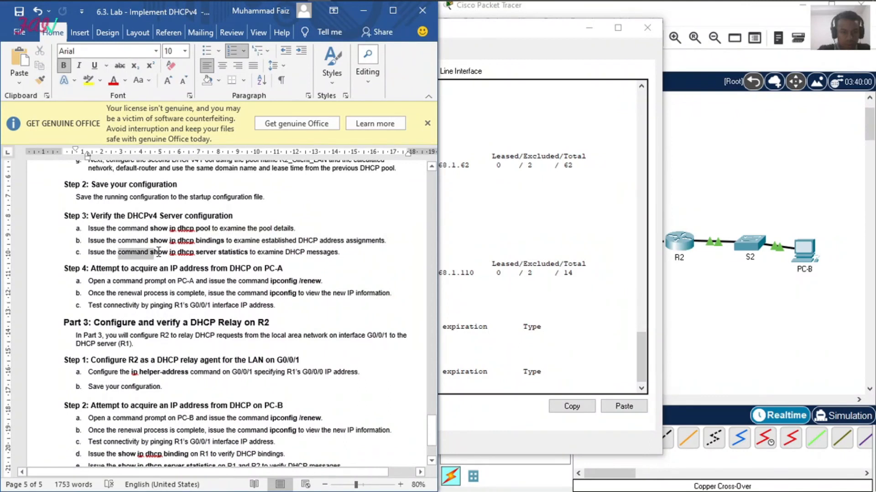
left_click(153, 252)
left_click_drag(153, 252, 243, 254)
key("super+c")
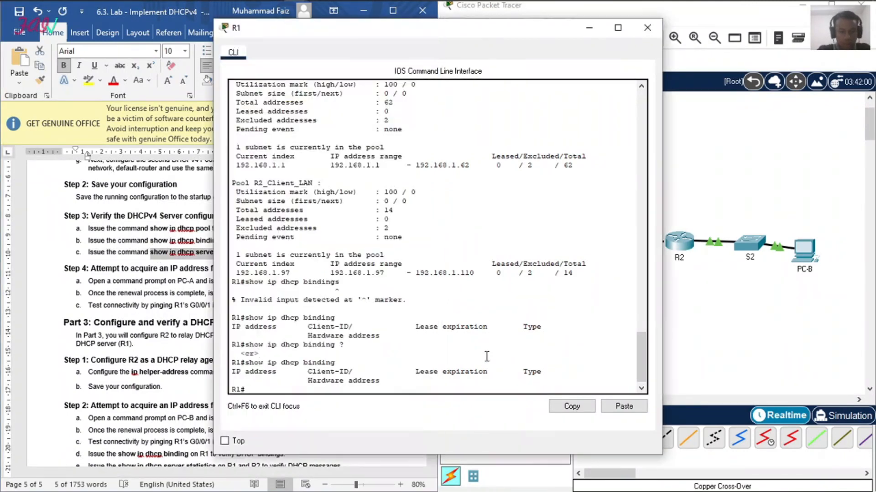
left_click(440, 378)
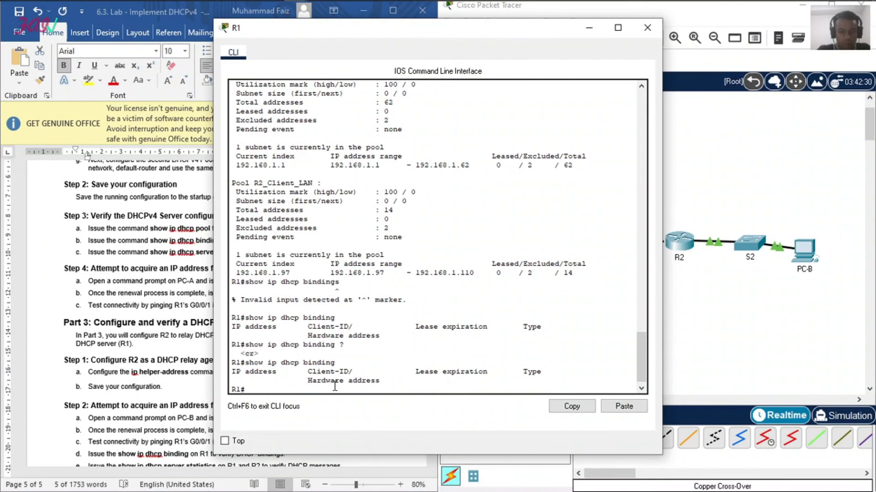
left_click(622, 407)
key("Return")
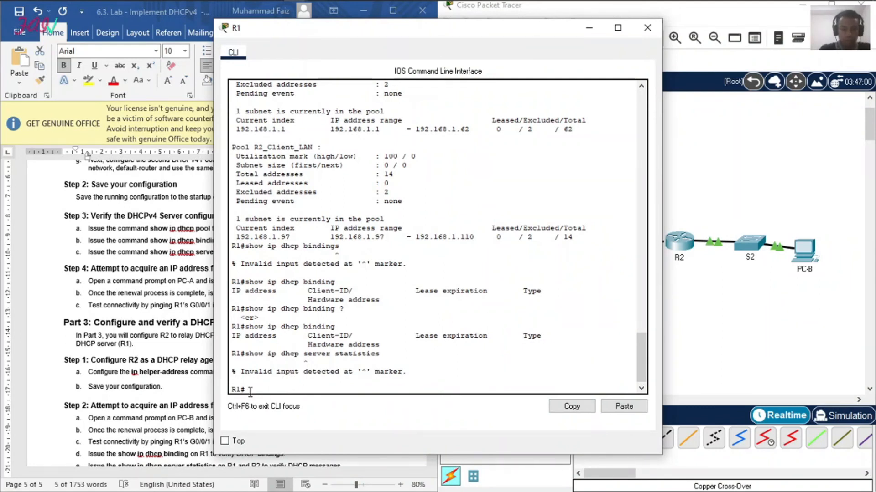
Step: List the subcommands R1 supports under show ip dhcp using the built-in help
type("show ip")
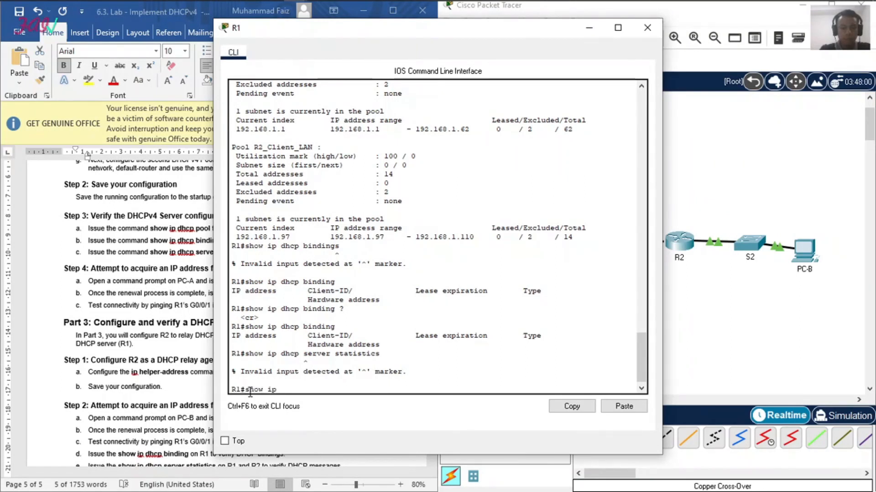
type(" dhcp ?")
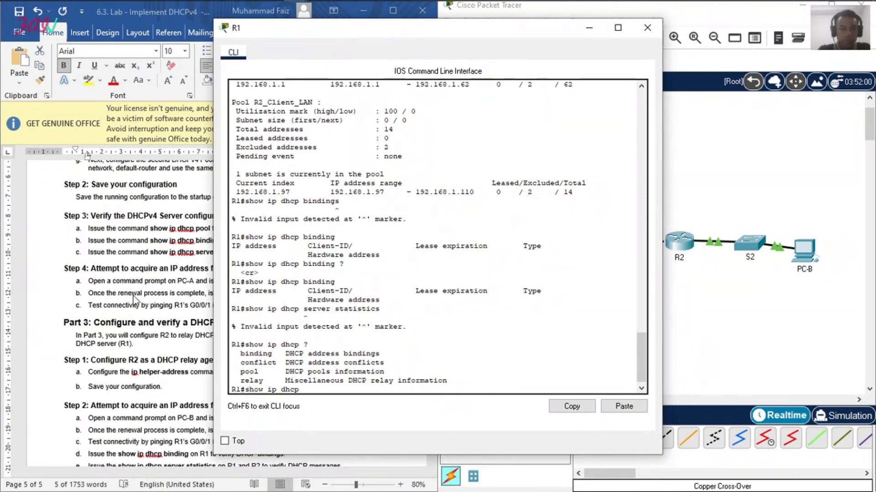
Step: Read the lab's PC-A instructions, open PC-A's command prompt and request a DHCP address with ipconfig /renew
left_click(155, 344)
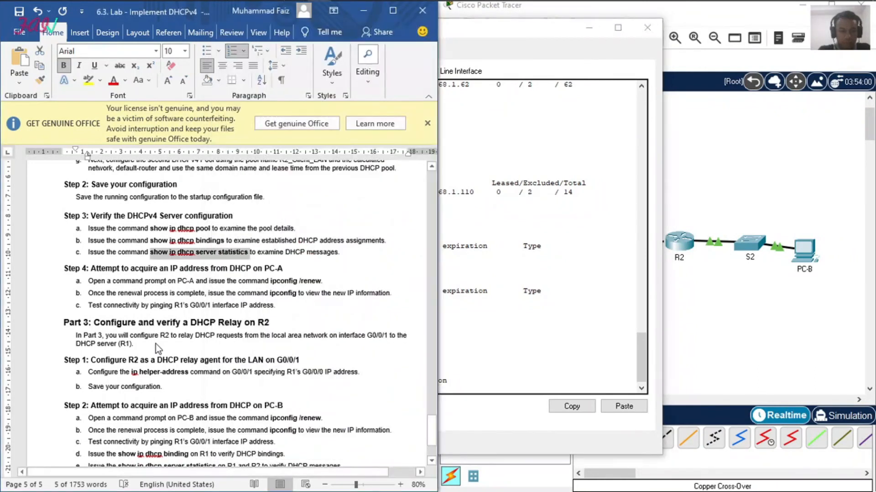
scroll(157, 327, "down", 1)
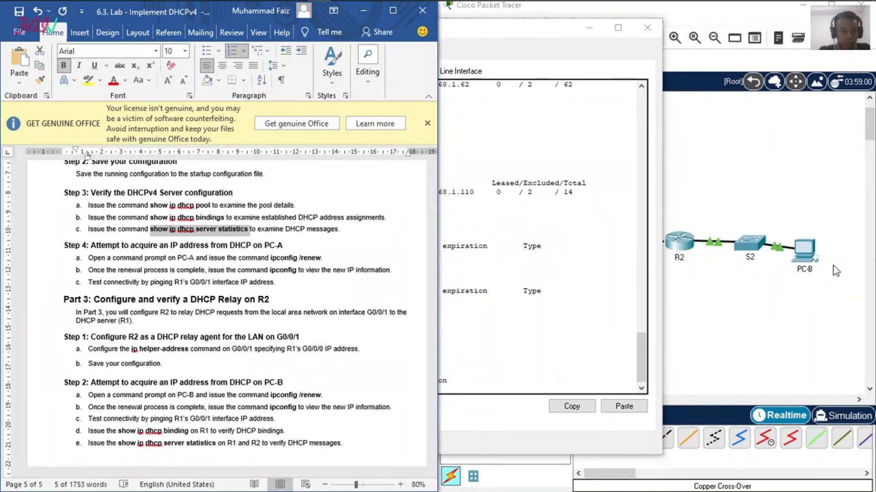
left_click(716, 161)
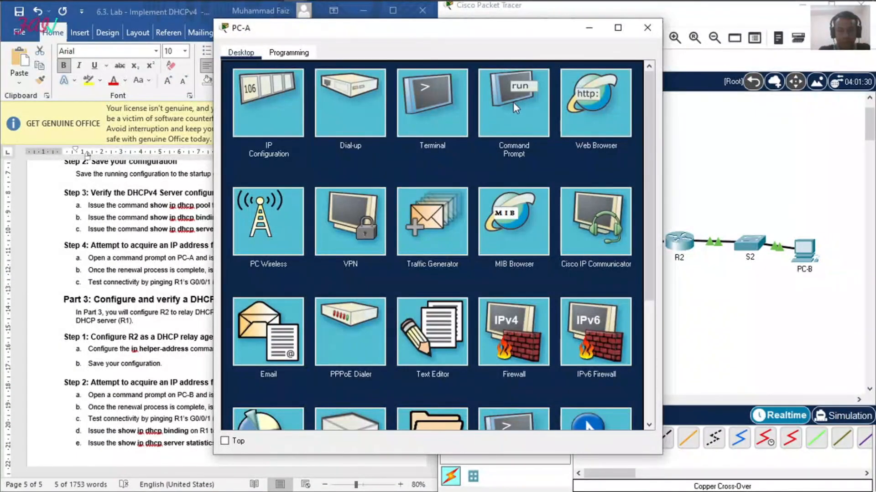
left_click(513, 102)
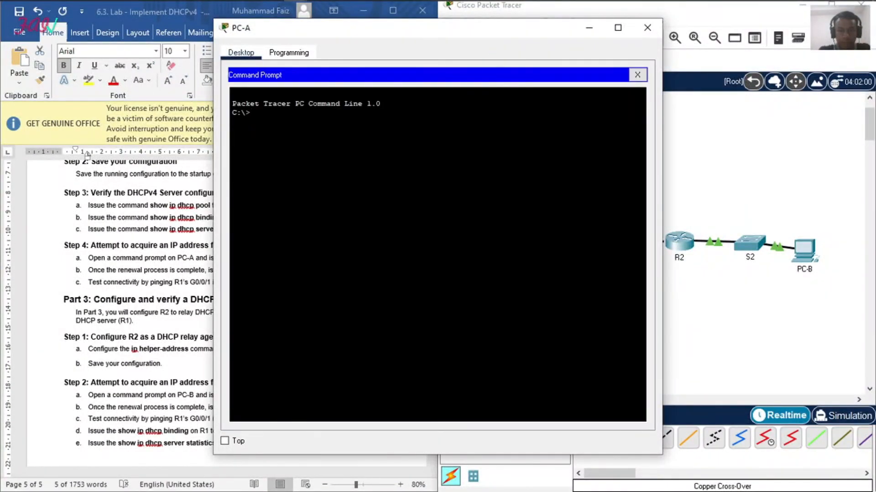
left_click_drag(407, 37, 551, 40)
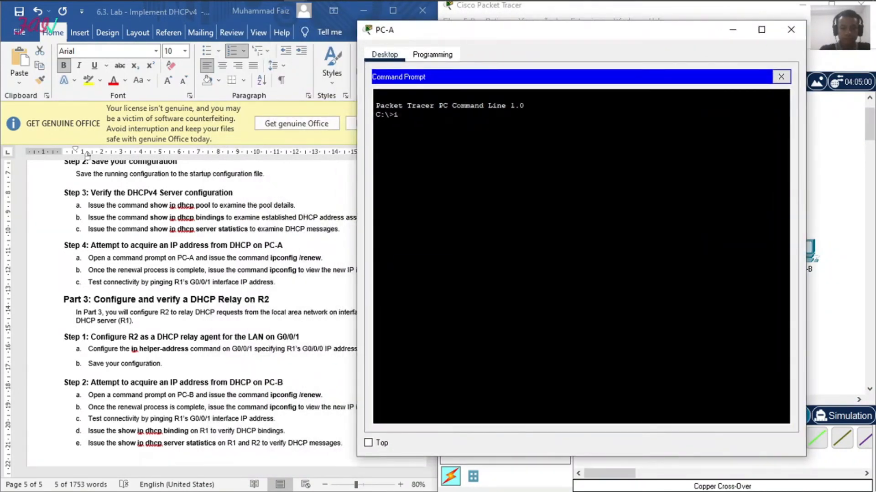
type("/renew")
key("Return")
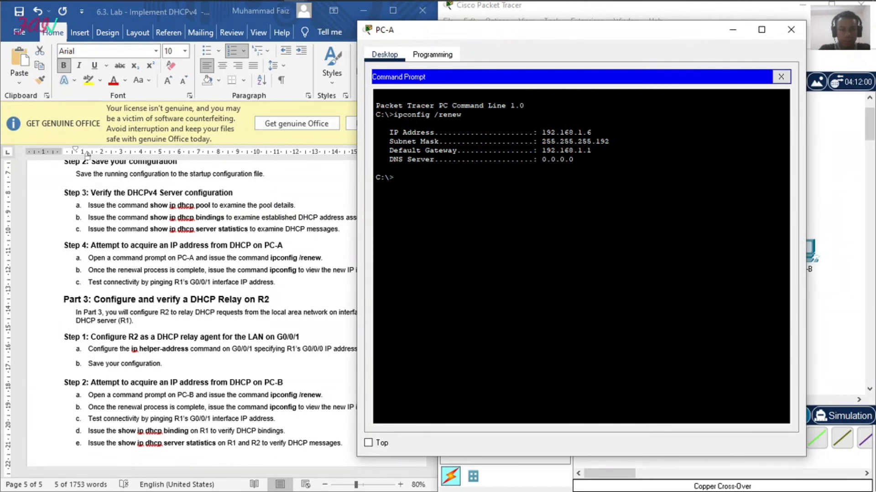
Step: View PC-A's new IP information with ipconfig as the lab document asks, and close the PC-A window
left_click(329, 218)
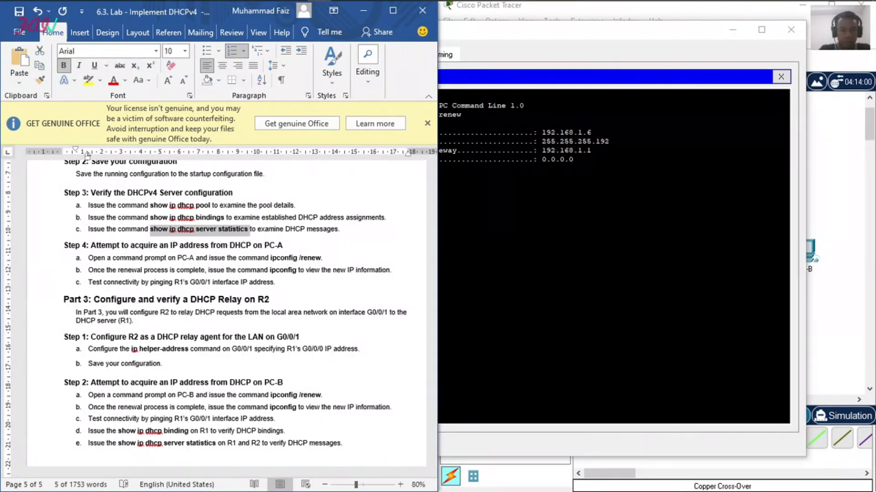
key("alt+Tab")
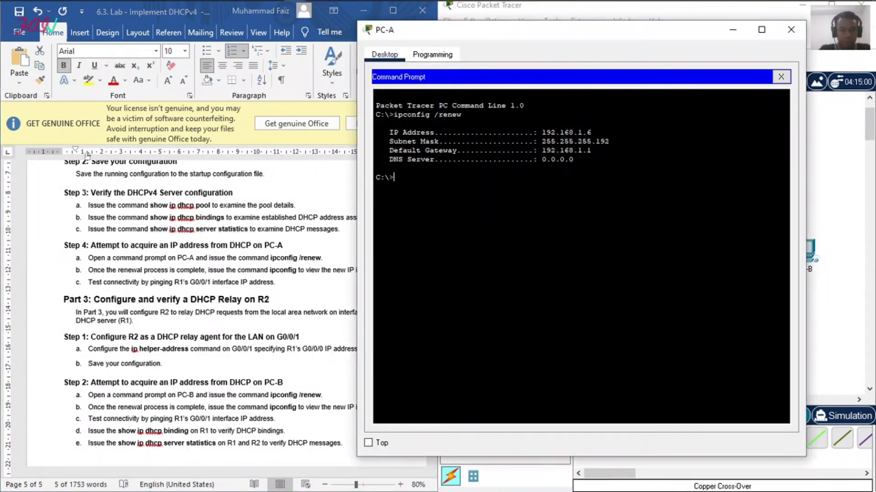
type("ipco")
type("nfi")
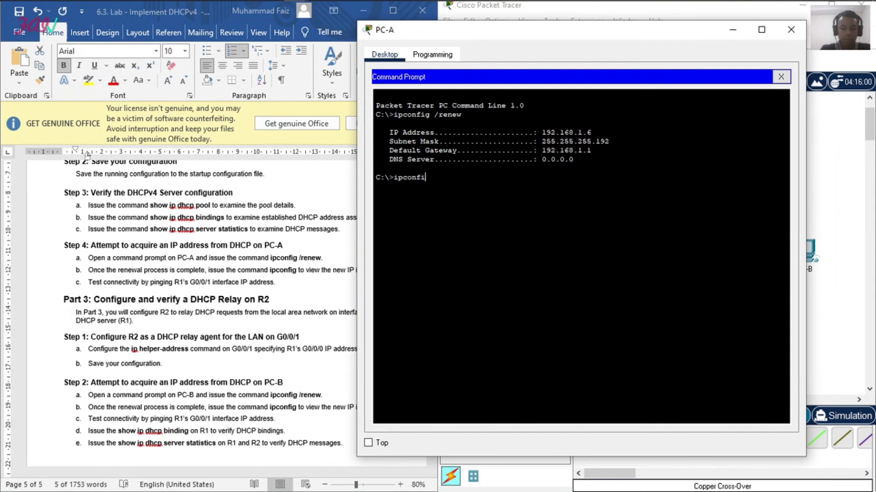
type("g")
key("Return")
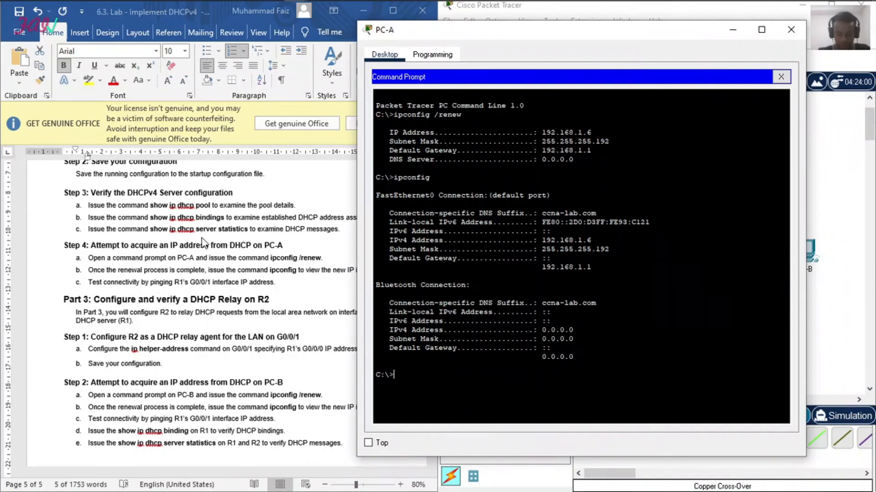
left_click_drag(806, 181, 809, 181)
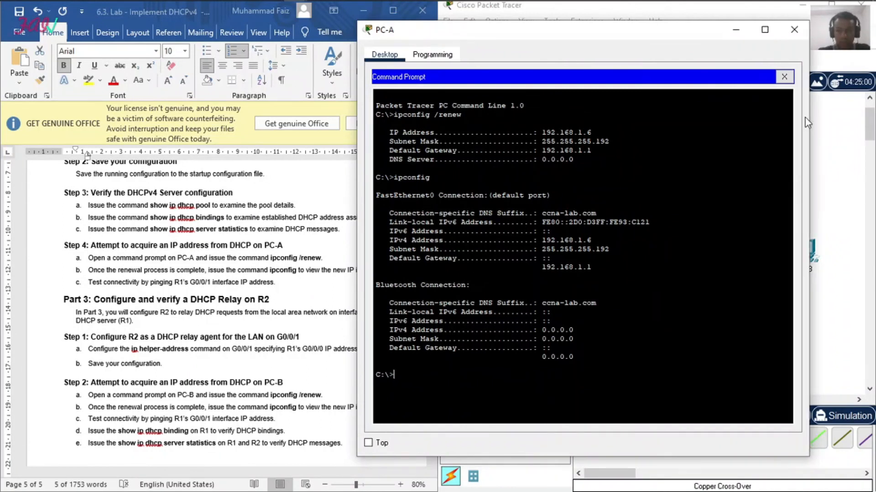
left_click(793, 29)
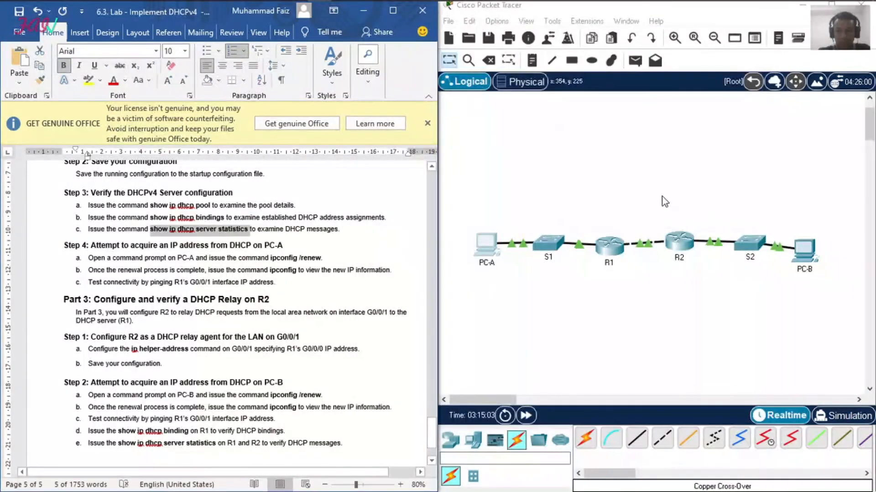
left_click(614, 247)
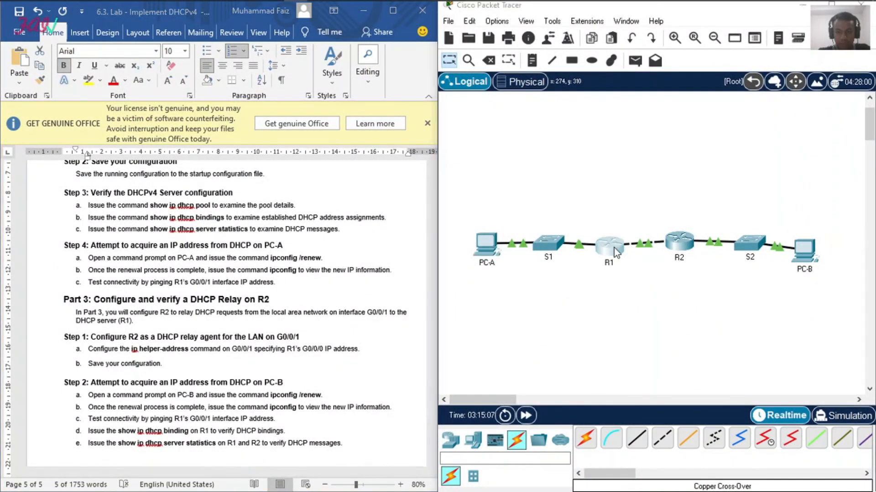
left_click(647, 27)
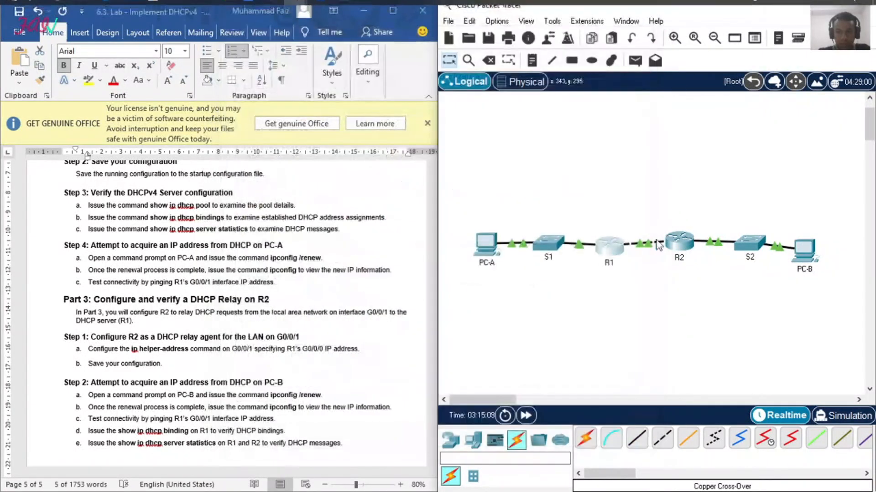
mouse_move(612, 253)
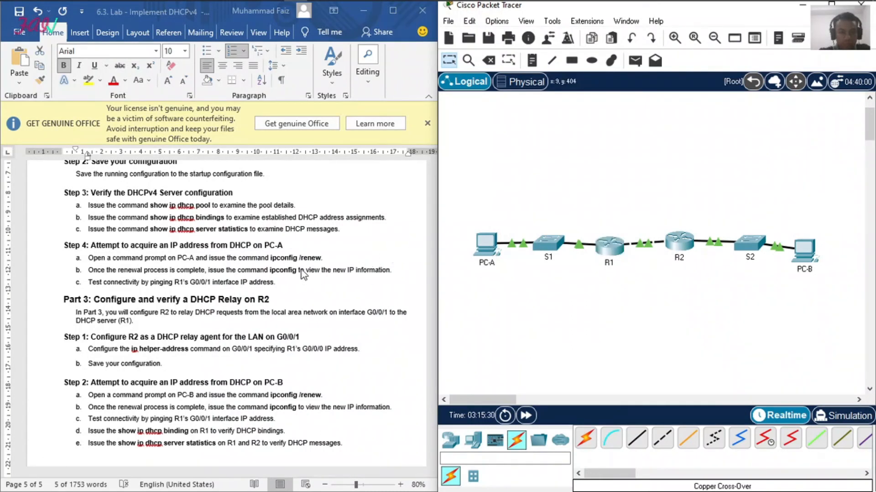
Step: Open R2's command line, log in with the console password and enter privileged EXEC mode with the enable password
scroll(301, 272, "down", 3)
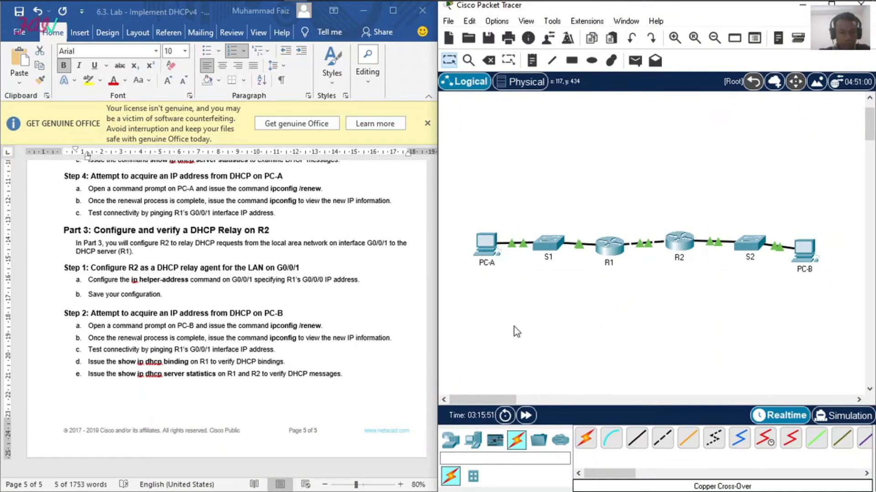
left_click(679, 245)
key("Return")
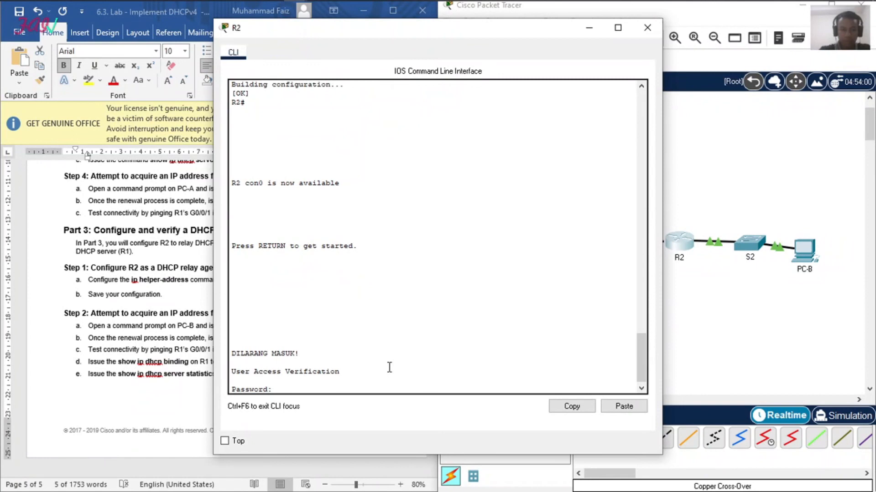
key("Return")
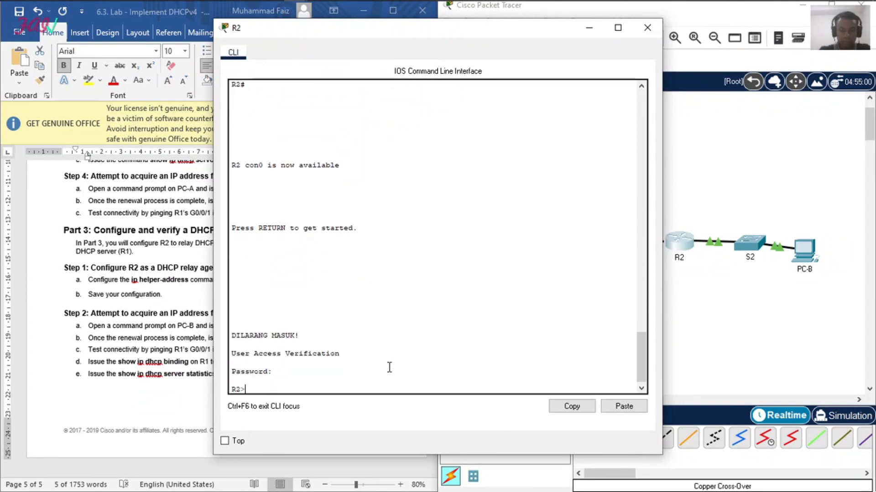
key("Return")
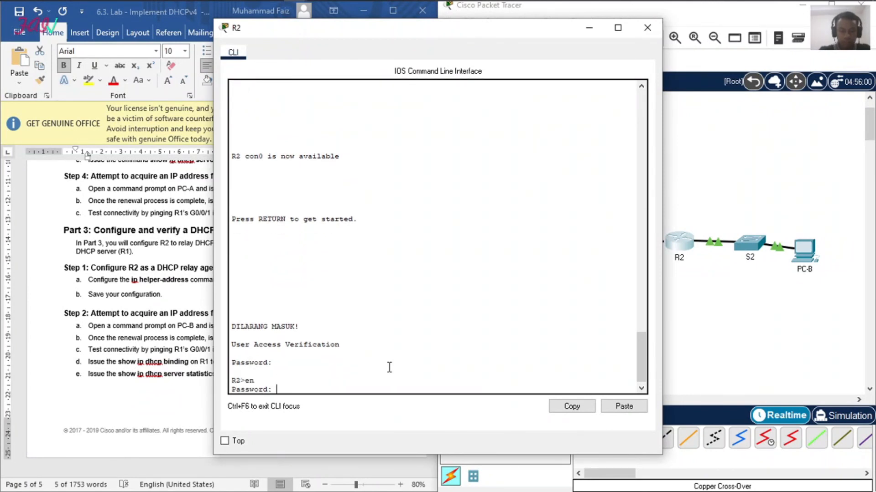
key("Return")
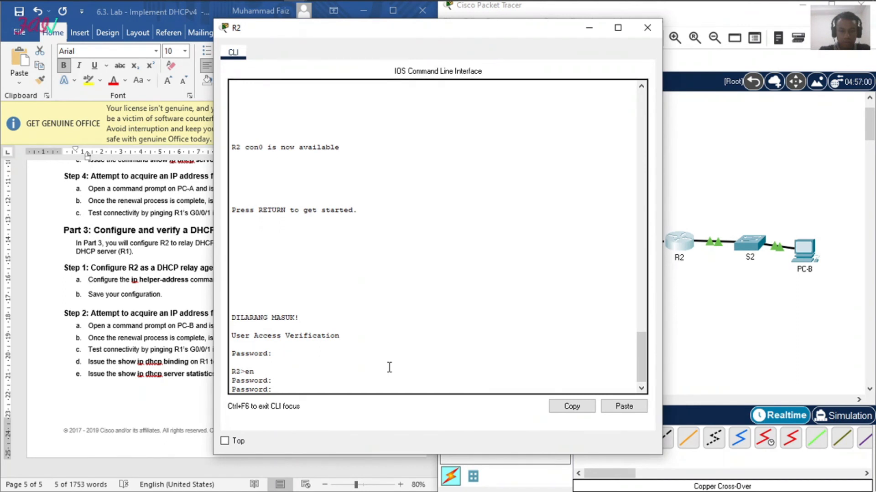
key("Return")
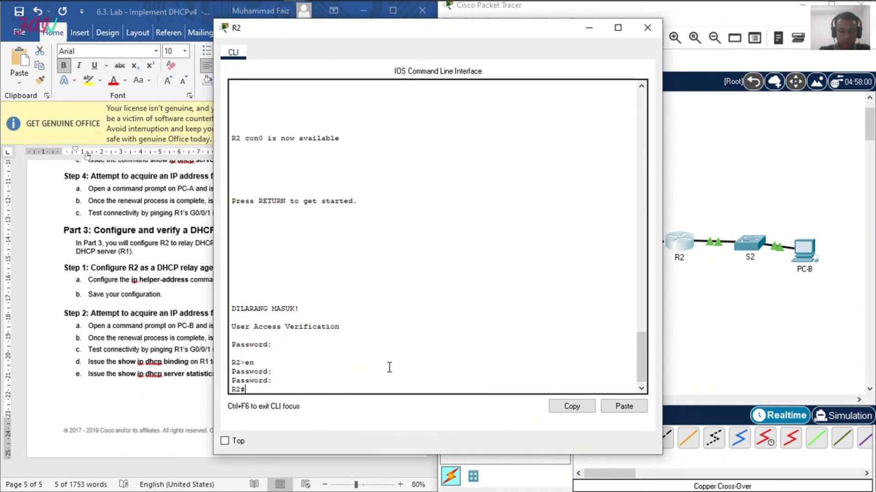
Step: In R2's configuration mode, set the IP helper address on interface gig0/0/1 to 10.0.0.1
type("conf t")
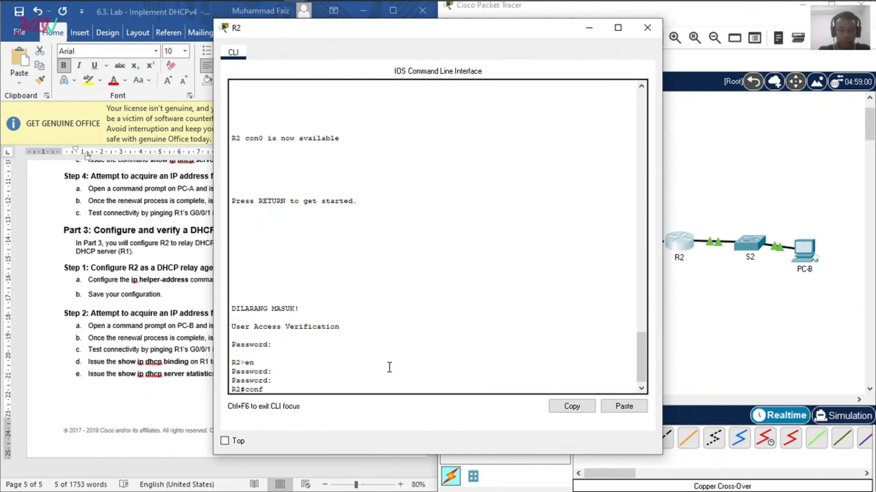
key("Return")
type("int gig")
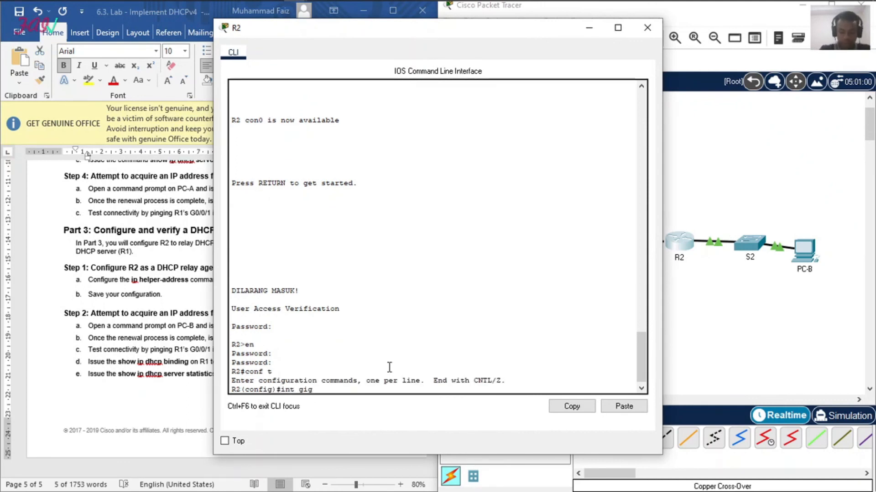
type("0/0/")
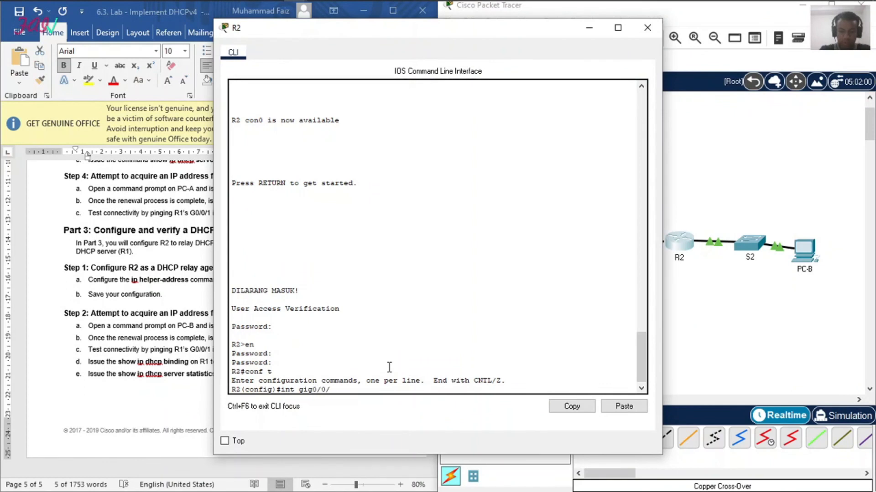
type("1")
key("Return")
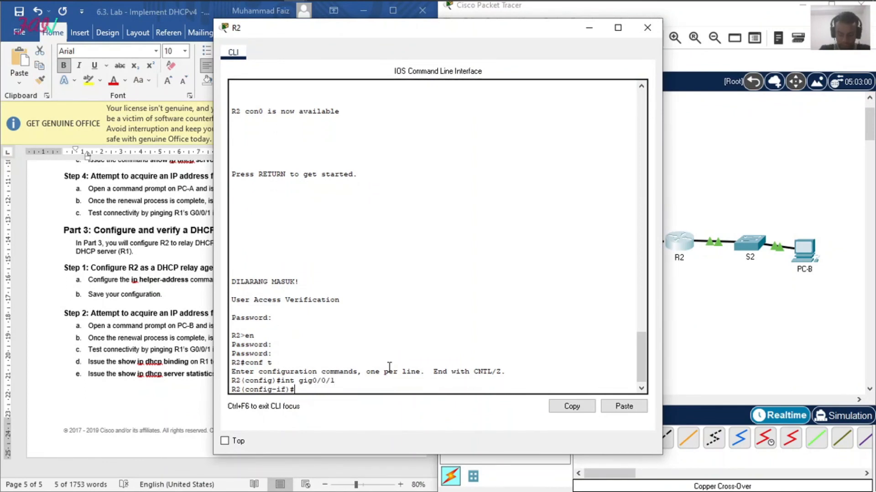
type("ip he")
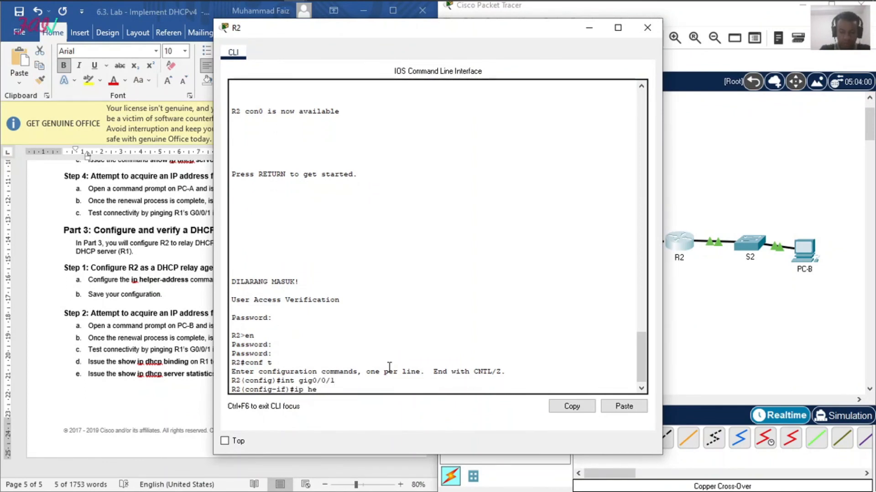
type("lper-address")
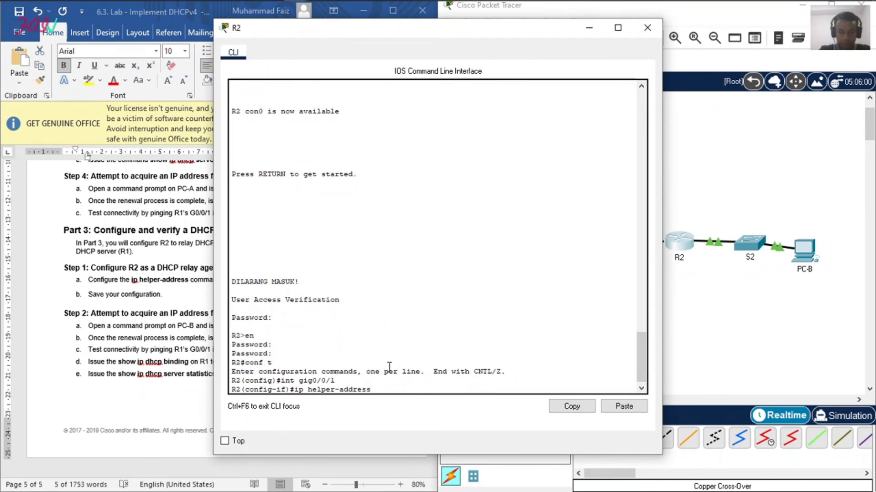
type(" 10.0.01")
key("Return")
key("Up")
type(".1")
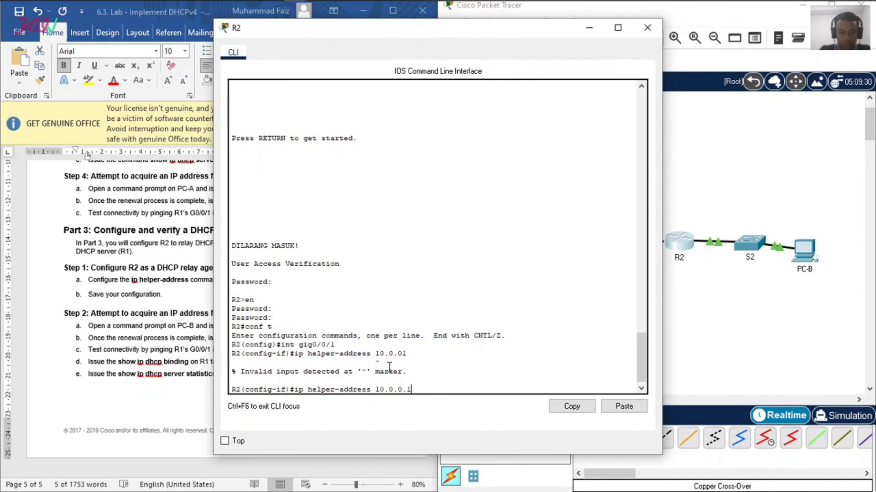
key("Return")
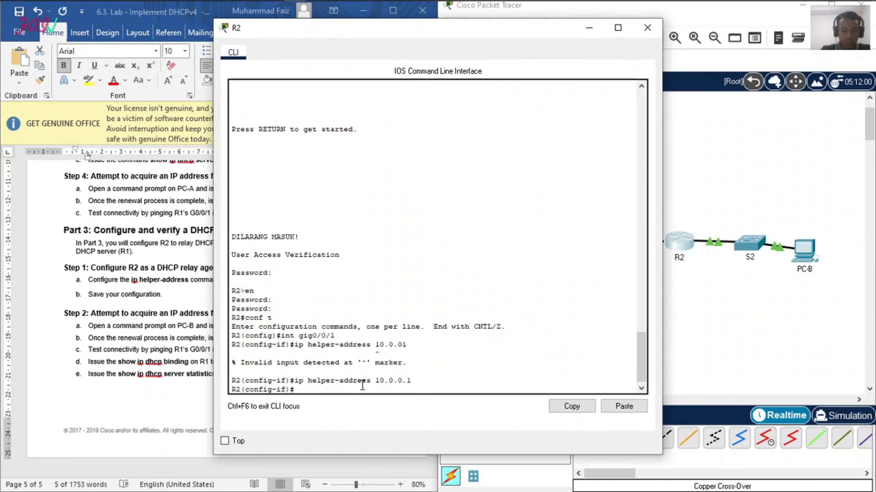
Step: Leave configuration mode, save R2's running configuration with copy run start and close the R2 window
type("end")
key("Return")
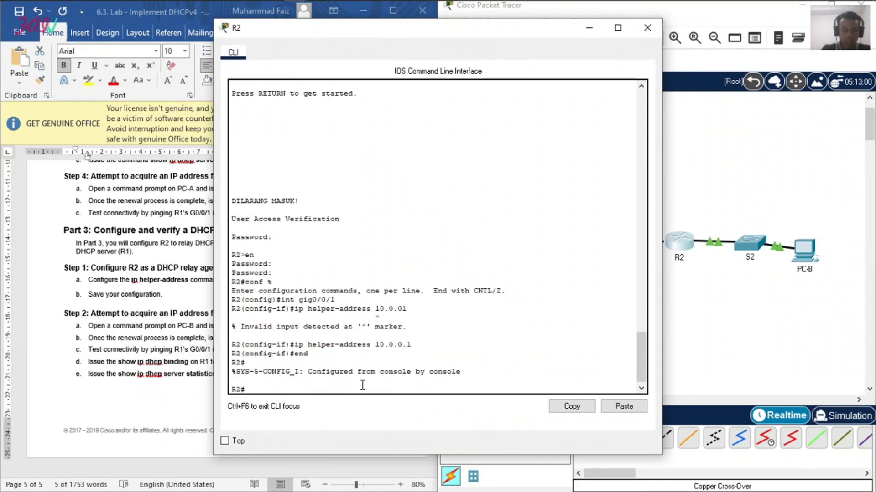
type("copy run start")
key("Return")
key("Return")
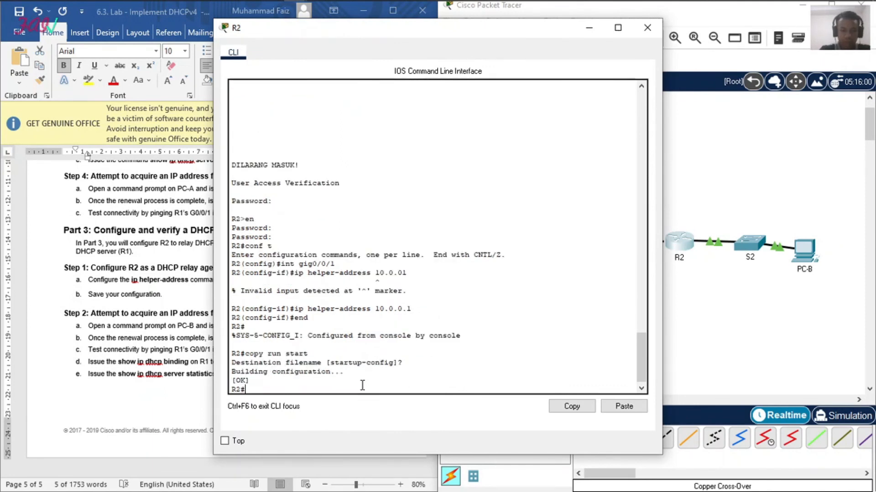
left_click(89, 395)
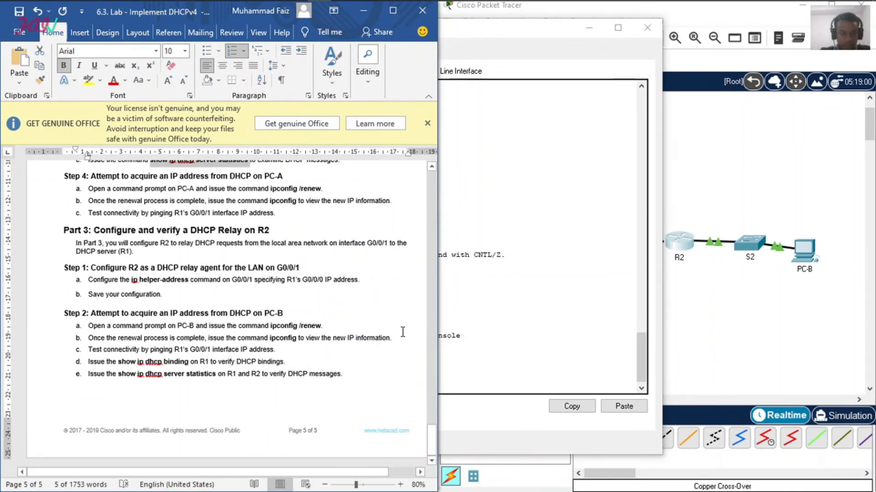
left_click(463, 365)
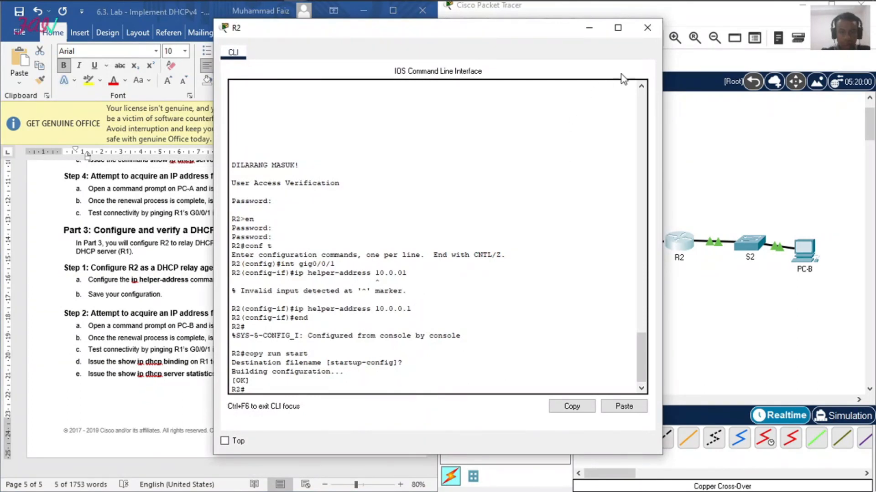
left_click(643, 29)
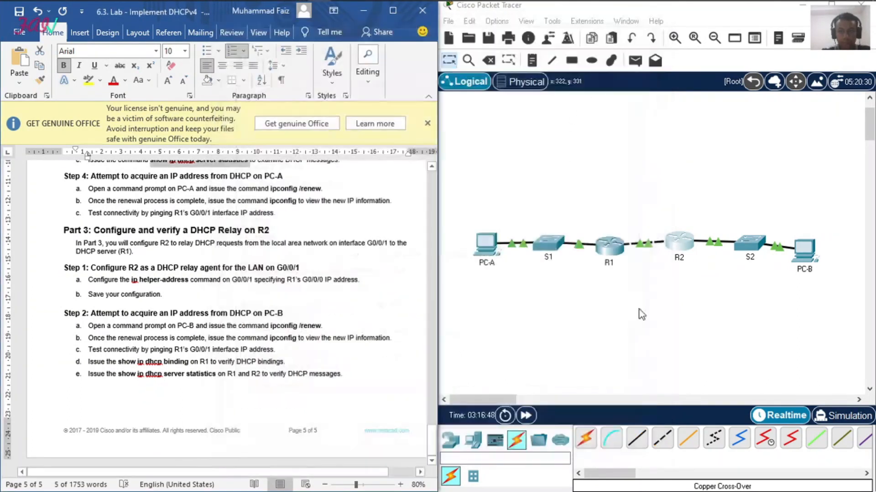
Step: Open PC-B's command prompt beside the lab document and request a DHCP address with ipconfig /renew
left_click(808, 259)
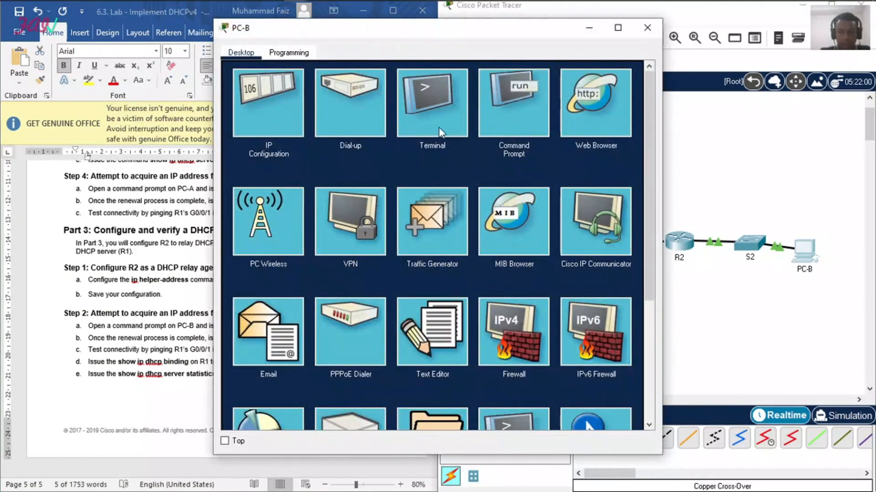
left_click(494, 108)
left_click_drag(490, 27, 684, 57)
type("ipconfig")
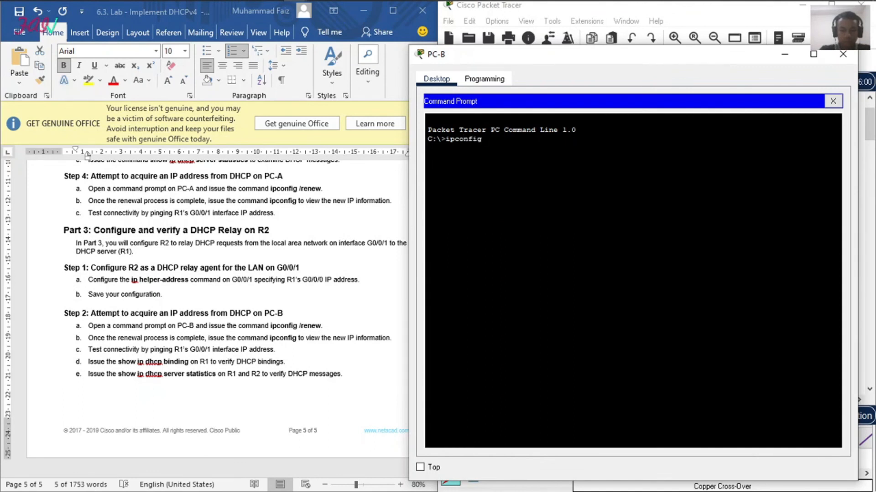
type(" /renew")
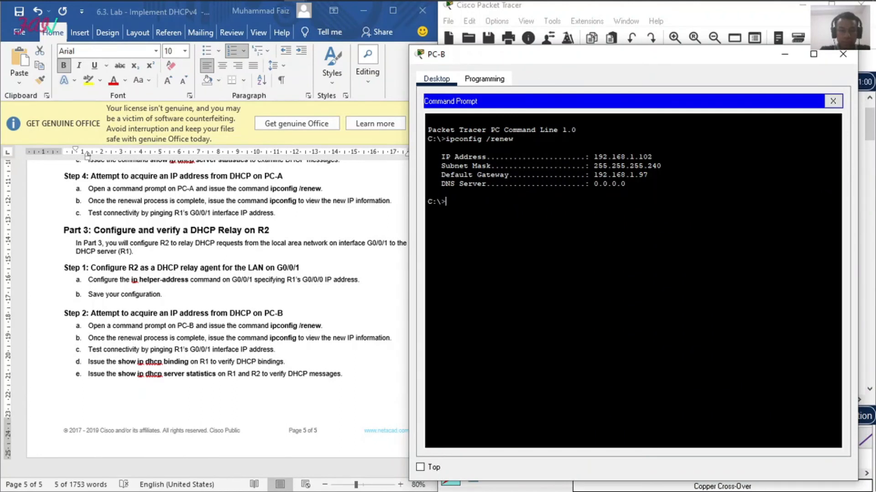
Step: View PC-B's new IP information with ipconfig and close the PC-B window
type("ipconfig")
key("Return")
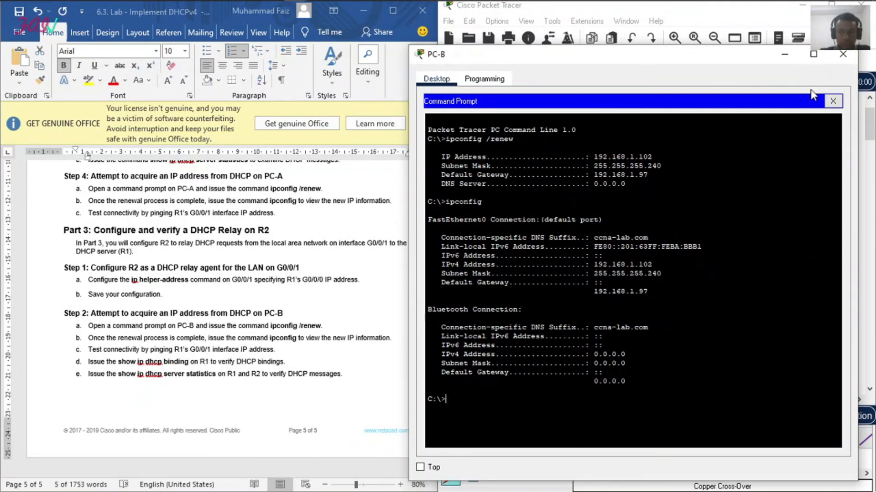
left_click(841, 54)
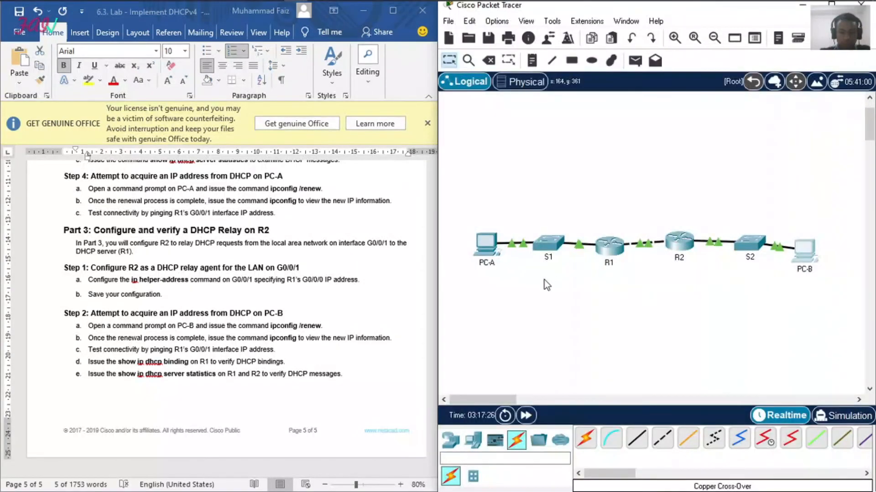
Step: Run show ip dhcp binding on R1 and examine the leased IP addresses
left_click(605, 248)
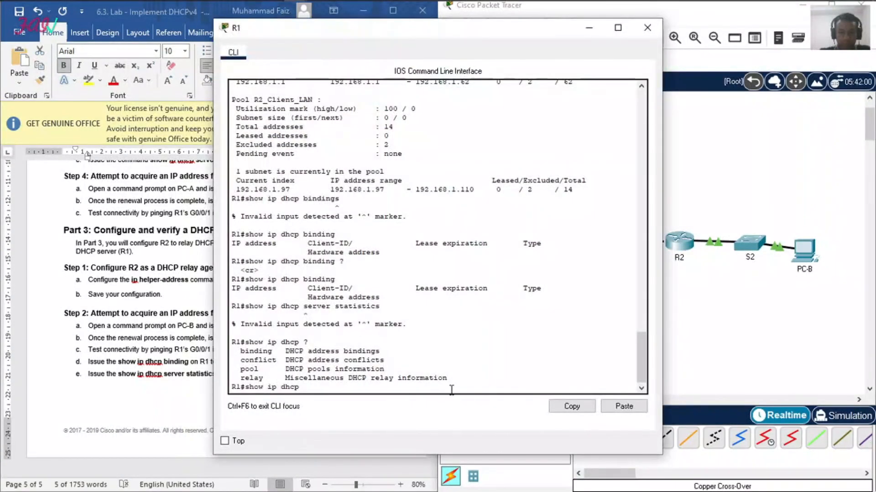
type("binding")
key("Return")
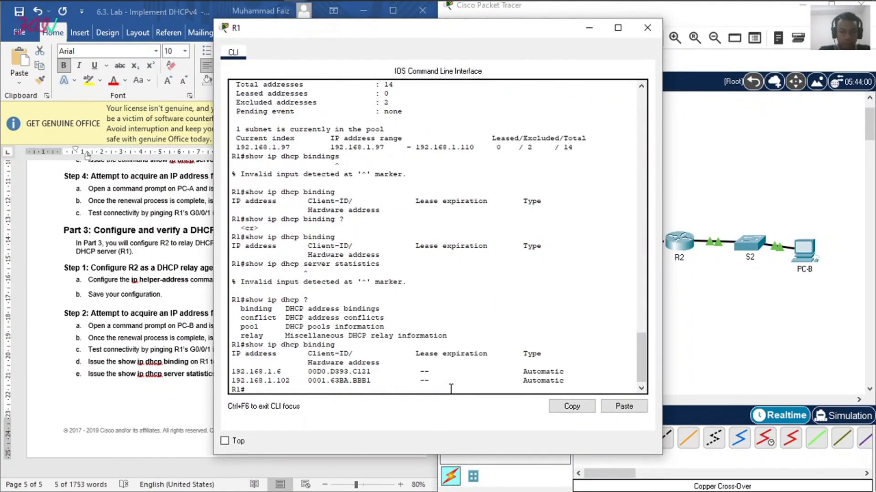
left_click_drag(234, 371, 291, 379)
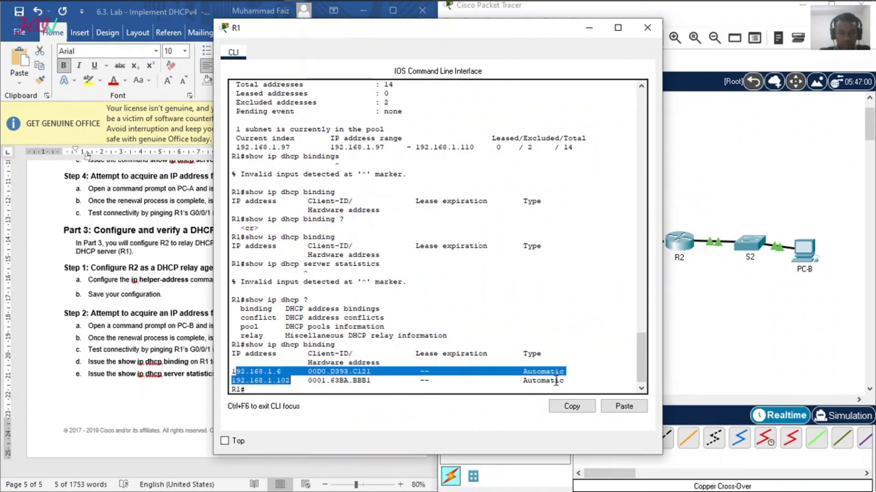
Step: Check R1's DHCP binding entries against the lab's show ip dhcp binding instruction, and close the R1 window
left_click(105, 401)
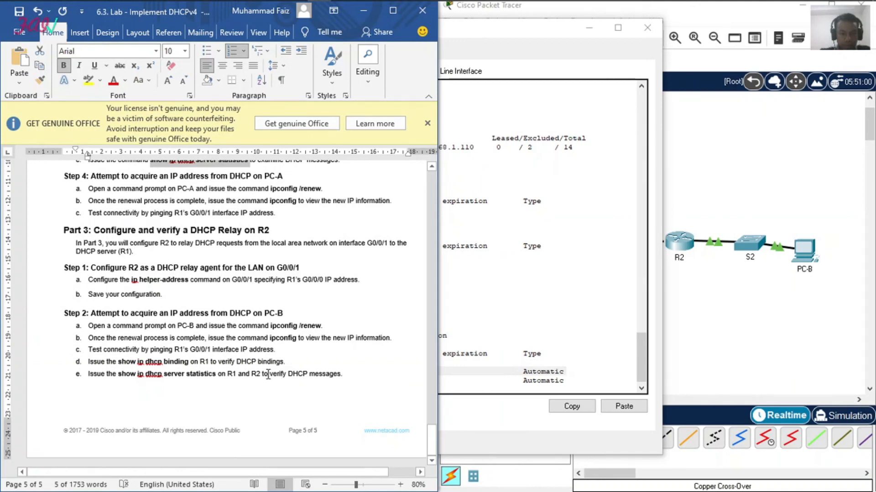
left_click_drag(164, 374, 186, 374)
left_click(181, 378)
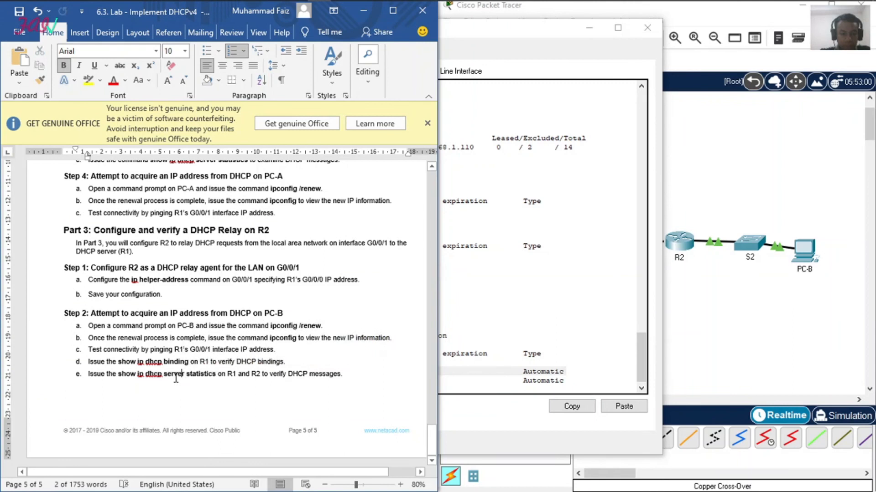
left_click_drag(90, 362, 189, 362)
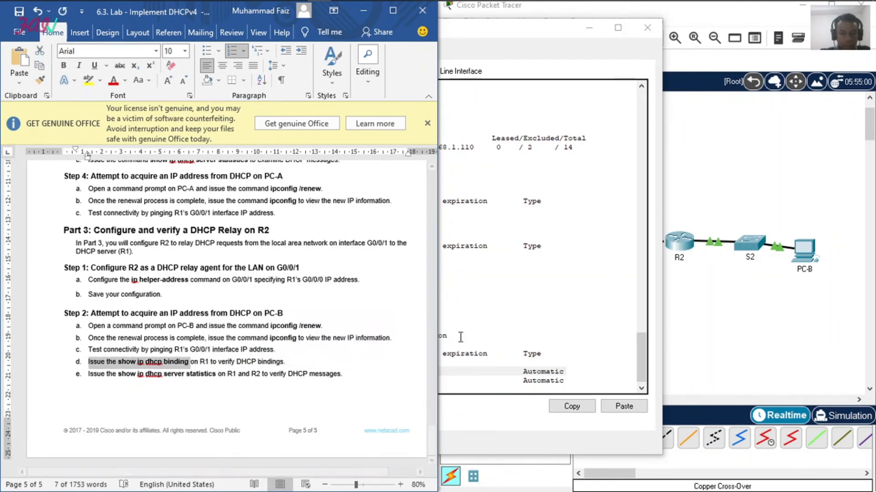
left_click(482, 336)
left_click_drag(233, 375, 537, 382)
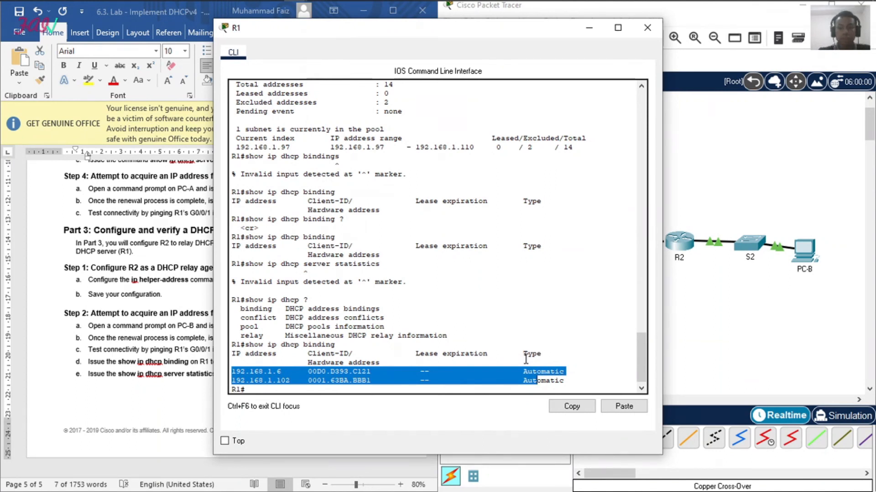
left_click(648, 27)
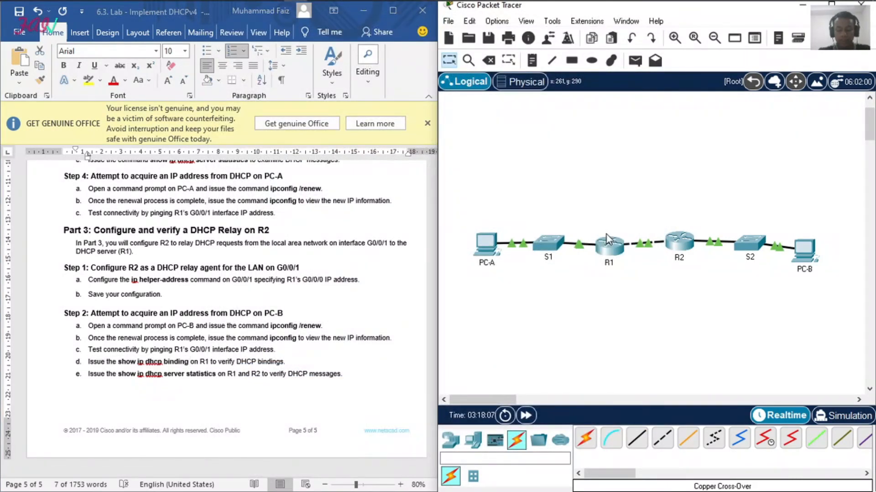